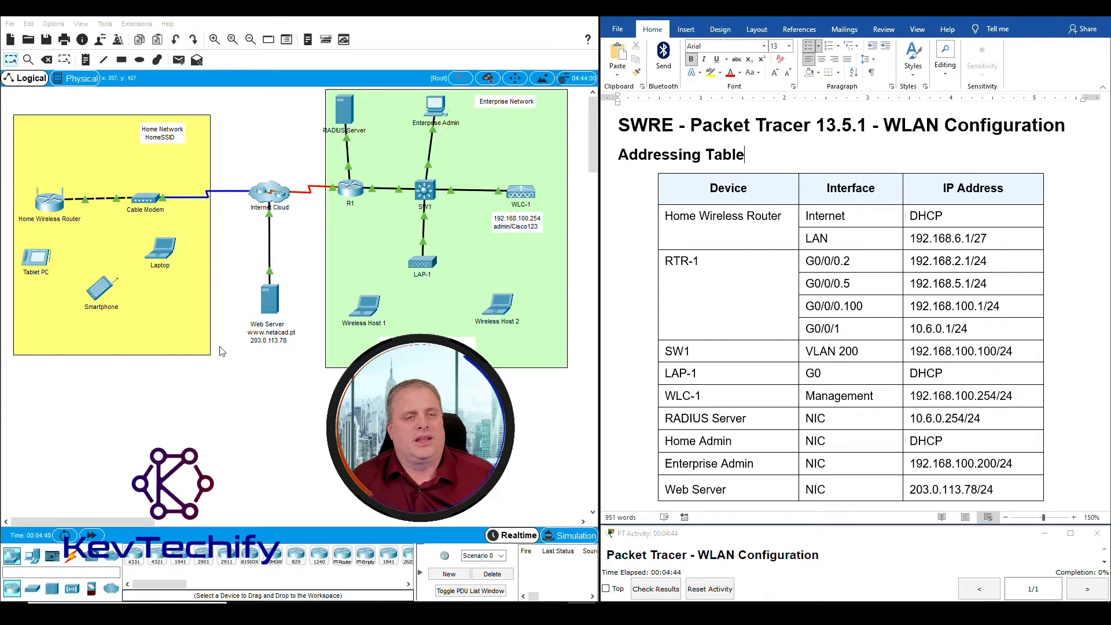
Bring the lab handout into focus and scroll through its Addressing Table
left_click_drag(236, 286, 308, 356)
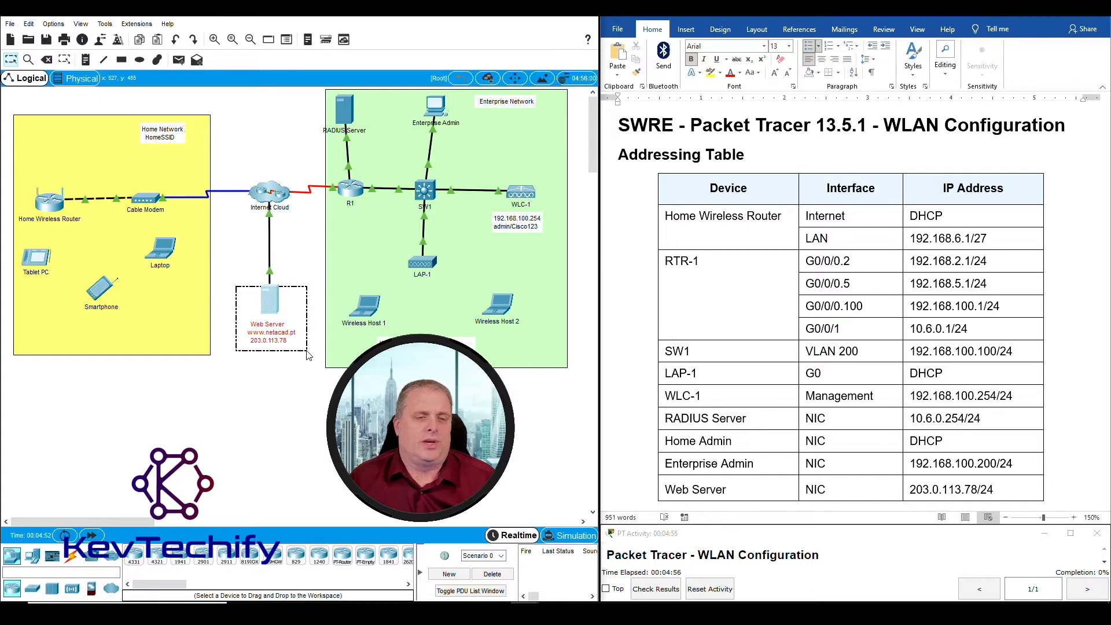
left_click_drag(308, 355, 300, 354)
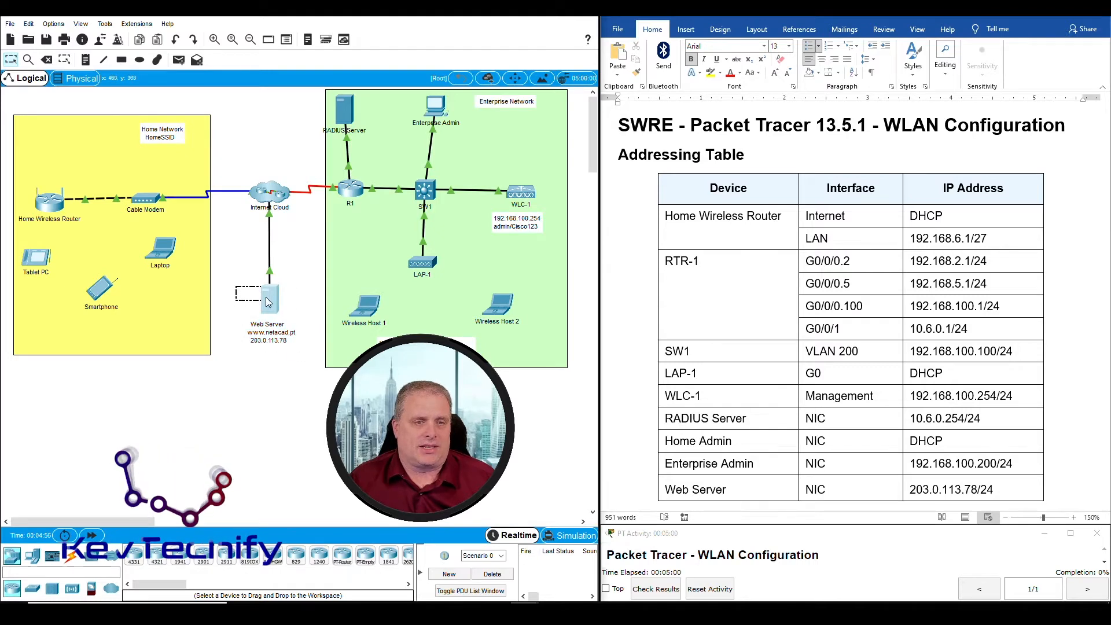
left_click(614, 315)
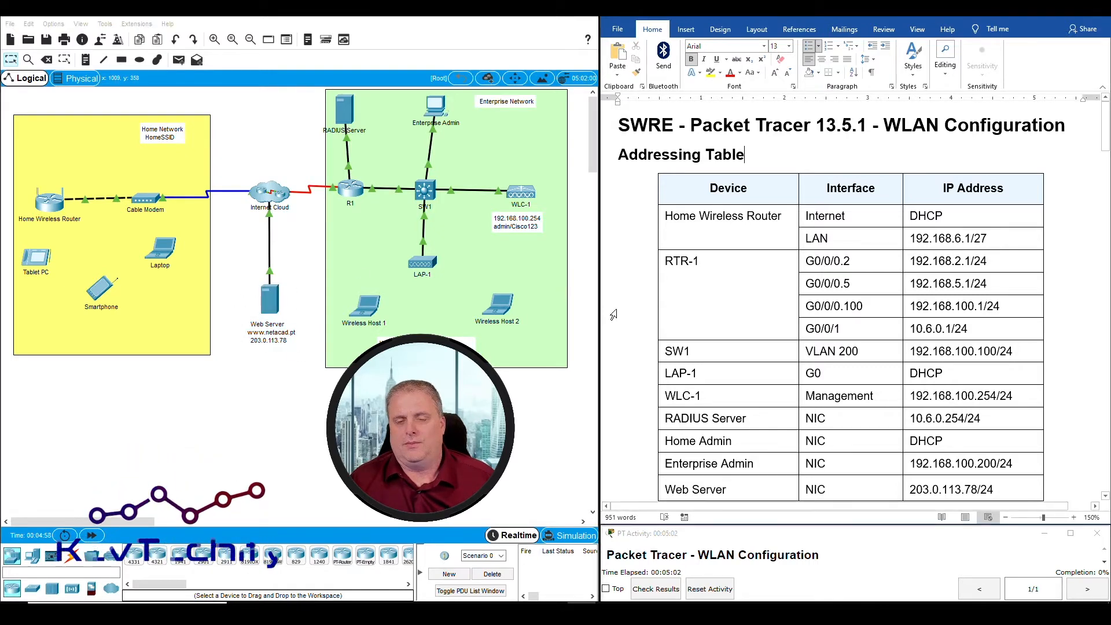
scroll(613, 315, "down", 5)
scroll(614, 312, "up", 6)
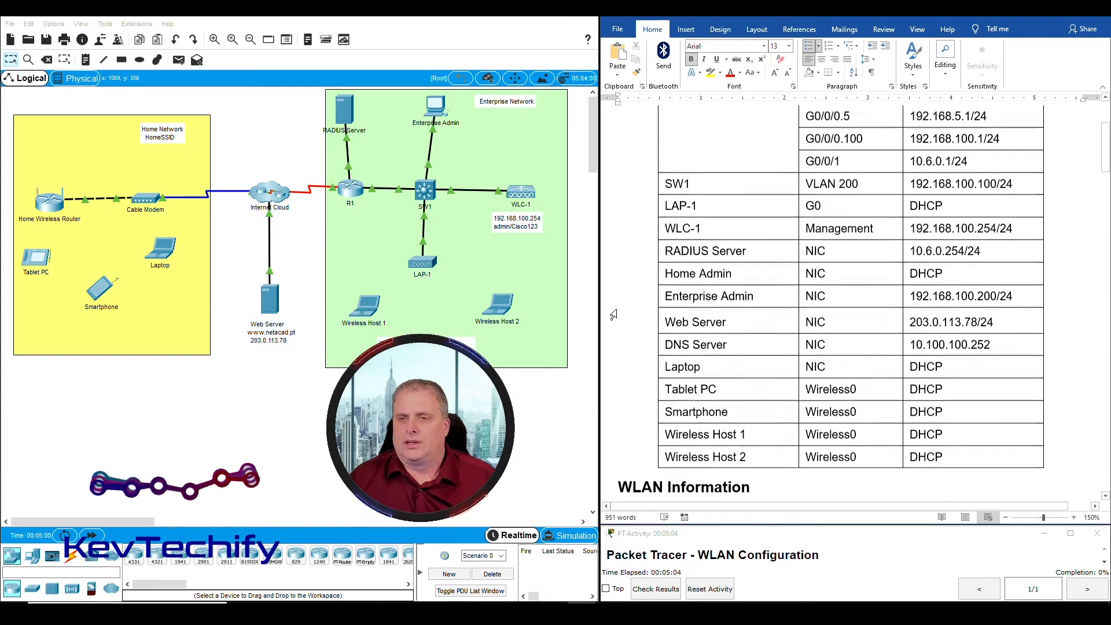
scroll(616, 307, "down", 1)
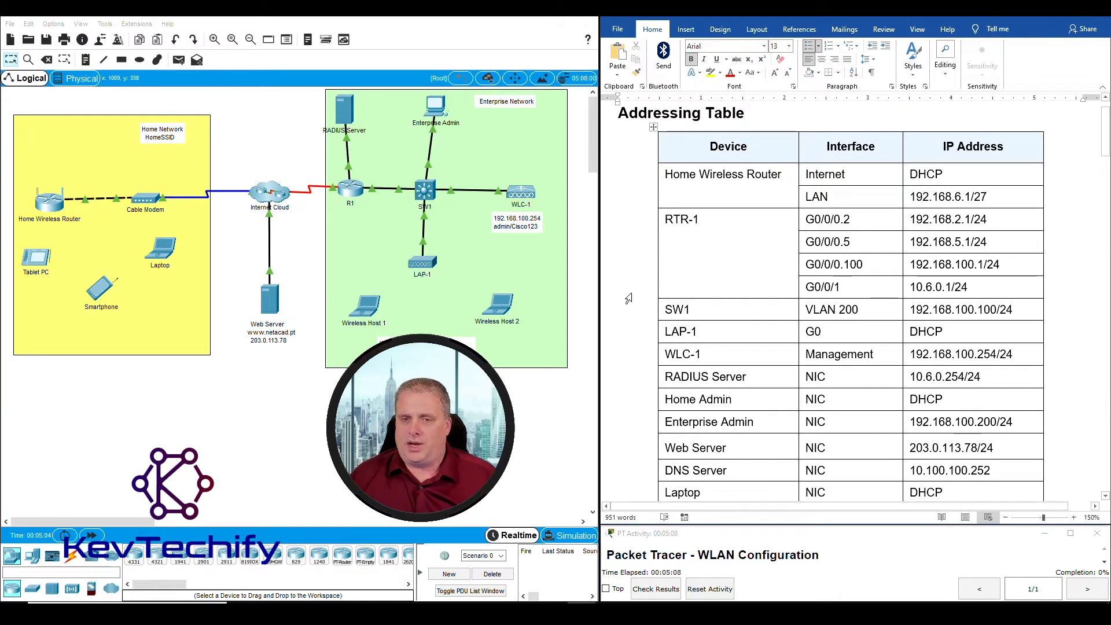
scroll(626, 298, "down", 1)
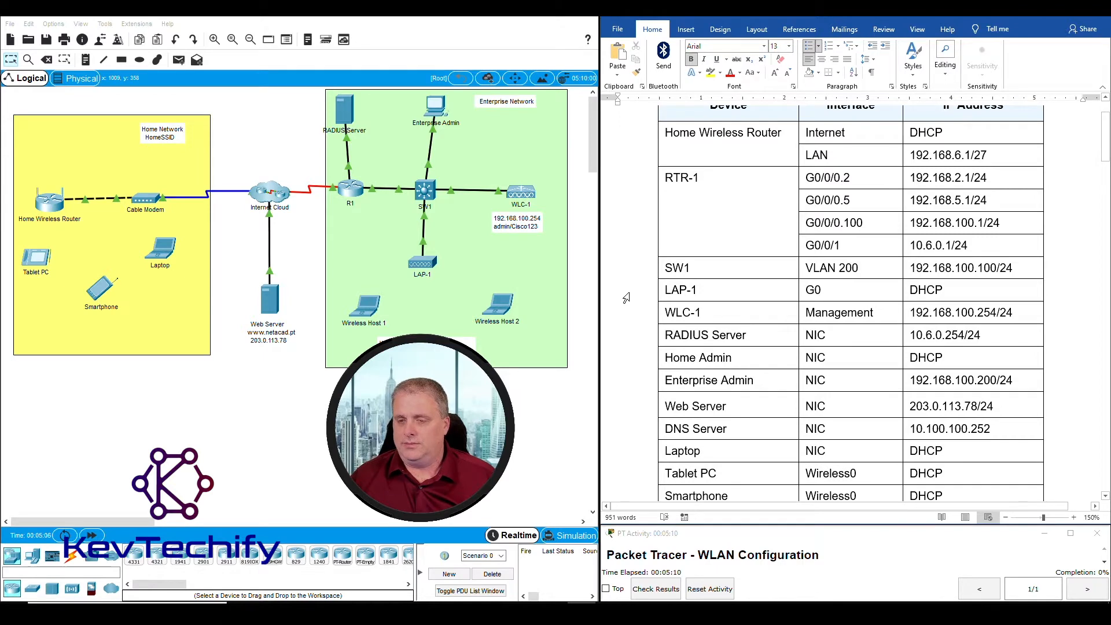
scroll(627, 298, "down", 6)
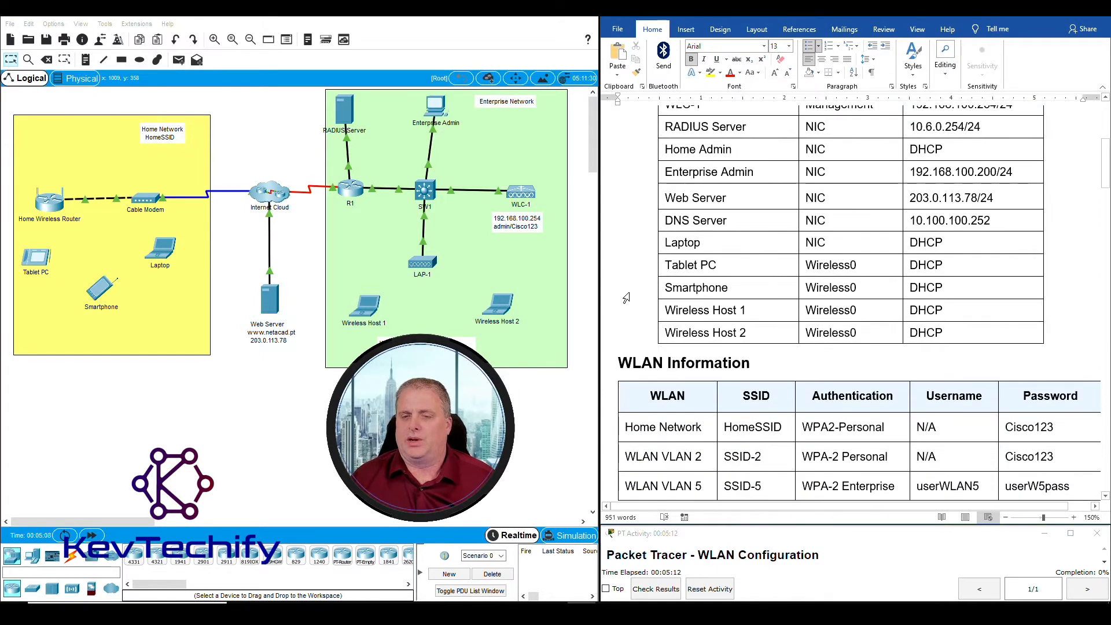
scroll(627, 298, "down", 1)
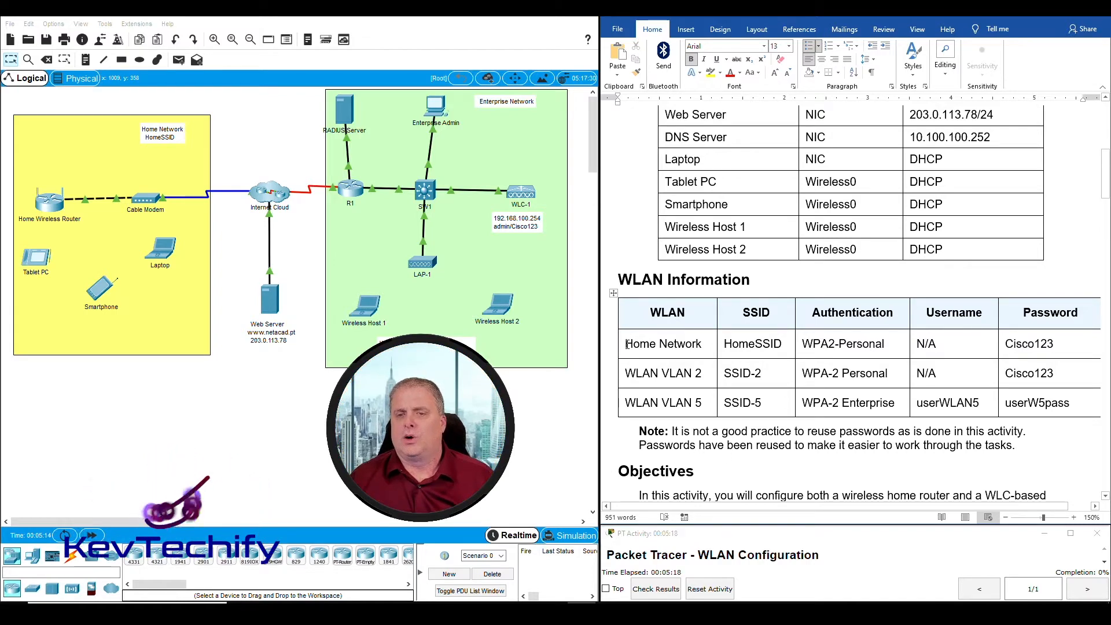
Highlight the Home Network WLAN details and the WLAN VLAN 2 and VLAN 5 rows
left_click_drag(628, 344, 950, 346)
left_click(651, 374)
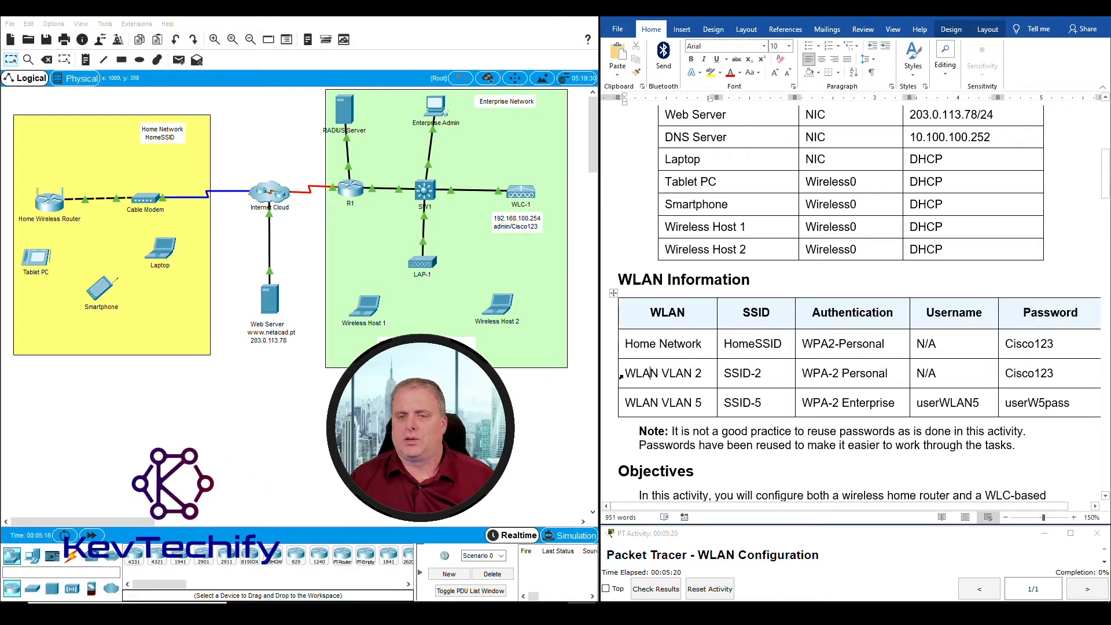
left_click_drag(621, 377, 1021, 401)
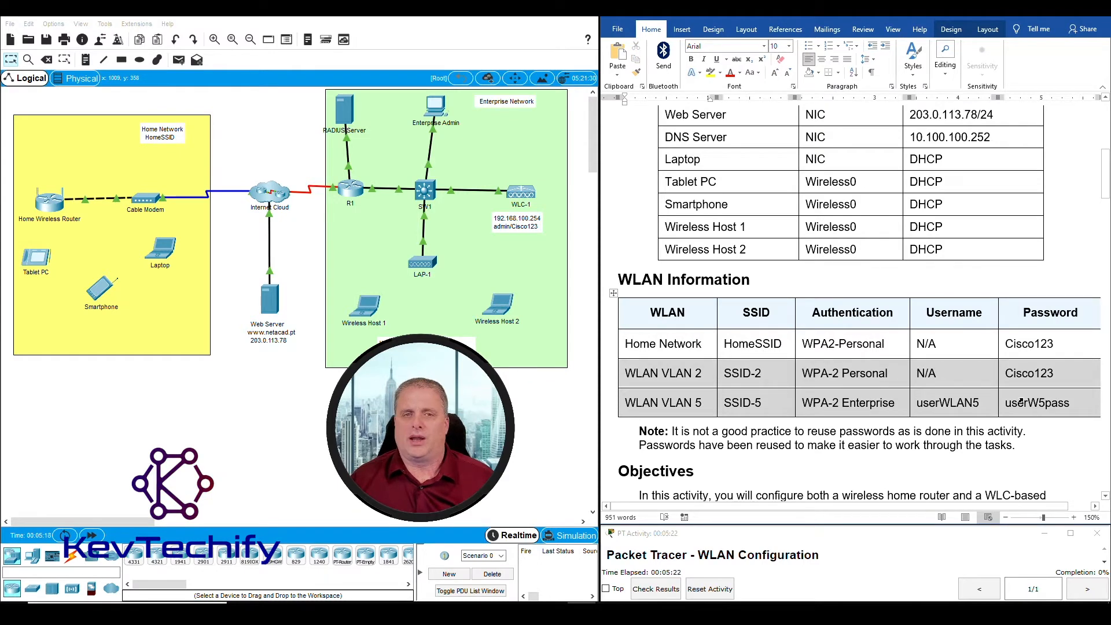
left_click(918, 404)
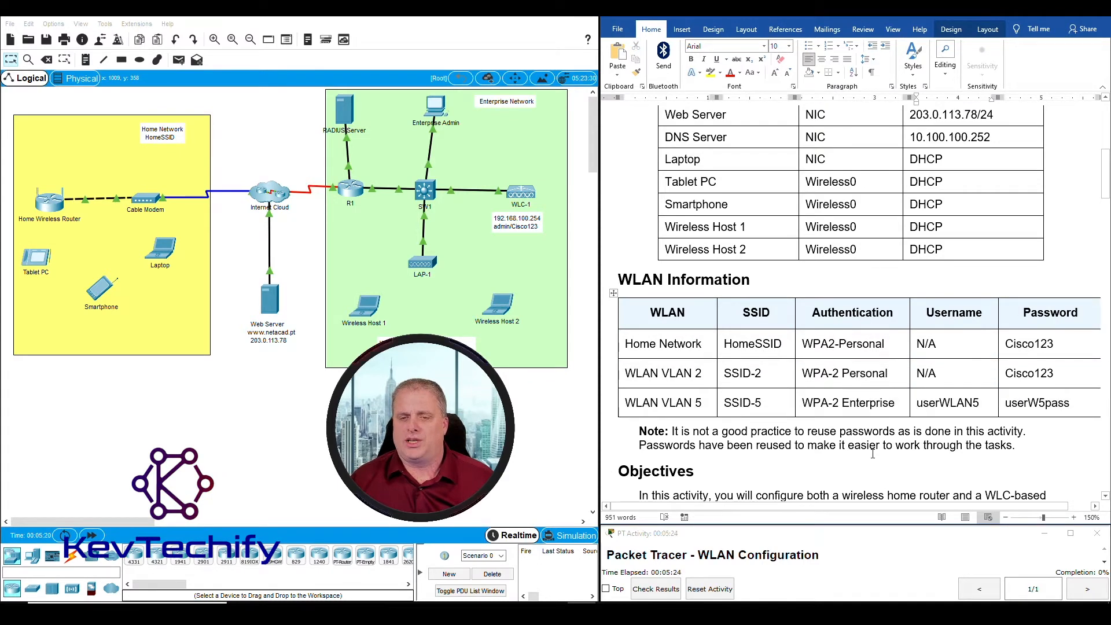
Highlight PSK in the Objectives and scroll down to Part 1 Step 1: Change DHCP settings
scroll(872, 453, "down", 6)
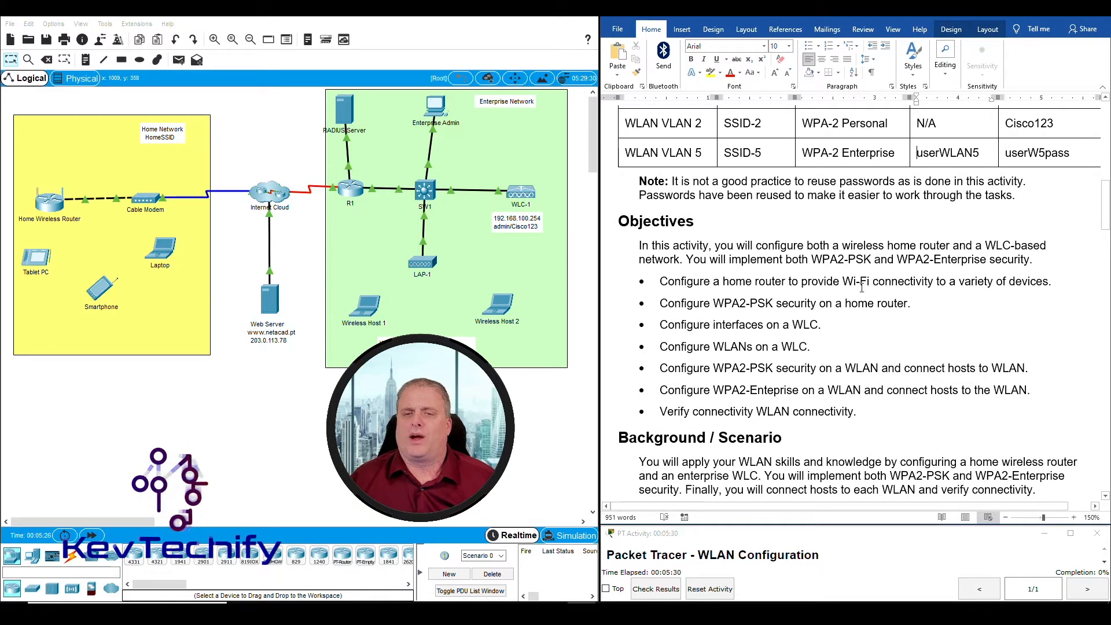
double_click(762, 304)
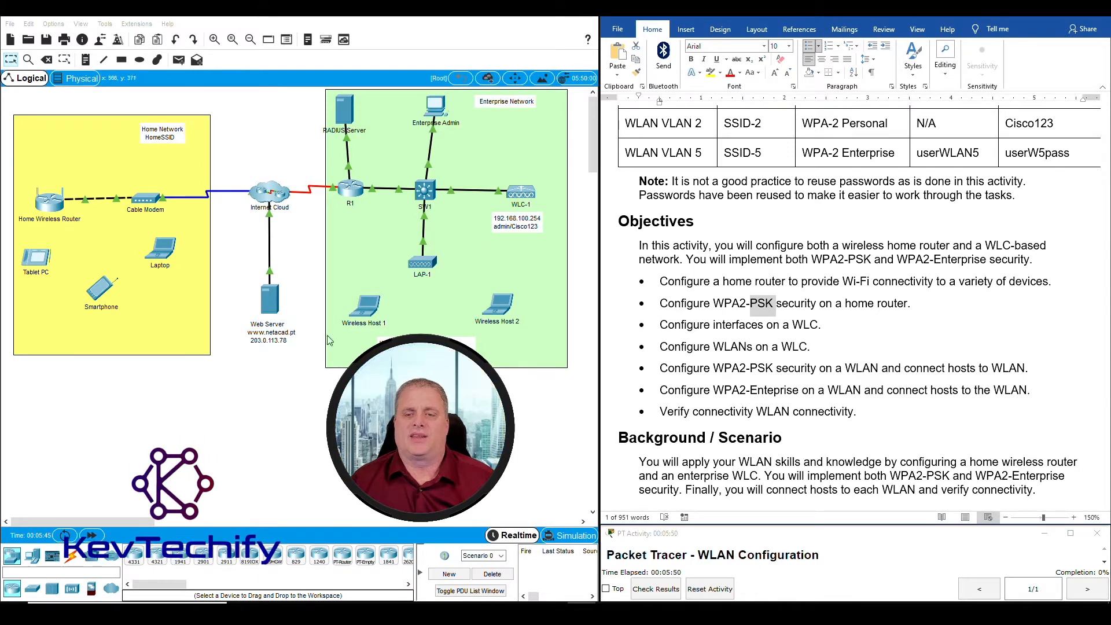
scroll(672, 401, "down", 5)
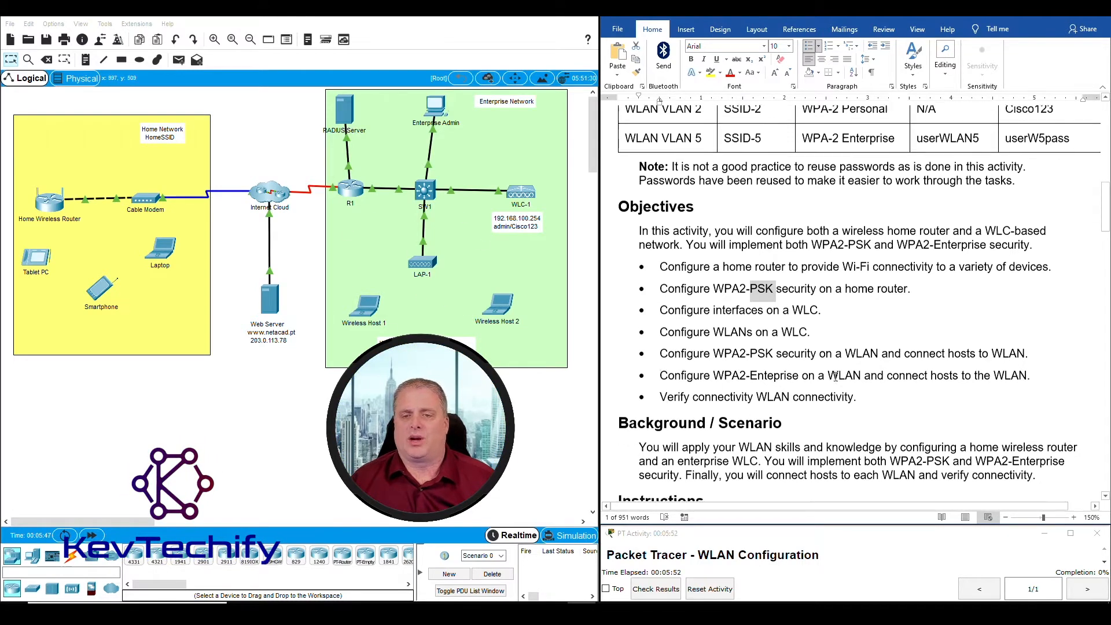
scroll(835, 376, "down", 3)
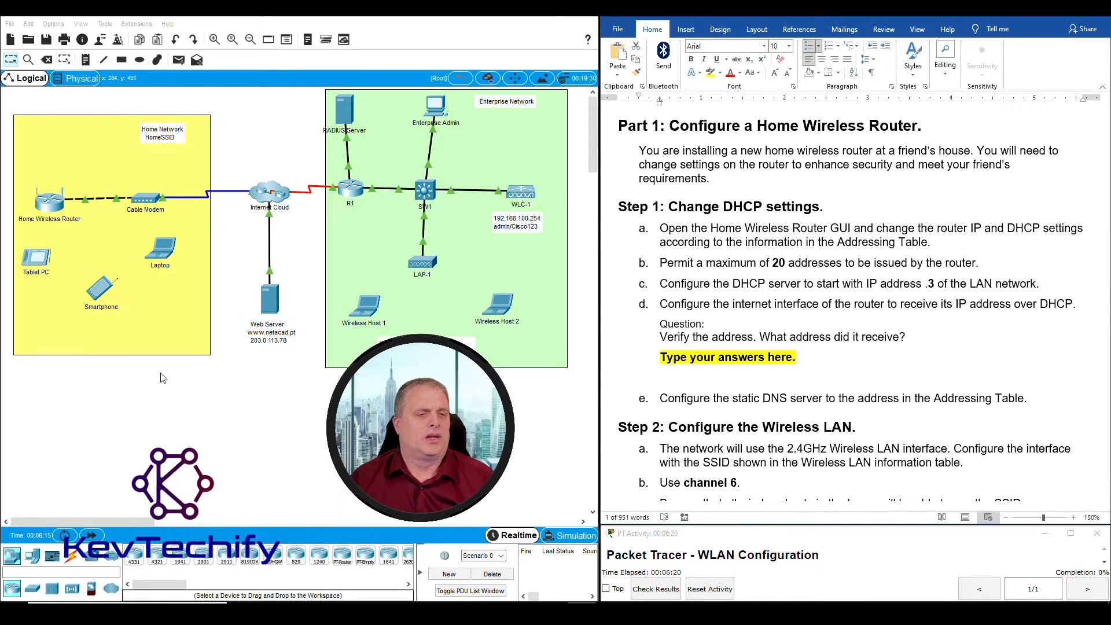
Open the Home Wireless Router's GUI Setup page, with its window moved to the upper left
left_click(51, 209)
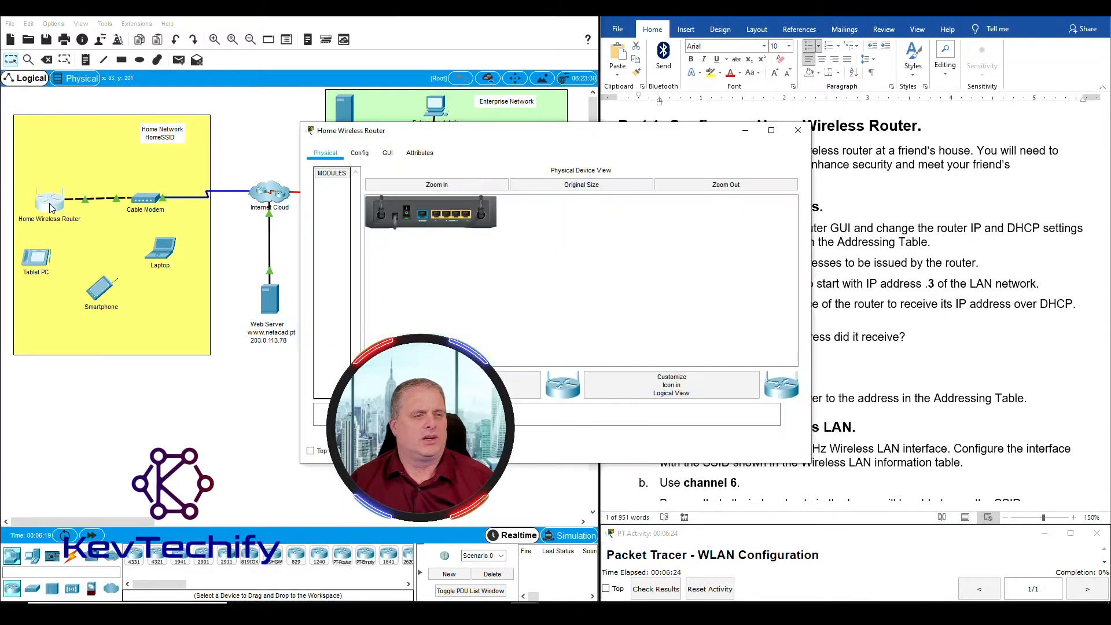
left_click_drag(480, 131, 216, 26)
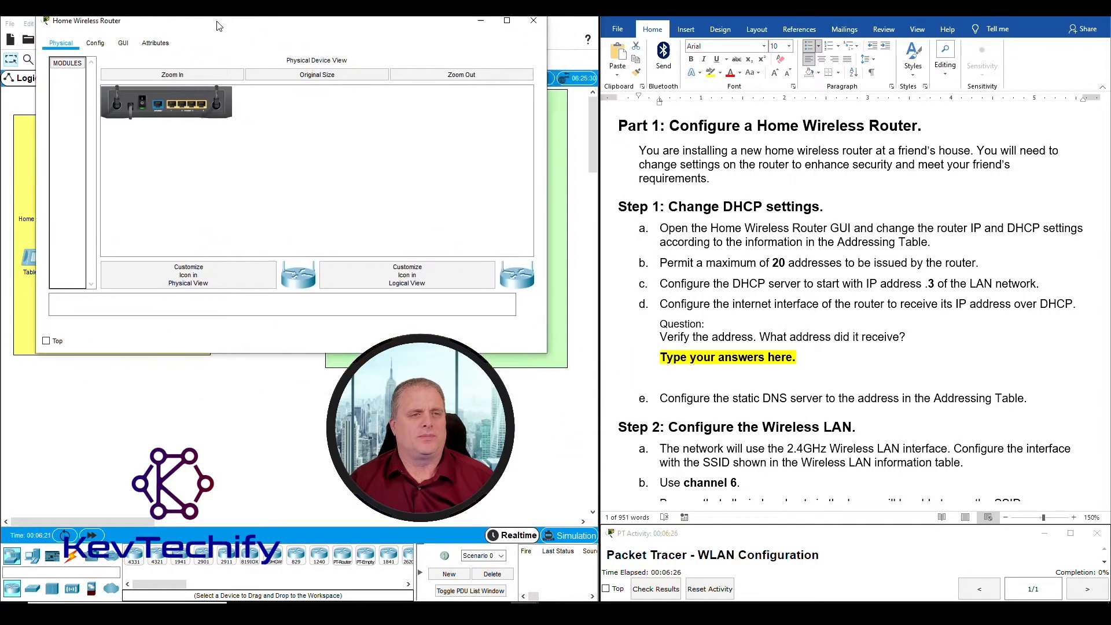
left_click(122, 44)
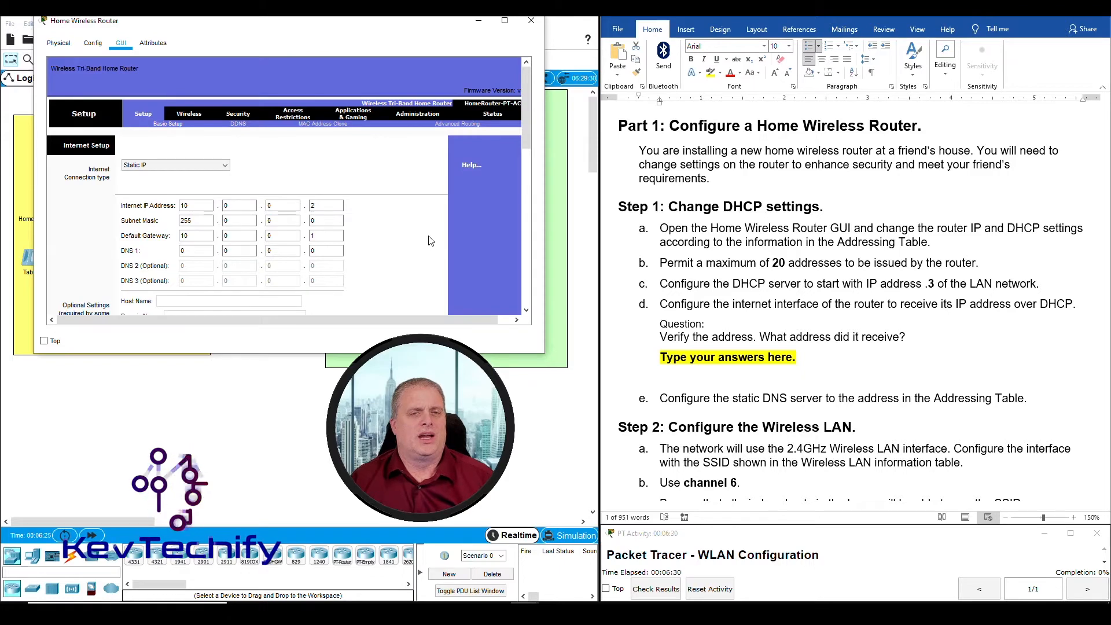
scroll(432, 243, "down", 10)
scroll(431, 241, "down", 5)
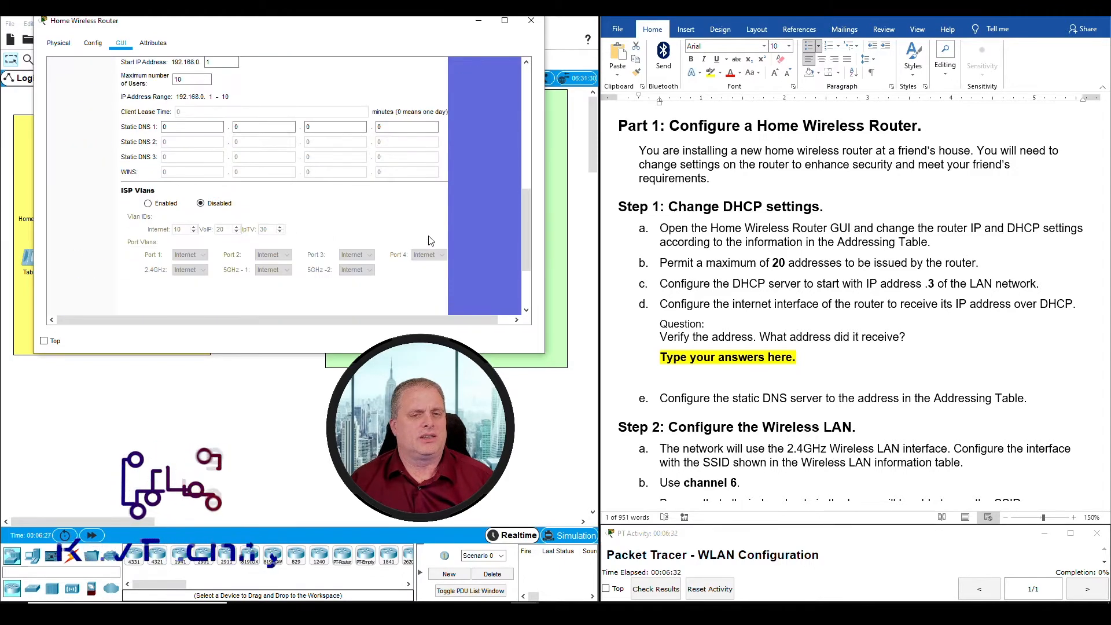
Compare Internet Setup with the handout's router Internet and DHCP addressing cells
scroll(431, 242, "up", 8)
scroll(431, 241, "up", 6)
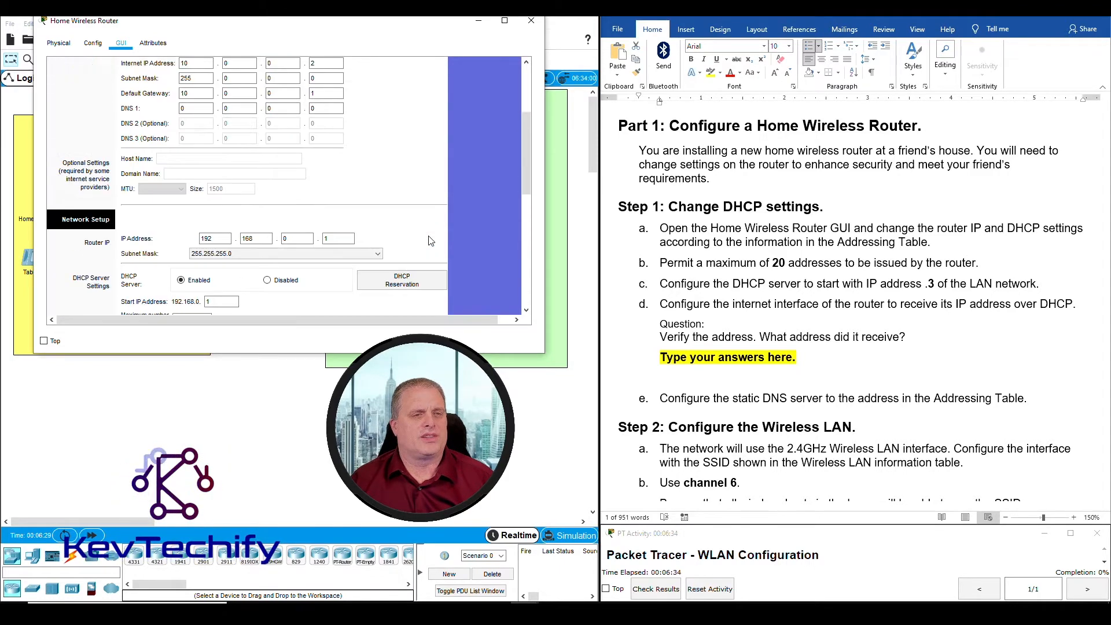
scroll(928, 315, "up", 15)
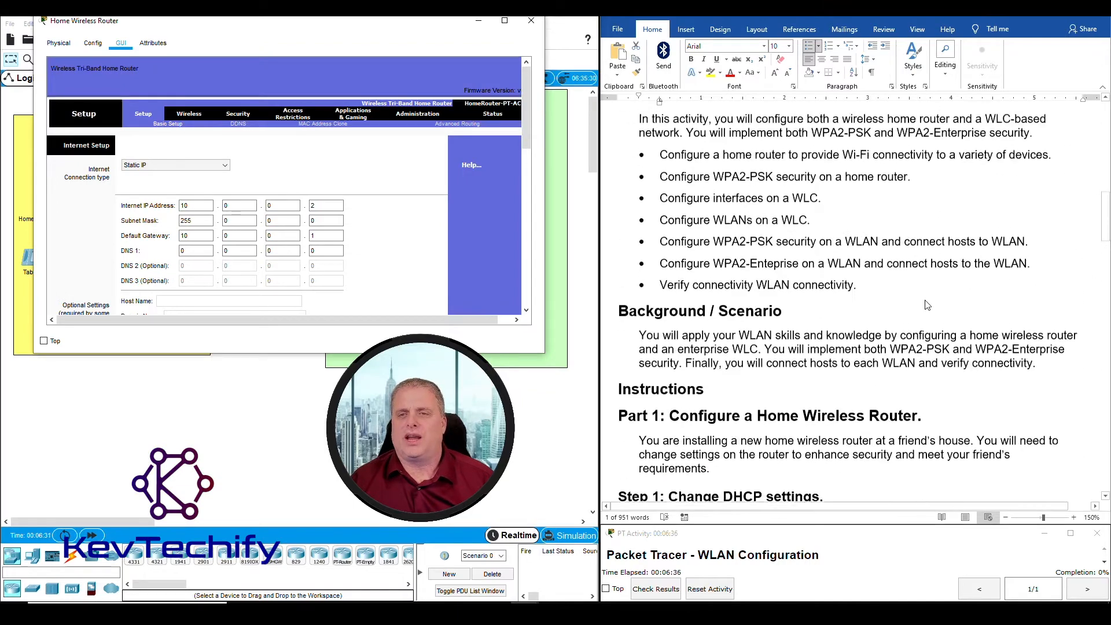
scroll(928, 300, "up", 1)
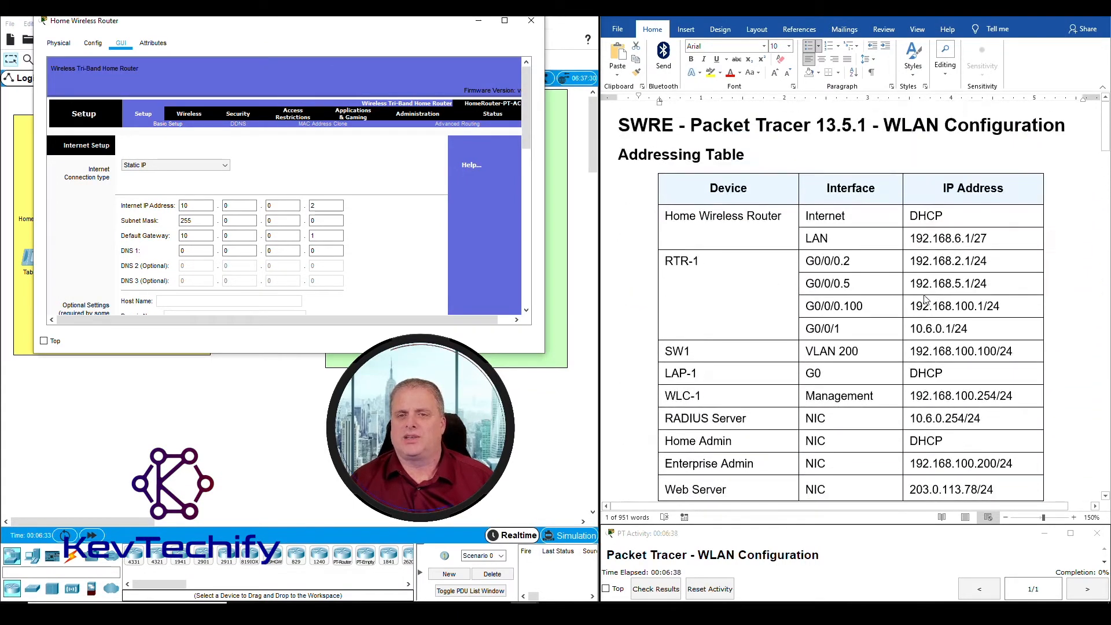
left_click(816, 217)
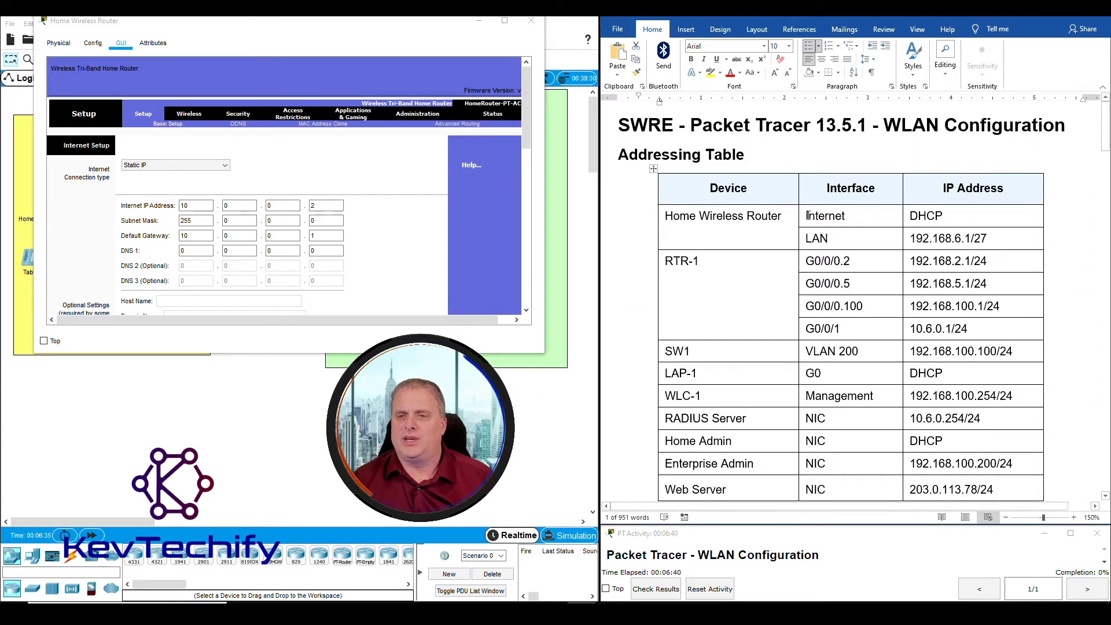
left_click_drag(810, 216, 956, 217)
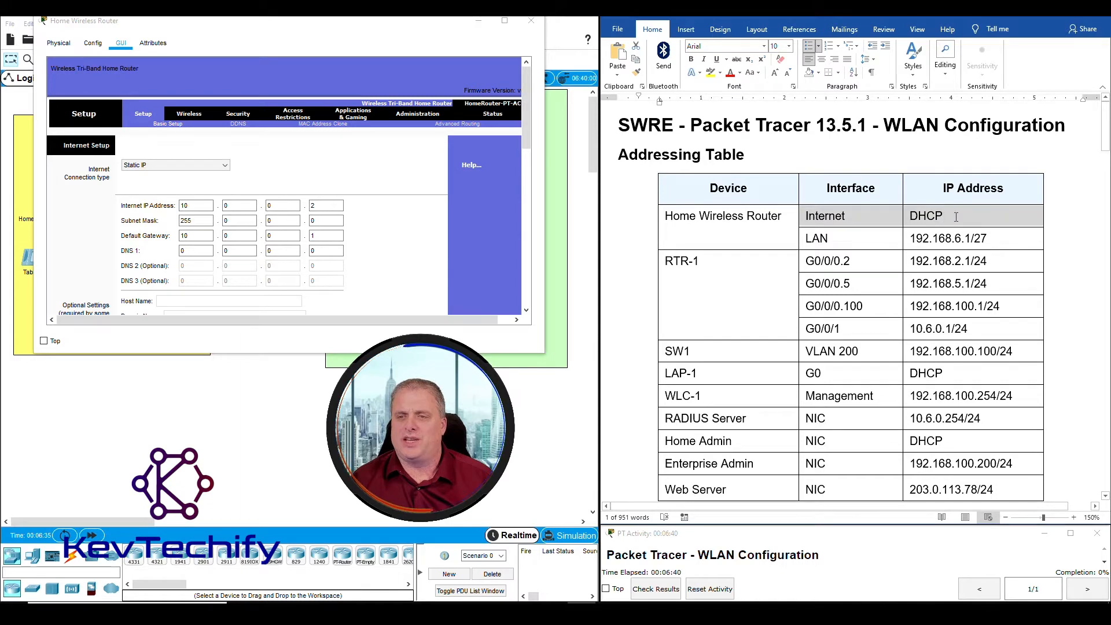
Set the Internet connection to Automatic Configuration - DHCP and note the LAN address 192.168.6.1/27
left_click(143, 167)
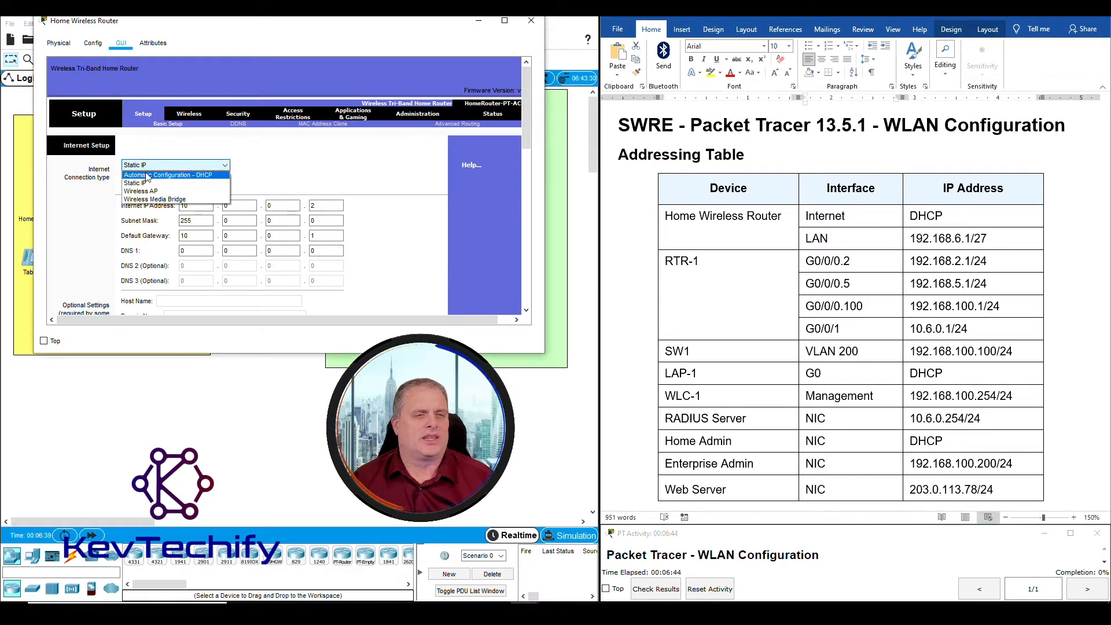
left_click(147, 175)
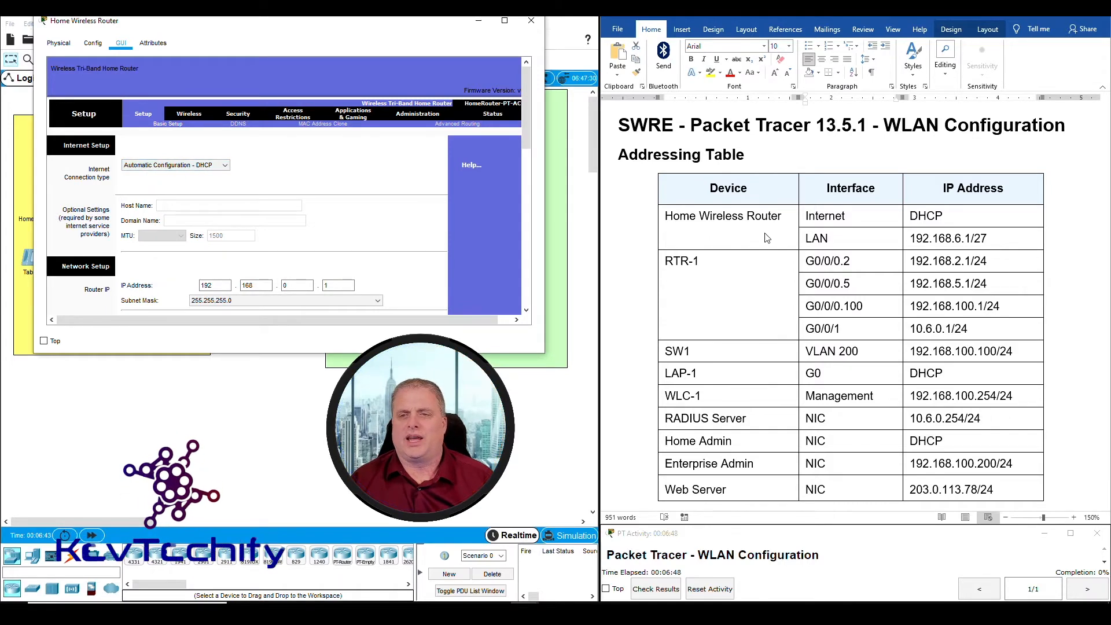
left_click(920, 239)
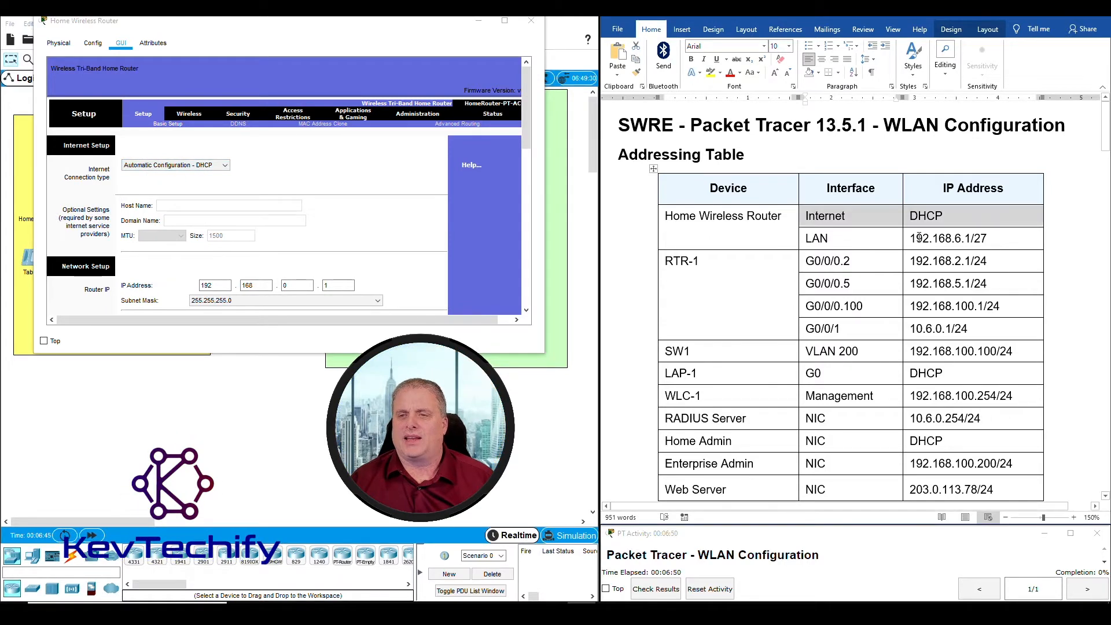
left_click_drag(912, 237, 943, 234)
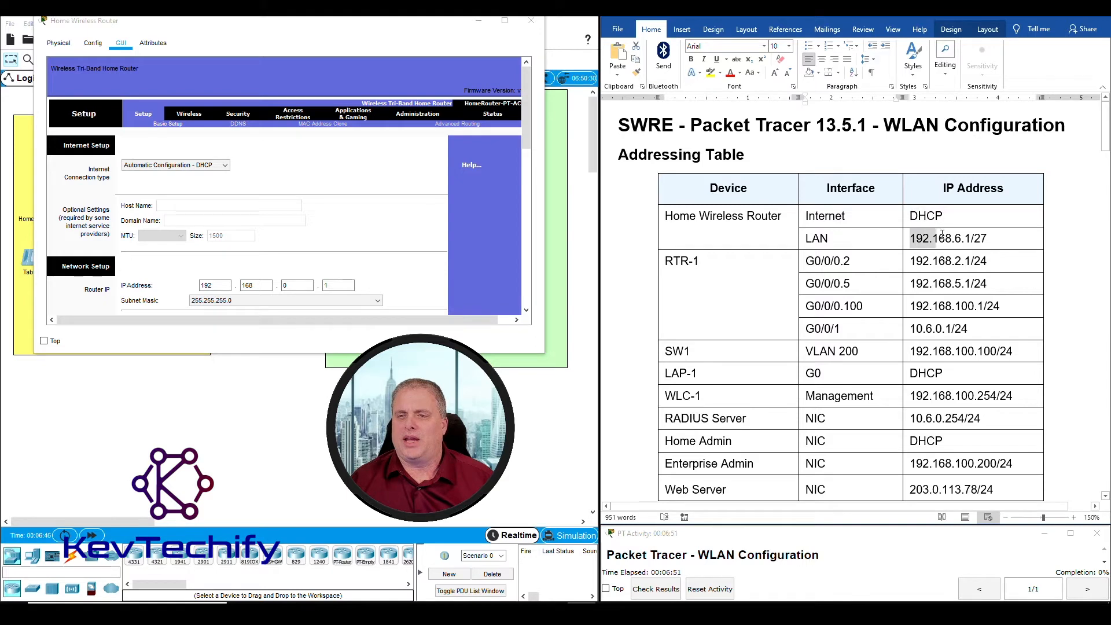
left_click_drag(970, 237, 972, 240)
left_click(976, 238)
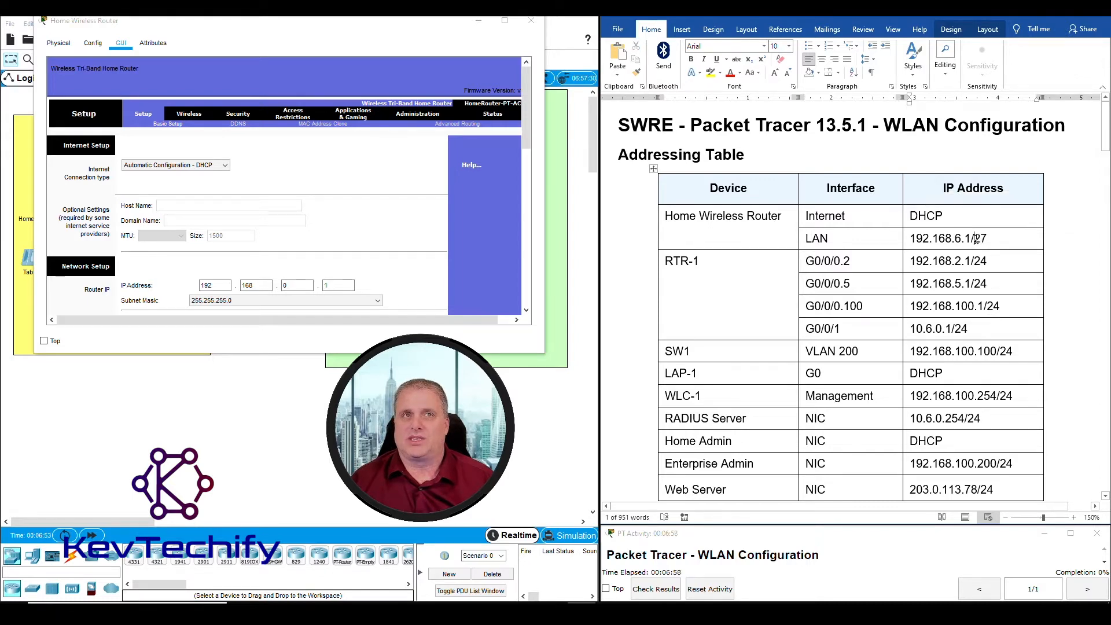
left_click_drag(982, 238, 987, 236)
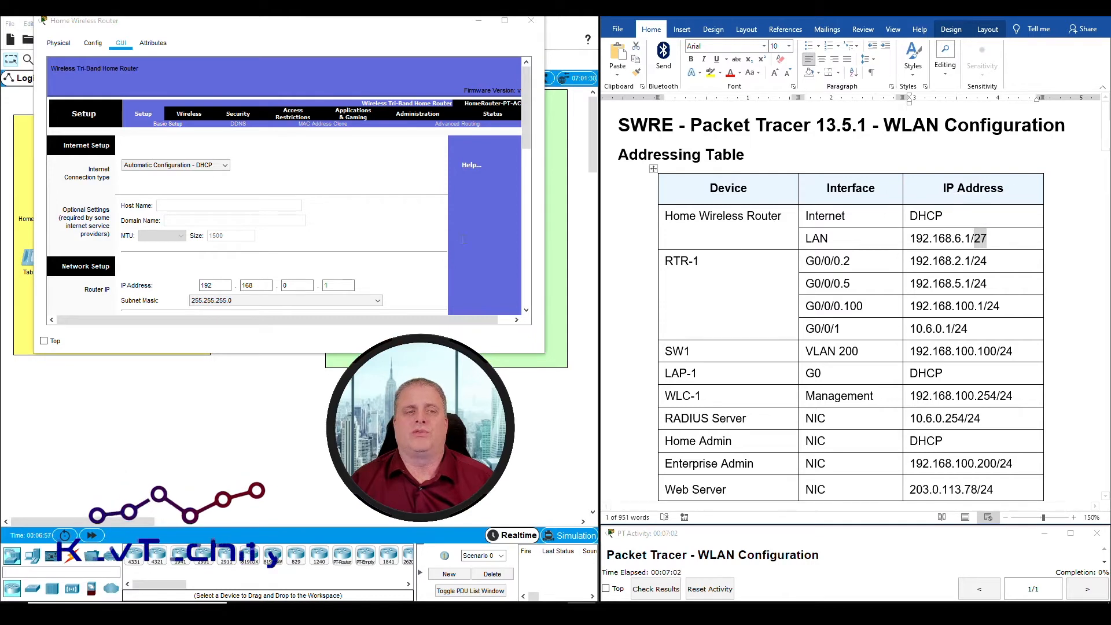
scroll(404, 262, "down", 3)
Change the router IP to 192.168.6.1 and choose subnet mask 255.255.255.224
left_click(203, 216)
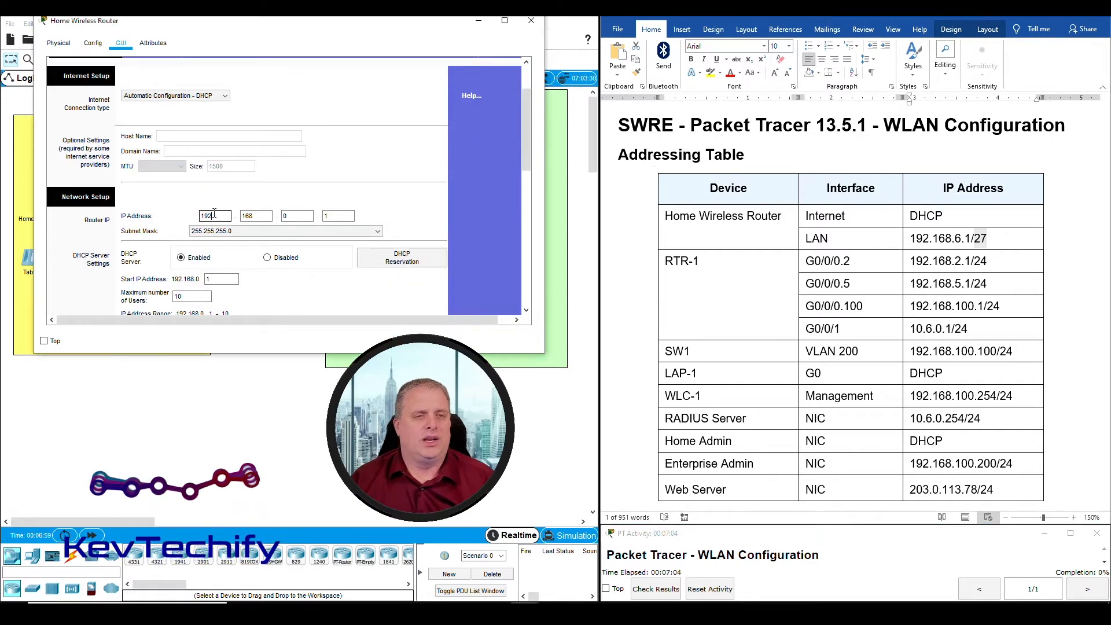
left_click(284, 215)
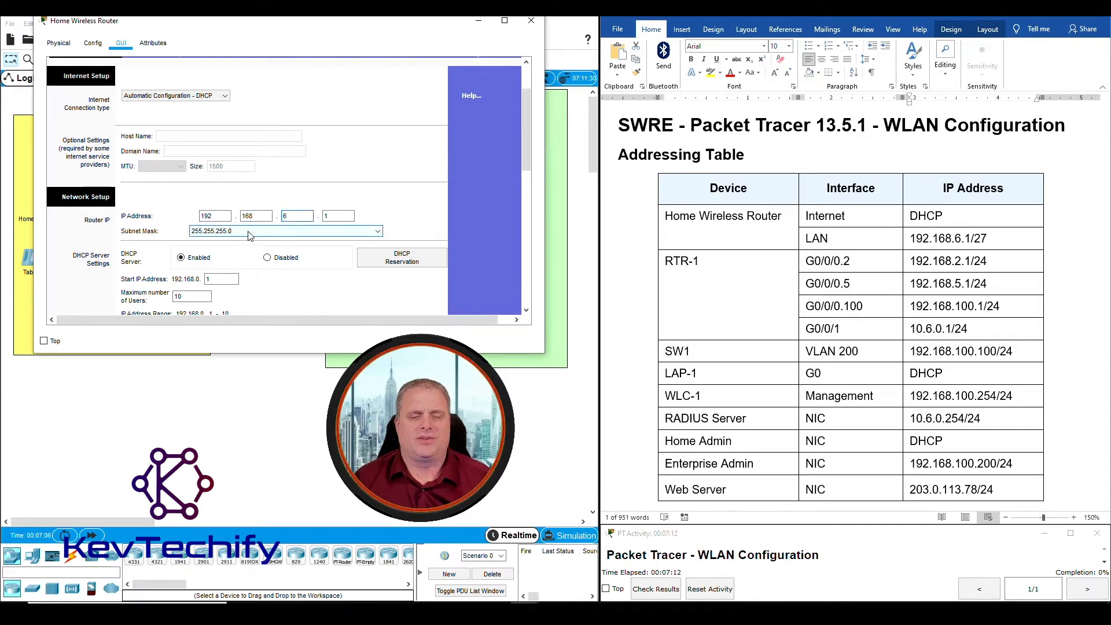
left_click(380, 234)
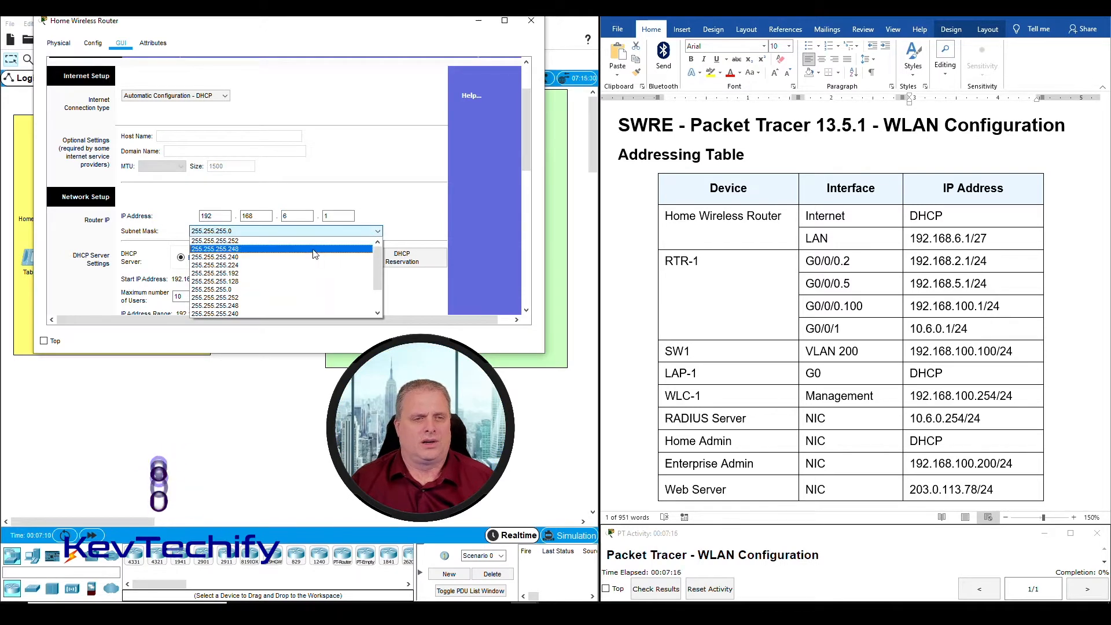
left_click(238, 265)
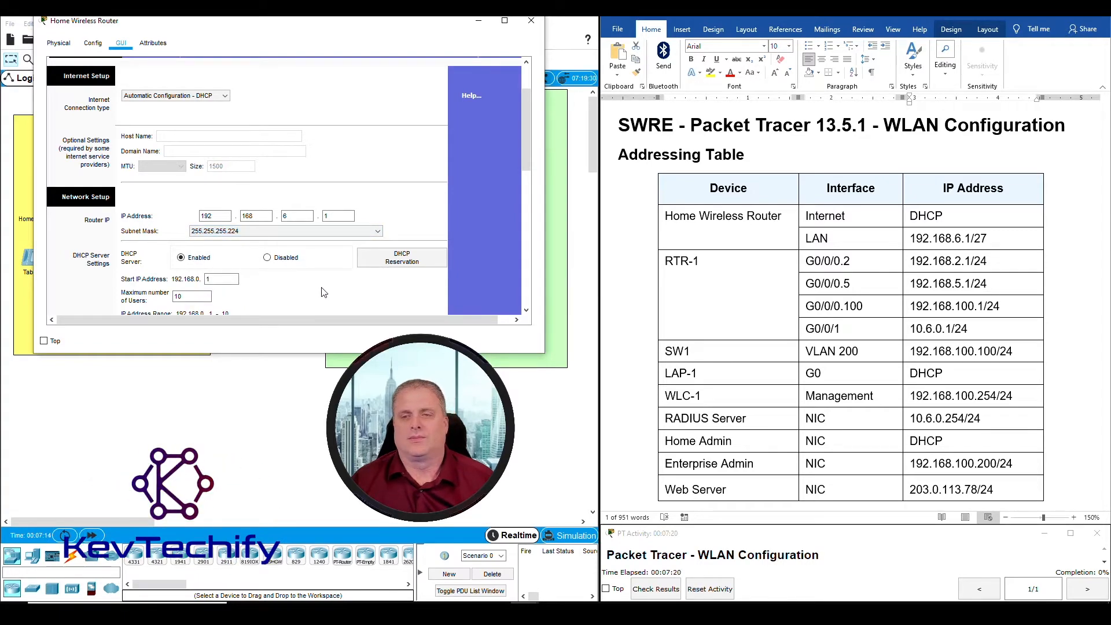
scroll(886, 292, "down", 18)
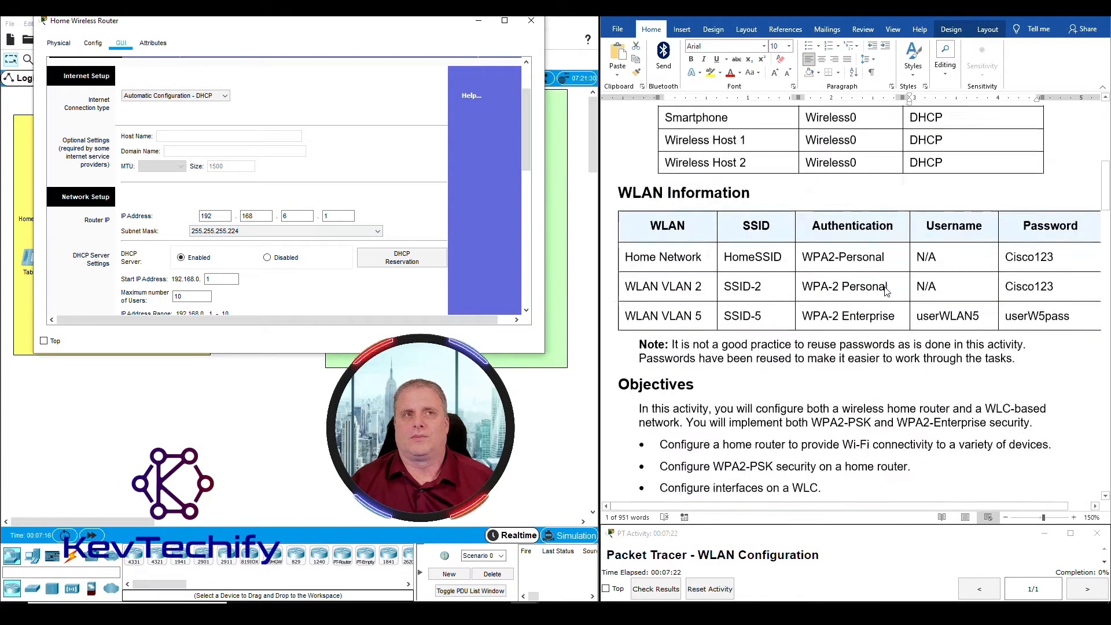
Highlight the handout's instruction limiting DHCP to 20 addresses
scroll(886, 291, "down", 8)
scroll(882, 290, "up", 4)
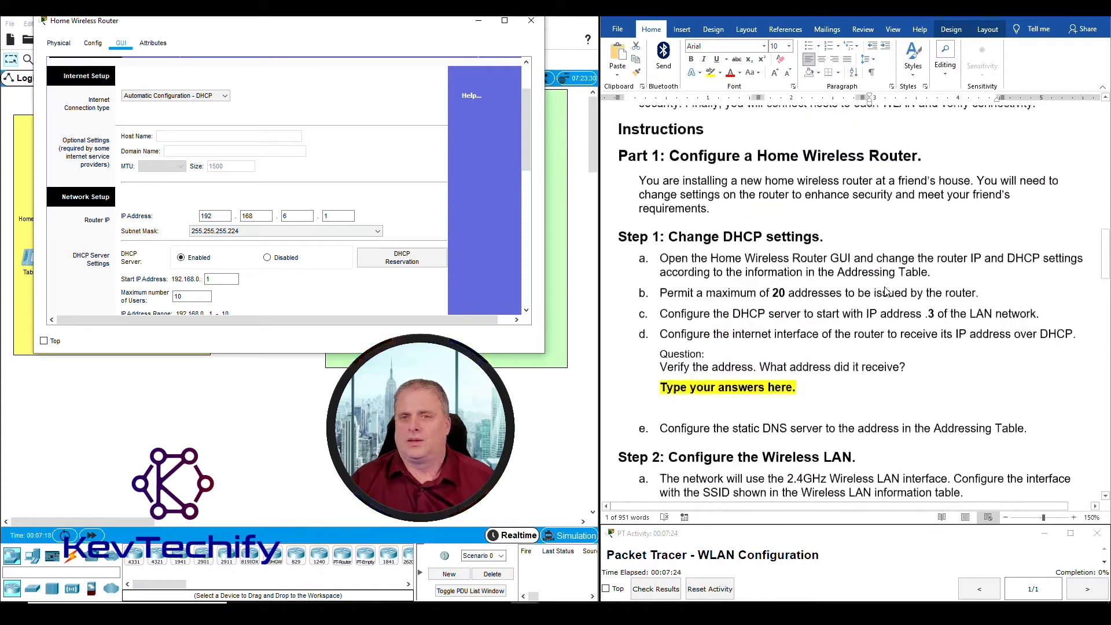
left_click(868, 271)
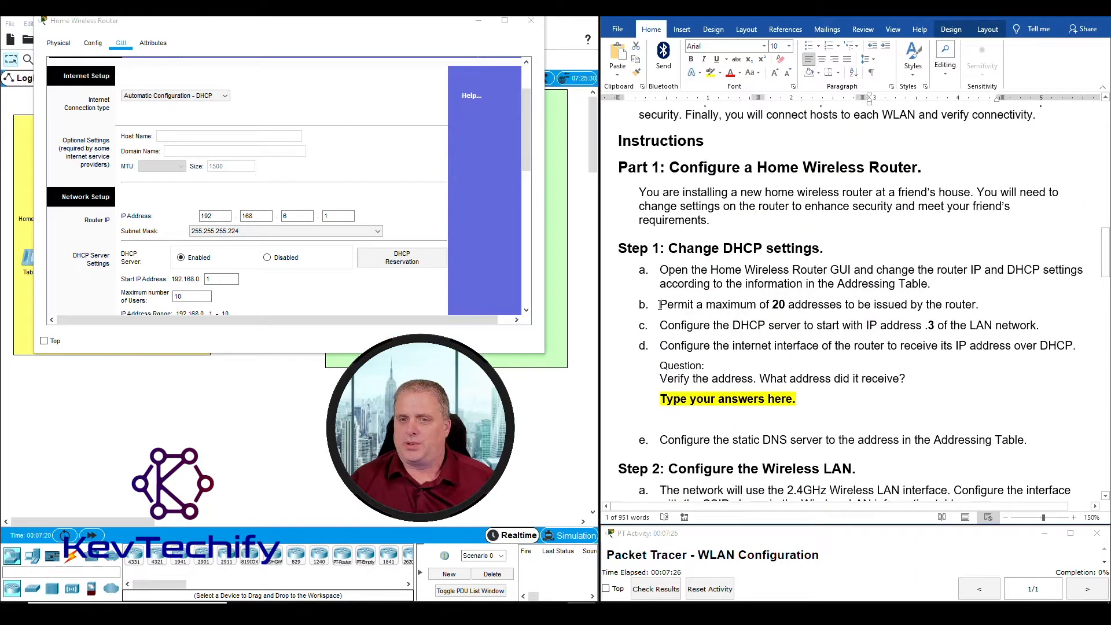
left_click_drag(660, 305, 952, 300)
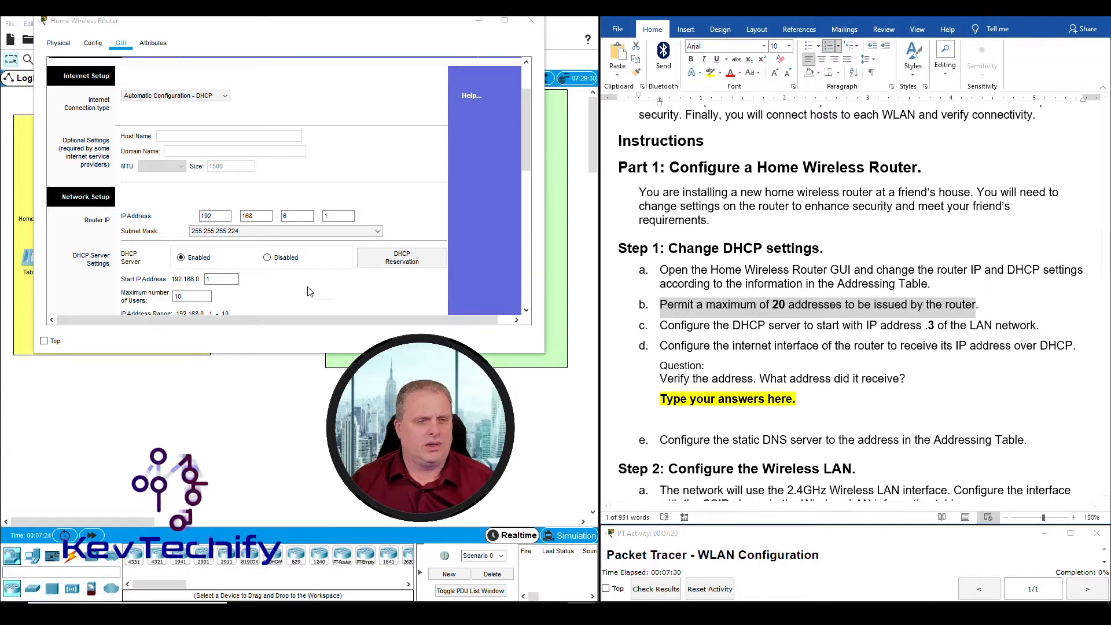
scroll(100, 127, "down", 2)
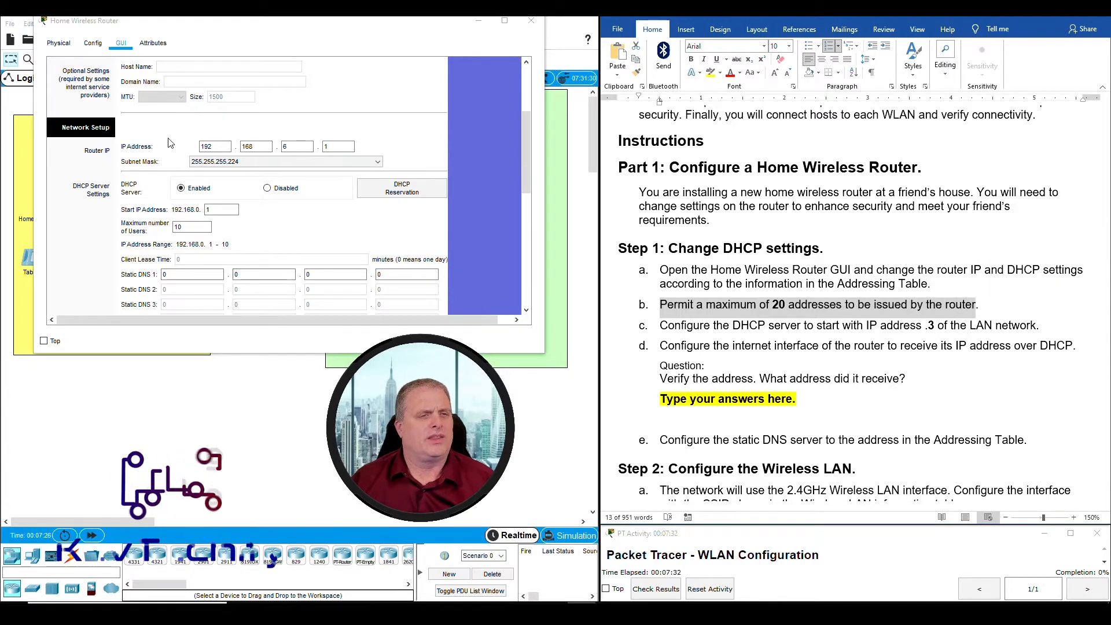
Set Maximum number of Users to 20 and the DHCP start address's last octet to 3
left_click(124, 227)
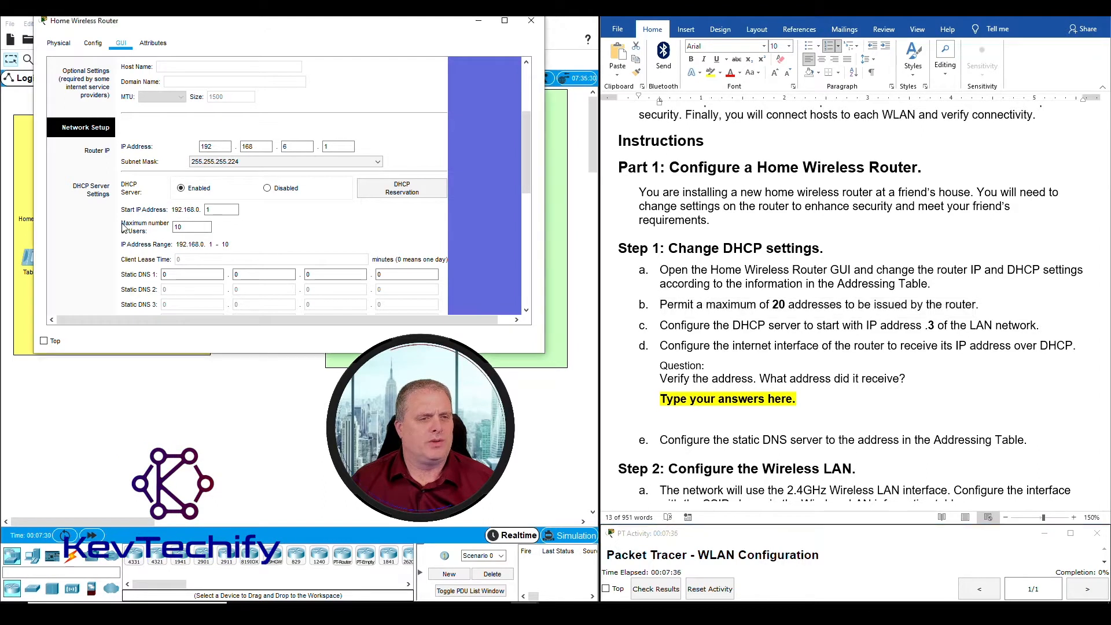
double_click(173, 227)
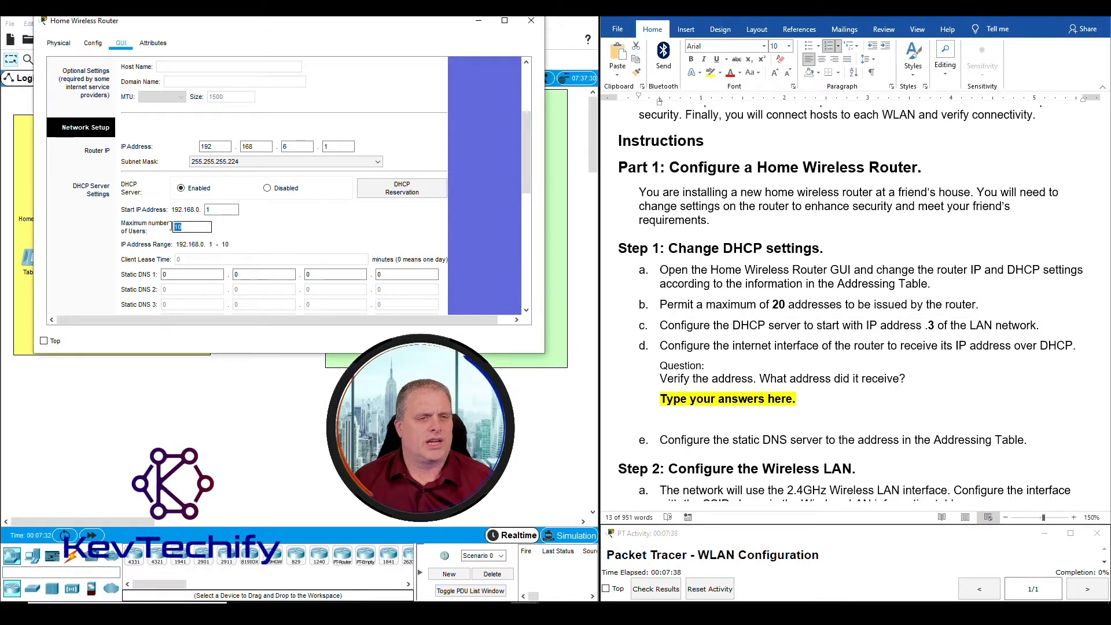
type("20")
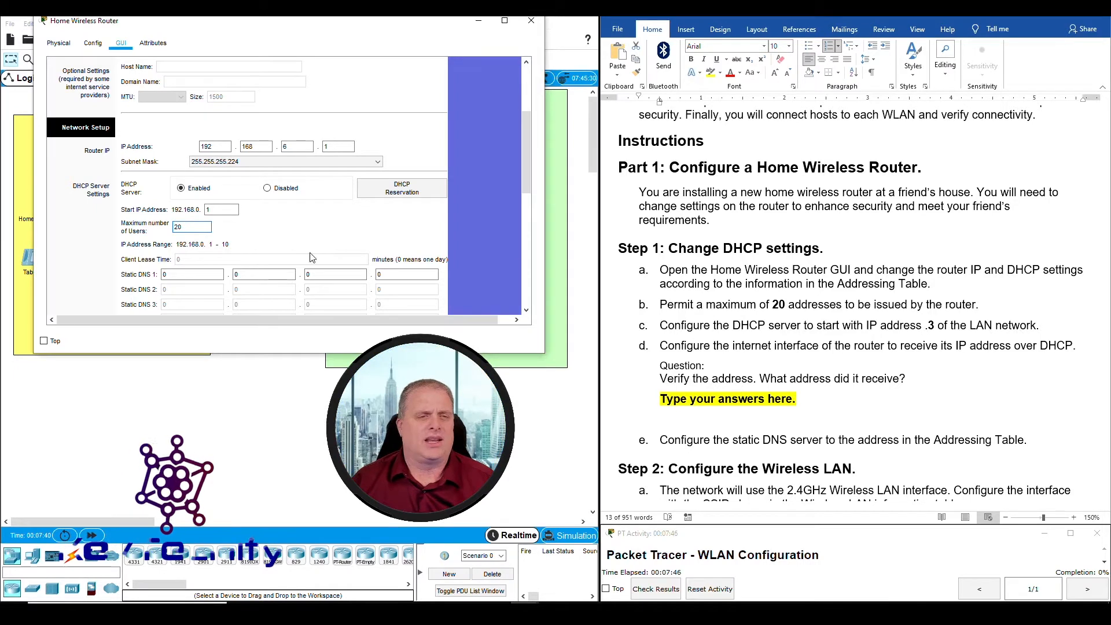
double_click(207, 210)
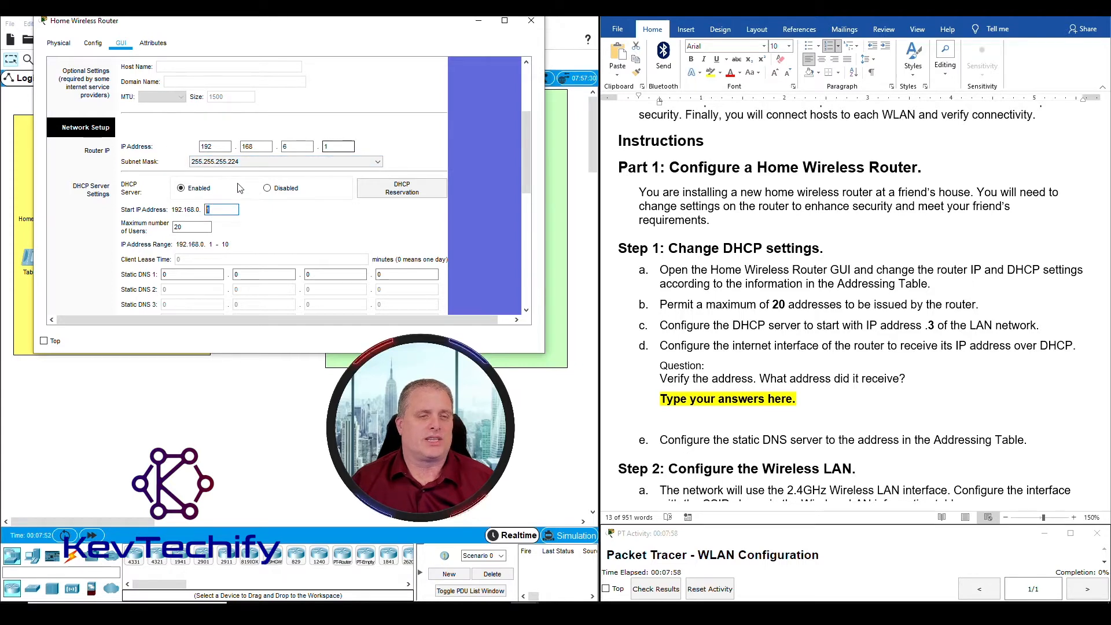
key("BackSpace")
type("3")
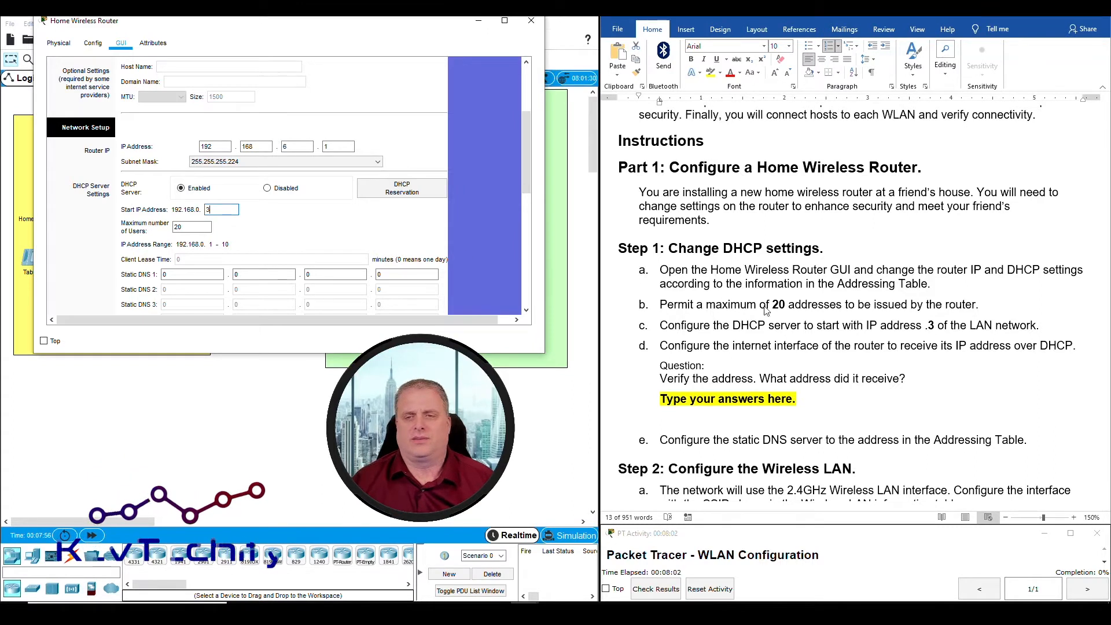
left_click(837, 347)
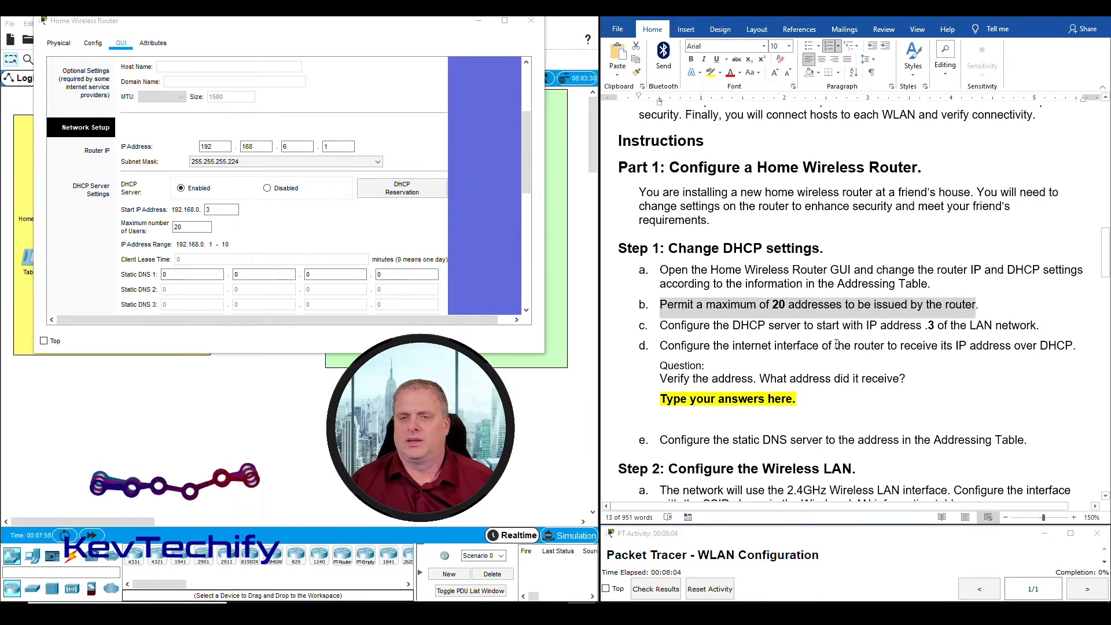
scroll(836, 345, "down", 1)
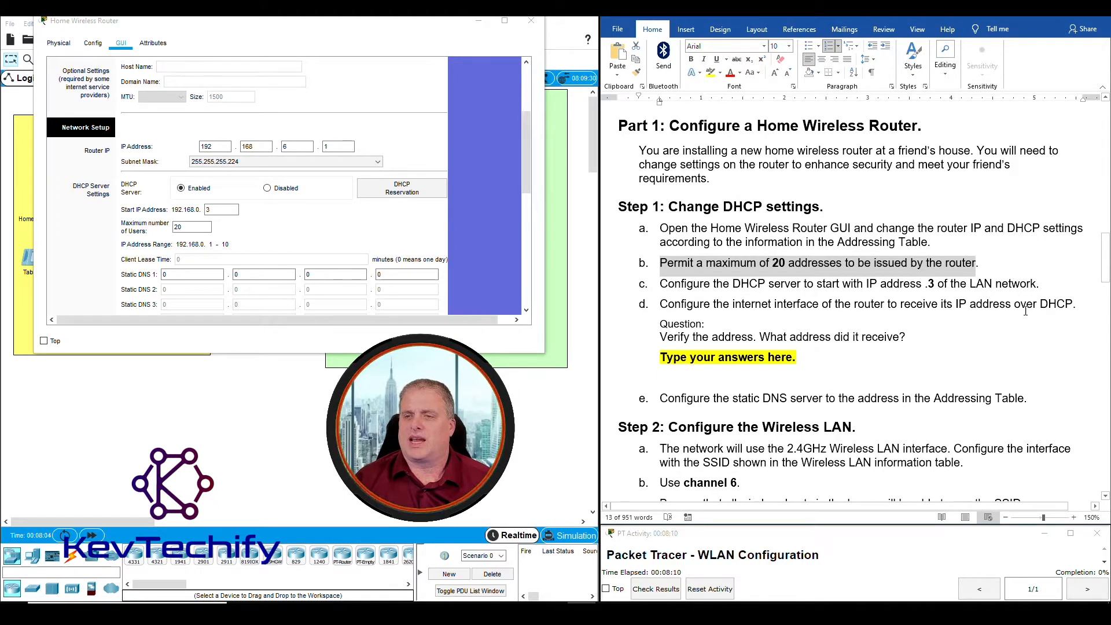
scroll(257, 168, "up", 2)
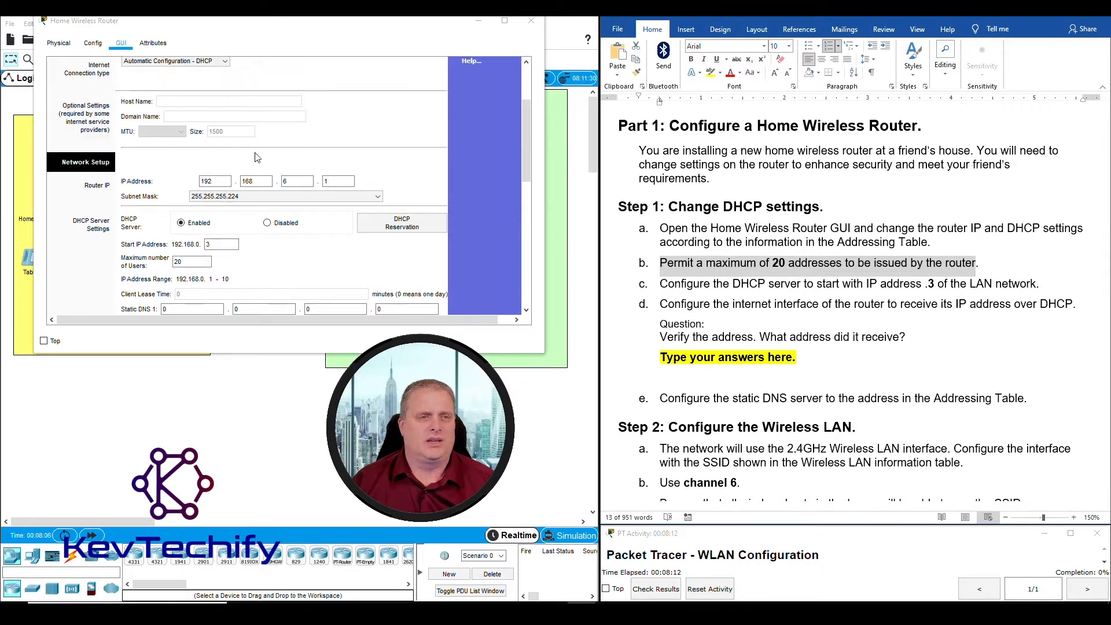
left_click(225, 100)
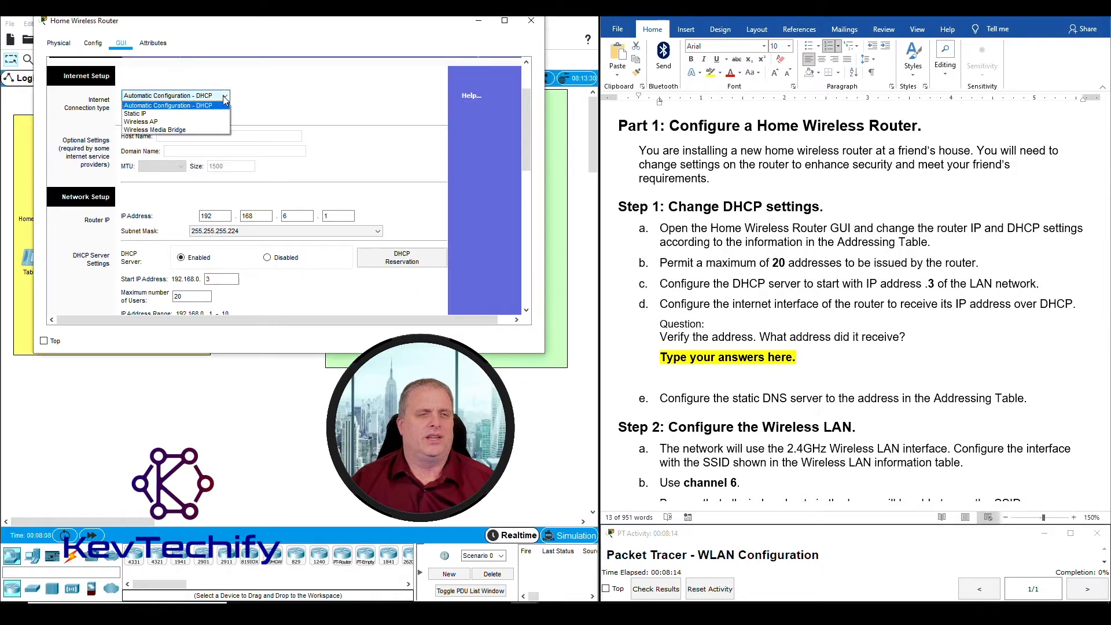
left_click(174, 106)
scroll(363, 153, "down", 2)
scroll(363, 154, "down", 2)
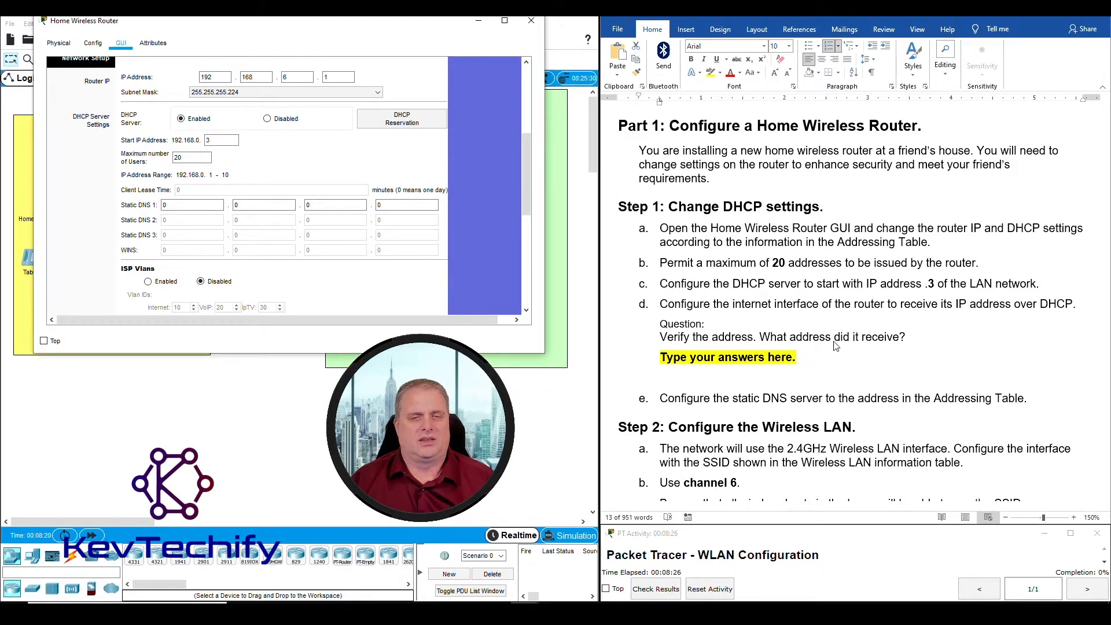
left_click(660, 398)
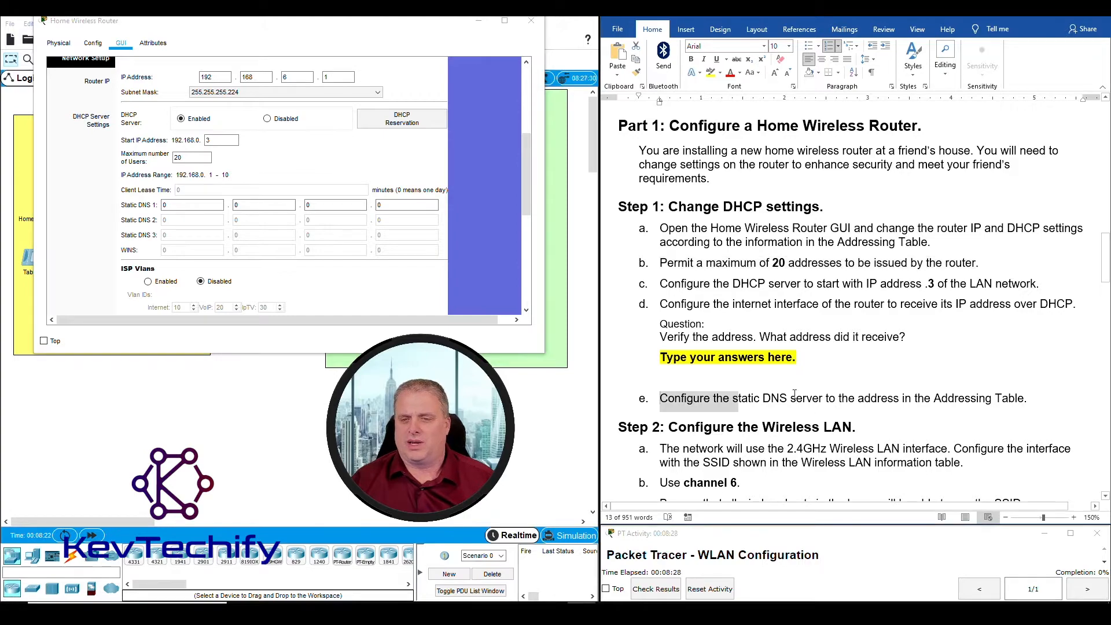
Highlight the handout's static DNS instruction and the DNS Server address 10.100.100.252
left_click(872, 392, "shift")
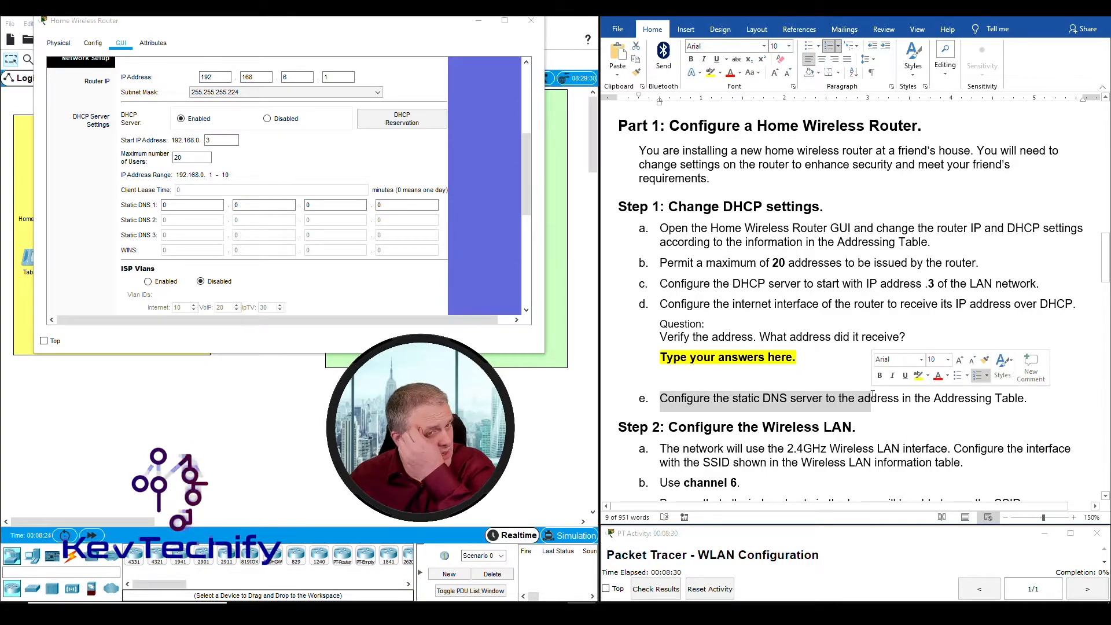
scroll(802, 355, "up", 15)
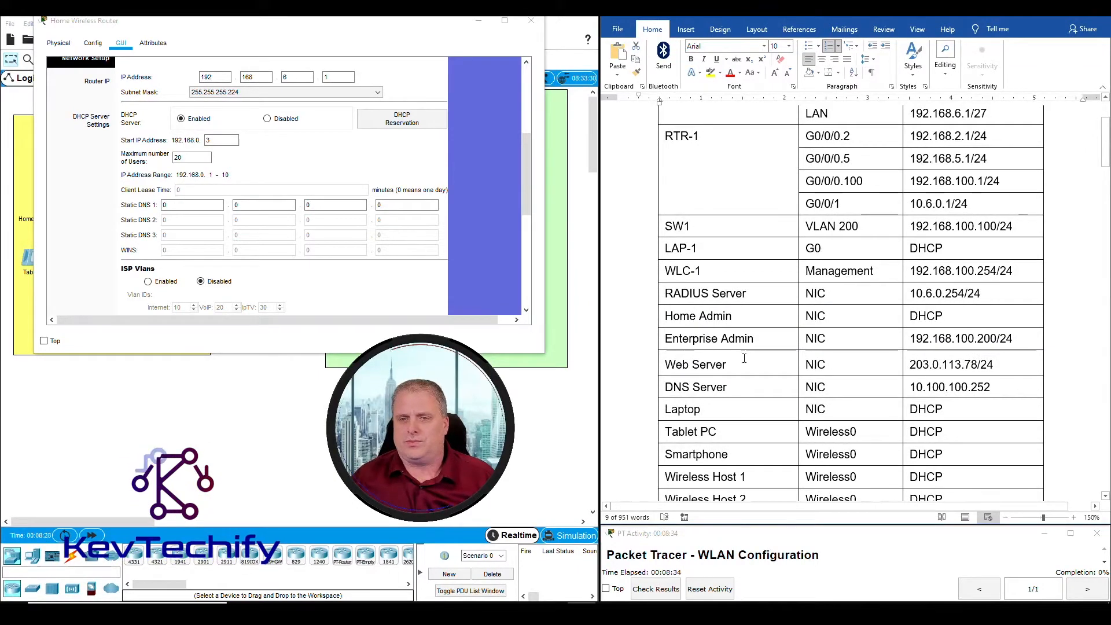
scroll(745, 372, "down", 1)
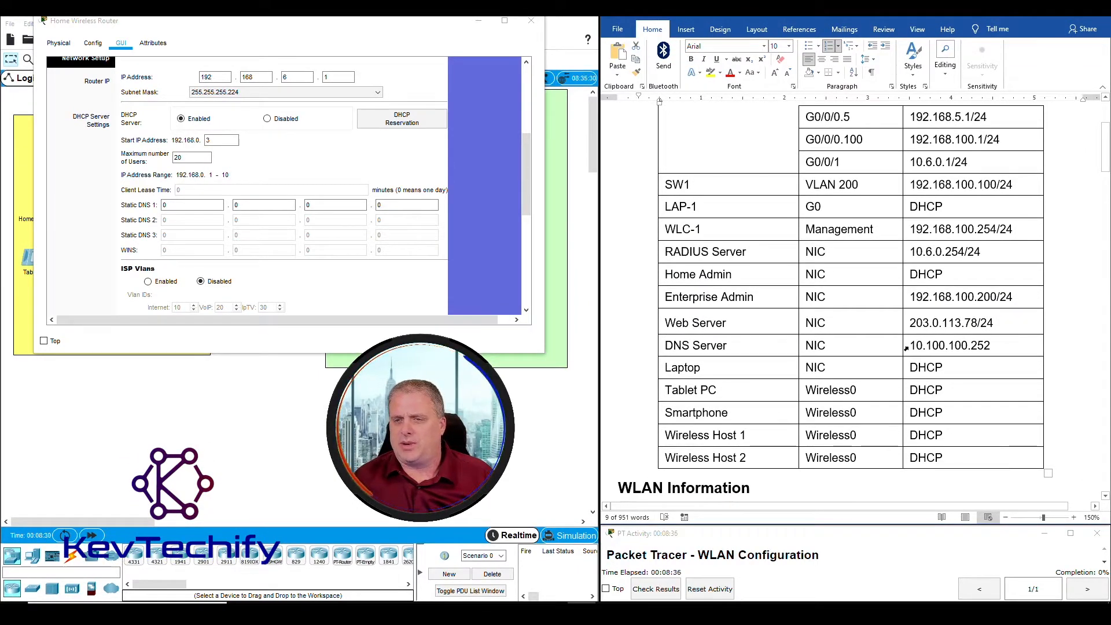
left_click_drag(913, 346, 991, 346)
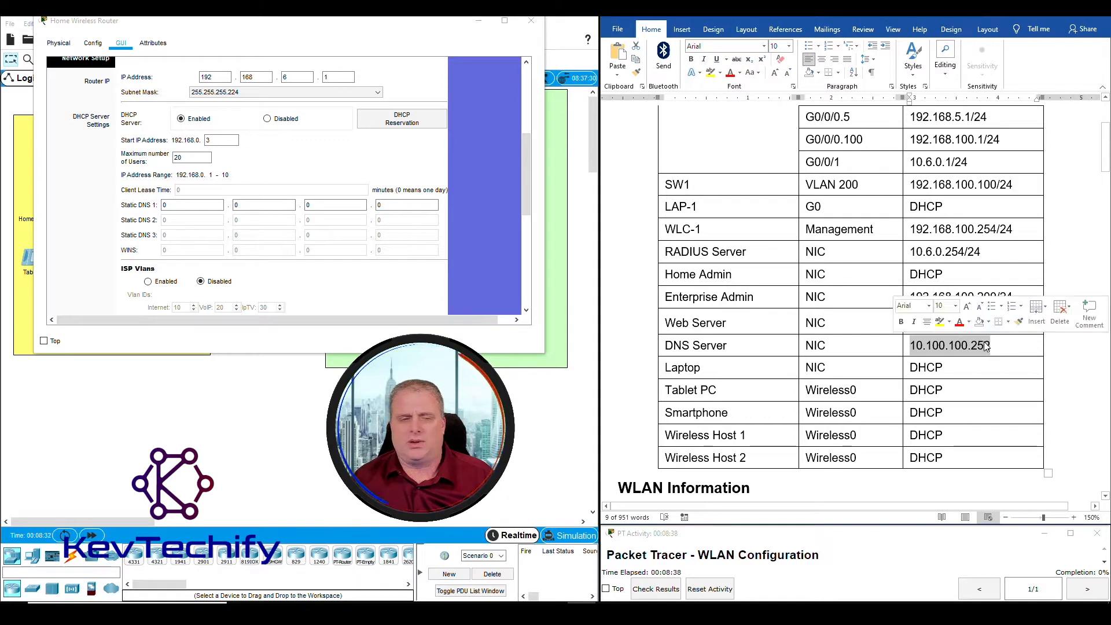
Enter 10.100.100.252 as the router's Static DNS 1
left_click(191, 206)
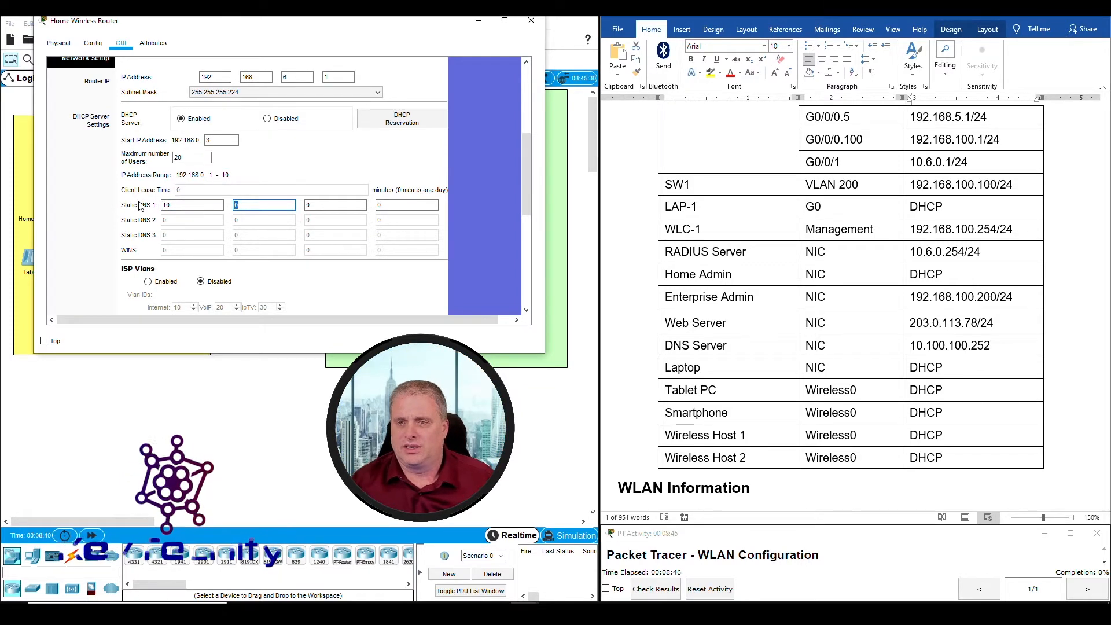
type("100.1")
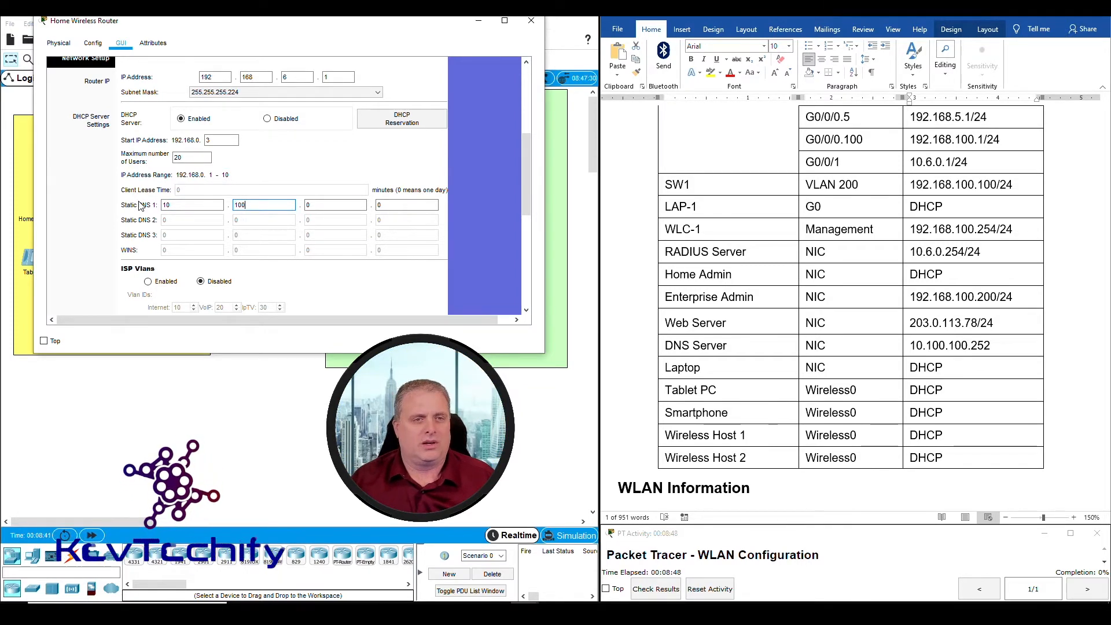
type("00")
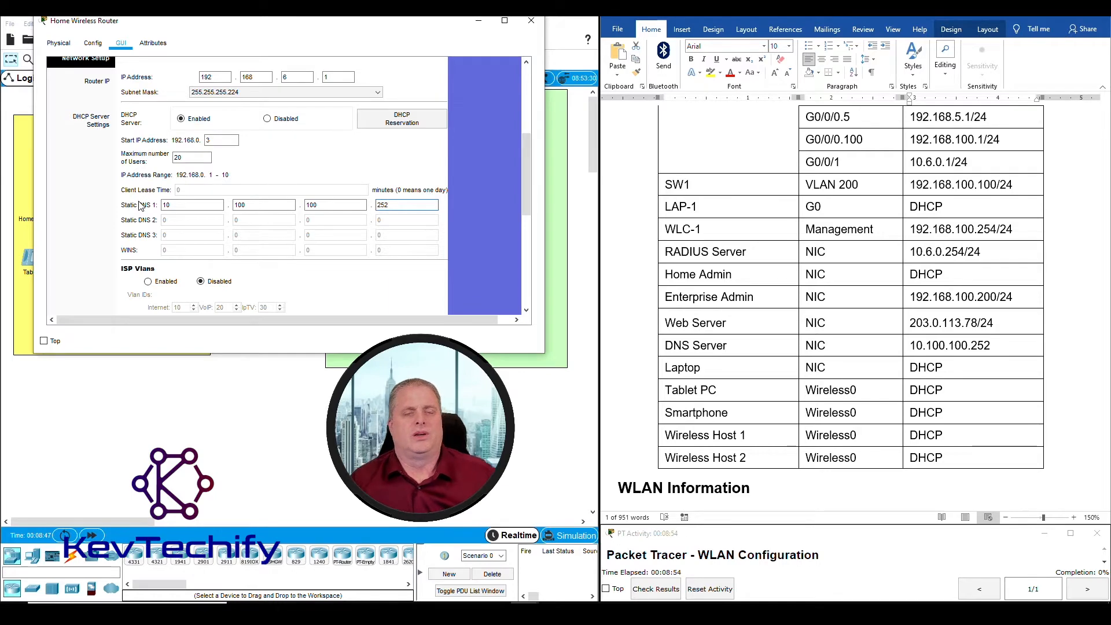
scroll(809, 332, "down", 10)
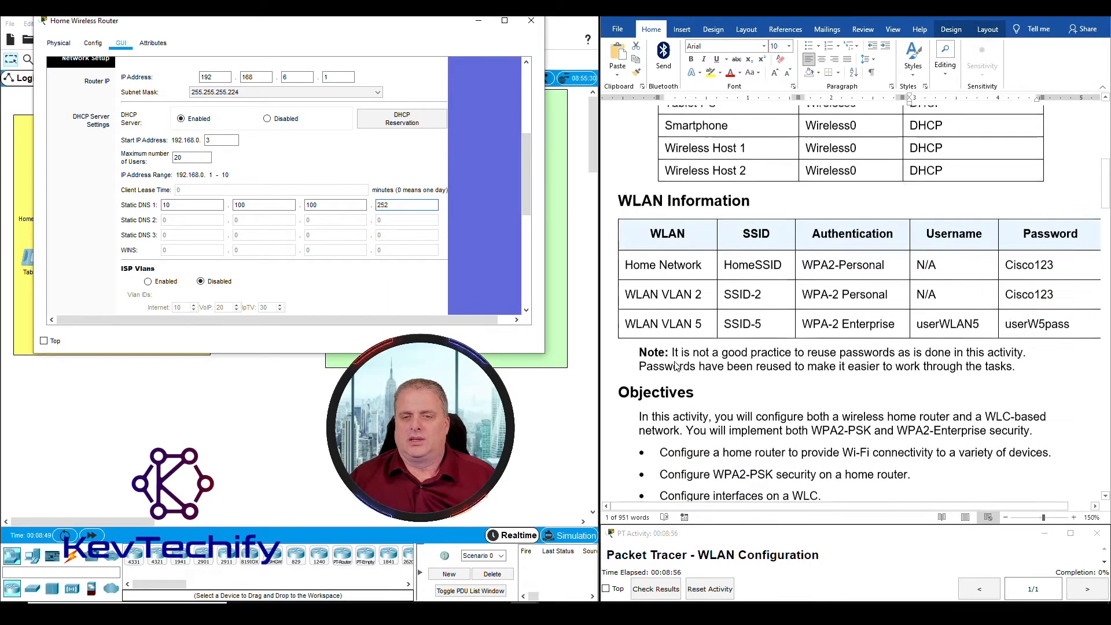
scroll(809, 332, "down", 4)
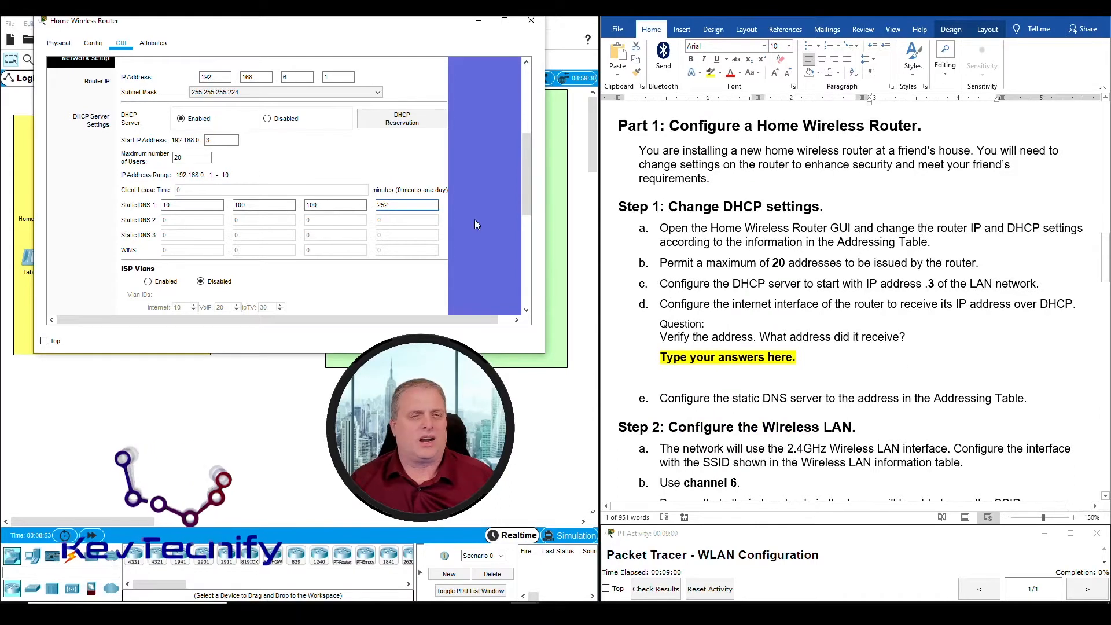
Save the router settings, making the DHCP range 192.168.6.3 - 22 and completion 13%
scroll(525, 186, "down", 6)
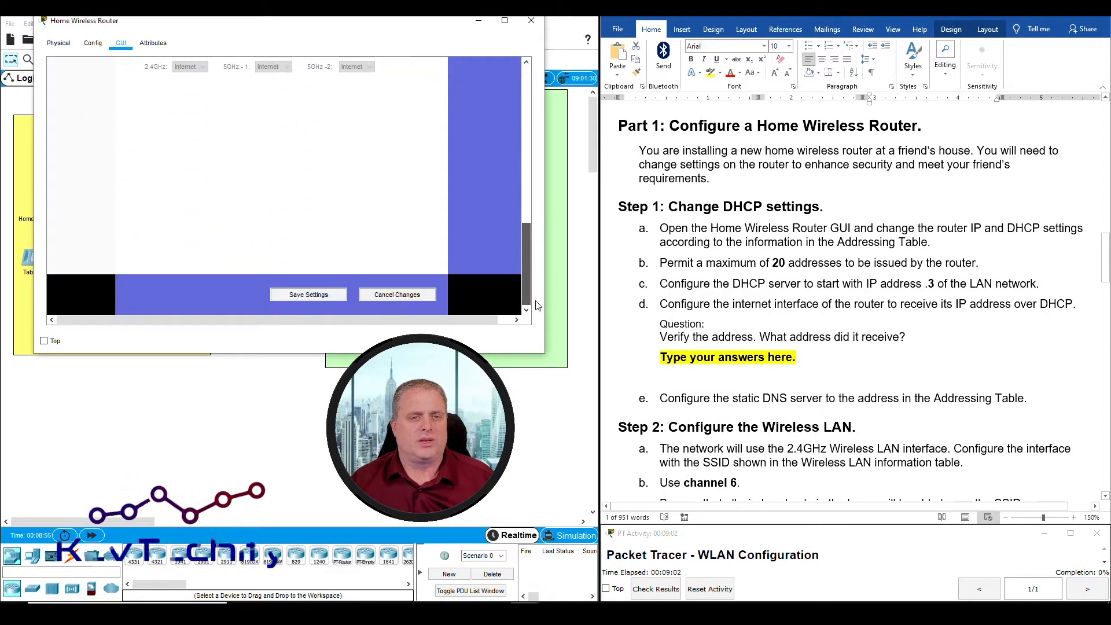
left_click(311, 296)
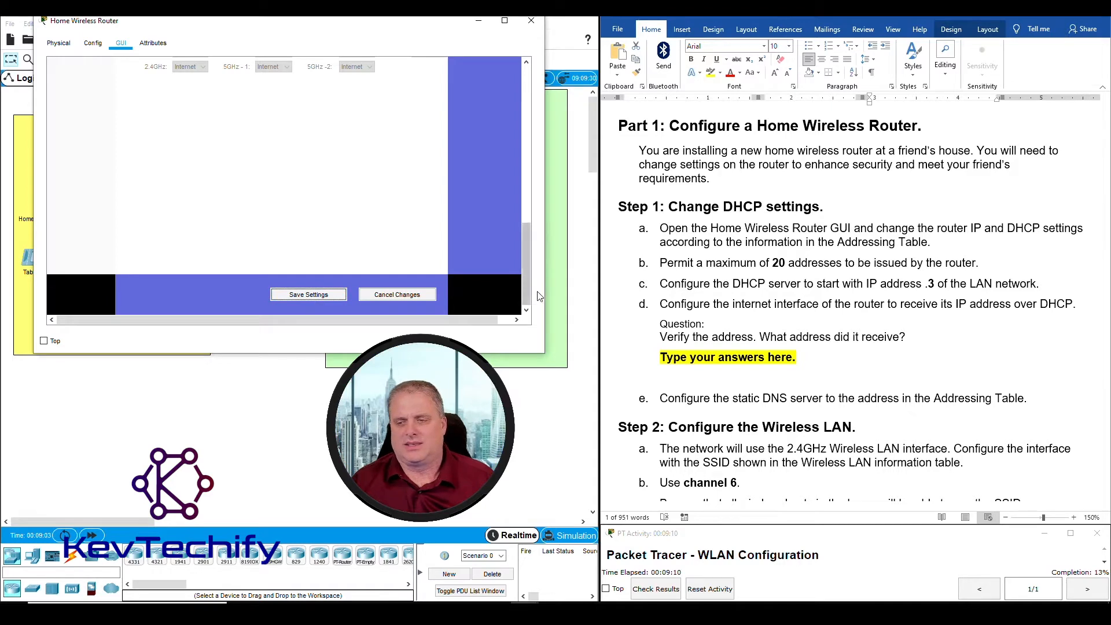
left_click_drag(526, 272, 522, 96)
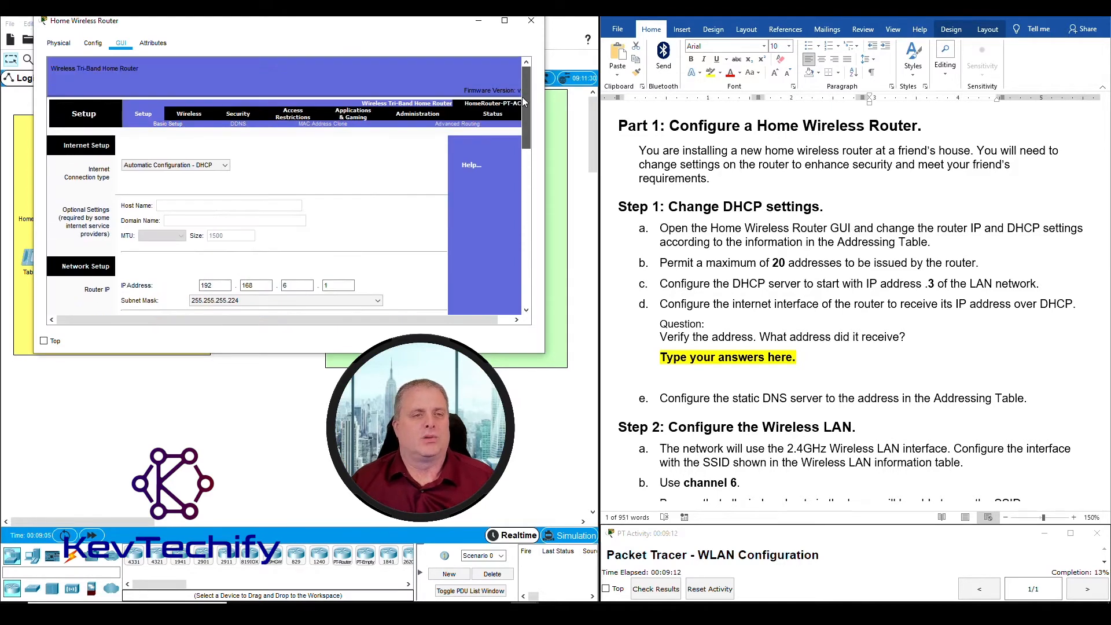
scroll(375, 226, "down", 3)
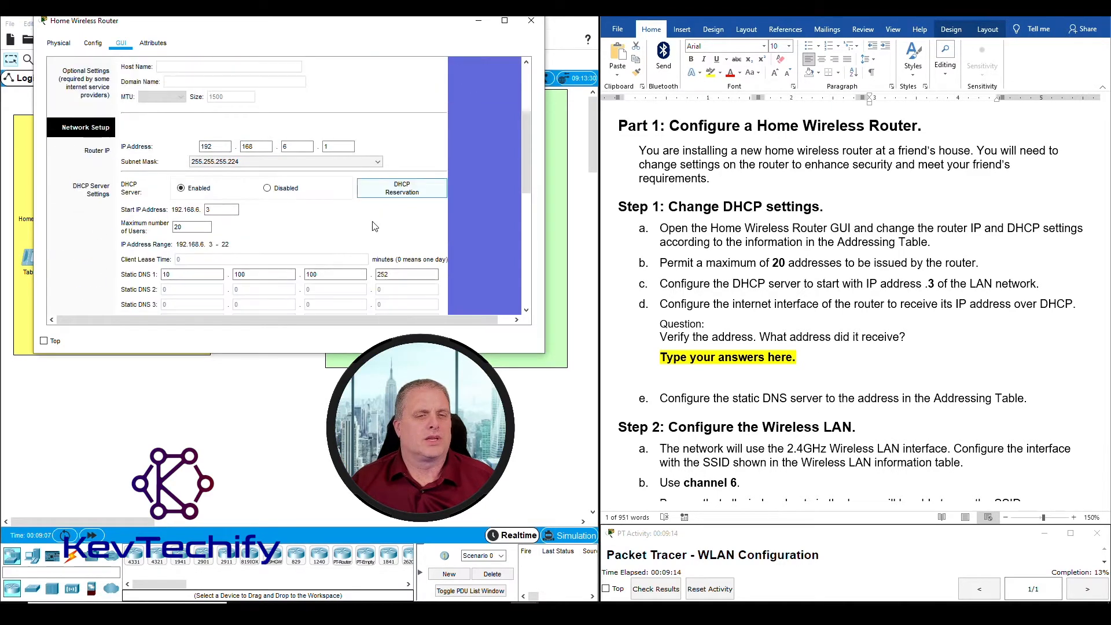
scroll(375, 226, "up", 5)
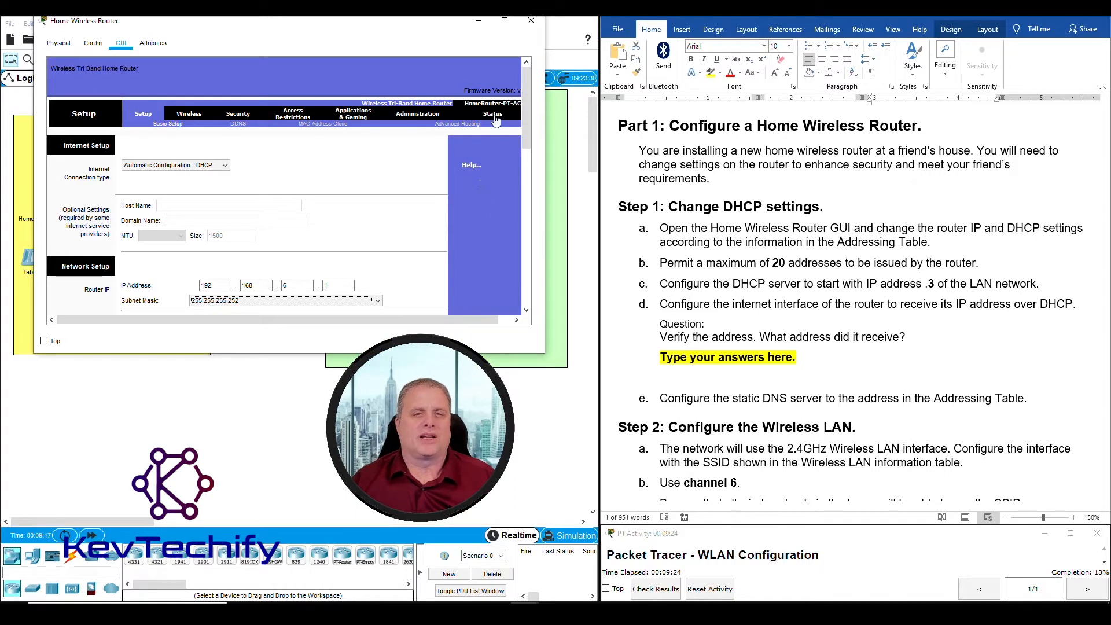
Show the router's Status page with internet IP 10.100.200.3 and select the handout's answer placeholder
left_click_drag(545, 141, 574, 141)
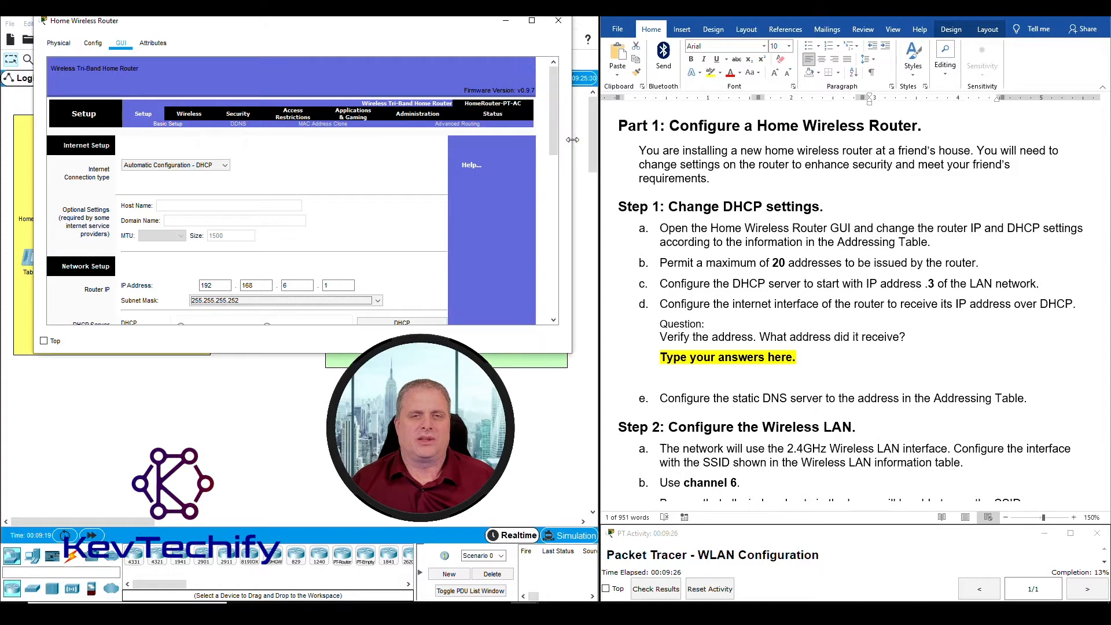
left_click(496, 116)
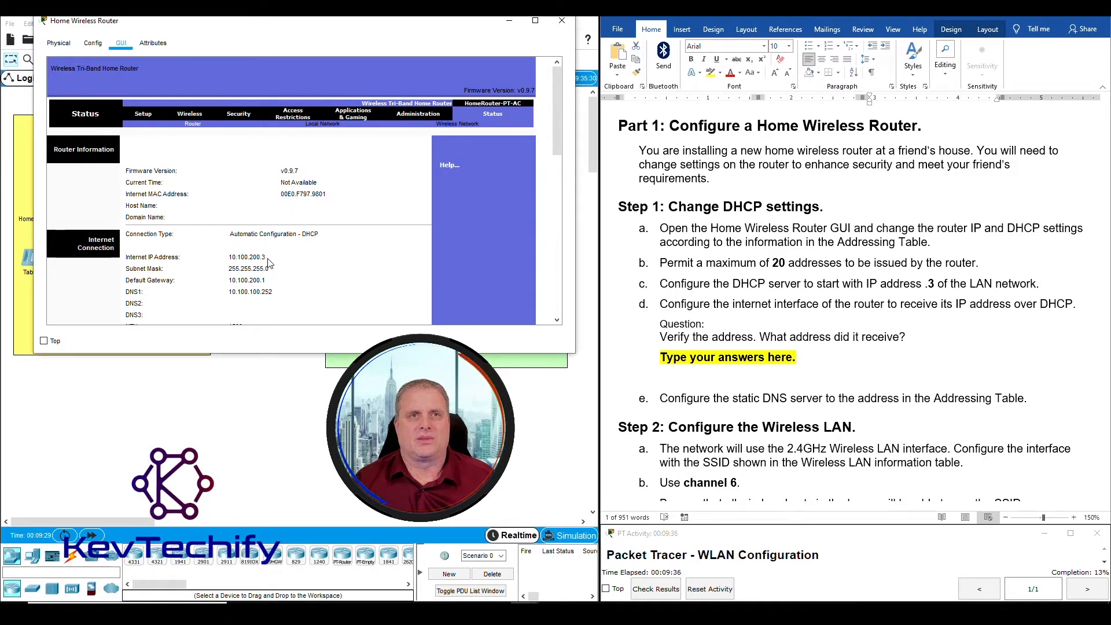
left_click(728, 347)
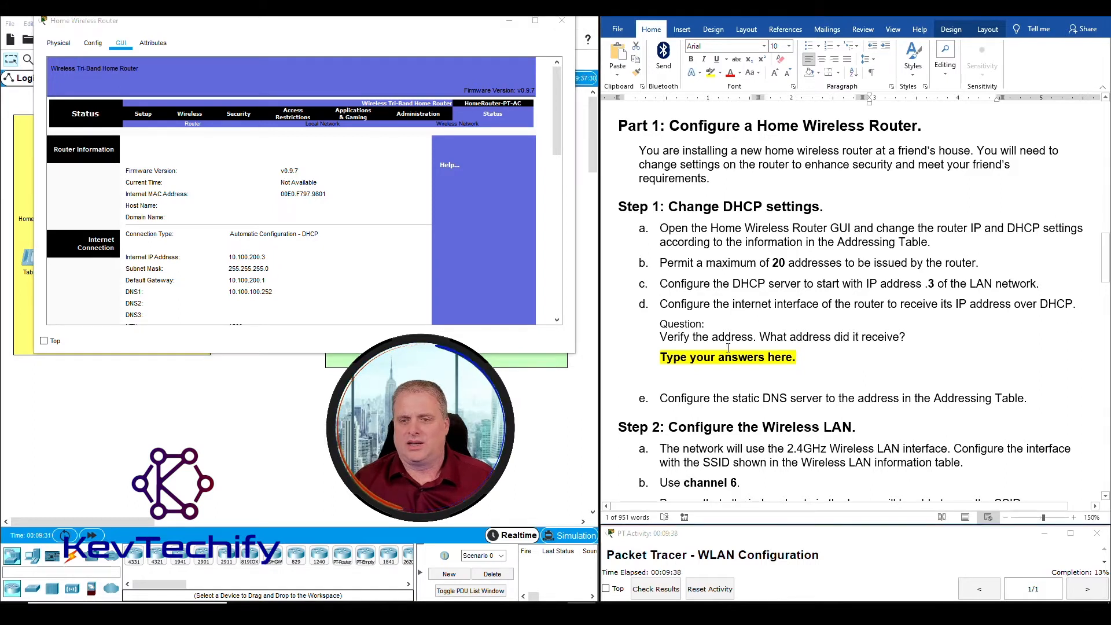
left_click_drag(664, 357, 788, 356)
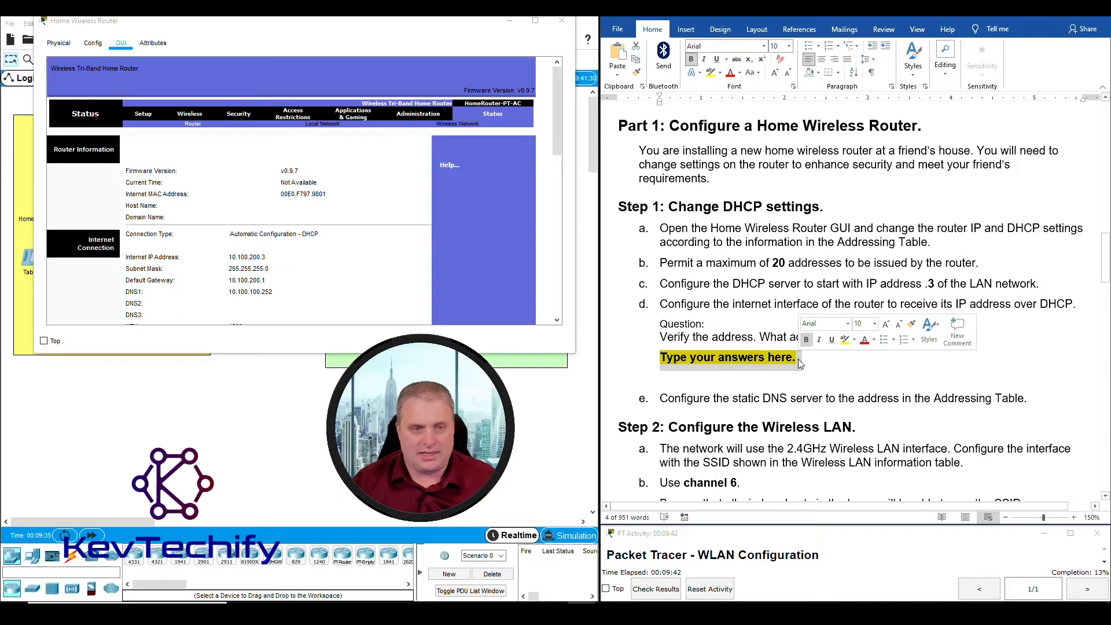
Answer Step 1d with 10.100.200.3 in place of the yellow placeholder
type("10.100.2")
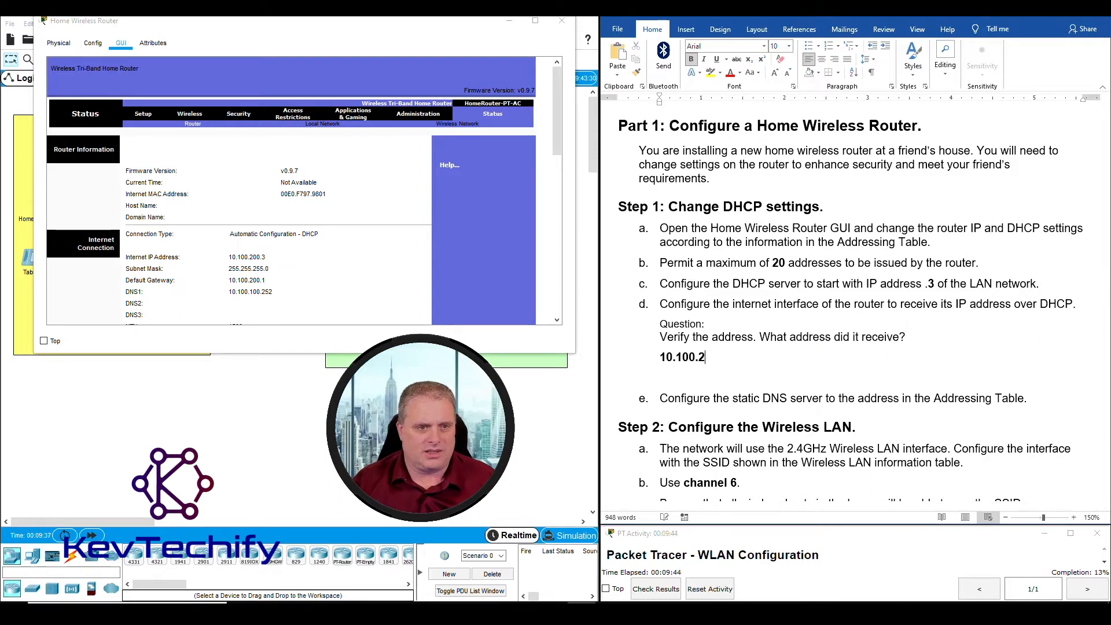
type("00.3")
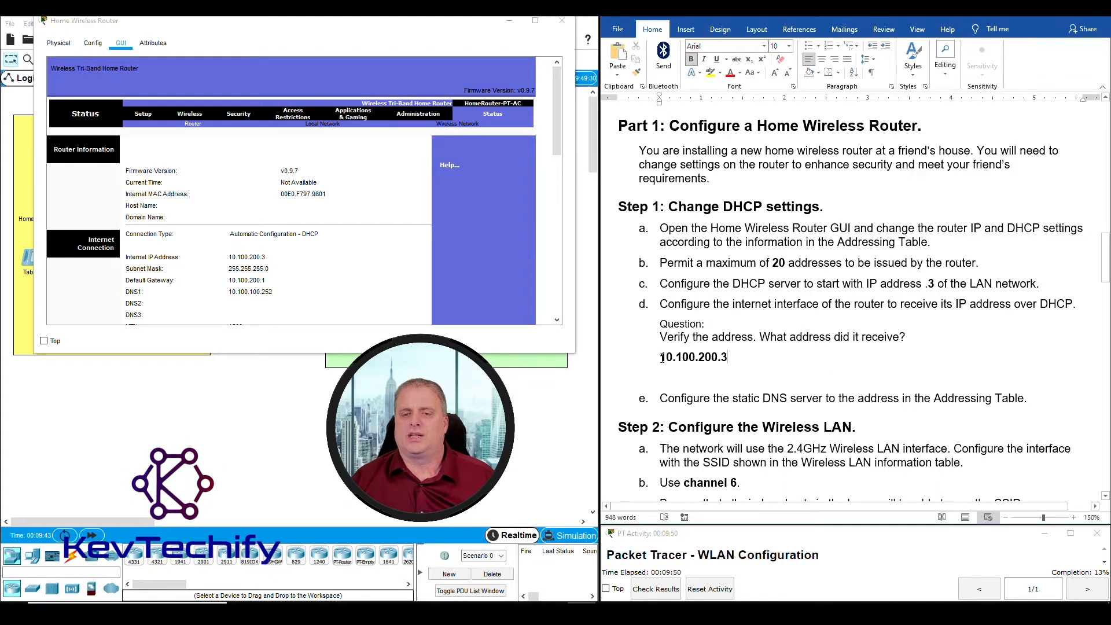
left_click_drag(662, 358, 714, 359)
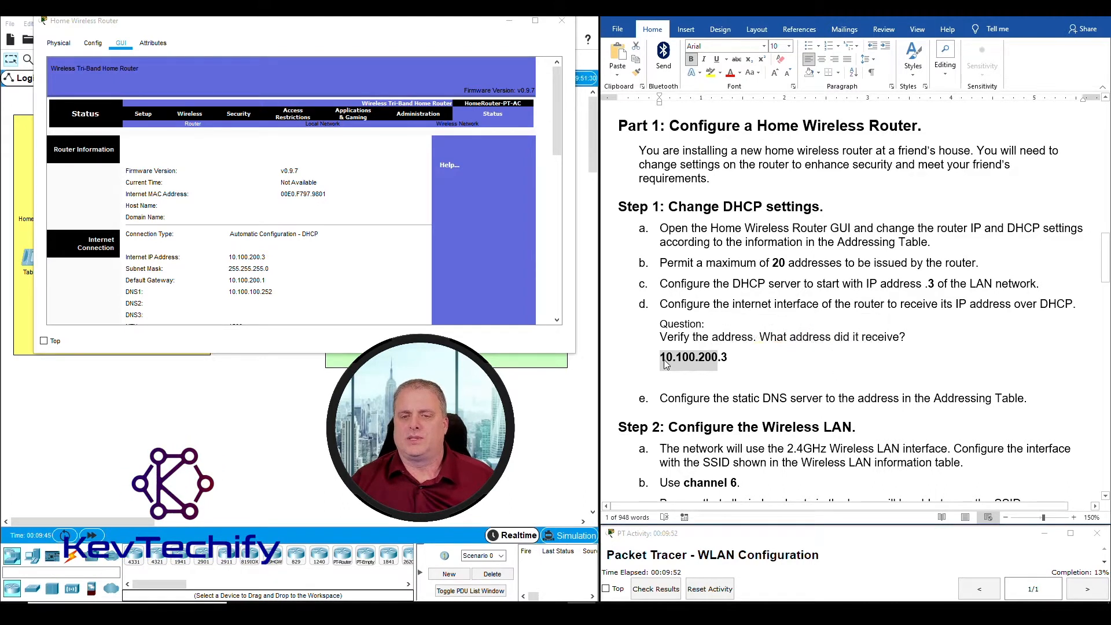
left_click(723, 357)
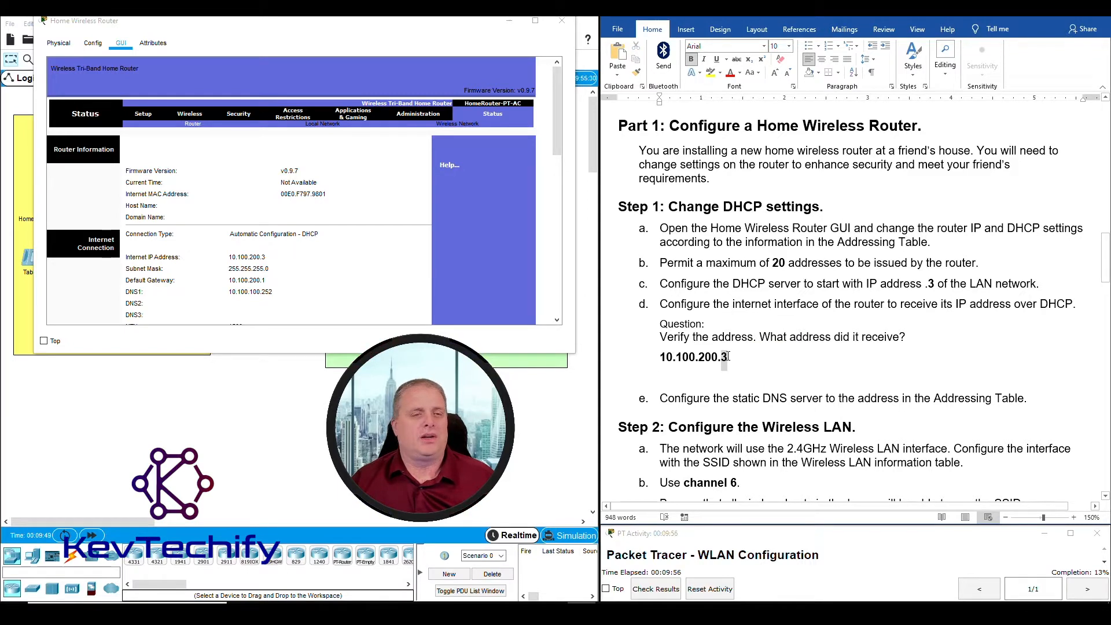
double_click(729, 356)
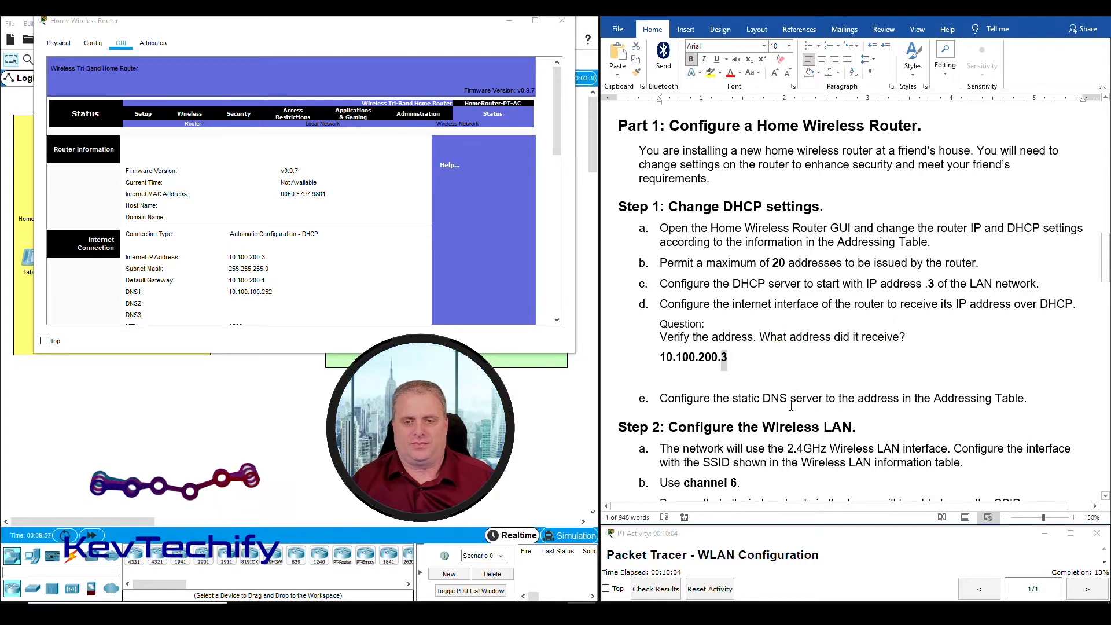
left_click(227, 265)
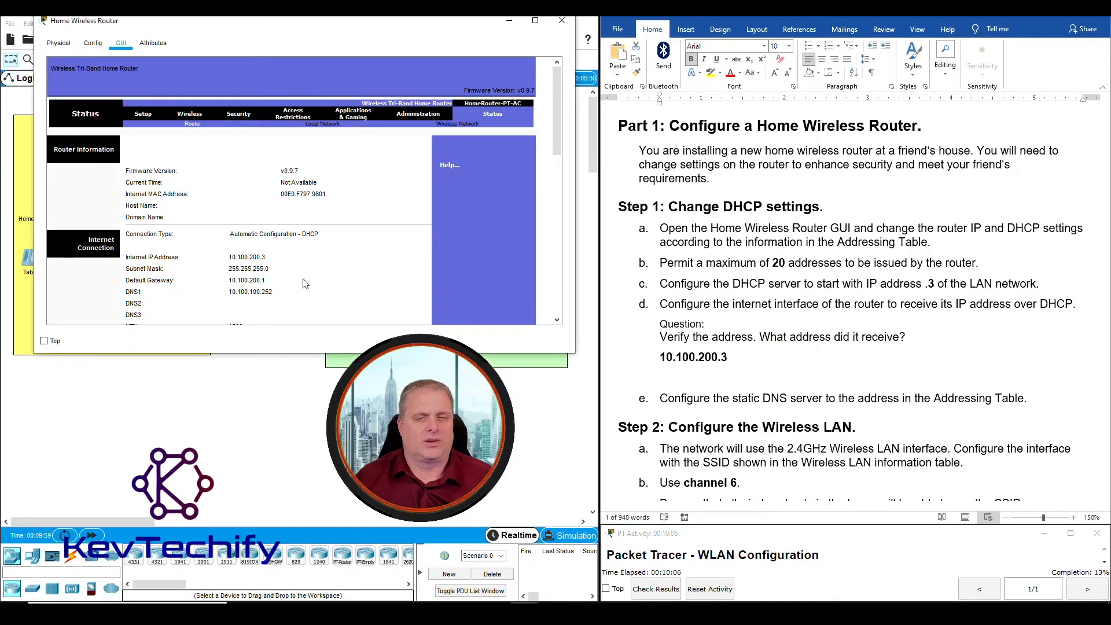
Scroll the handout to Step 2 and view the router's Basic Wireless Settings
scroll(670, 219, "down", 3)
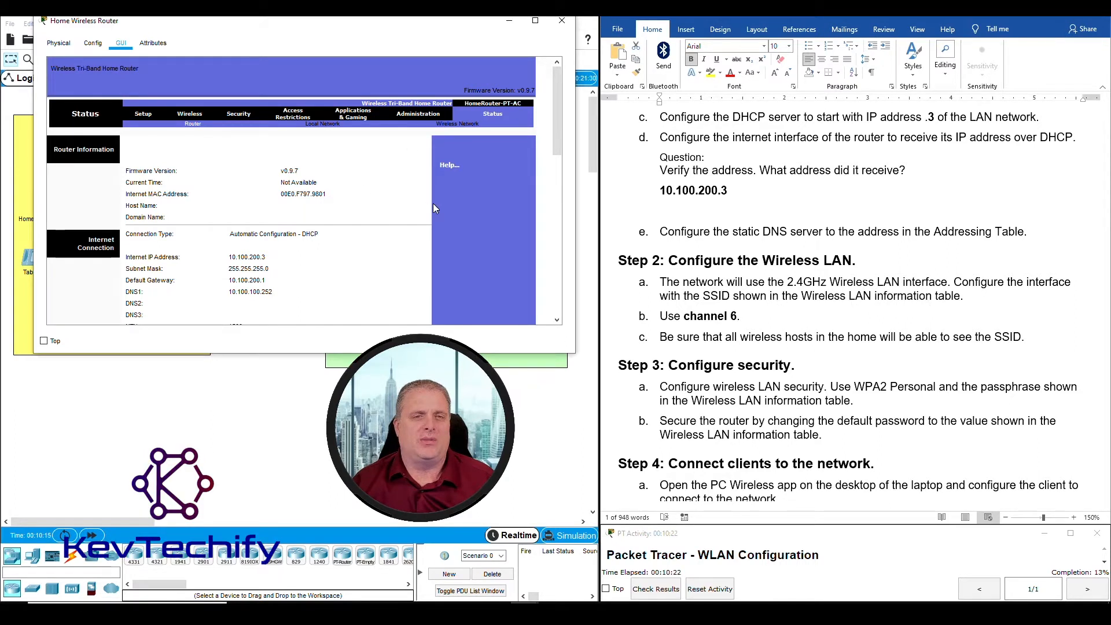
left_click(193, 118)
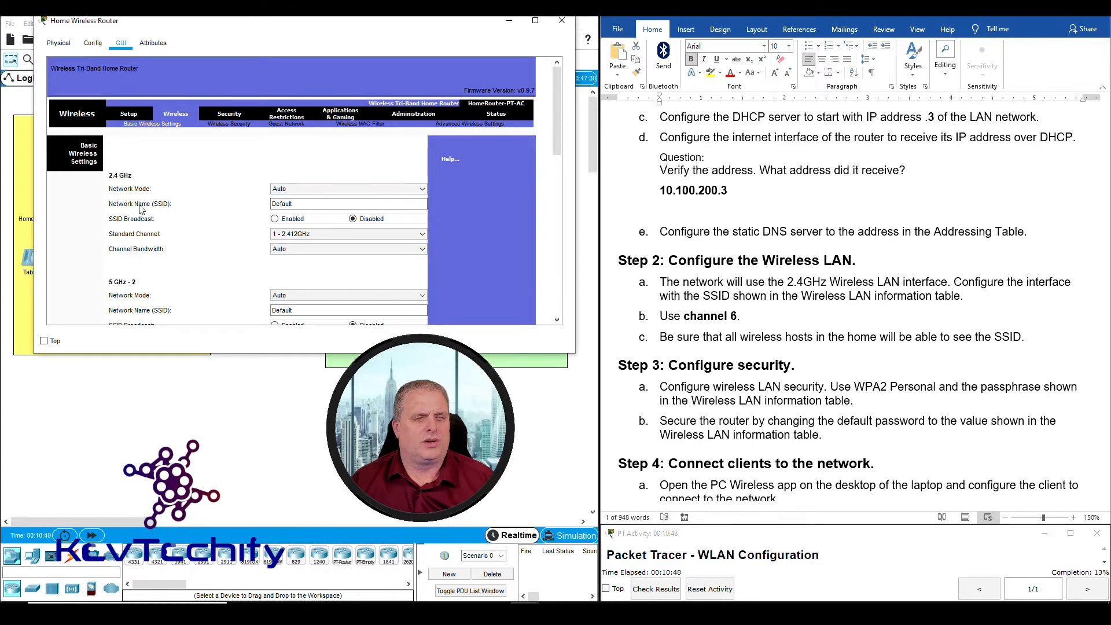
Copy HomeSSID from the WLAN table and replace Default as the 2.4 GHz network name
scroll(896, 299, "up", 15)
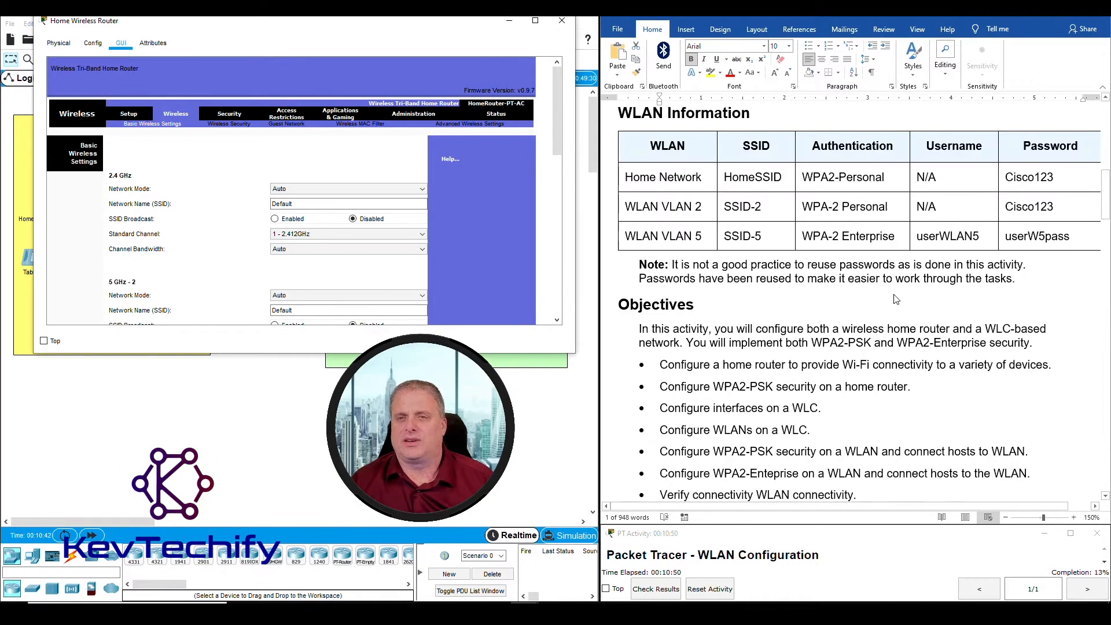
left_click(727, 179)
left_click_drag(727, 177, 783, 179)
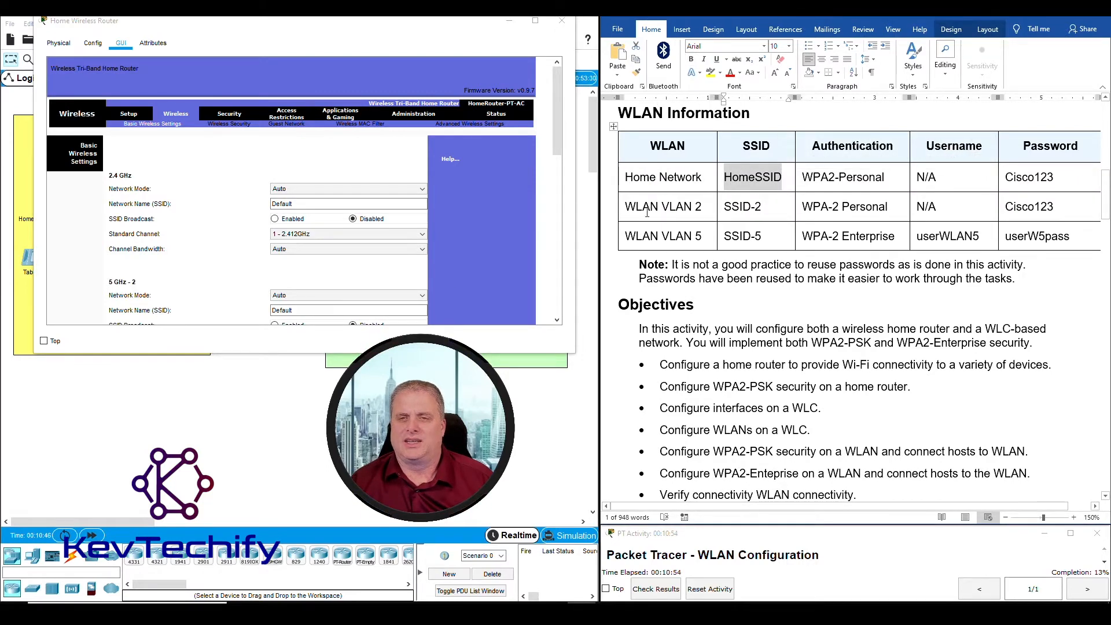
left_click_drag(301, 204, 245, 206)
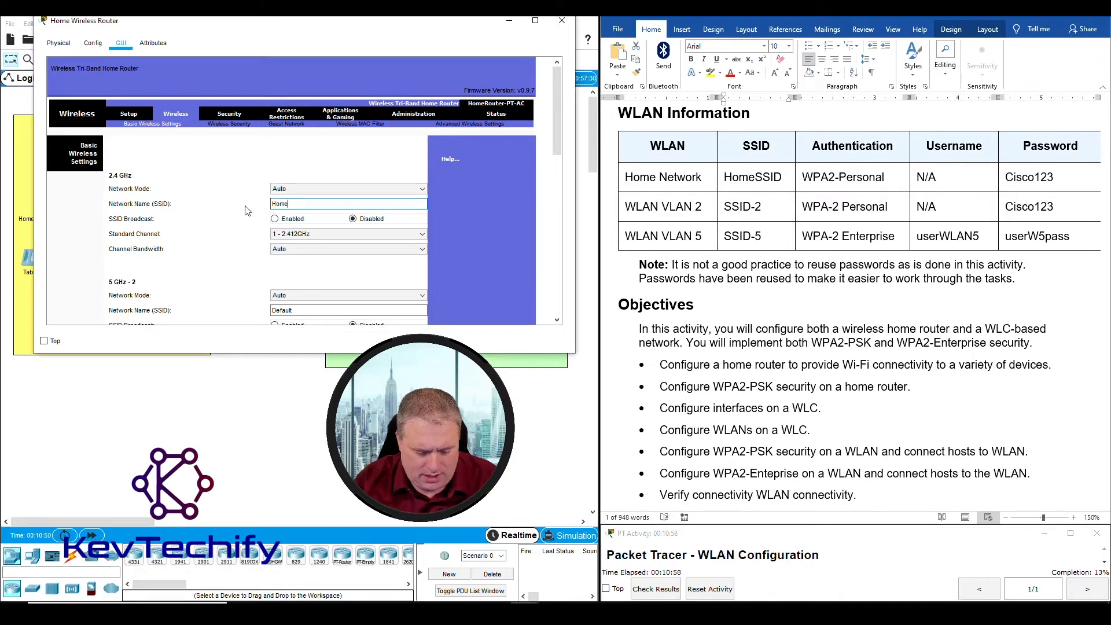
type("HomeSSID")
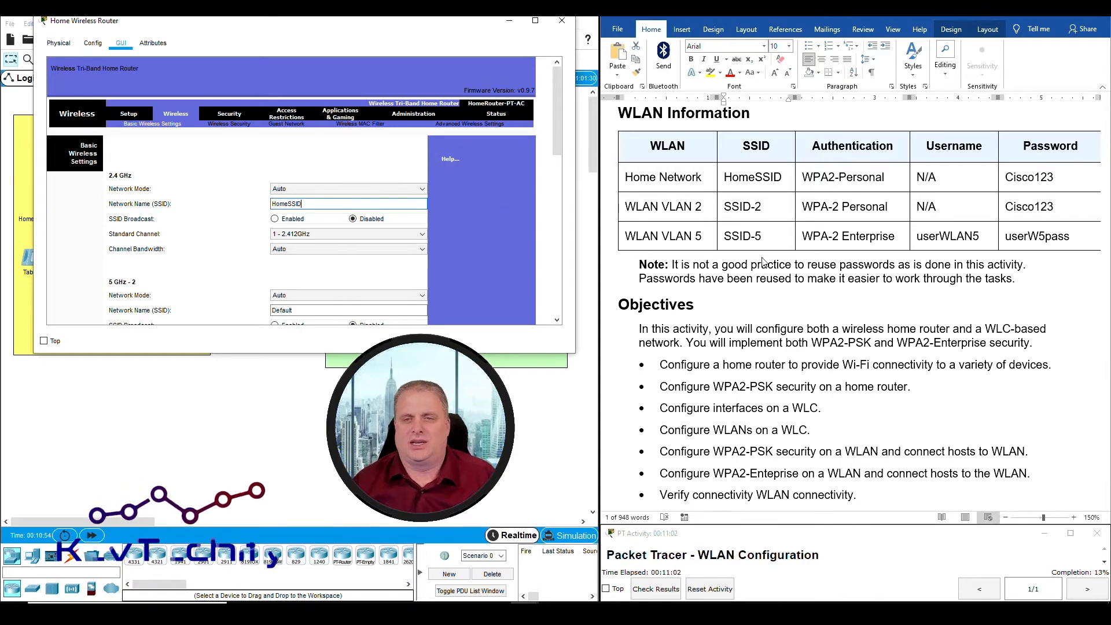
scroll(800, 289, "down", 5)
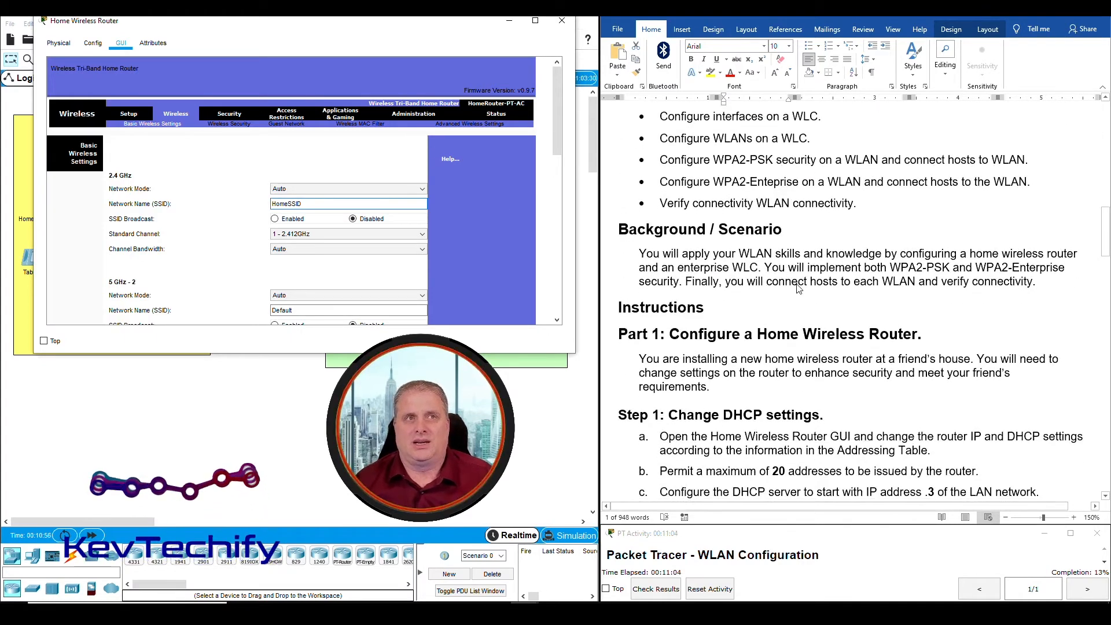
scroll(800, 289, "down", 4)
scroll(800, 289, "down", 5)
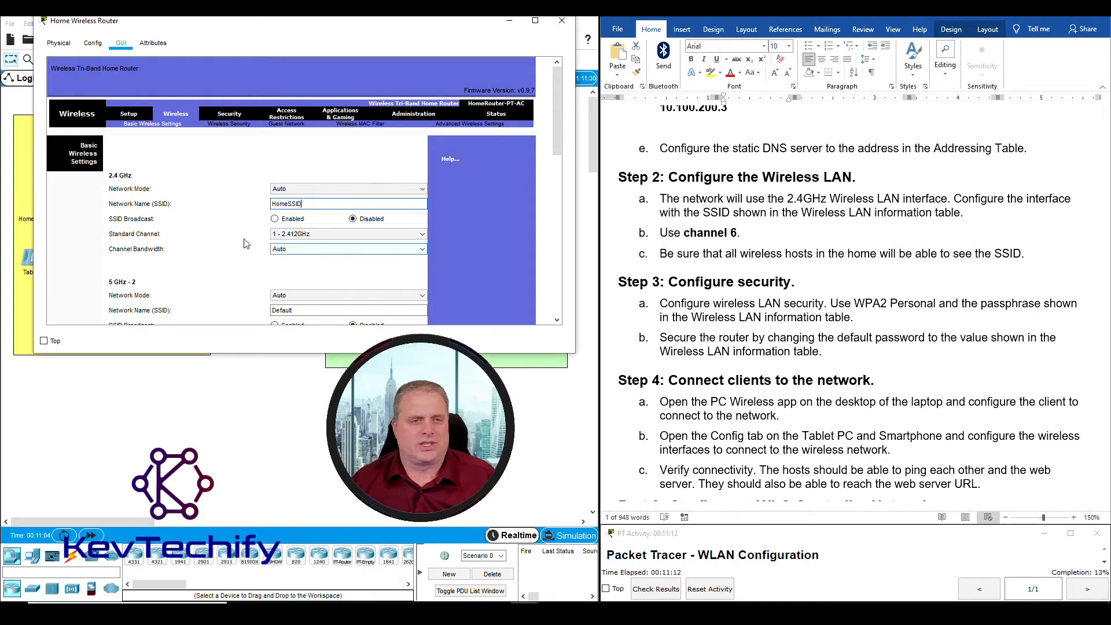
left_click(331, 234)
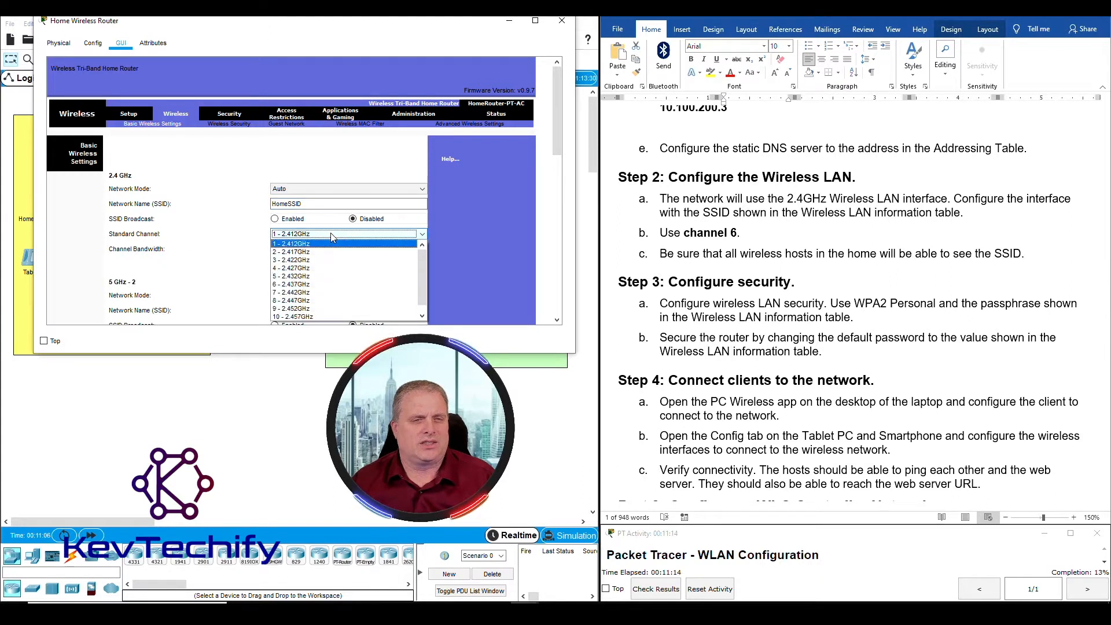
Set the 2.4 GHz channel to 6 - 2.437GHz, enable SSID broadcast, and save the settings
left_click(286, 286)
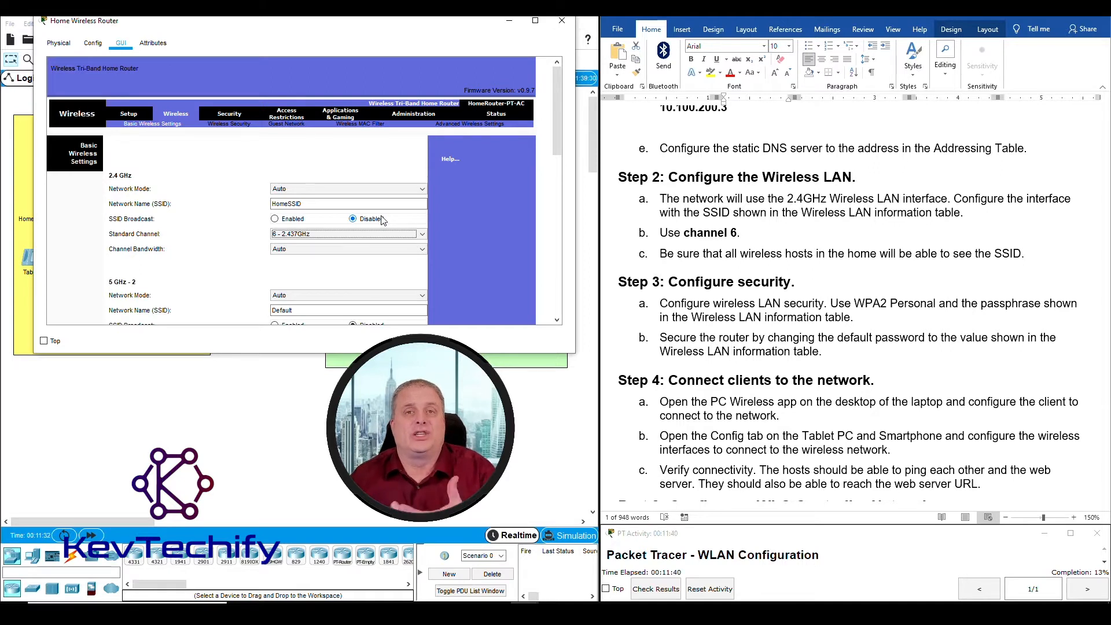
left_click(276, 219)
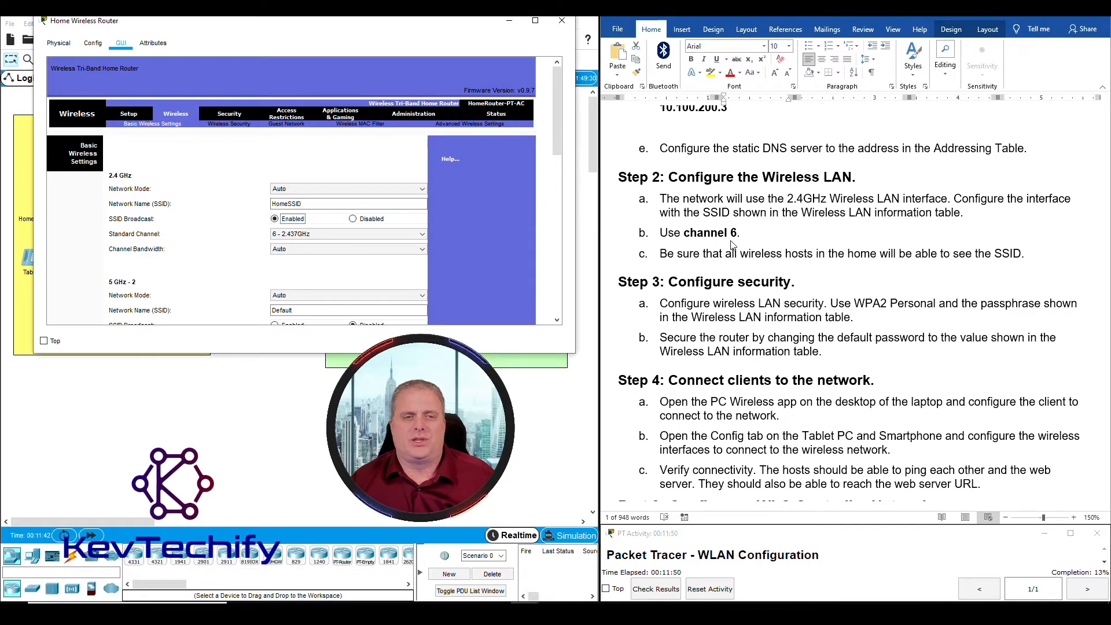
scroll(484, 227, "down", 10)
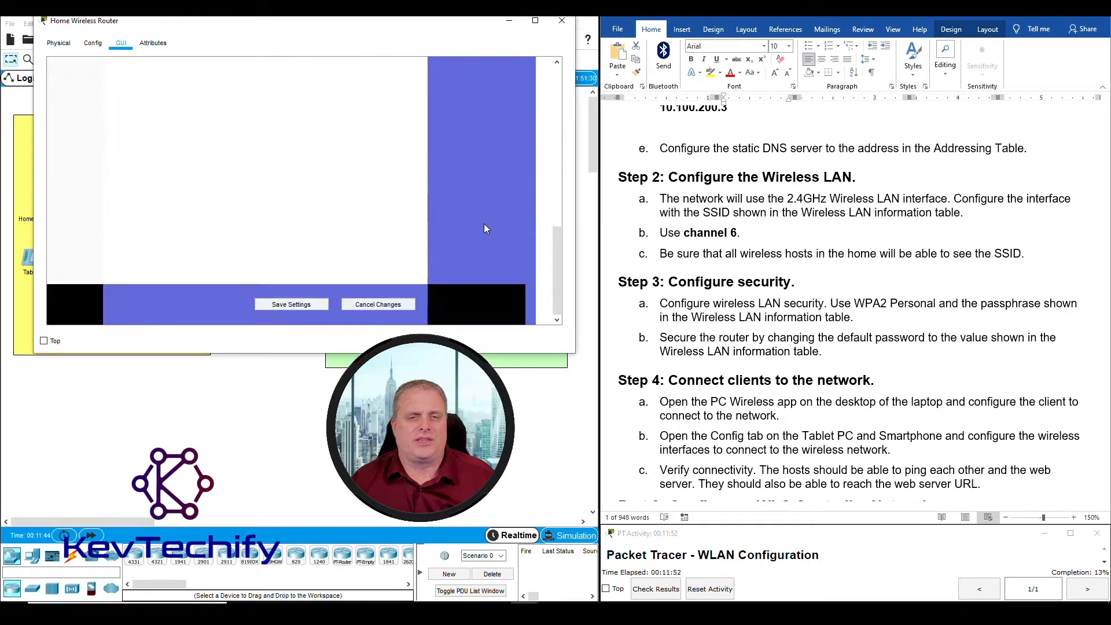
left_click(291, 304)
scroll(476, 256, "up", 10)
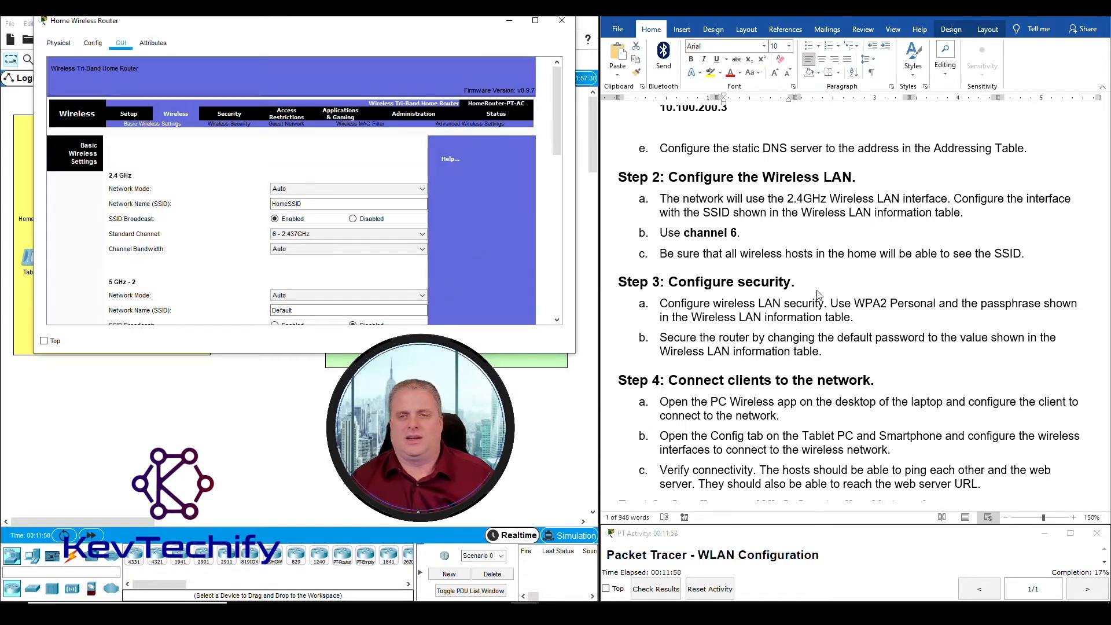
In Wireless Security, set the 2.4 GHz security mode to WPA2 Personal
scroll(795, 257, "down", 3)
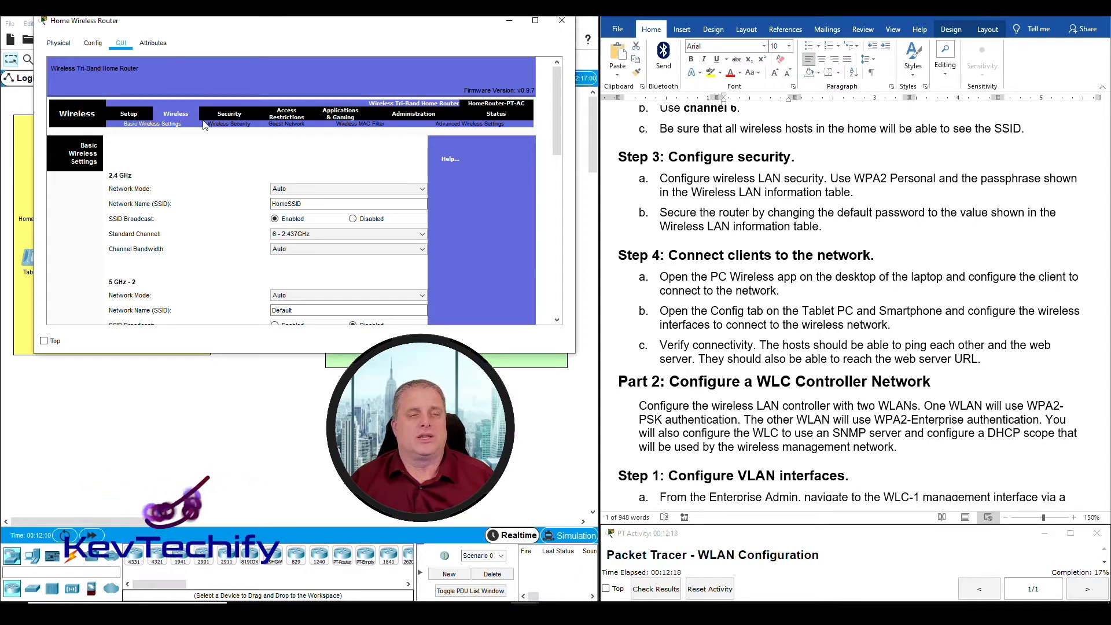
left_click(237, 127)
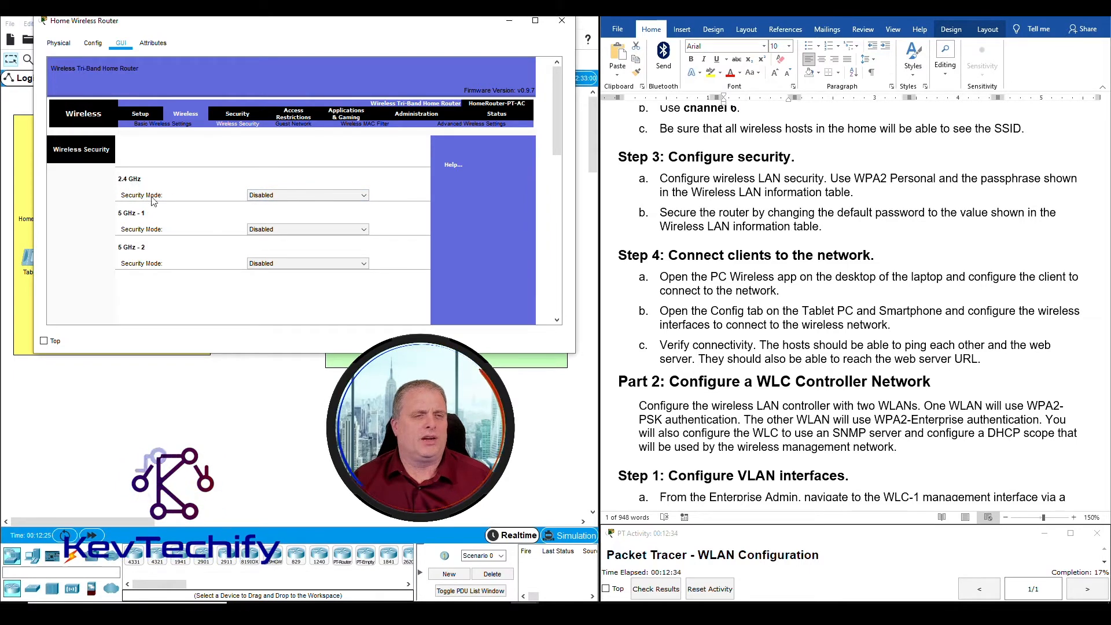
left_click(318, 195)
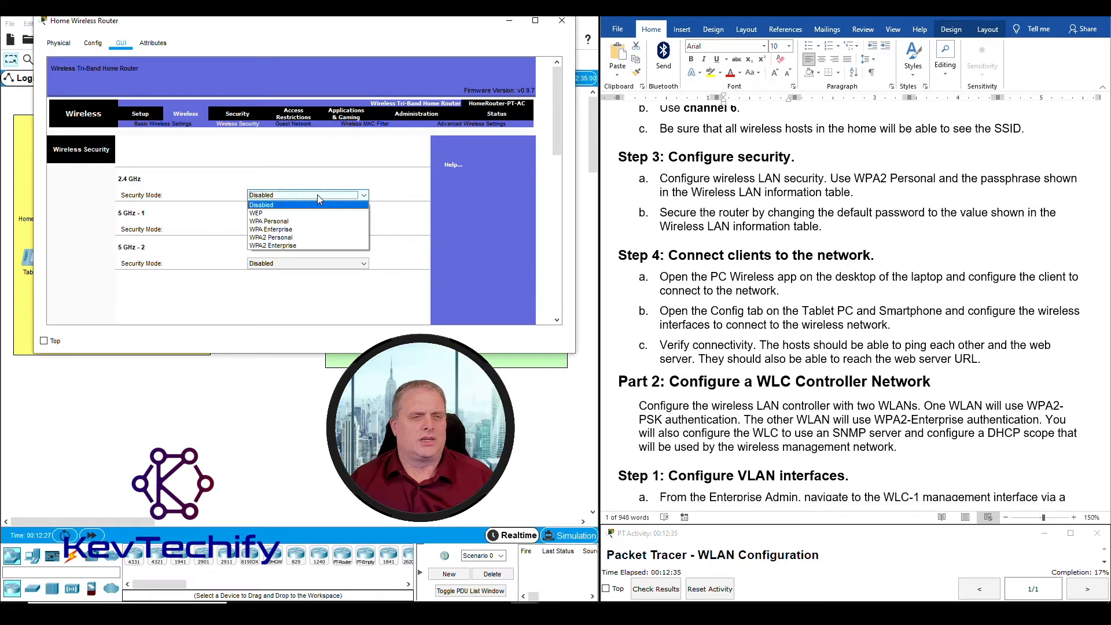
left_click(301, 238)
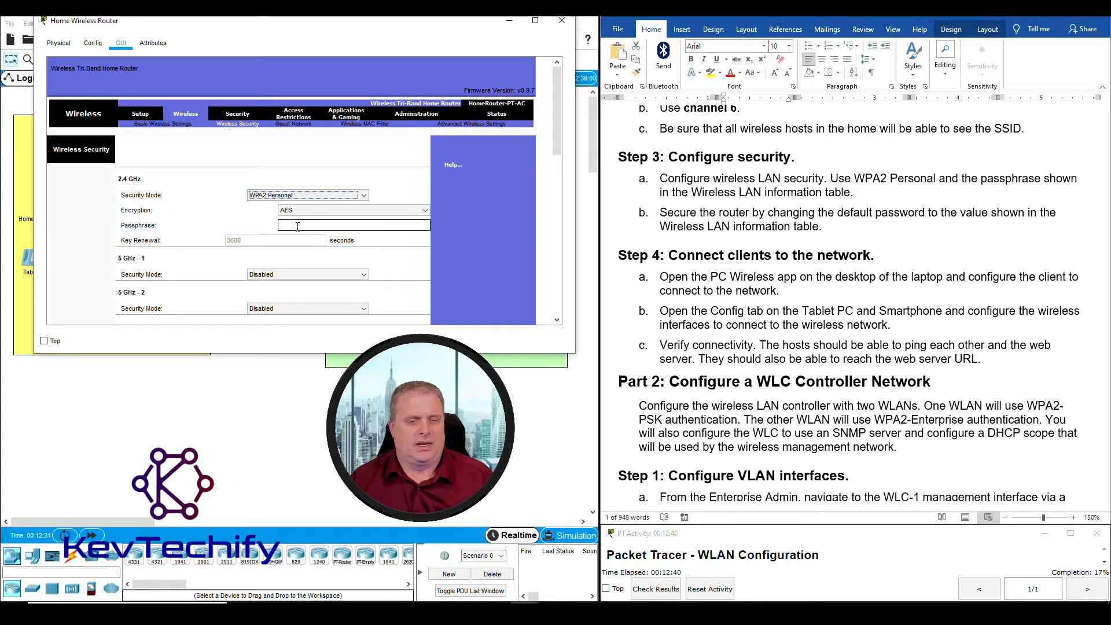
Enter the home network passphrase from the WLAN table as the 2.4 GHz key
left_click(281, 225)
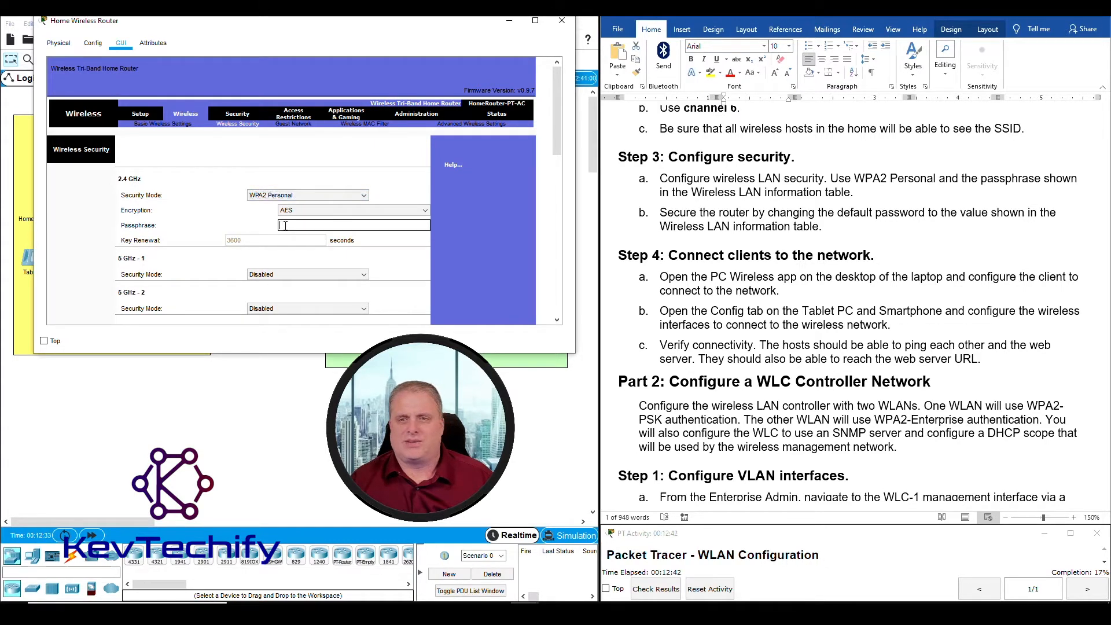
scroll(889, 223, "up", 20)
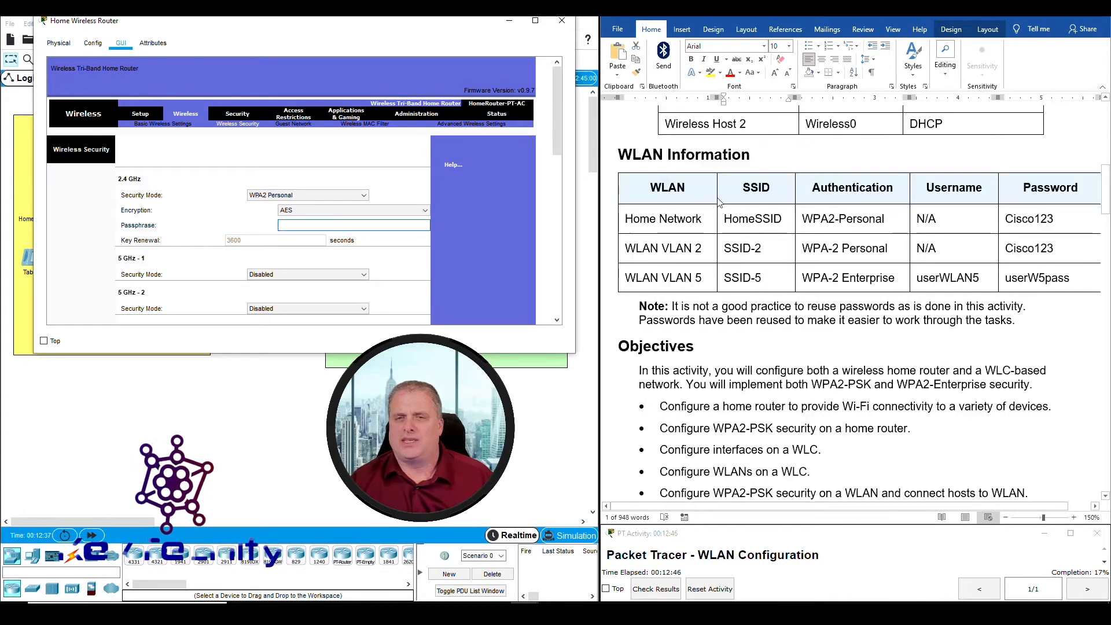
double_click(752, 219)
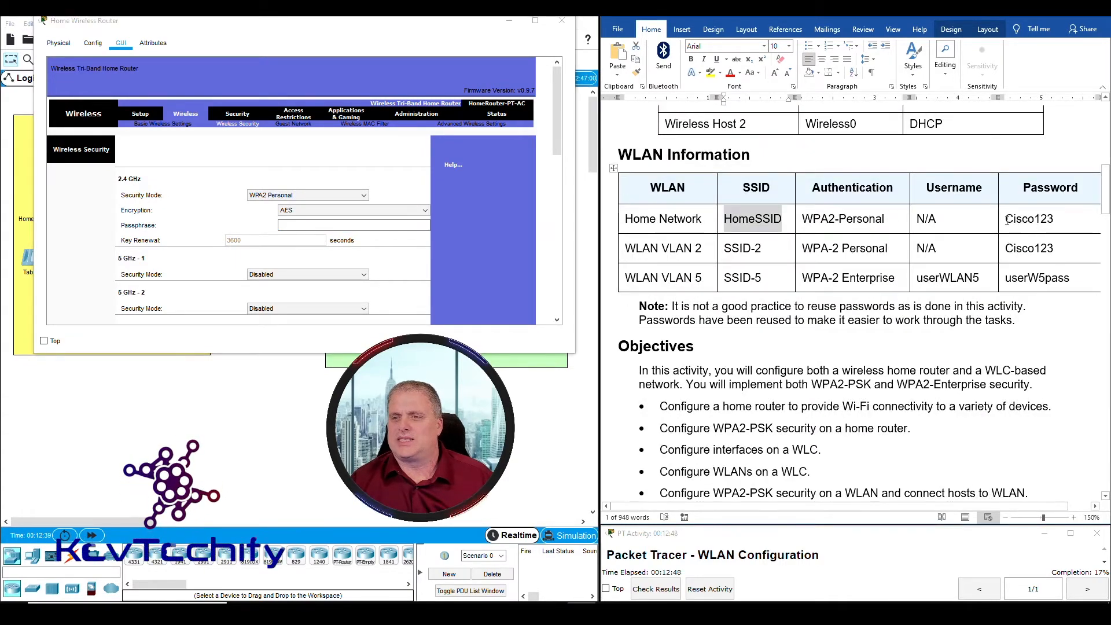
left_click_drag(1003, 220, 1052, 218)
left_click(299, 225)
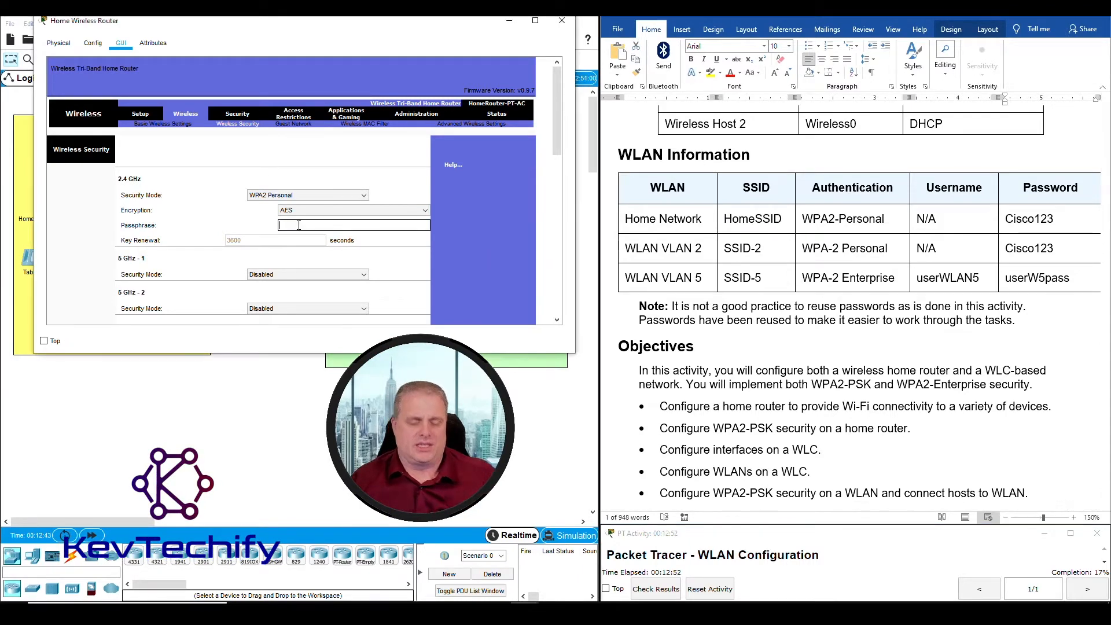
type("C")
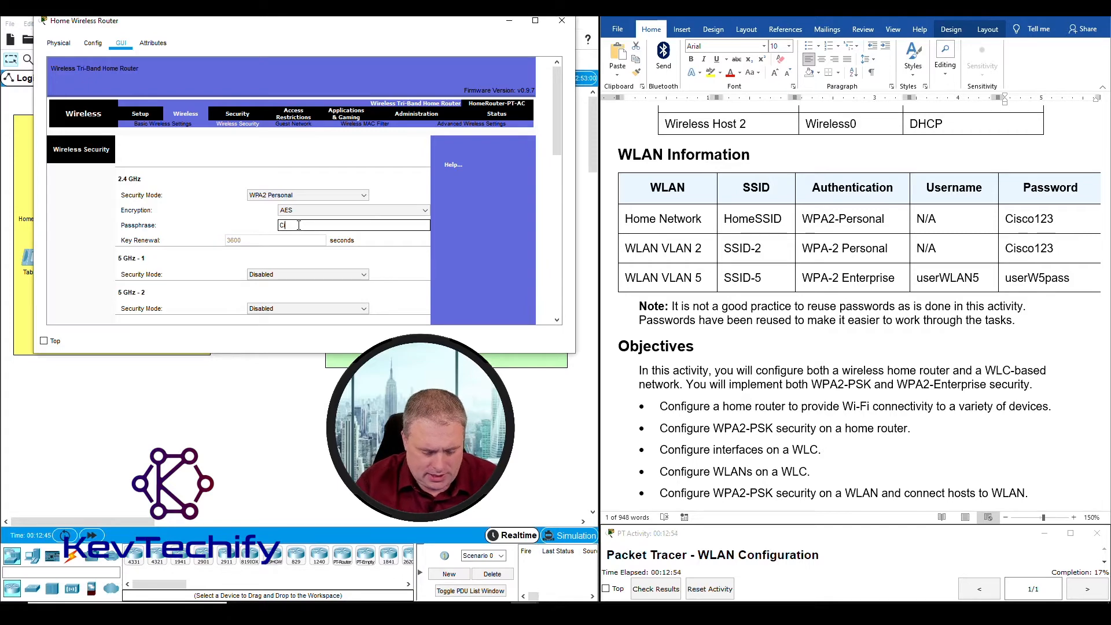
type("isco")
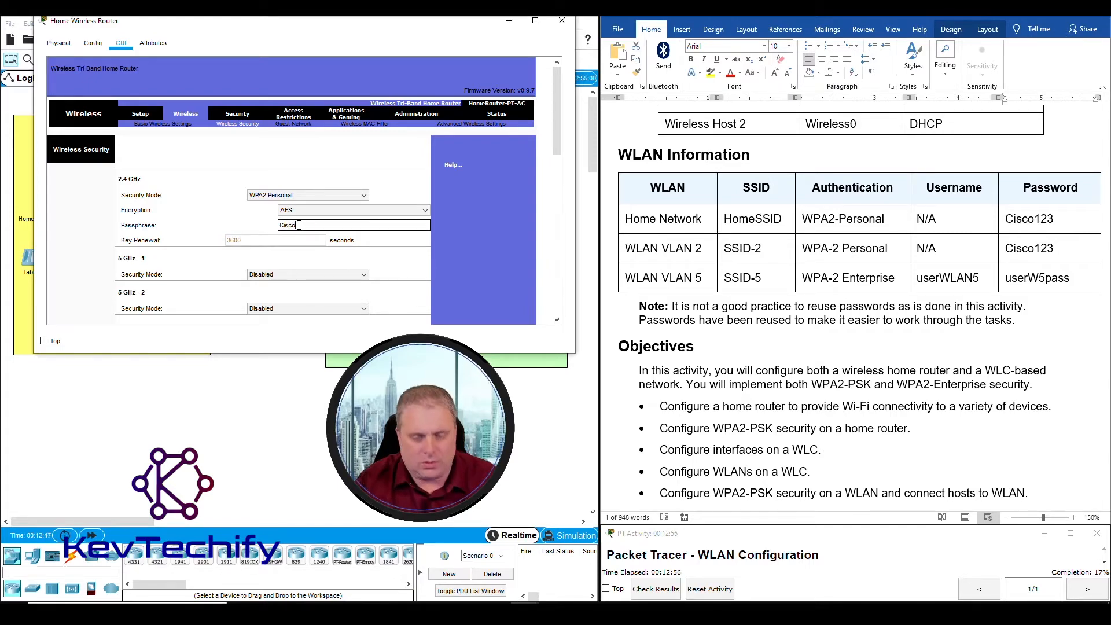
type("123")
scroll(892, 344, "down", 12)
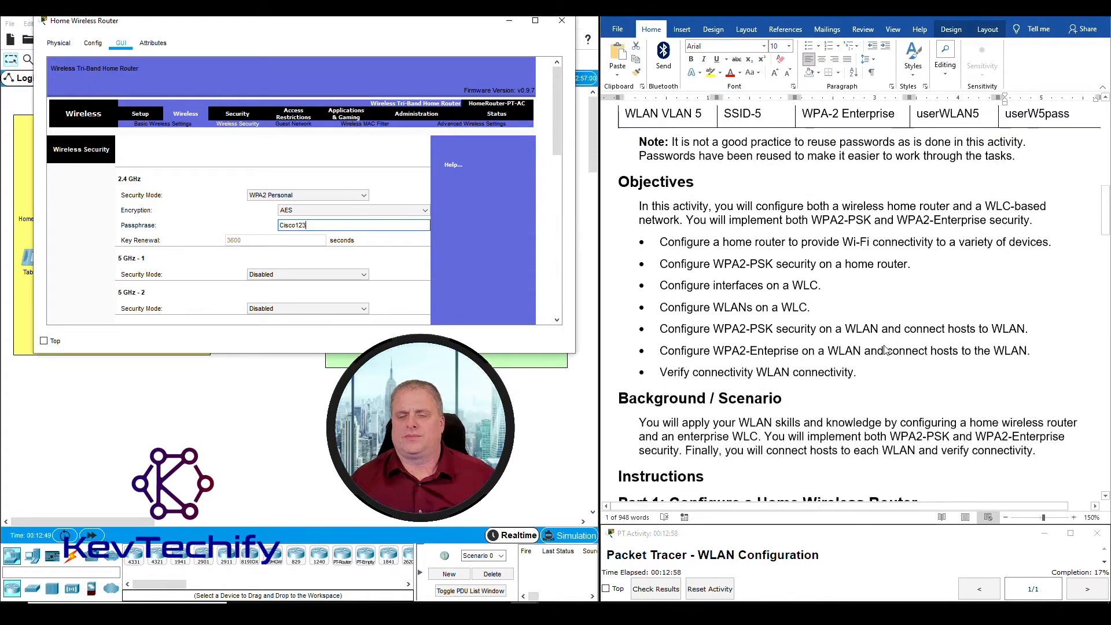
scroll(892, 343, "down", 2)
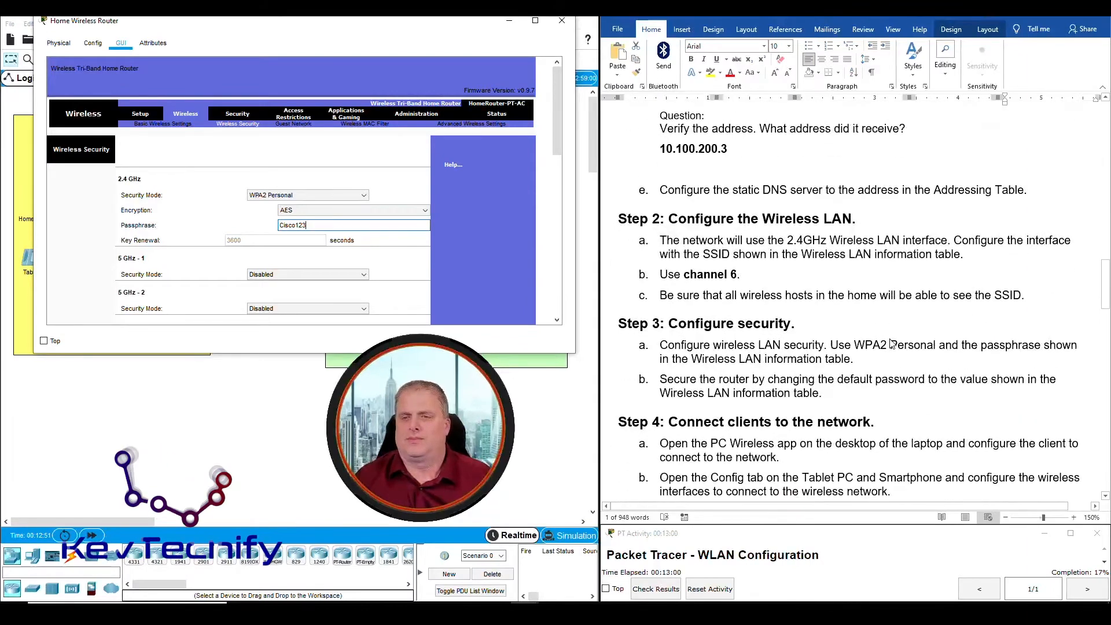
scroll(892, 343, "down", 1)
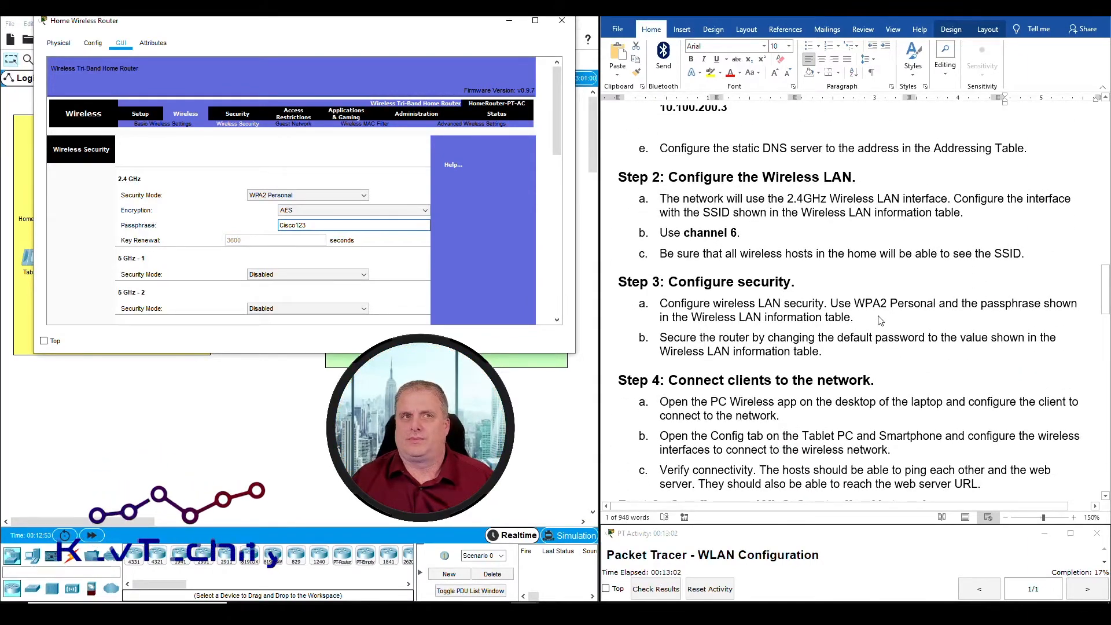
Check the step 3a and 3b instructions and save the wireless security settings
left_click(879, 315)
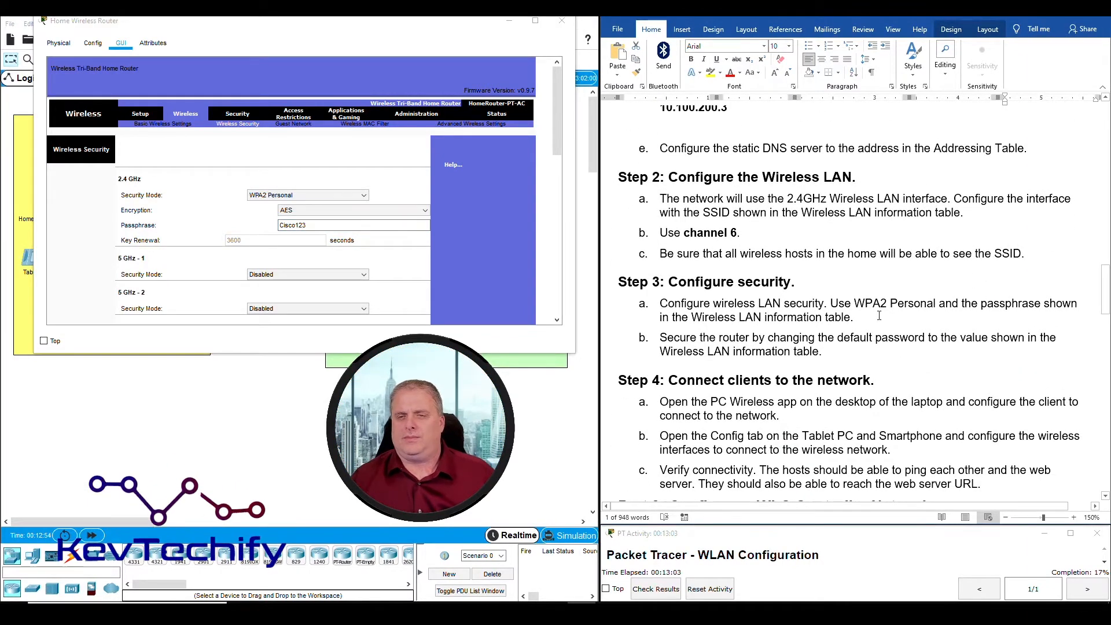
left_click(763, 318)
left_click_drag(660, 303, 876, 317)
left_click(701, 336)
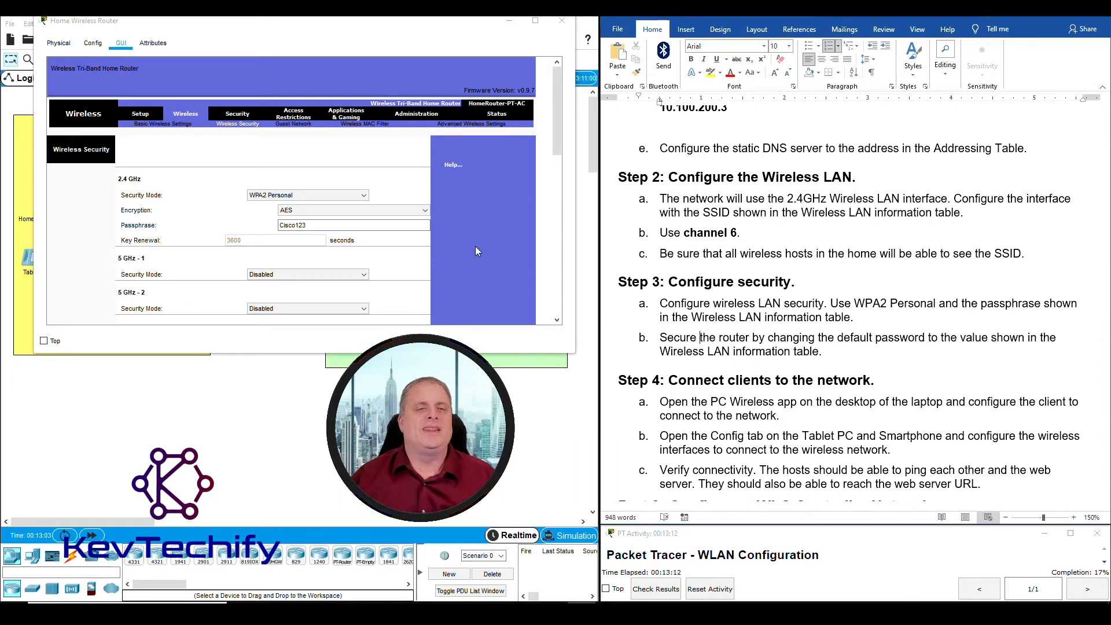
scroll(478, 243, "down", 10)
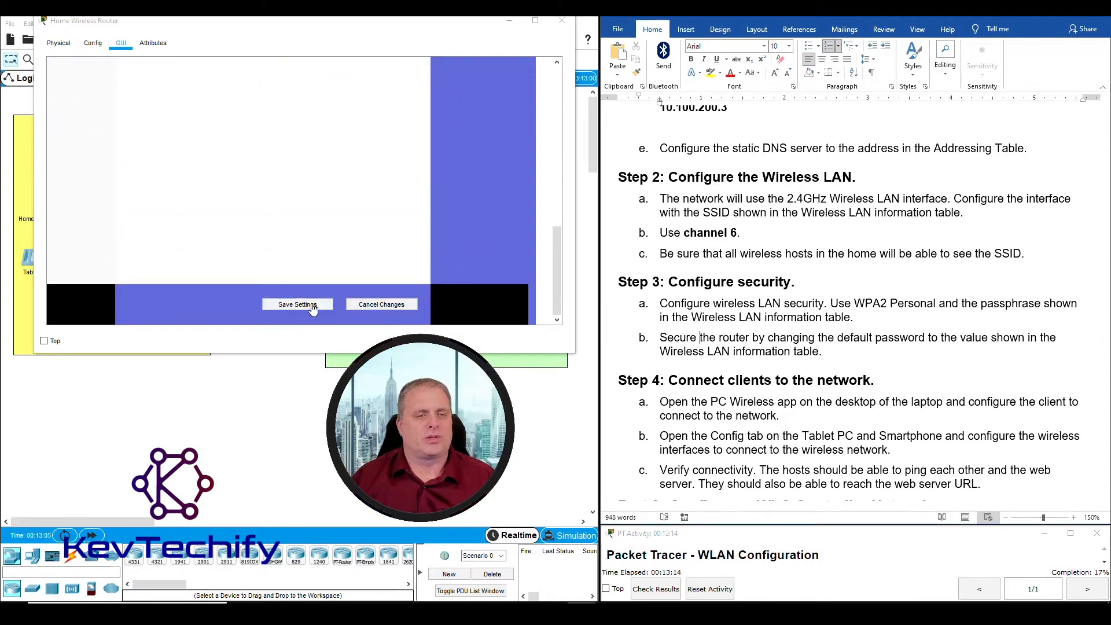
left_click(313, 307)
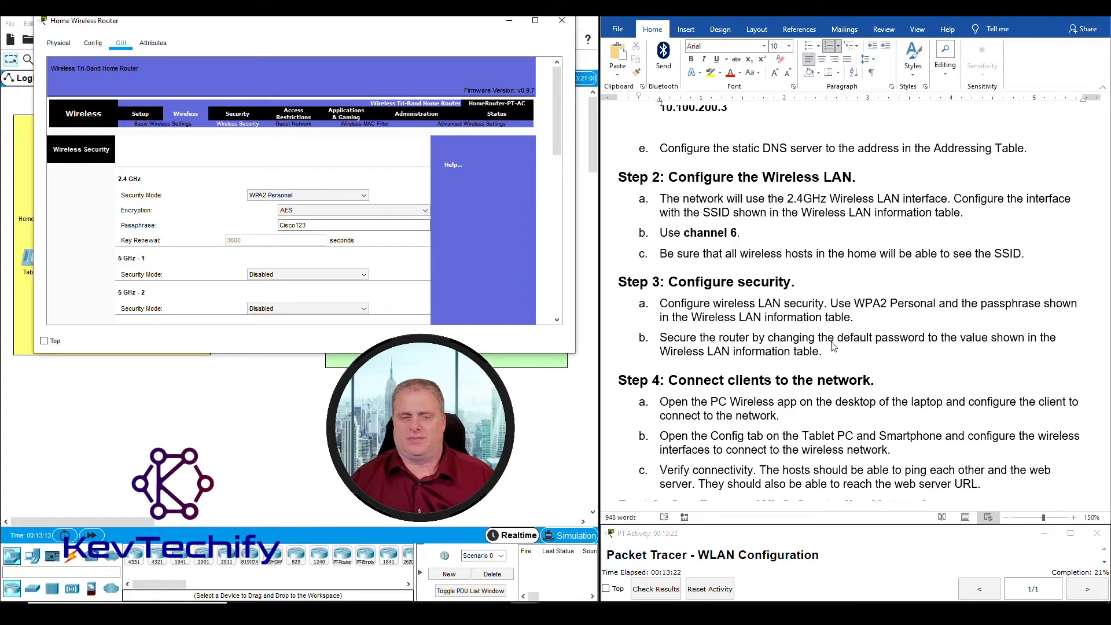
In Administration > Management, replace the router password with the table's value and confirm it
left_click(415, 115)
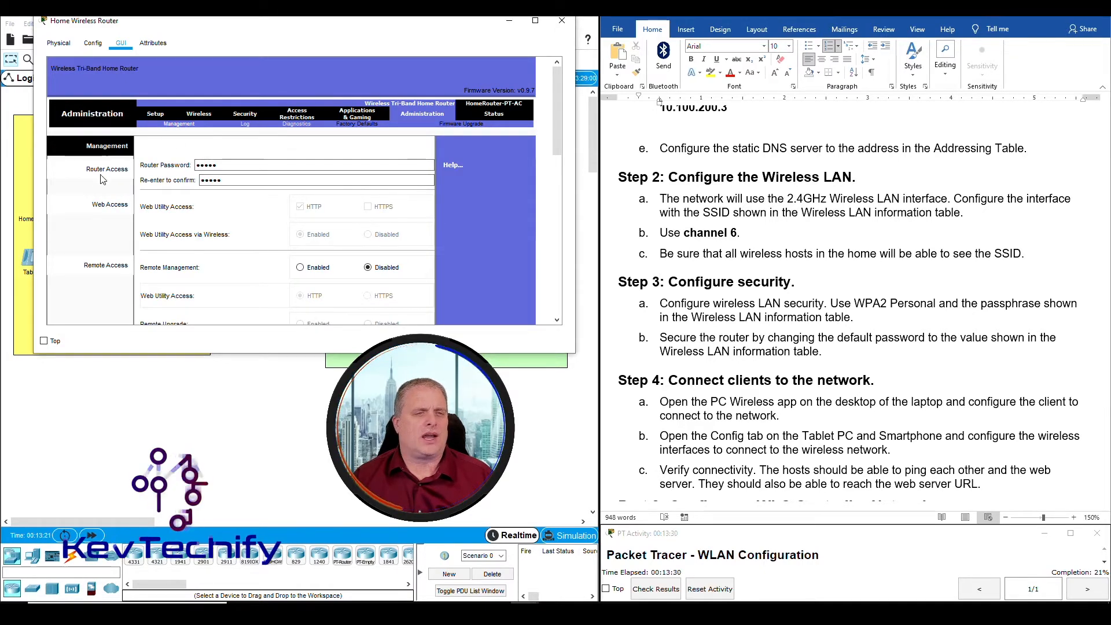
scroll(822, 364, "up", 15)
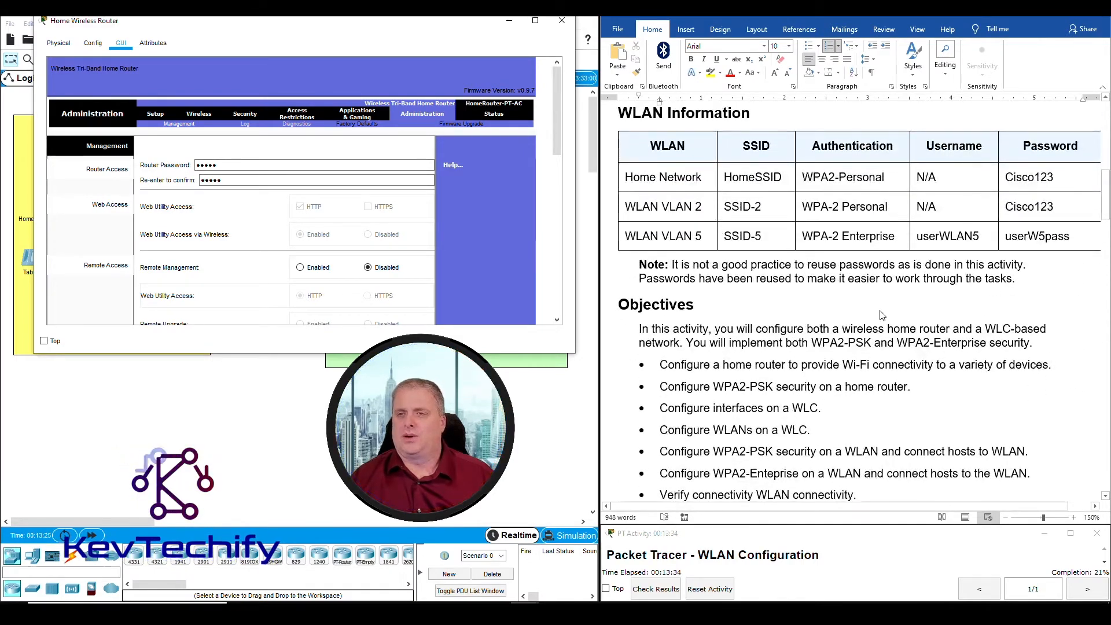
left_click(1009, 180)
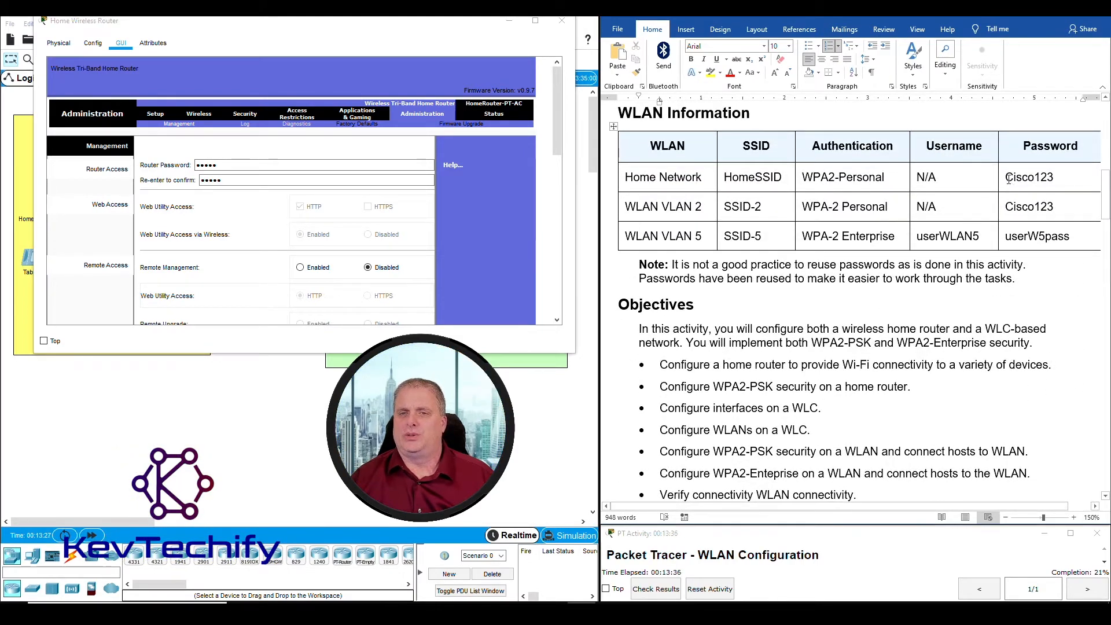
left_click_drag(1009, 178, 1062, 179)
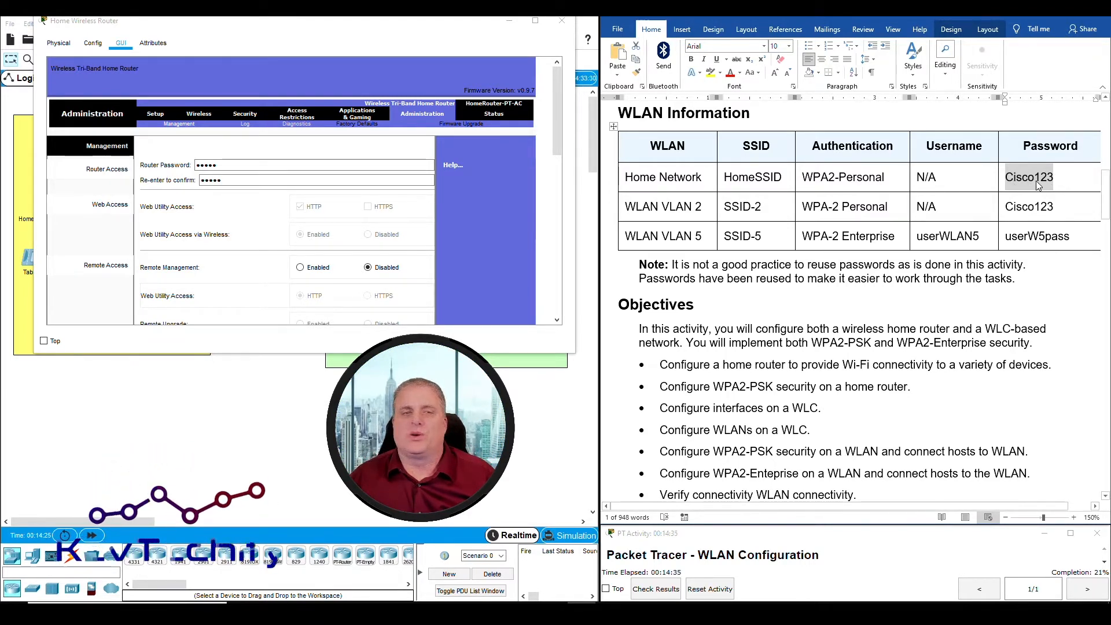
left_click_drag(234, 164, 187, 167)
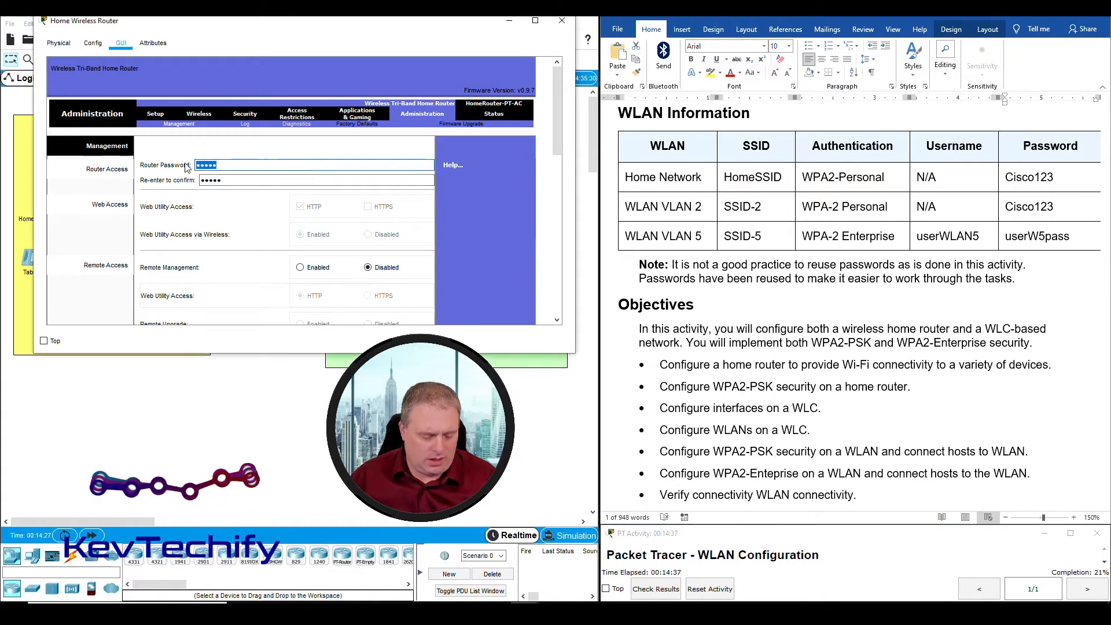
type("Ci")
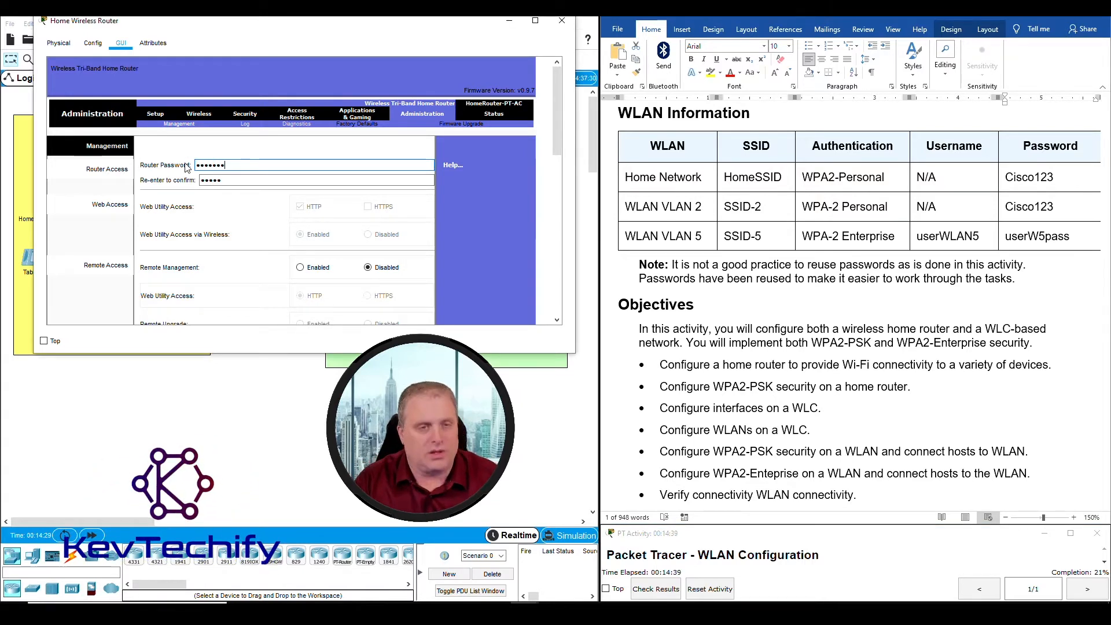
key("Tab")
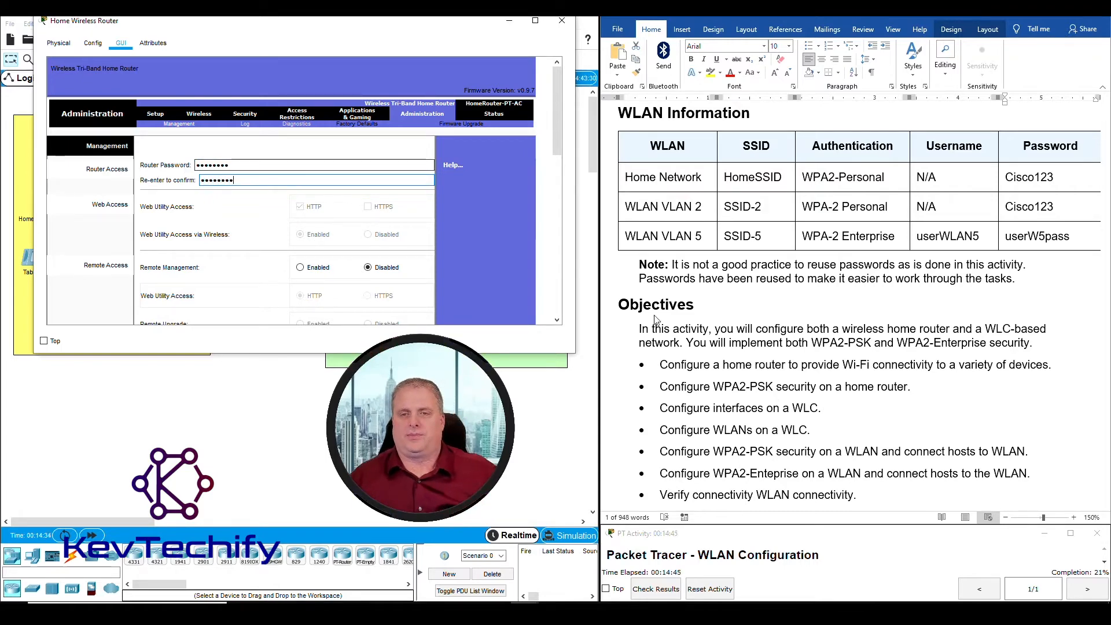
Save the new router password and review the Step 4 heading in the instructions
scroll(813, 360, "down", 5)
scroll(813, 360, "down", 6)
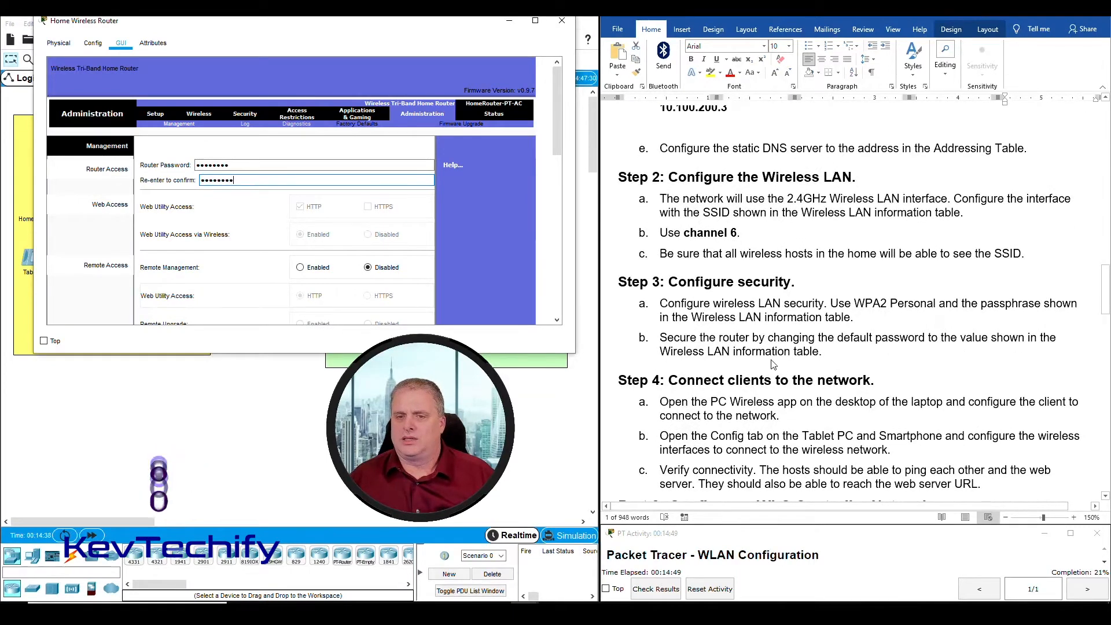
scroll(480, 238, "down", 10)
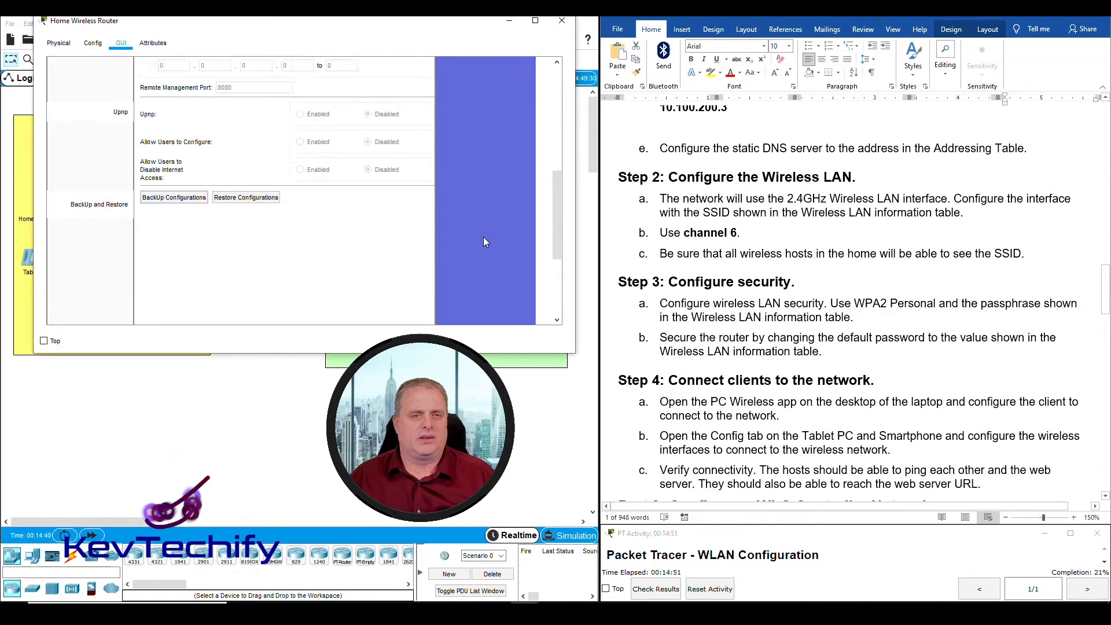
left_click(307, 306)
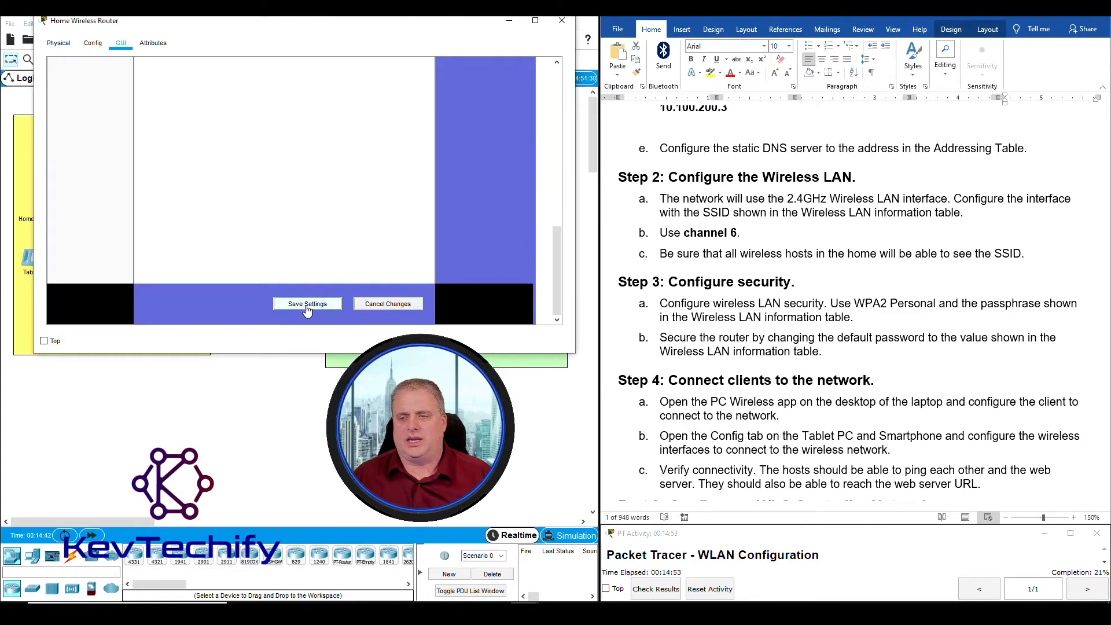
scroll(460, 245, "up", 10)
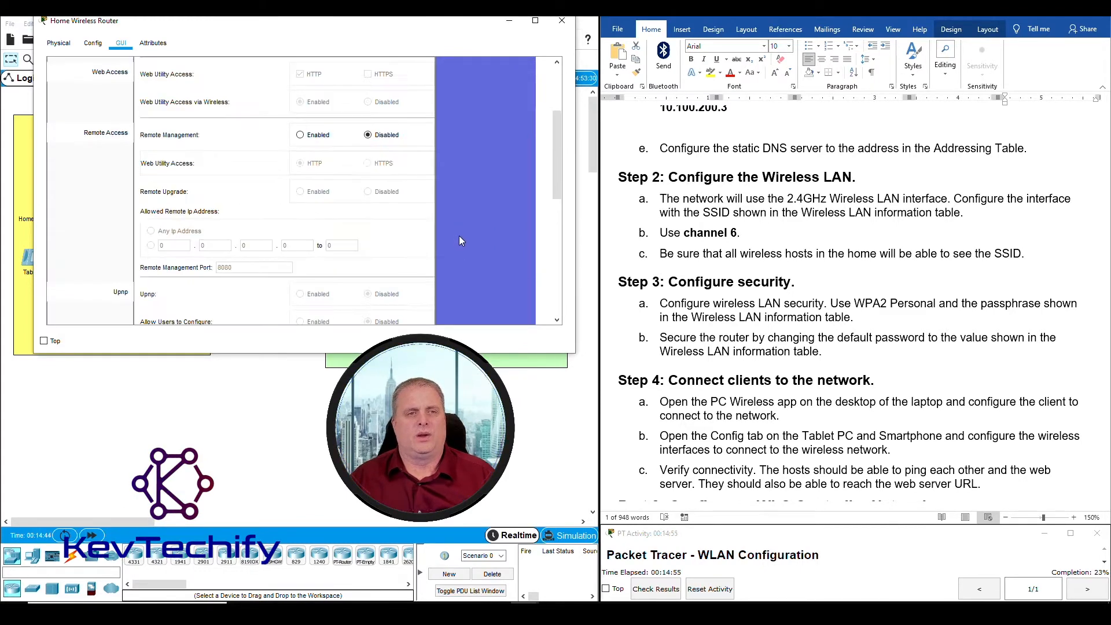
scroll(752, 282, "down", 3)
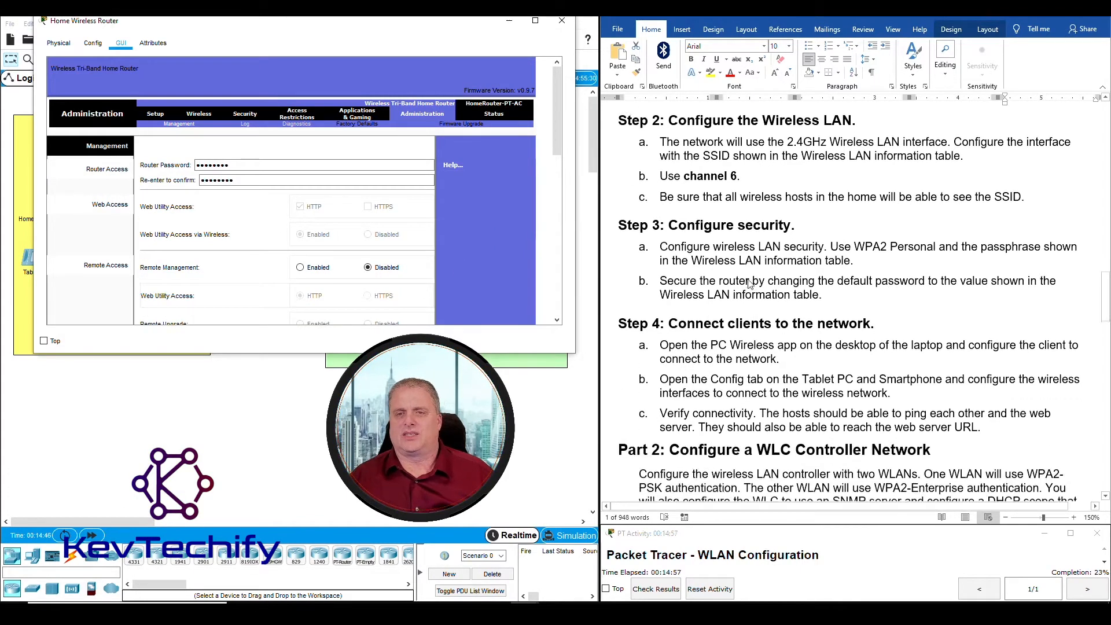
scroll(755, 280, "down", 3)
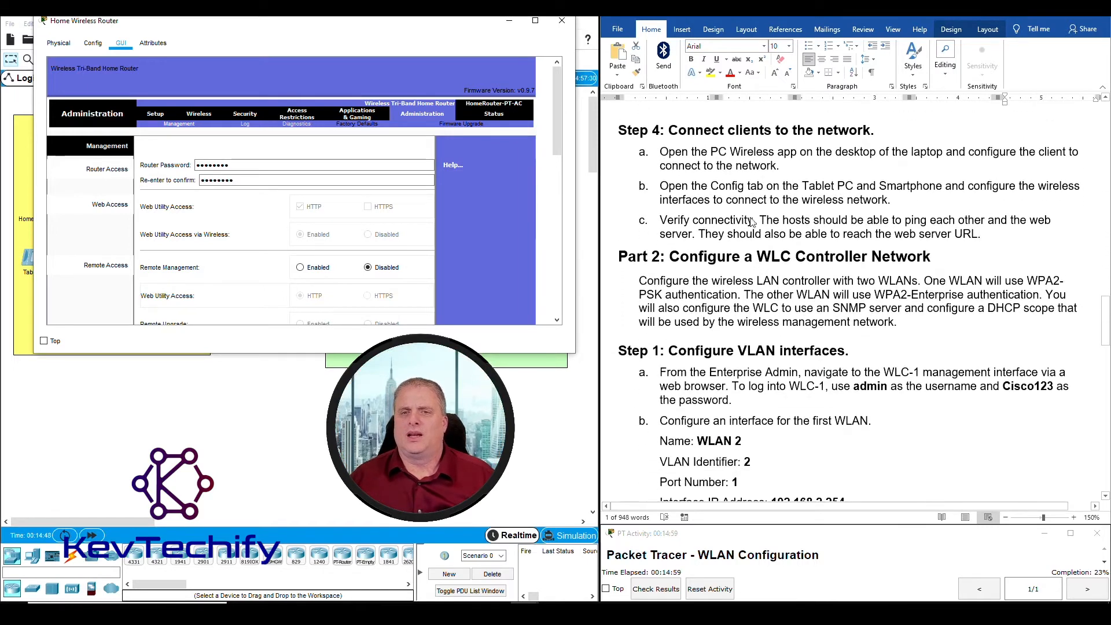
left_click(673, 132)
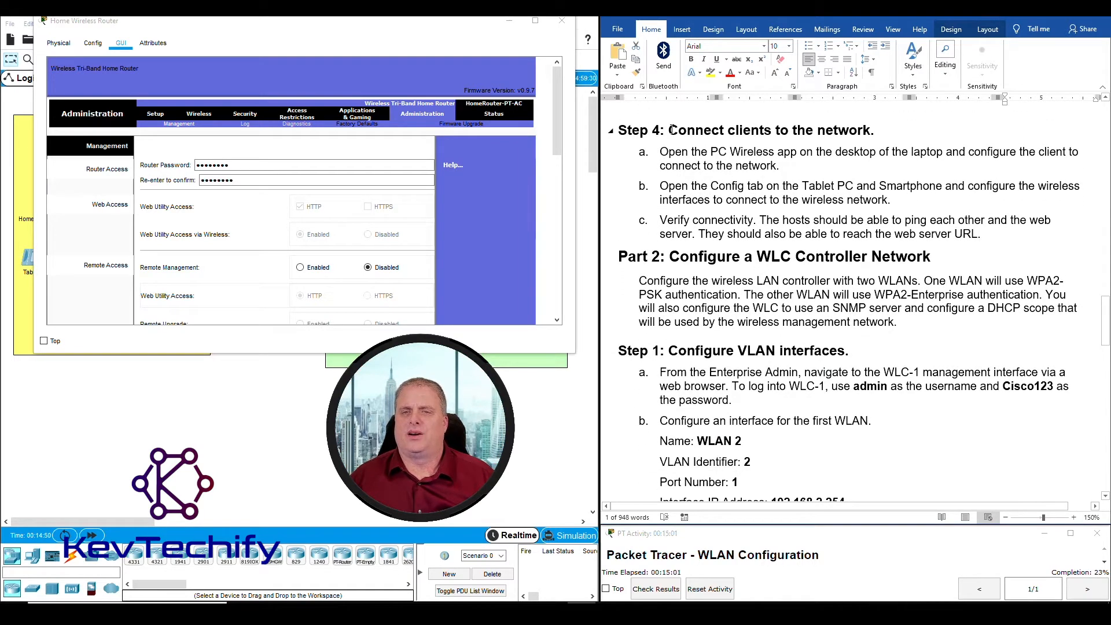
left_click_drag(671, 129, 881, 131)
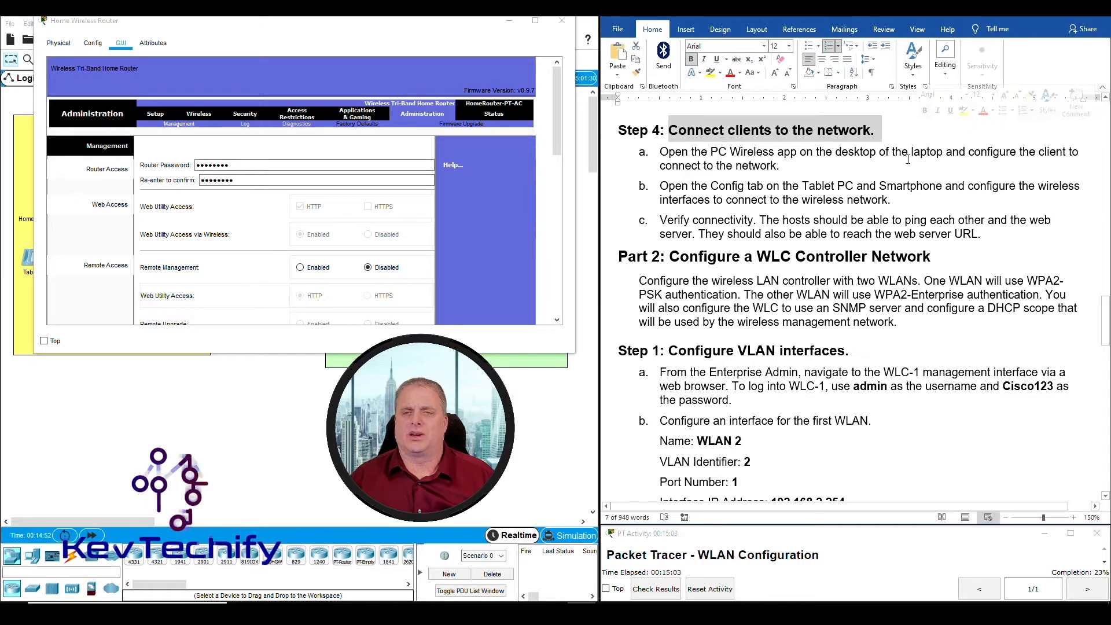
left_click(508, 24)
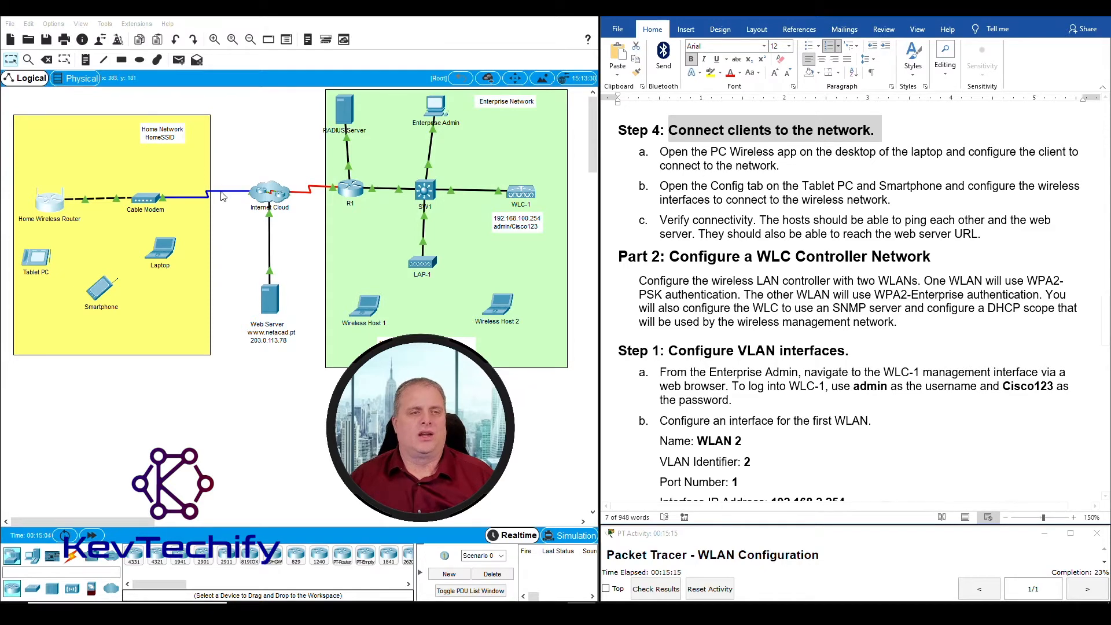
left_click(162, 256)
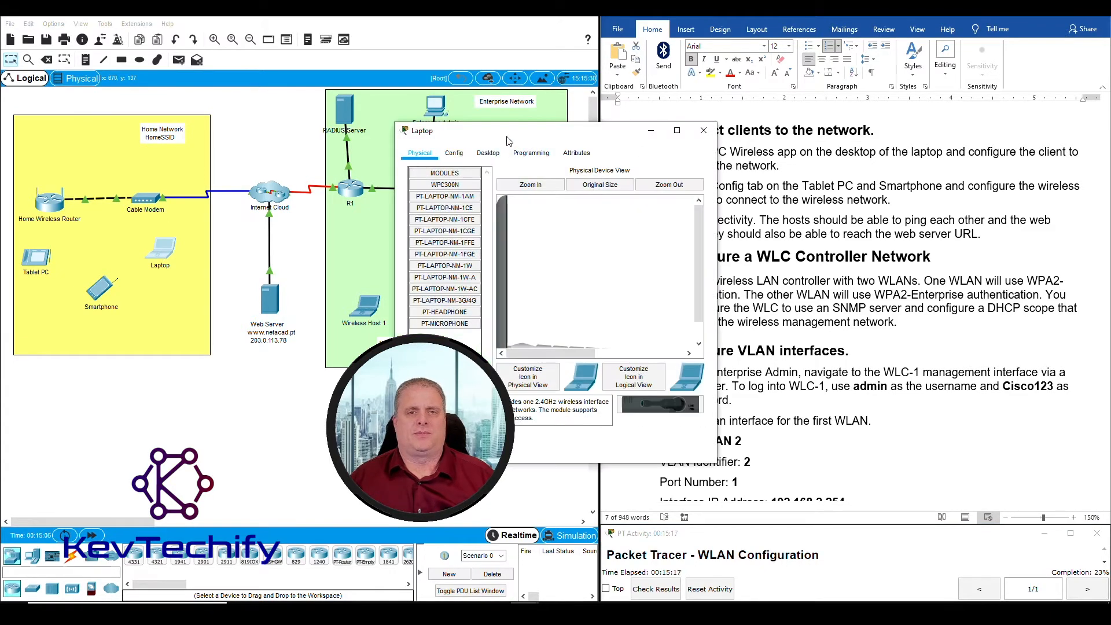
left_click_drag(509, 135, 202, 27)
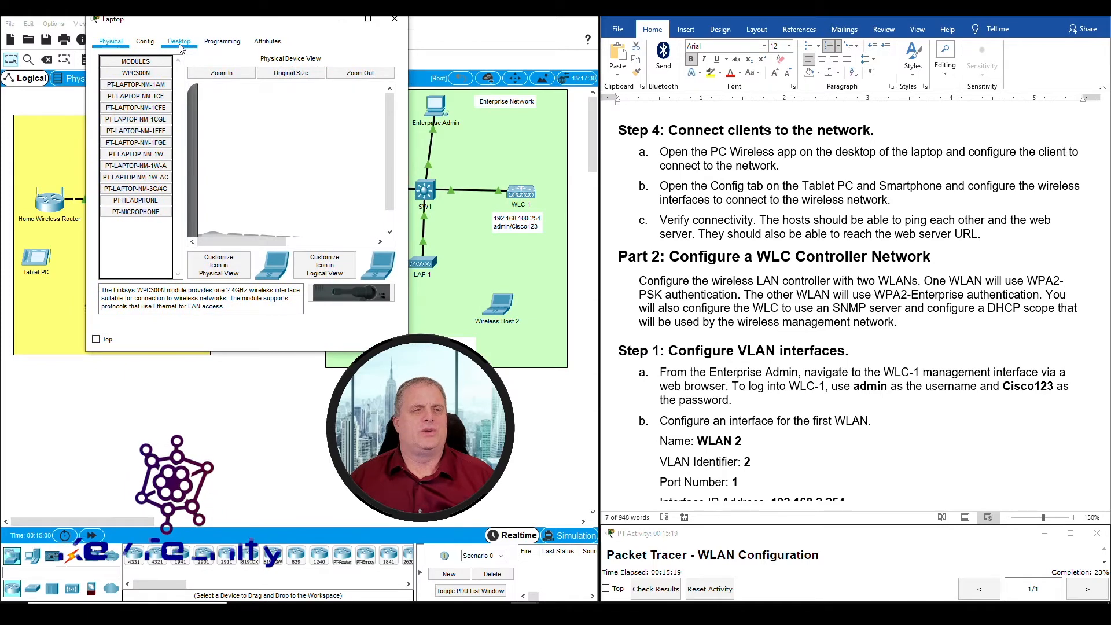
left_click(179, 43)
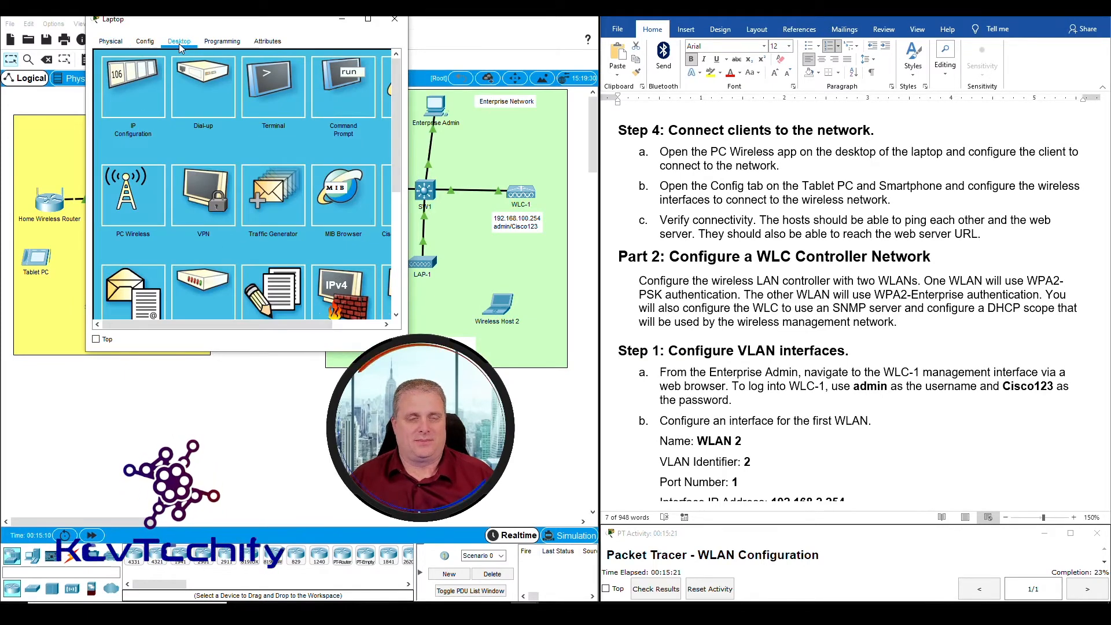
left_click(133, 200)
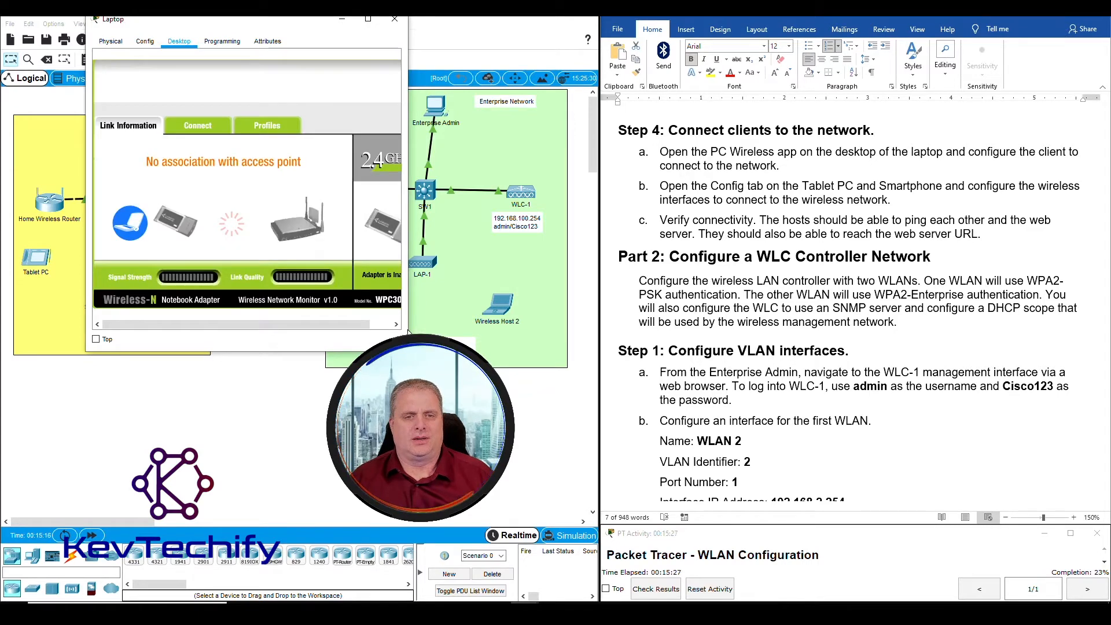
left_click_drag(408, 331, 560, 322)
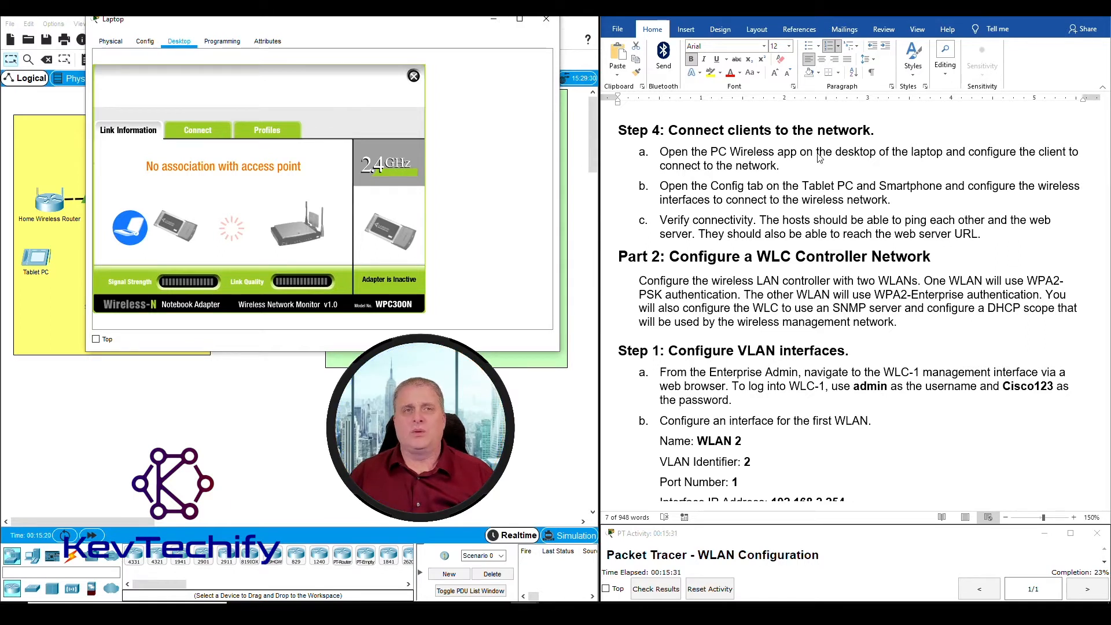
left_click(200, 130)
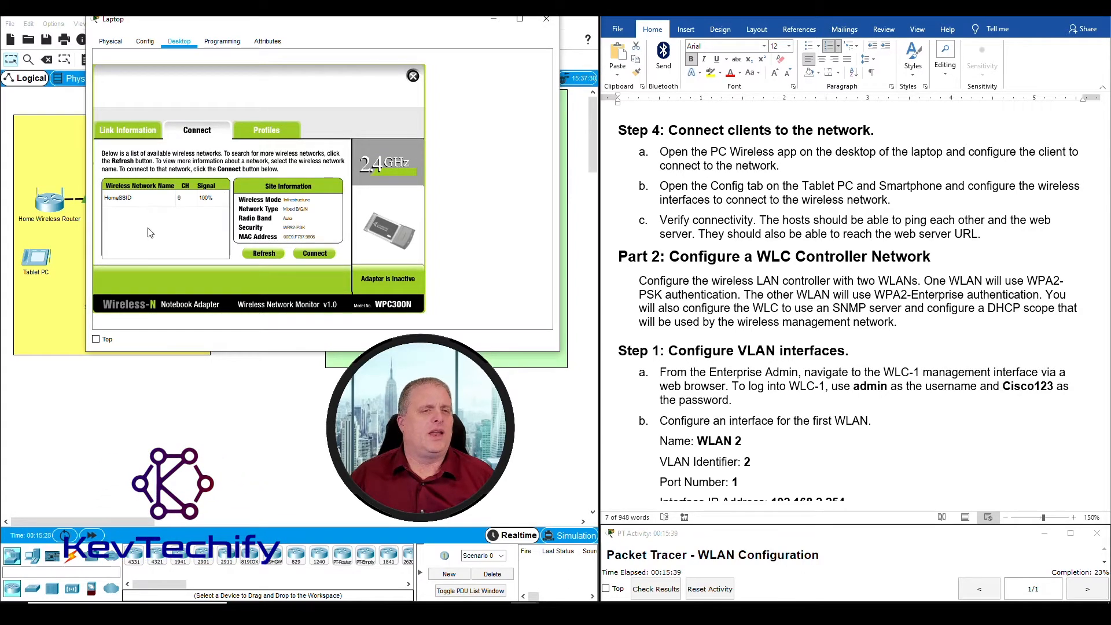
left_click(127, 203)
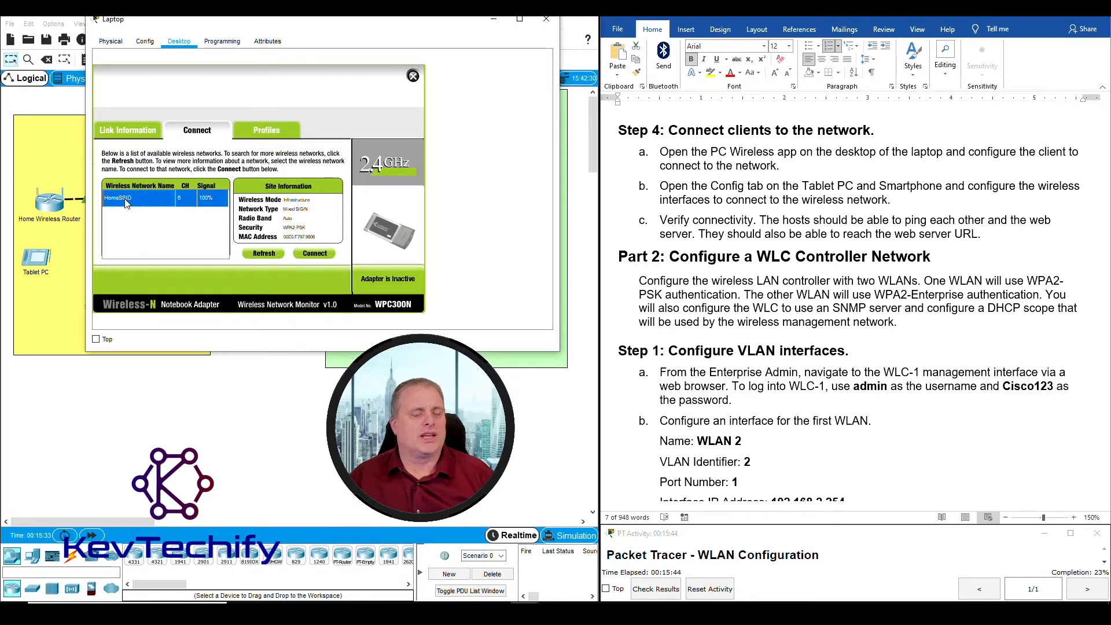
Connect the Laptop to HomeSSID with the pre-shared key and check its Link Information
left_click(315, 254)
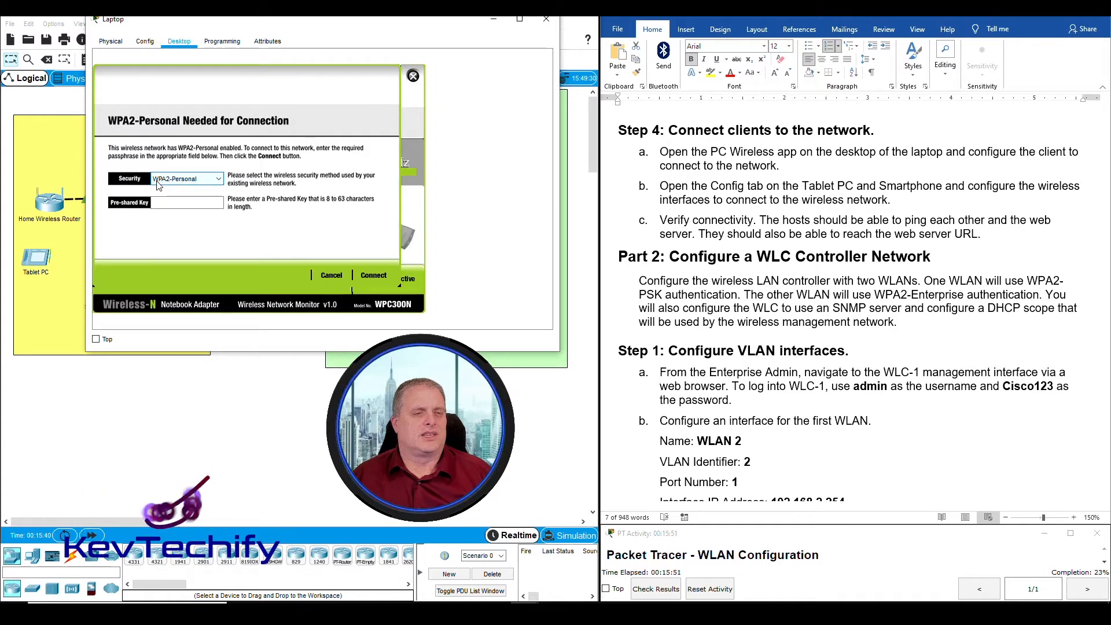
left_click(197, 203)
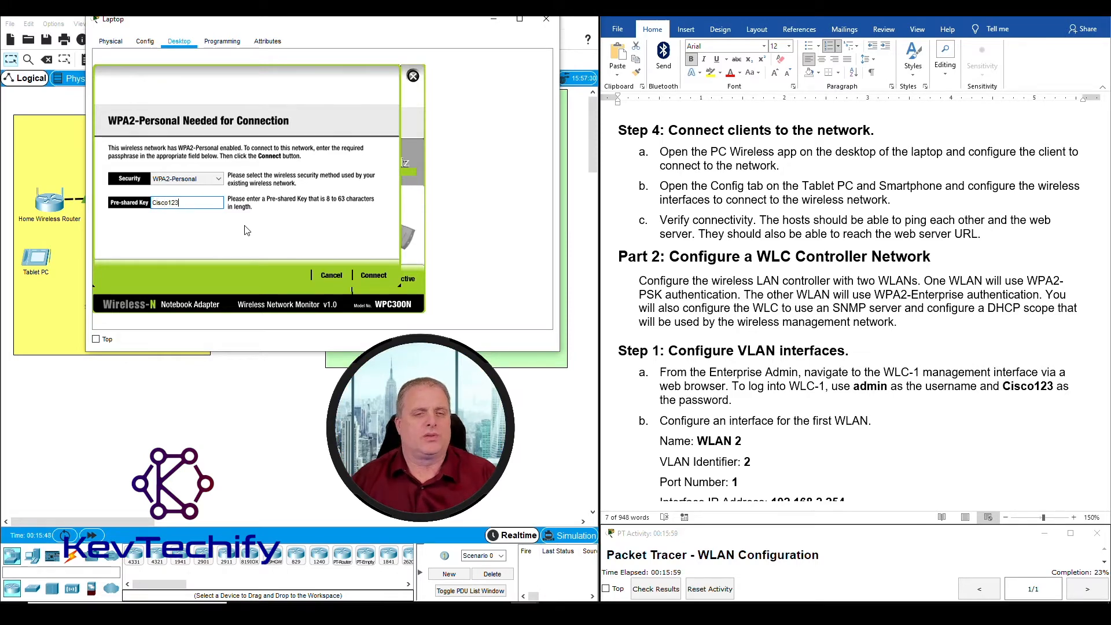
left_click(380, 275)
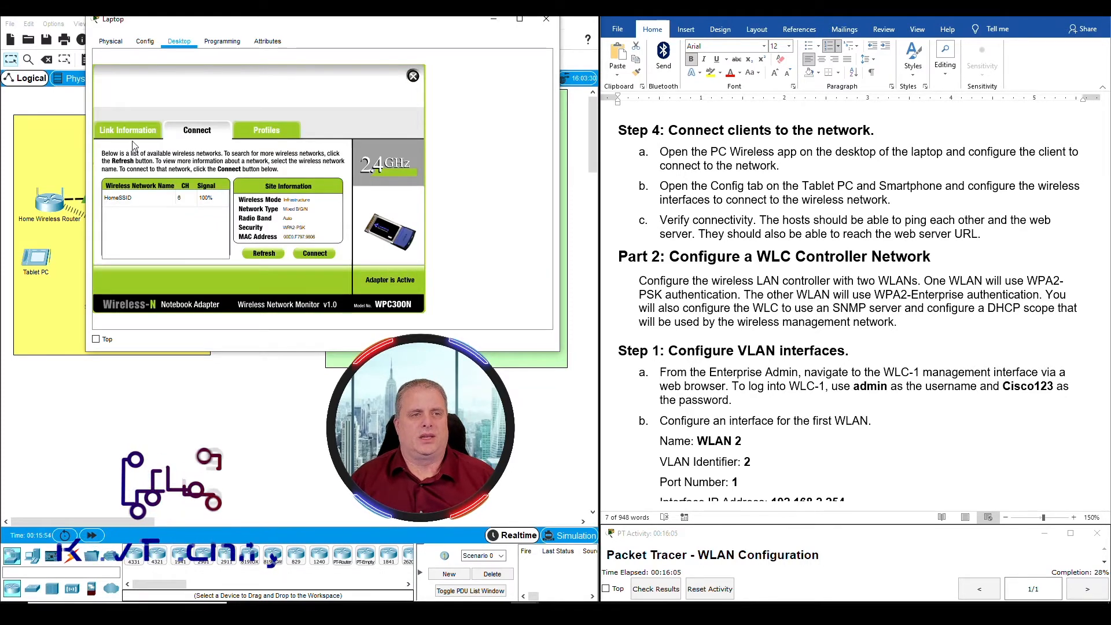
left_click(114, 133)
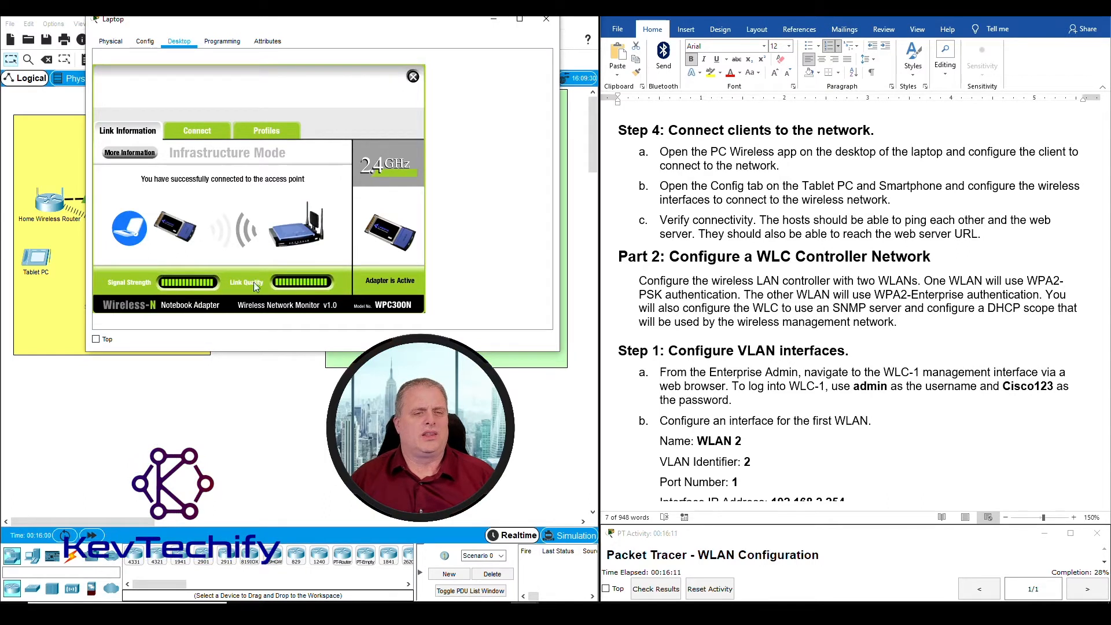
Close the PC Wireless app and the Laptop window
left_click(413, 77)
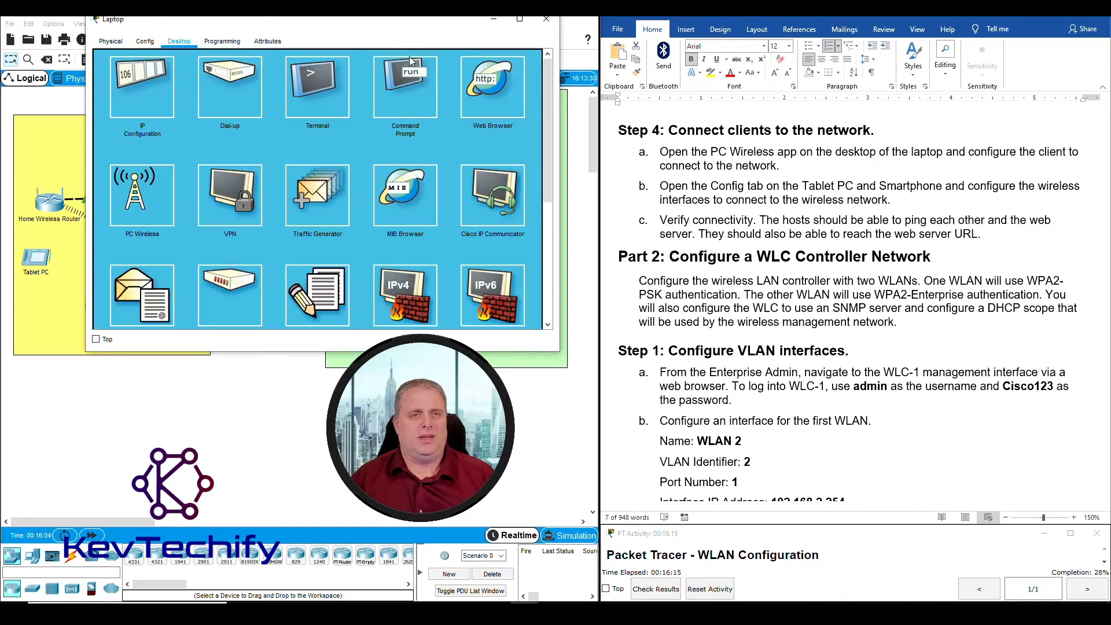
left_click_drag(372, 28, 705, 23)
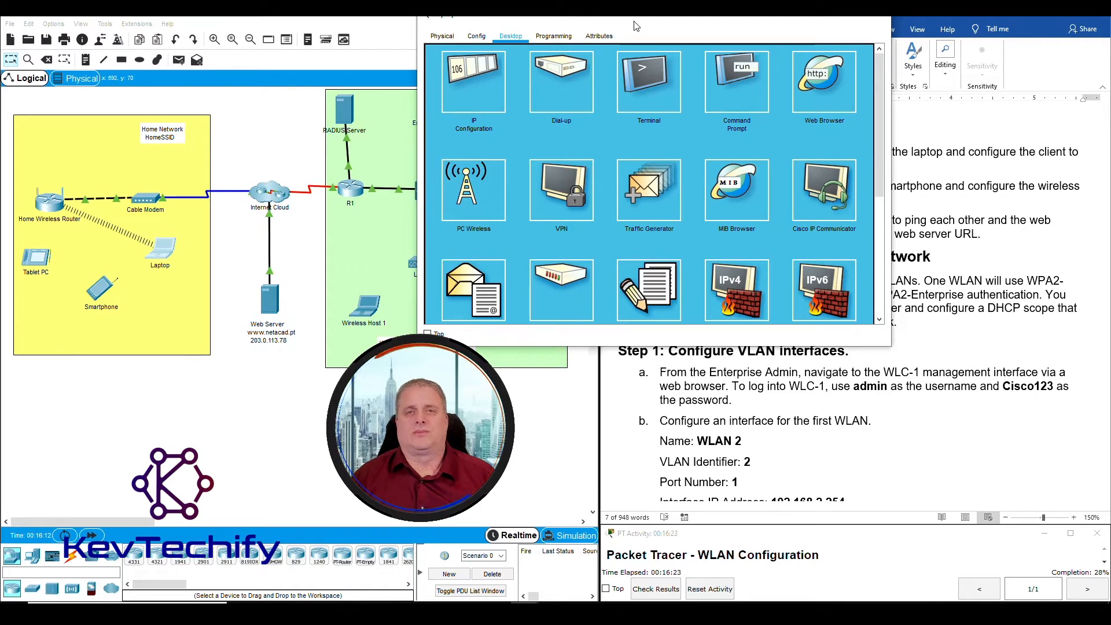
left_click_drag(653, 19, 276, 20)
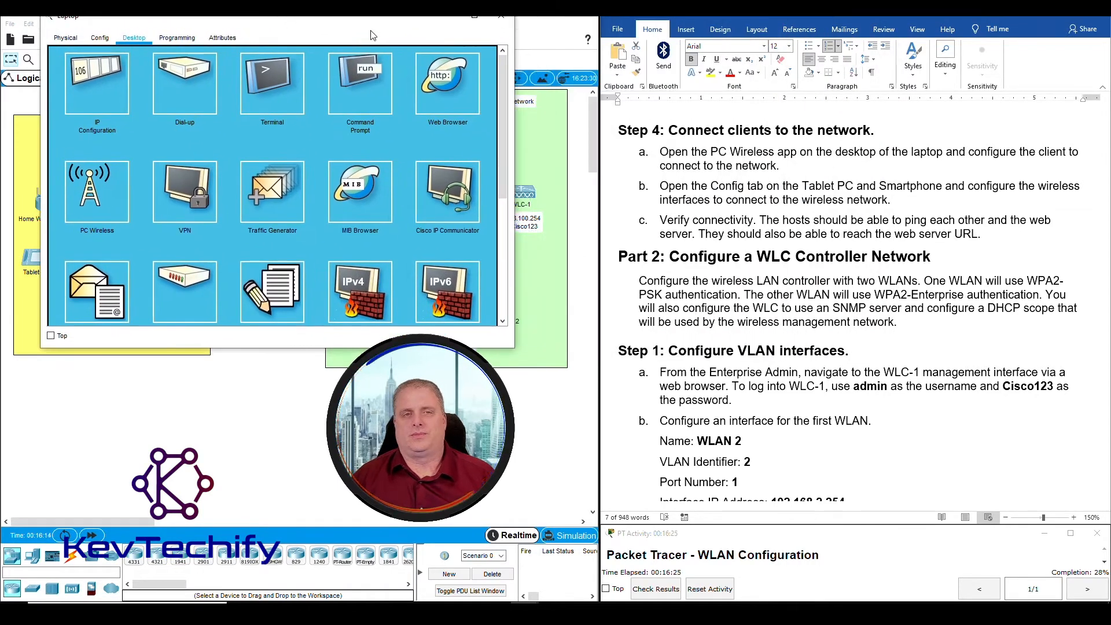
left_click(501, 16)
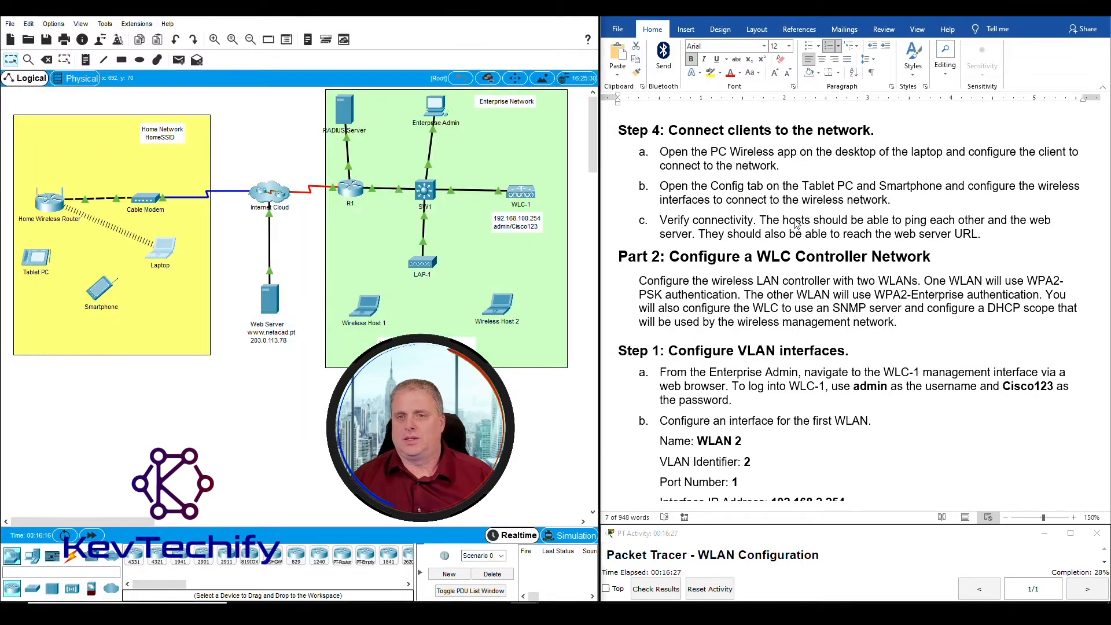
left_click(707, 190)
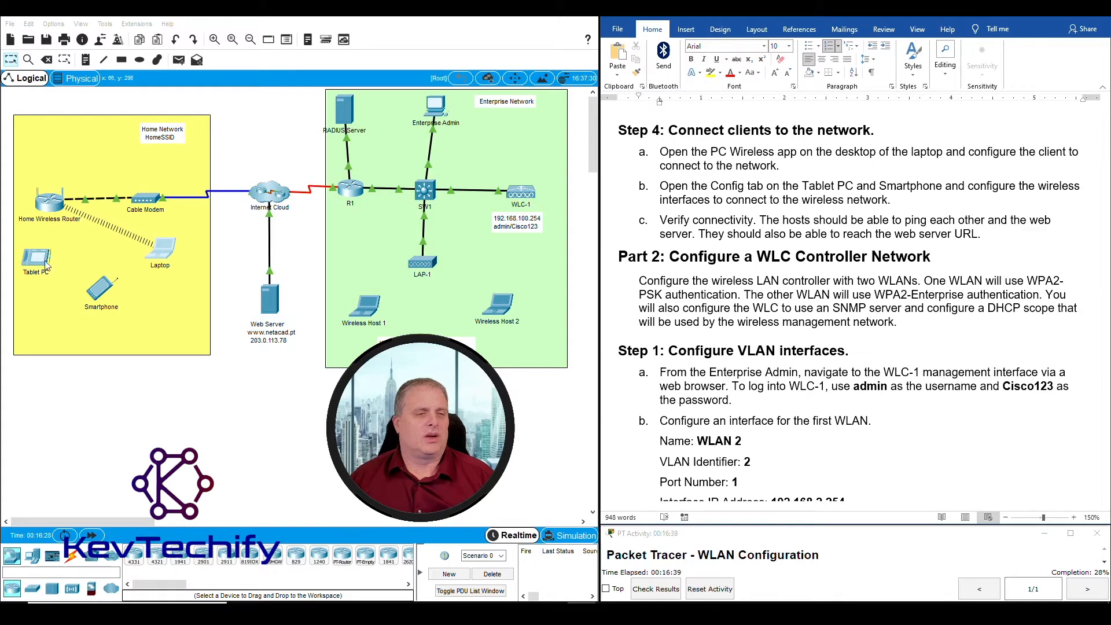
Open the Smartphone's Config tab and its Wireless0 interface settings
left_click(103, 289)
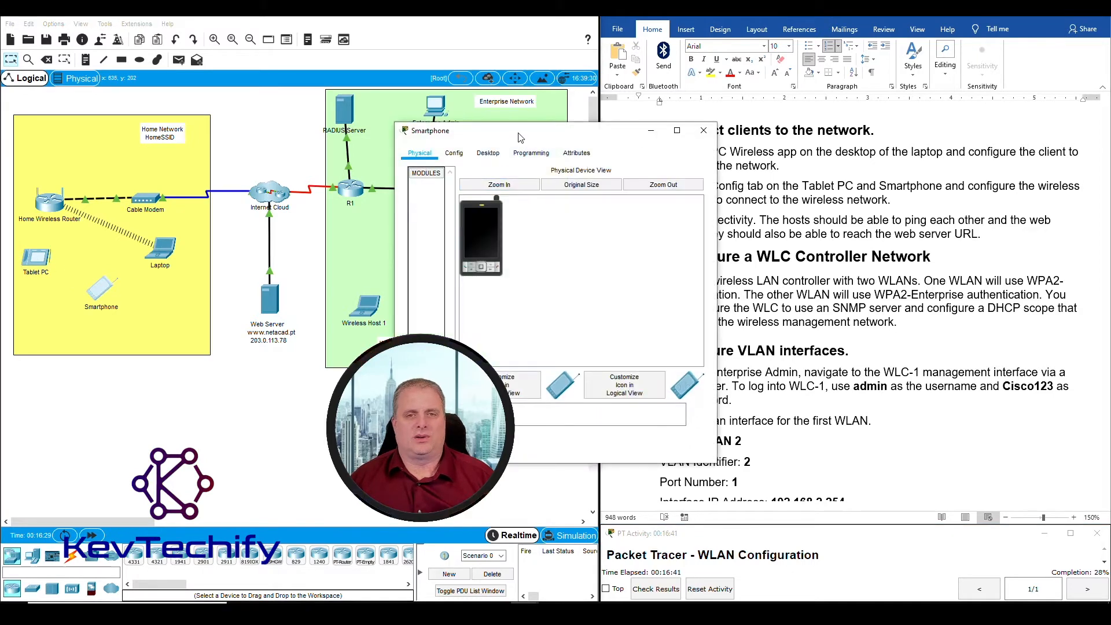
left_click_drag(367, 70, 218, 30)
left_click(175, 47)
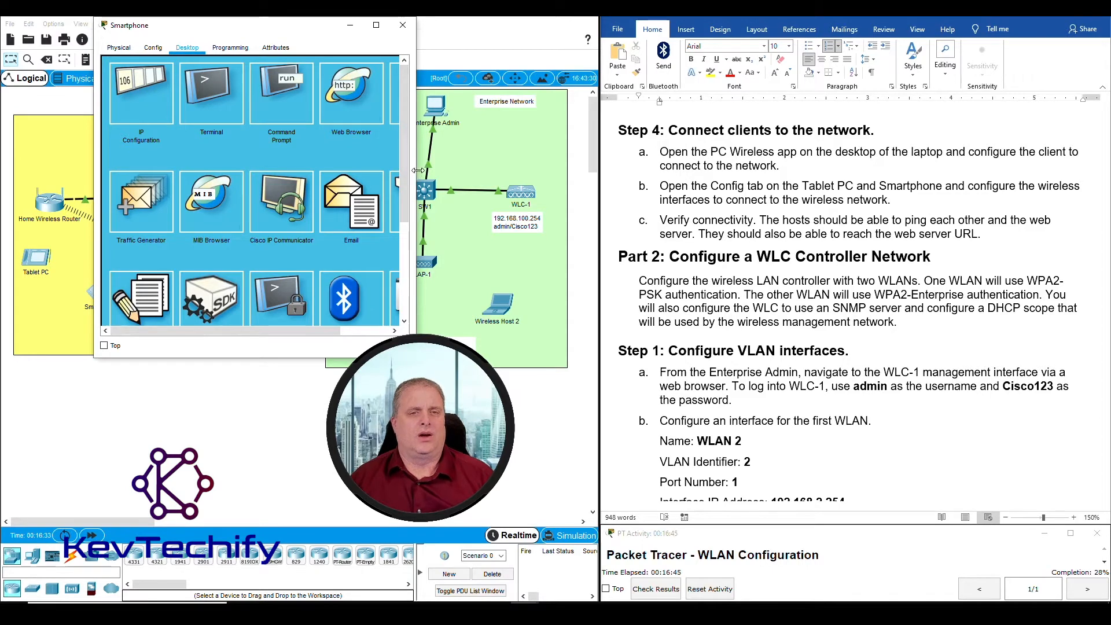
left_click_drag(416, 170, 520, 156)
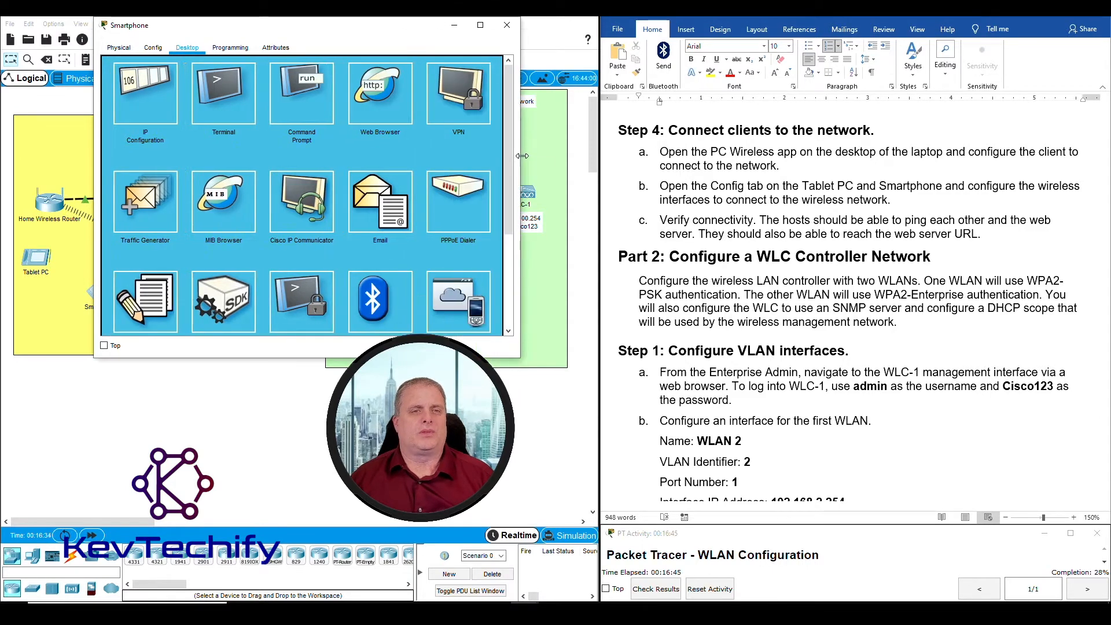
left_click(152, 49)
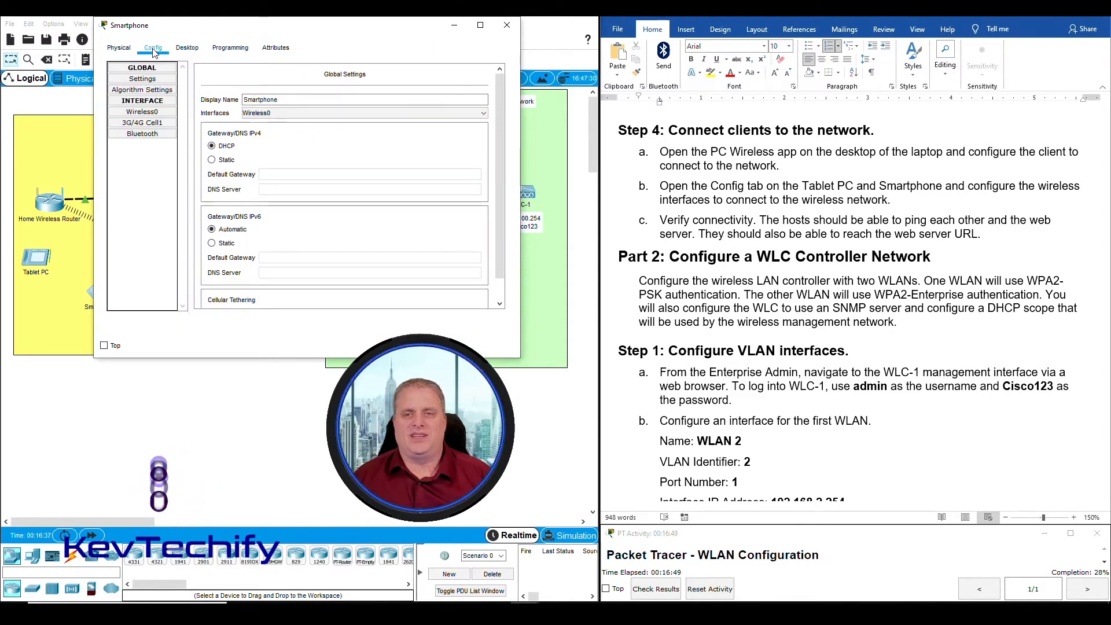
left_click(713, 186)
left_click_drag(712, 186, 764, 187)
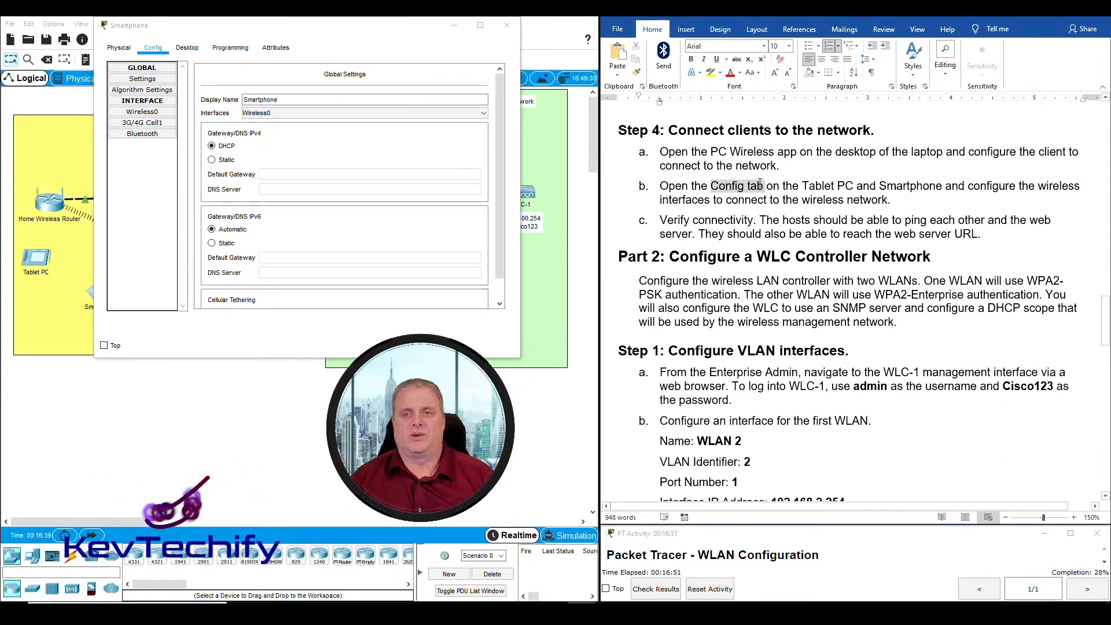
left_click(154, 52)
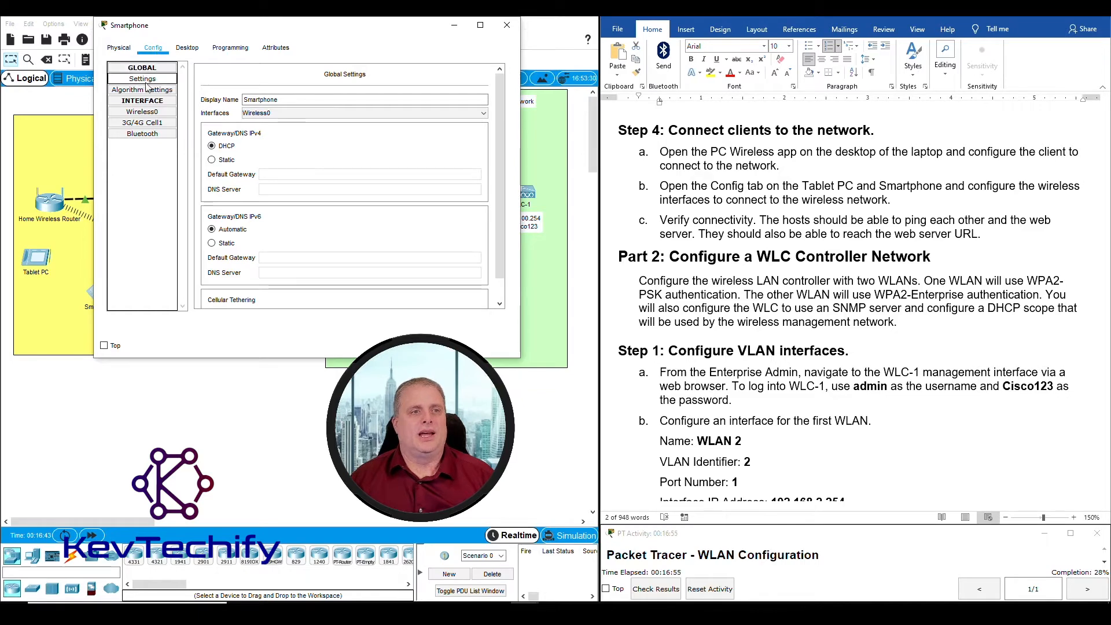
left_click(149, 113)
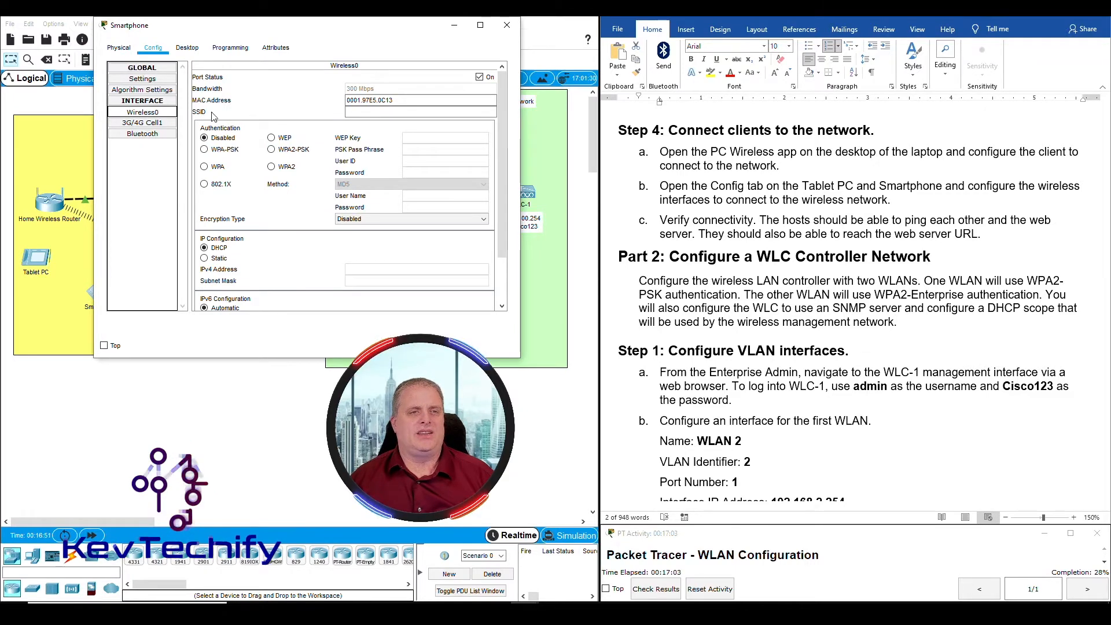
Set Wireless0 SSID to HomeSSID with WPA2-PSK and the pass phrase, then close the window
left_click(368, 112)
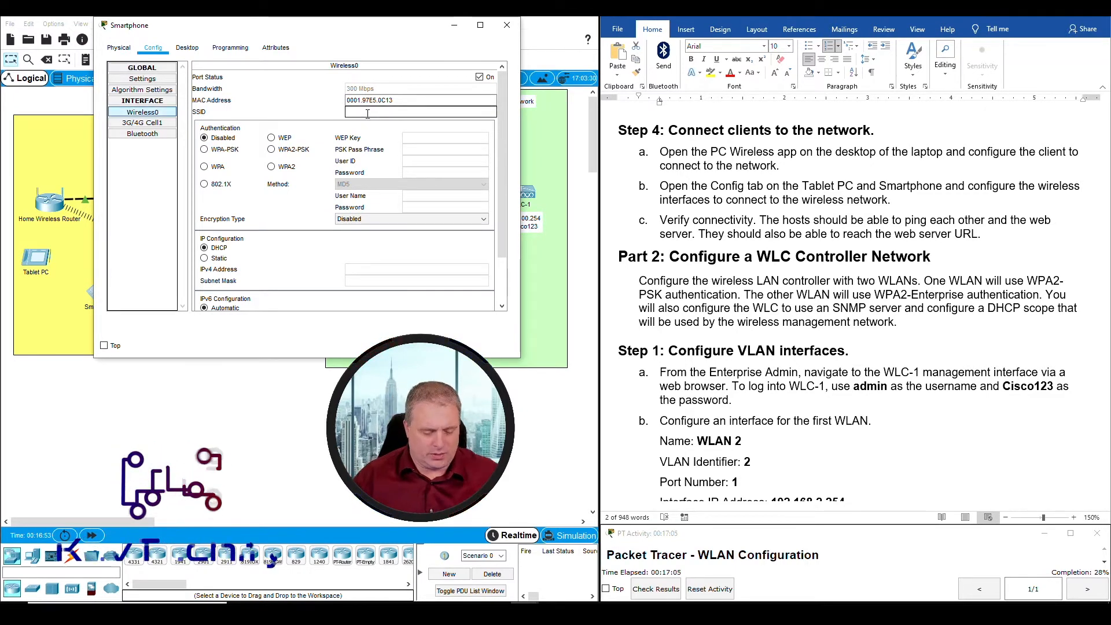
type("HomeSSID")
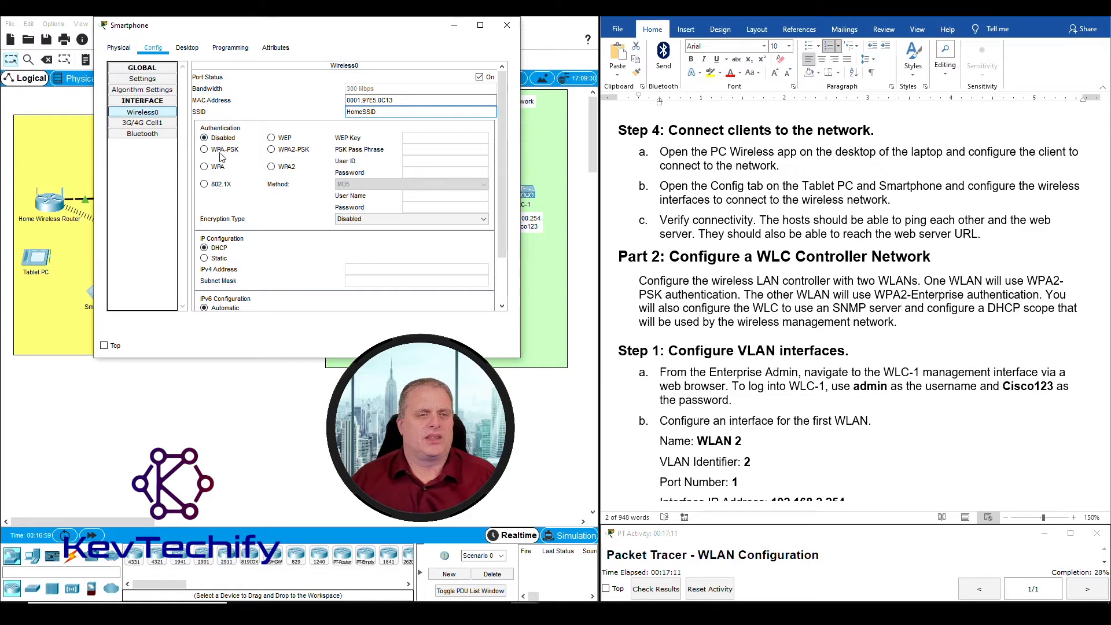
left_click(272, 150)
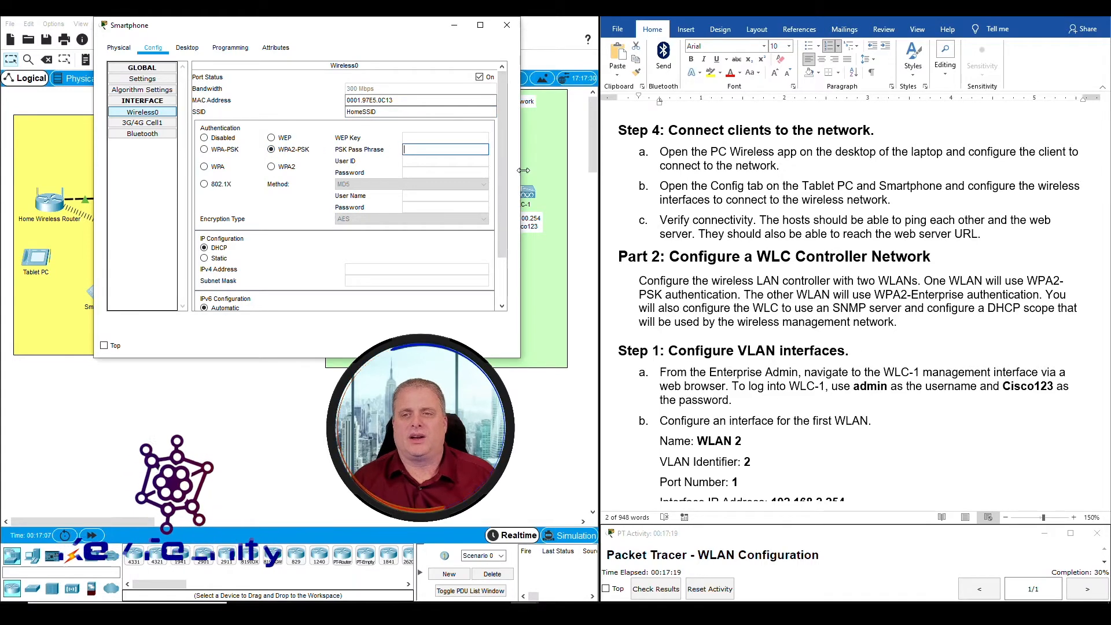
type("C")
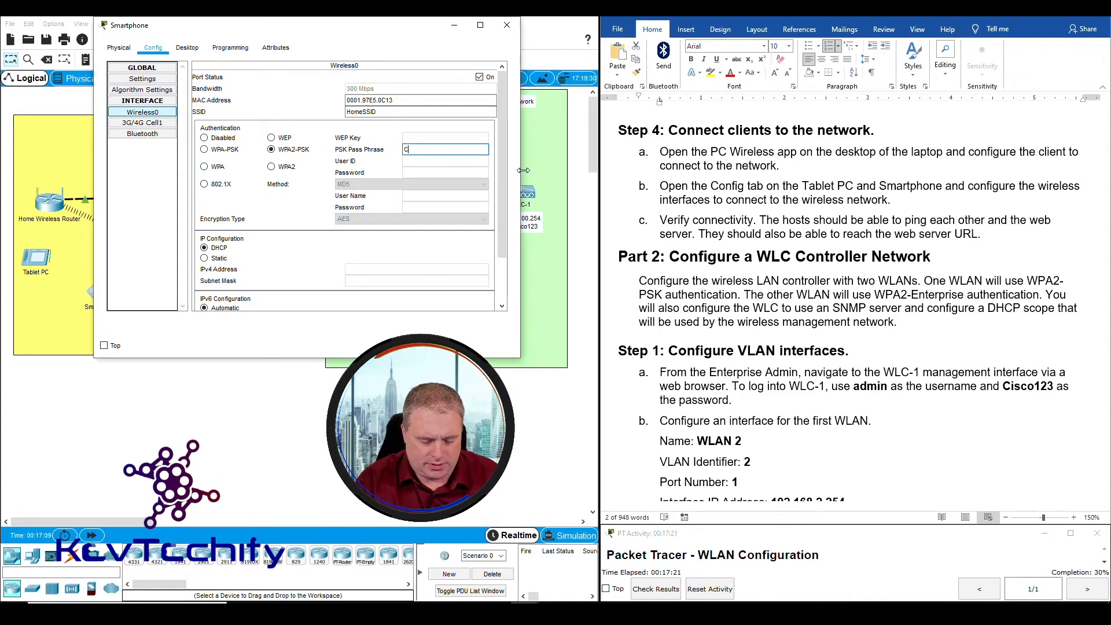
type("isco")
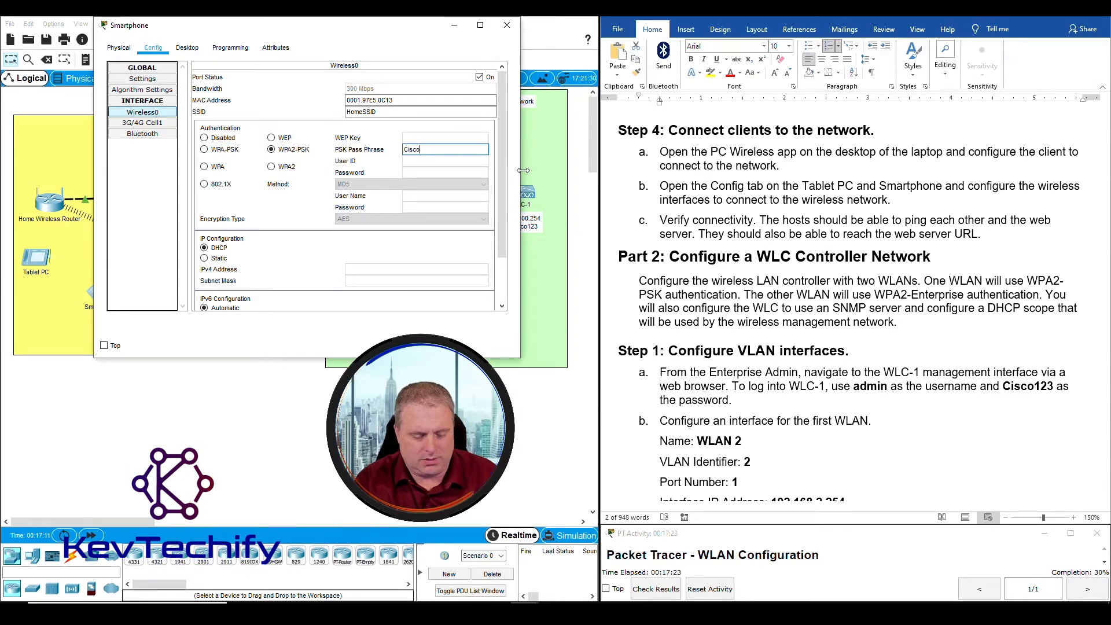
type("123")
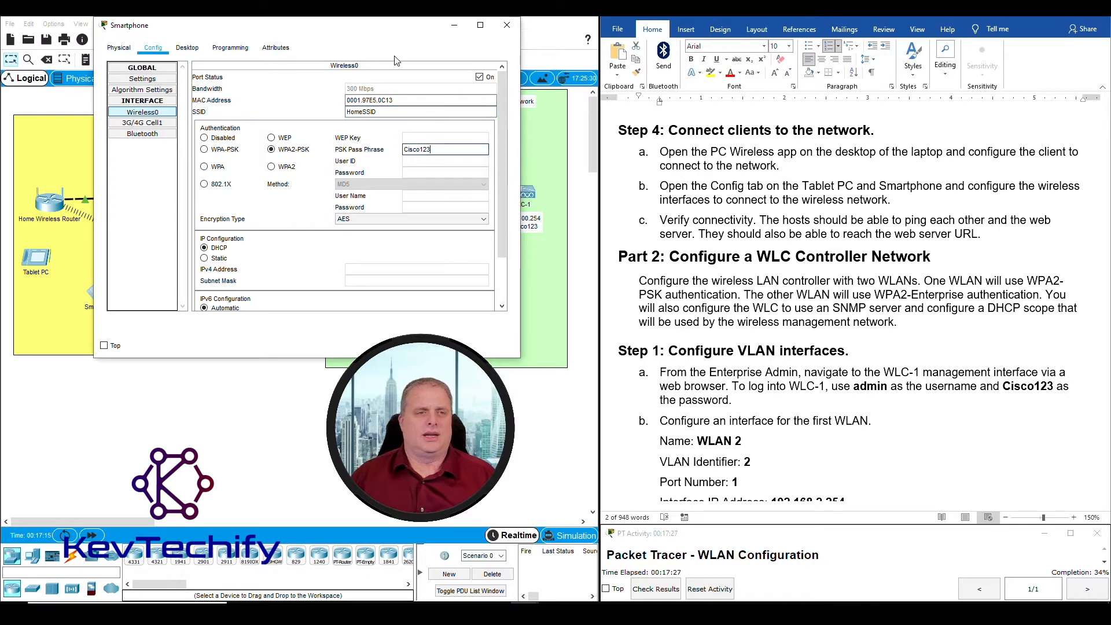
left_click_drag(371, 30, 515, 26)
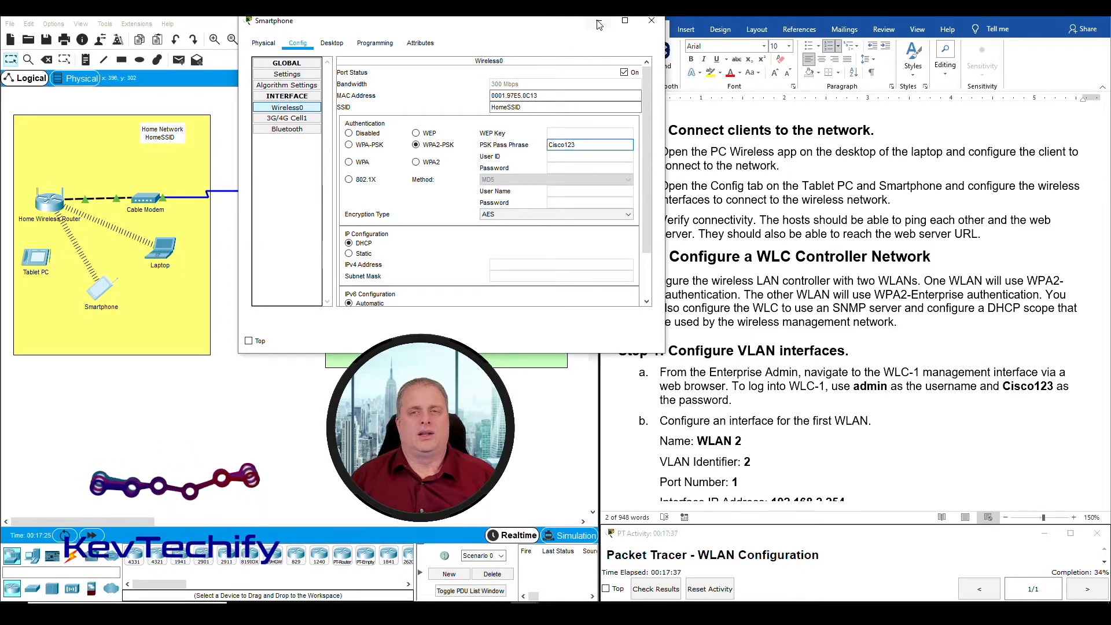
left_click(652, 20)
Open the Tablet PC's Config tab and its Wireless0 interface settings
left_click(859, 186)
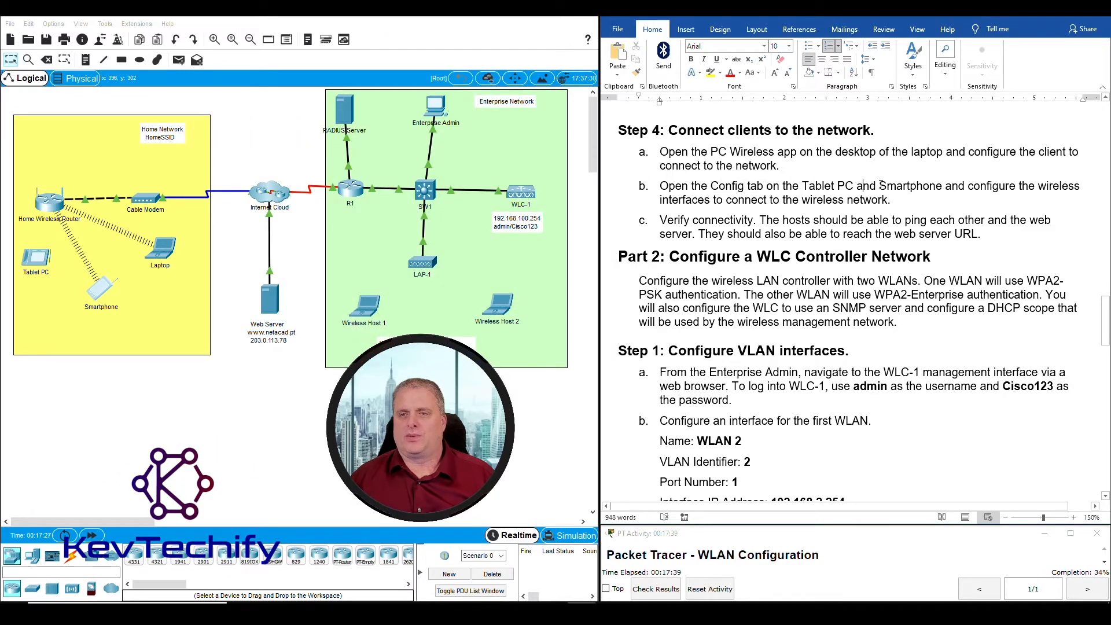
left_click_drag(805, 186, 863, 185)
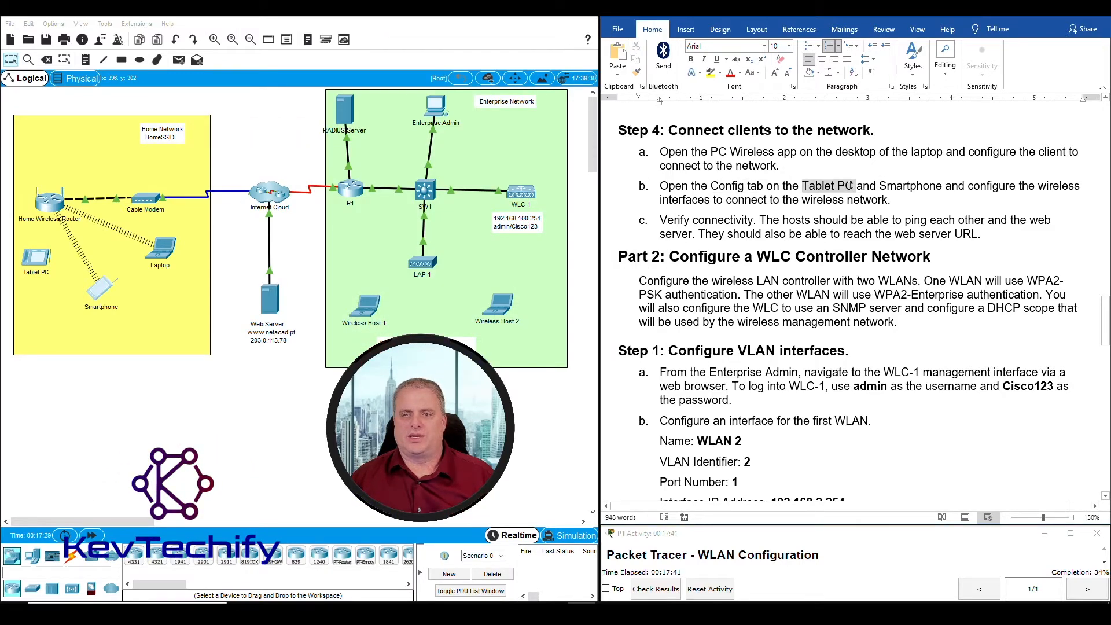
left_click(810, 186)
left_click(36, 262)
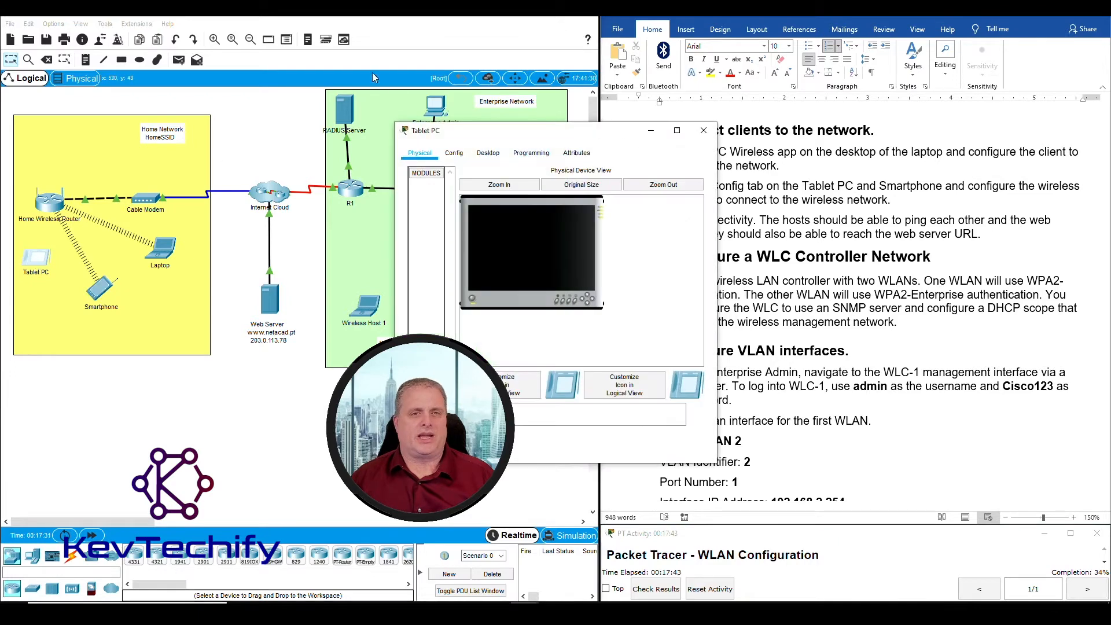
left_click_drag(485, 137, 171, 31)
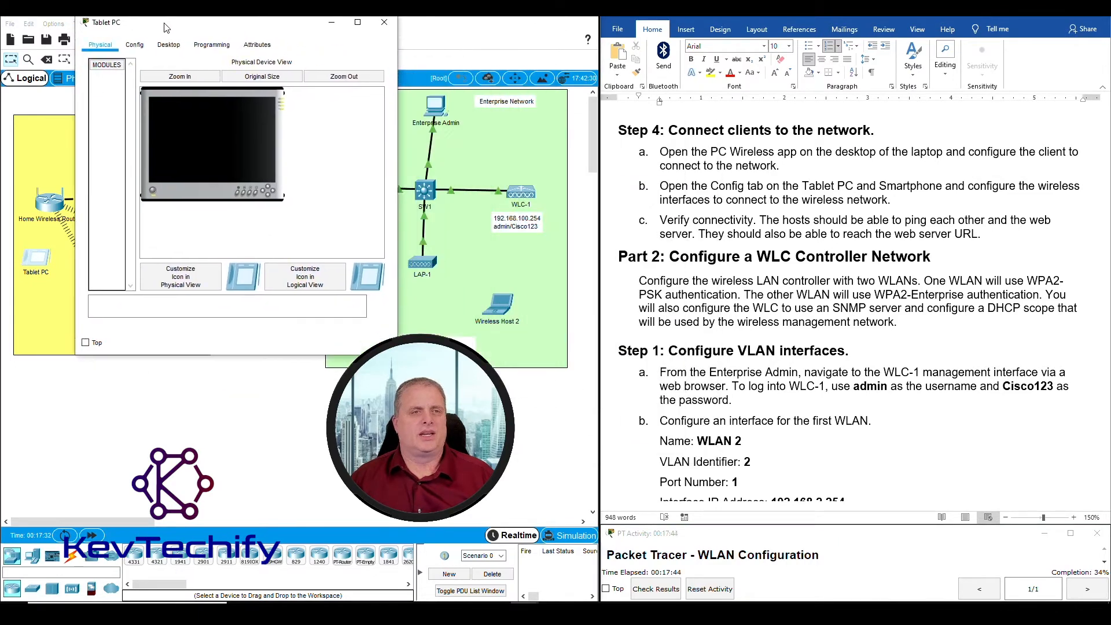
left_click(141, 47)
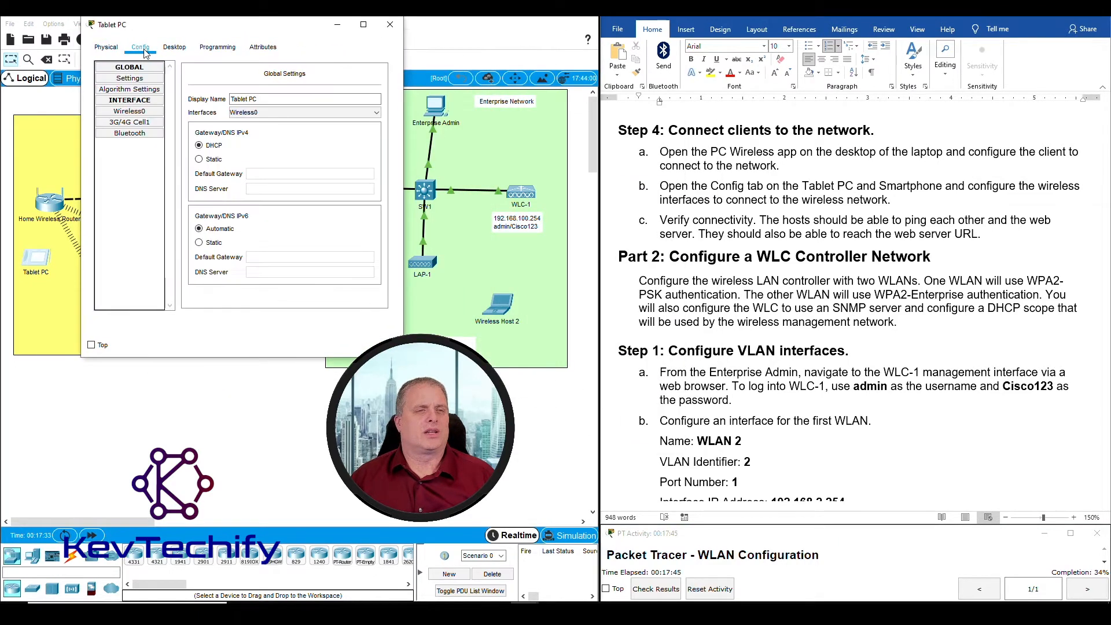
left_click(131, 113)
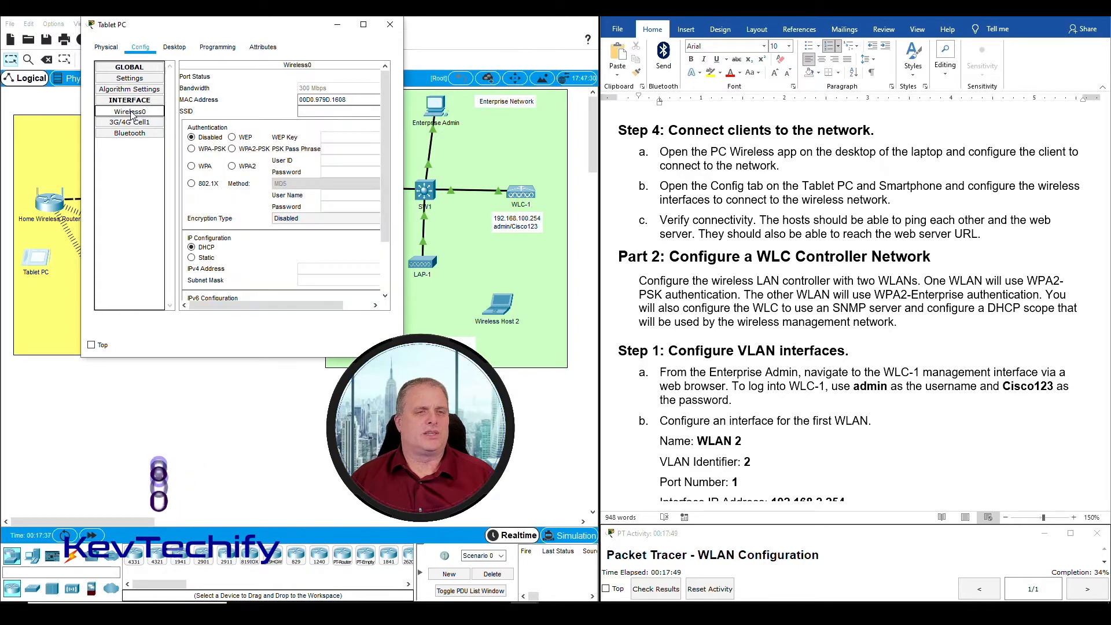
Set Wireless0 SSID to HomeSSID with WPA2-PSK and the pass phrase, then close the window
left_click(306, 110)
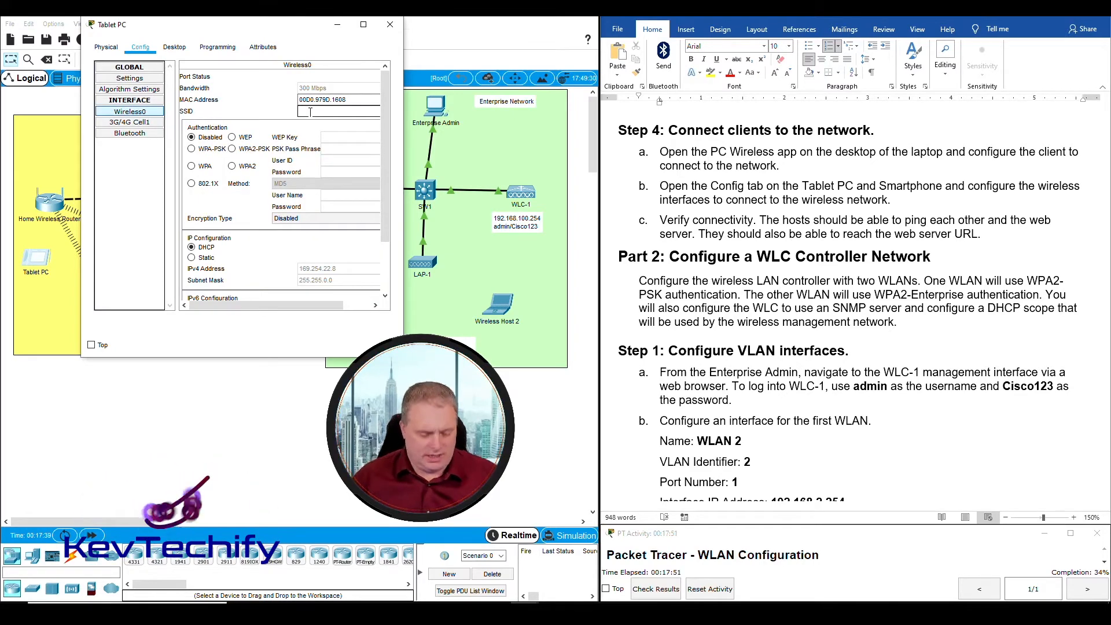
type("HomeSSID")
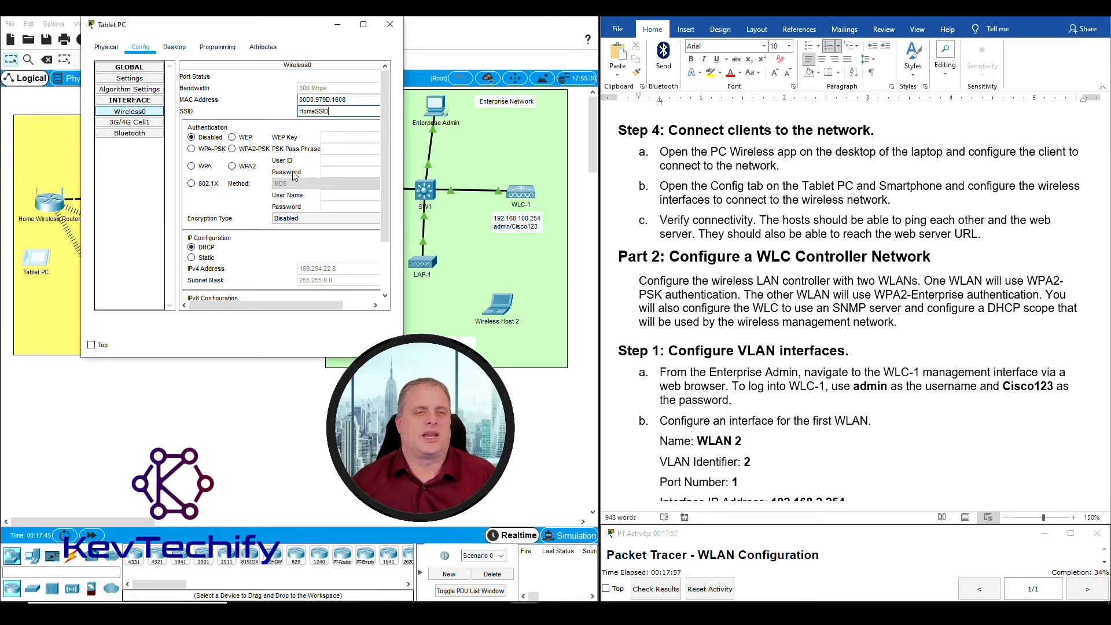
left_click(233, 150)
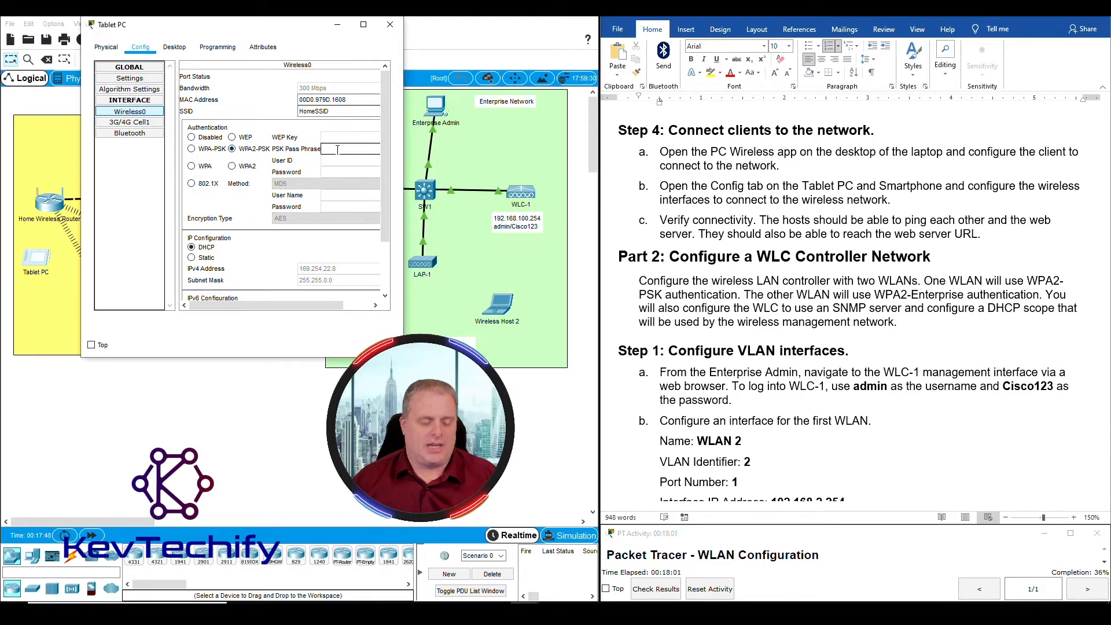
type("Cisco123")
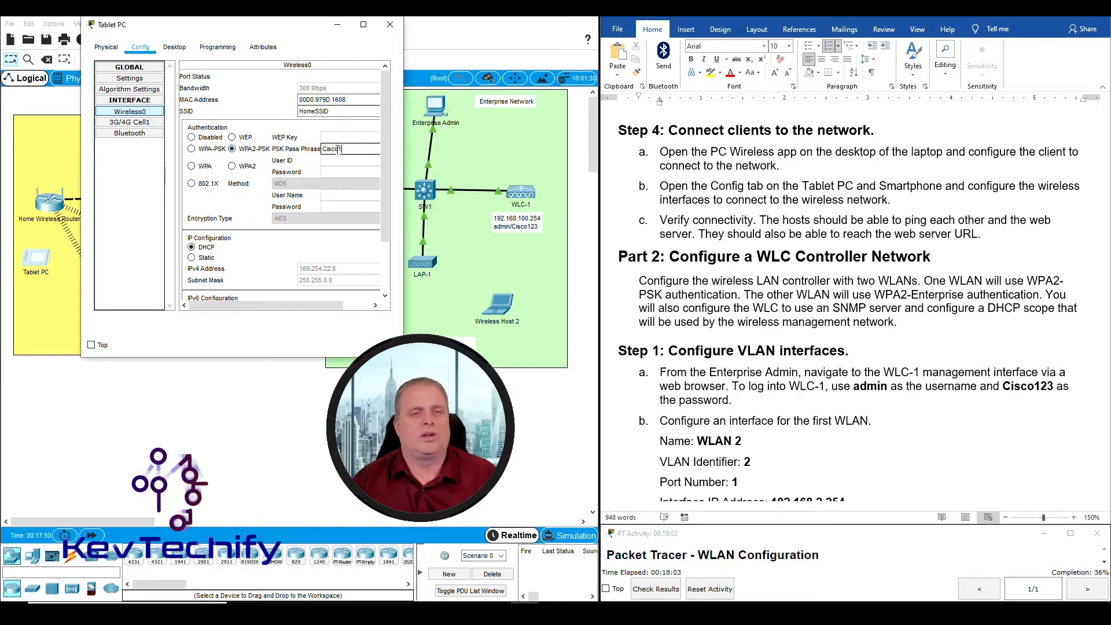
left_click(350, 111)
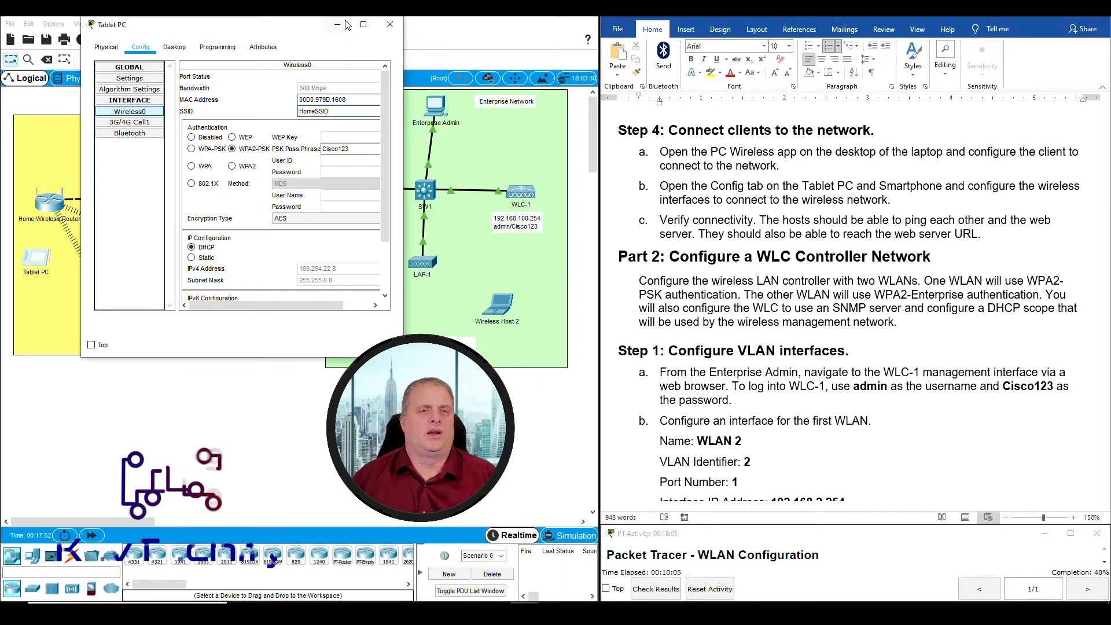
left_click(390, 24)
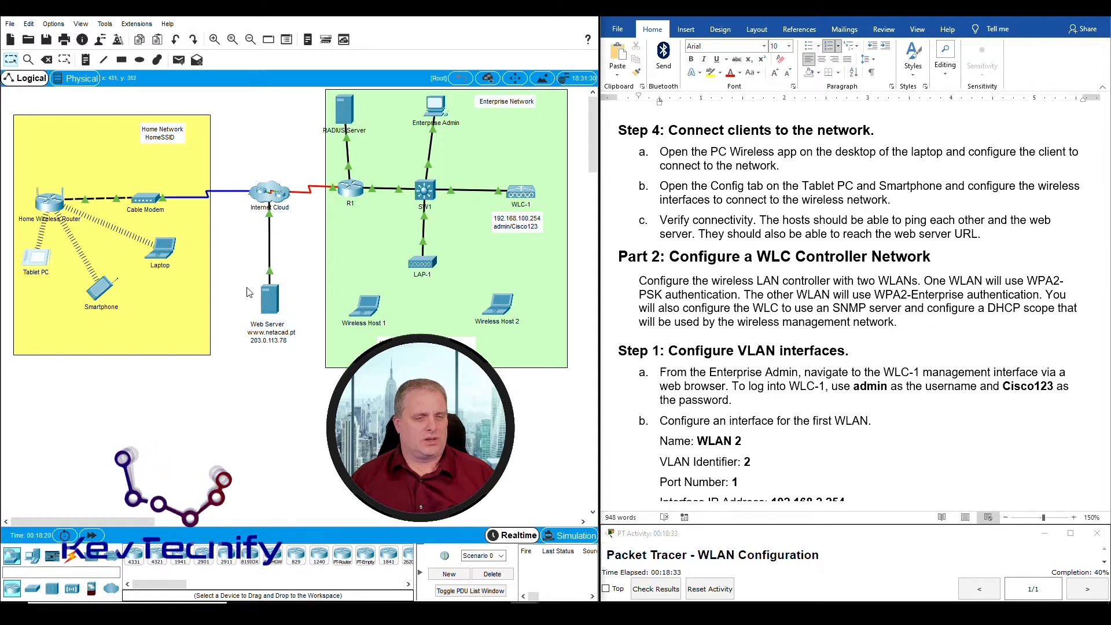
left_click_drag(239, 280, 299, 354)
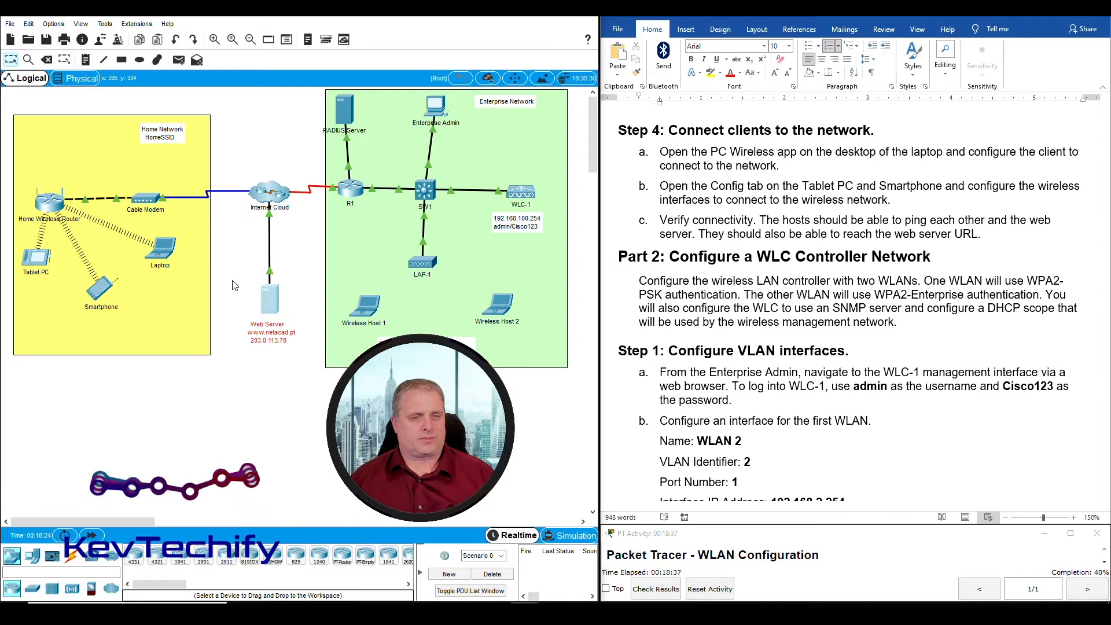
left_click_drag(231, 280, 308, 360)
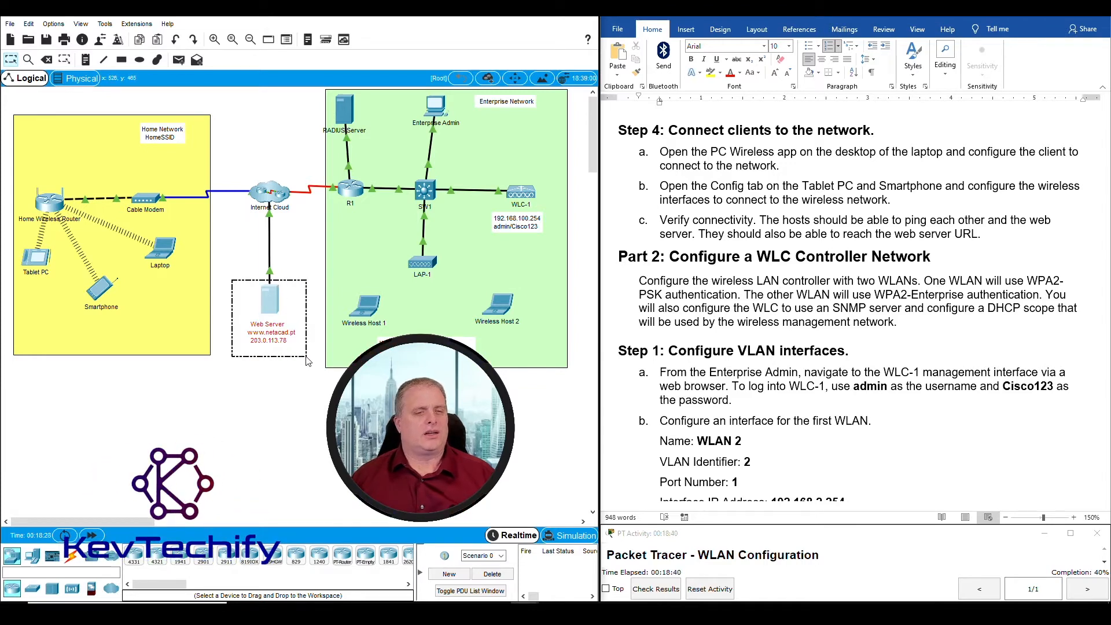
left_click_drag(308, 360, 308, 361)
left_click(276, 359)
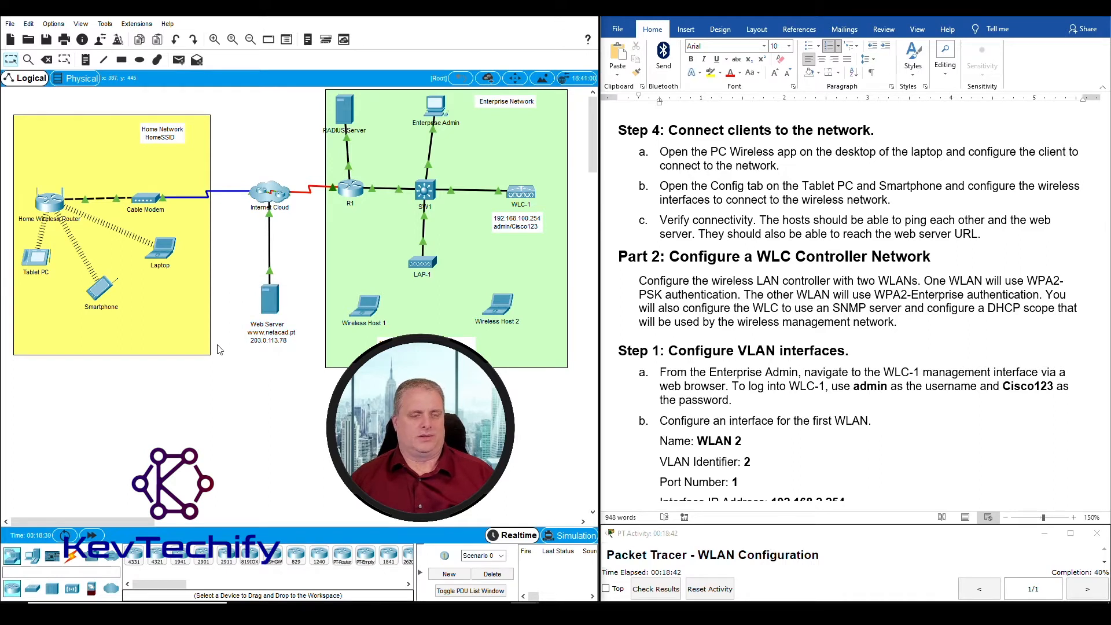
left_click_drag(259, 315, 301, 353)
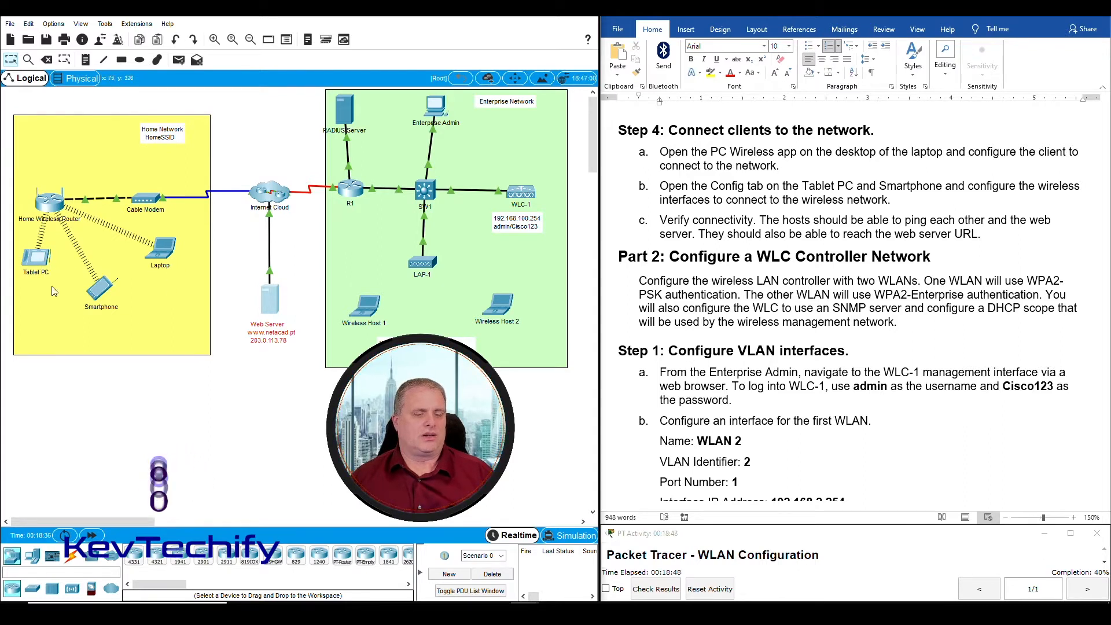
left_click(166, 392)
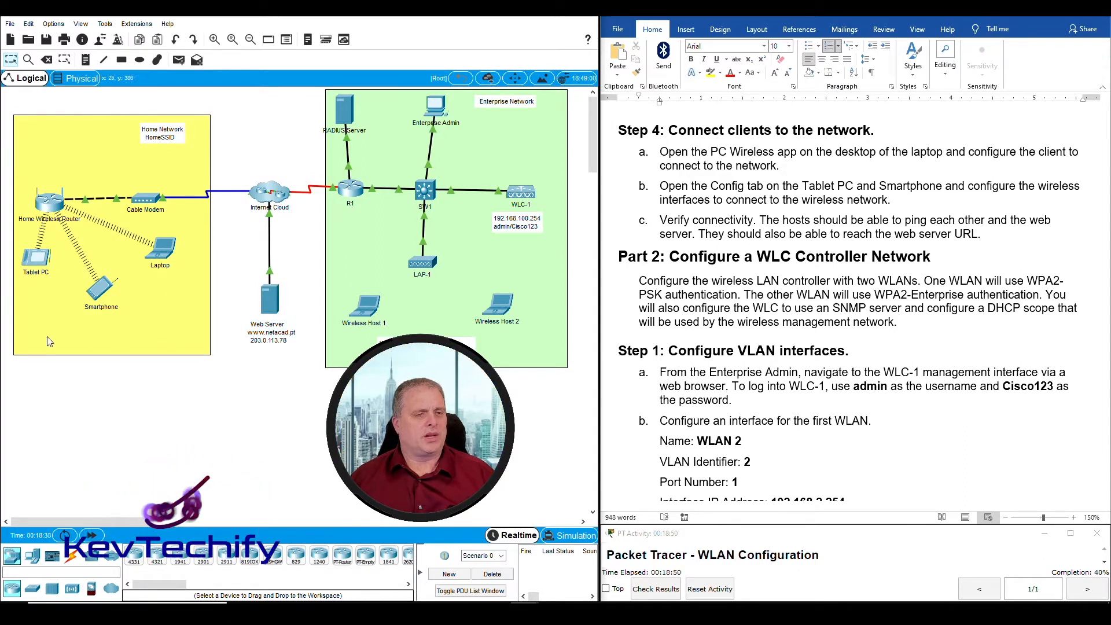
mouse_move(32, 260)
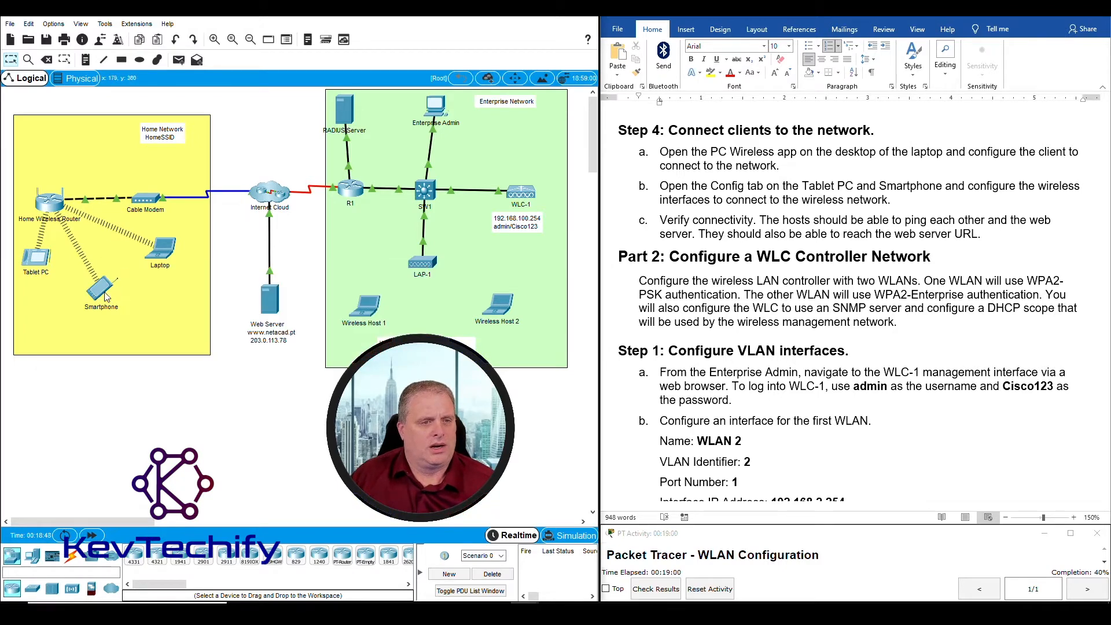
mouse_move(100, 291)
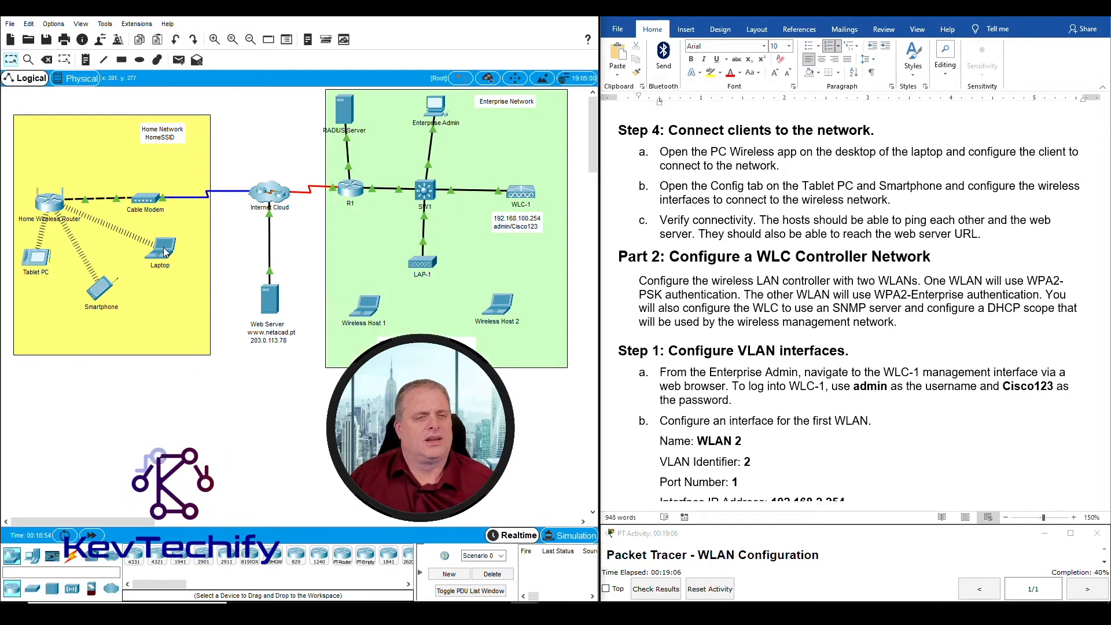
mouse_move(164, 250)
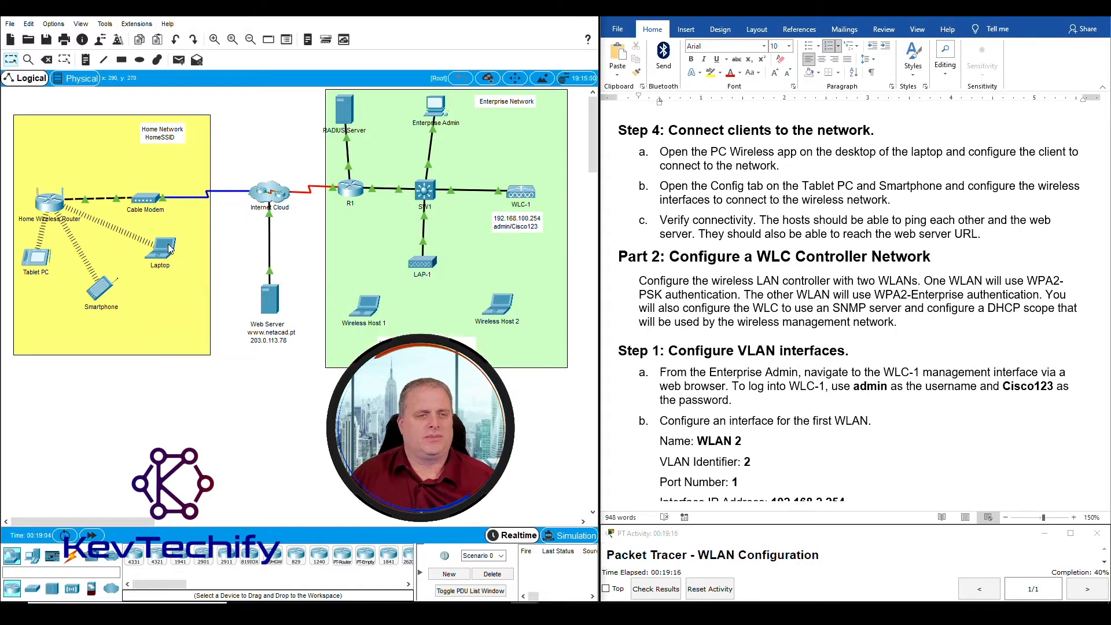
From the Laptop's Command Prompt, ping 192.168.6.4 and 192.168.6.5
left_click(168, 247)
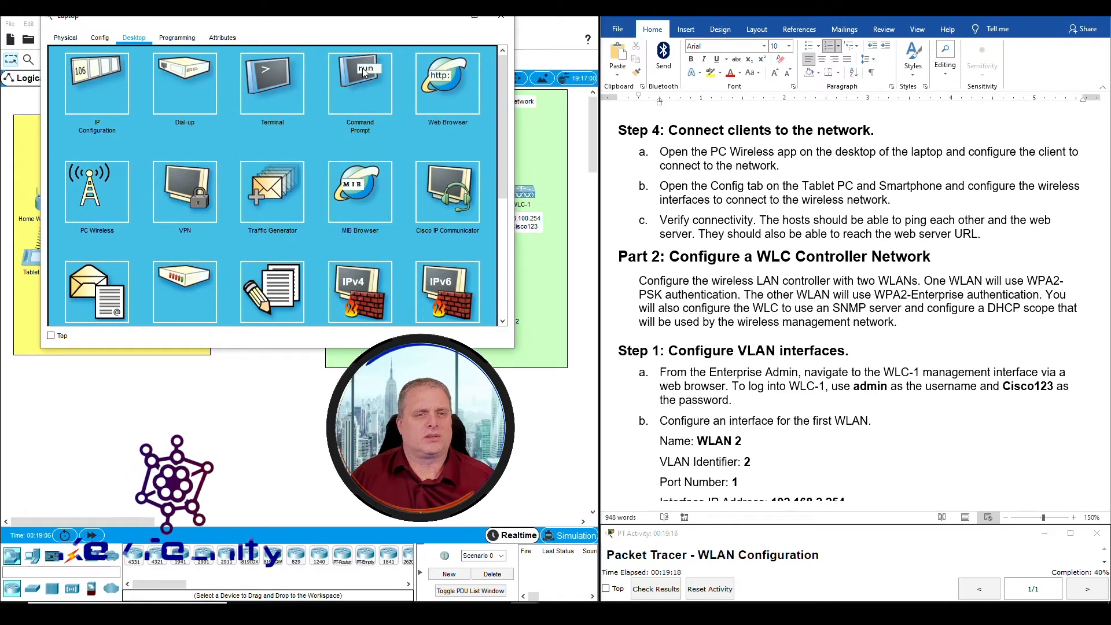
left_click(367, 78)
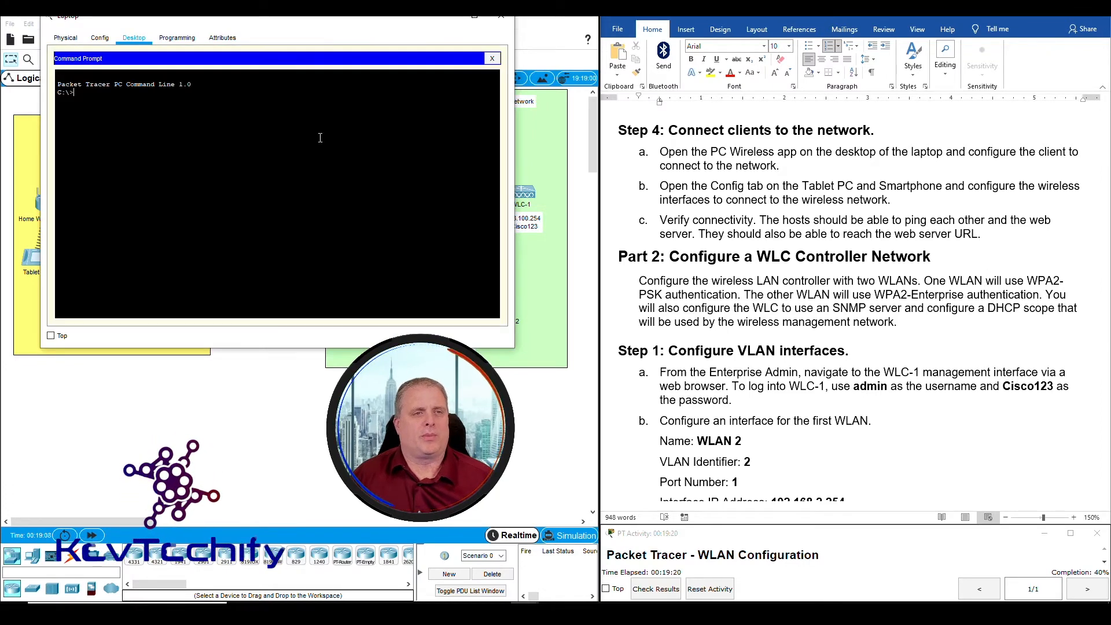
type("ping")
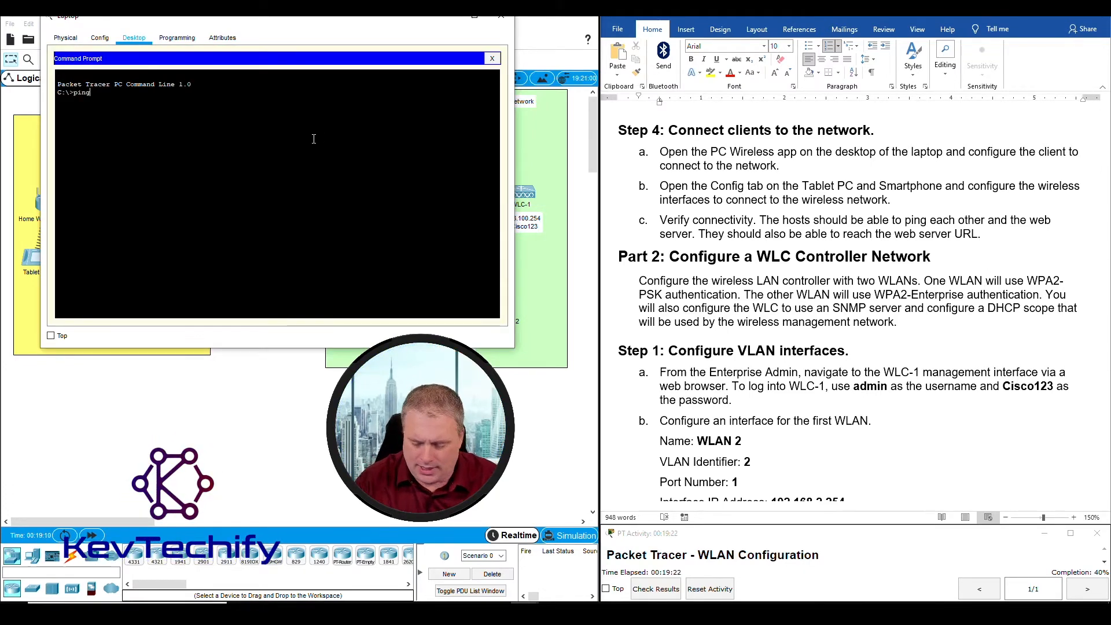
type(" 192.168.6.4")
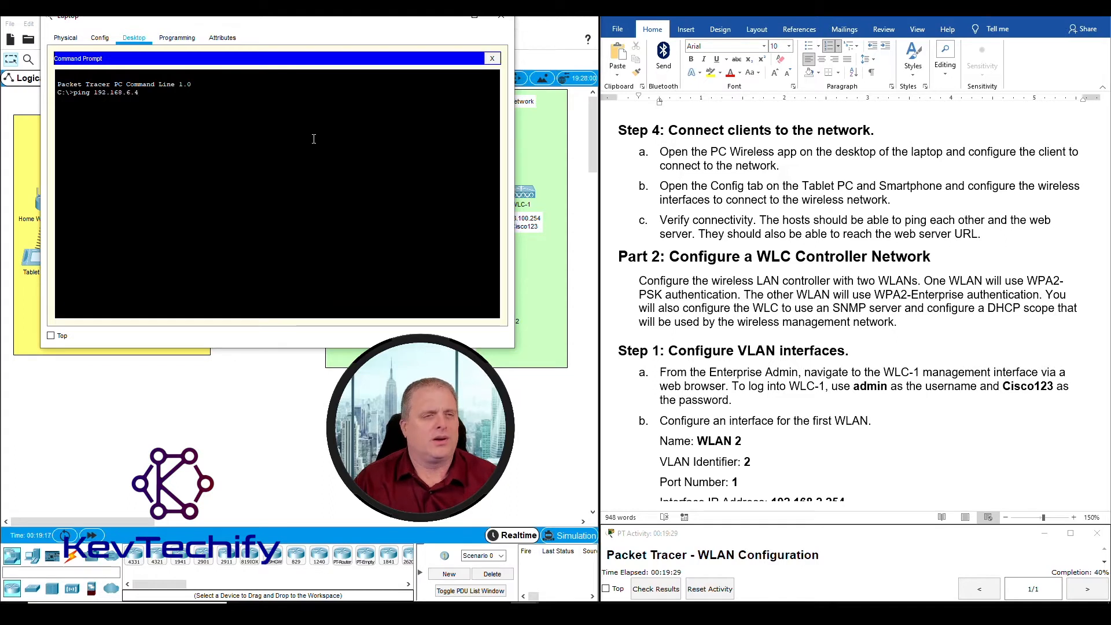
key("Return")
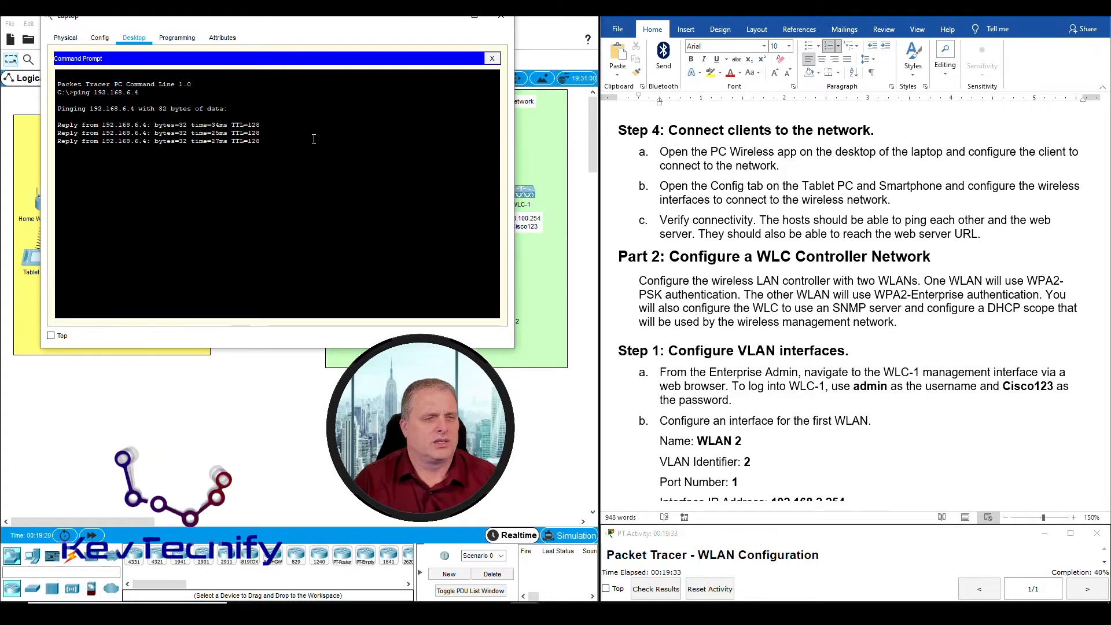
type("ping 192.168.6.")
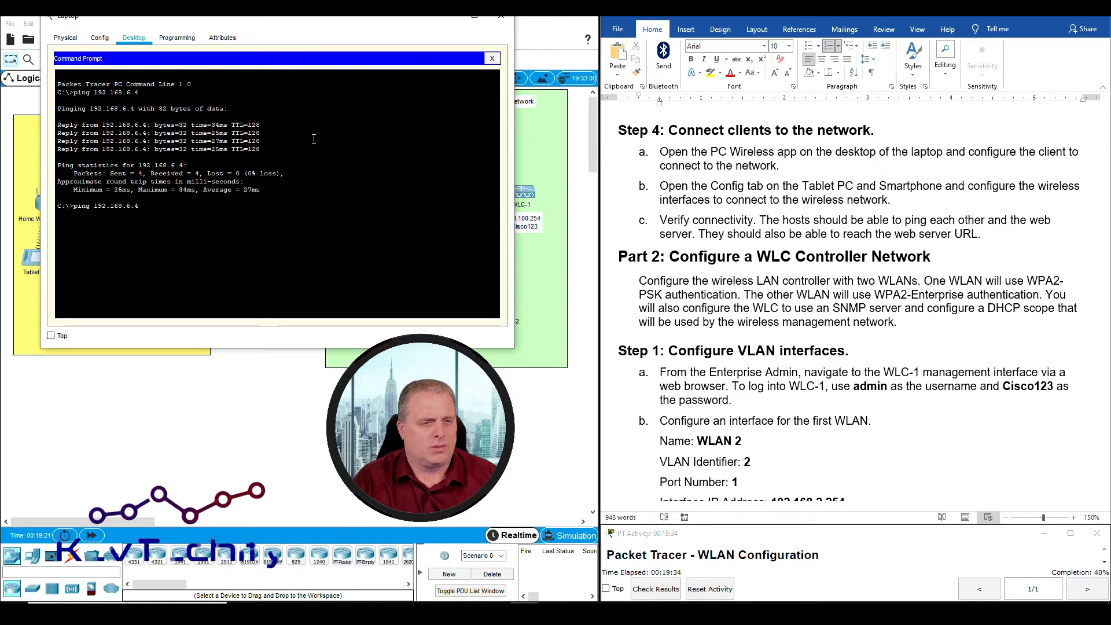
type("5")
key("Return")
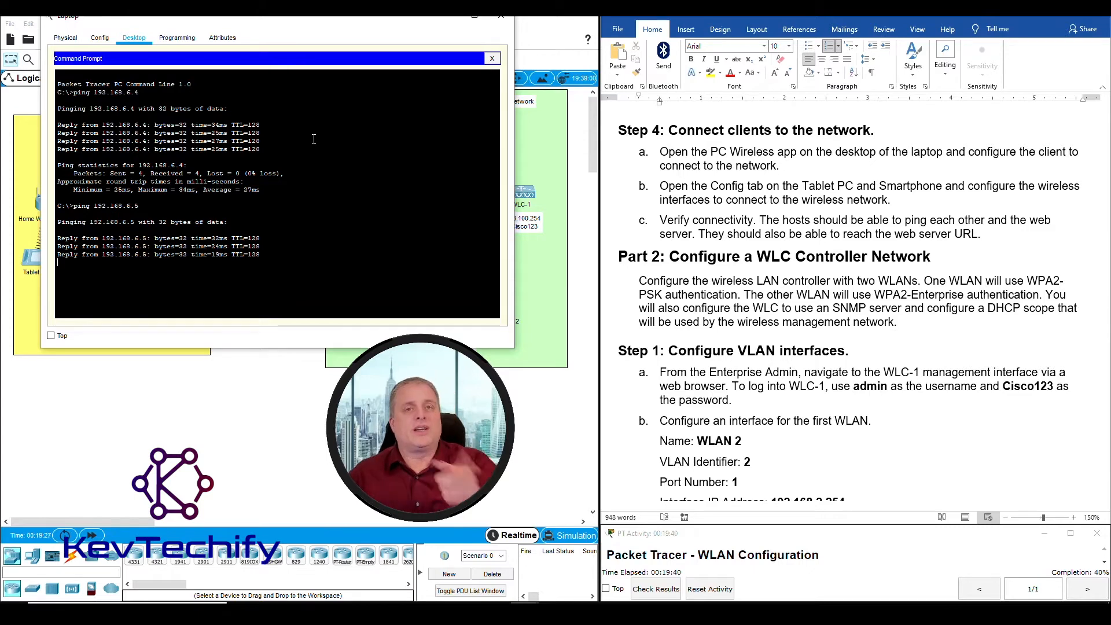
Inspect the home network and Web Server on the topology, close Command Prompt, and start Web Browser
left_click_drag(186, 17, 407, 17)
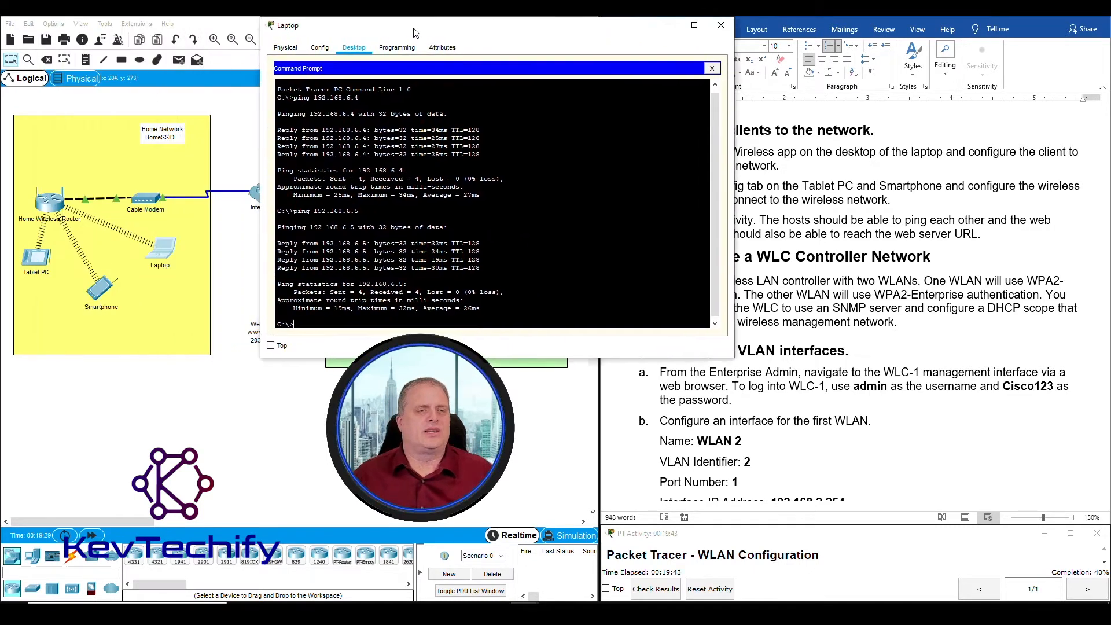
left_click(228, 305)
left_click_drag(225, 300, 62, 249)
left_click(233, 291)
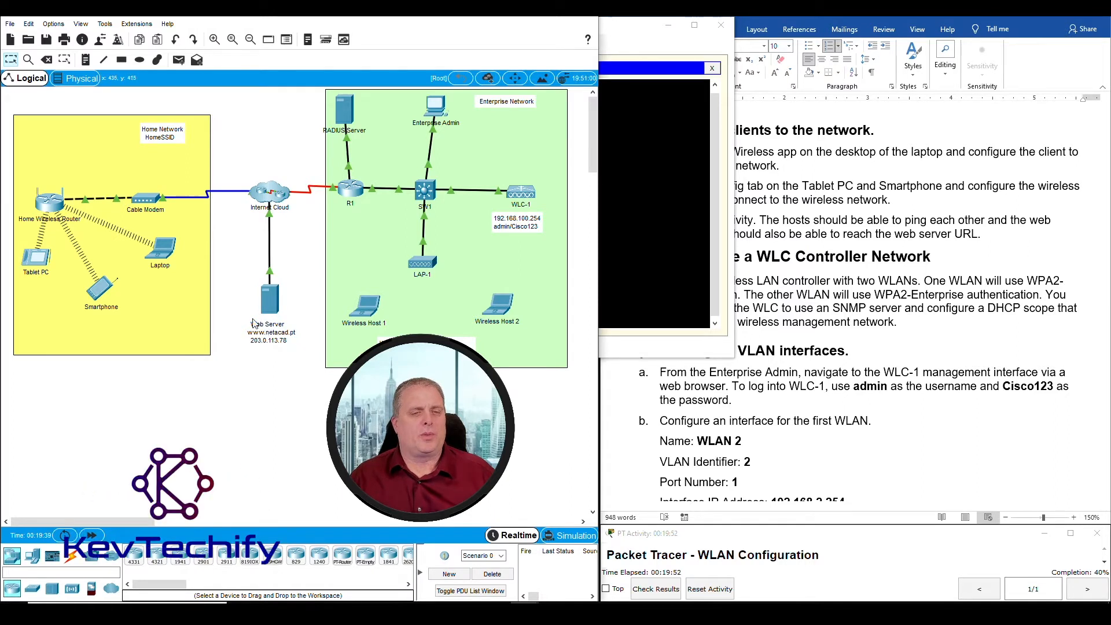
left_click_drag(241, 313, 310, 368)
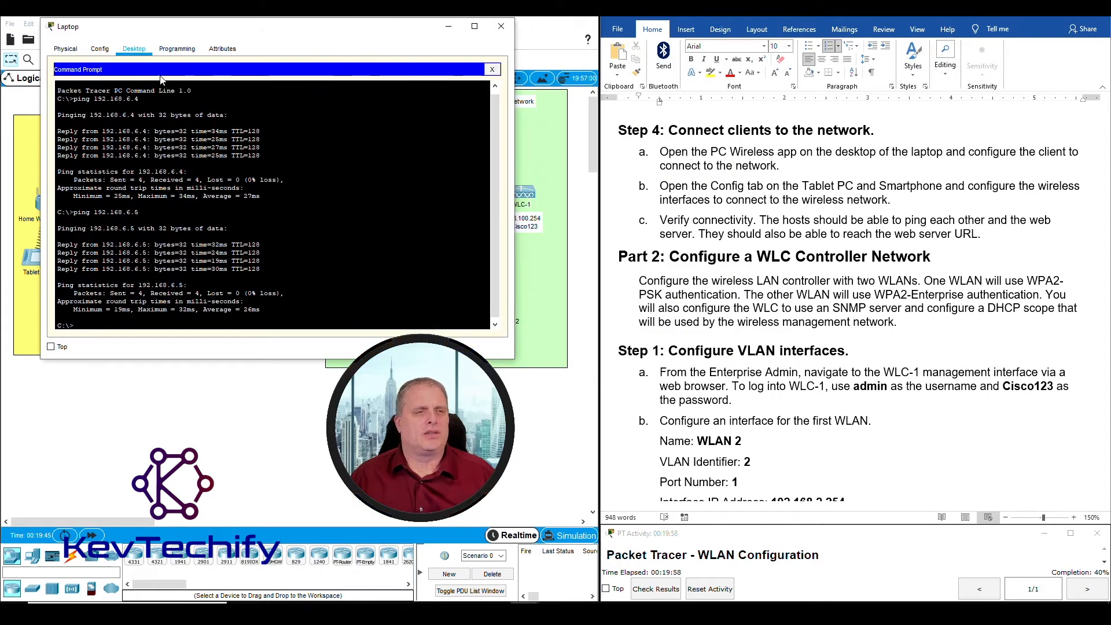
left_click(492, 70)
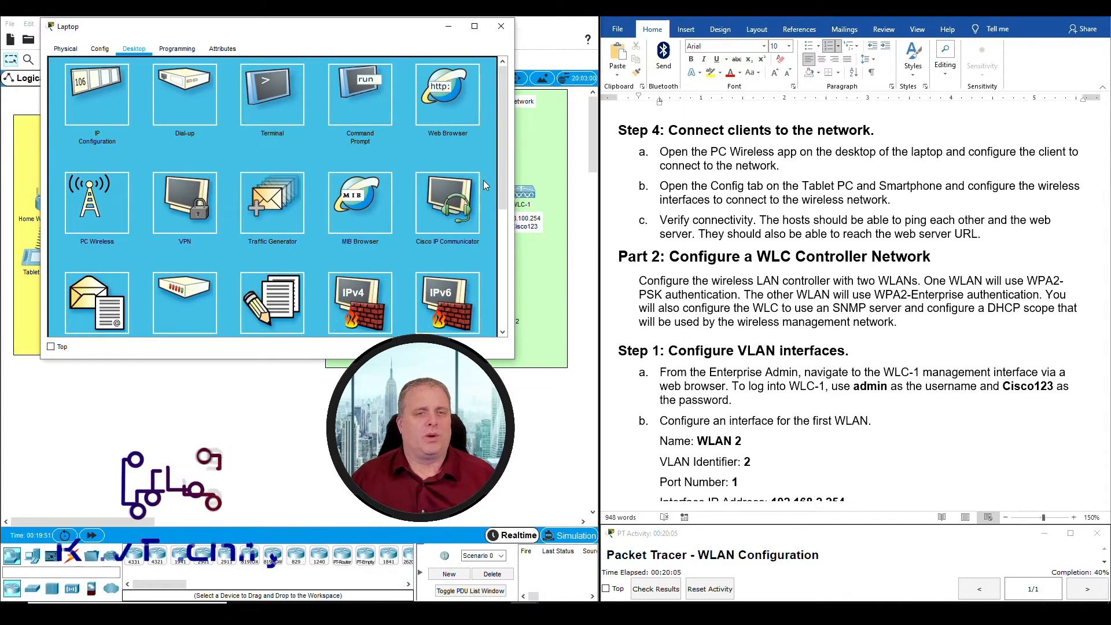
left_click(438, 89)
Load the web server page at 203.0.113.78 in the Laptop's browser
left_click(153, 83)
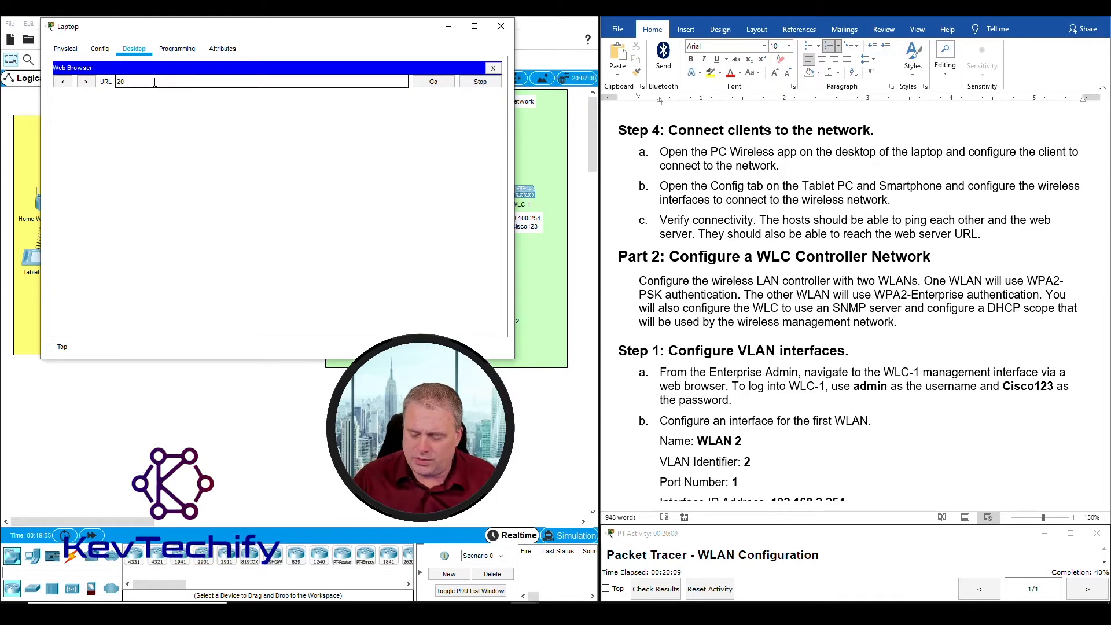
left_click_drag(204, 35, 466, 40)
left_click(426, 88)
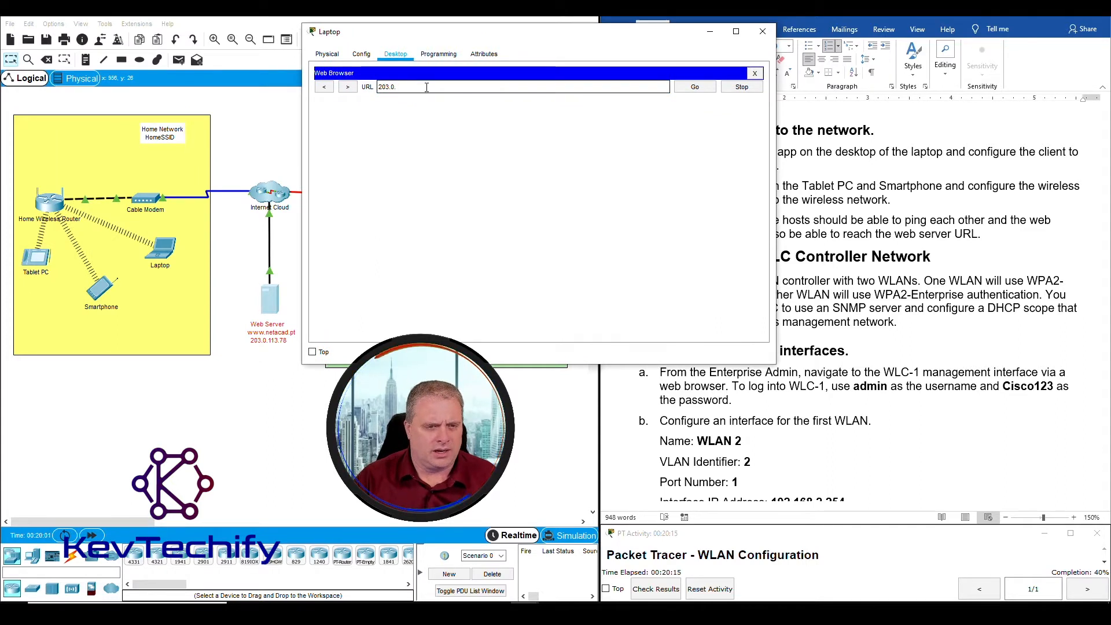
type("0.113.")
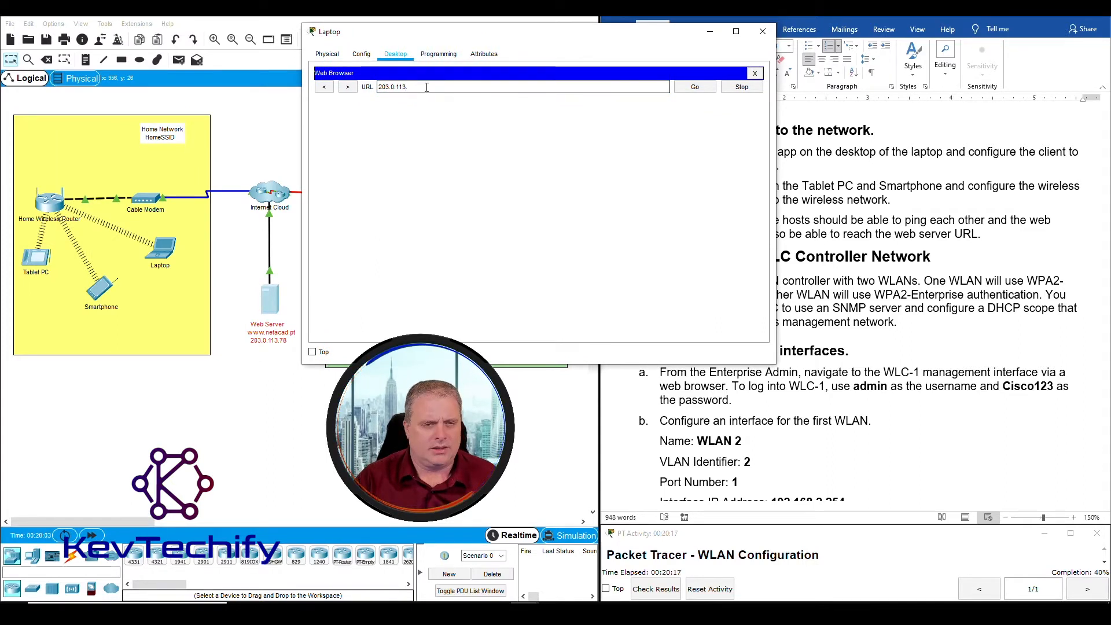
type("78")
key("Return")
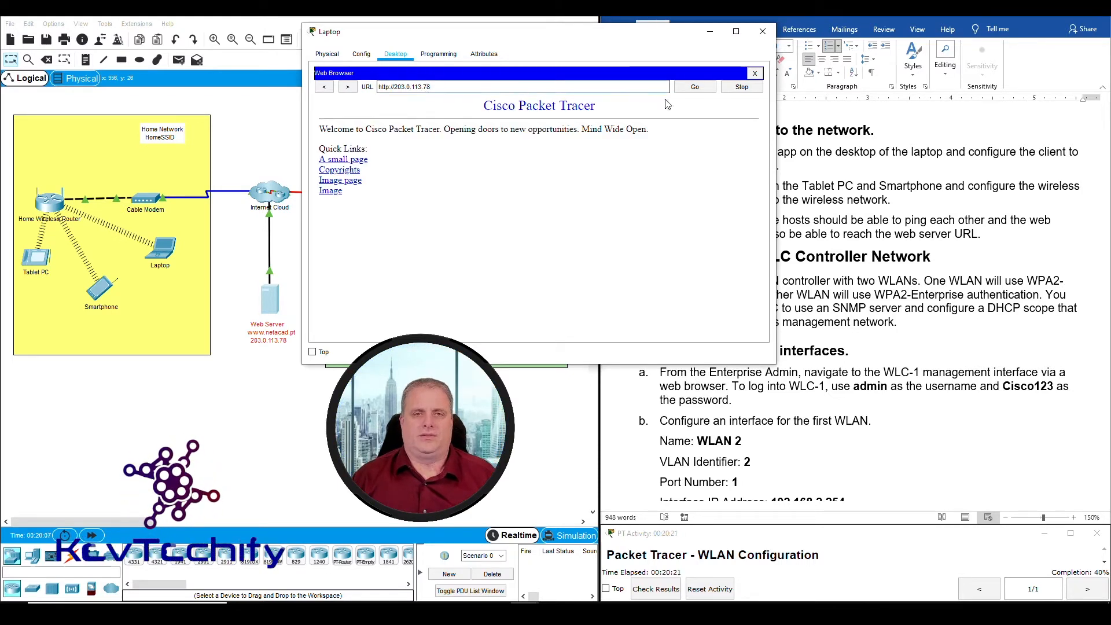
left_click_drag(483, 105, 434, 195)
left_click(483, 140)
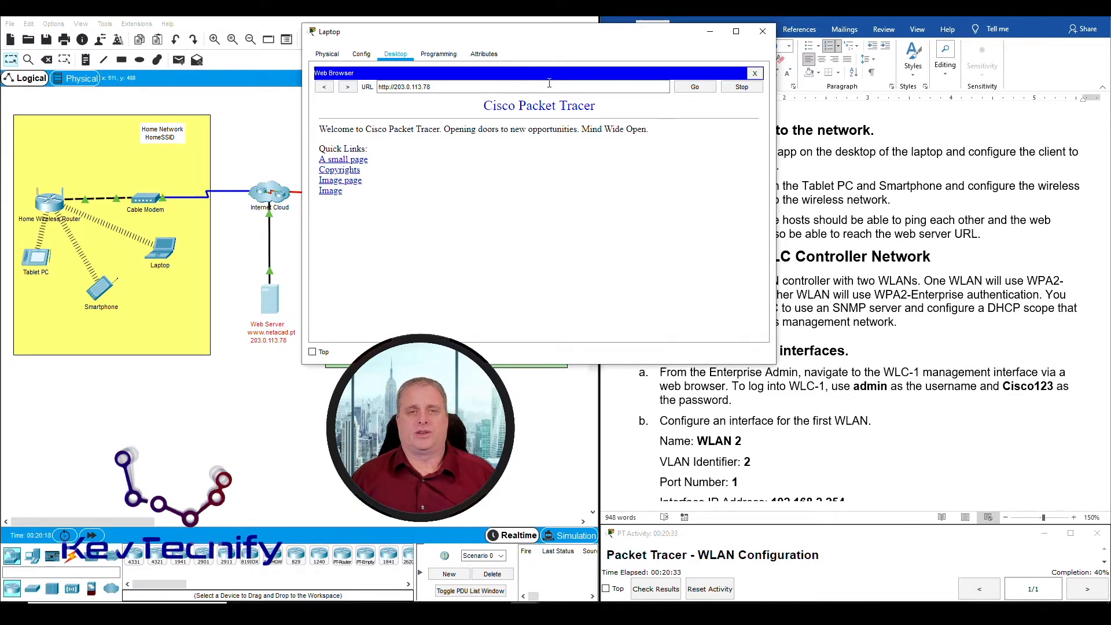
left_click_drag(431, 87, 349, 87)
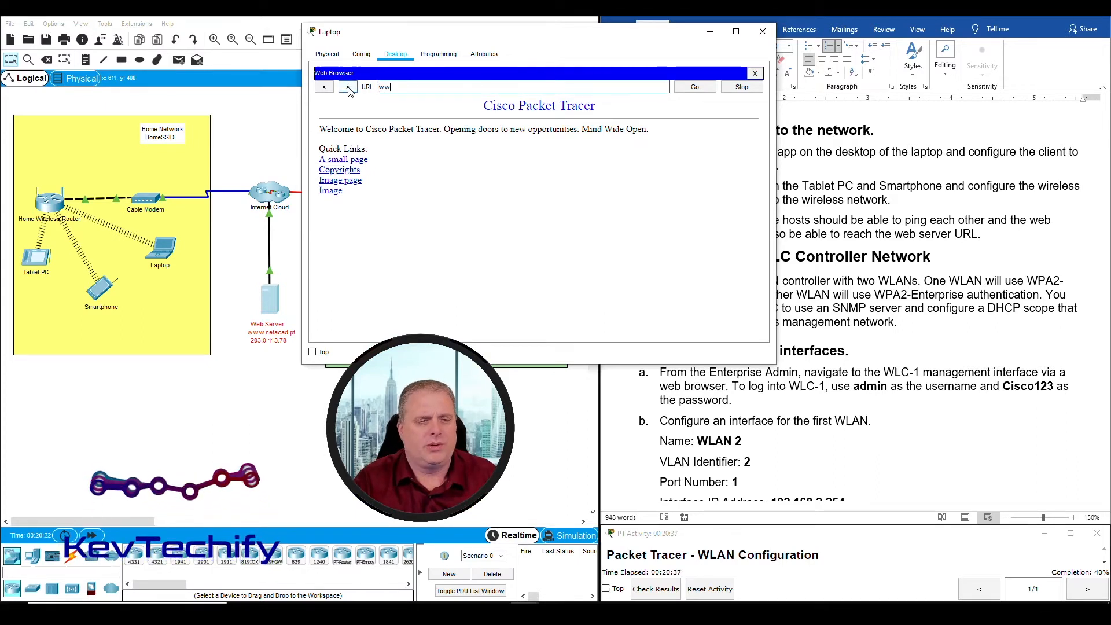
type("www.netaca")
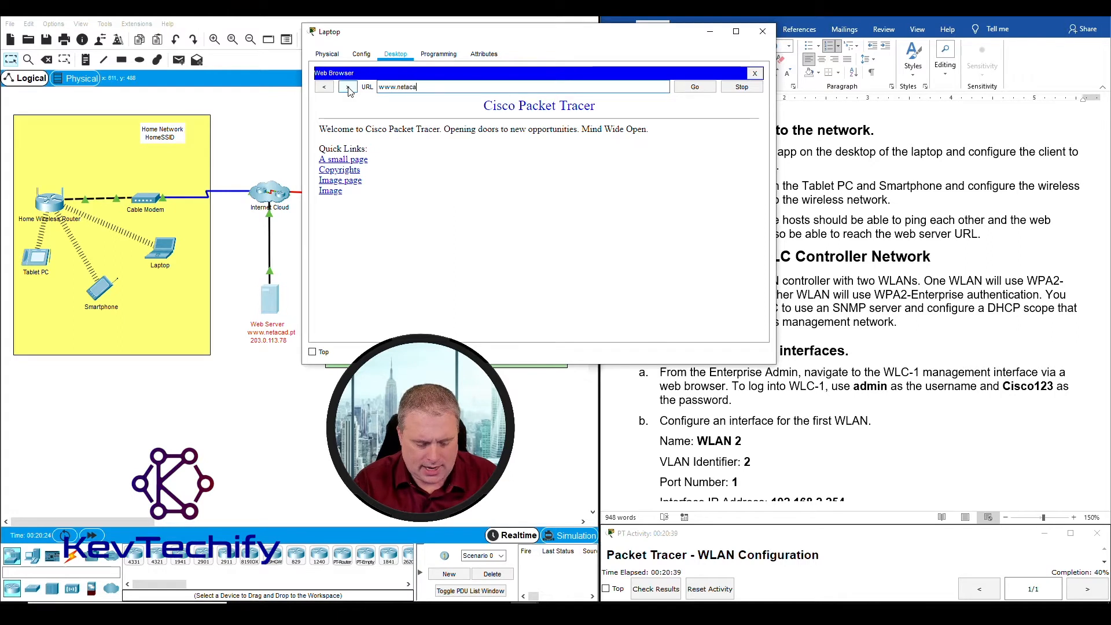
type("d.pt")
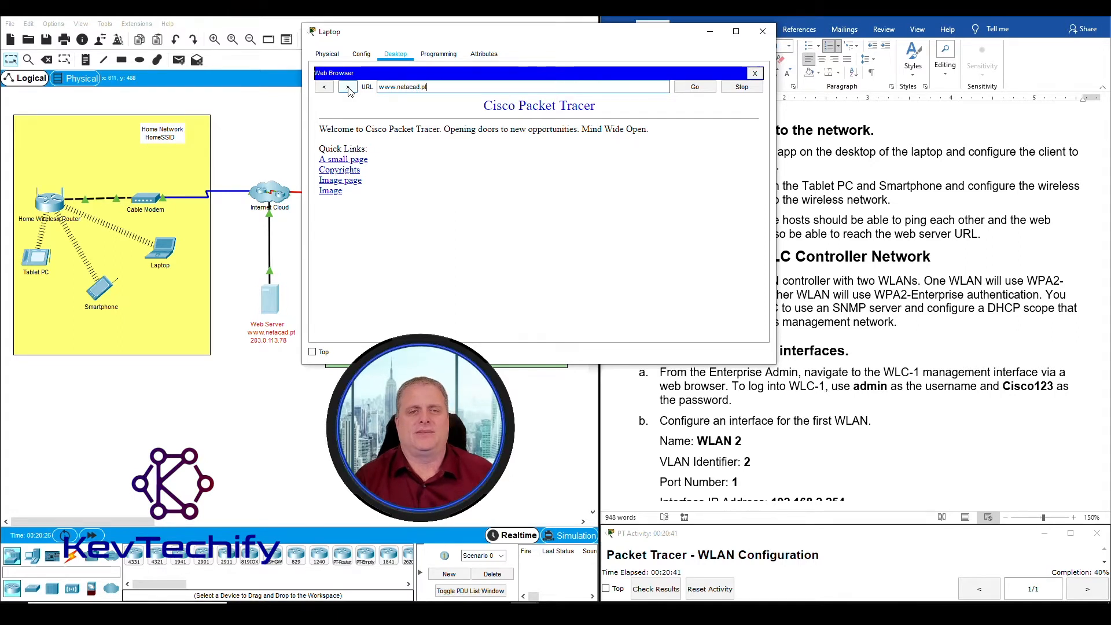
left_click(711, 87)
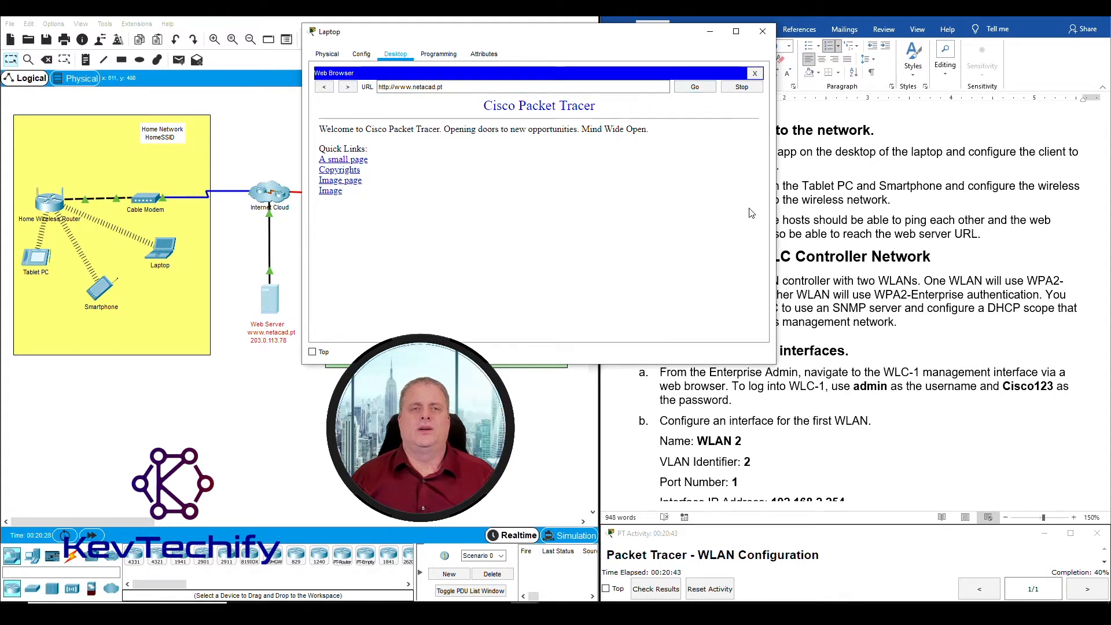
left_click_drag(485, 107, 523, 181)
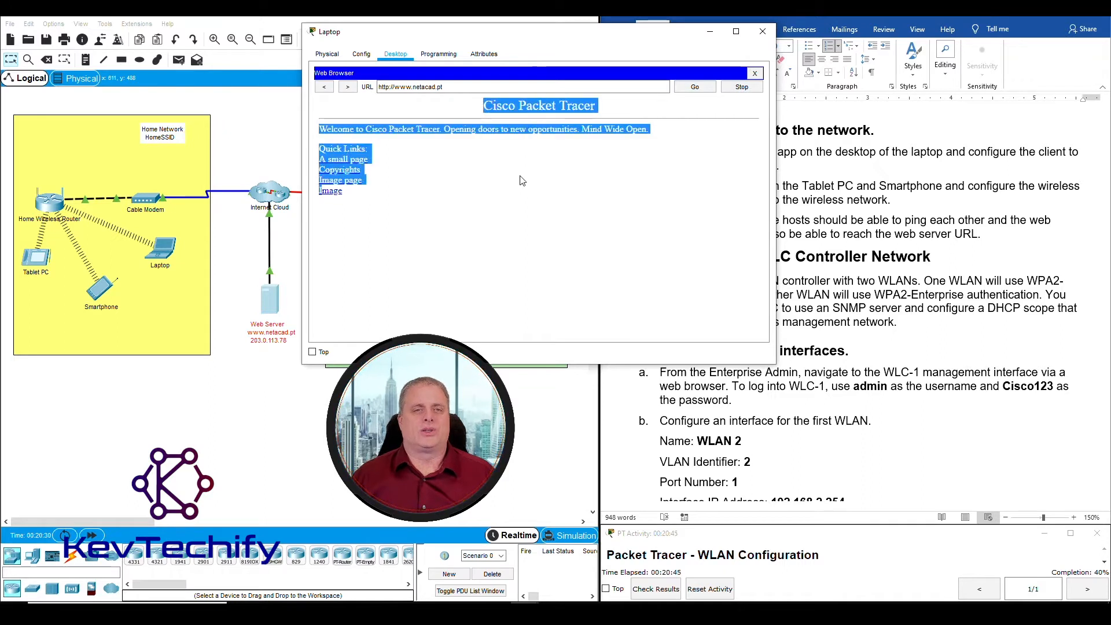
left_click(505, 180)
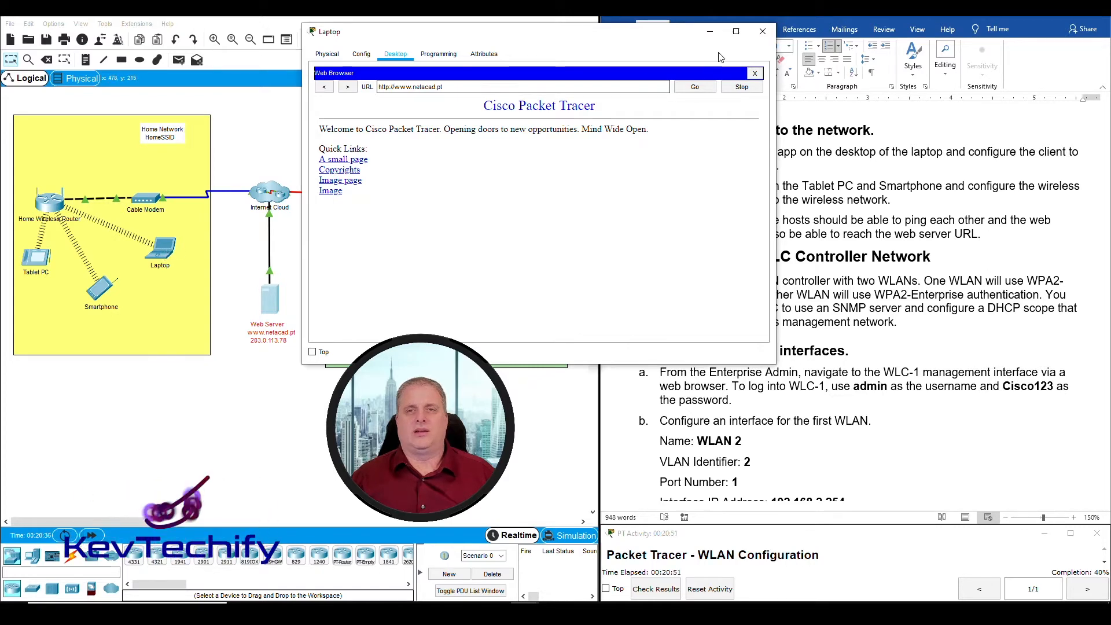
left_click(710, 31)
Open the smartphone's web browser and load the page at 203.0.113.78
left_click(106, 291)
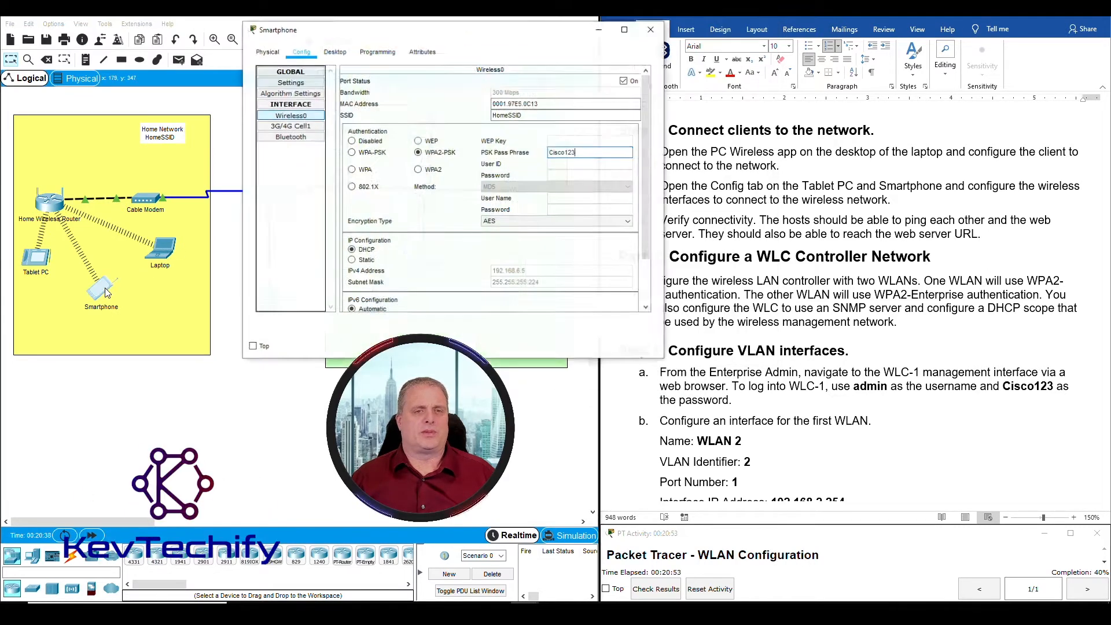
left_click(332, 43)
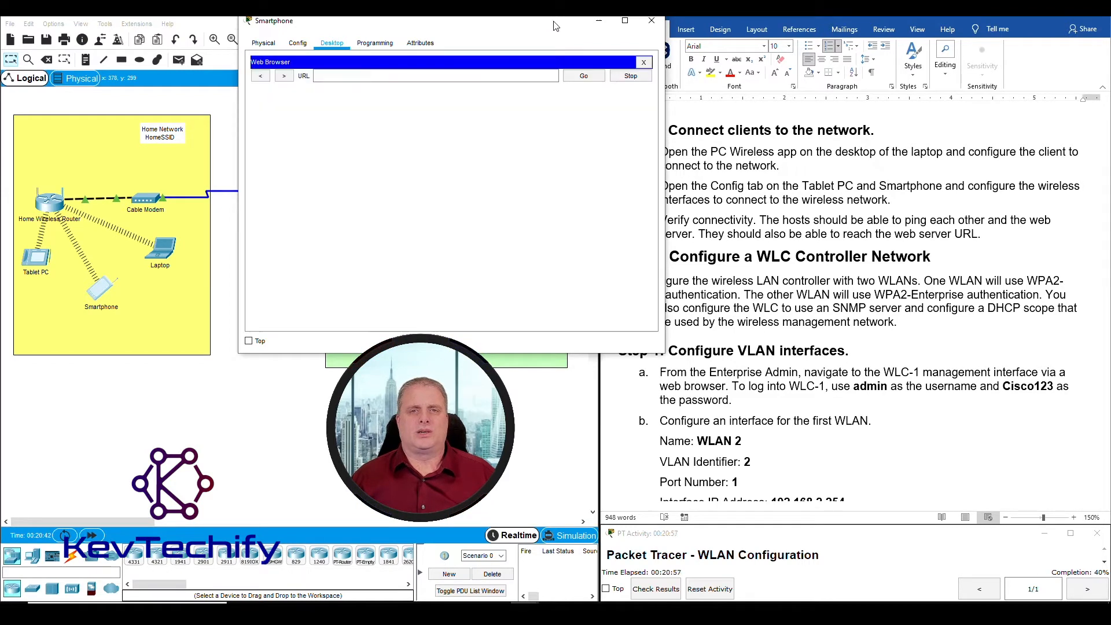
left_click_drag(556, 26, 490, 41)
left_click(401, 93)
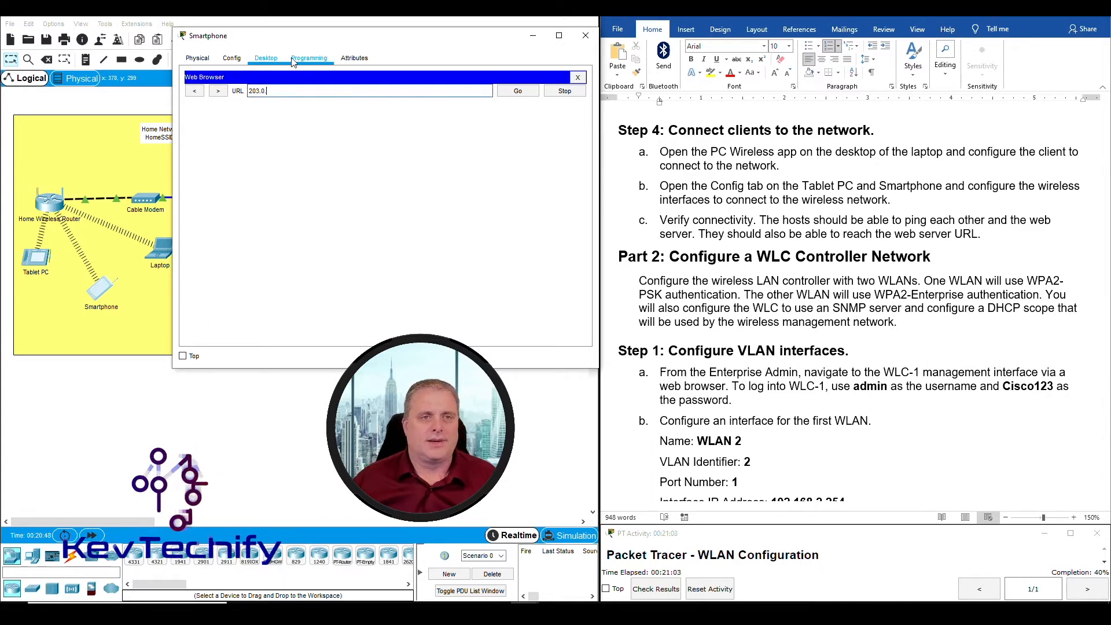
left_click_drag(309, 42, 446, 37)
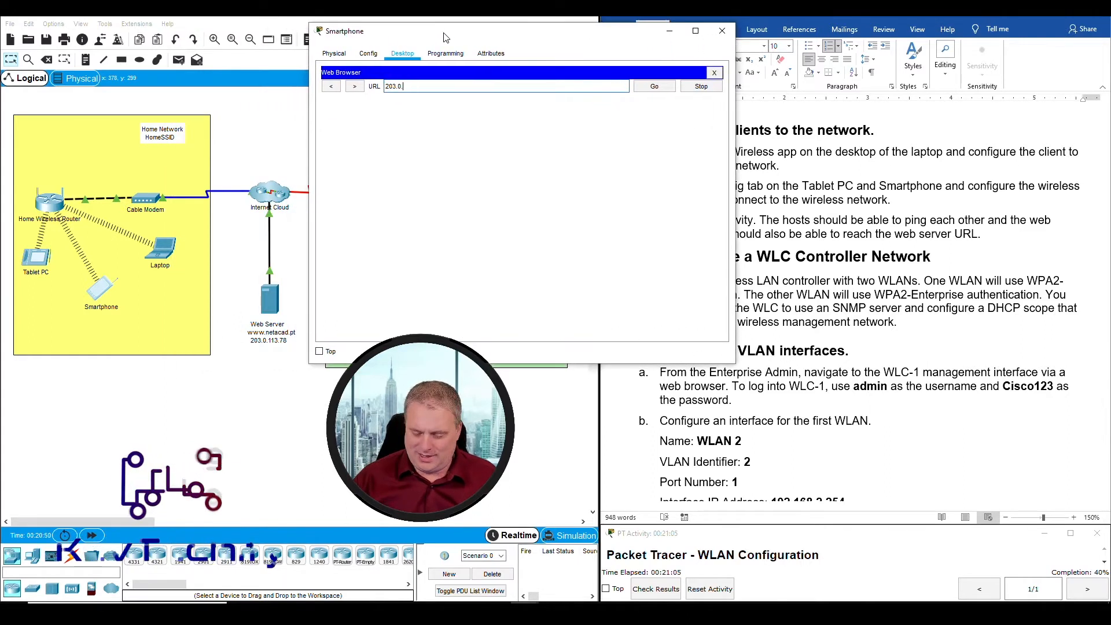
type("113.78")
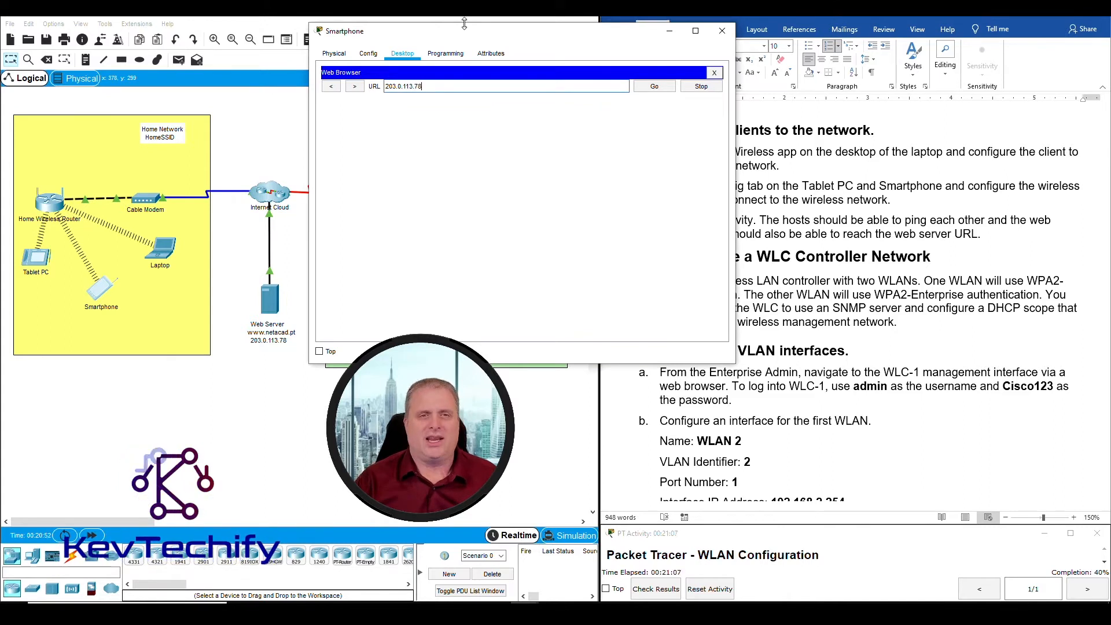
key("Return")
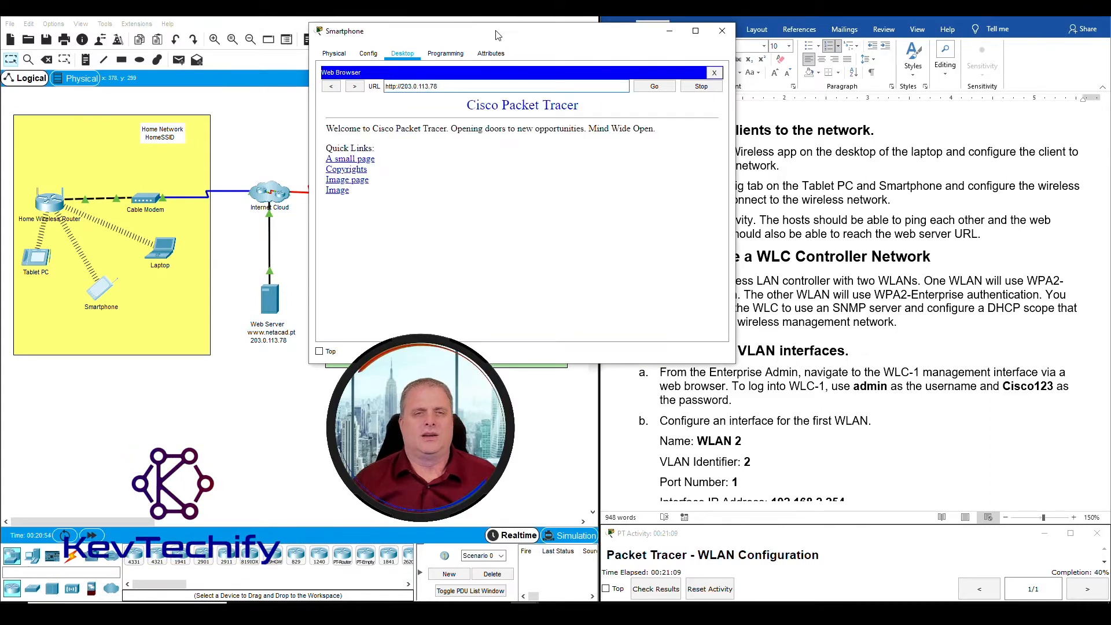
left_click_drag(482, 85, 349, 85)
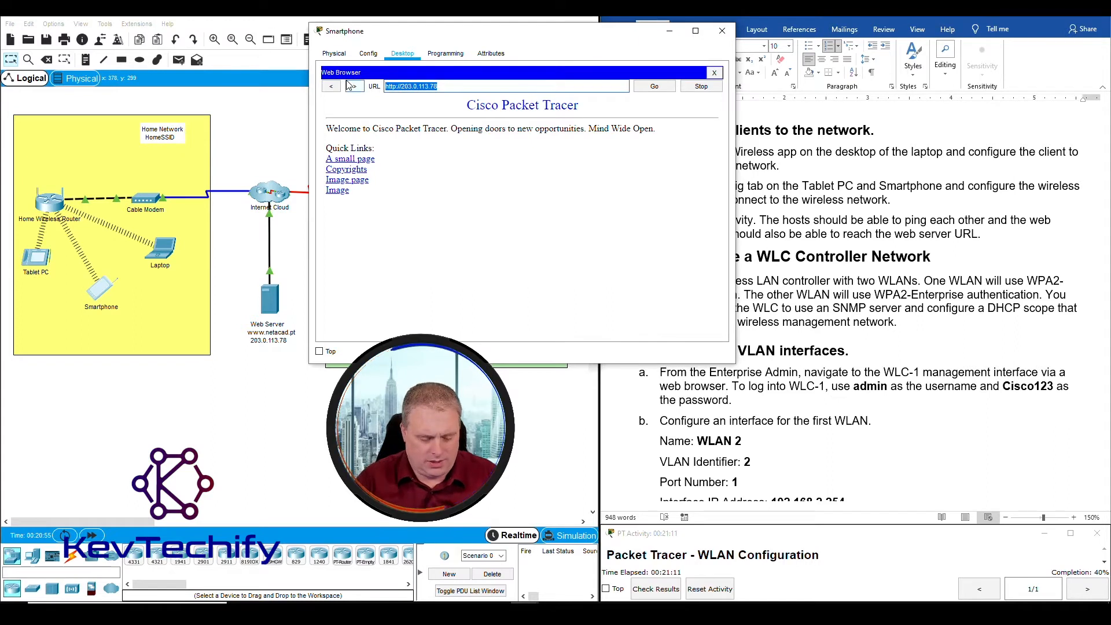
type("www.netacad.pt")
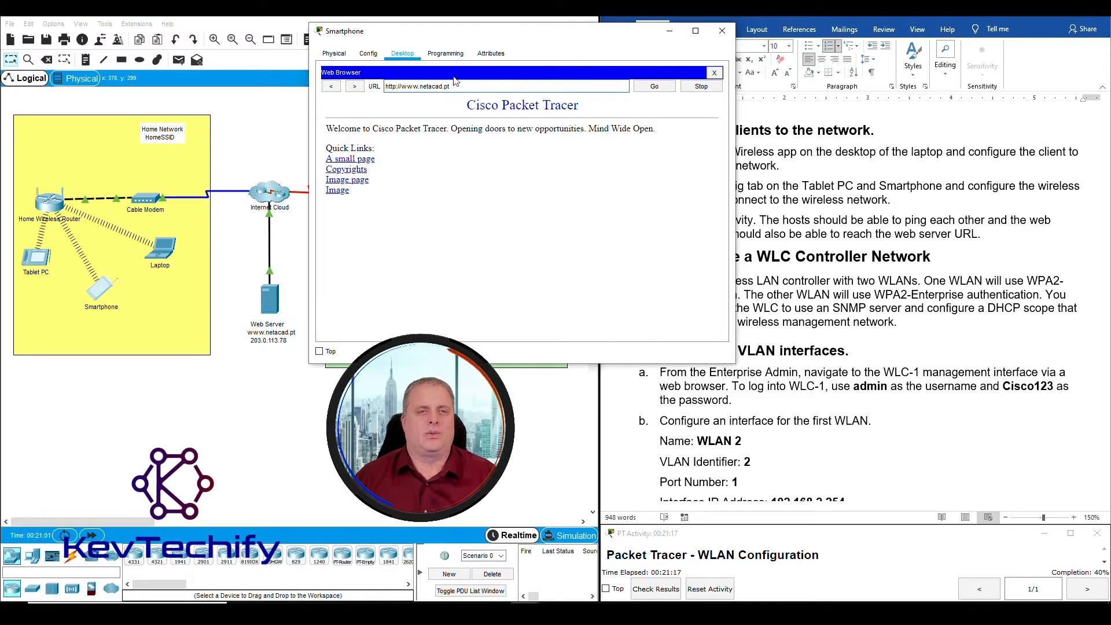
left_click(668, 36)
Open the Tablet PC's web browser and load the page at 203.0.113.78
left_click(36, 258)
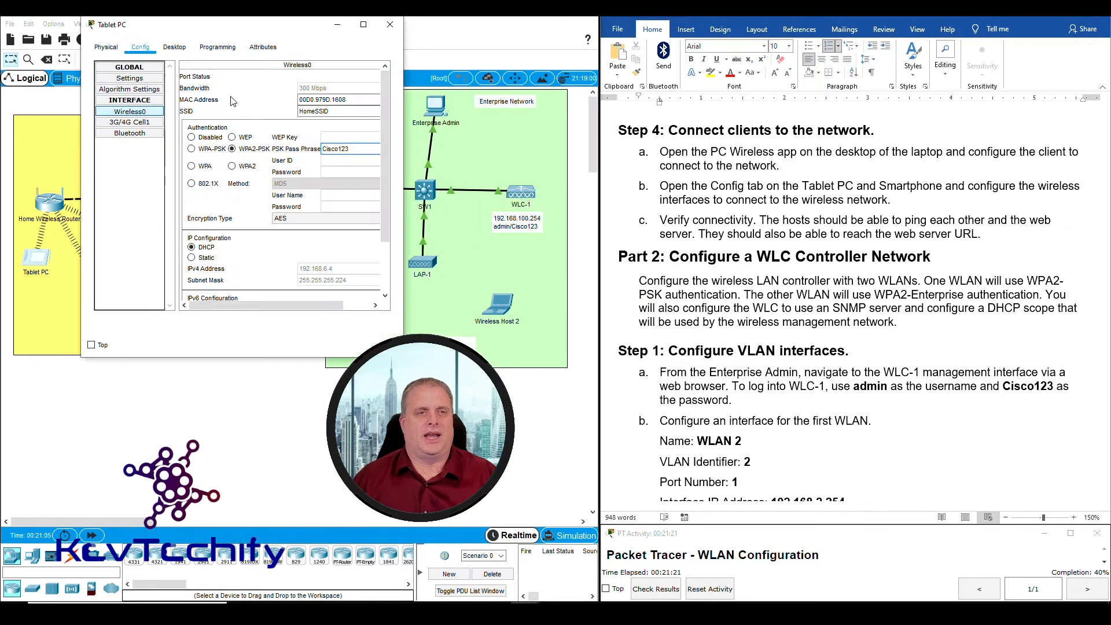
left_click(175, 47)
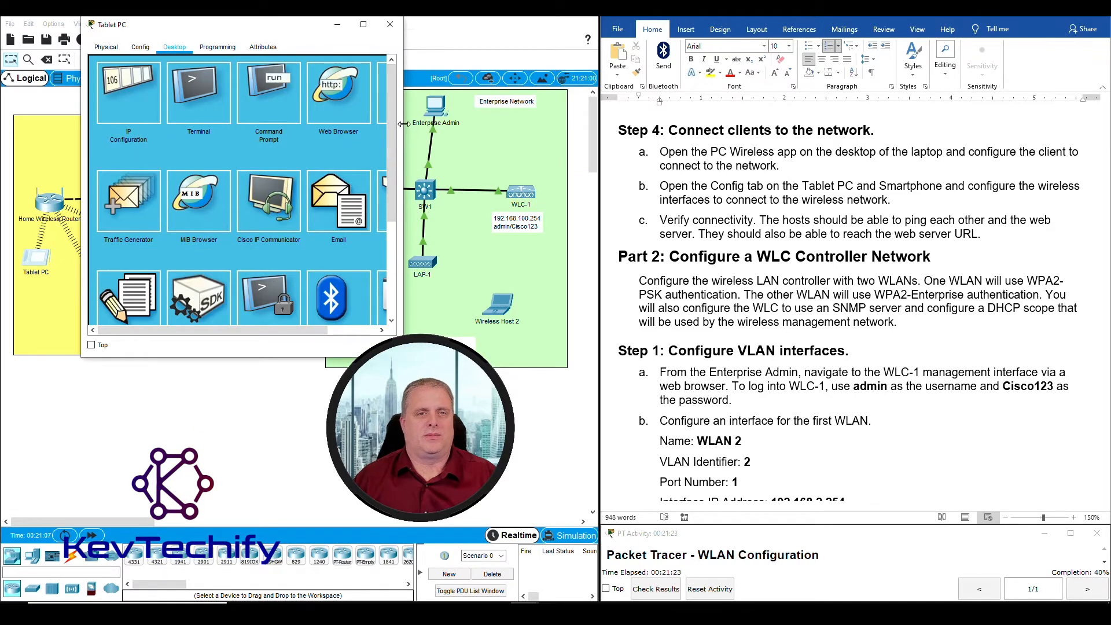
left_click_drag(404, 123, 498, 124)
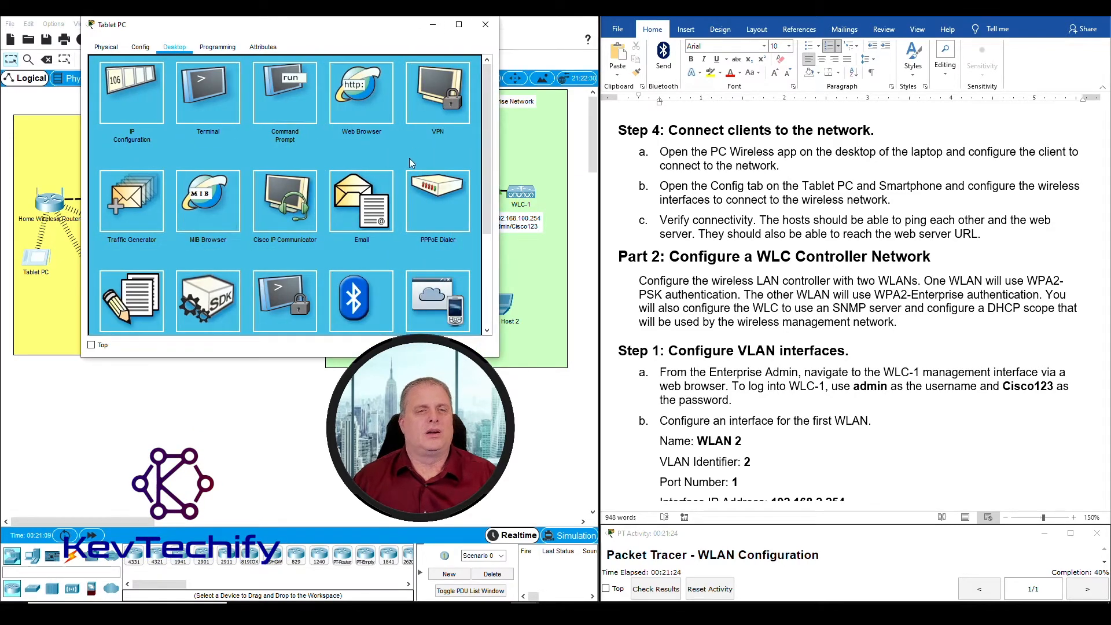
left_click_drag(353, 27, 583, 30)
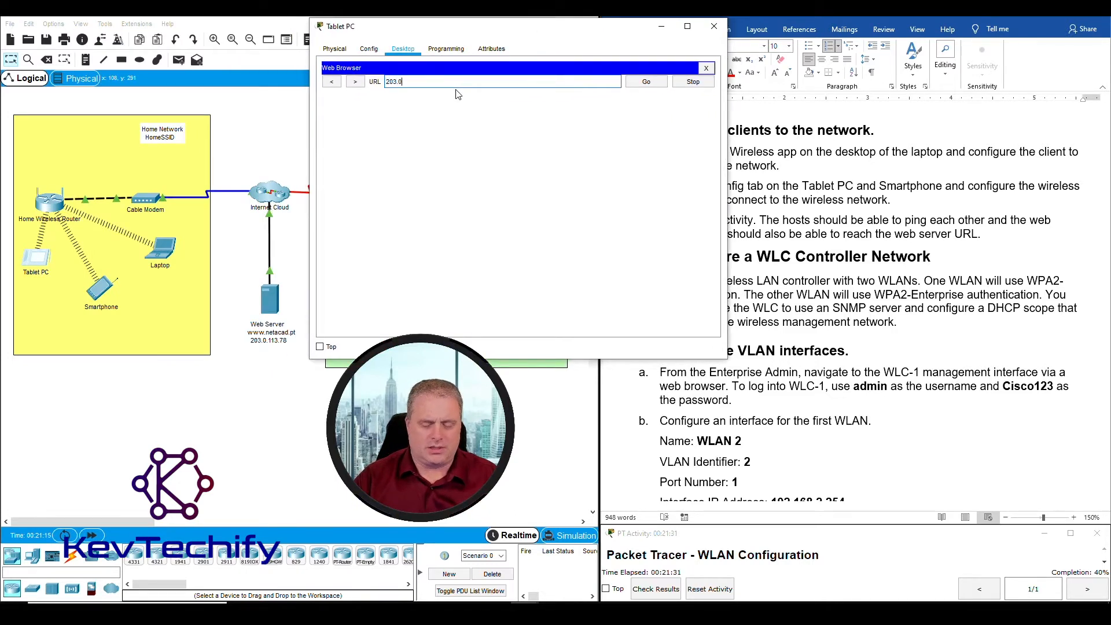
type("113")
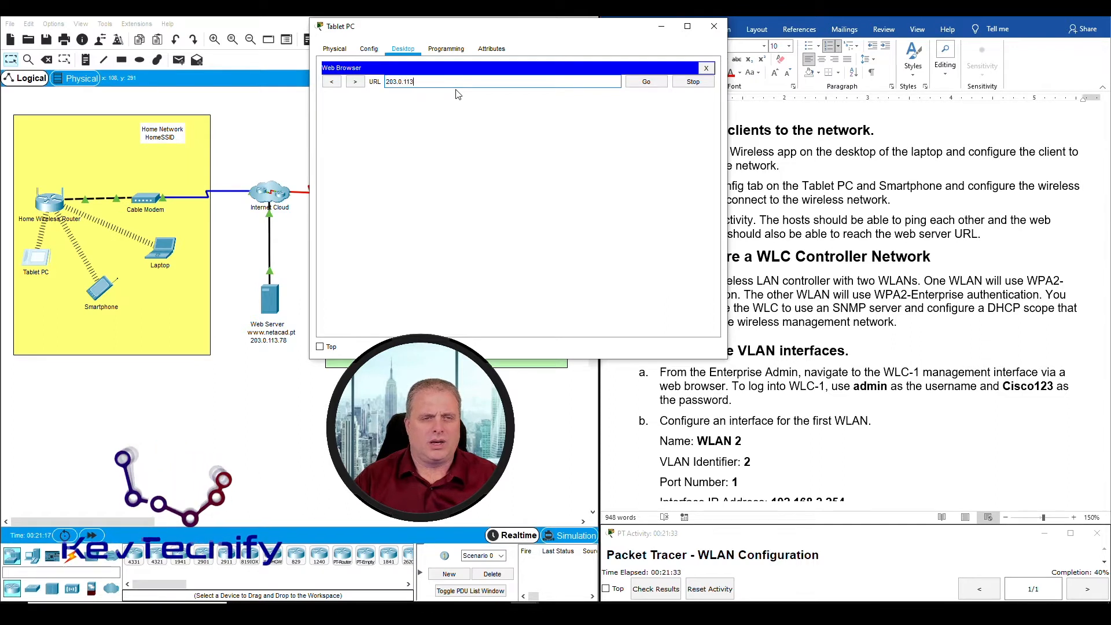
type(".78")
key("Return")
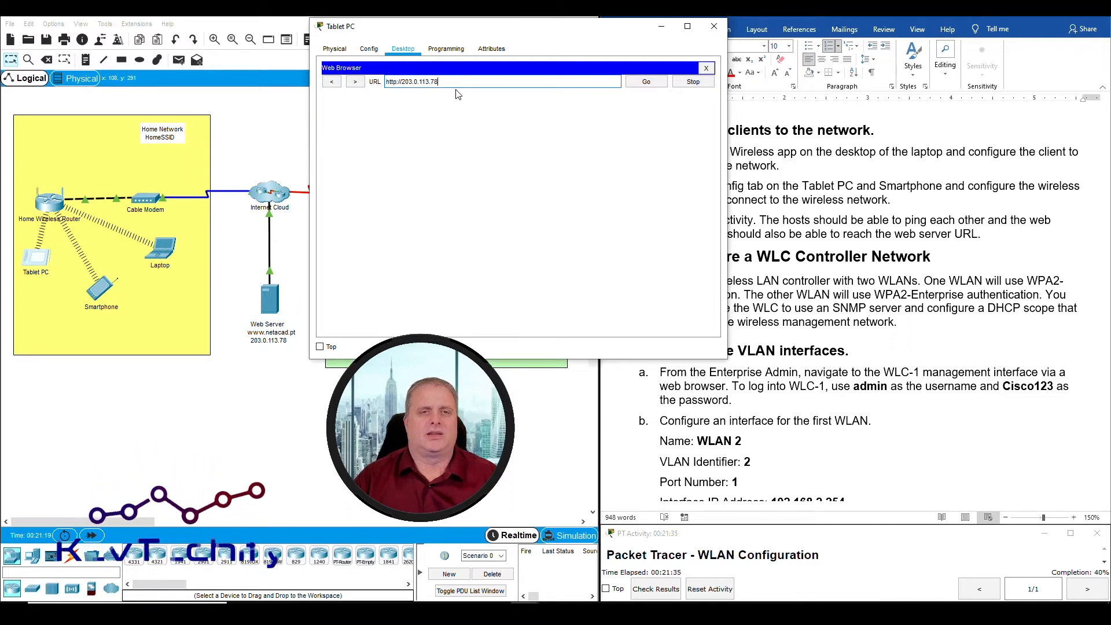
left_click_drag(463, 96, 465, 205)
left_click(465, 198)
left_click_drag(443, 86, 364, 92)
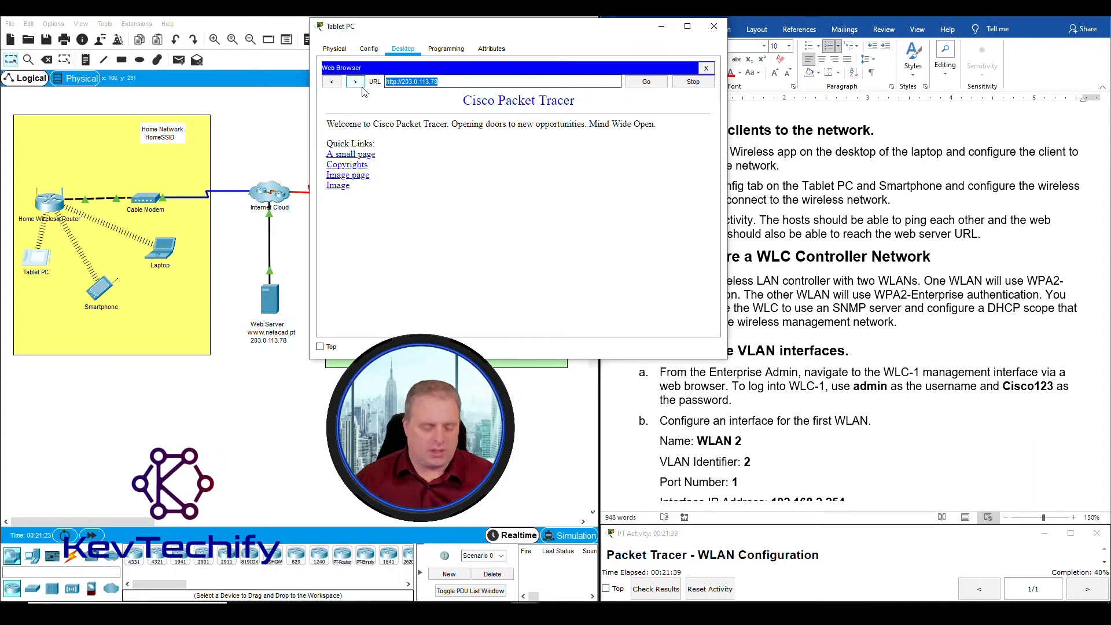
type("www.")
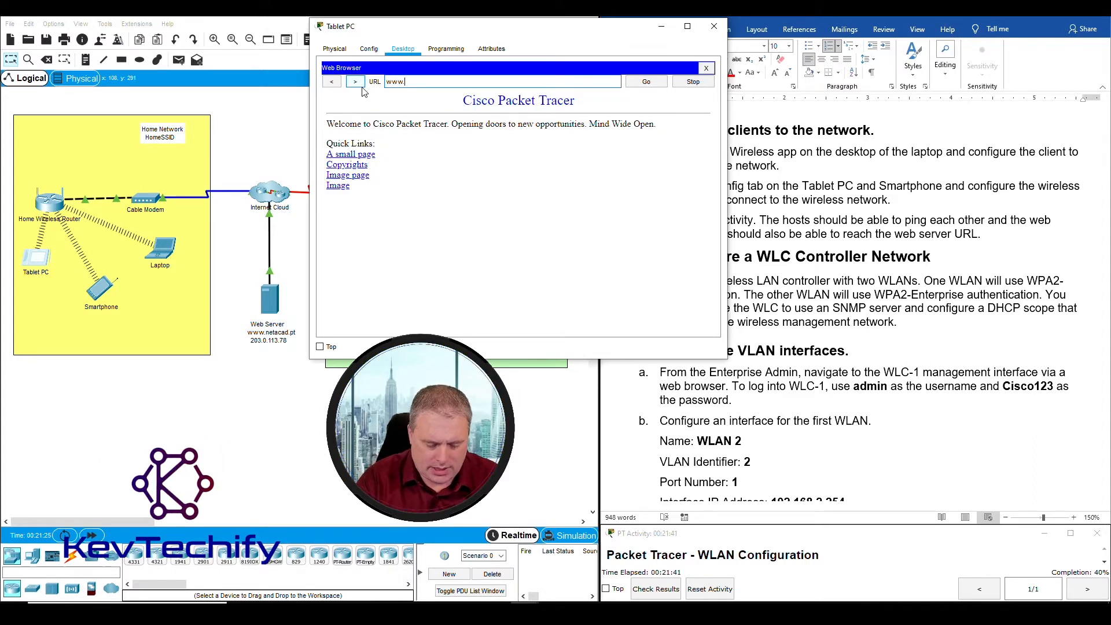
type("netacad.pt")
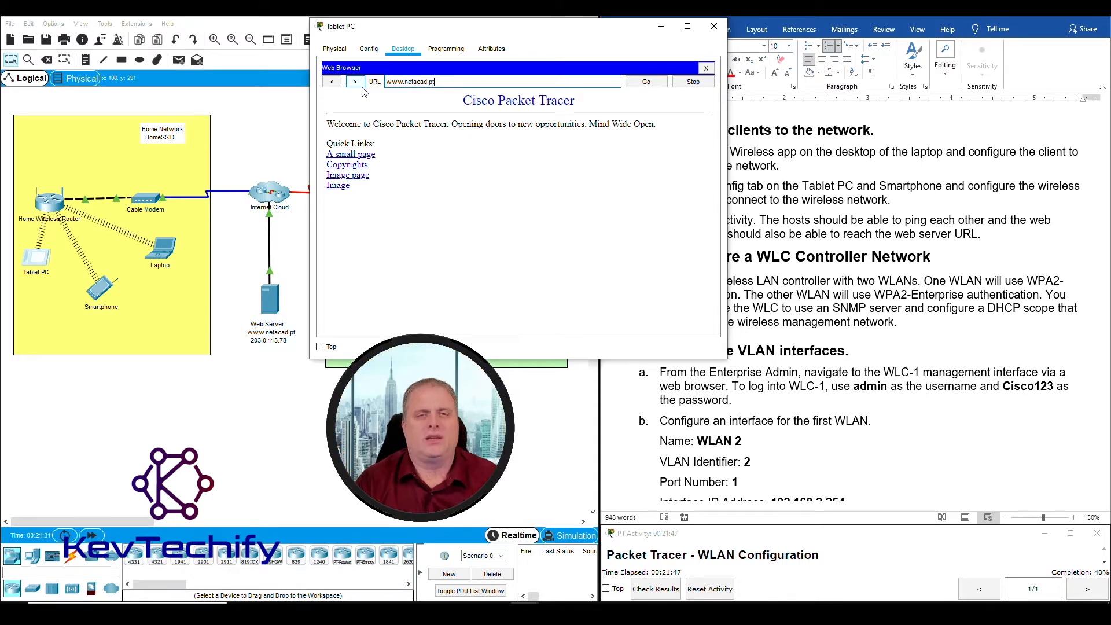
key("Return")
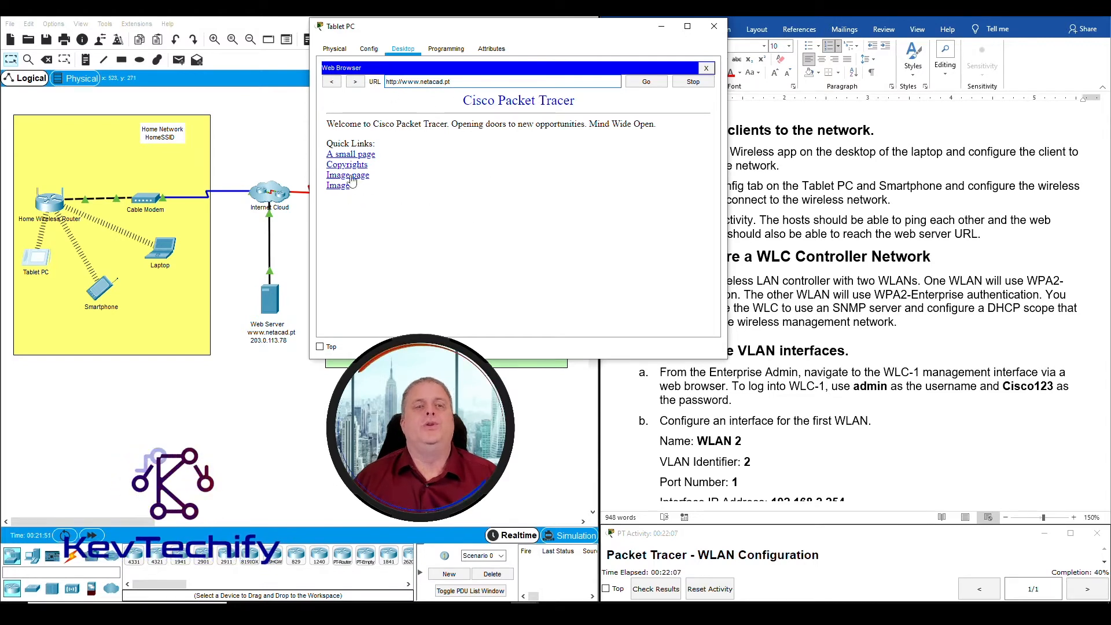
left_click_drag(457, 37, 298, 33)
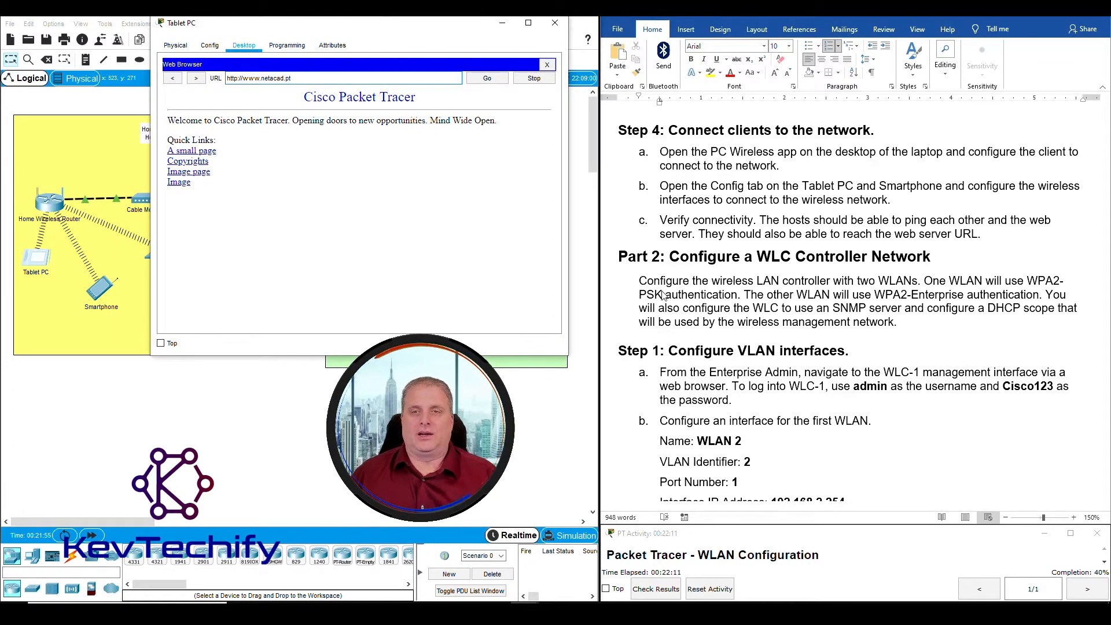
left_click(139, 145)
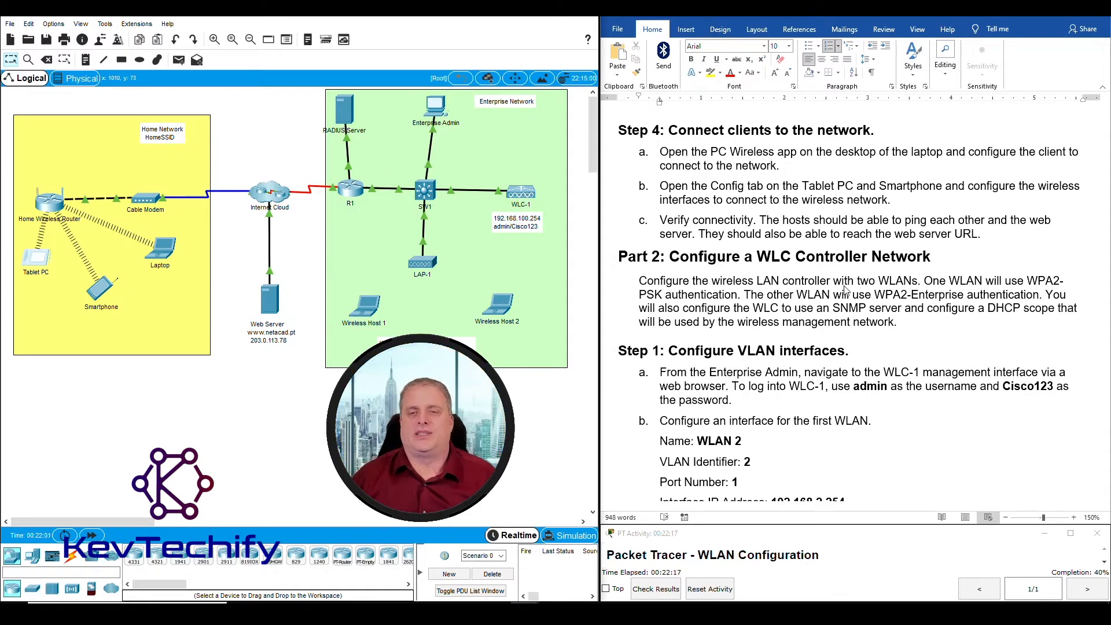
scroll(844, 289, "down", 3)
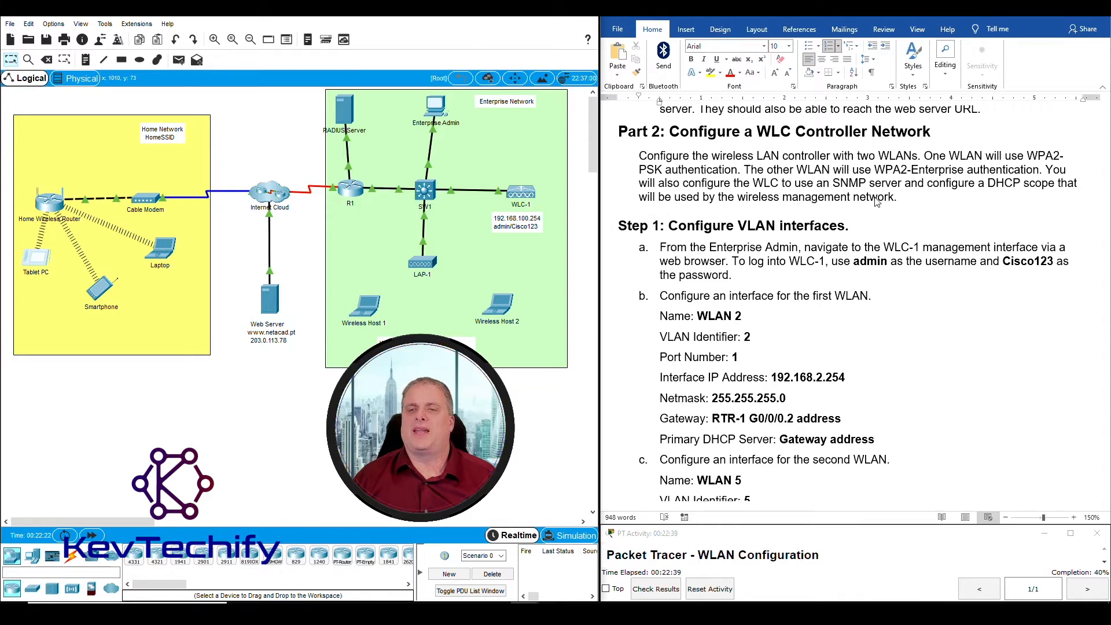
scroll(869, 229, "down", 3)
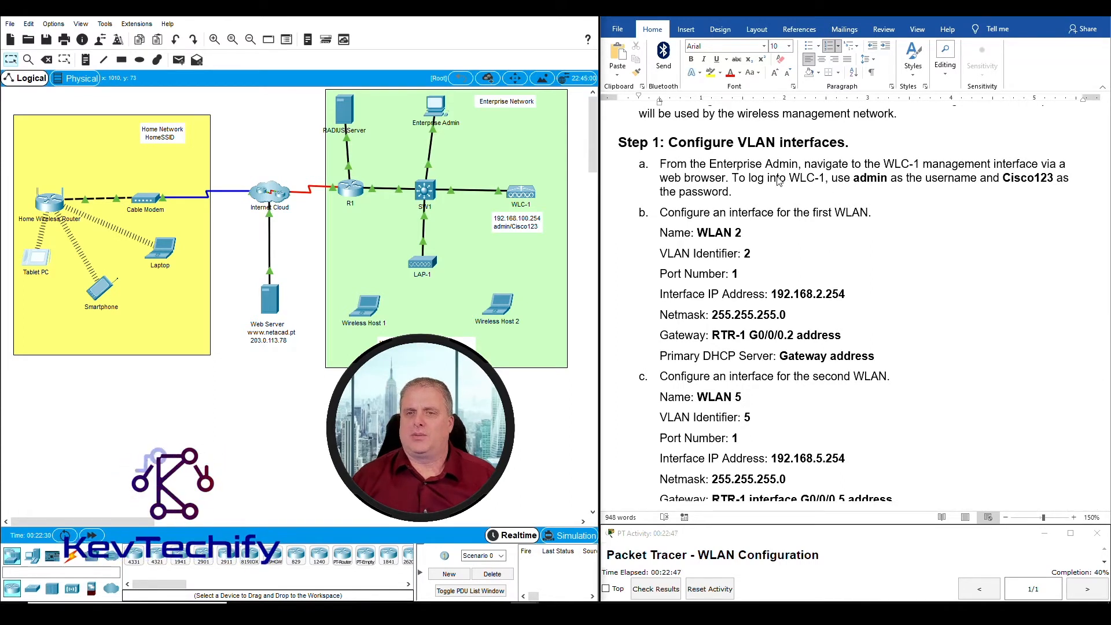
Open the Enterprise Admin's web browser, repositioning and widening its window
left_click(438, 112)
left_click_drag(466, 116, 156, 33)
left_click(119, 49)
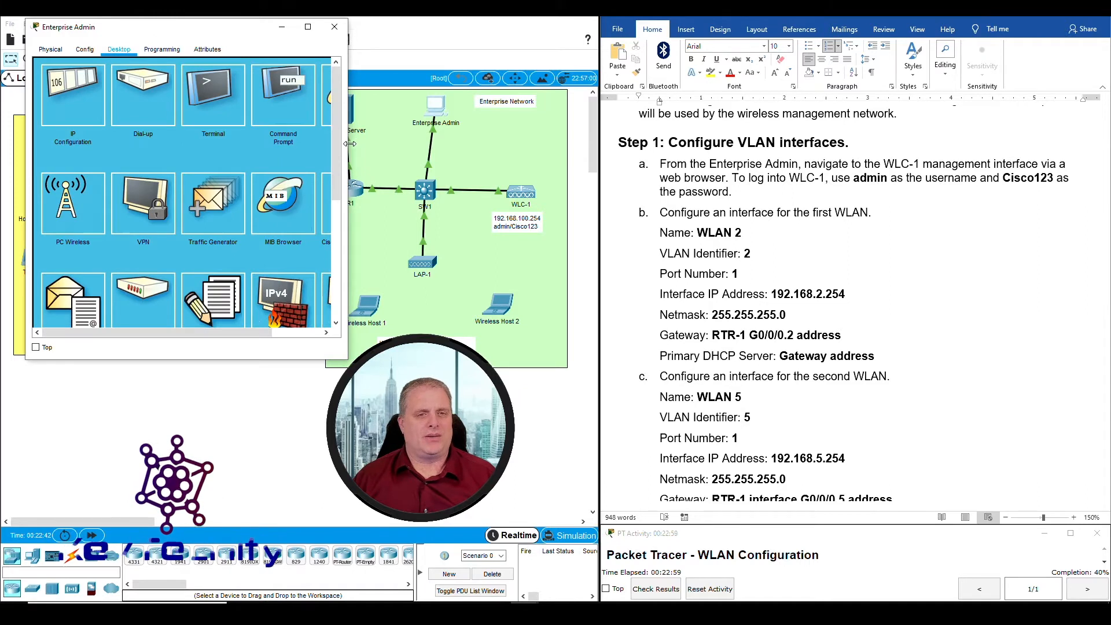
left_click_drag(350, 144, 478, 142)
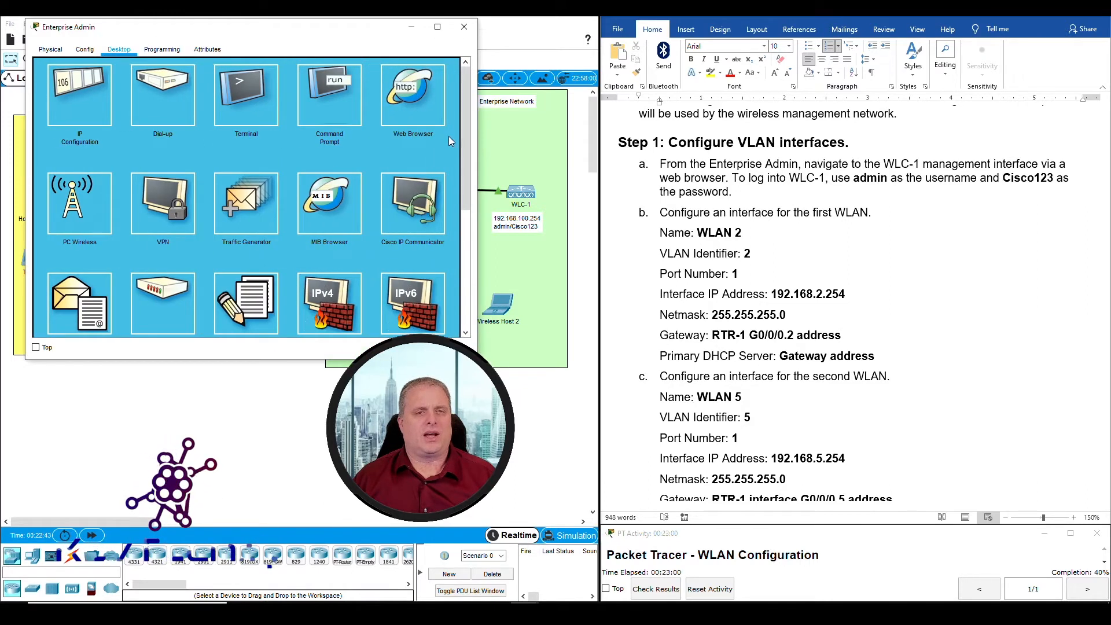
left_click(404, 100)
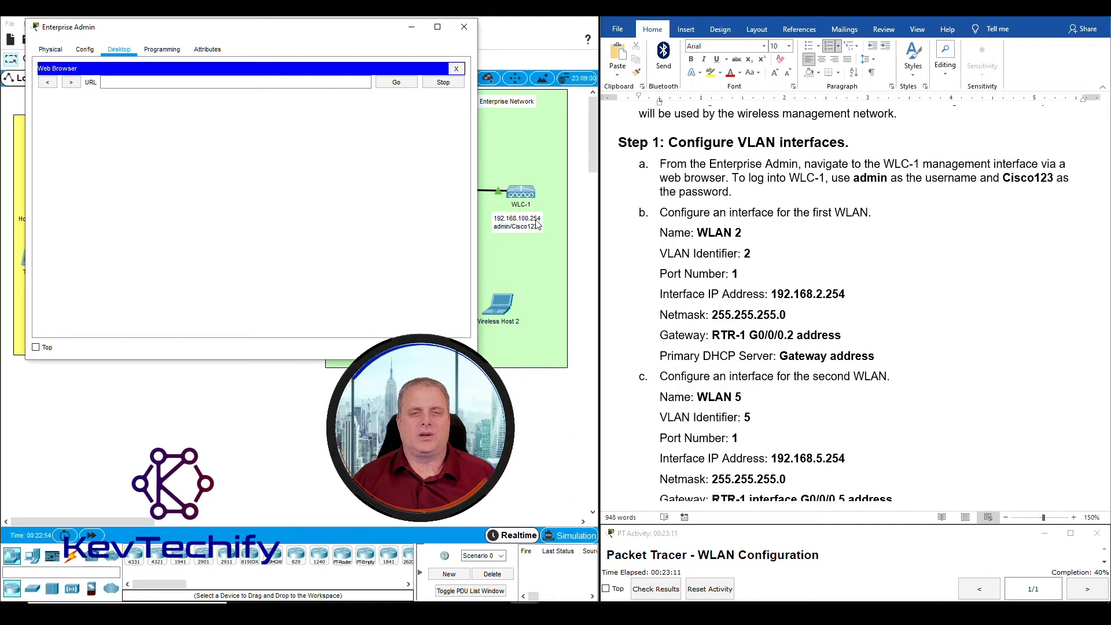
mouse_move(376, 28)
left_mouse_down()
mouse_move(351, 23)
mouse_move(362, 27)
left_mouse_up()
left_click(272, 81)
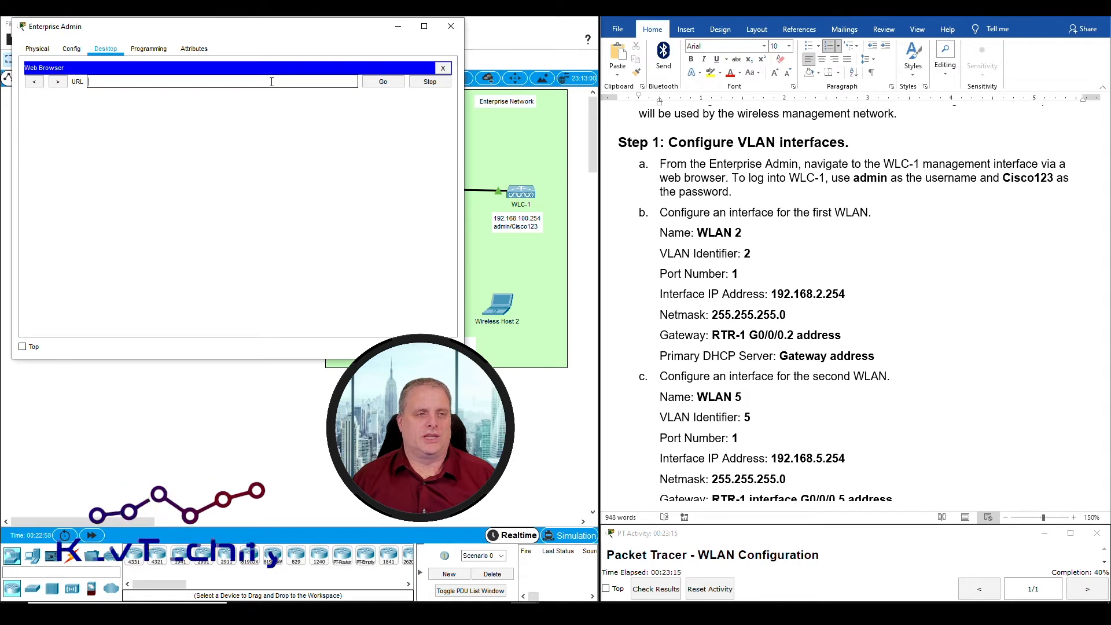
type("192.168.100.254")
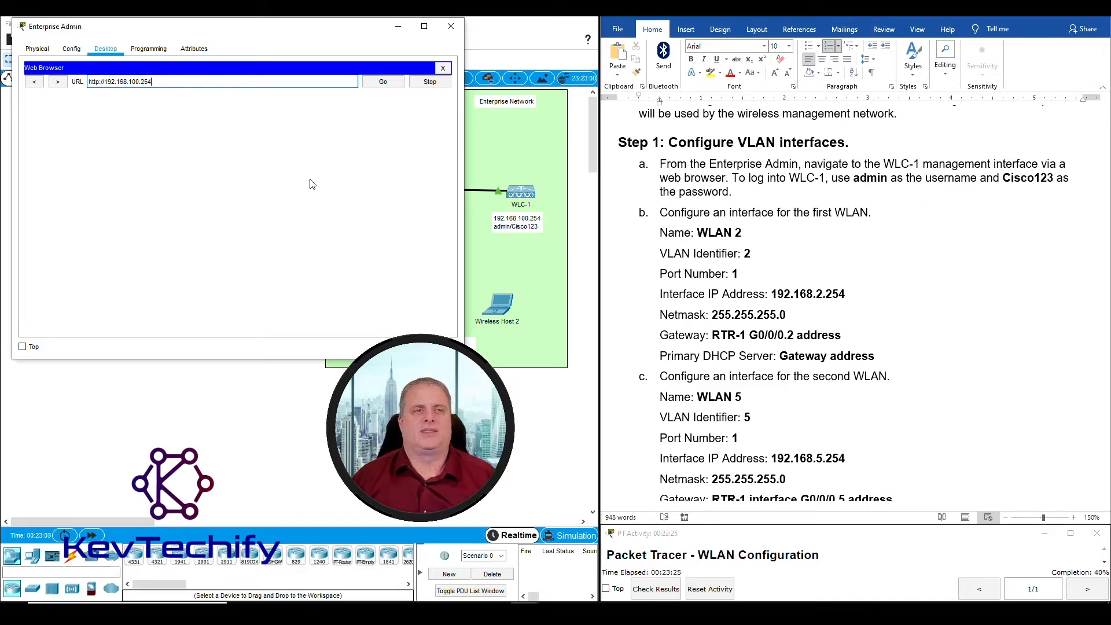
left_click(100, 82)
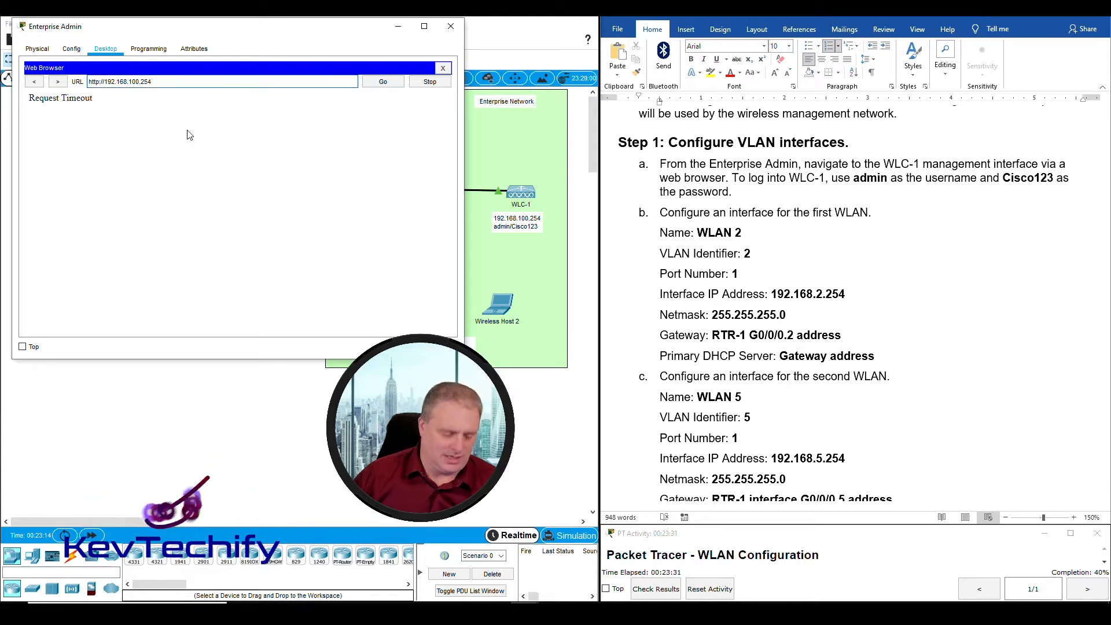
type("s")
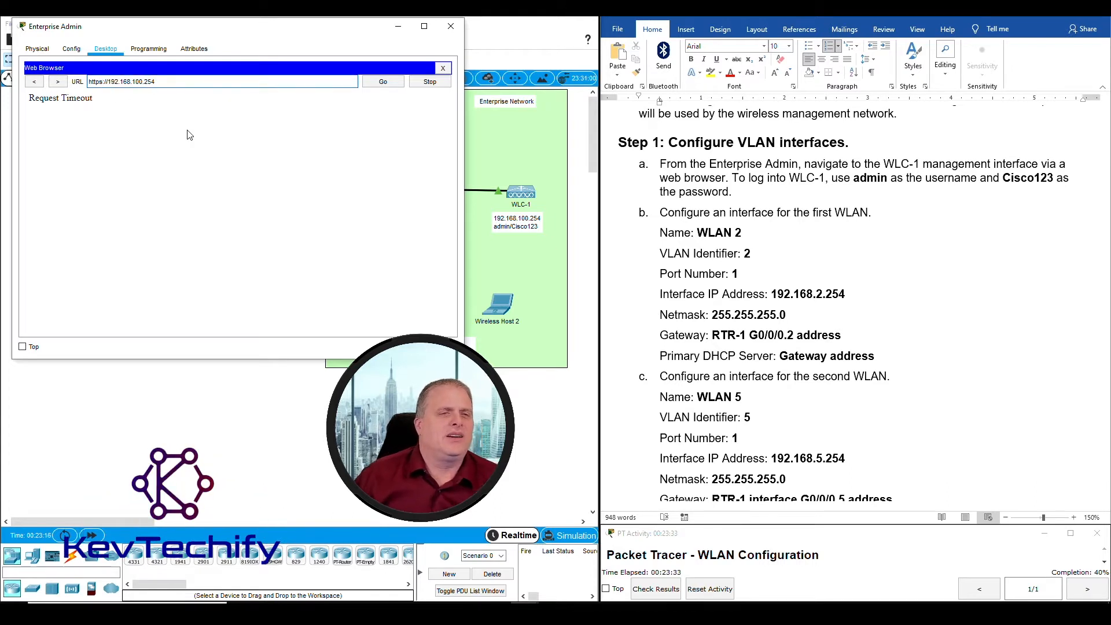
left_click(384, 83)
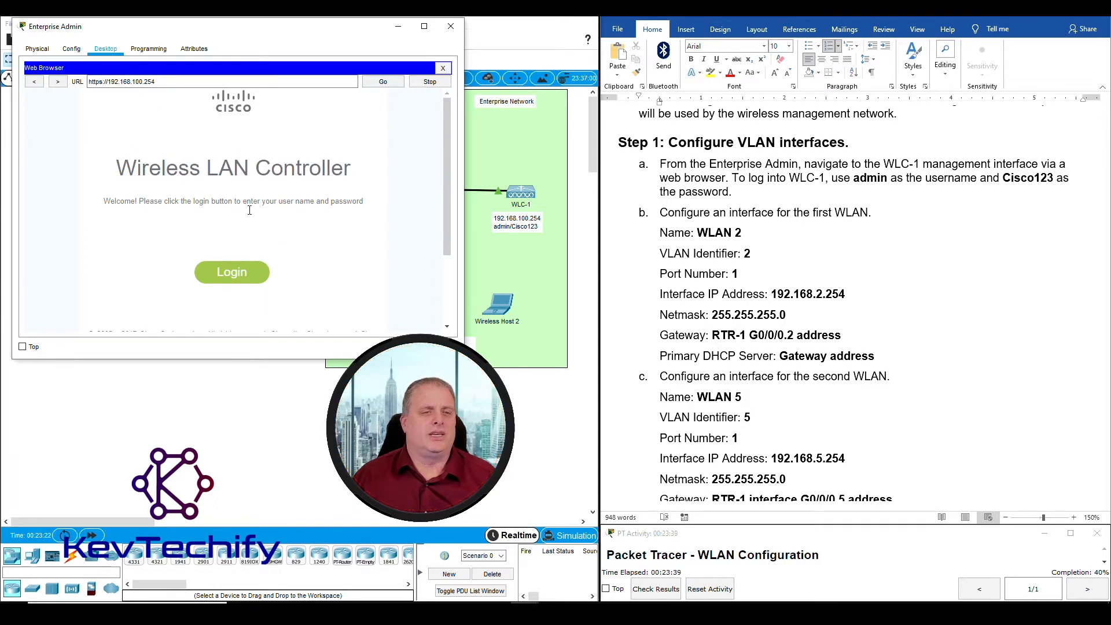
left_click(228, 277)
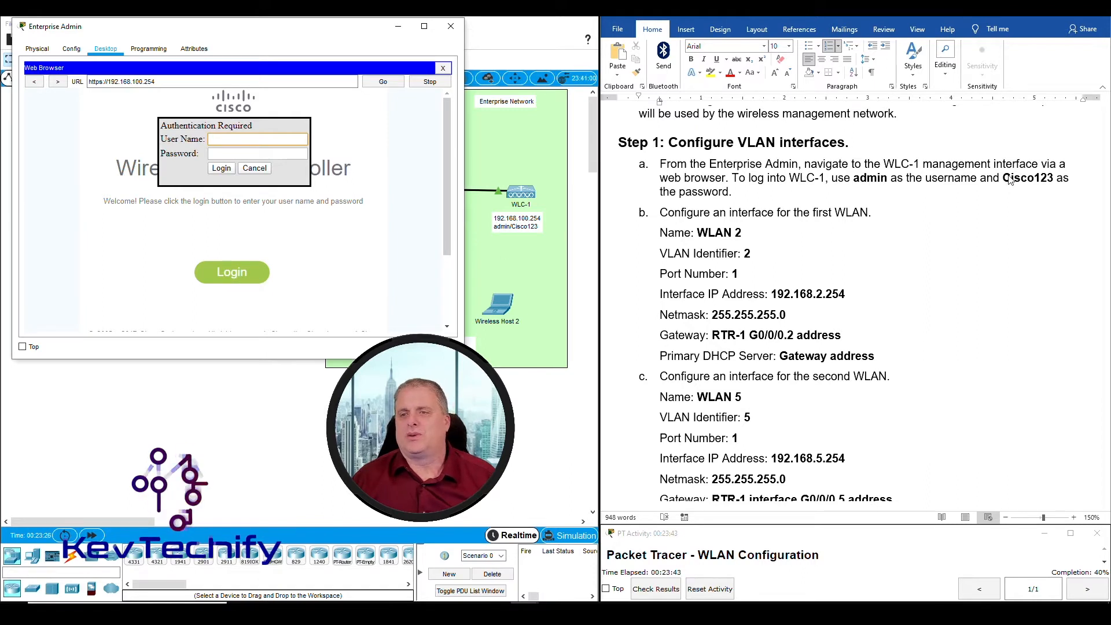
left_click_drag(853, 178, 1036, 181)
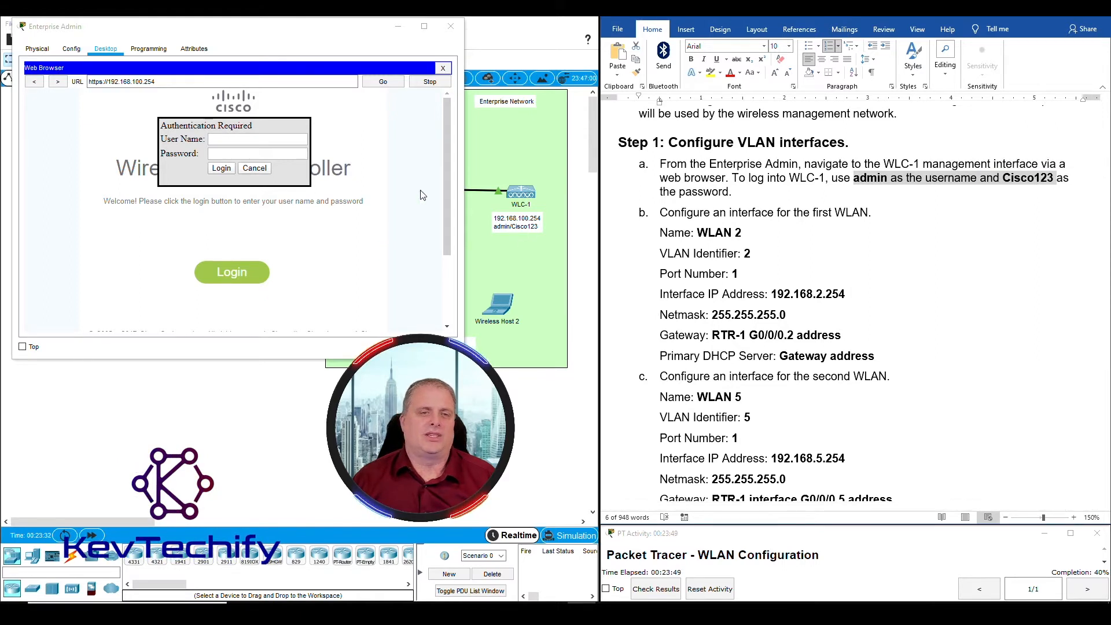
left_click(229, 141)
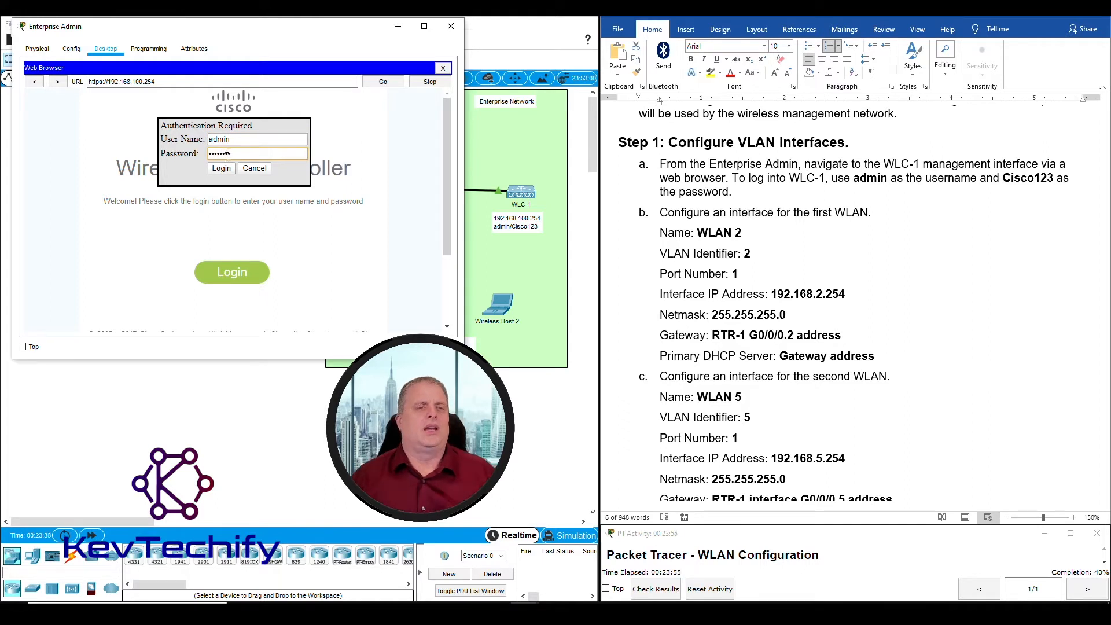
Log in to WLC-1 with the admin credentials and widen the window for the Monitor Summary page
left_click(231, 168)
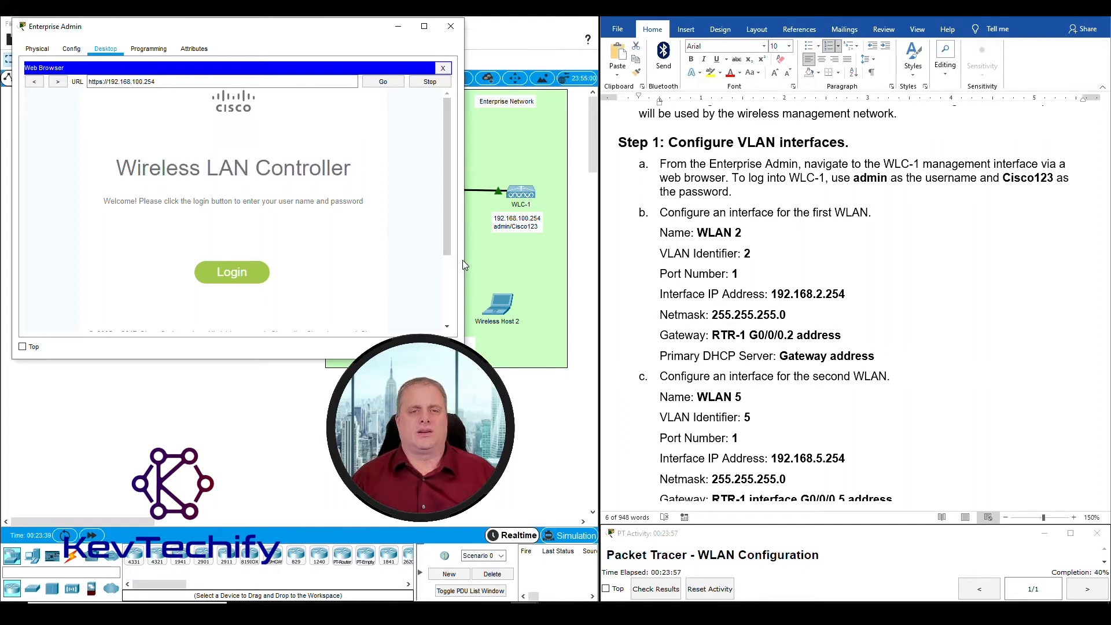
left_click_drag(463, 265, 564, 256)
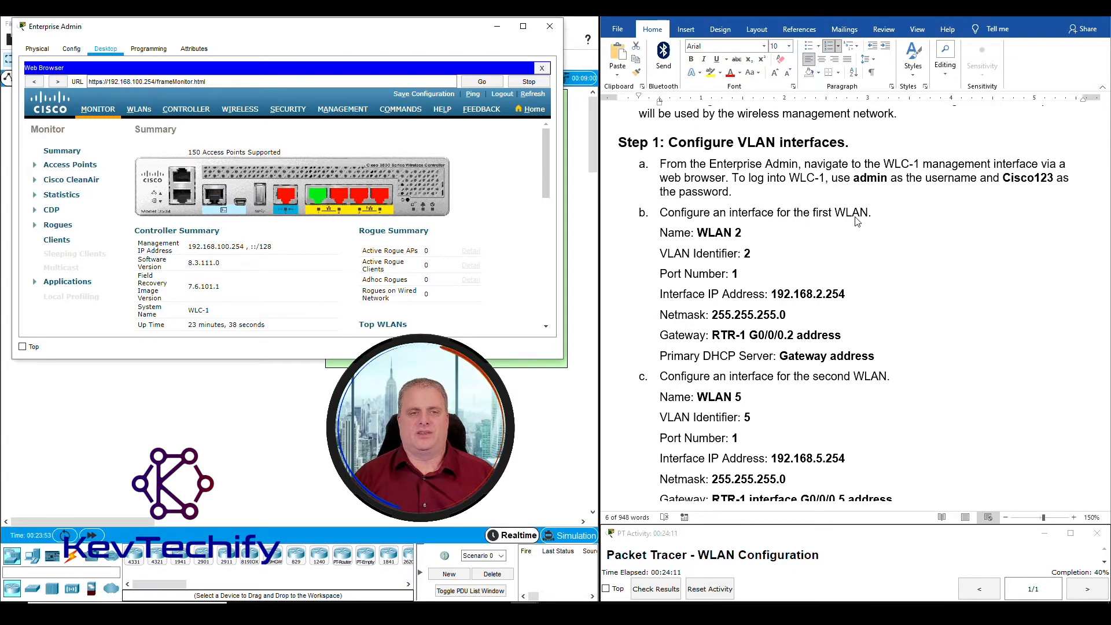
Go to CONTROLLER > Interfaces and start a New interface
left_click(180, 112)
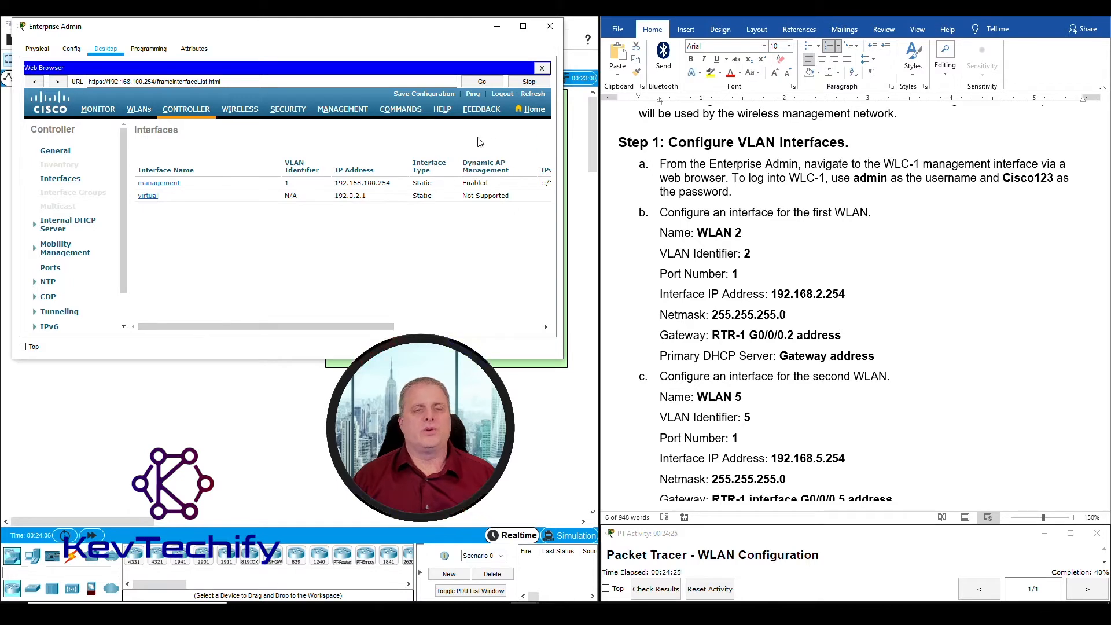
left_click_drag(343, 327, 550, 329)
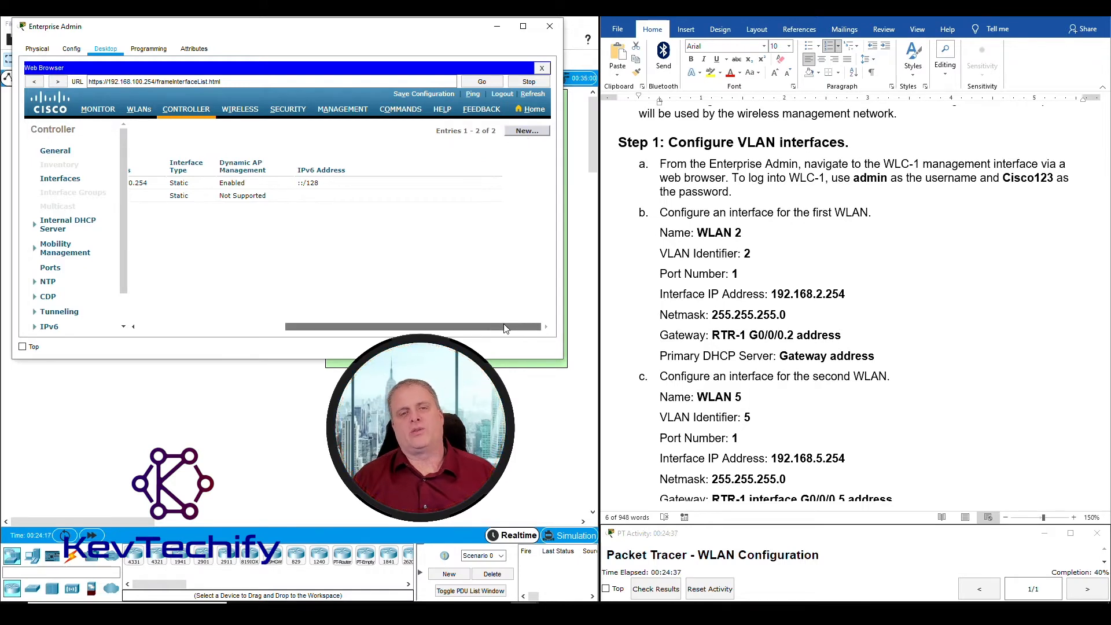
left_click(526, 132)
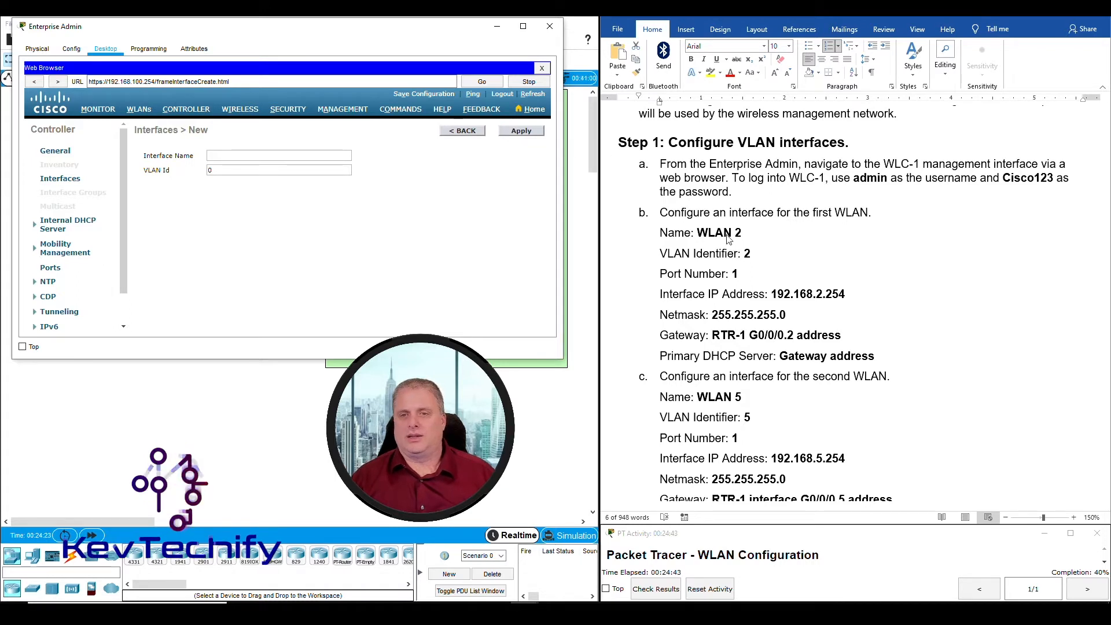
Create interface 'WLAN 2' with VLAN Id 2 and apply it
left_click_drag(854, 178, 1054, 177)
left_click_drag(663, 232, 745, 231)
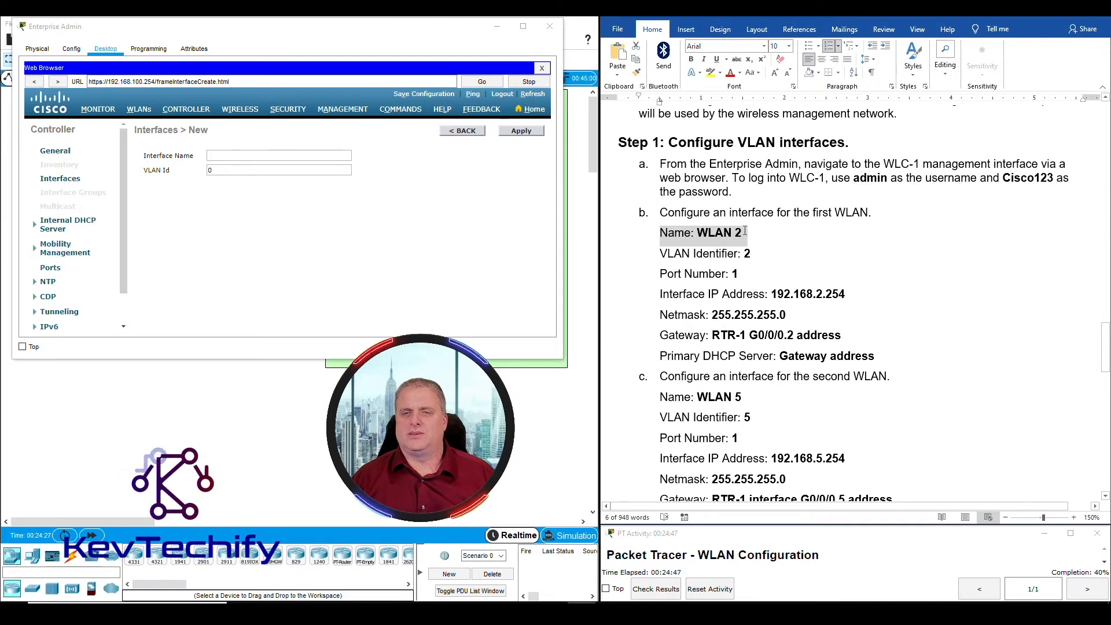
left_click(732, 233)
left_click(267, 153)
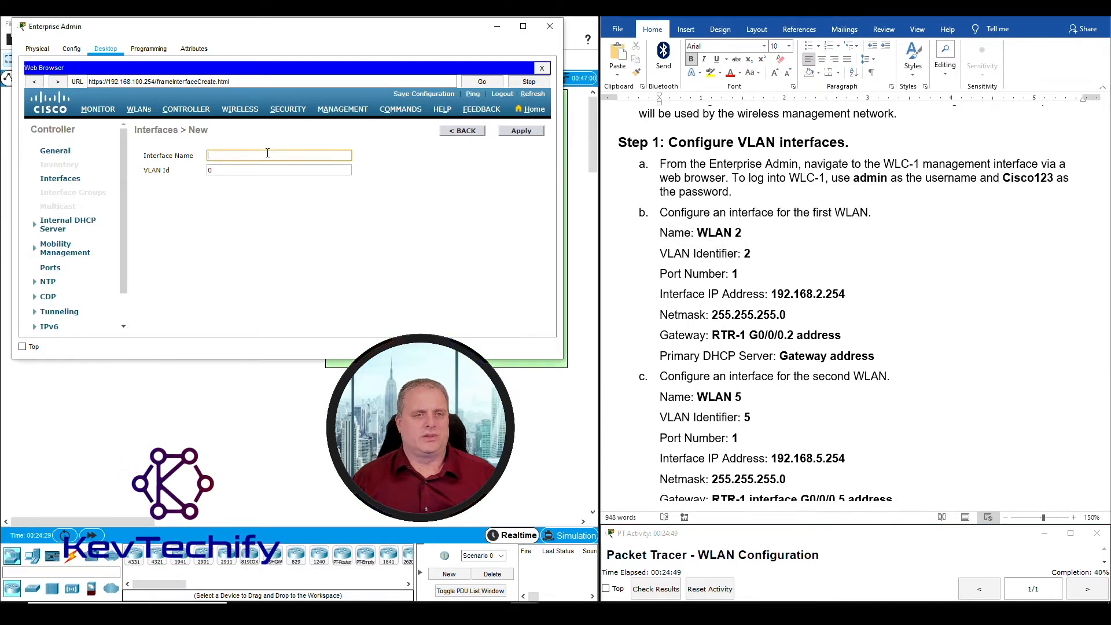
type("WLAN 2")
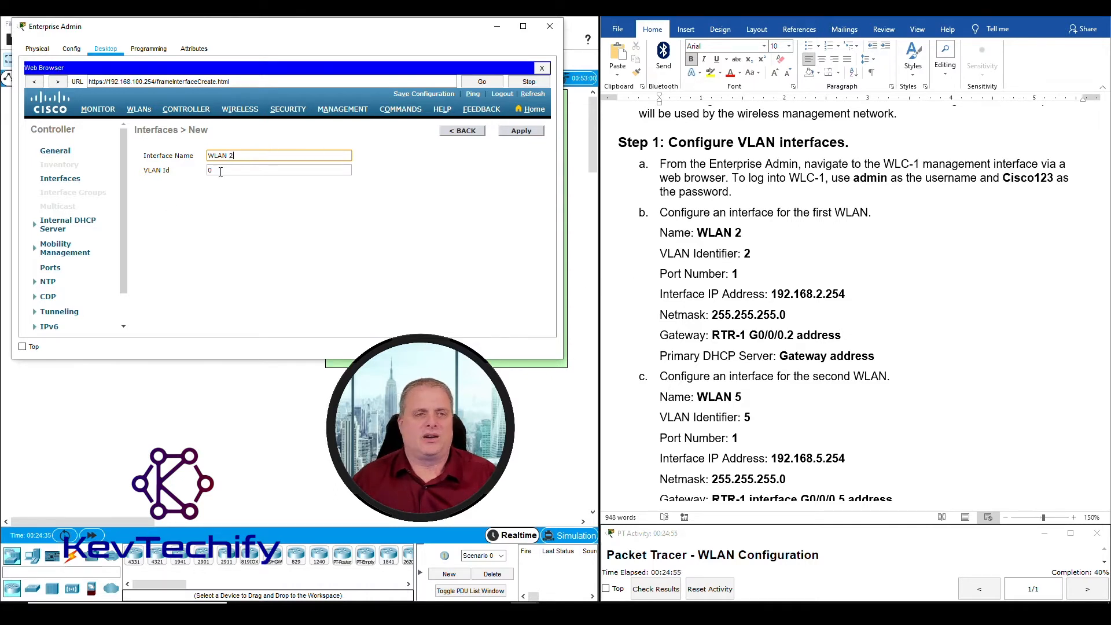
key("Tab")
type("2")
left_click(330, 213)
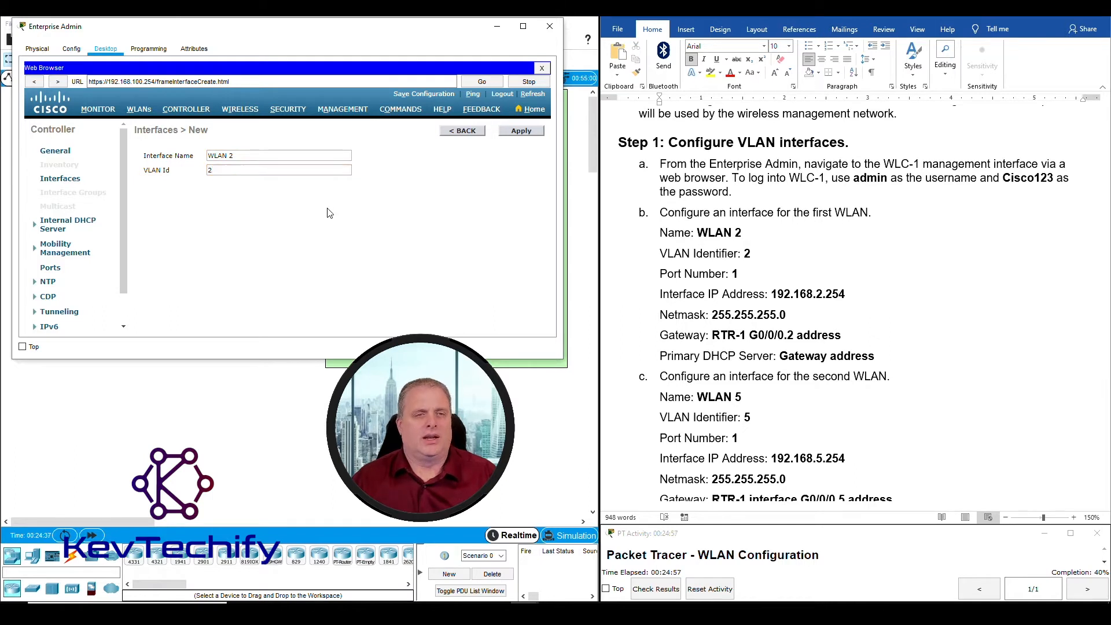
left_click(521, 131)
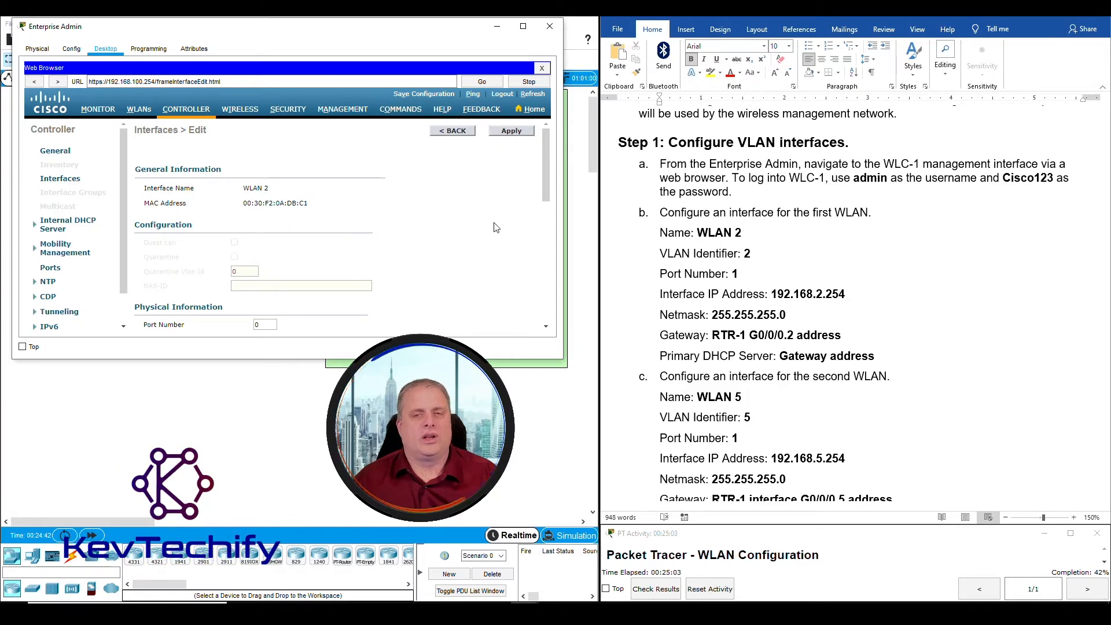
Set the WLAN 2 interface's port number to 1
left_click(733, 233)
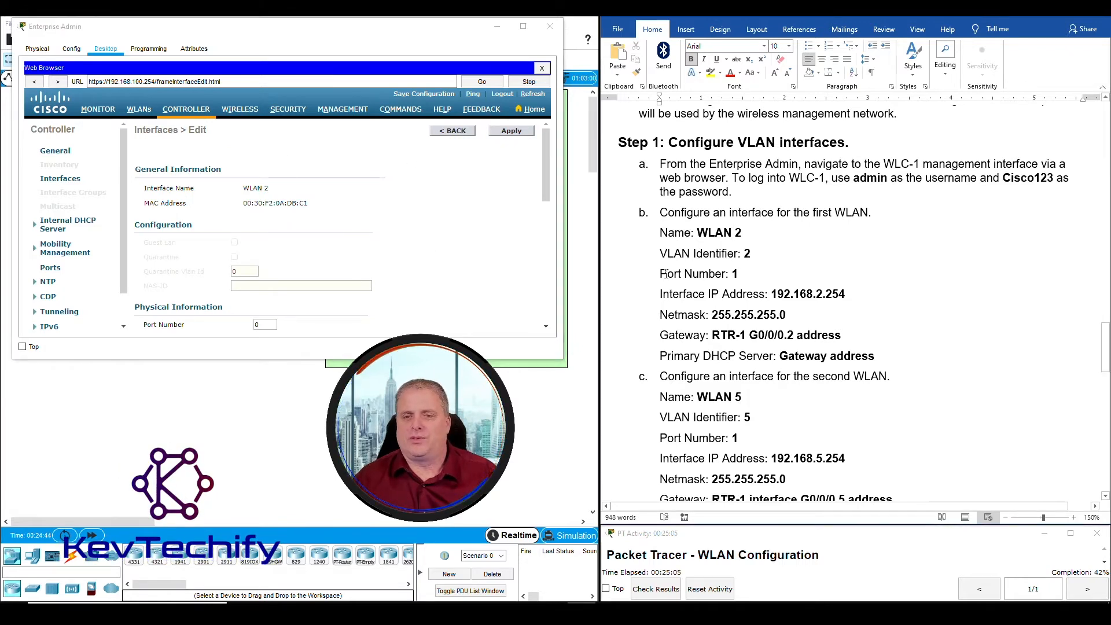
left_click(336, 272)
scroll(336, 272, "down", 3)
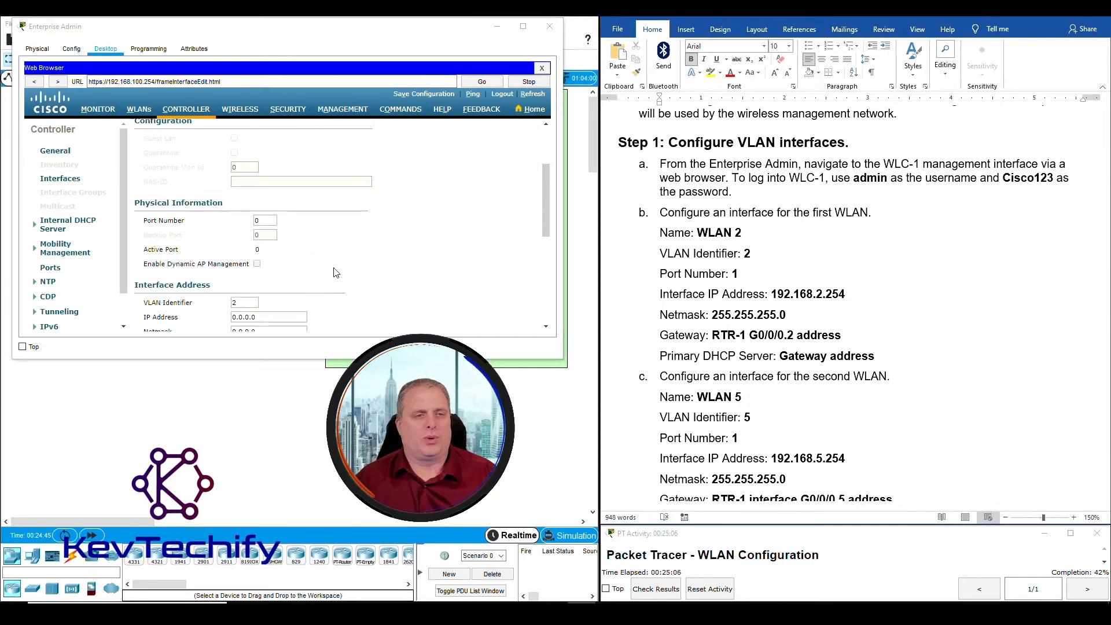
double_click(268, 220)
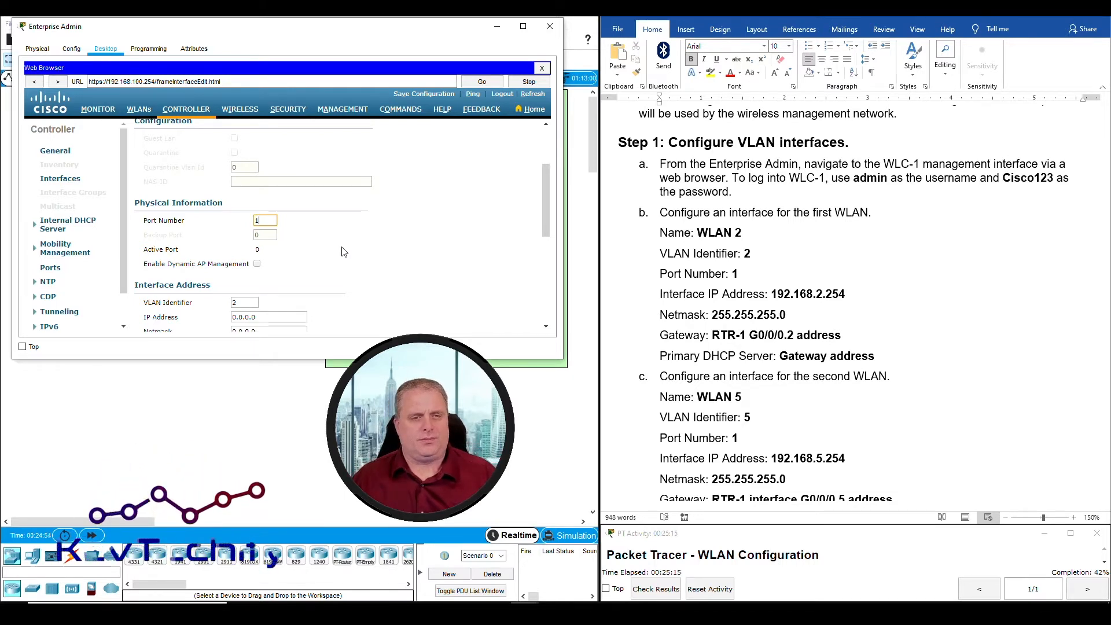
scroll(347, 253, "down", 1)
Look up the IP address, netmask and gateway values in the lab instructions
left_click(703, 281)
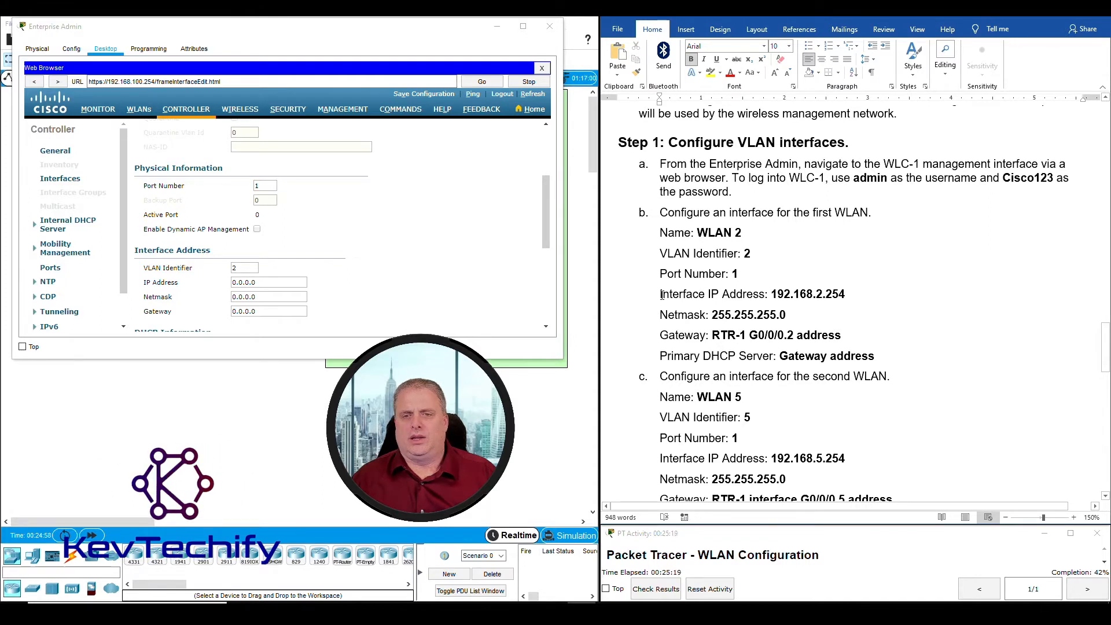
left_click_drag(661, 295, 833, 317)
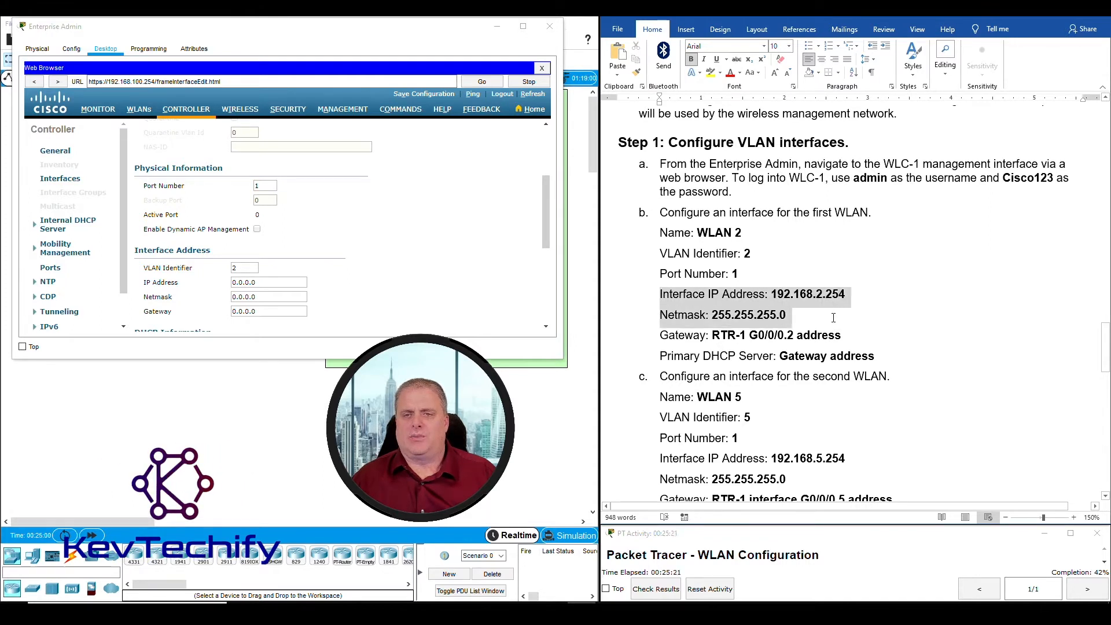
left_click(677, 336)
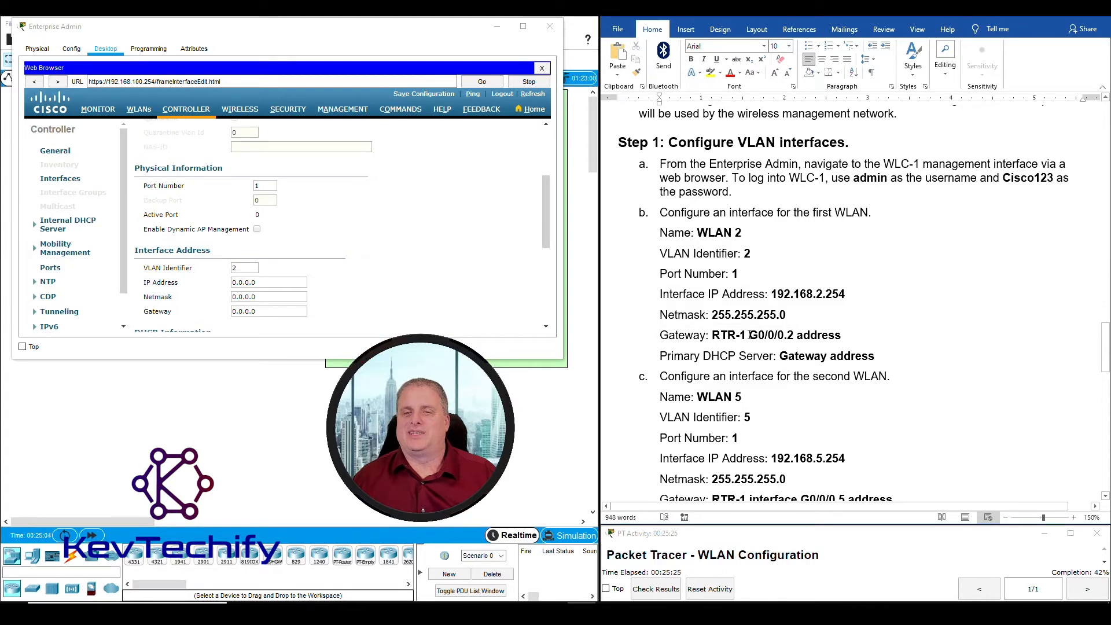
left_click_drag(715, 336, 841, 335)
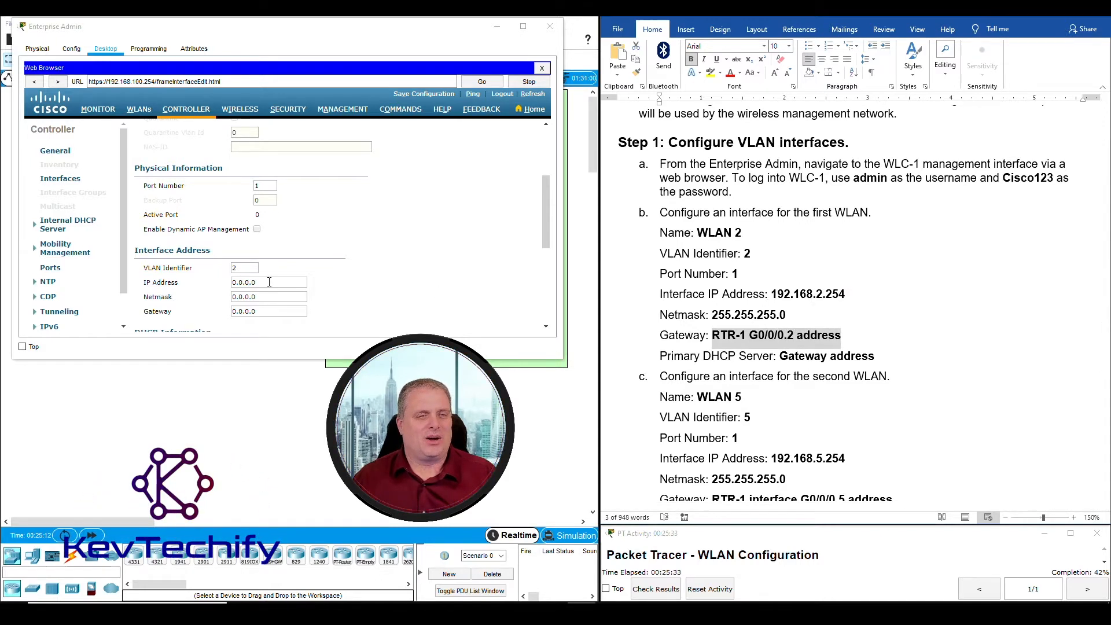
scroll(290, 266, "up", 3)
scroll(324, 250, "down", 4)
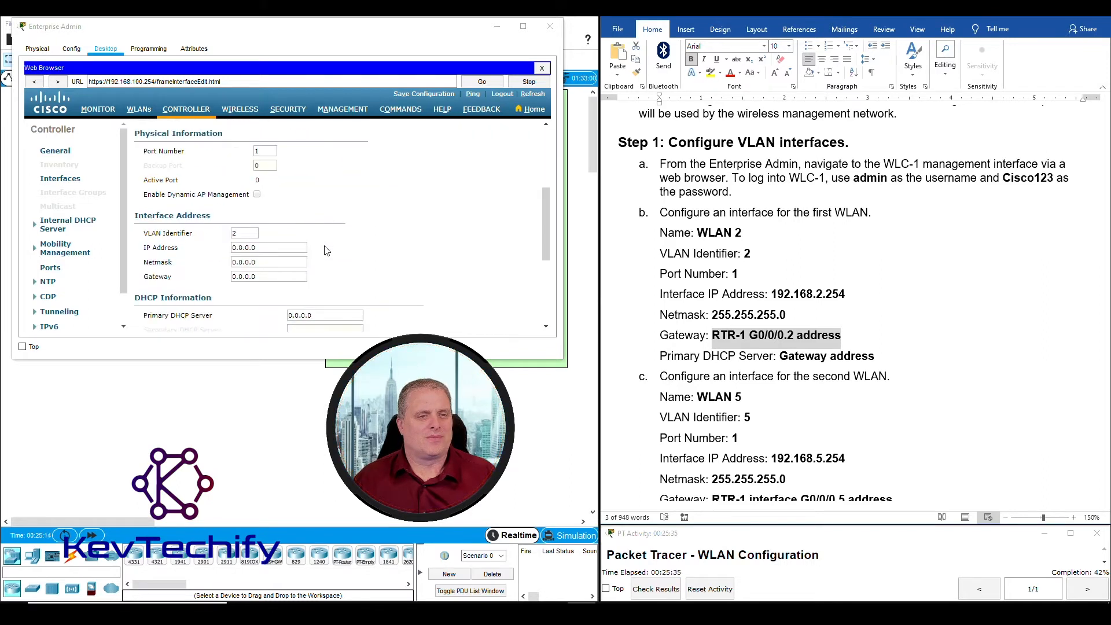
Enter IP address 192.168.2.254 and netmask 255.255.255.0 on the interface
left_click_drag(273, 249, 183, 254)
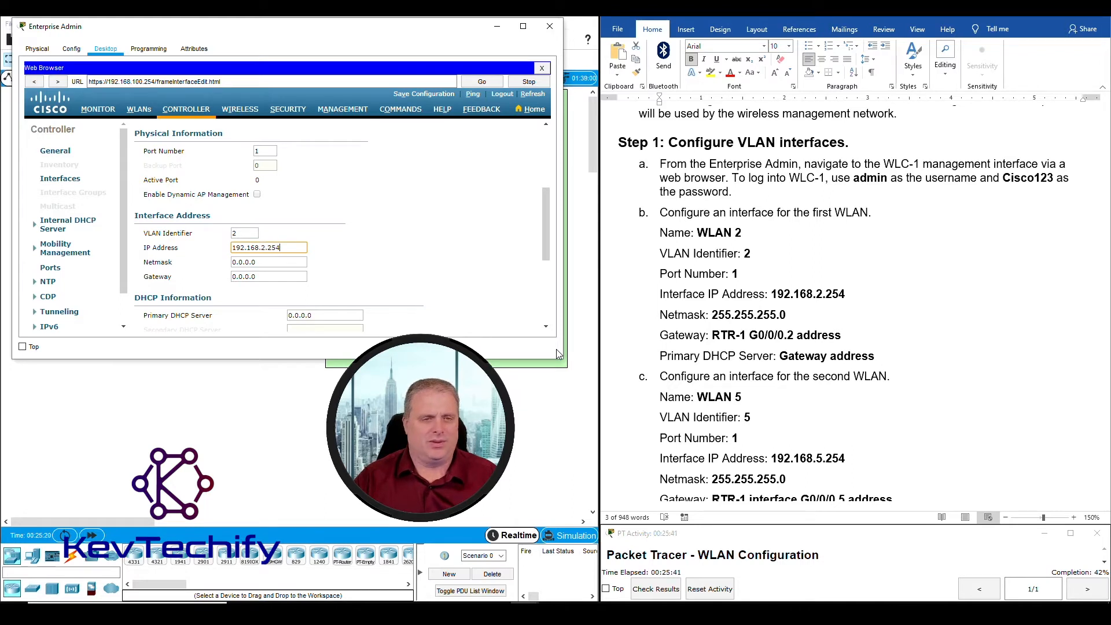
left_click_drag(278, 264, 170, 261)
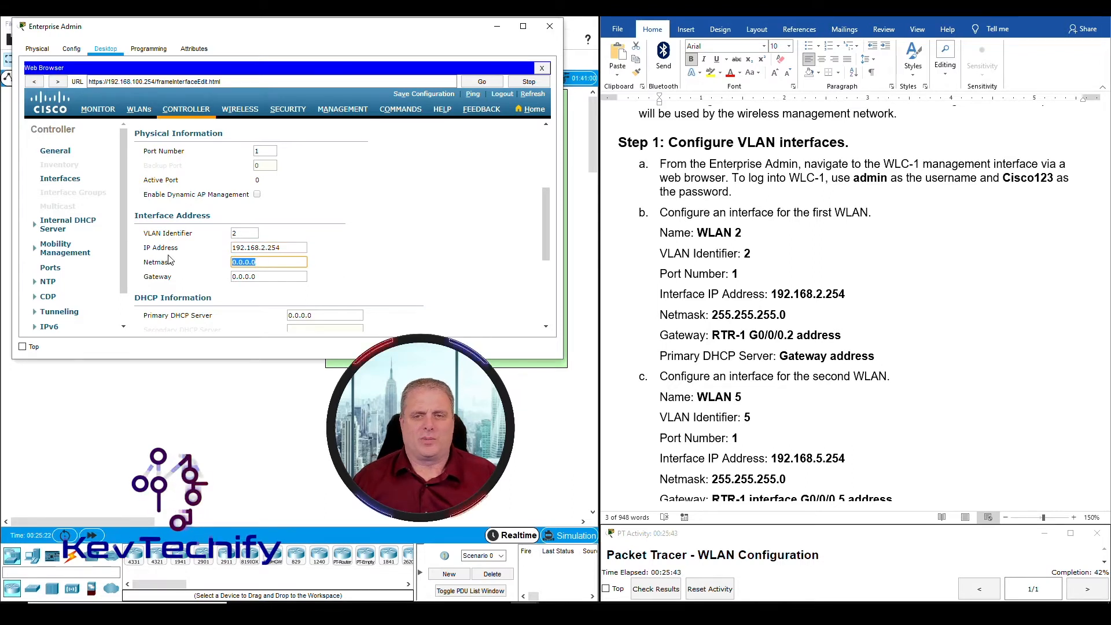
type("255.25")
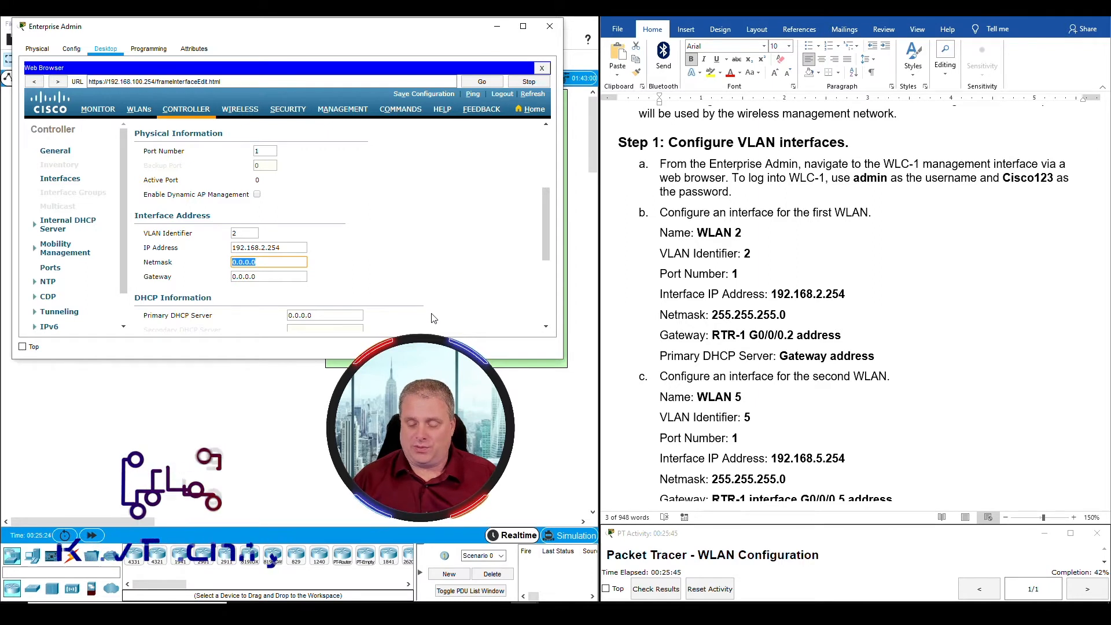
type("5.255")
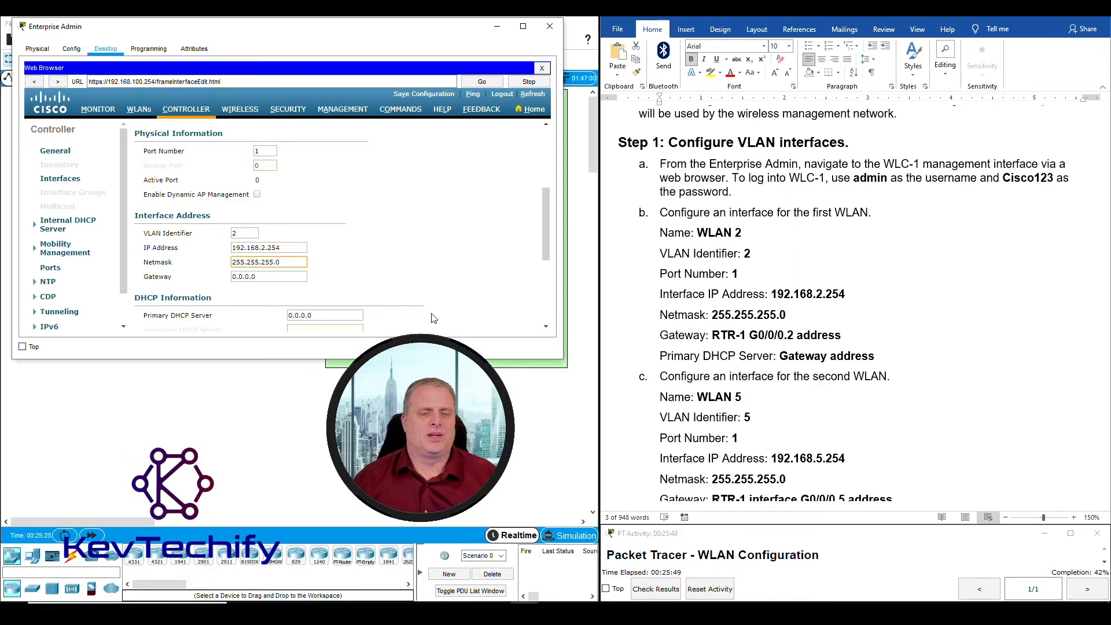
left_click_drag(289, 277, 195, 279)
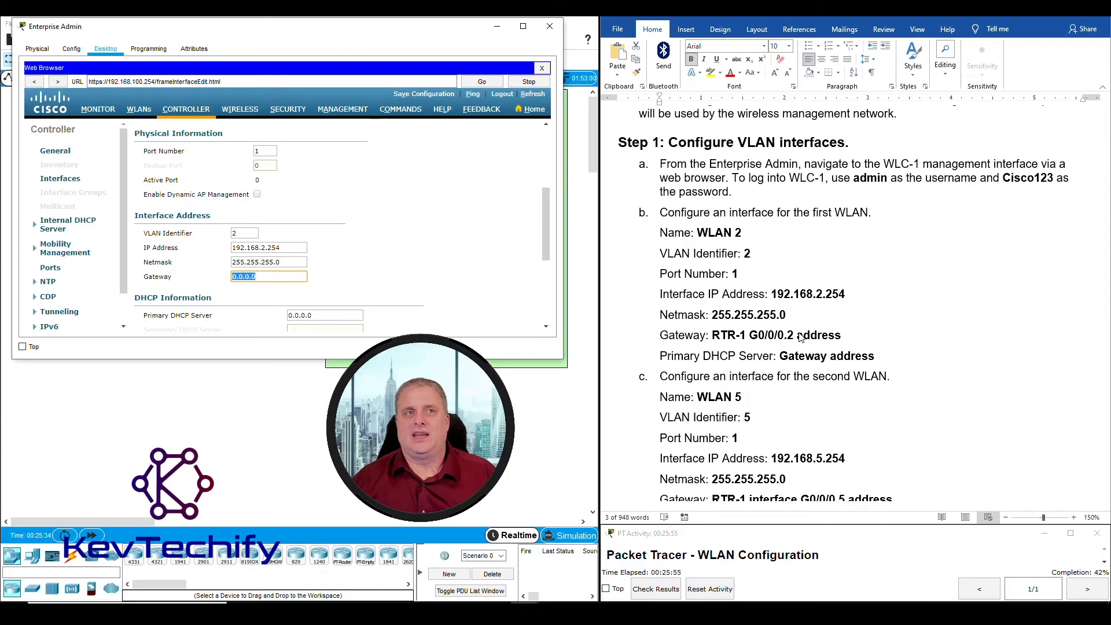
scroll(800, 338, "up", 10)
Set the WLAN 2 gateway to 192.168.2.1, RTR-1's G0/0/0.2 address
scroll(832, 272, "down", 1)
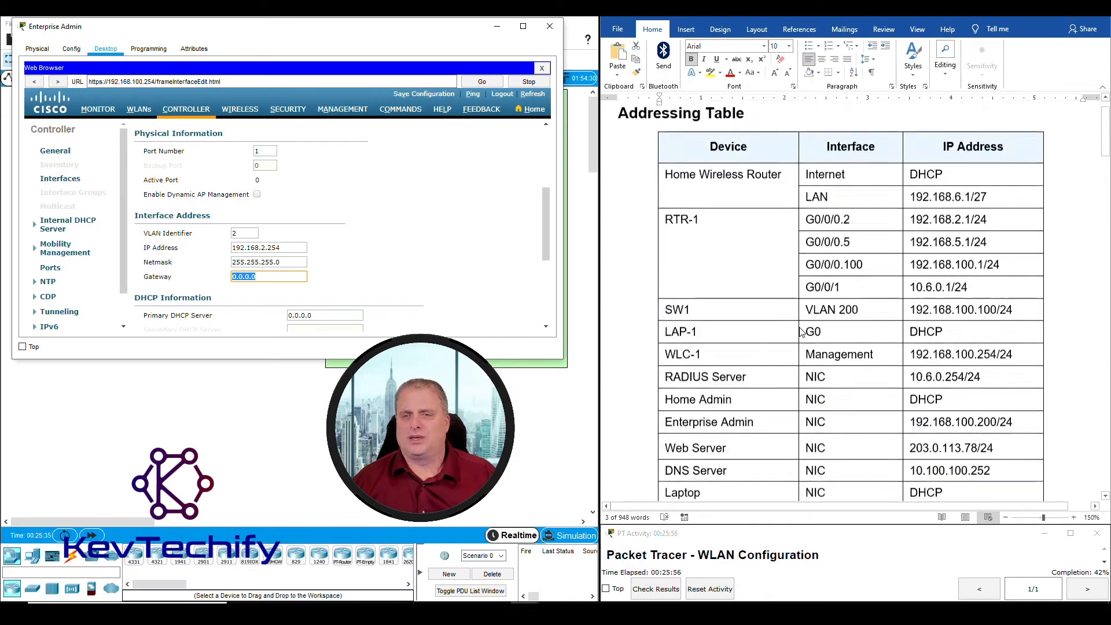
left_click(832, 272)
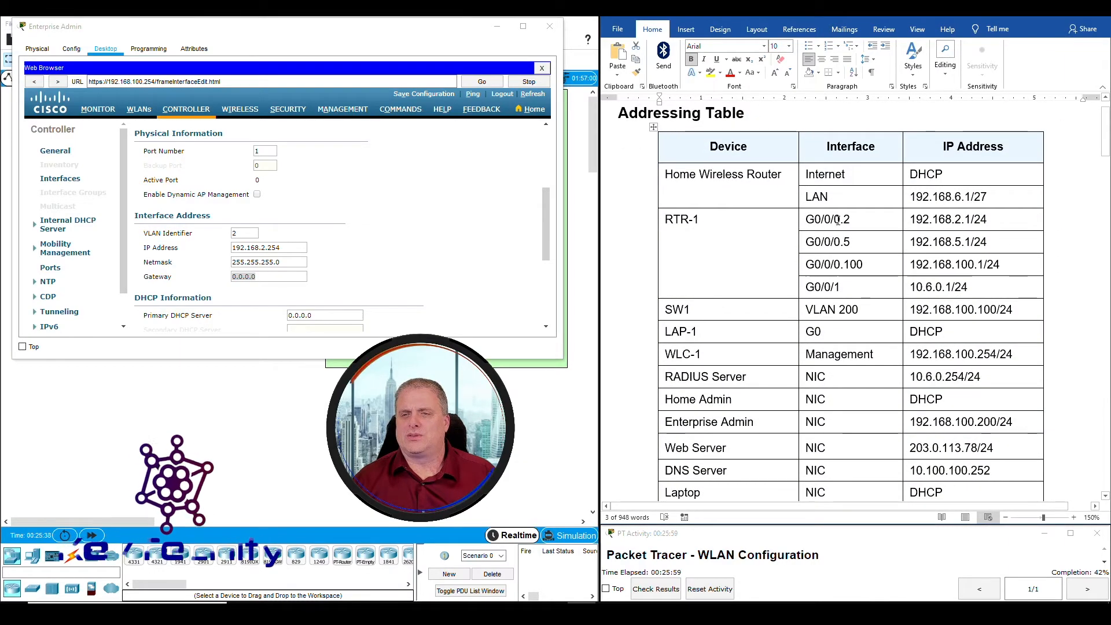
left_click_drag(911, 219, 971, 219)
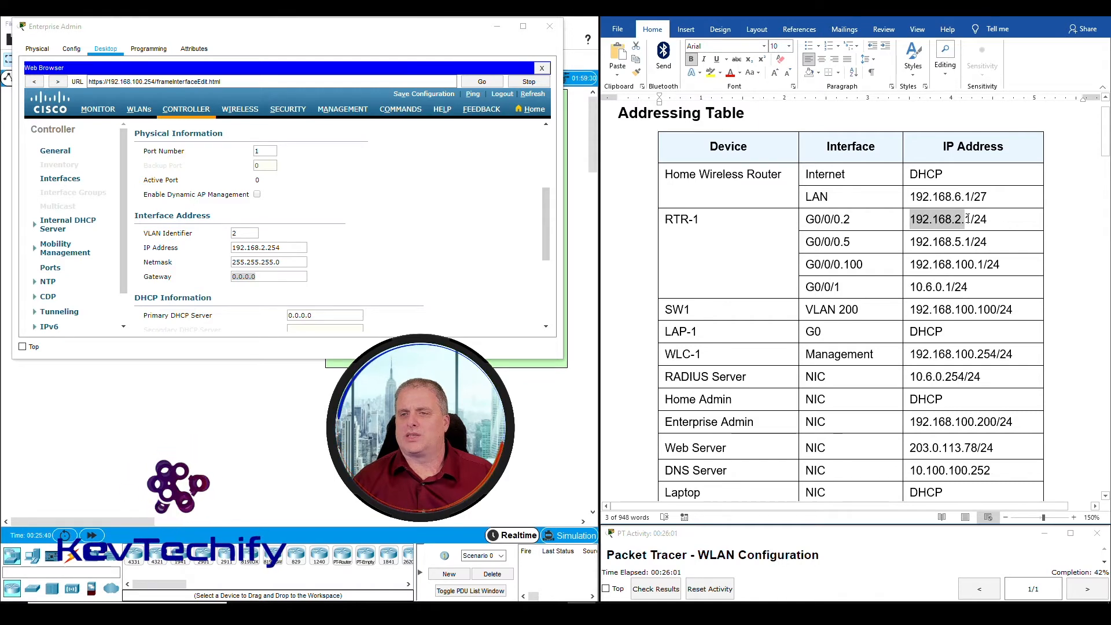
left_click(285, 276)
left_click_drag(286, 277, 216, 280)
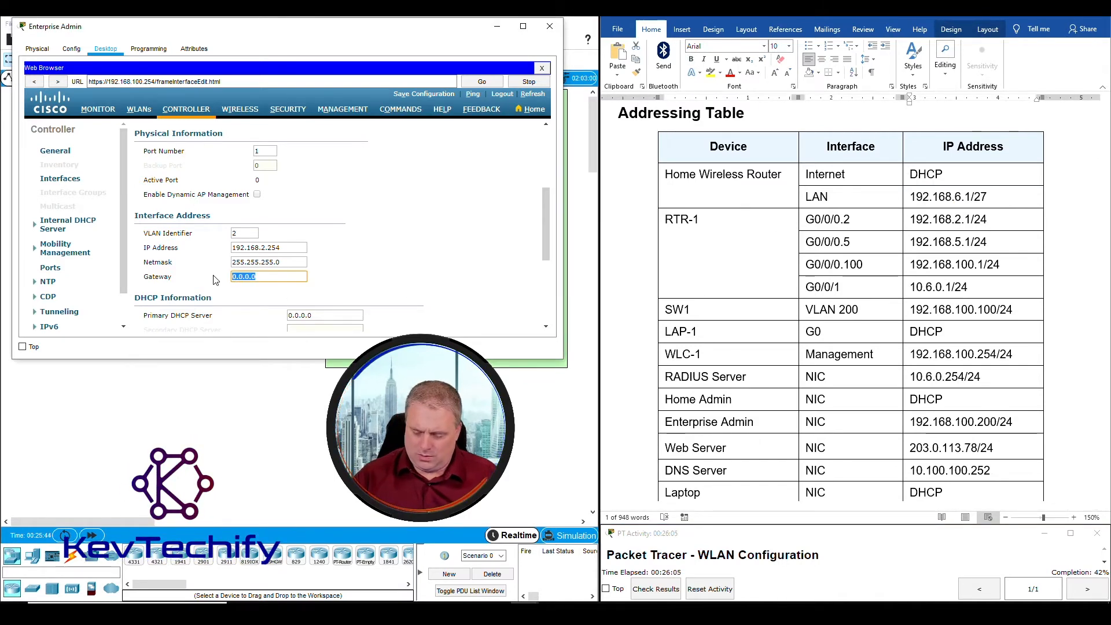
type("192.168.2.1")
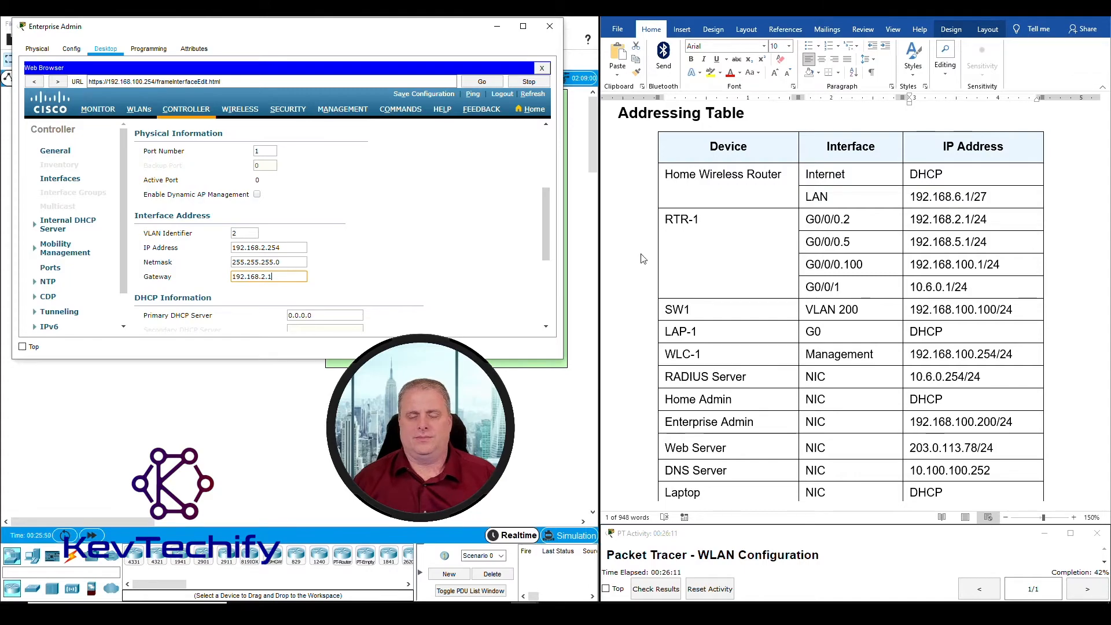
scroll(644, 259, "down", 20)
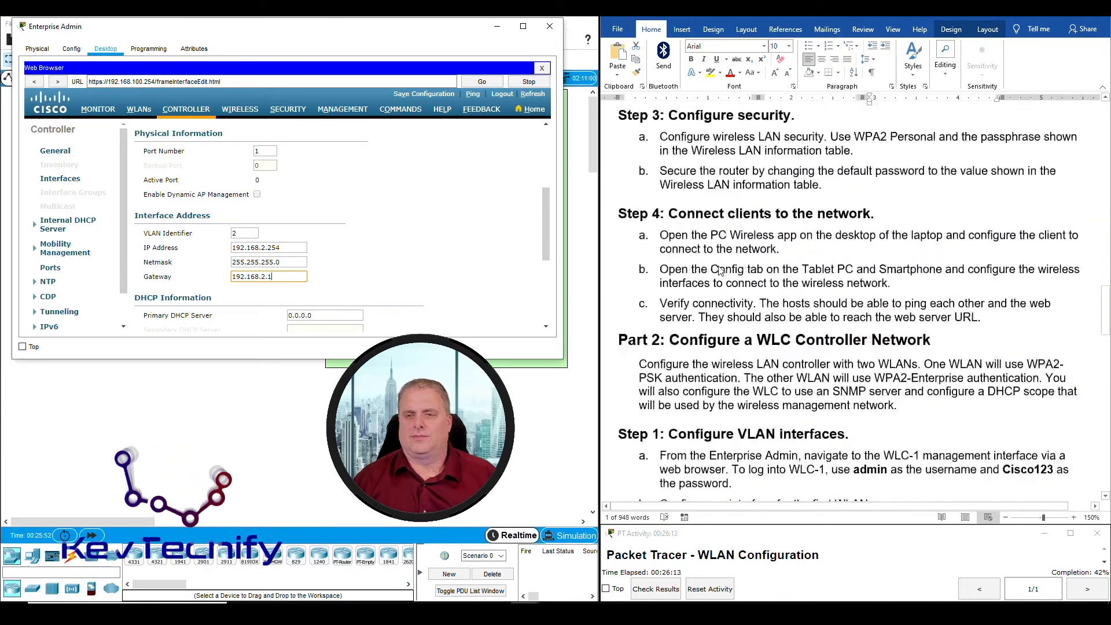
scroll(719, 270, "down", 10)
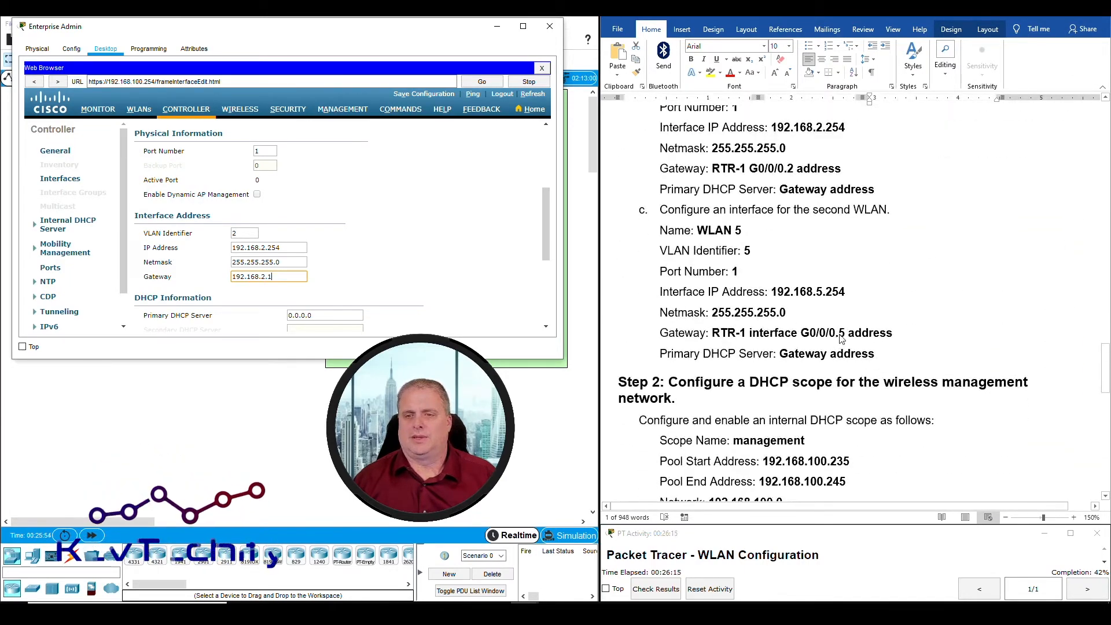
Enter 192.168.2.1 as the primary DHCP server and review the form
left_click(842, 338)
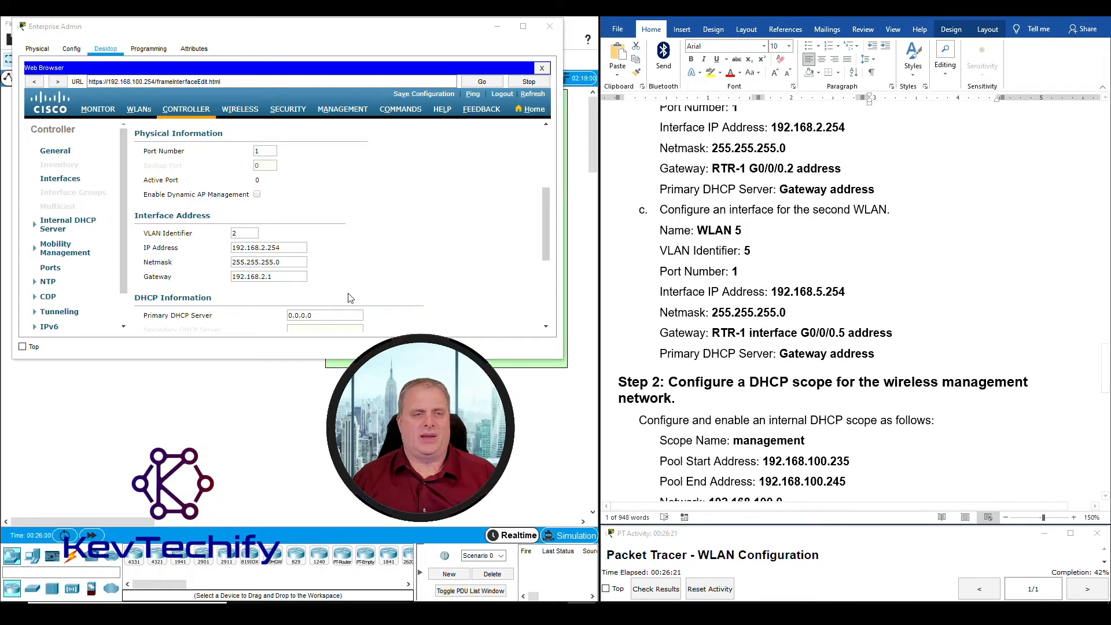
left_click(258, 277)
scroll(326, 285, "down", 1)
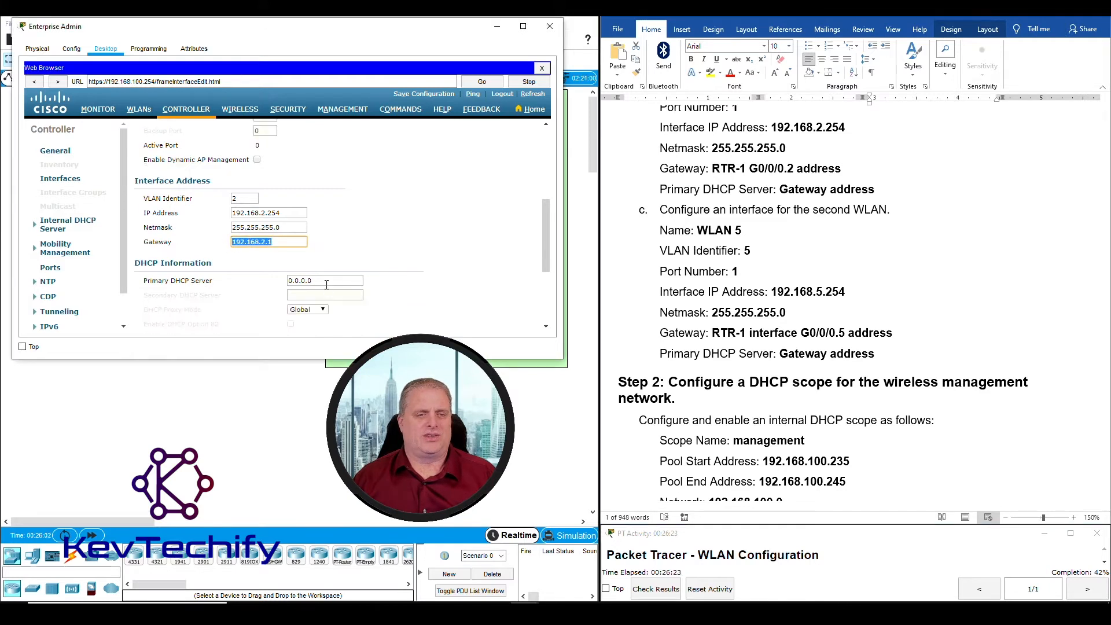
key("Tab")
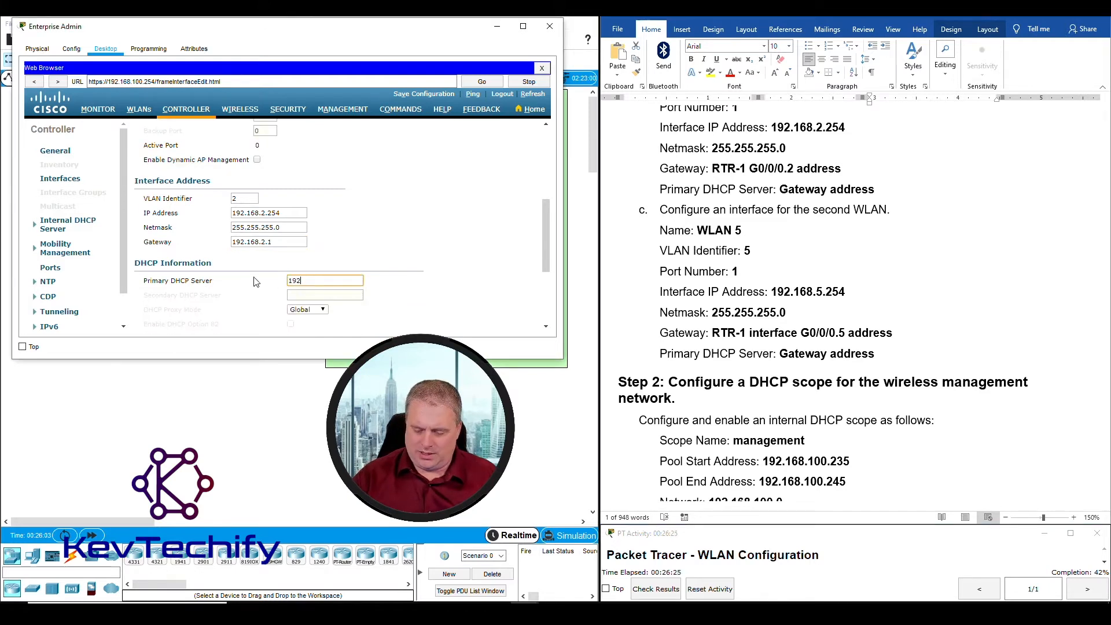
type("192.168.2.")
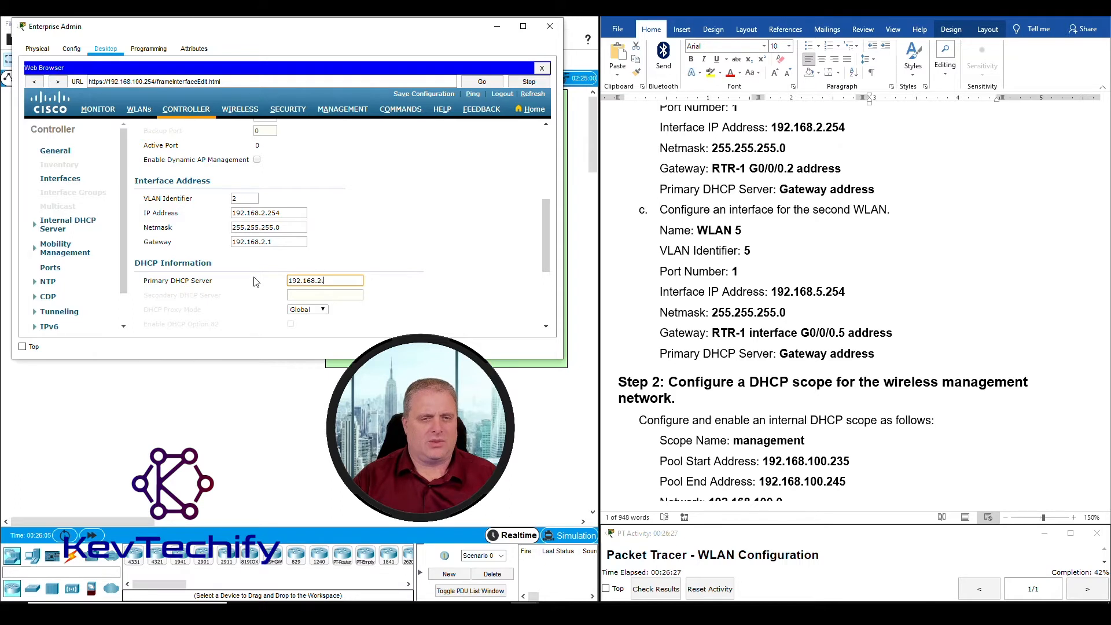
type("1")
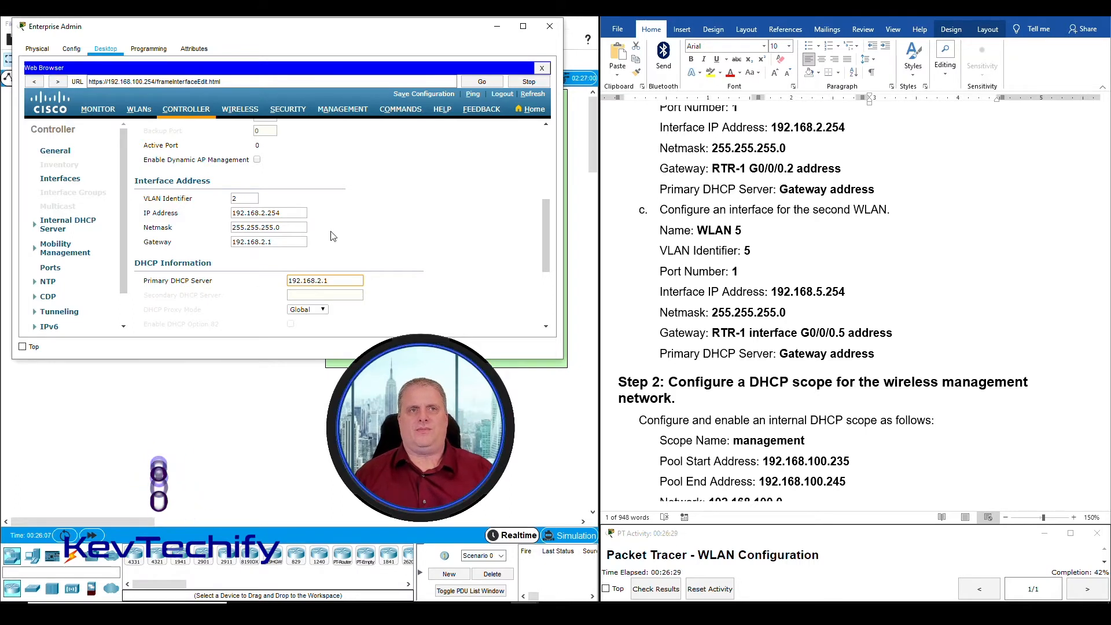
scroll(356, 244, "down", 2)
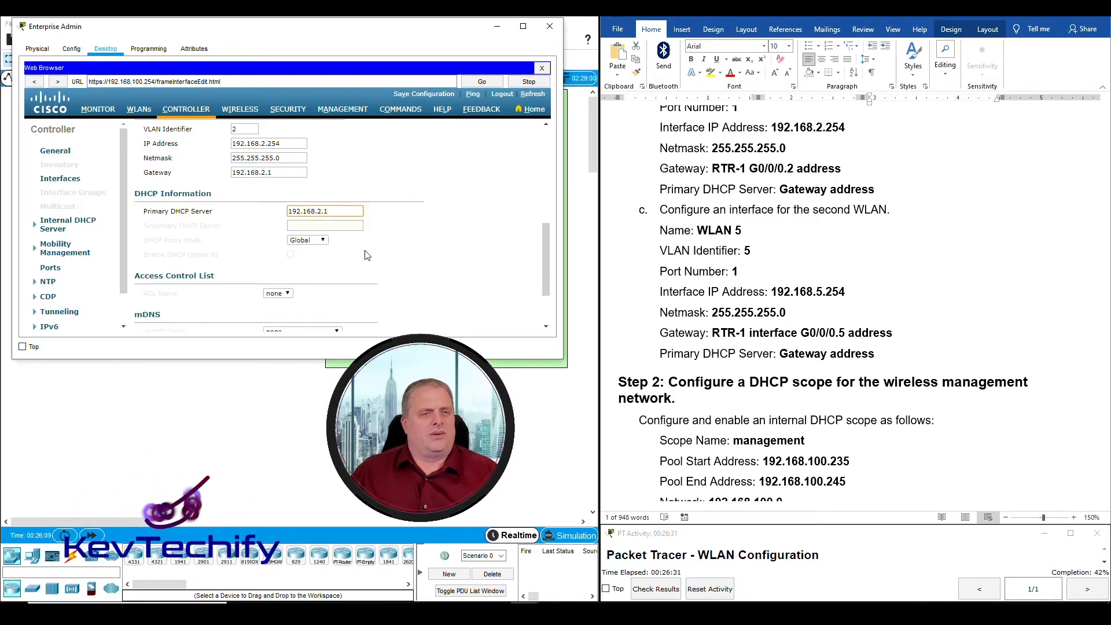
scroll(249, 245, "down", 1)
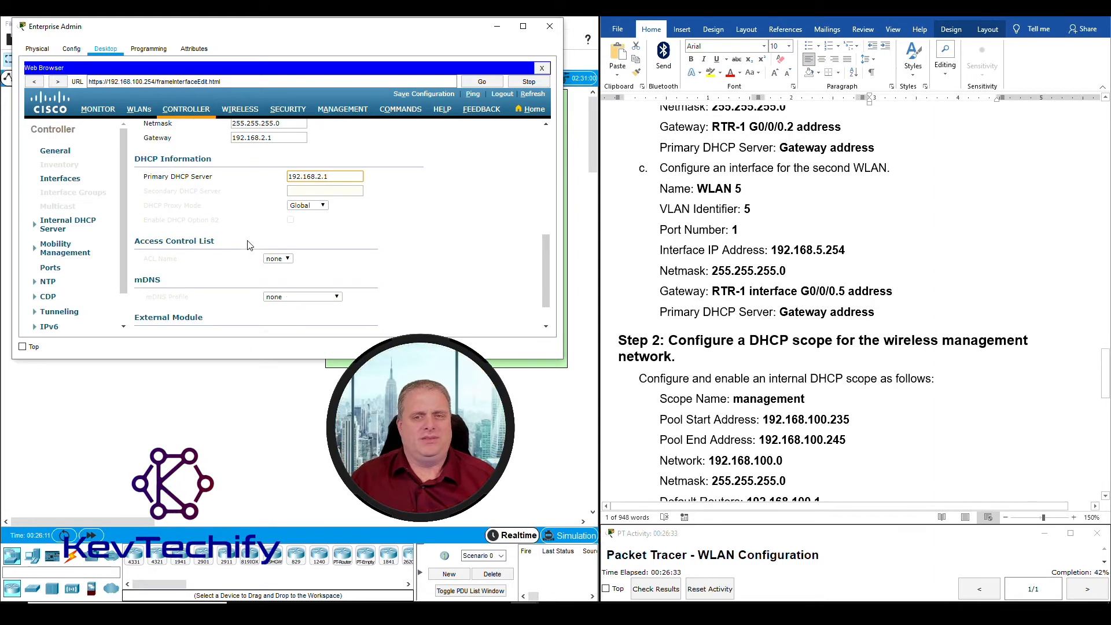
scroll(249, 243, "up", 4)
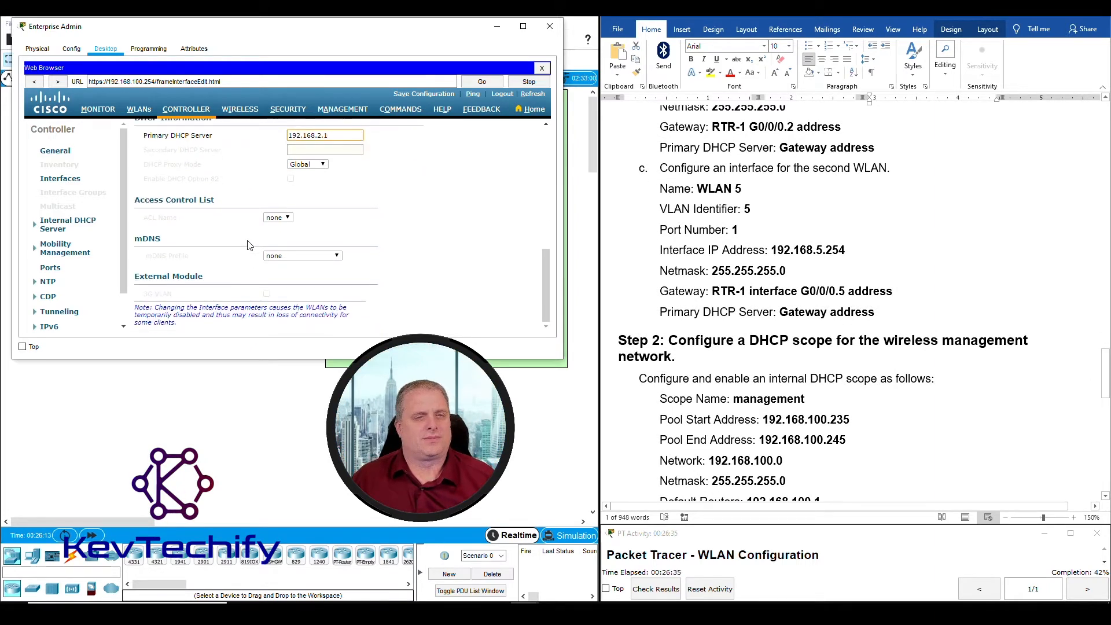
scroll(886, 252, "up", 4)
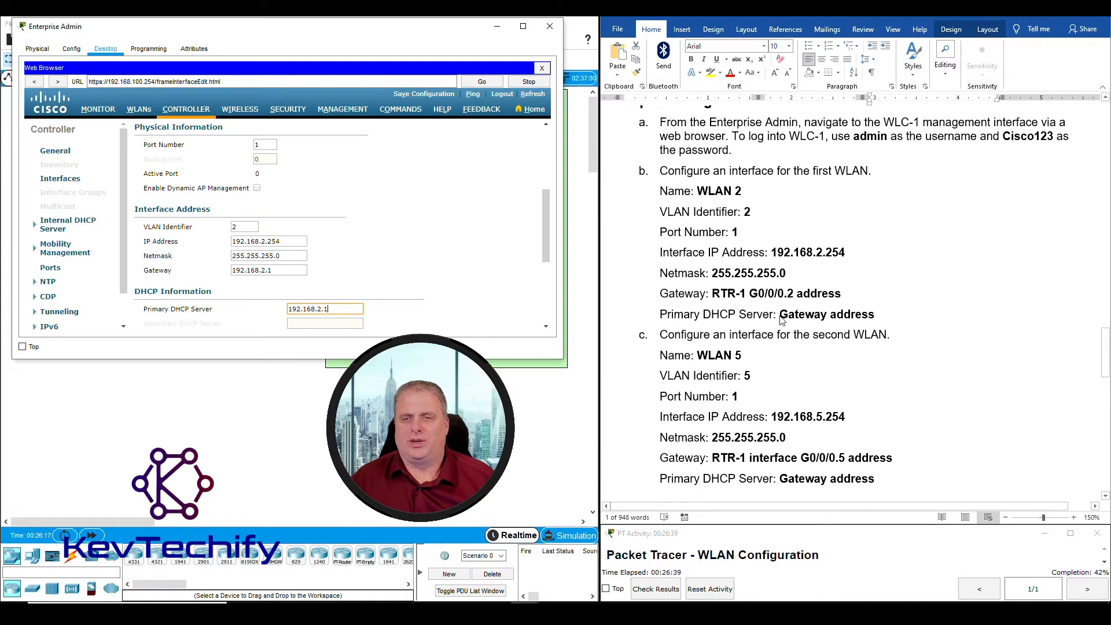
scroll(388, 284, "down", 5)
scroll(431, 312, "up", 7)
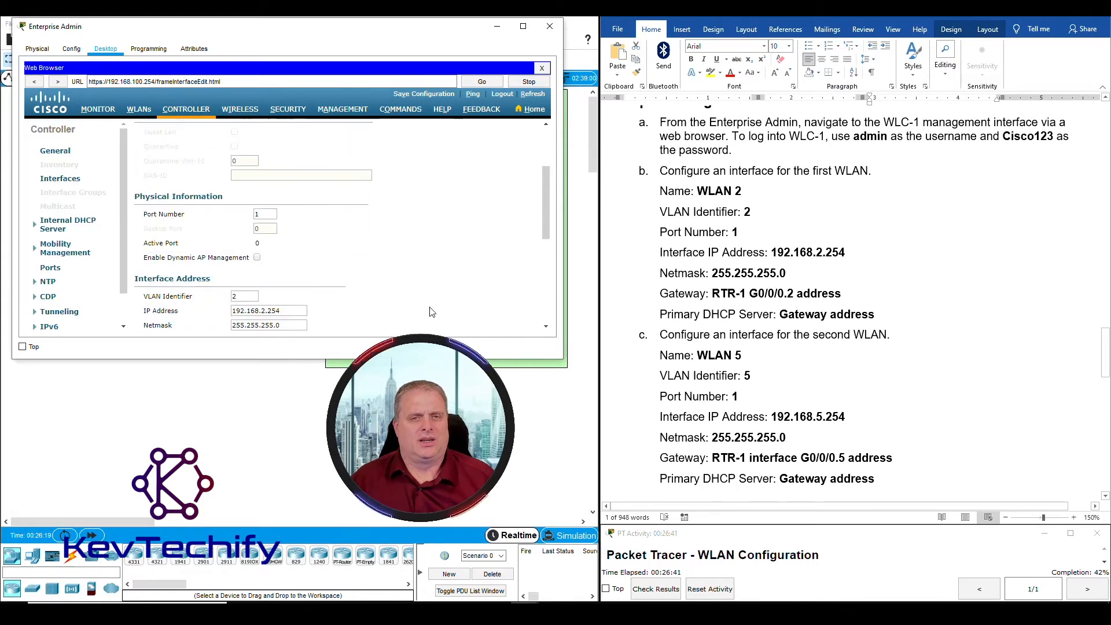
scroll(432, 313, "down", 5)
scroll(431, 313, "up", 9)
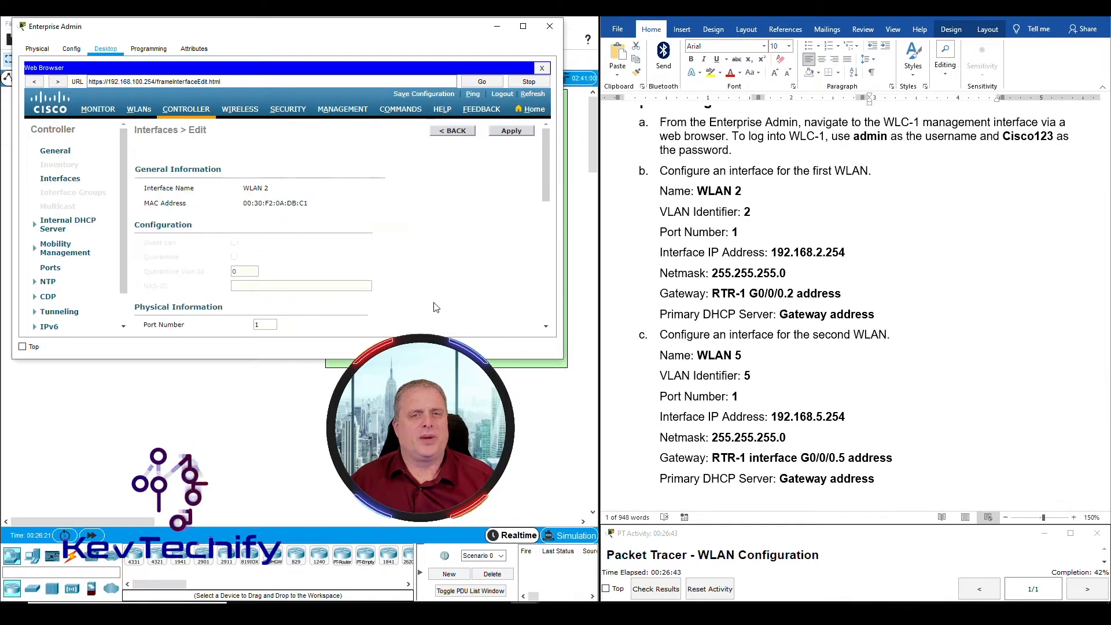
Apply the WLAN 2 interface settings and confirm the WLAN disruption warning
left_click(512, 133)
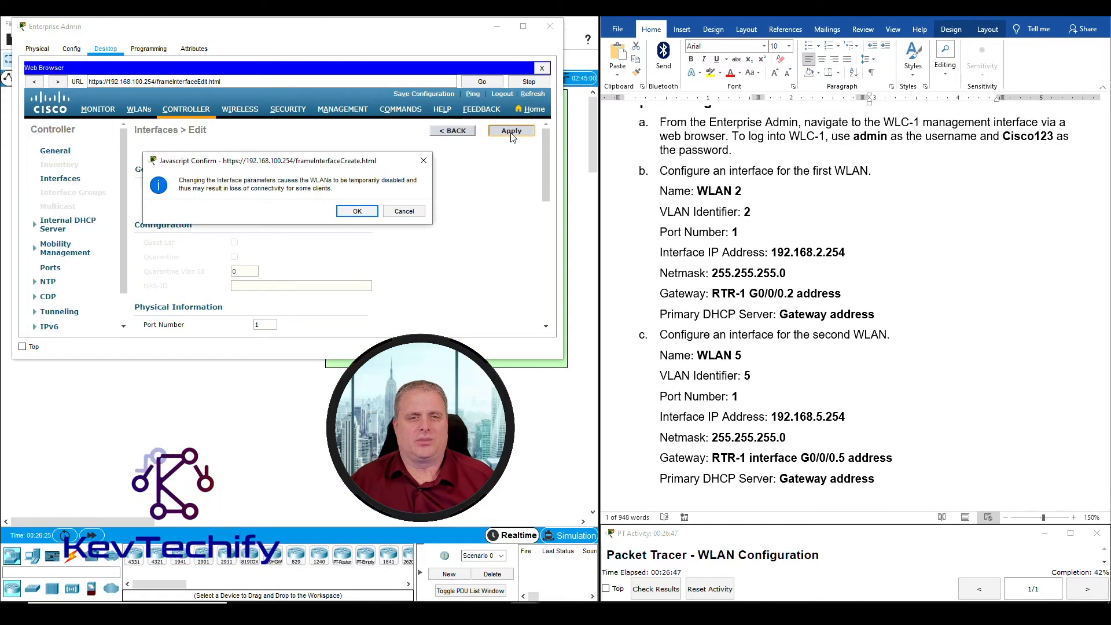
left_click(357, 212)
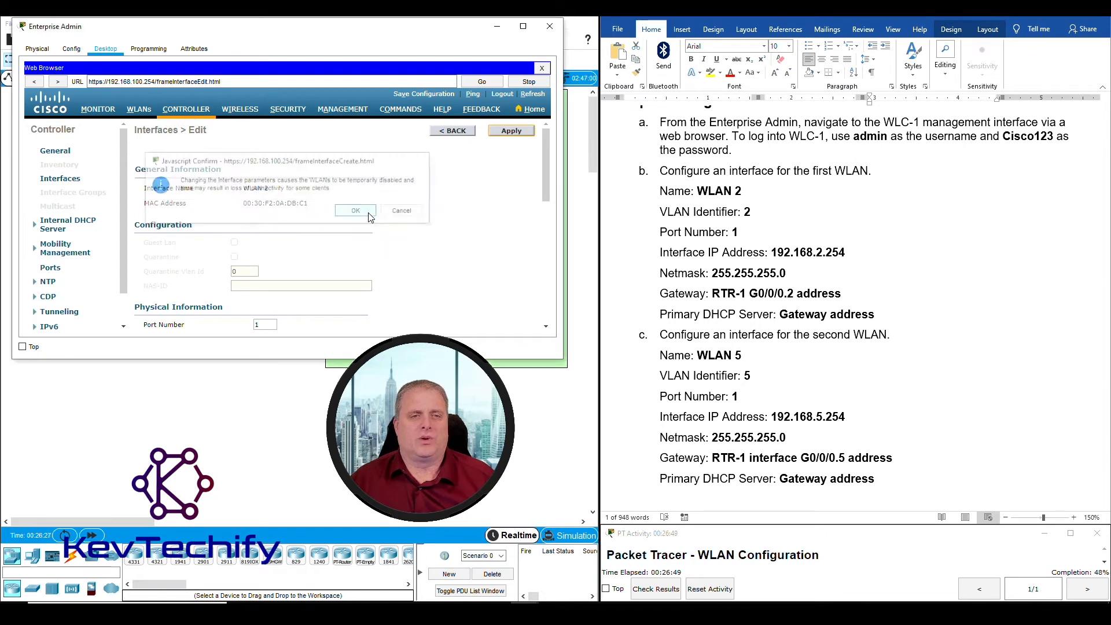
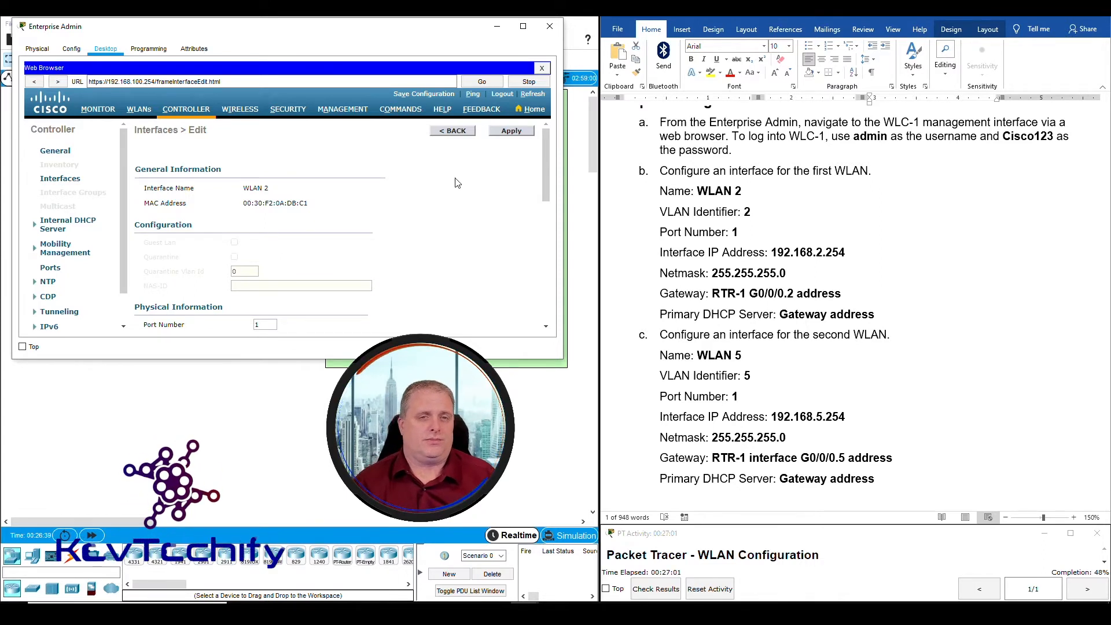
Return to WLC-1's Interfaces list and highlight the next WLAN's instructions in the lab document
left_click(447, 132)
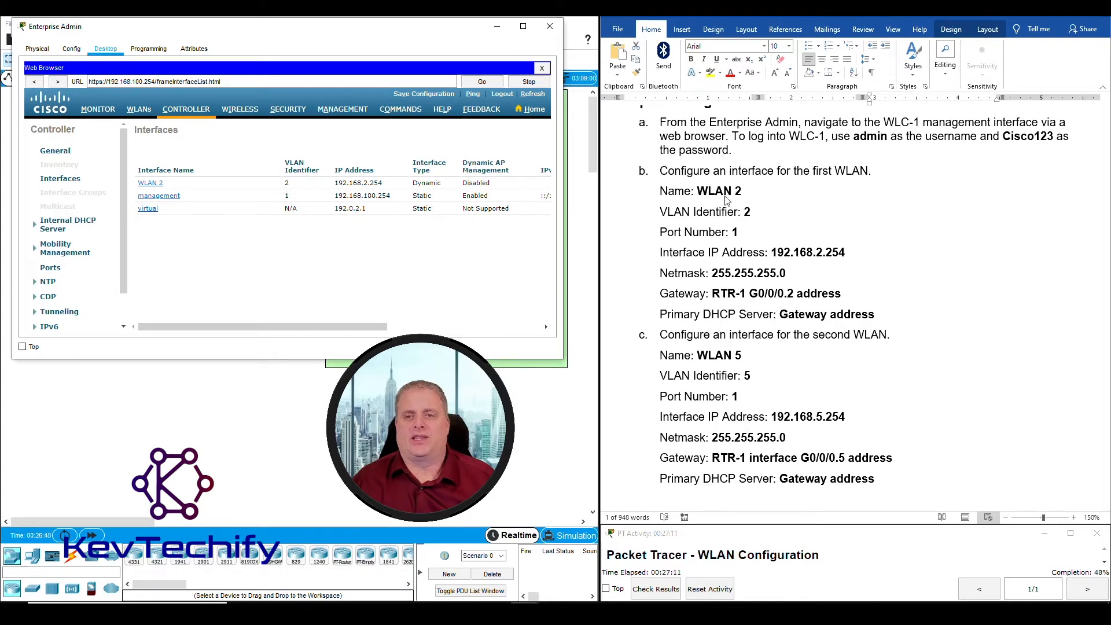
left_click(657, 168)
left_click_drag(660, 169, 876, 315)
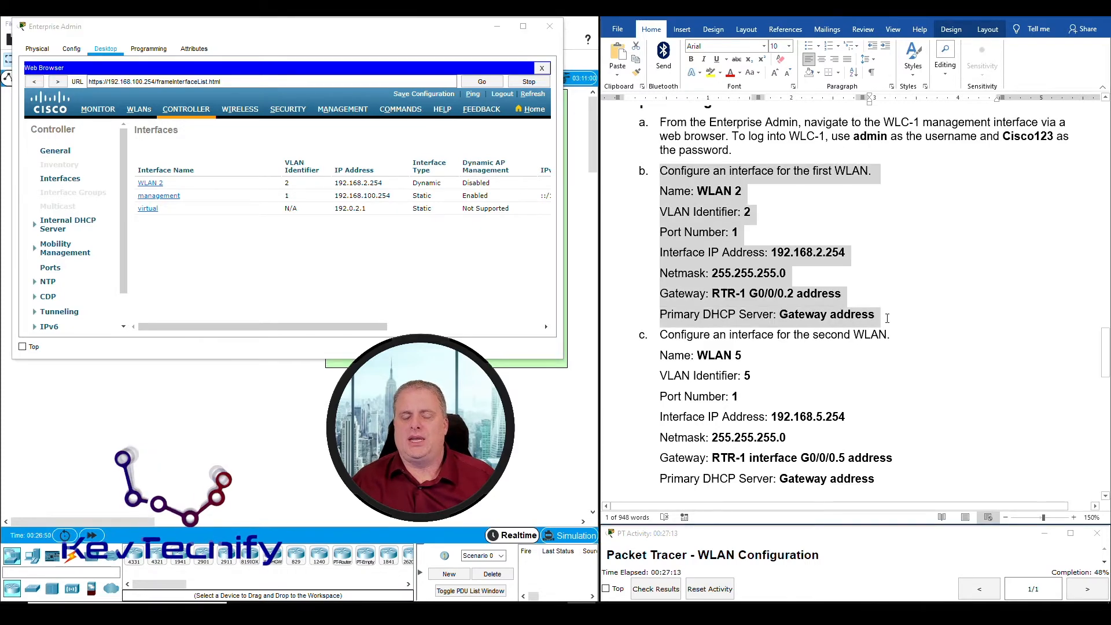
scroll(886, 312, "down", 3)
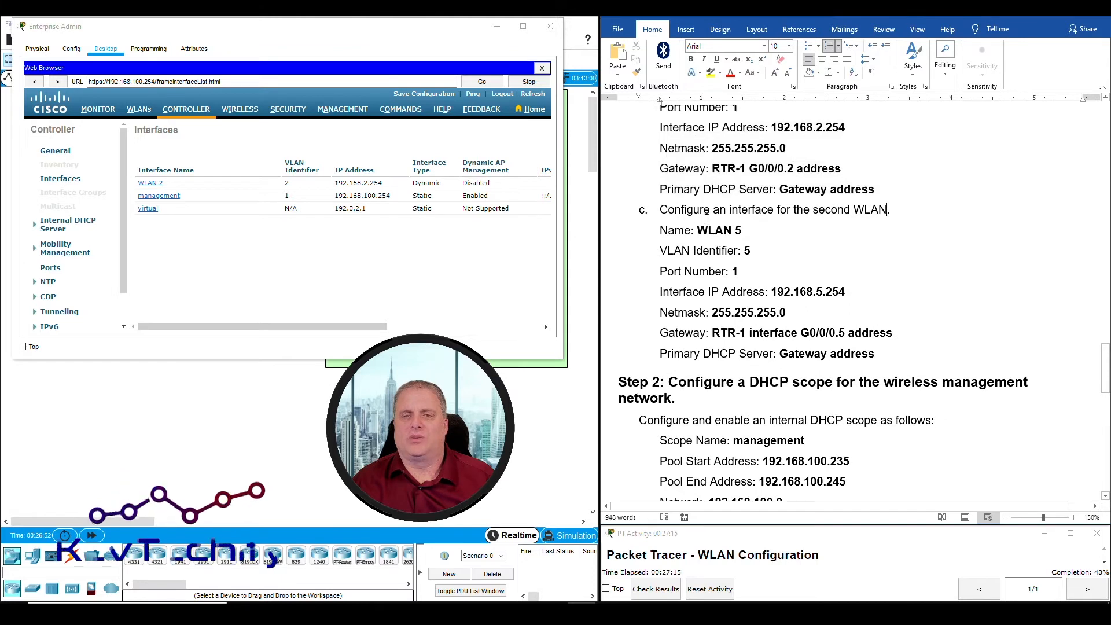
key("Right")
key("shift+Down")
key("shift+Down")
key("shift+Down")
key("shift+Down")
key("shift+Down")
key("shift+Down")
key("shift+Down")
key("shift+Down")
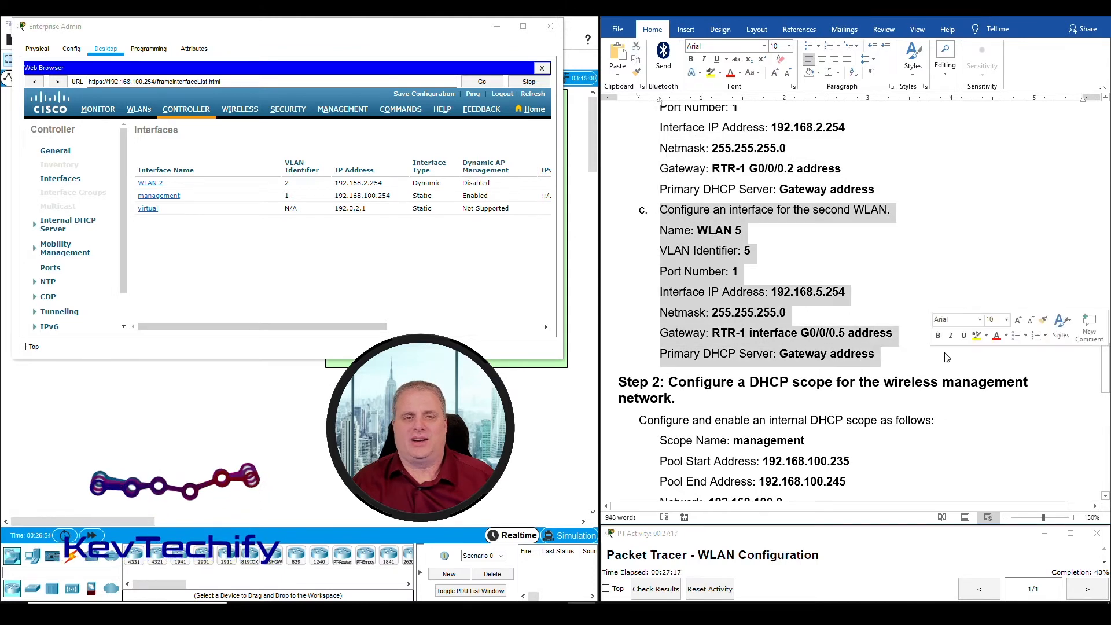
left_click_drag(364, 328, 517, 328)
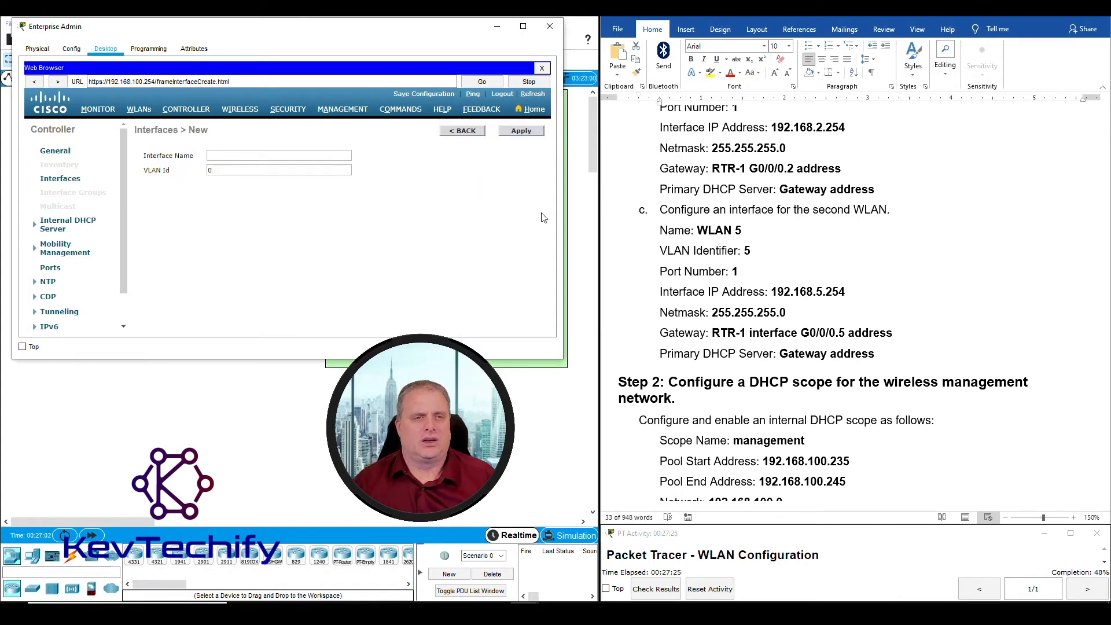
Create a new controller interface named WLAN 5 with VLAN Id 5
left_click(224, 154)
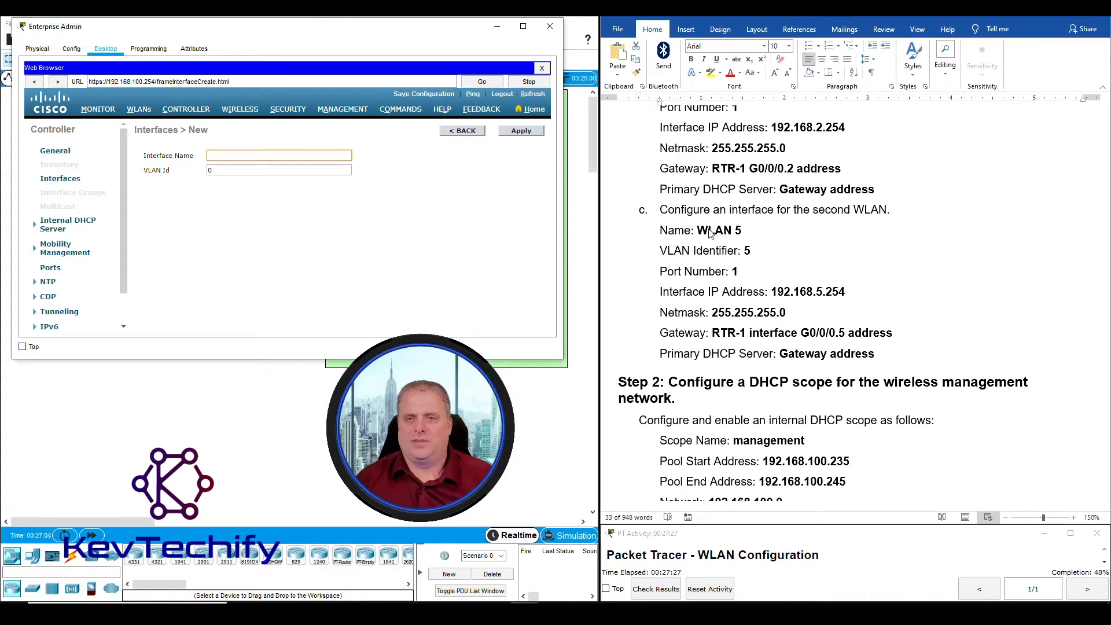
type("W")
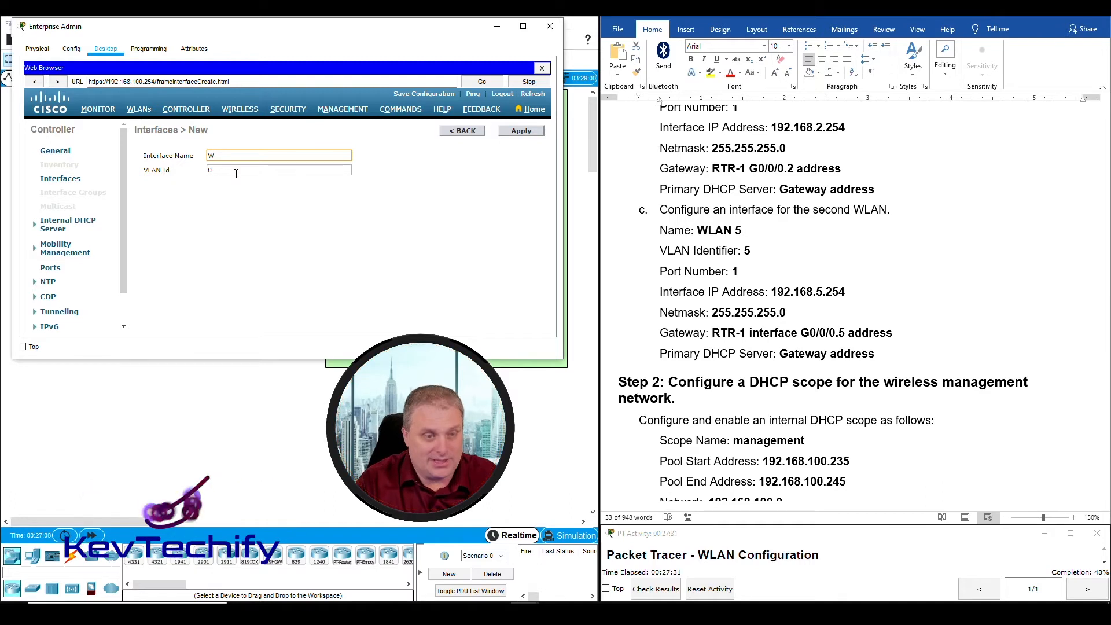
type("LAN 5")
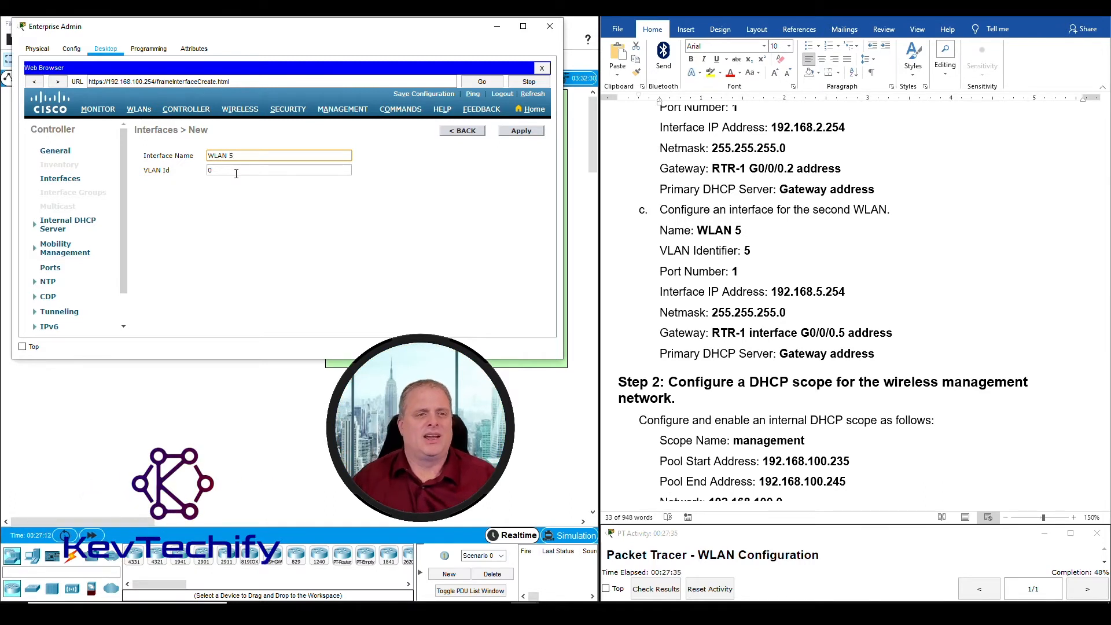
key("Tab")
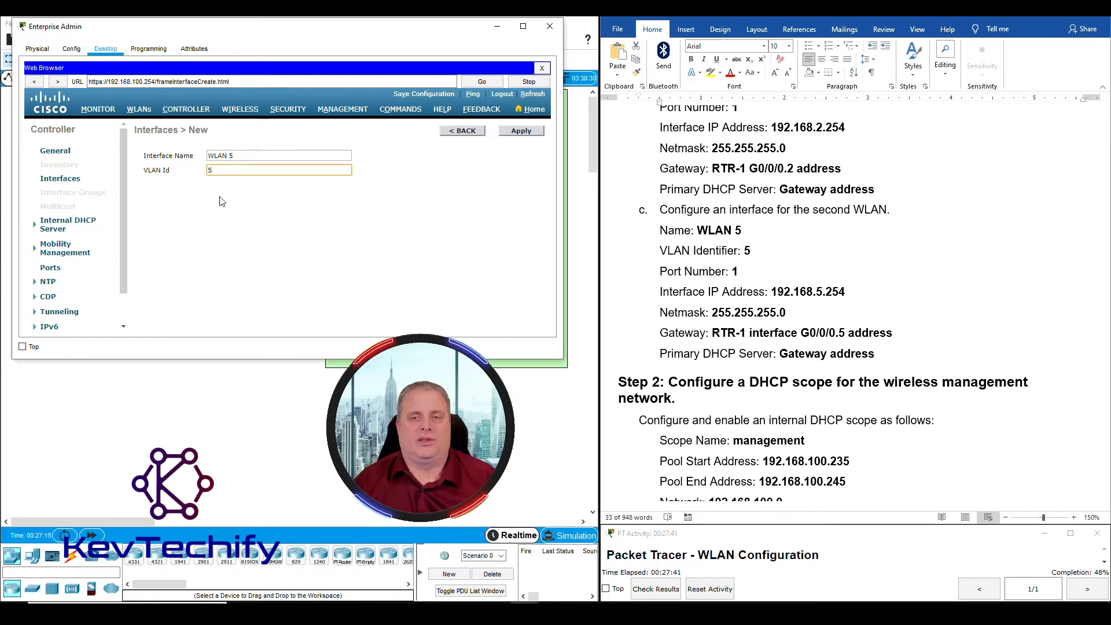
left_click(520, 131)
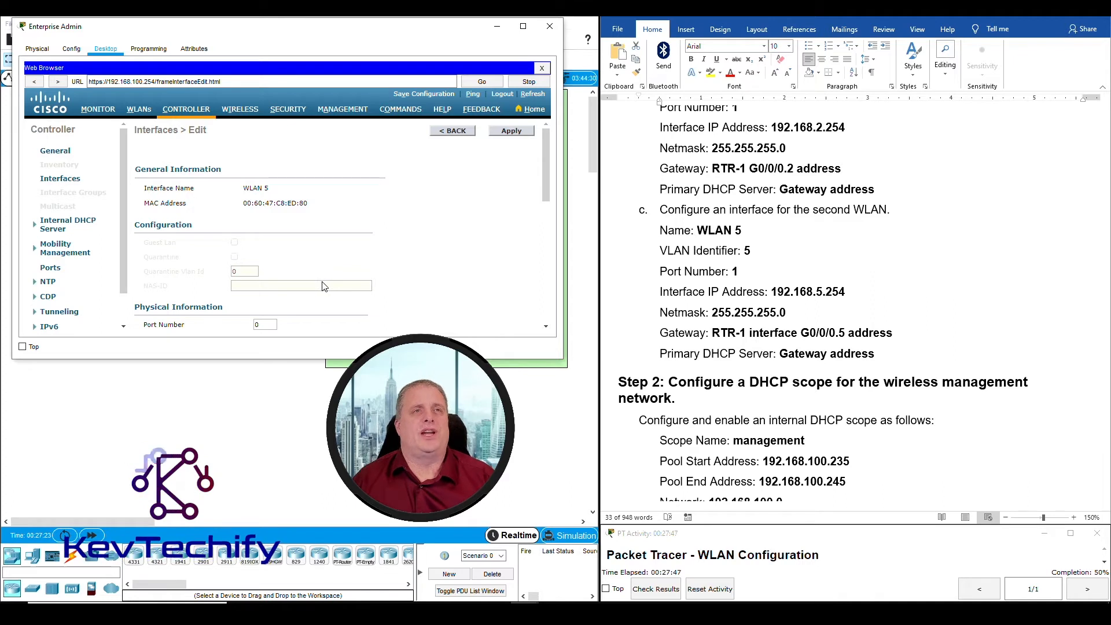
Set the WLAN 5 interface to port 1 with IP address 192.168.5.254
scroll(540, 294, "down", 5)
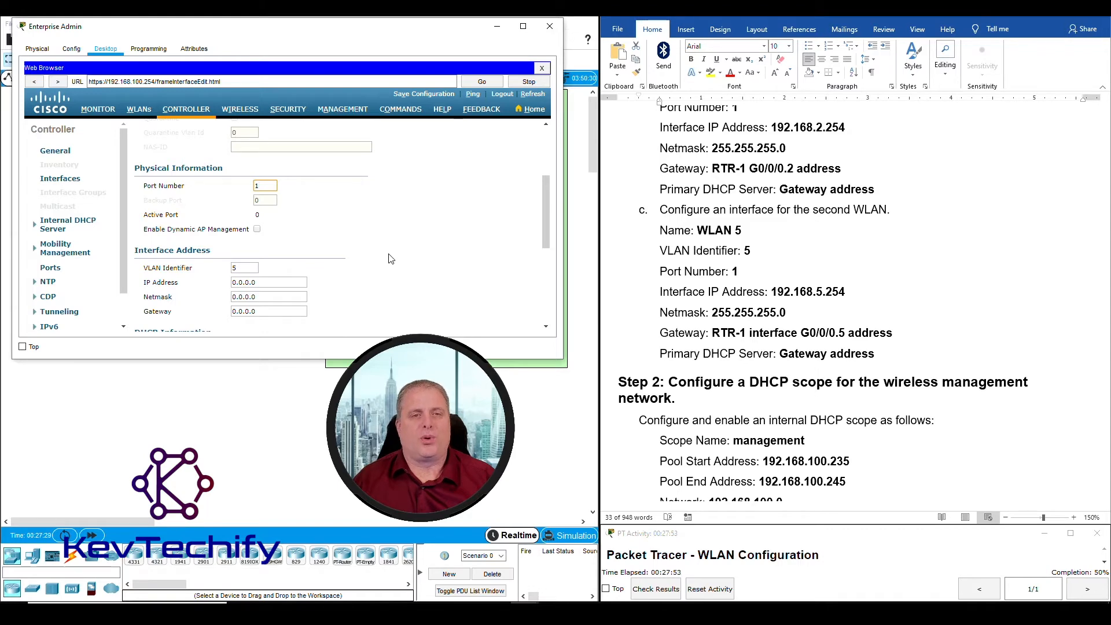
left_click_drag(427, 34, 990, 34)
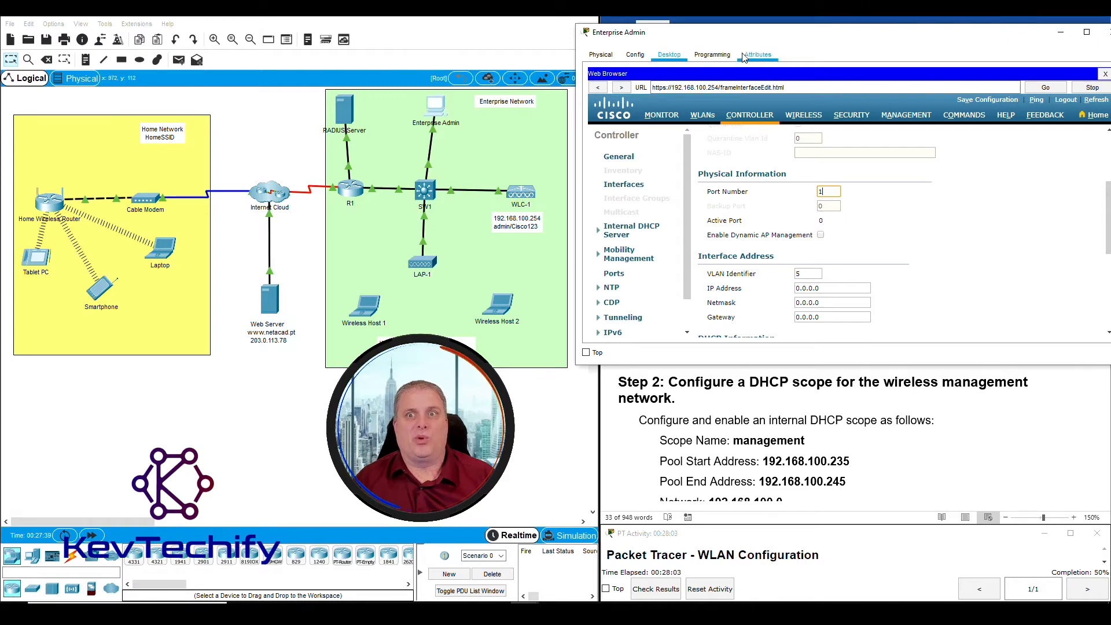
left_click_drag(775, 36, 238, 28)
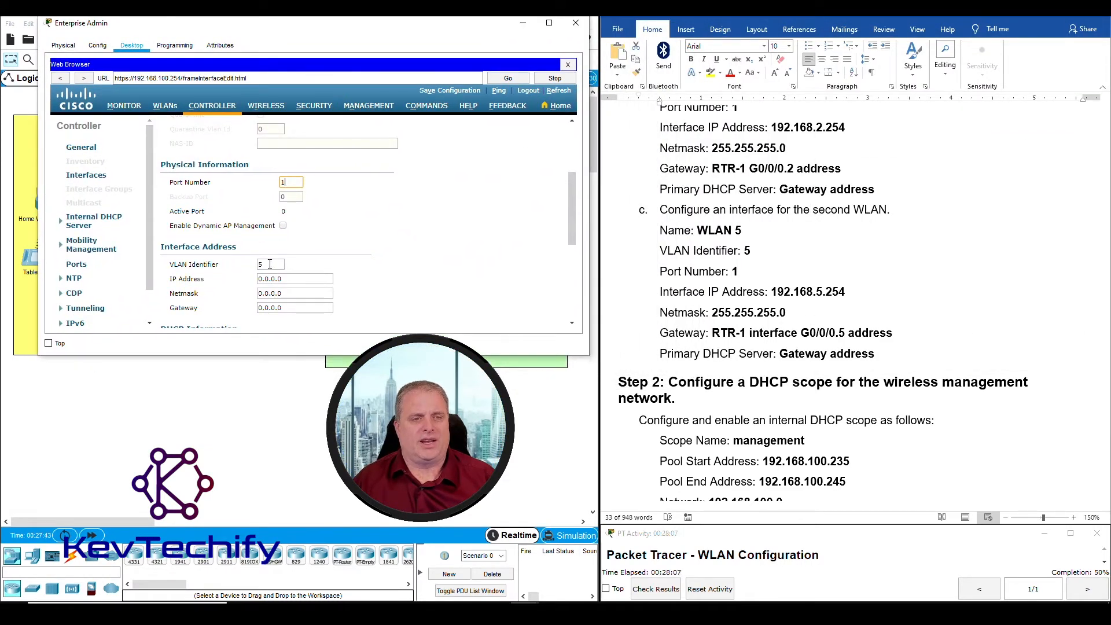
left_click(294, 279)
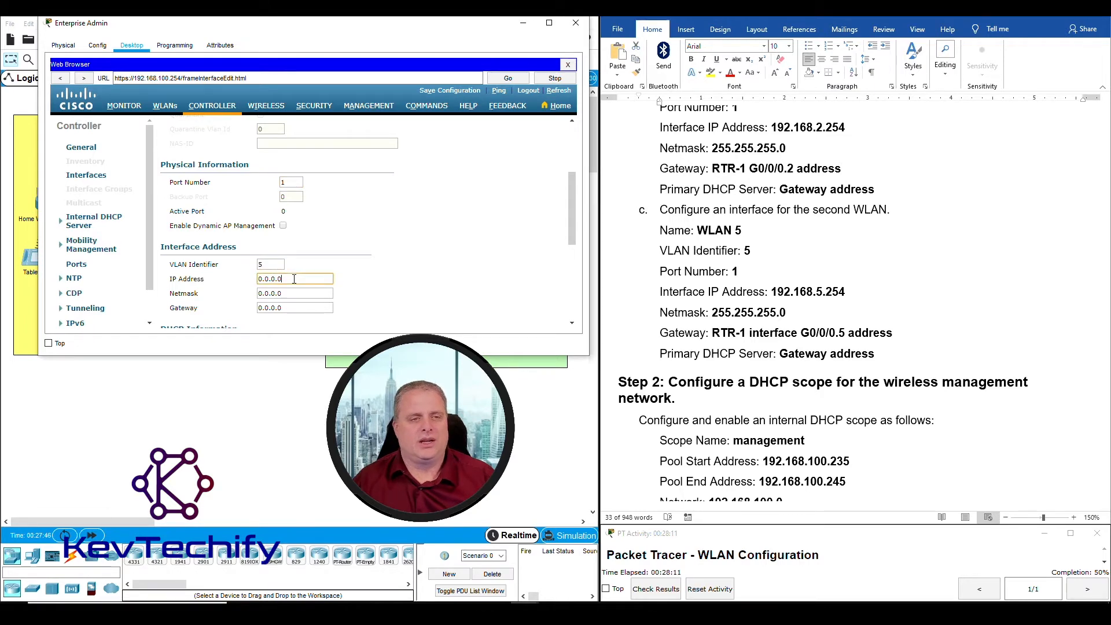
scroll(294, 279, "down", 1)
scroll(711, 238, "down", 3)
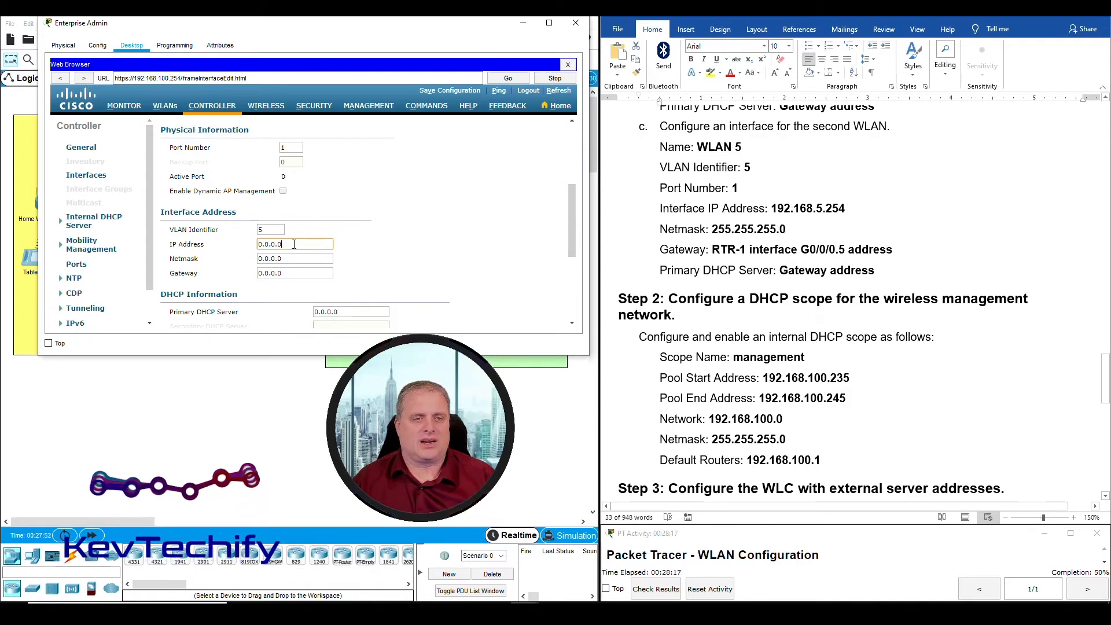
left_click(213, 247)
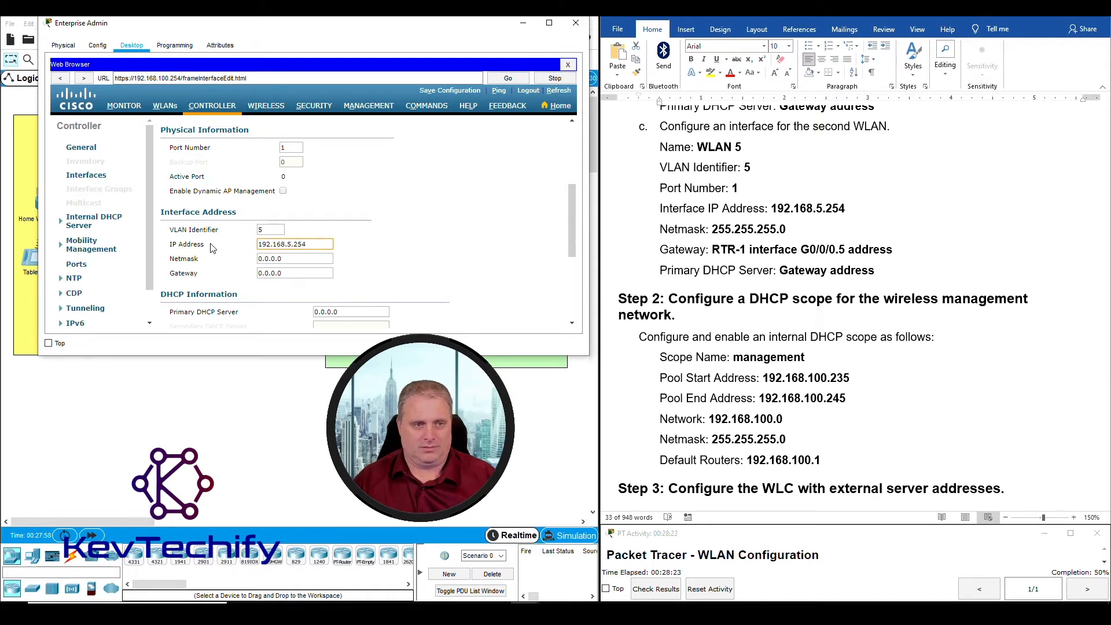
key("Tab")
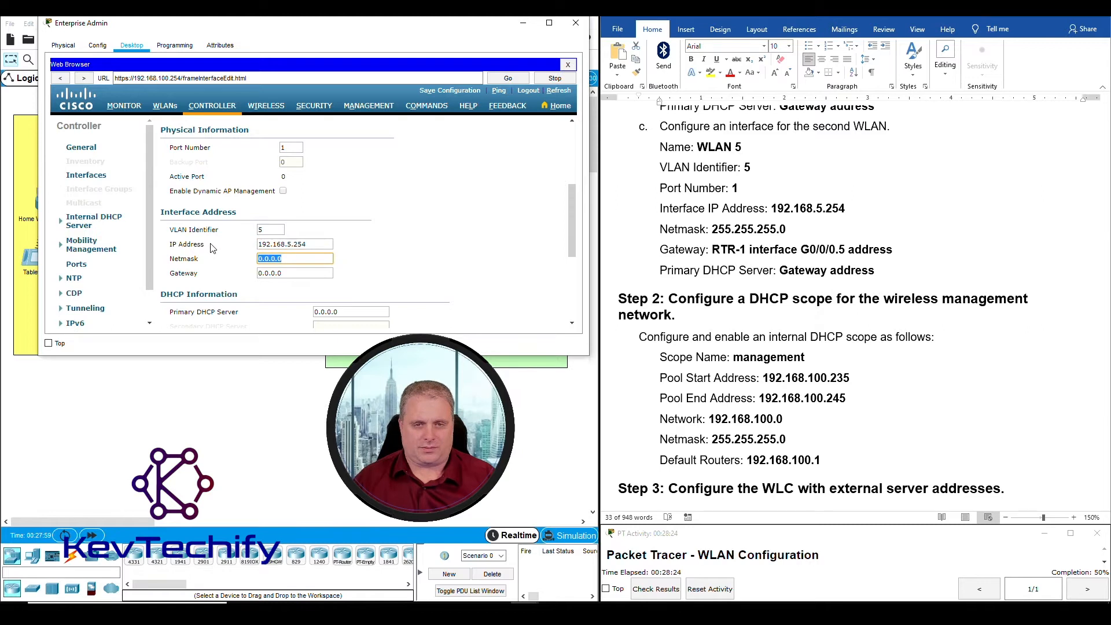
Enter netmask 255.255.255.0 for WLAN 5, taken from the instructions
left_click(717, 230)
left_click(717, 231)
left_click_drag(713, 230, 787, 230)
left_click(387, 277)
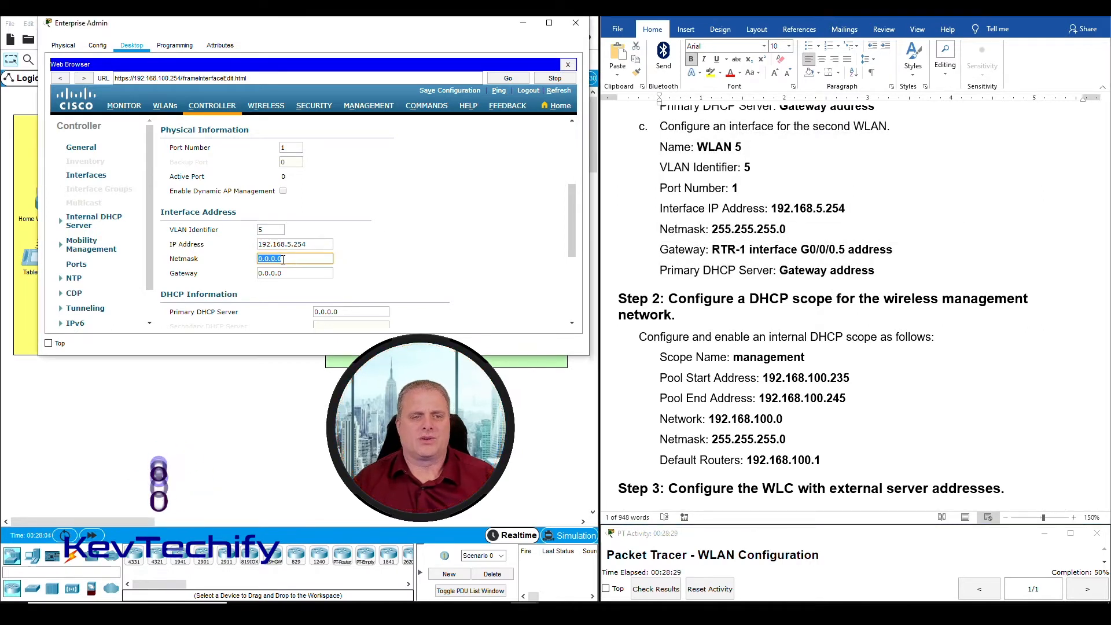
type("255.")
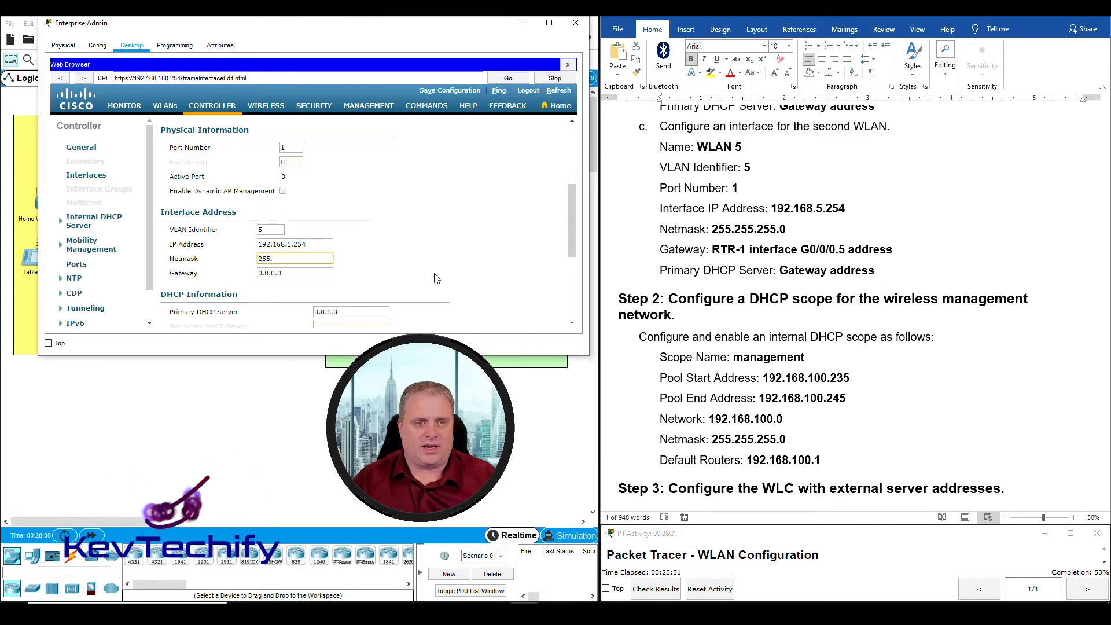
type("255.255.0")
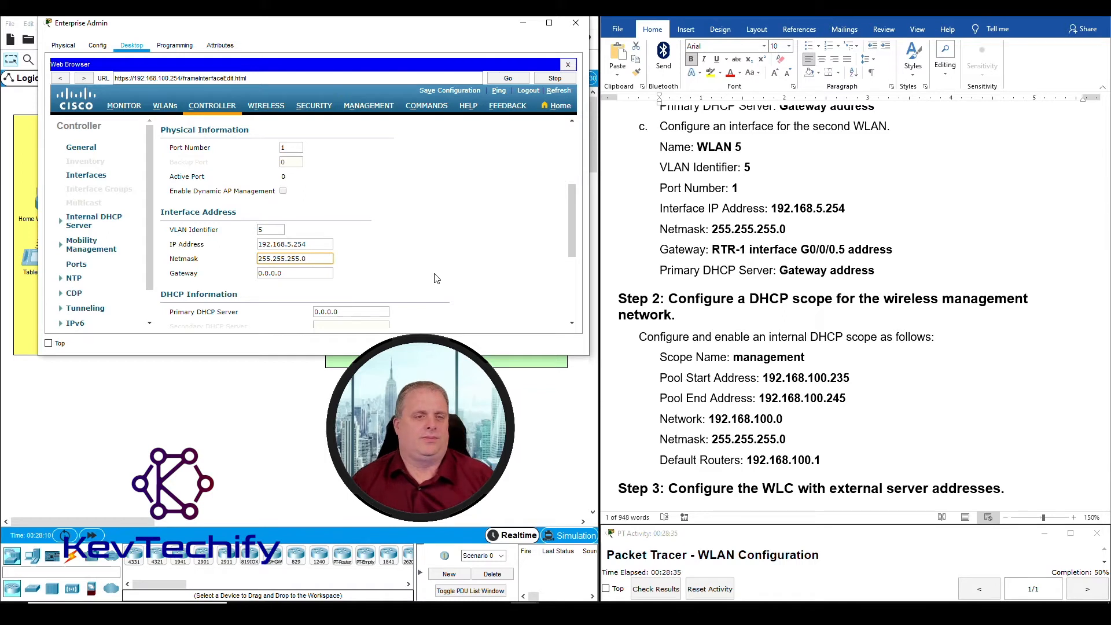
key("alt+Tab")
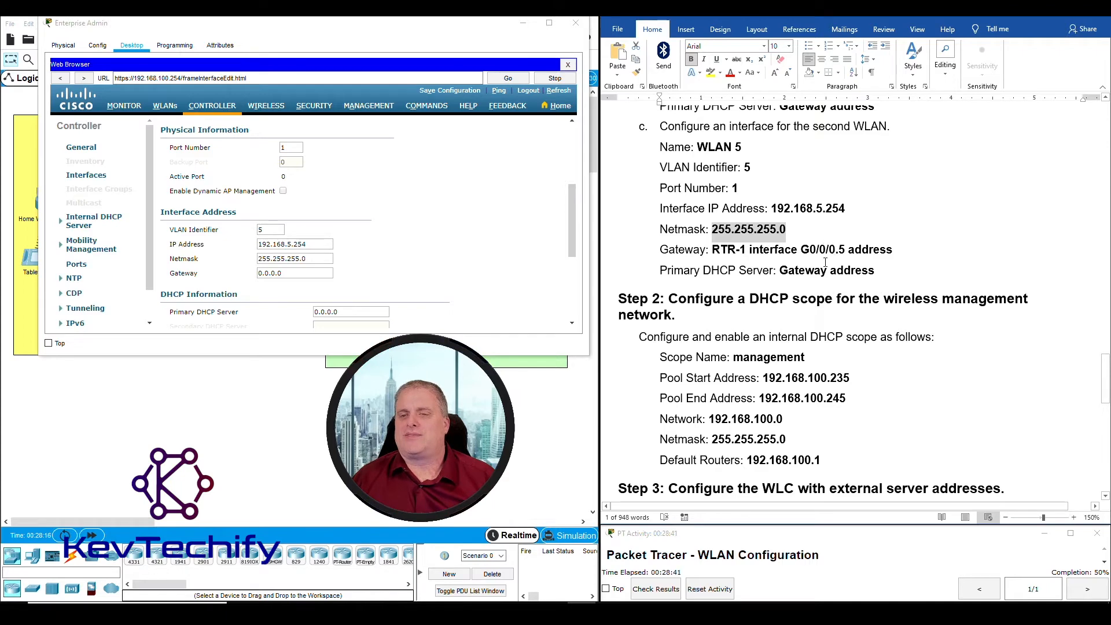
Set the WLAN 5 gateway to 192.168.5.1, RTR-1's G0/0/0.5 address
scroll(818, 291, "up", 15)
scroll(820, 288, "down", 5)
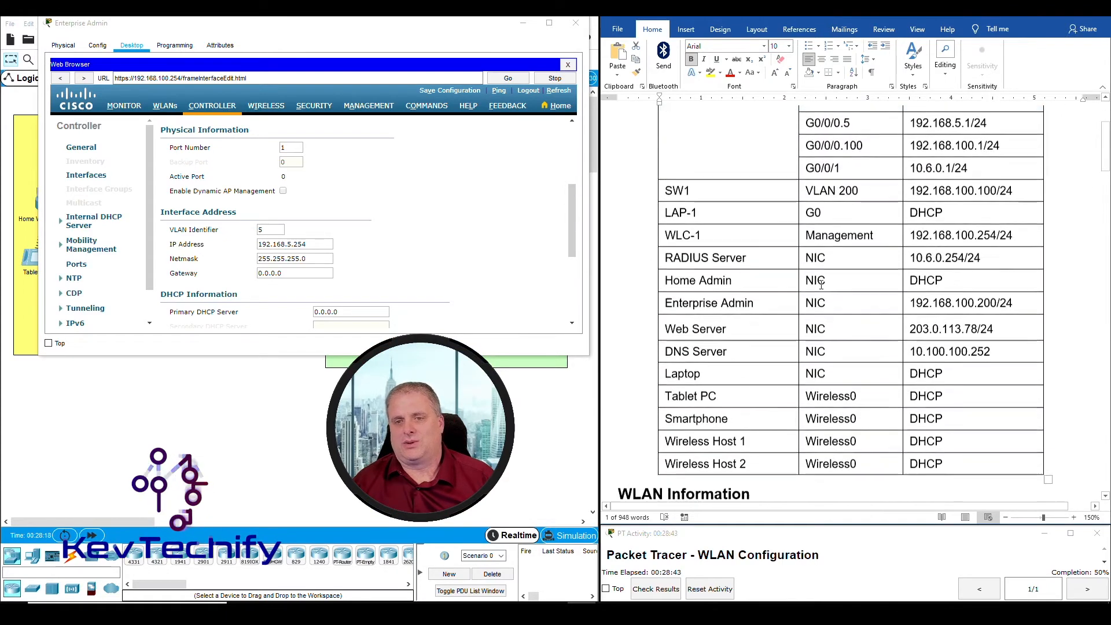
scroll(821, 285, "up", 3)
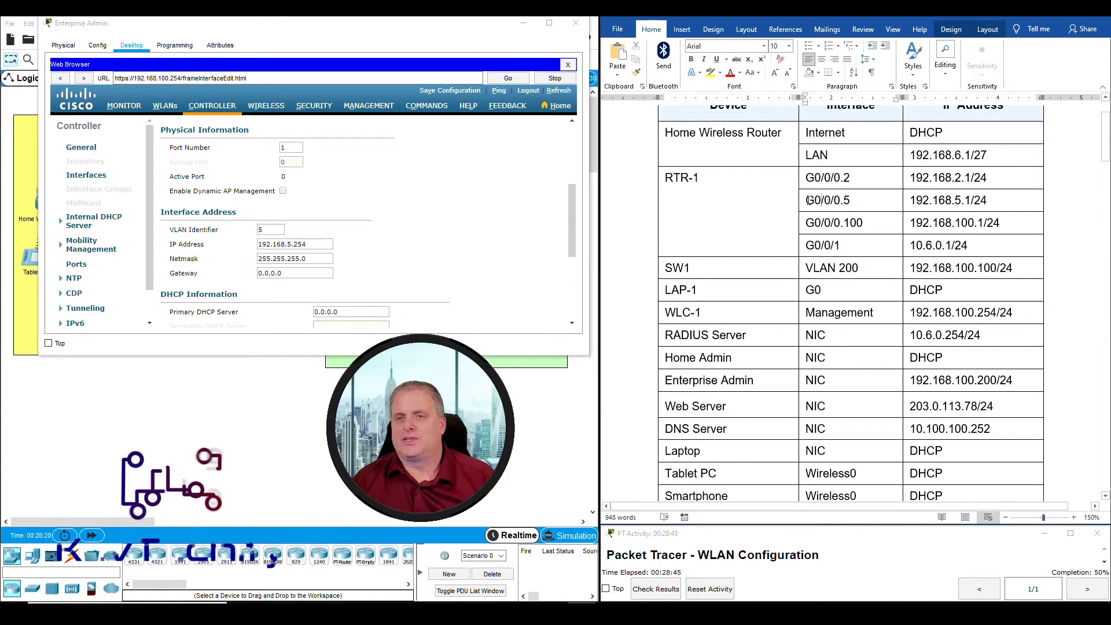
left_click_drag(805, 199, 977, 197)
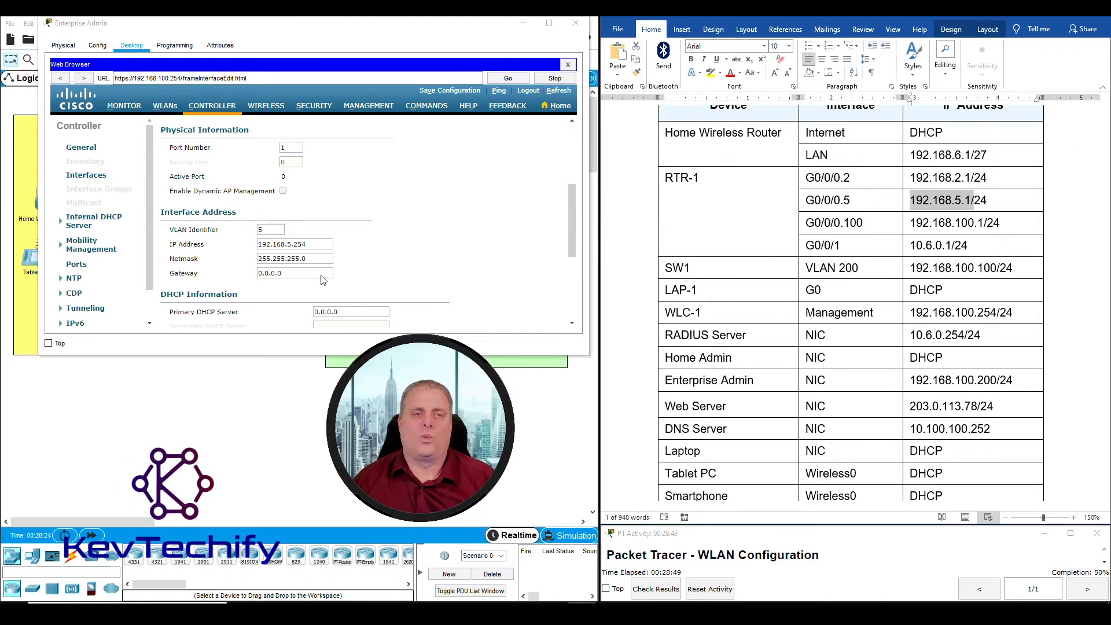
left_click(296, 275)
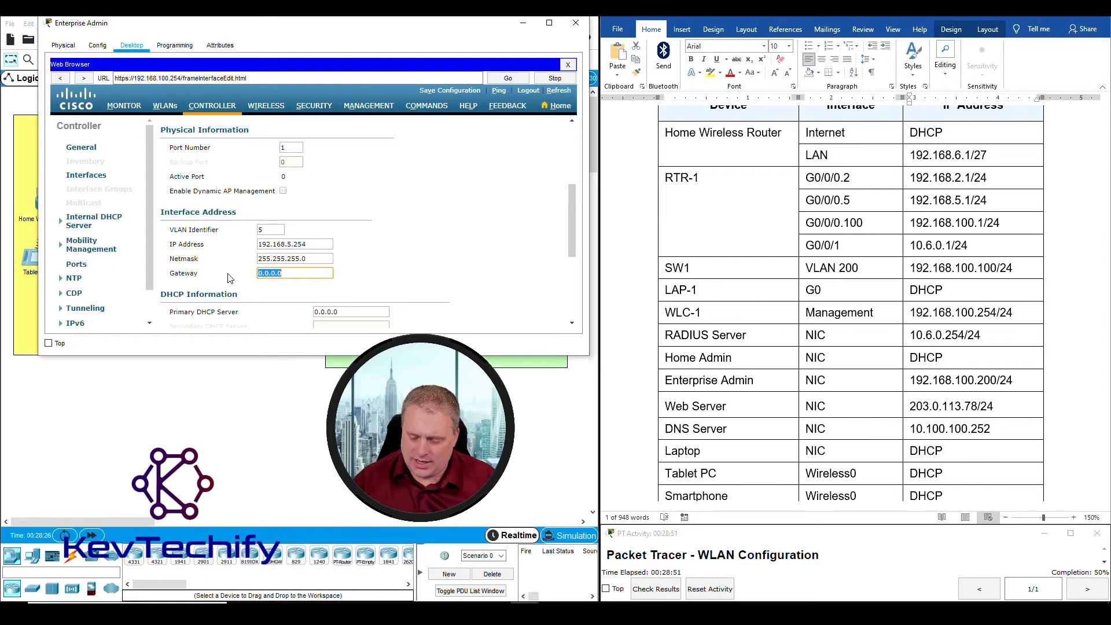
type("192.168.")
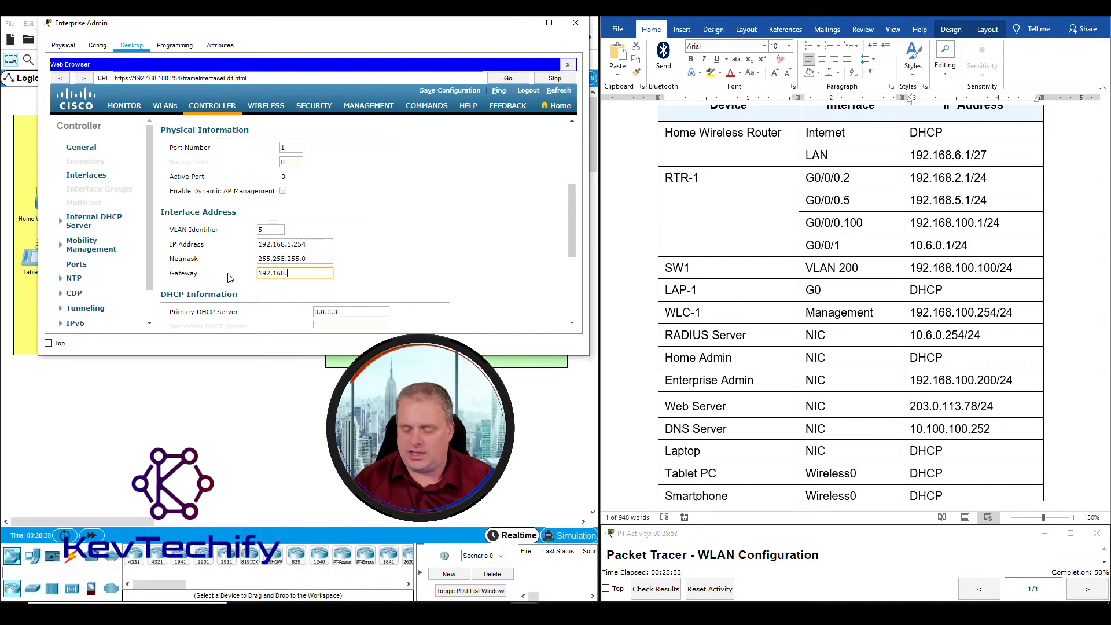
type("5.1")
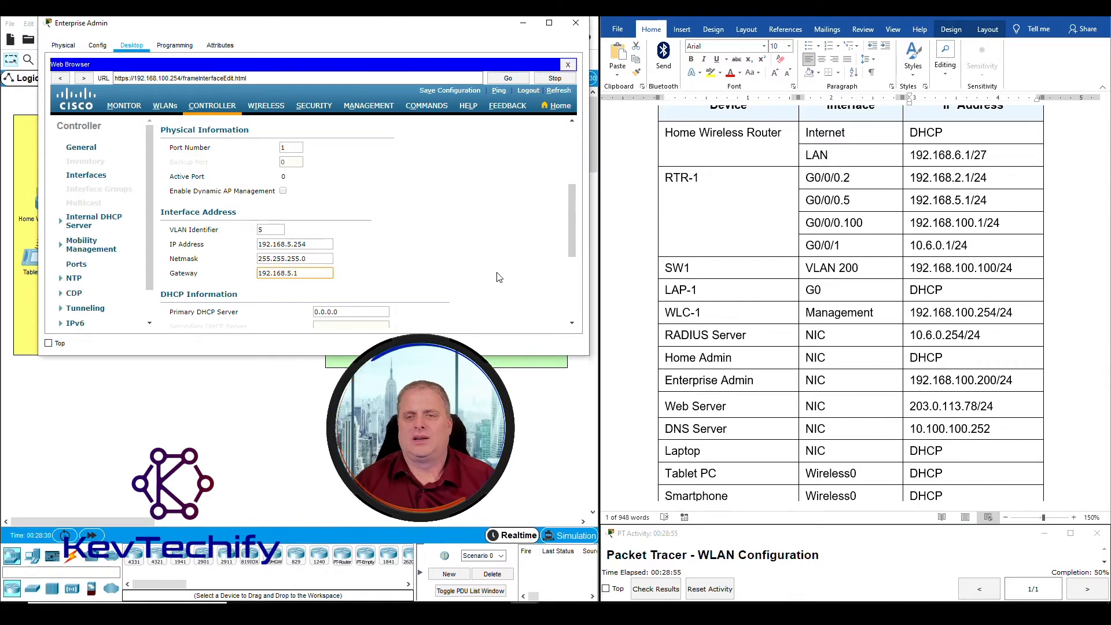
Enter 192.168.5.1 as the primary DHCP server and review the form
scroll(826, 267, "down", 15)
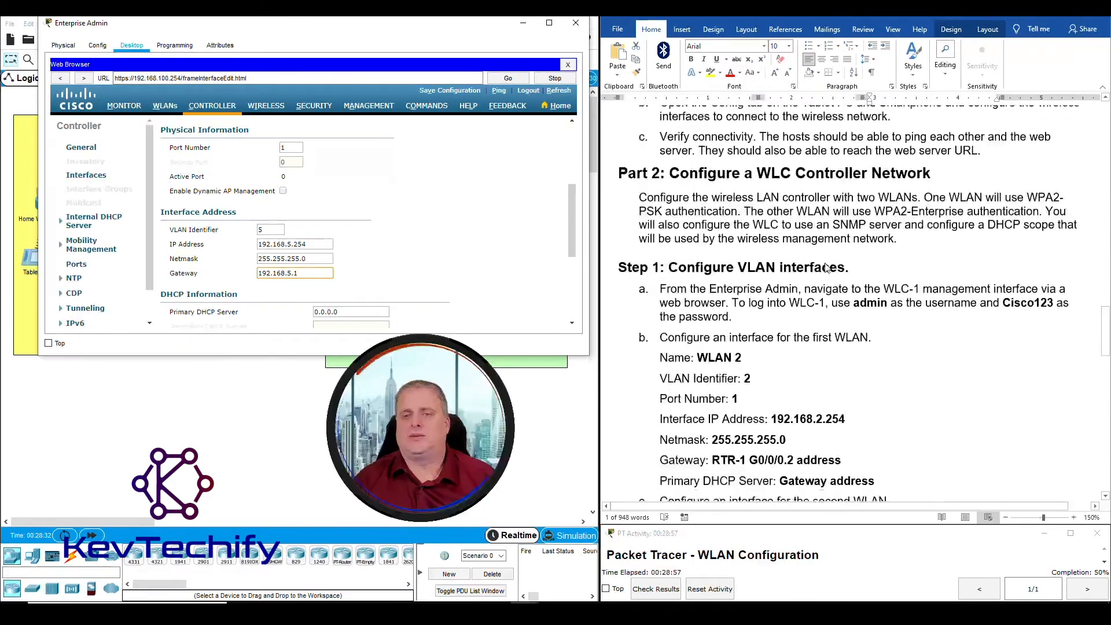
scroll(826, 267, "down", 10)
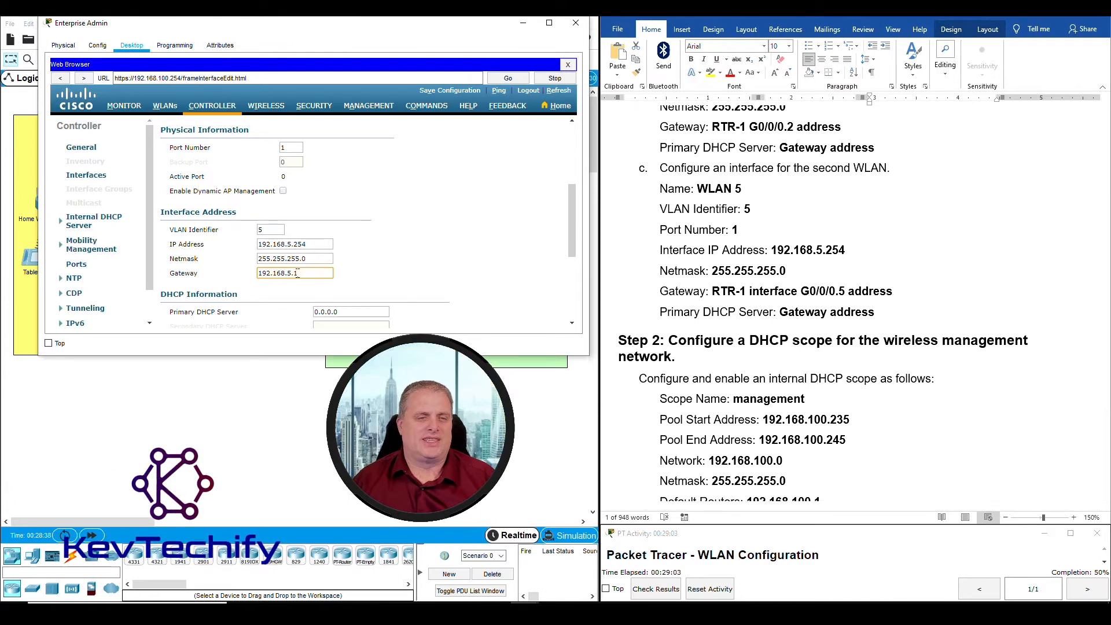
left_click(356, 312)
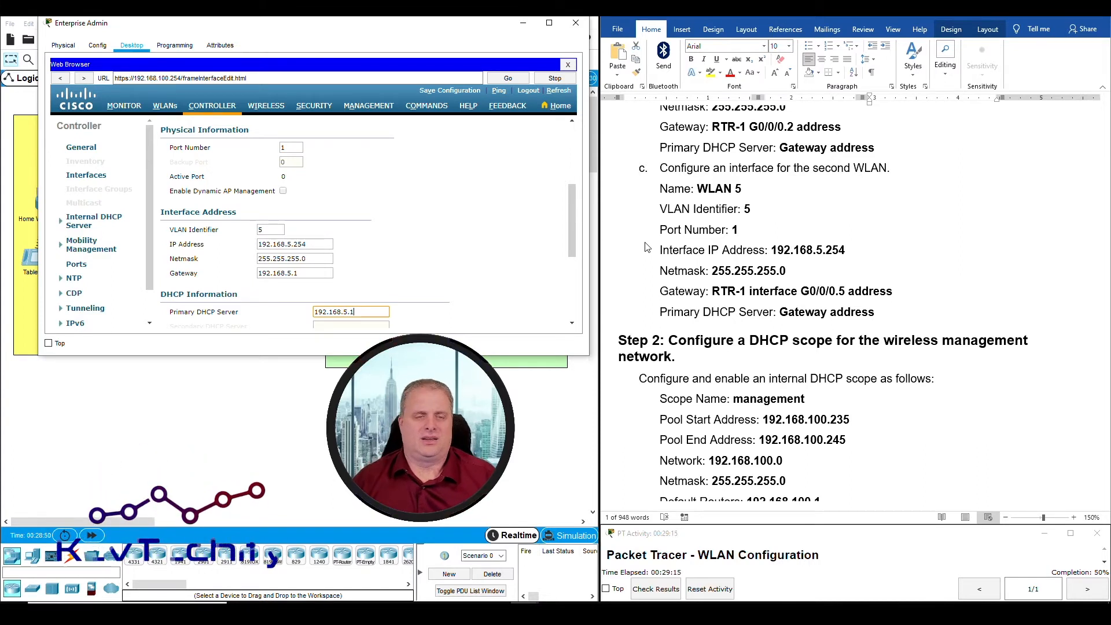
scroll(416, 209, "down", 3)
scroll(414, 210, "down", 5)
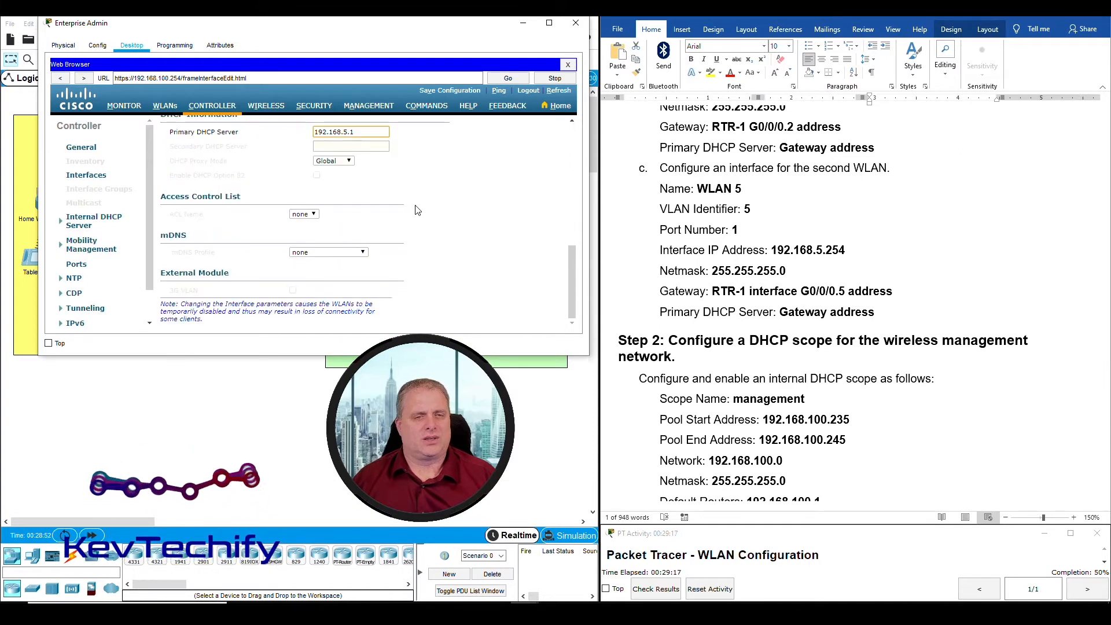
scroll(407, 214, "up", 7)
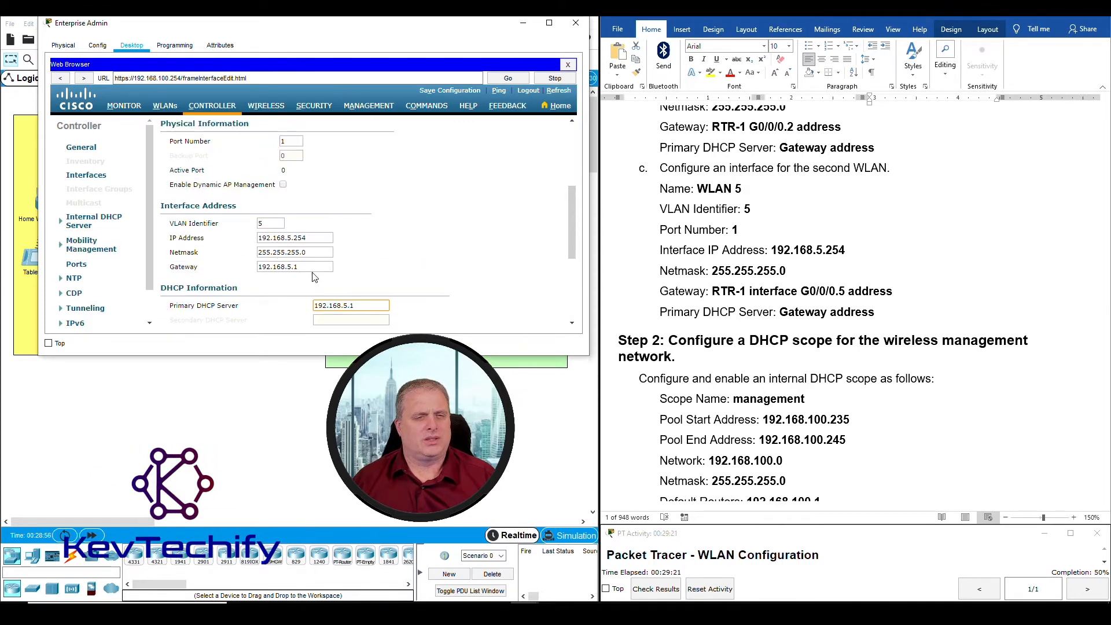
scroll(314, 277, "up", 7)
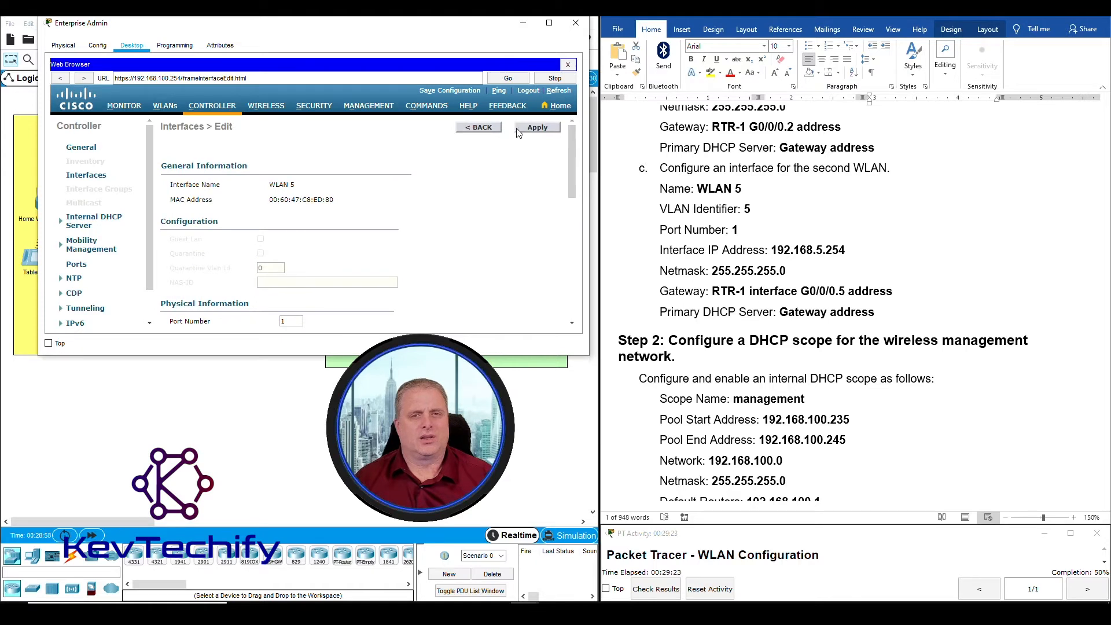
Apply the WLAN 5 interface settings, confirm the warning, and return to the interface list
left_click(530, 130)
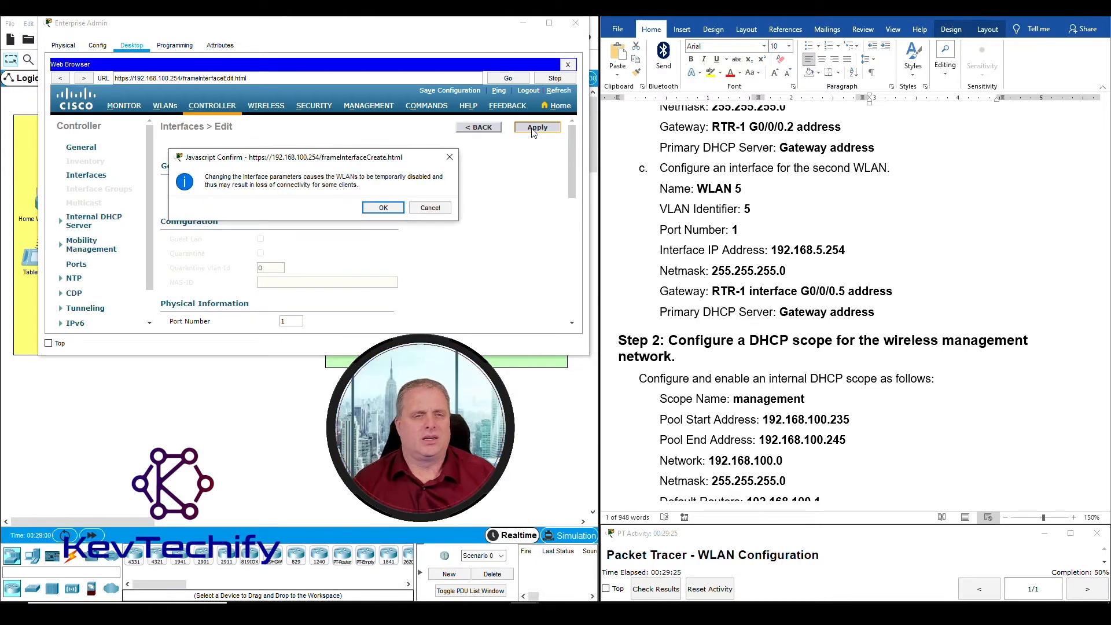
left_click(382, 208)
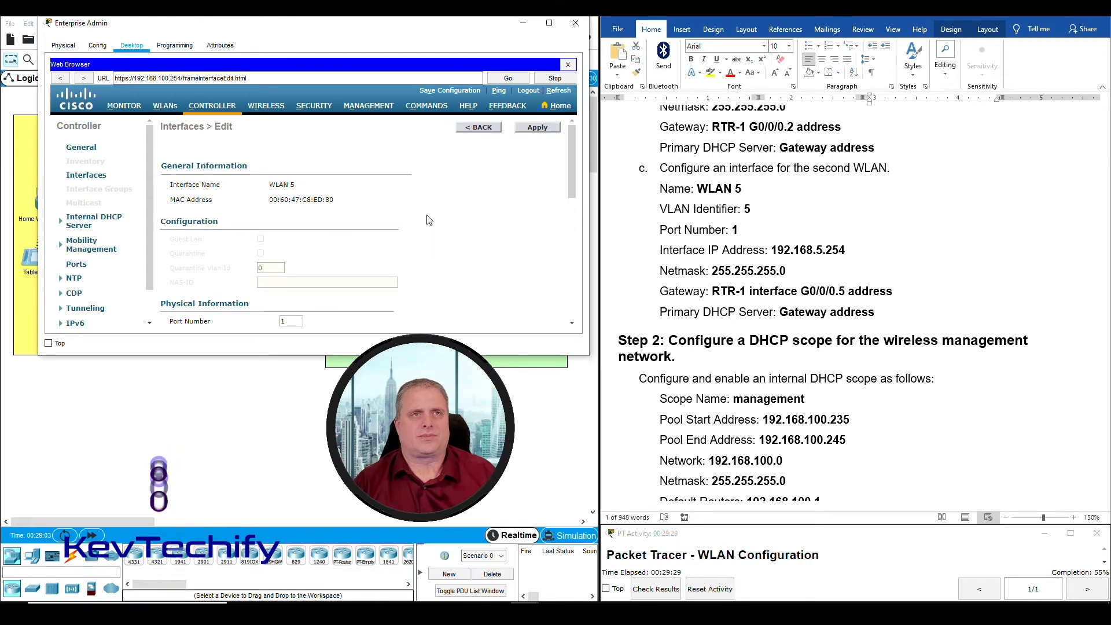
left_click(479, 127)
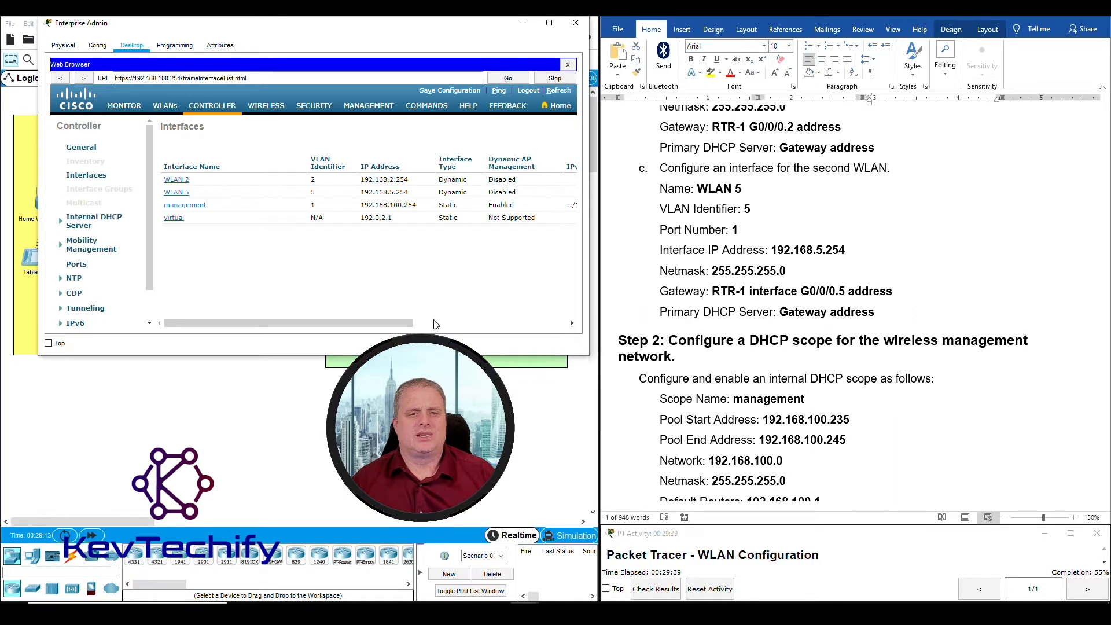
left_click_drag(436, 325, 291, 331)
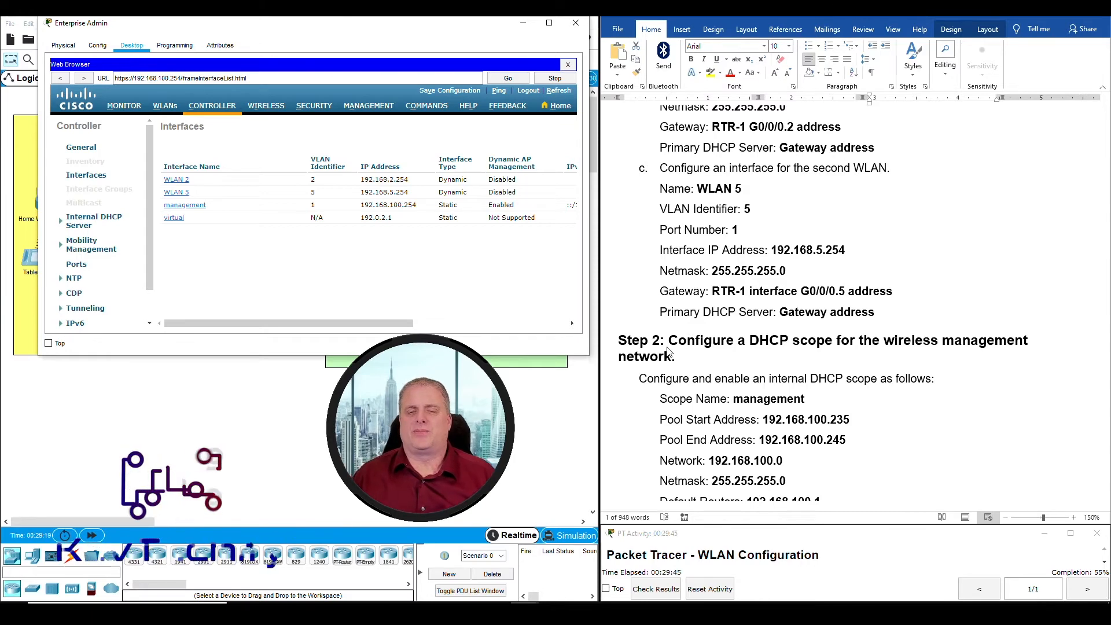
scroll(714, 343, "down", 2)
scroll(713, 342, "down", 1)
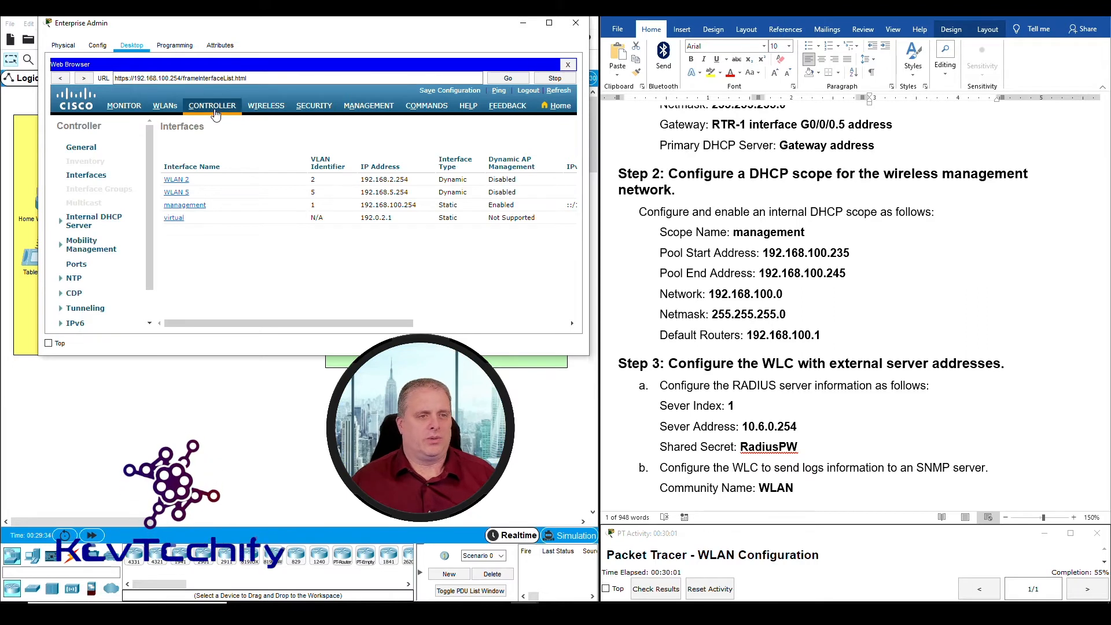
Open the DHCP Scope list under Internal DHCP Server
left_click(108, 222)
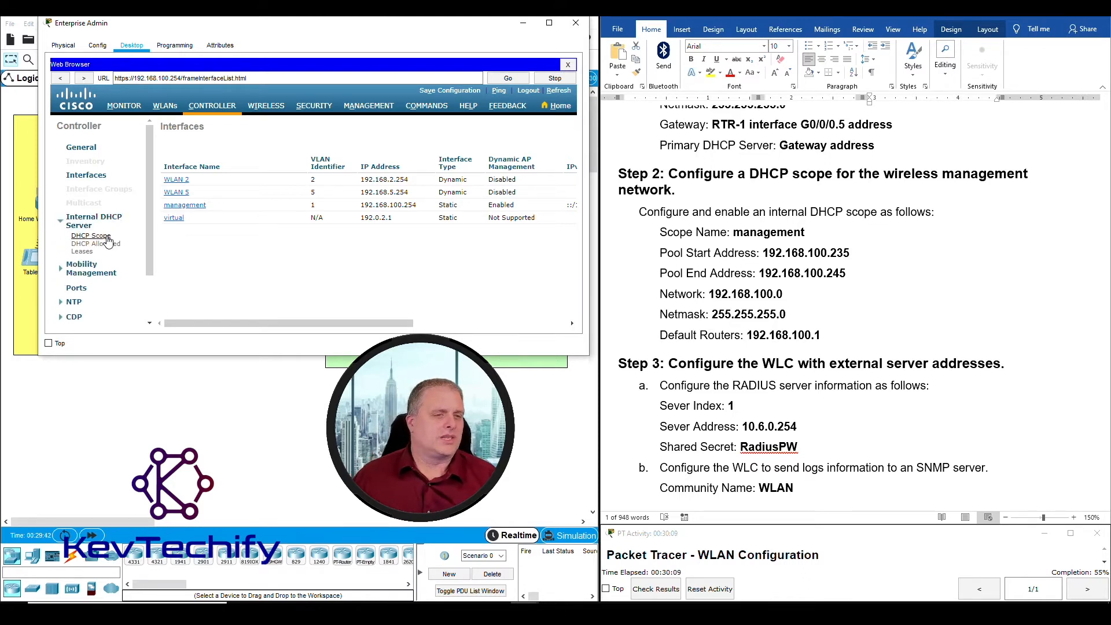
left_click(82, 237)
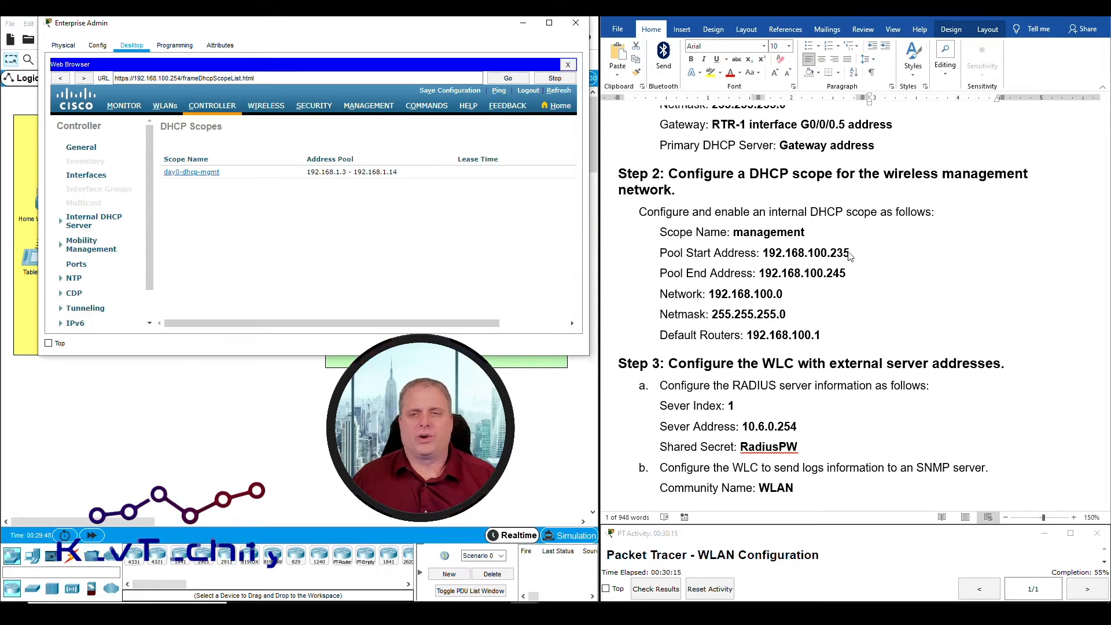
left_click_drag(371, 321, 466, 327)
Create a new DHCP scope named management
left_click(542, 127)
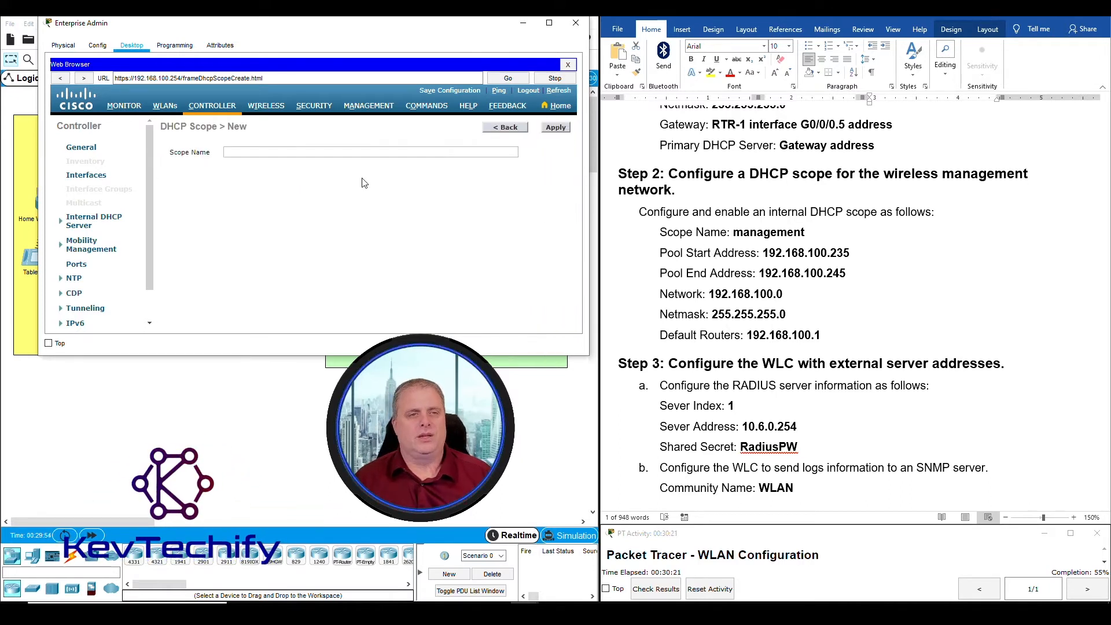
left_click(284, 154)
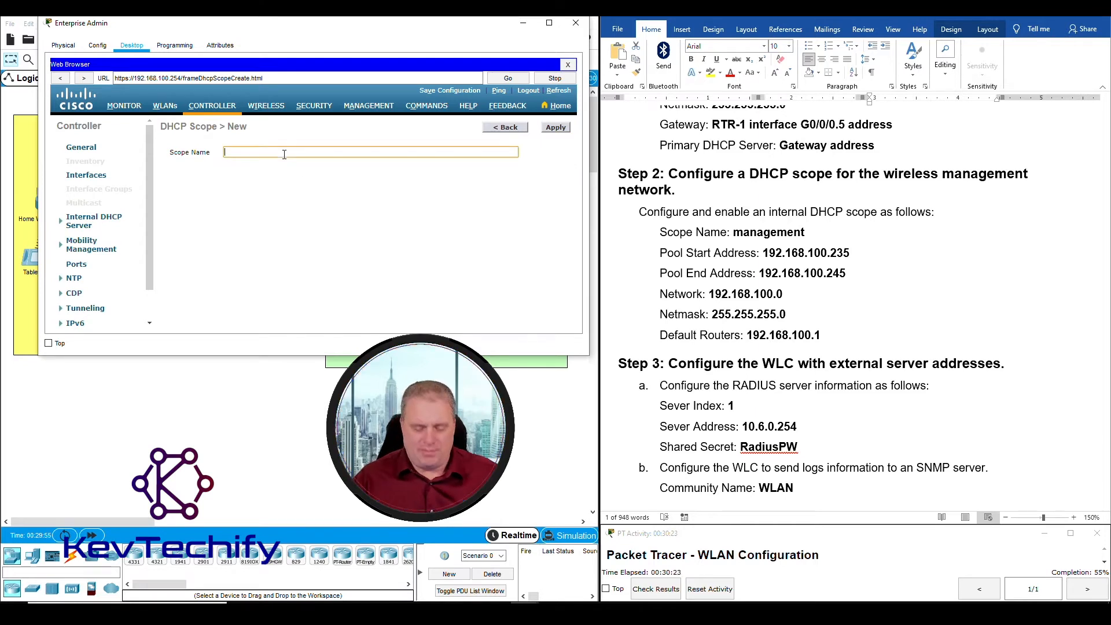
type("management")
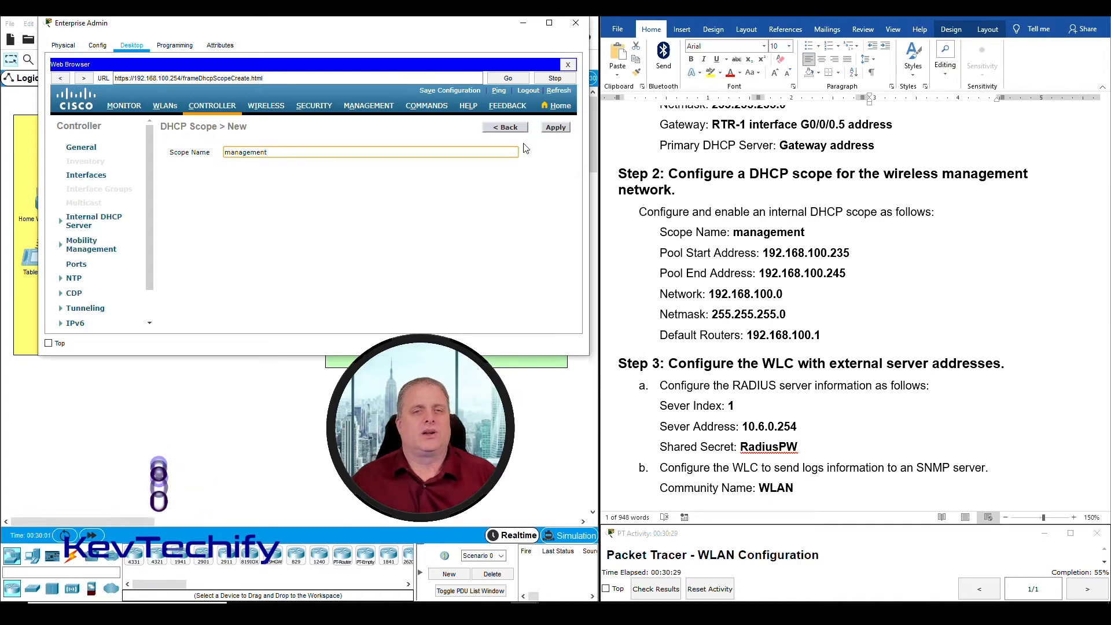
key("Tab")
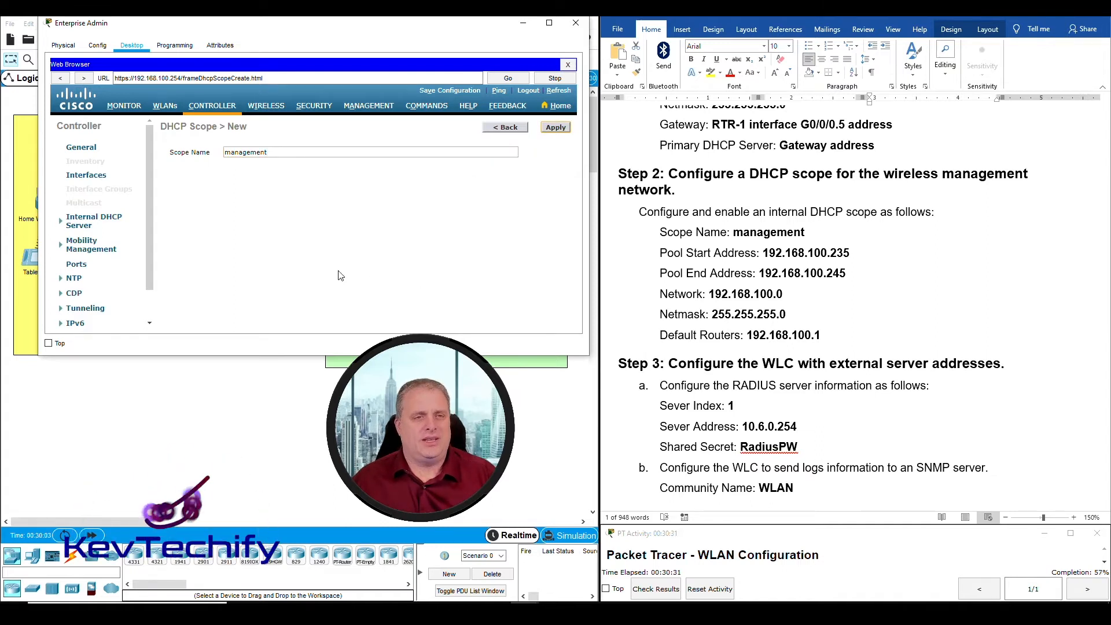
key("Return")
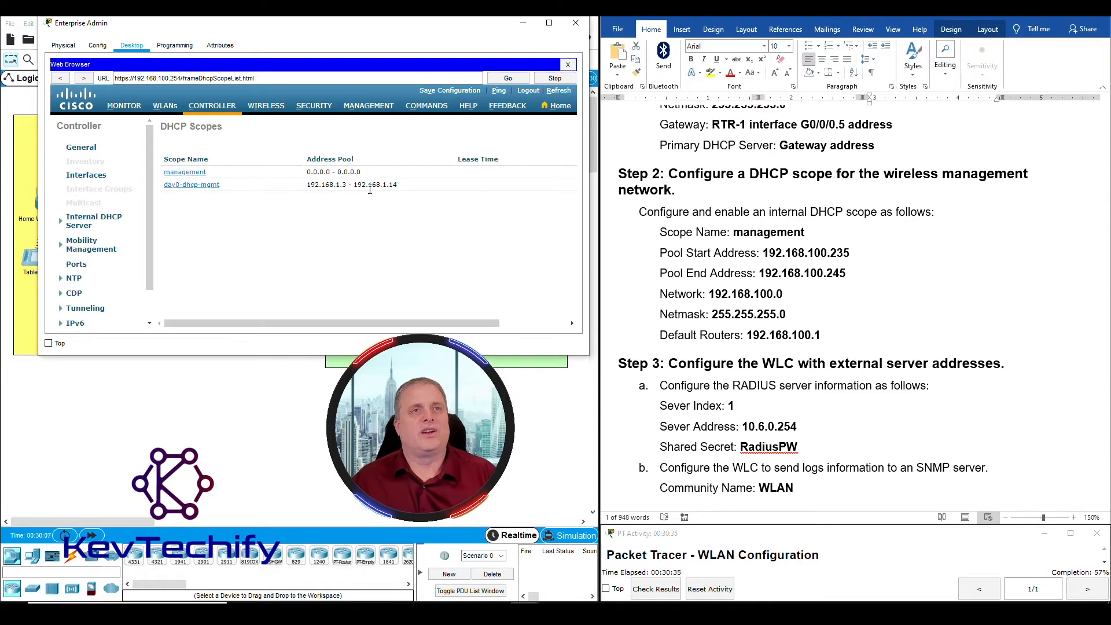
Set the management scope pool from 192.168.100.235 to 192.168.100.245
left_click(184, 175)
left_click_drag(283, 25, 835, 20)
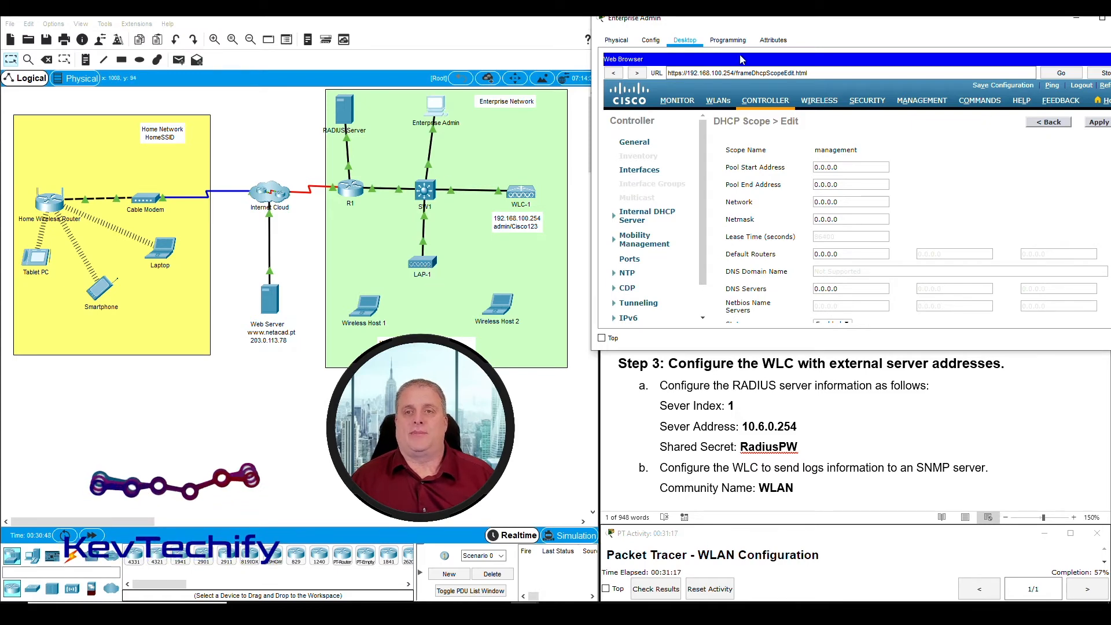
left_click_drag(835, 21, 267, 23)
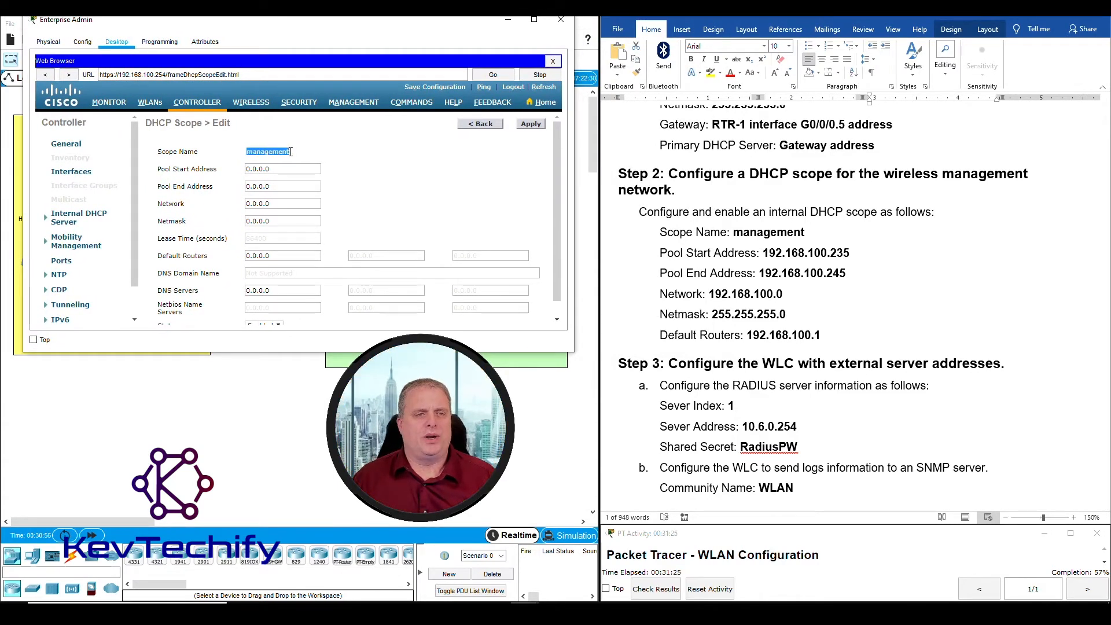
left_click(778, 259)
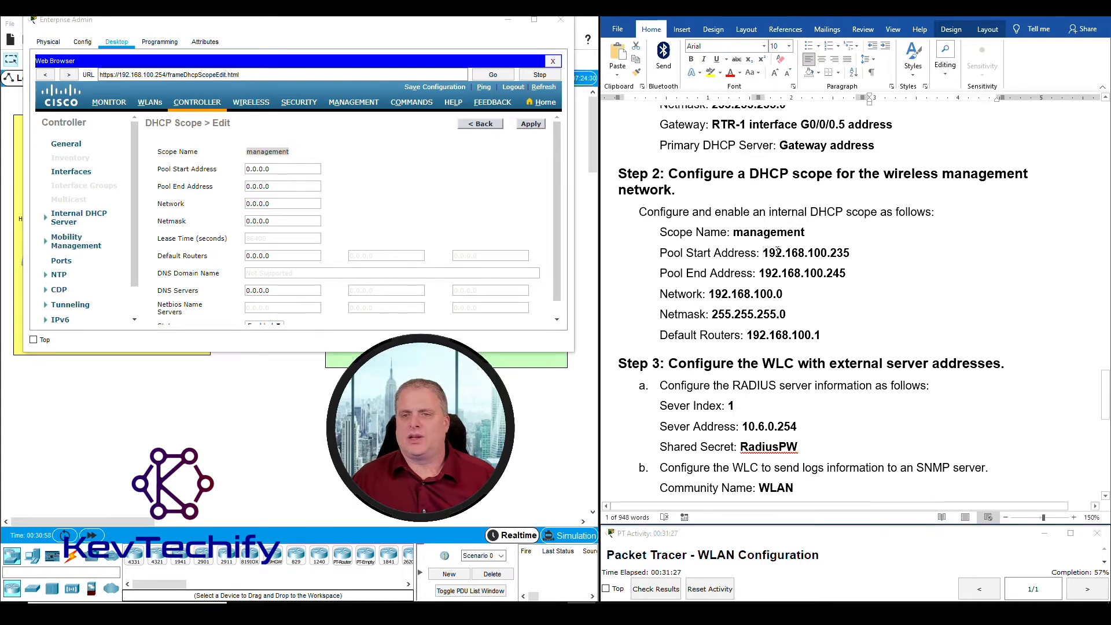
left_click_drag(778, 253, 850, 253)
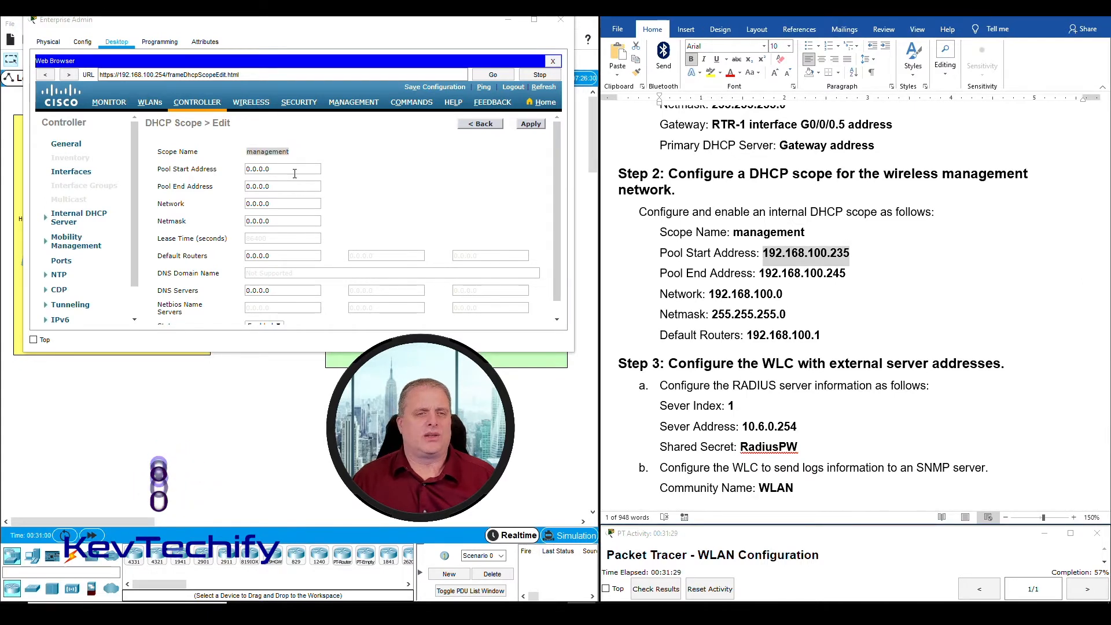
left_click(295, 169)
type("192")
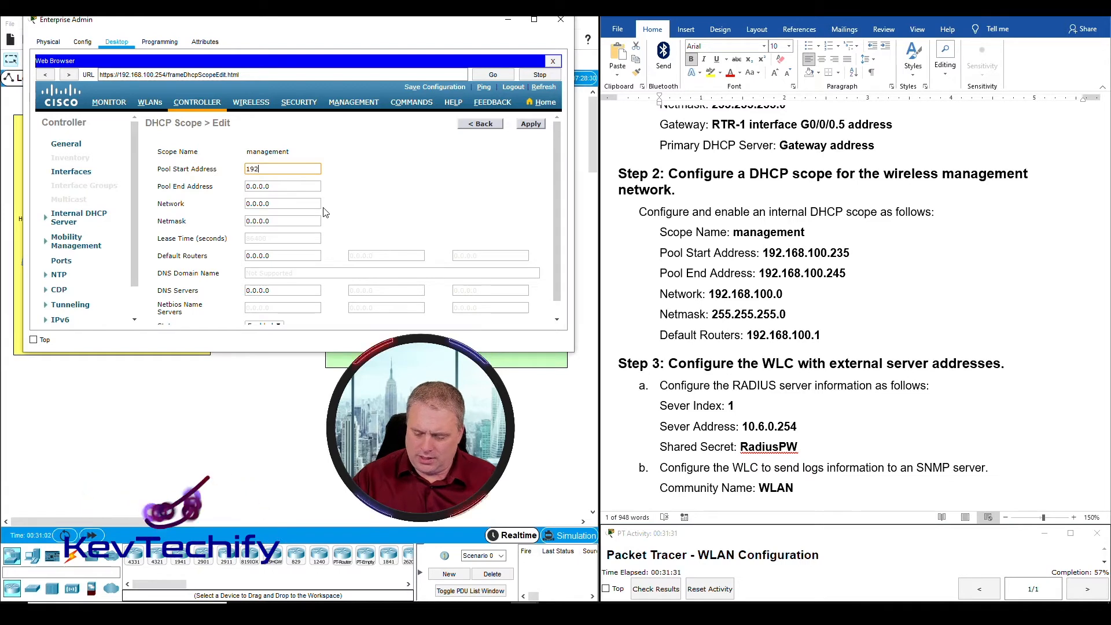
type(".168.10")
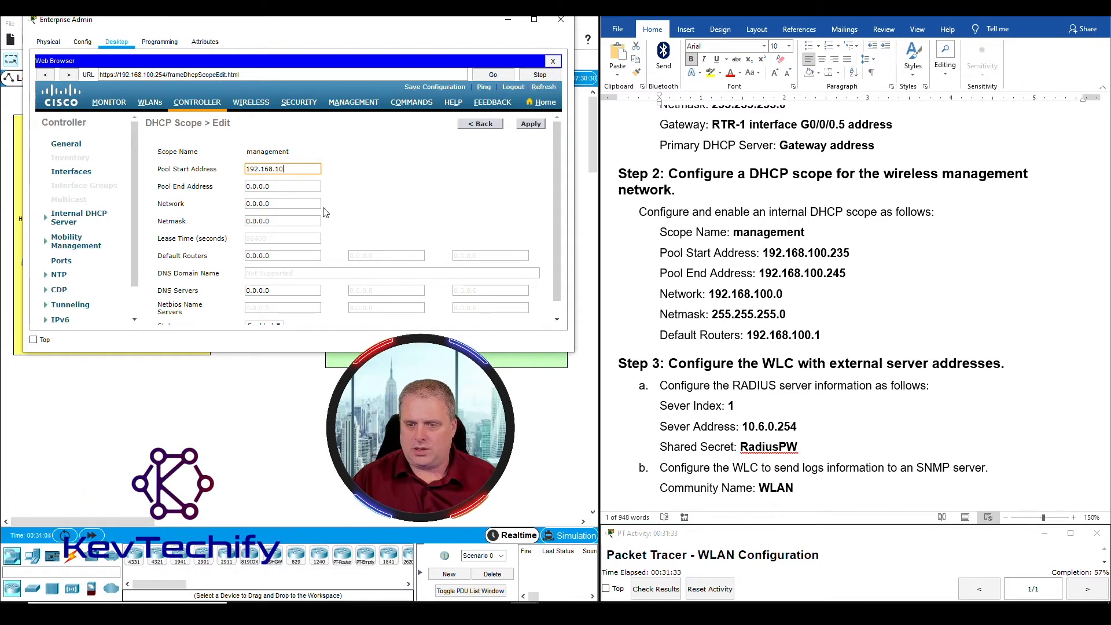
type("0.235")
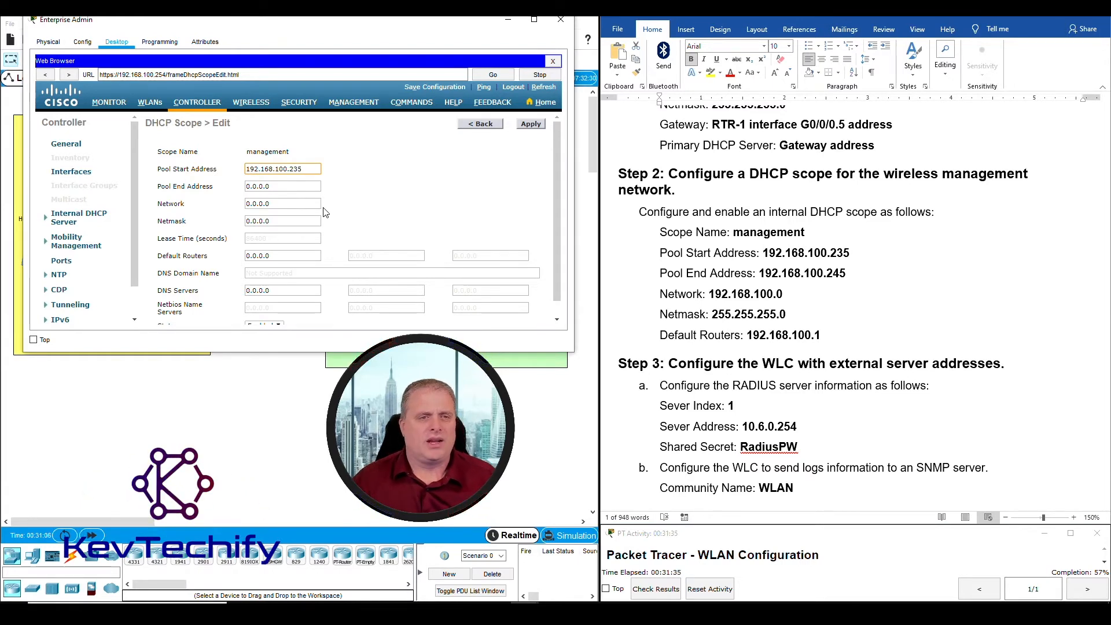
mouse_move(848, 278)
left_mouse_down()
mouse_move(806, 275)
mouse_move(849, 276)
left_mouse_up()
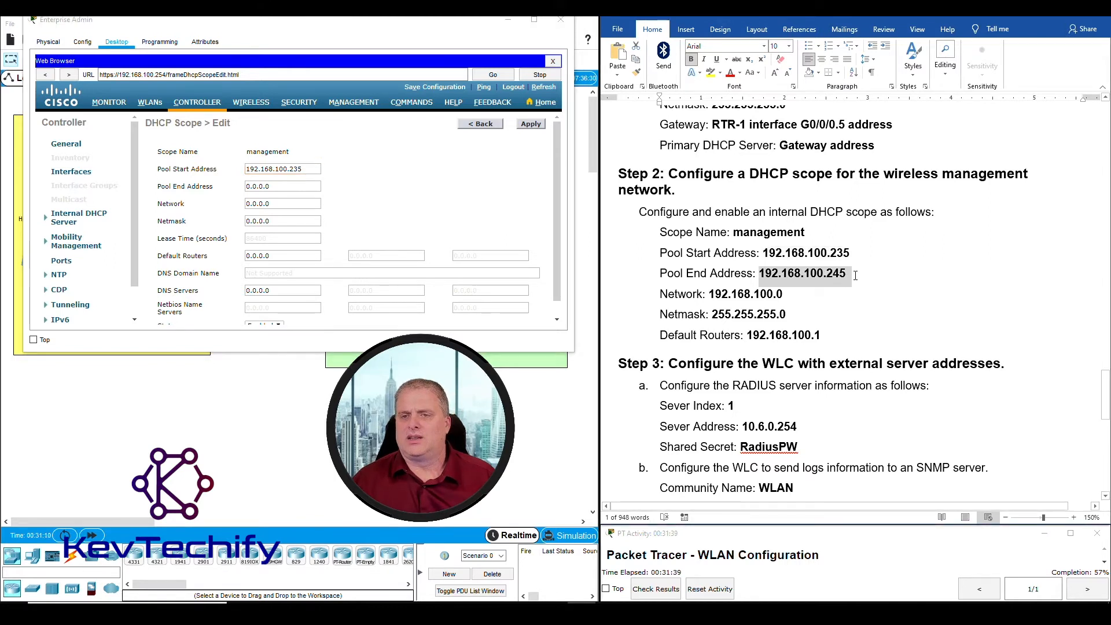
left_click_drag(277, 186, 213, 186)
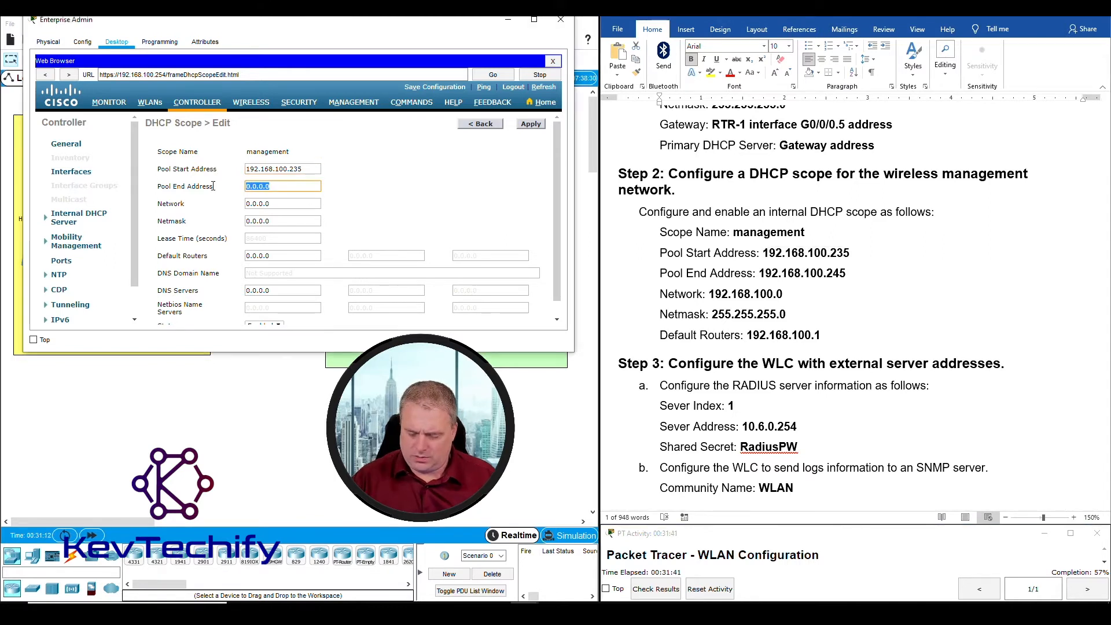
type("192.168.100.245")
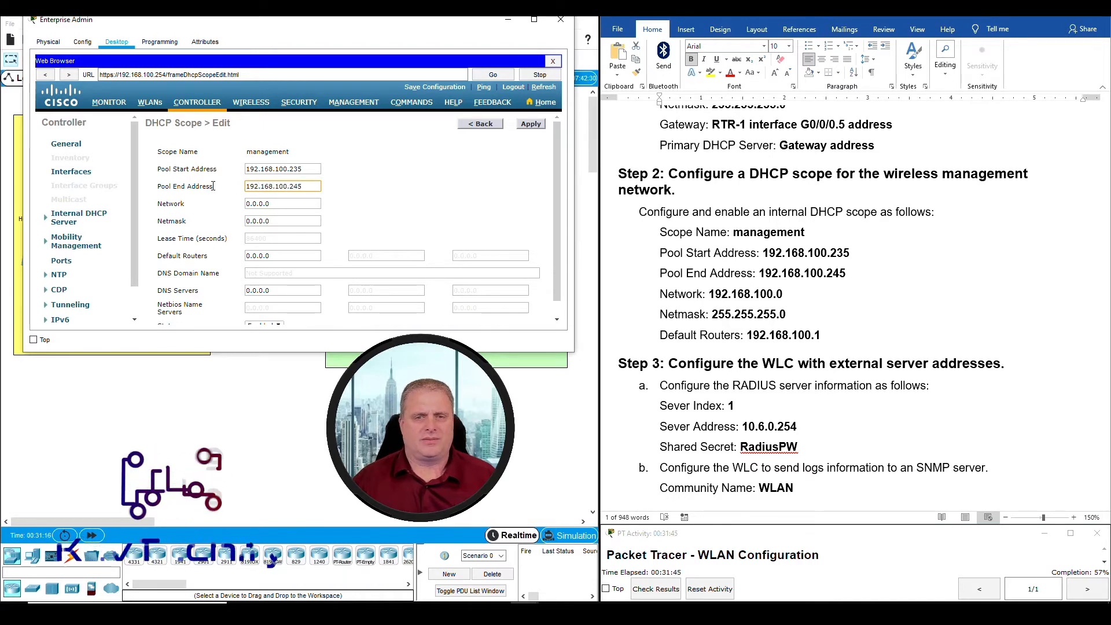
Enter network 192.168.100.0 and netmask 255.255.255.0 for the management scope
left_click(743, 295)
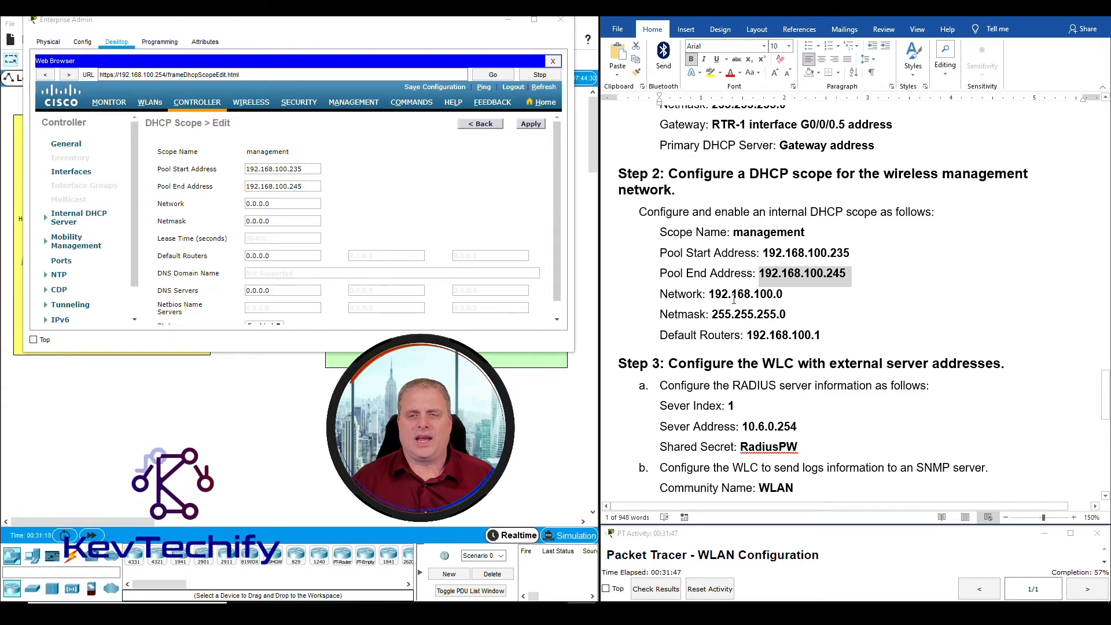
double_click(283, 203)
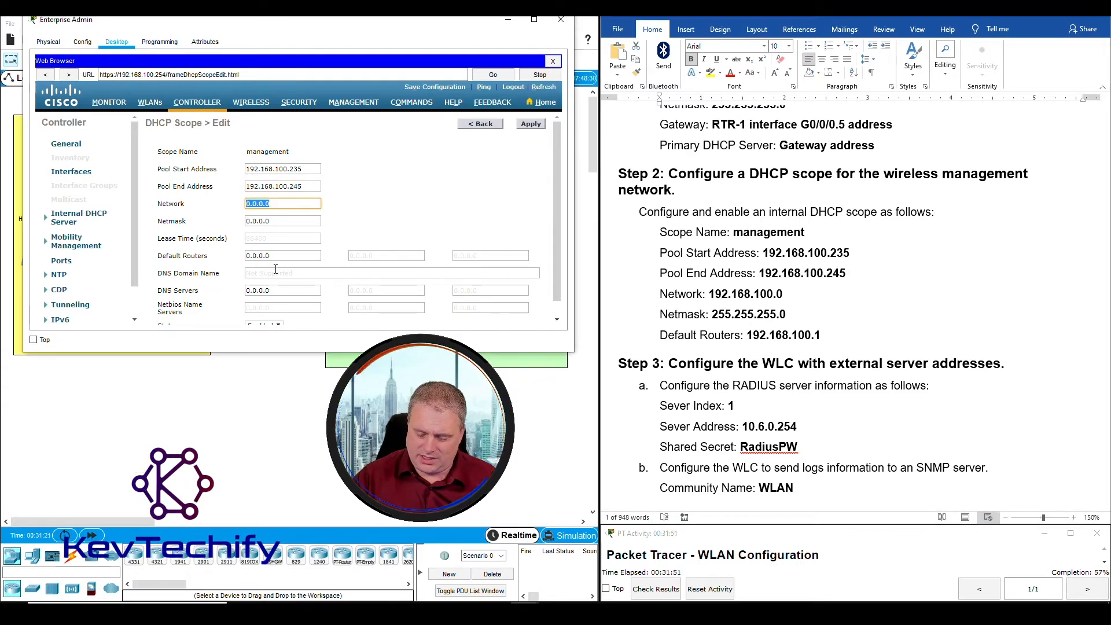
type("192.168.")
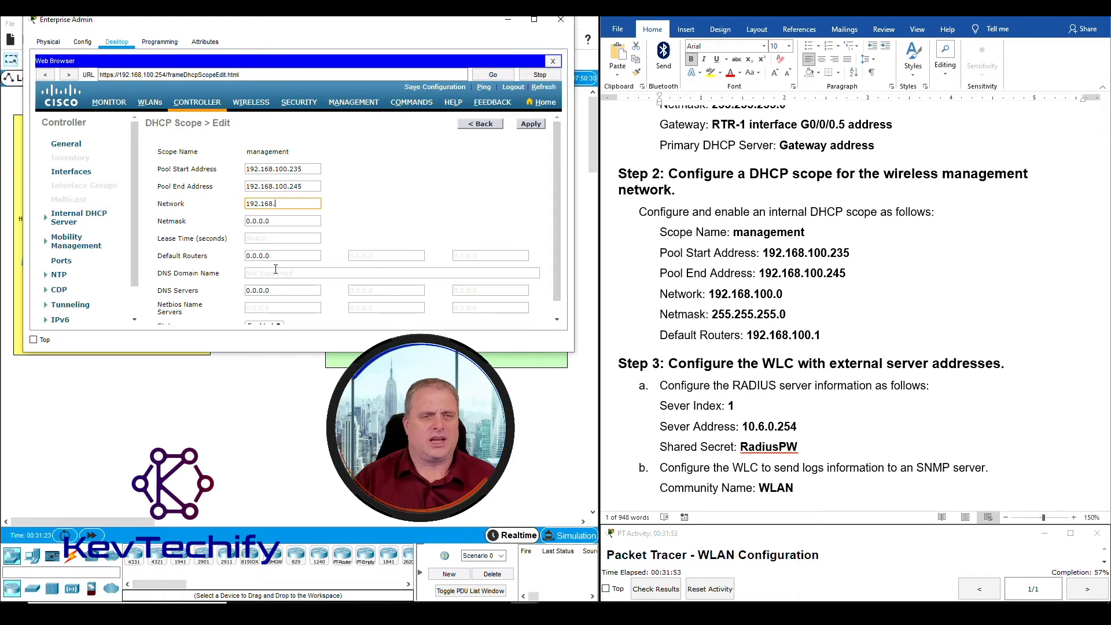
type("100.1")
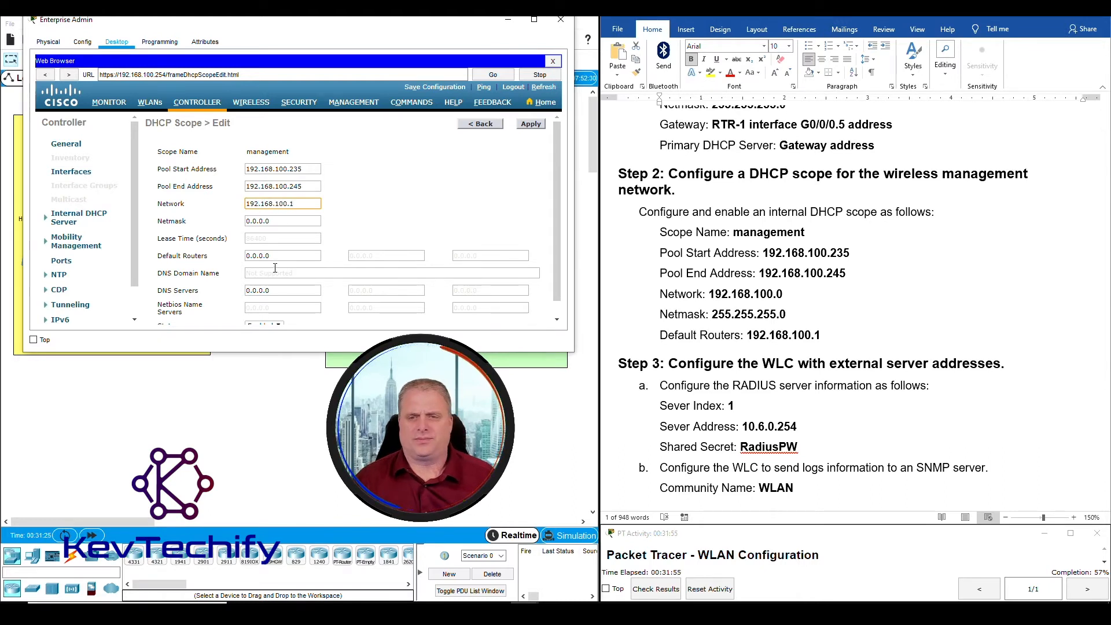
double_click(805, 273)
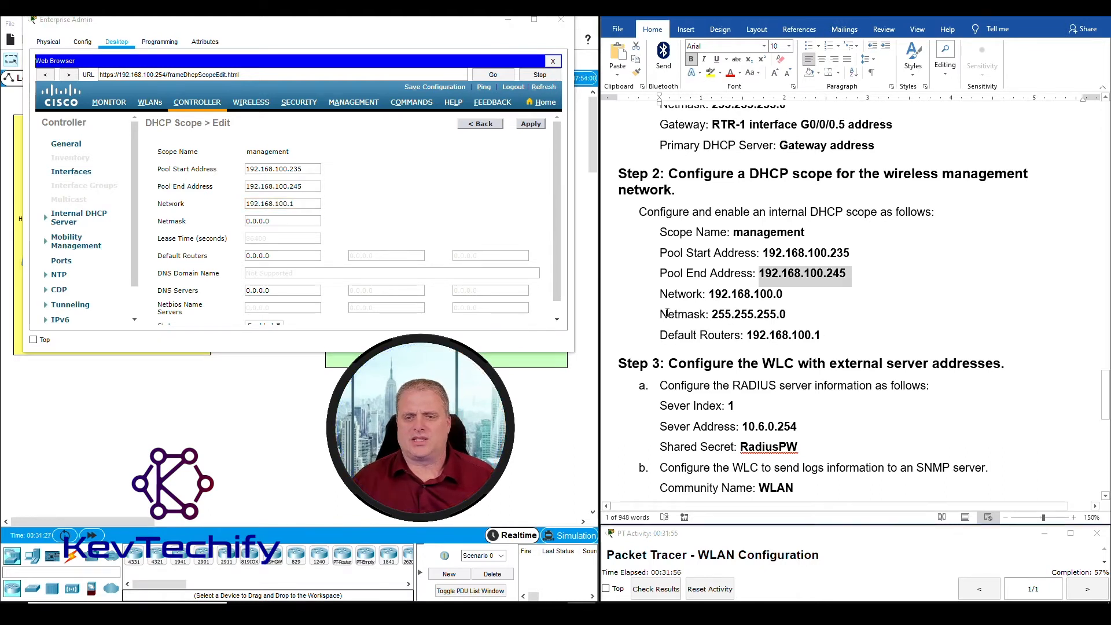
left_click(284, 222)
type("25")
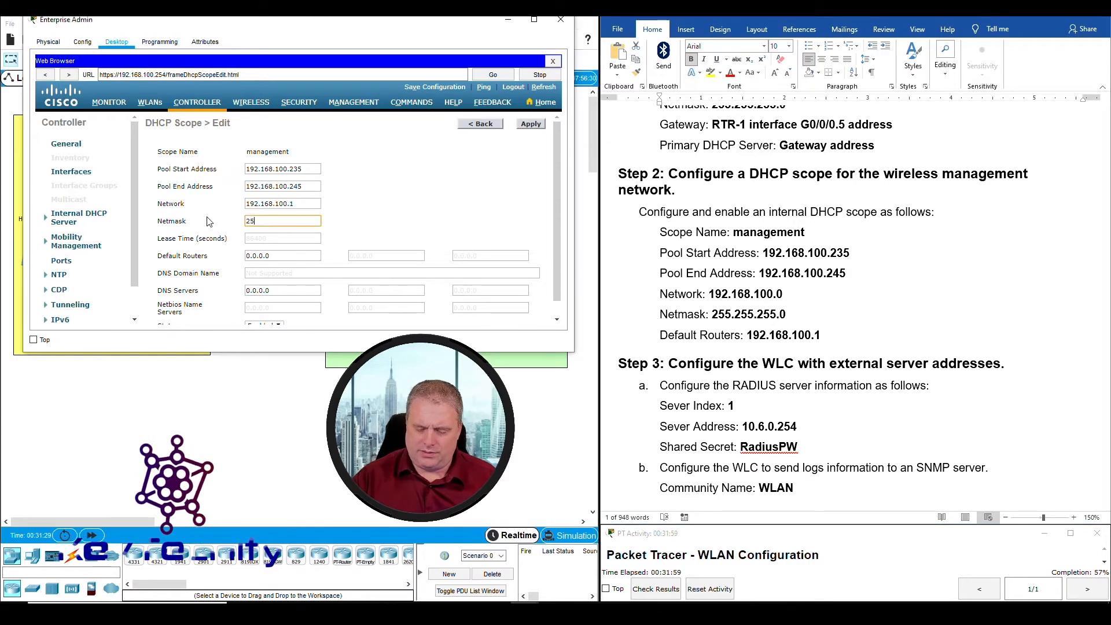
type("5.255.255.0")
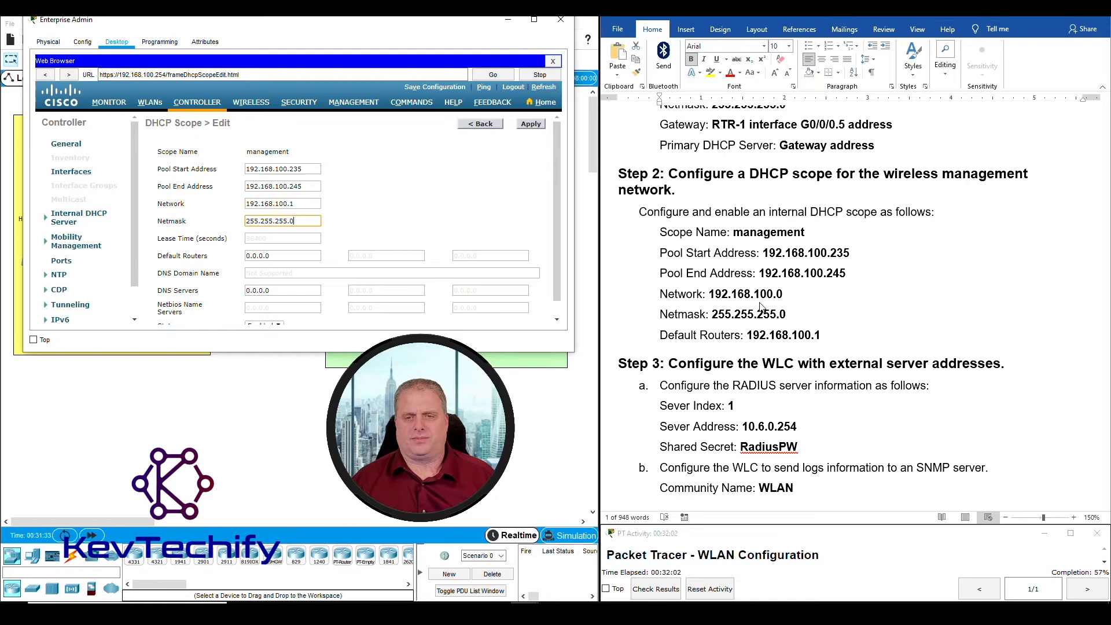
Set default router 192.168.100.1, keep the scope Enabled, and apply the scope
left_click(743, 335)
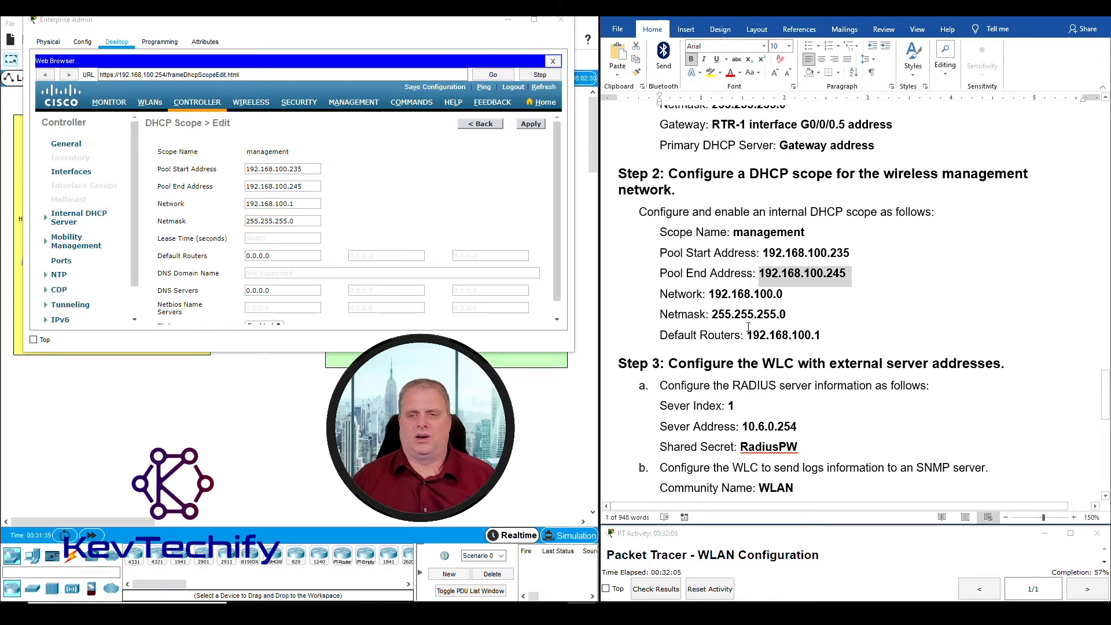
left_click_drag(750, 334, 807, 335)
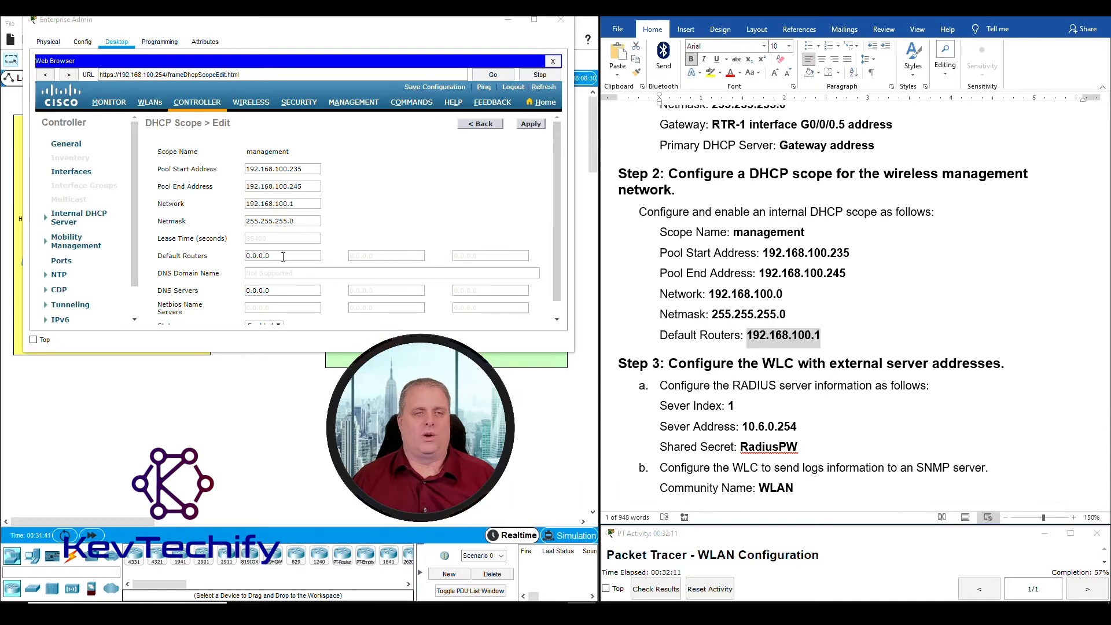
left_click_drag(283, 257, 212, 256)
type("192")
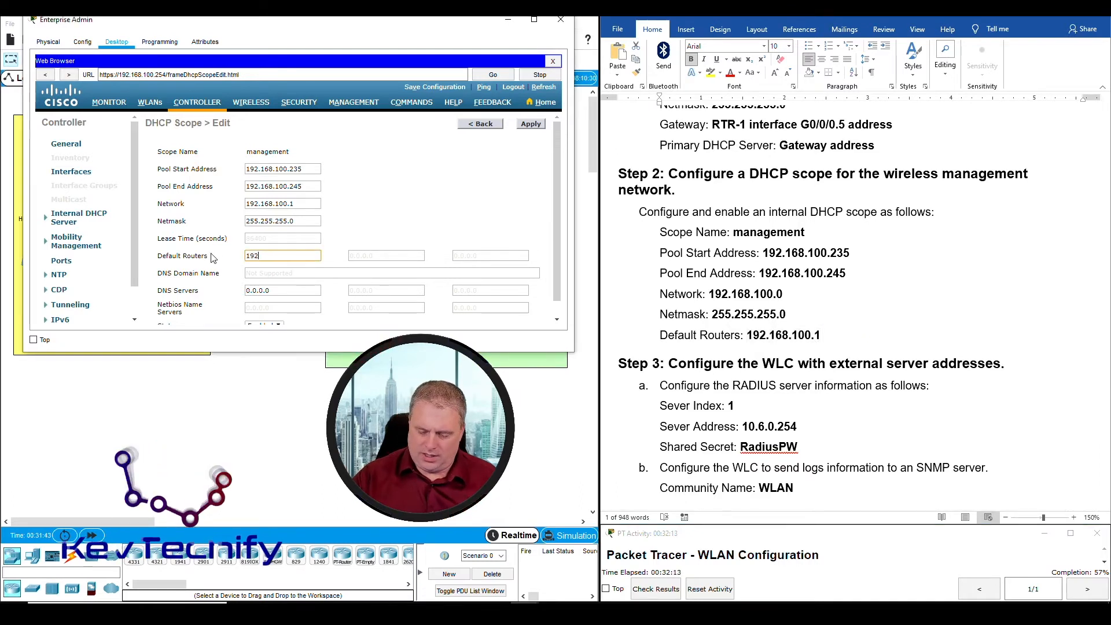
type(".168.100.1")
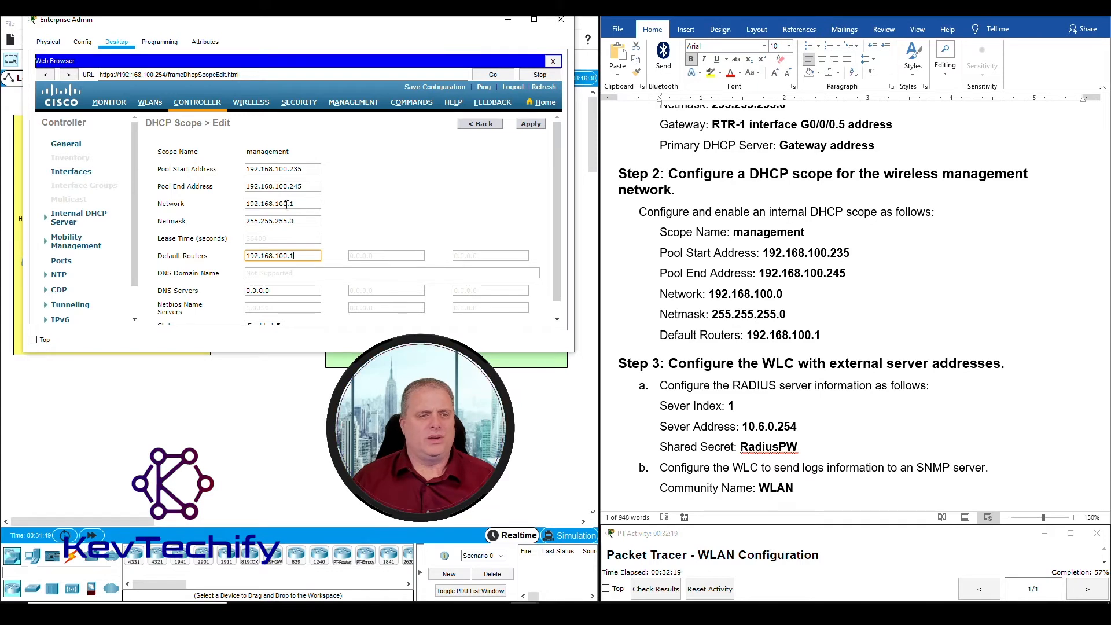
left_click(297, 203)
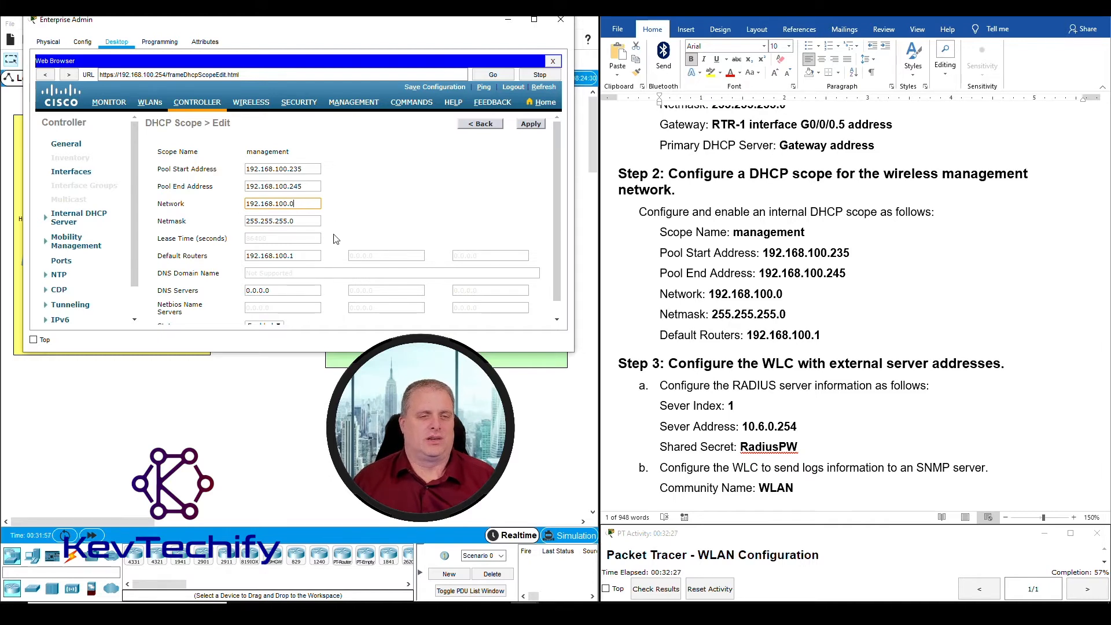
scroll(337, 239, "down", 1)
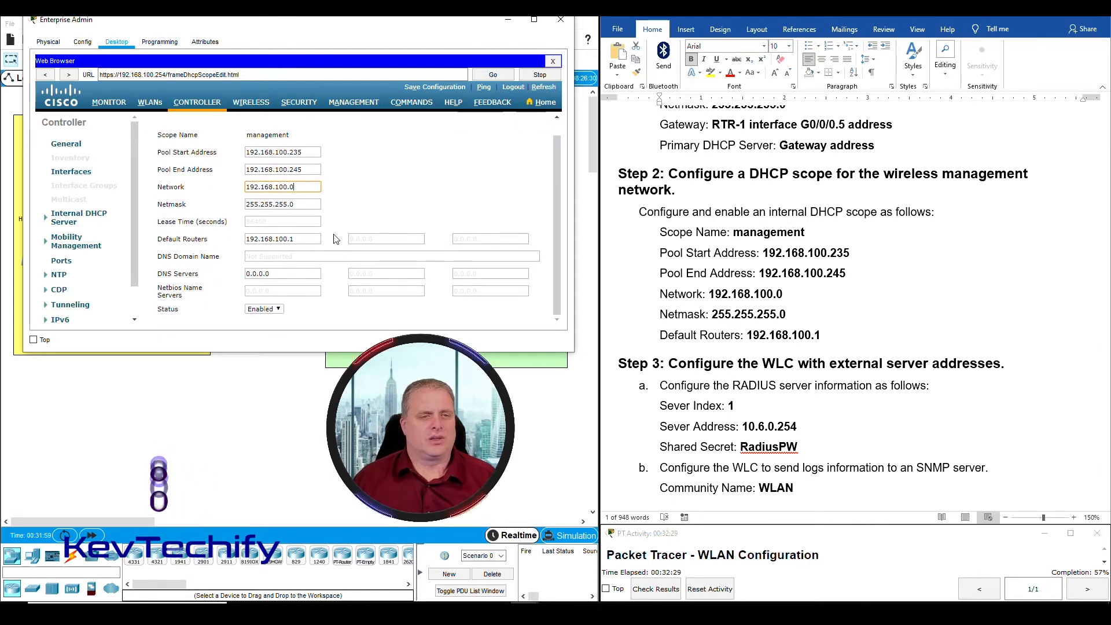
left_click(280, 310)
left_click(280, 309)
scroll(382, 310, "up", 1)
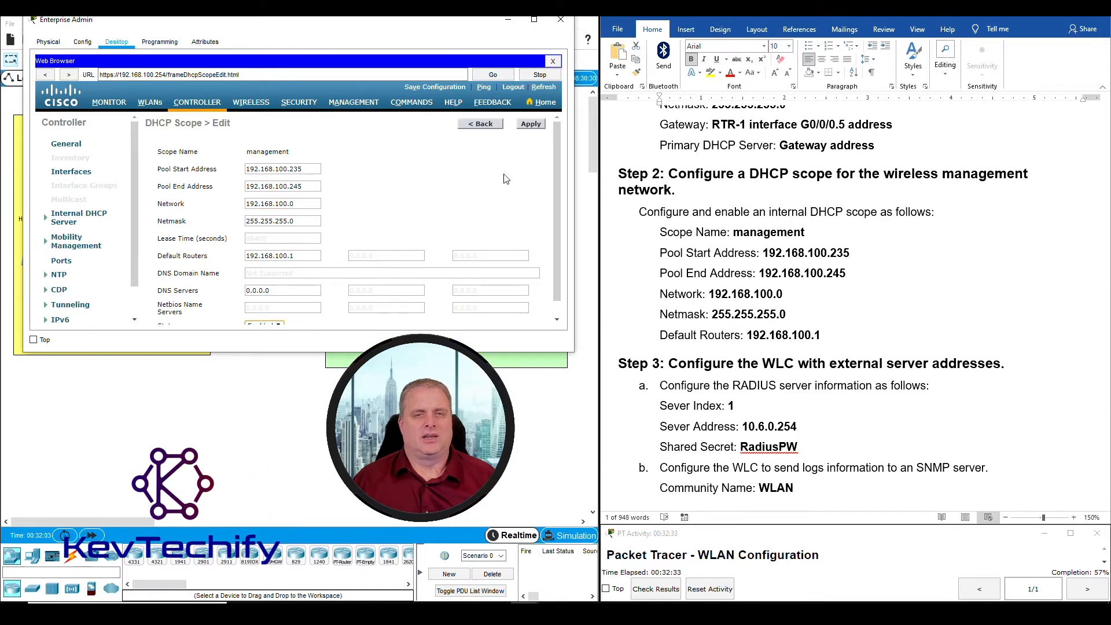
left_click(531, 124)
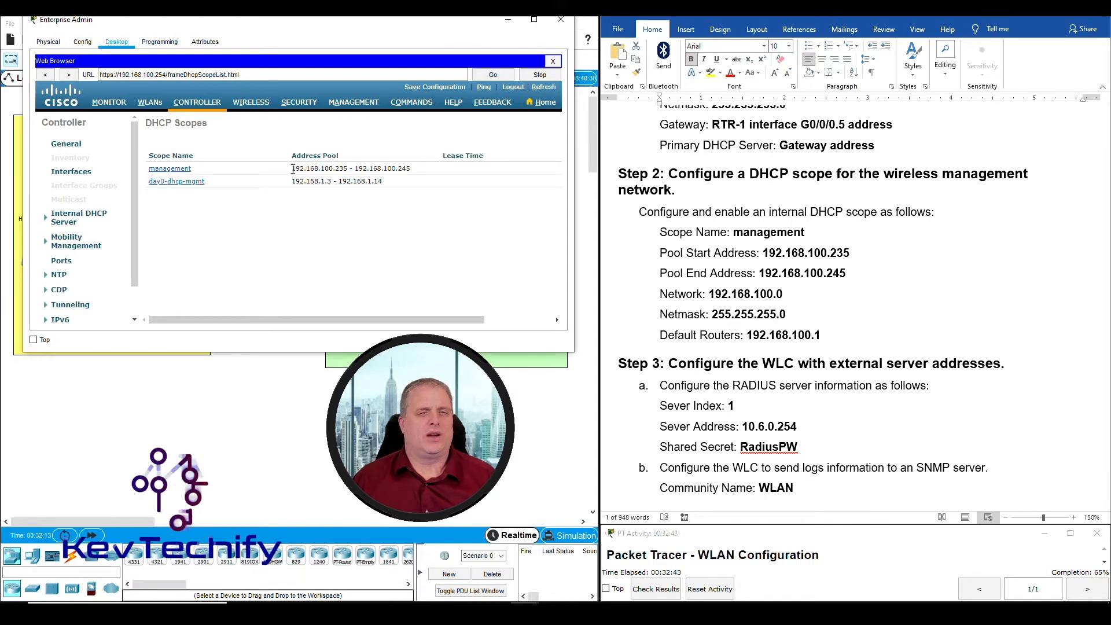
left_click_drag(292, 168, 416, 167)
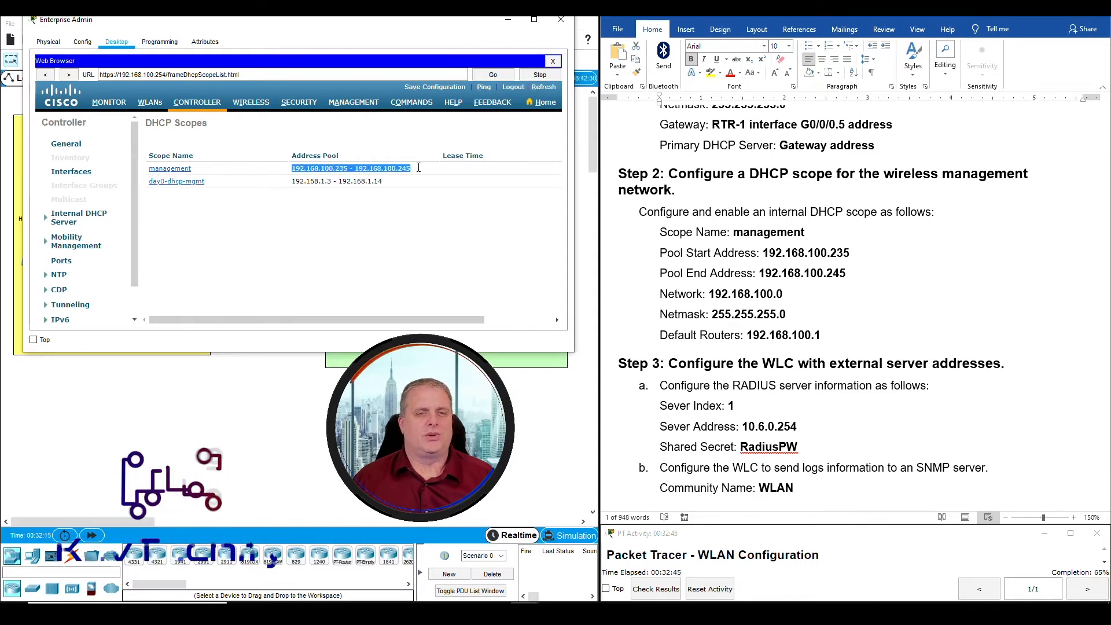
left_click(416, 168)
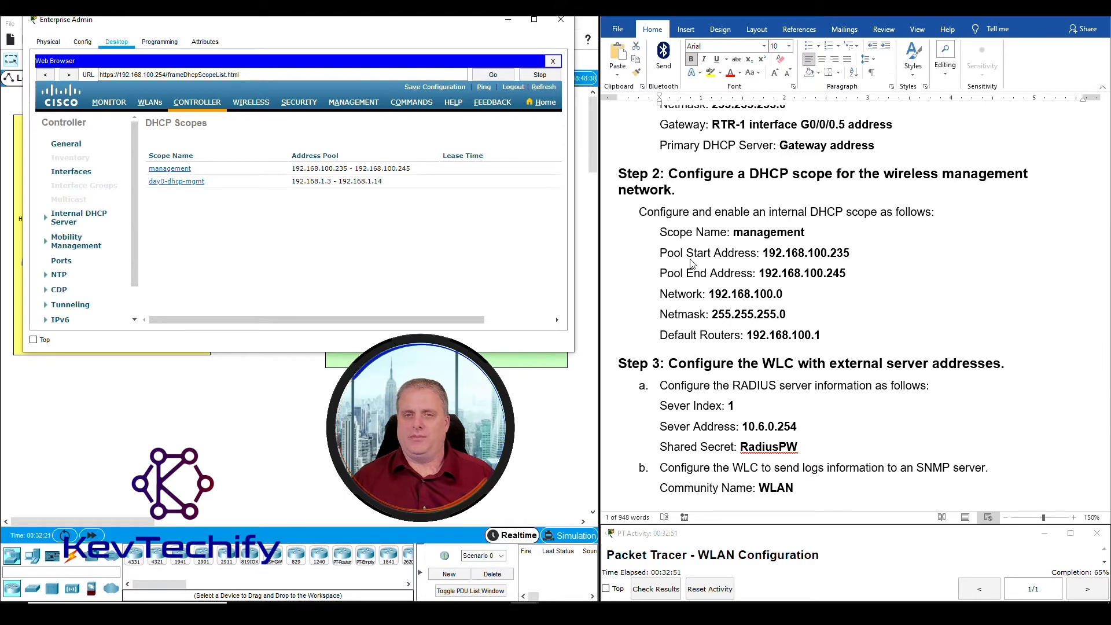
scroll(712, 292, "down", 5)
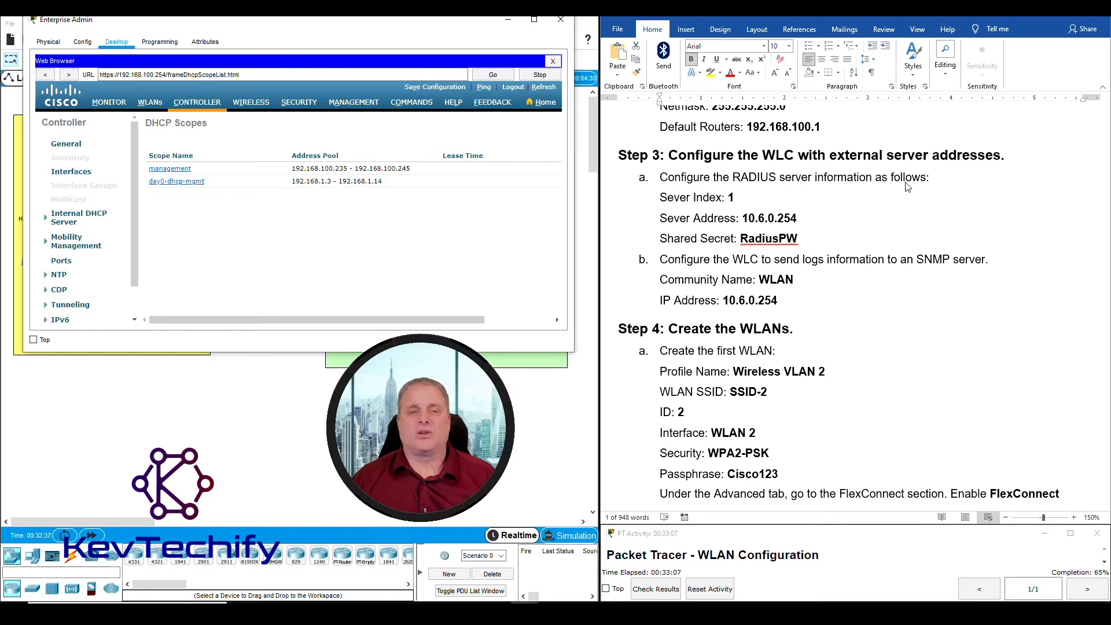
Add a new RADIUS authentication server with index 1 at 10.6.0.254
left_click(297, 105)
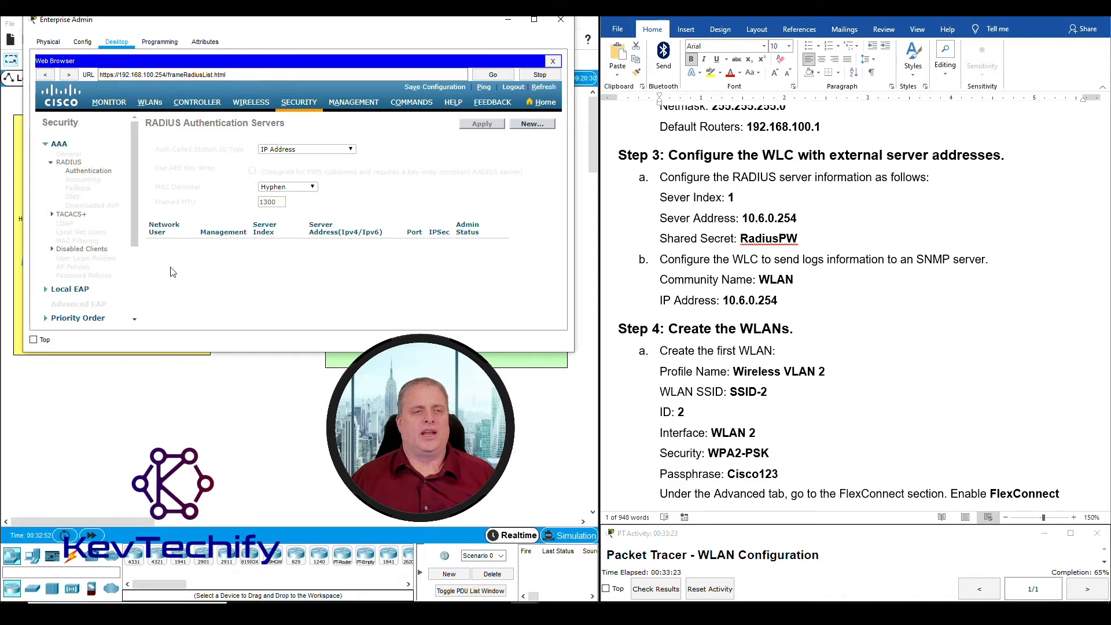
left_click(534, 125)
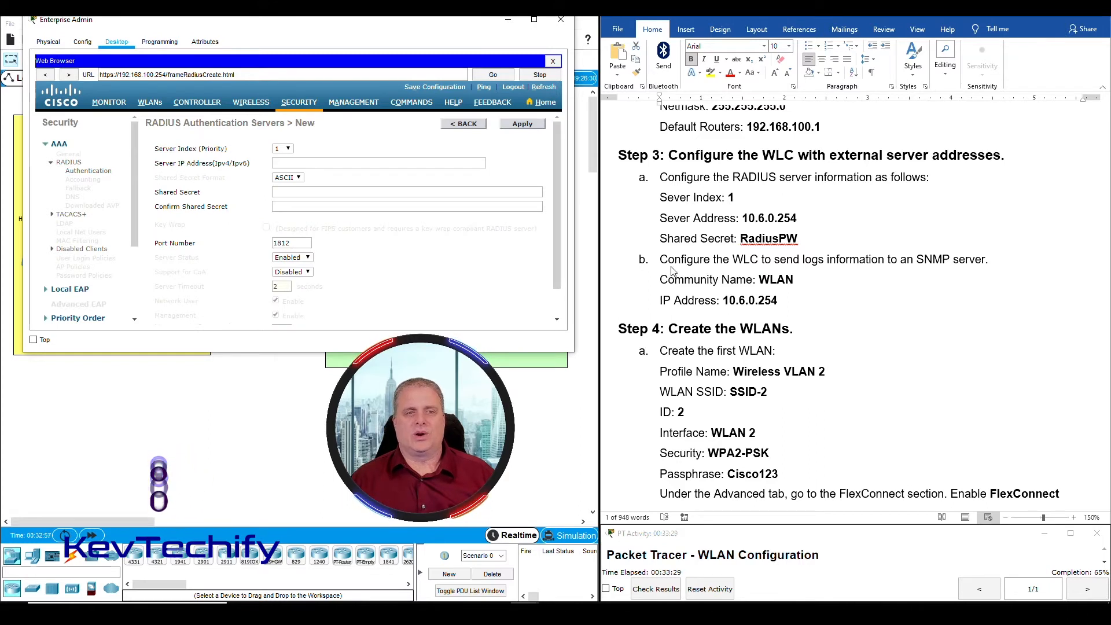
left_click(285, 150)
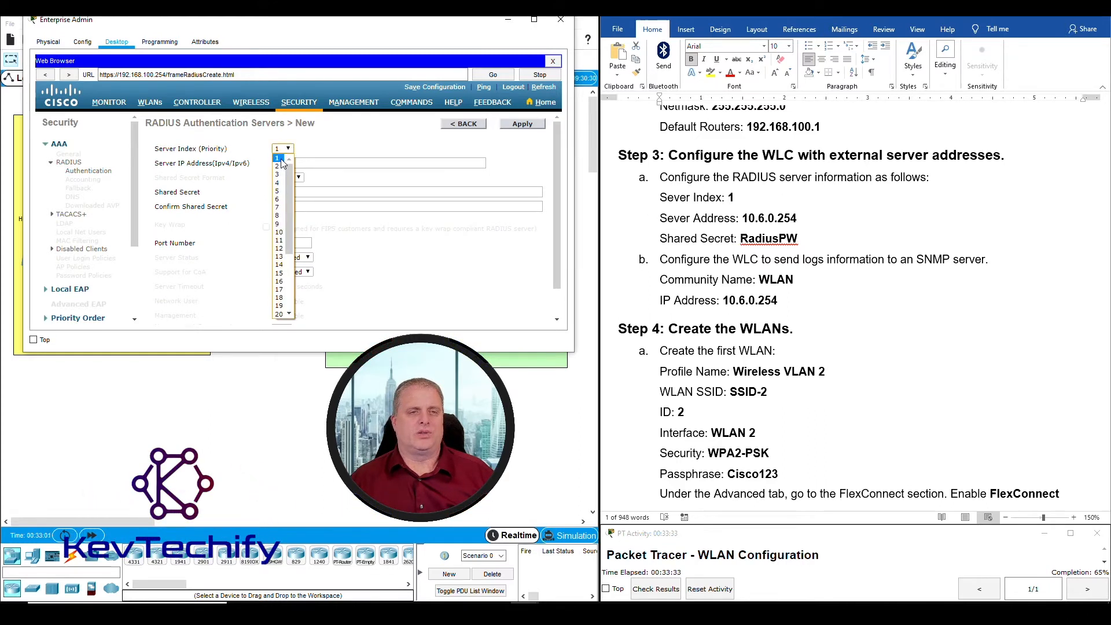
left_click(282, 160)
left_click(307, 164)
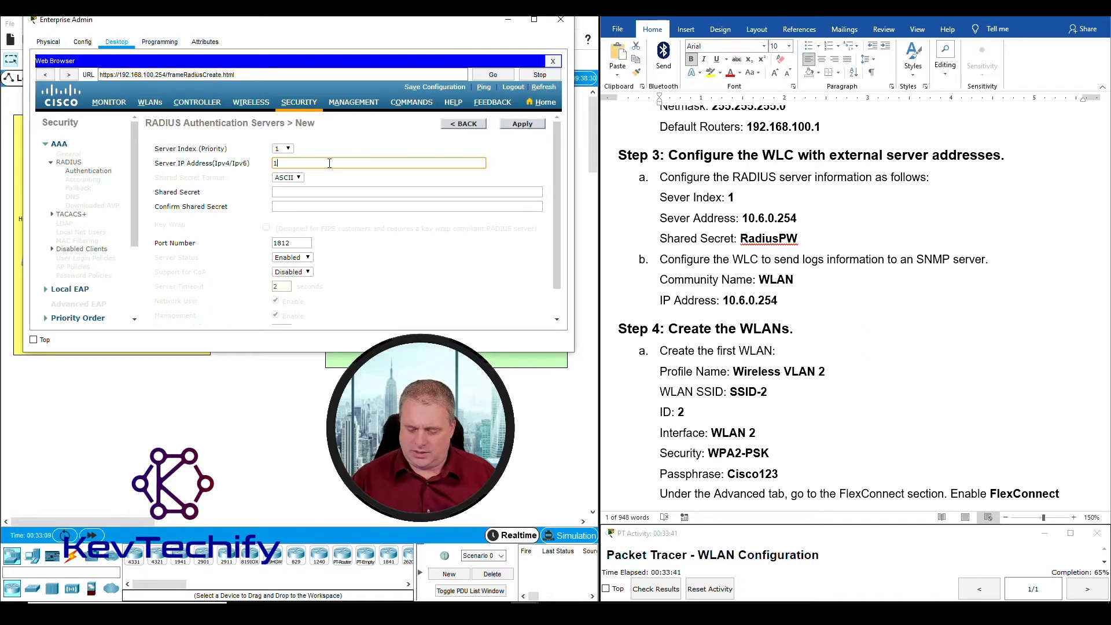
type("10.6.0.254")
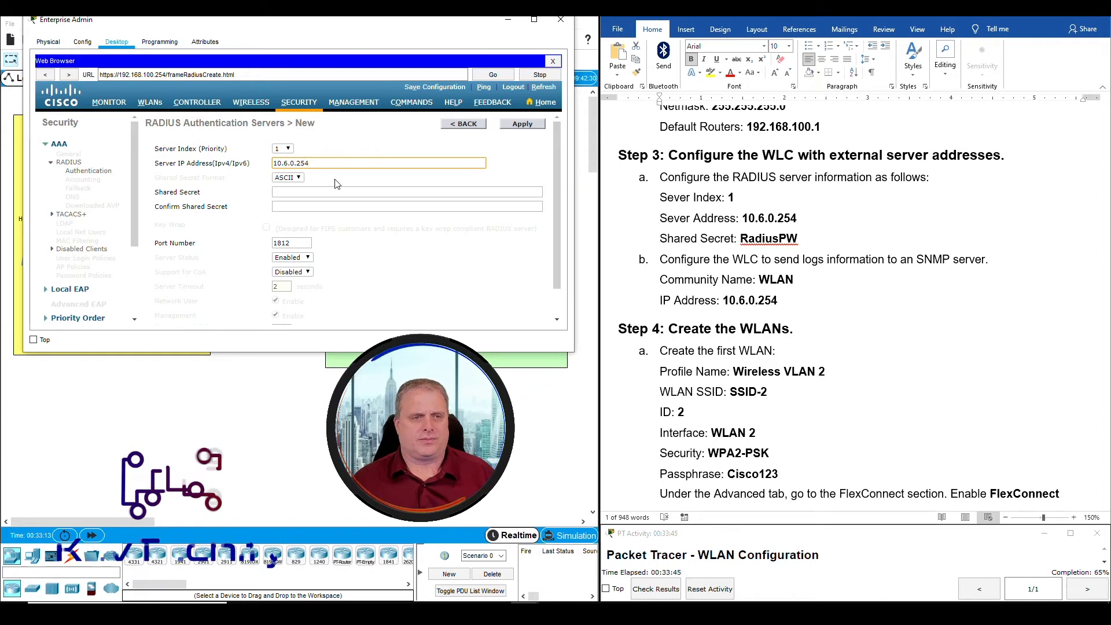
Enter the shared secret from the instructions and confirm it in the second field
left_click(274, 195)
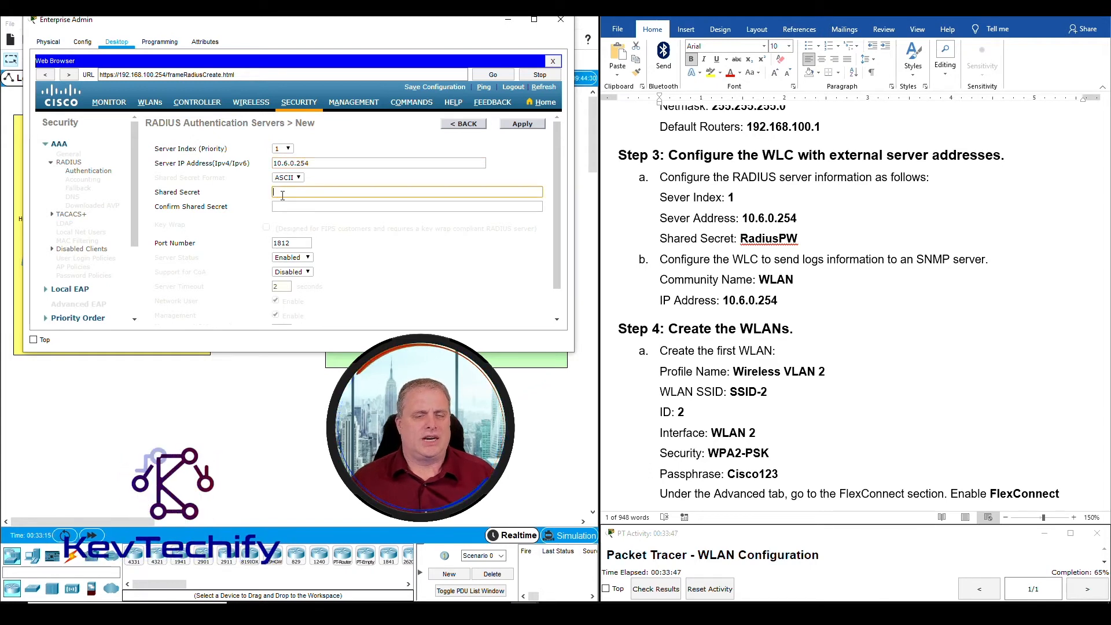
left_click(742, 238)
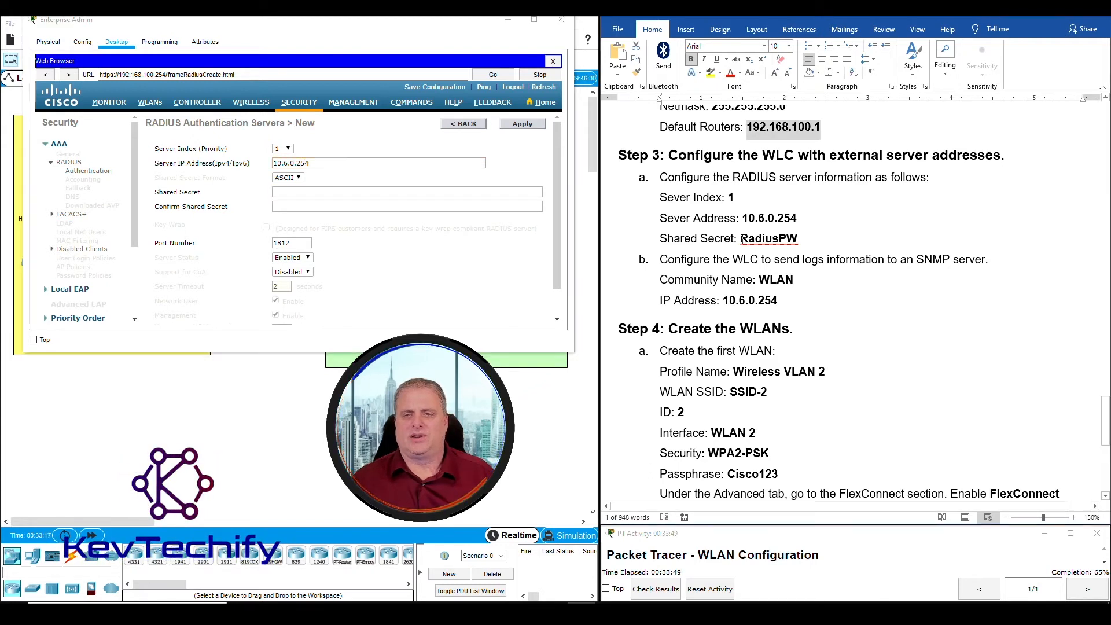
left_click_drag(742, 238, 787, 237)
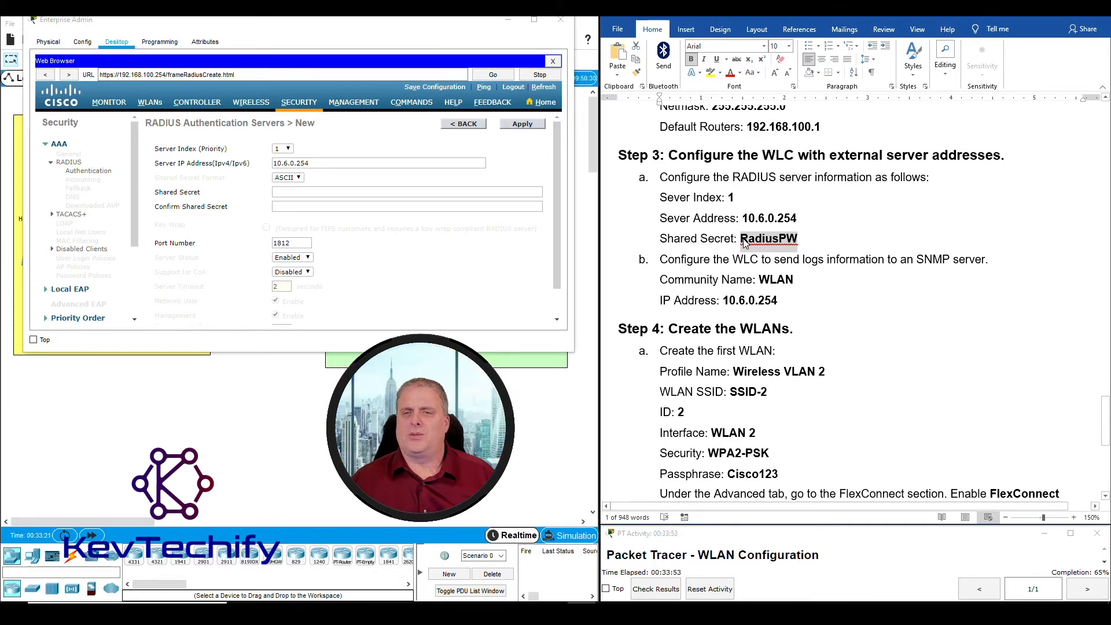
left_click(313, 191)
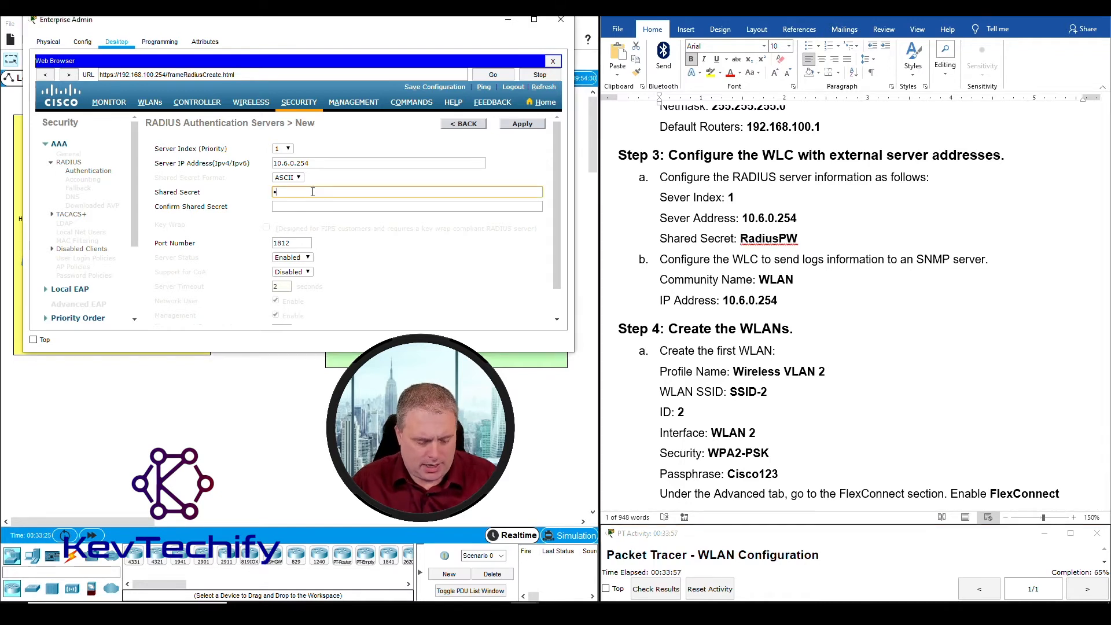
type("Rad")
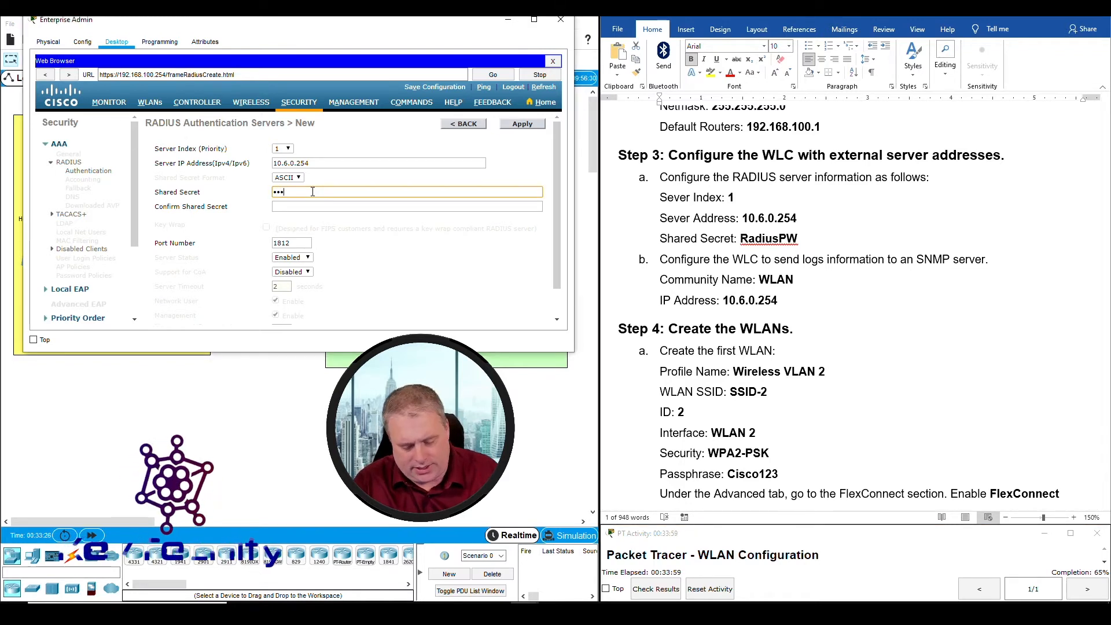
type("i")
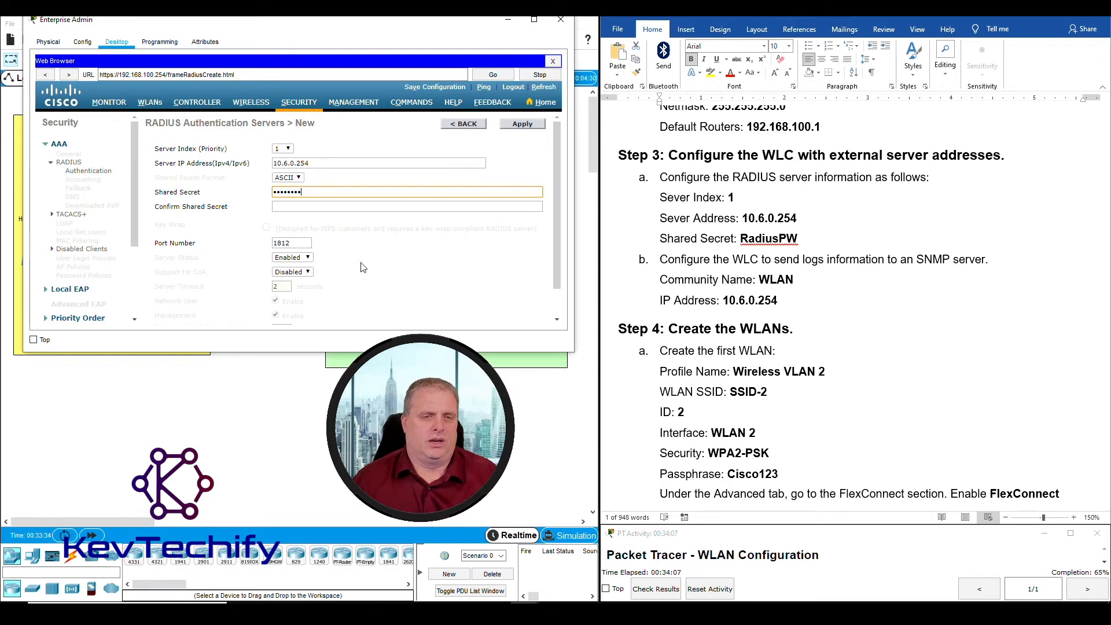
left_click(347, 206)
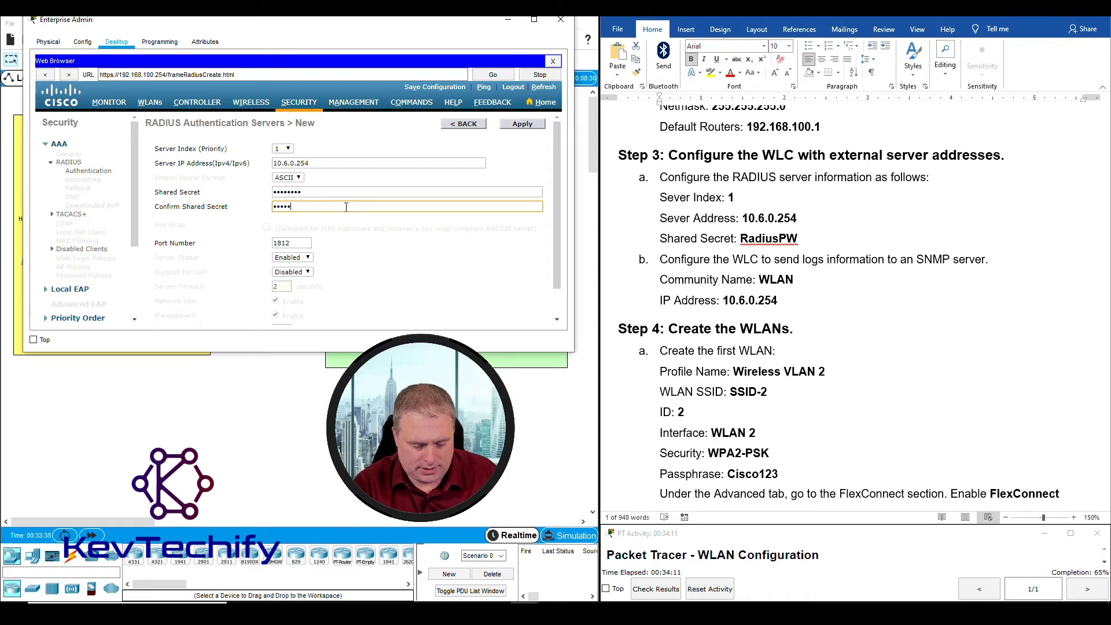
type("RadiusPW")
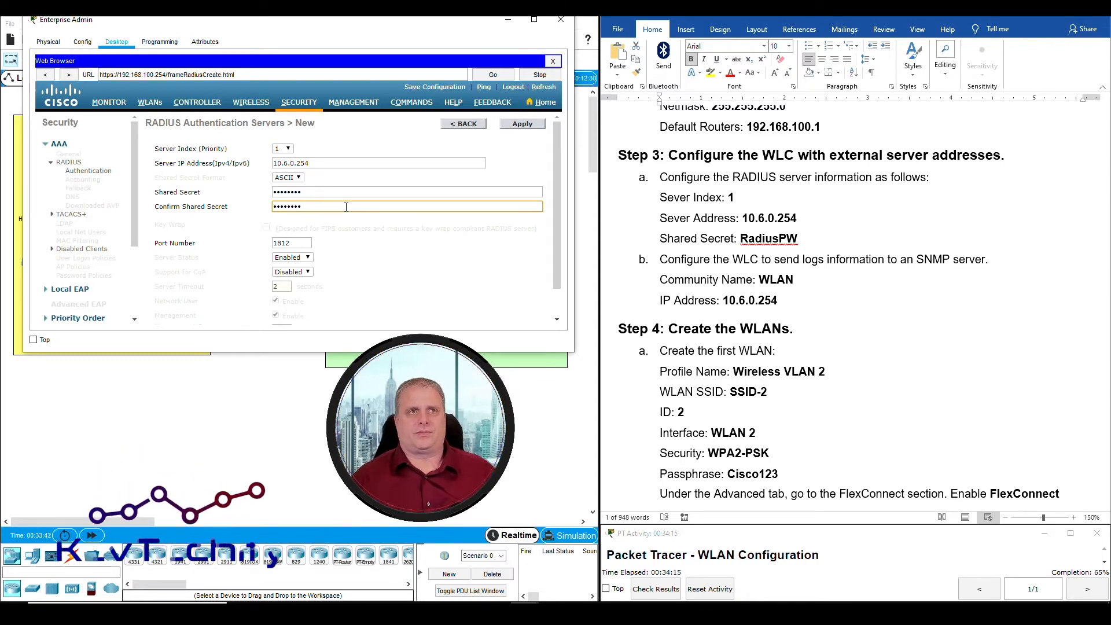
scroll(365, 243, "down", 1)
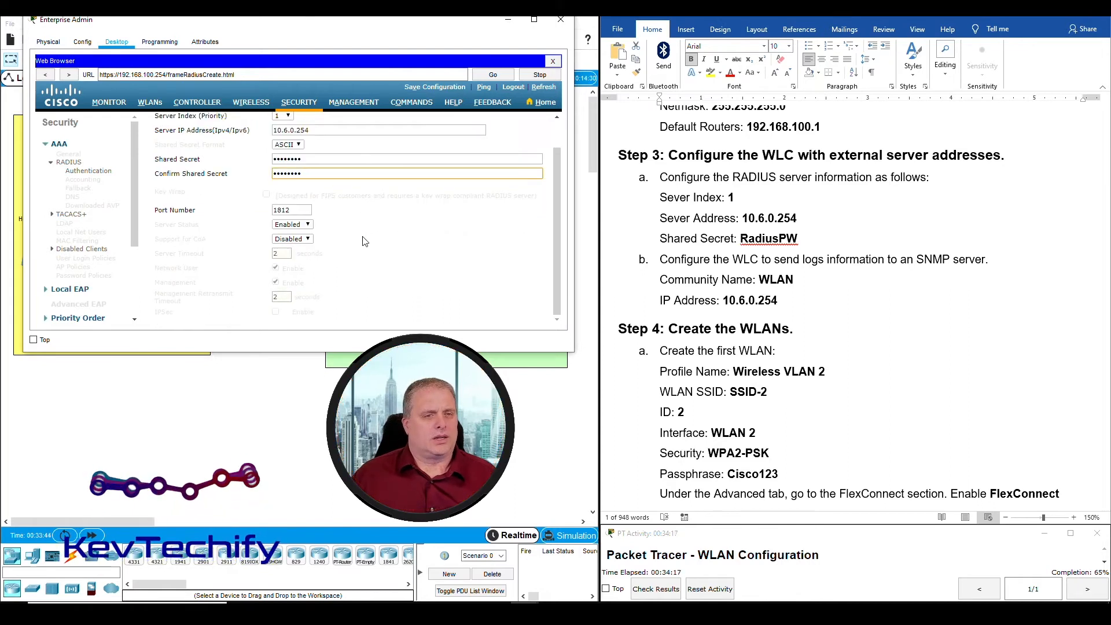
scroll(366, 275, "up", 1)
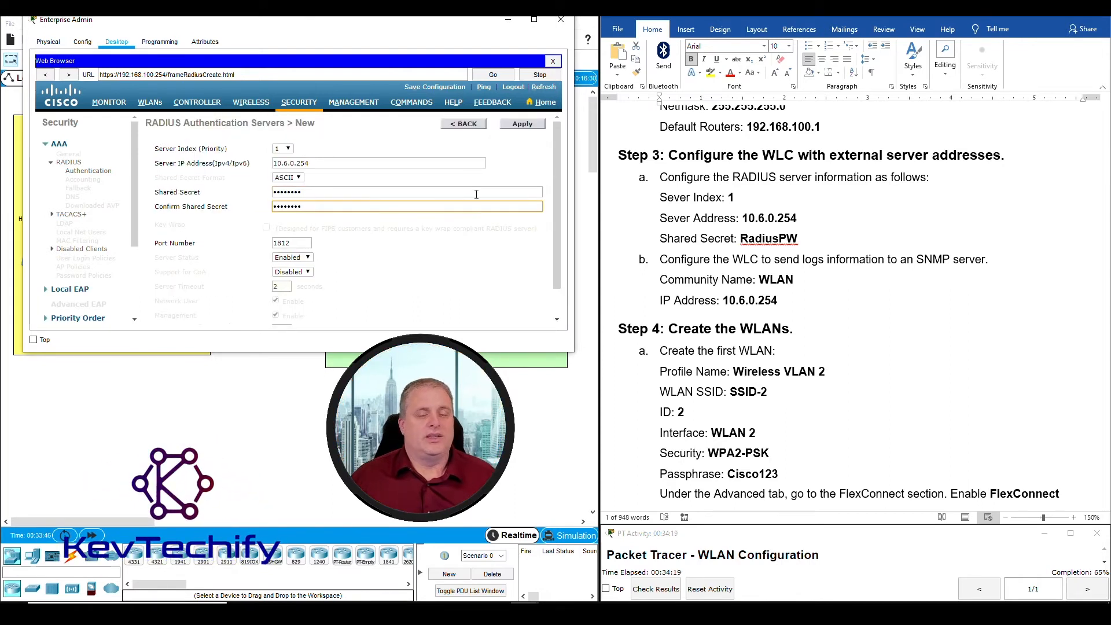
Save RADIUS server 1 at 10.6.0.254, port 1812, and verify it in the server list
left_click(522, 124)
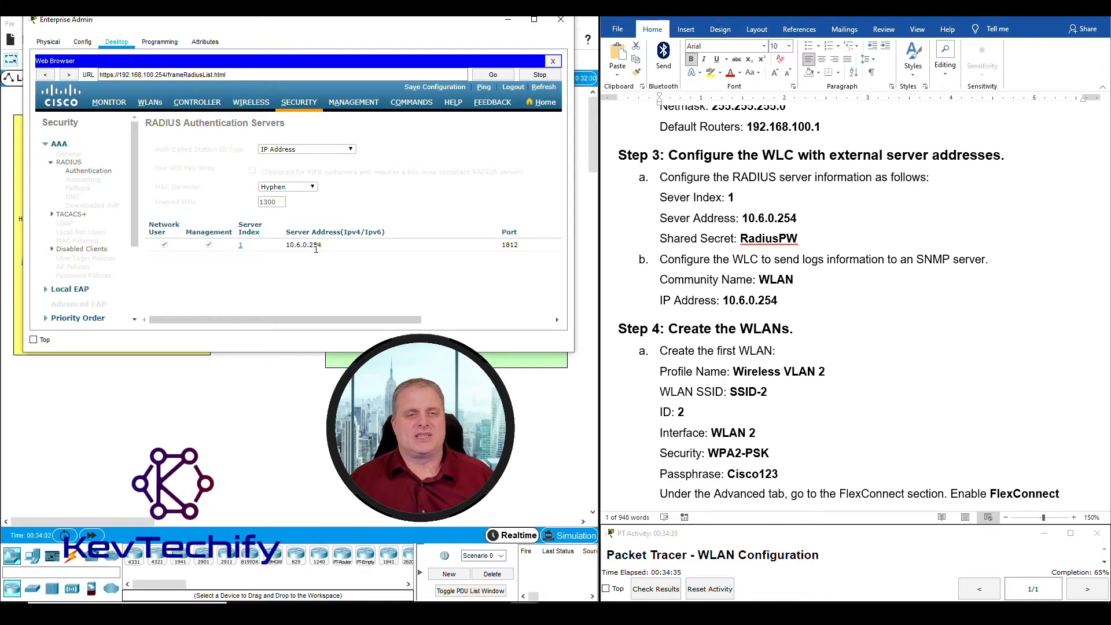
left_click_drag(382, 320, 559, 319)
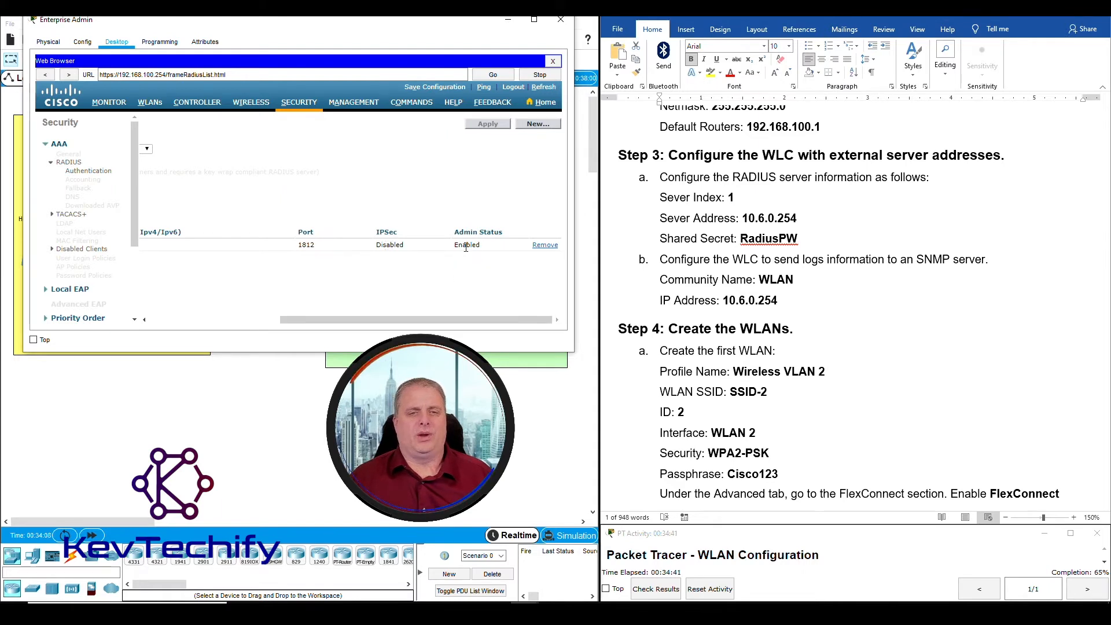
left_click_drag(507, 324, 376, 323)
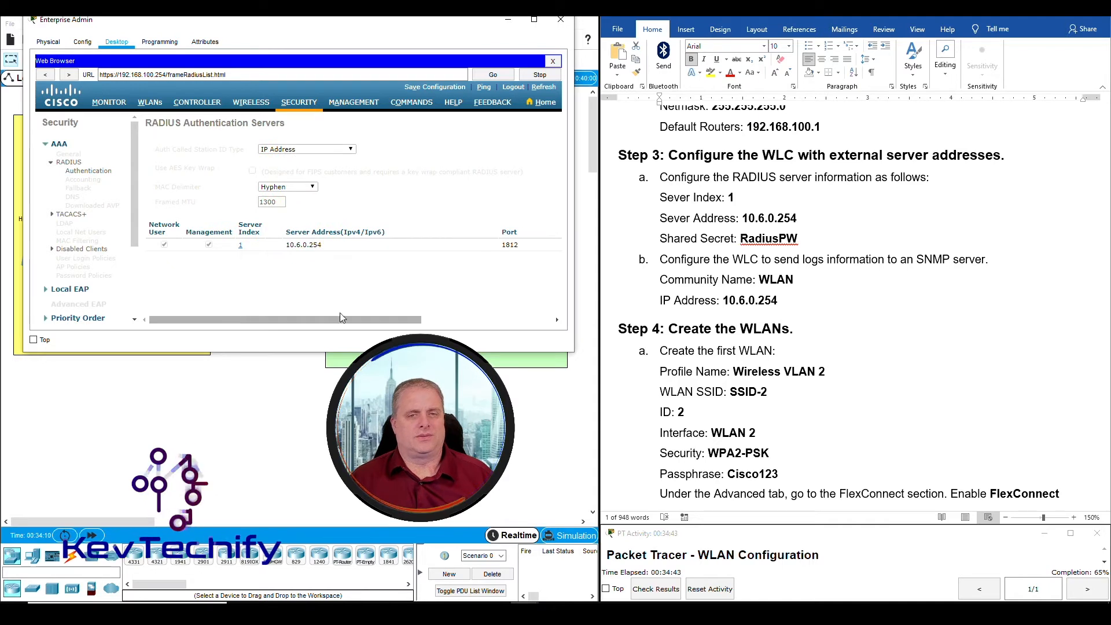
double_click(768, 239)
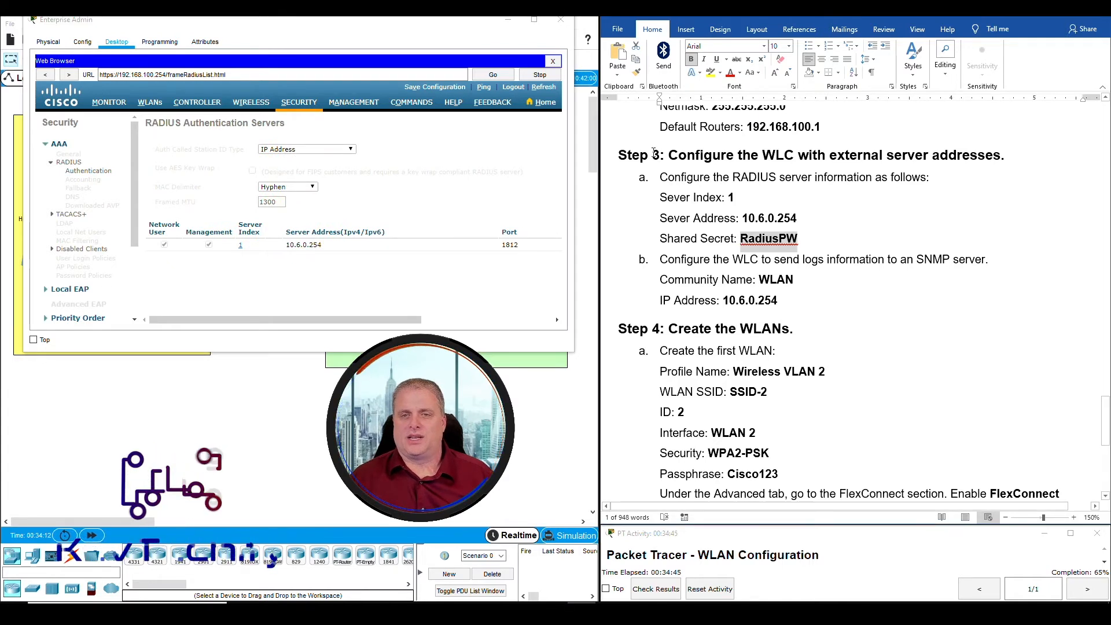
left_click(647, 259)
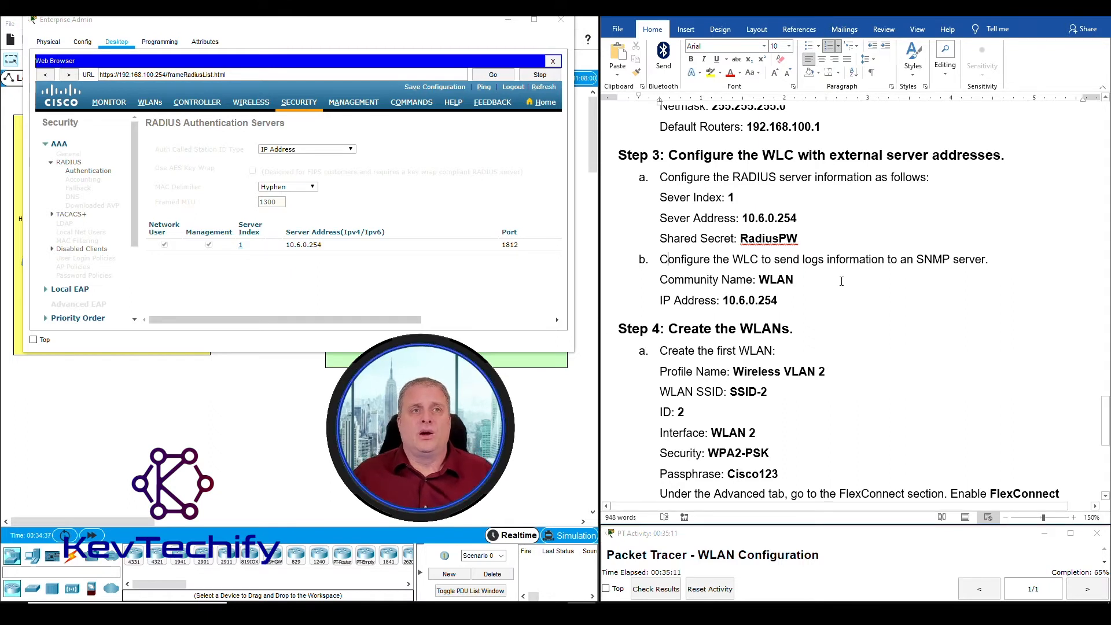
left_click(356, 105)
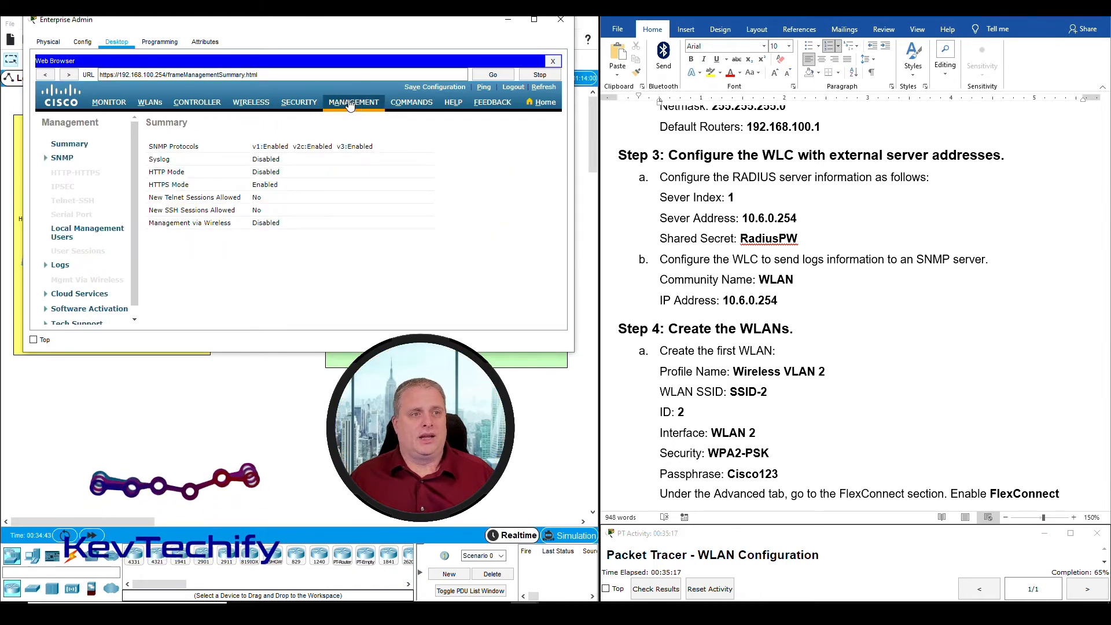
left_click(63, 160)
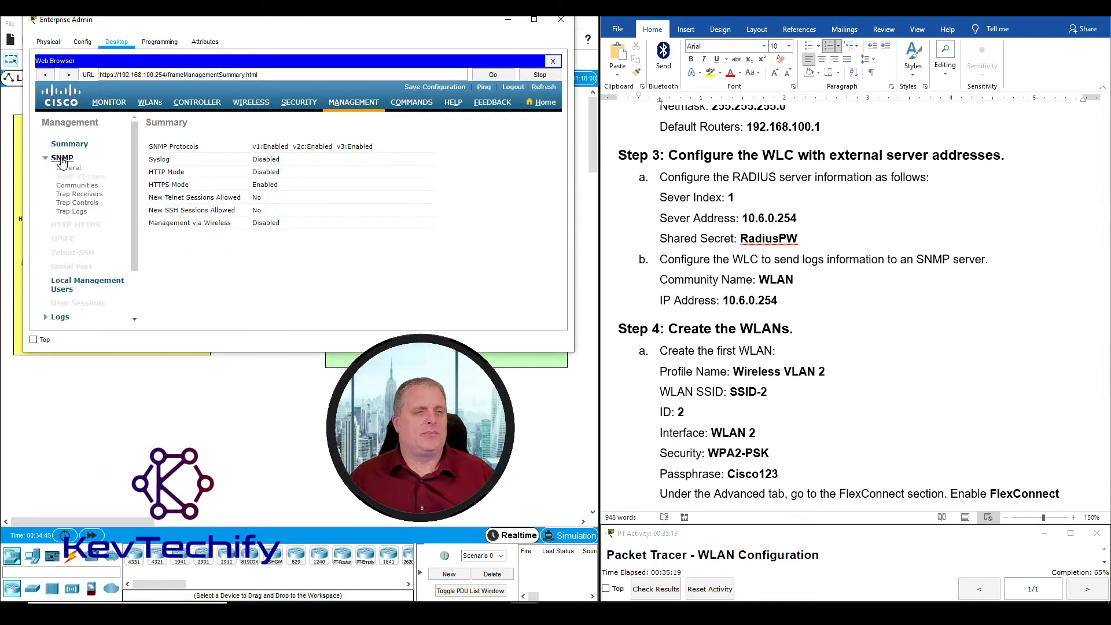
left_click(76, 195)
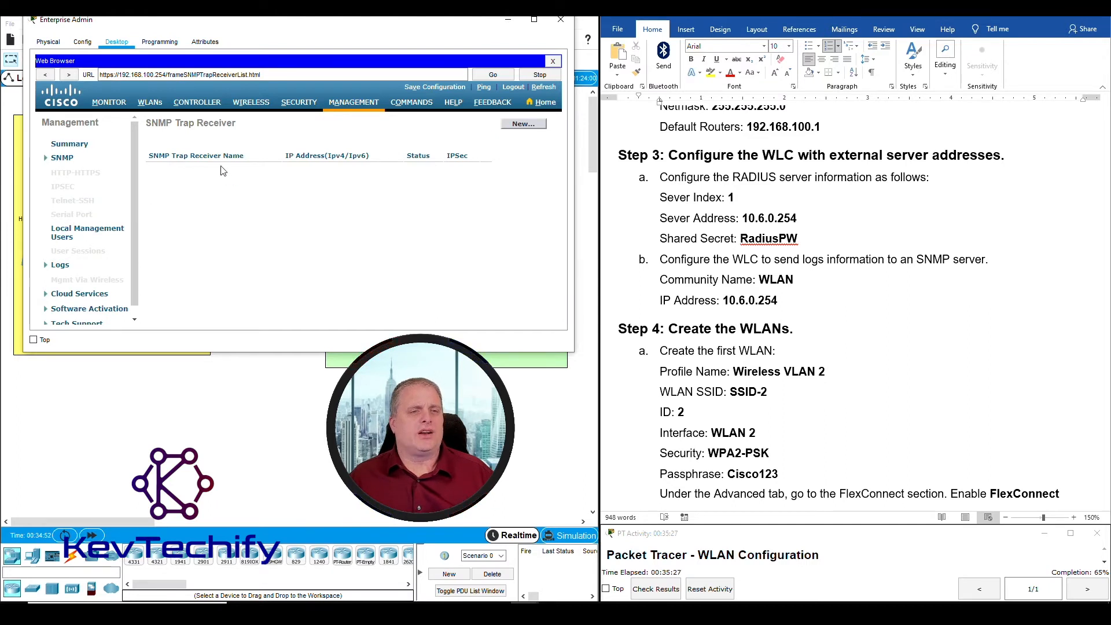
left_click(524, 125)
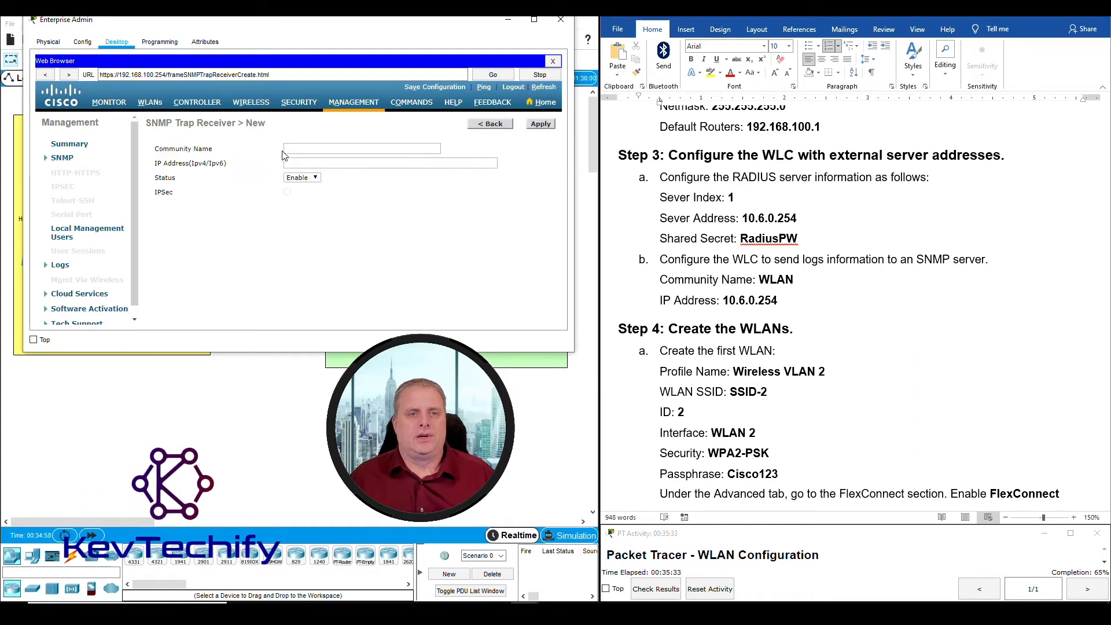
left_click(285, 150)
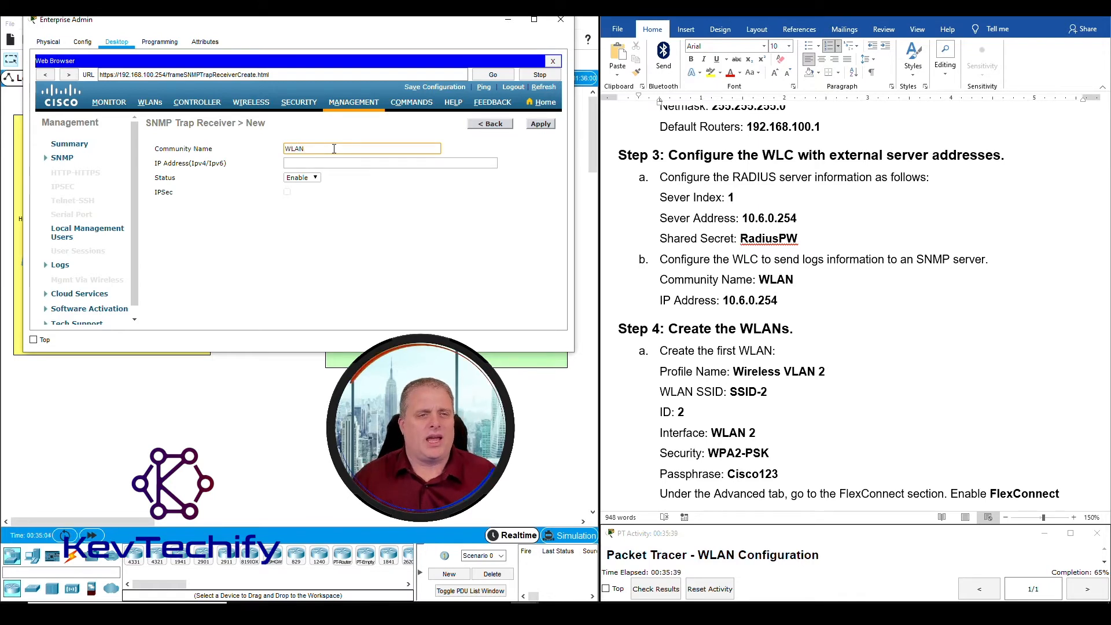
left_click(728, 302)
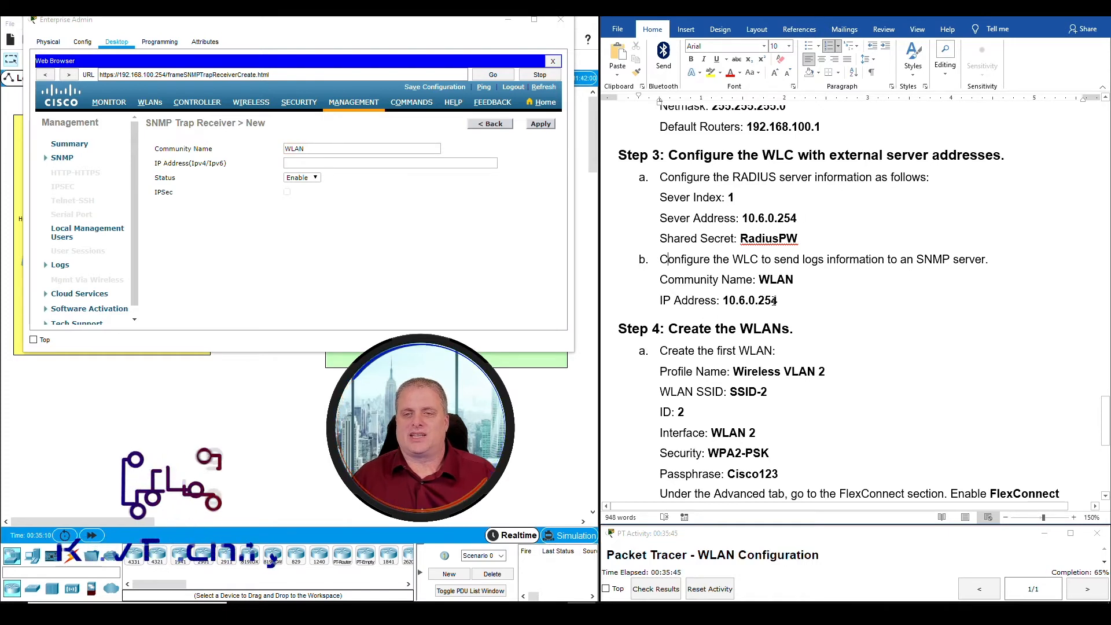
left_click(294, 165)
type("1")
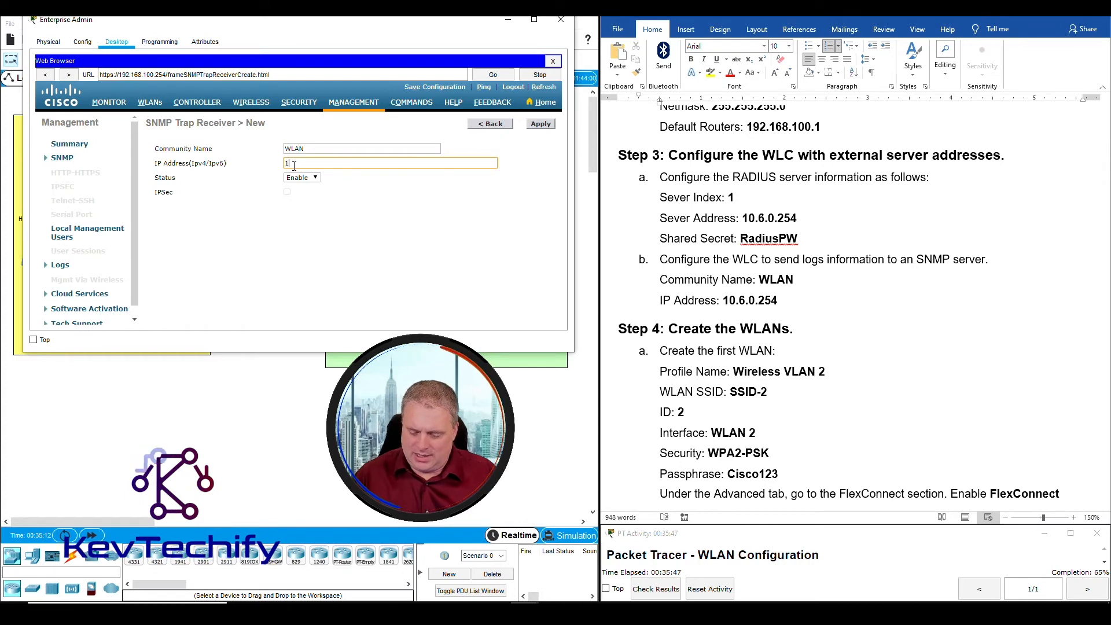
type("0.6.0.254")
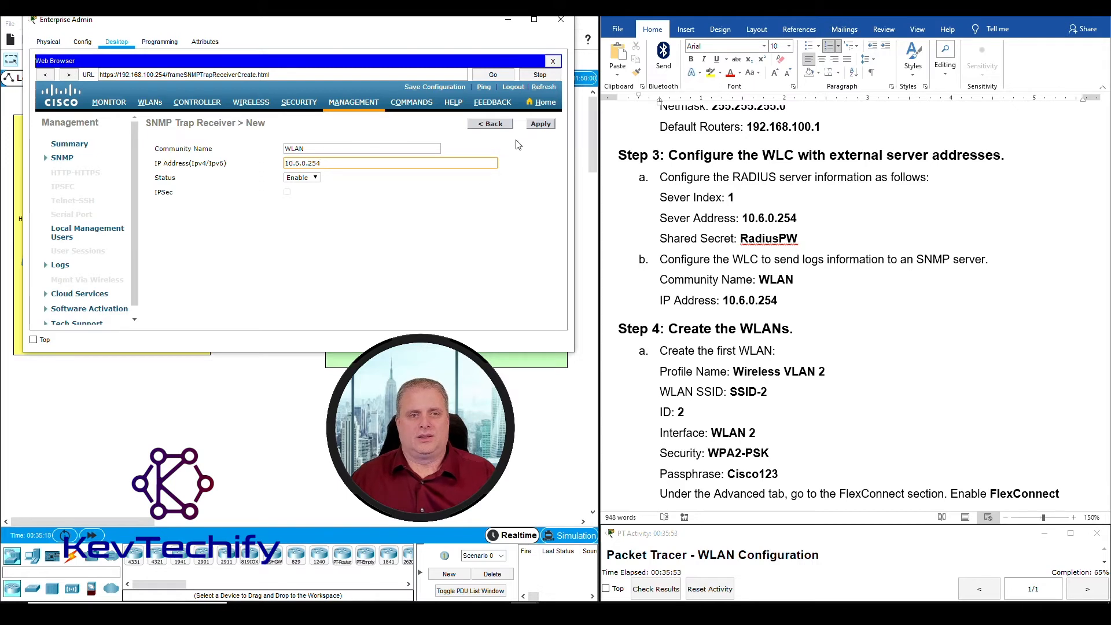
left_click(318, 181)
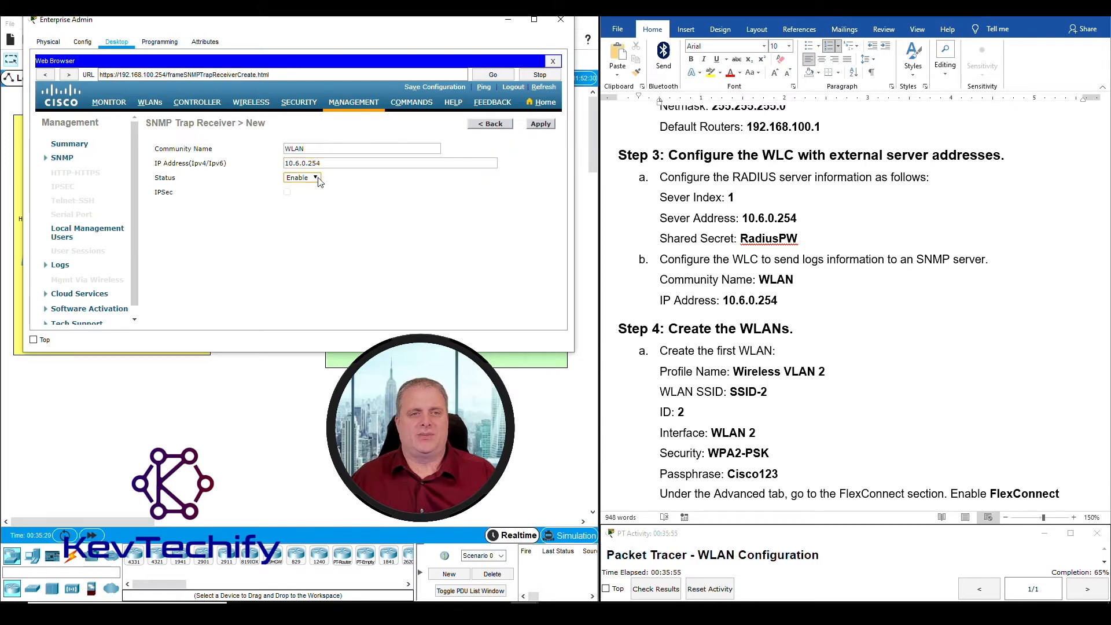
left_click(546, 125)
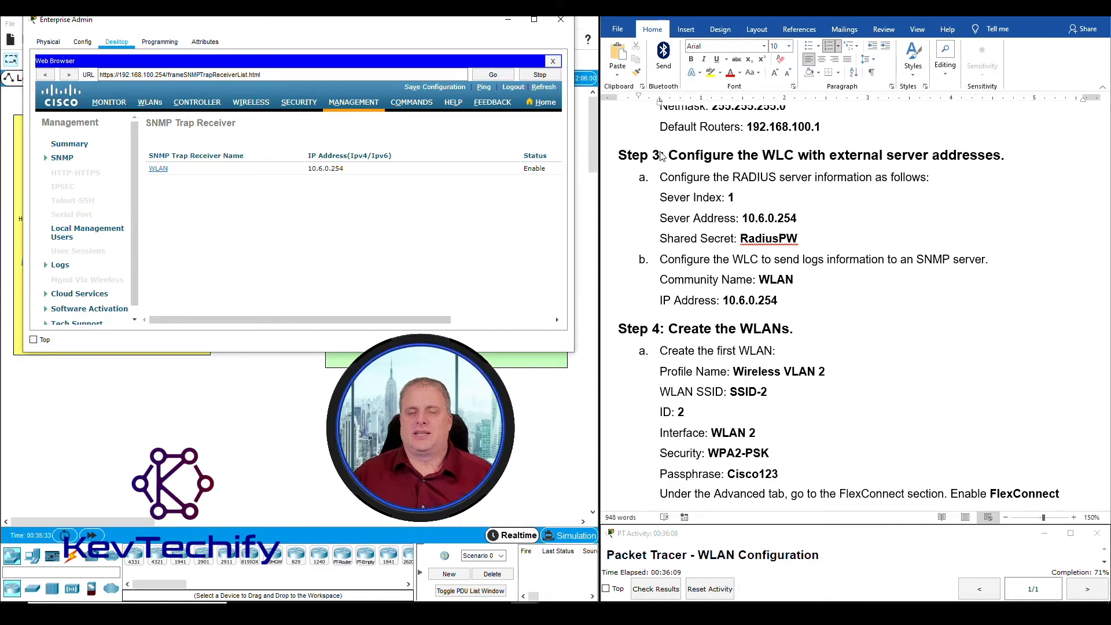
Go to WLC-1's WLANs page, which lists no WLANs yet
scroll(663, 156, "down", 1)
scroll(663, 157, "down", 3)
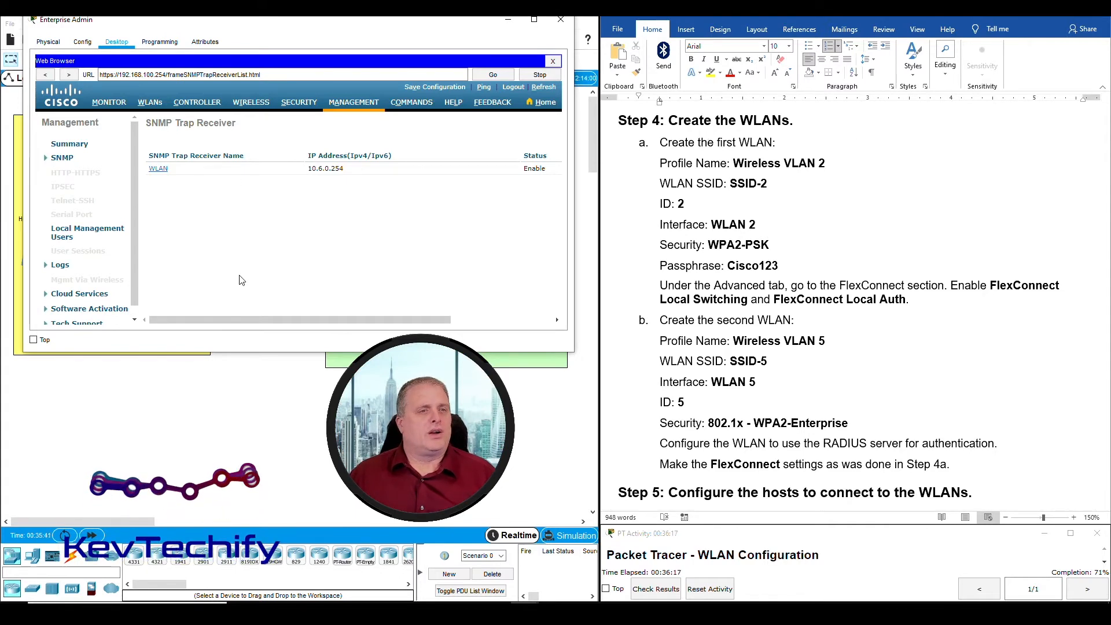
left_click(153, 105)
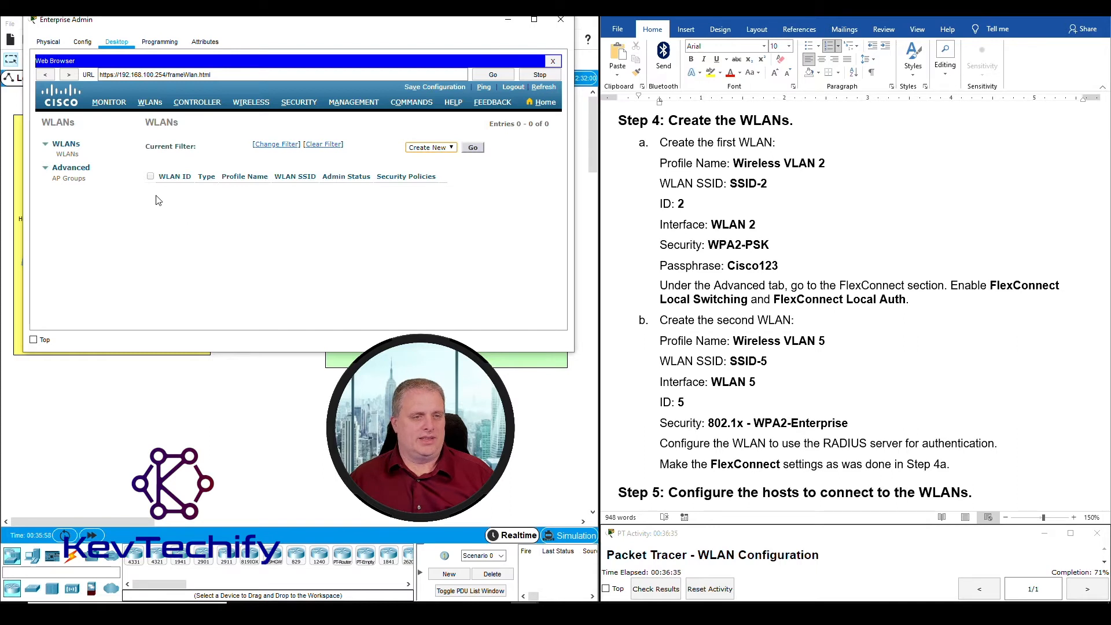
Start a new WLAN with profile name 'Wireless VLAN 2' and SSID 'SSID-2'
left_click(473, 149)
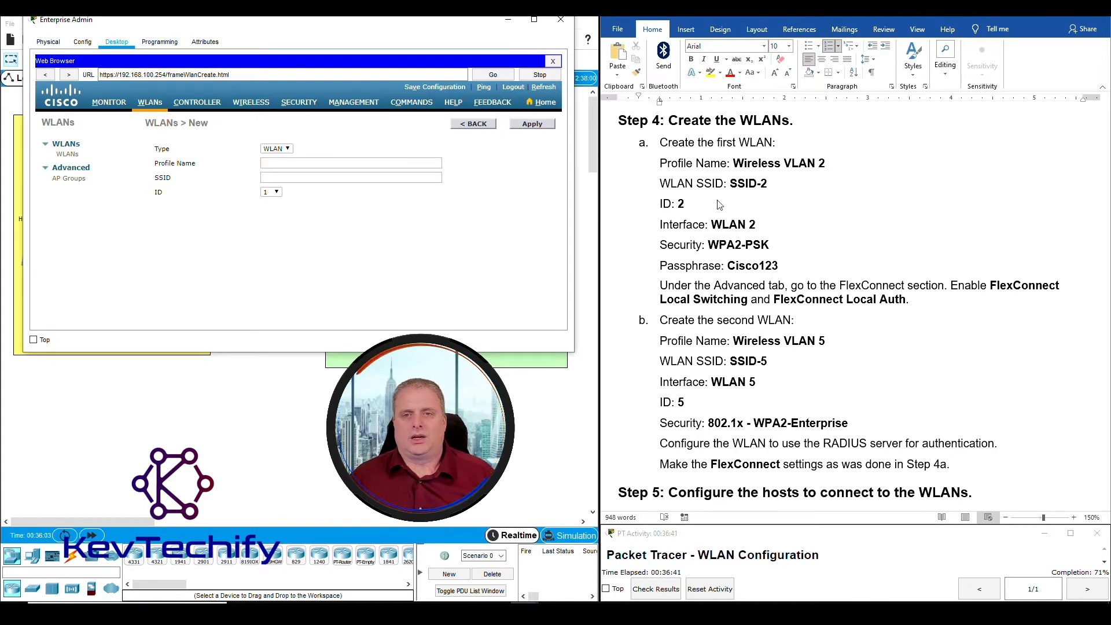
left_click(744, 165)
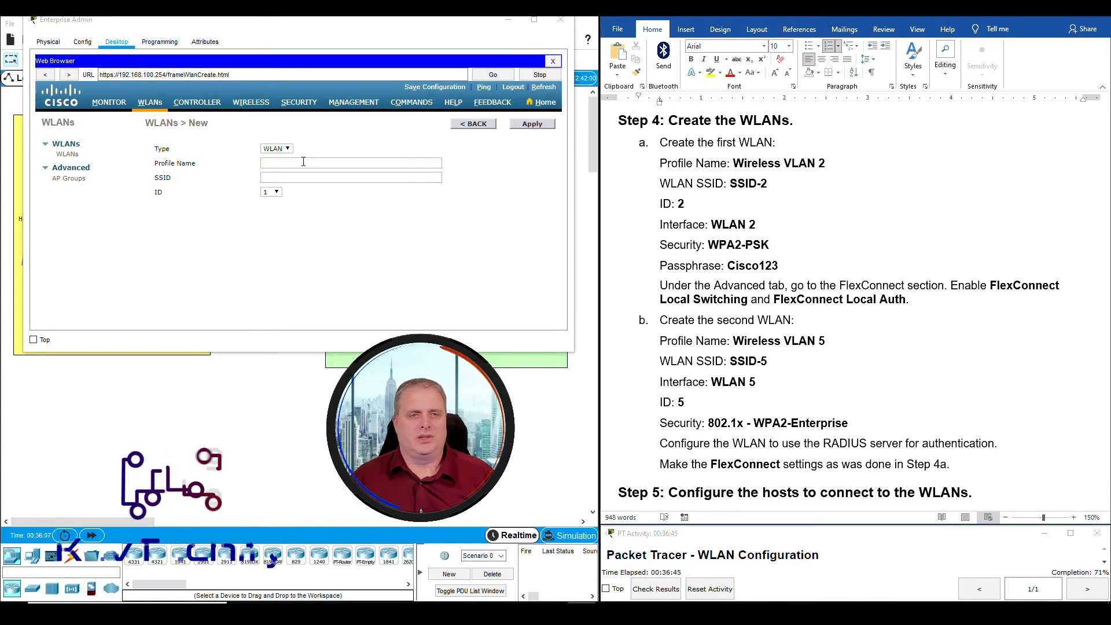
left_click(284, 164)
type("Wireless VL")
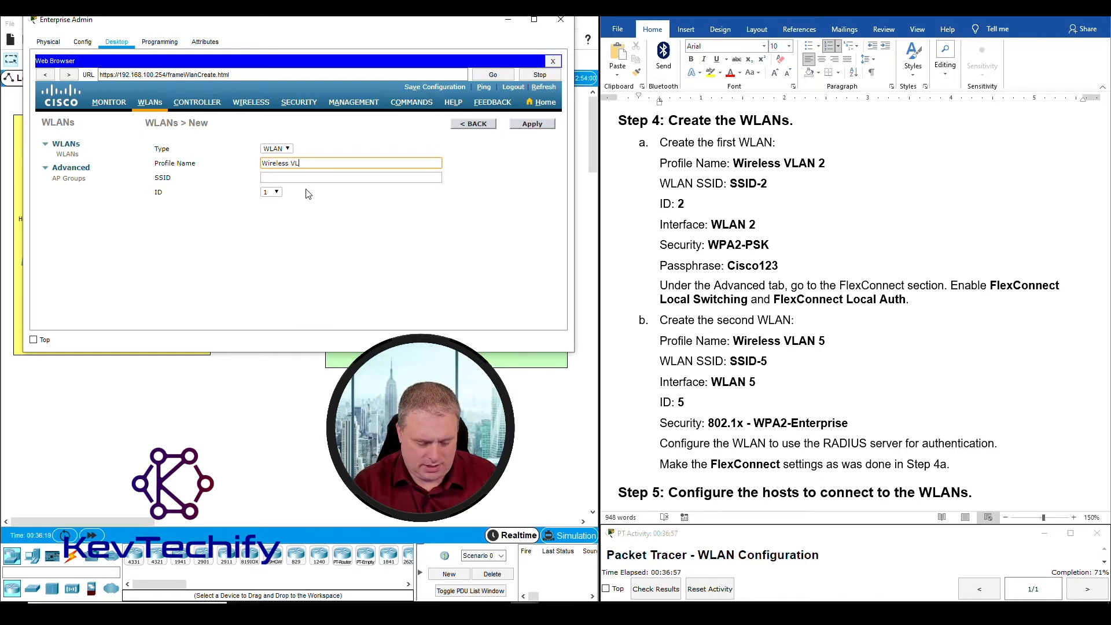
type("2")
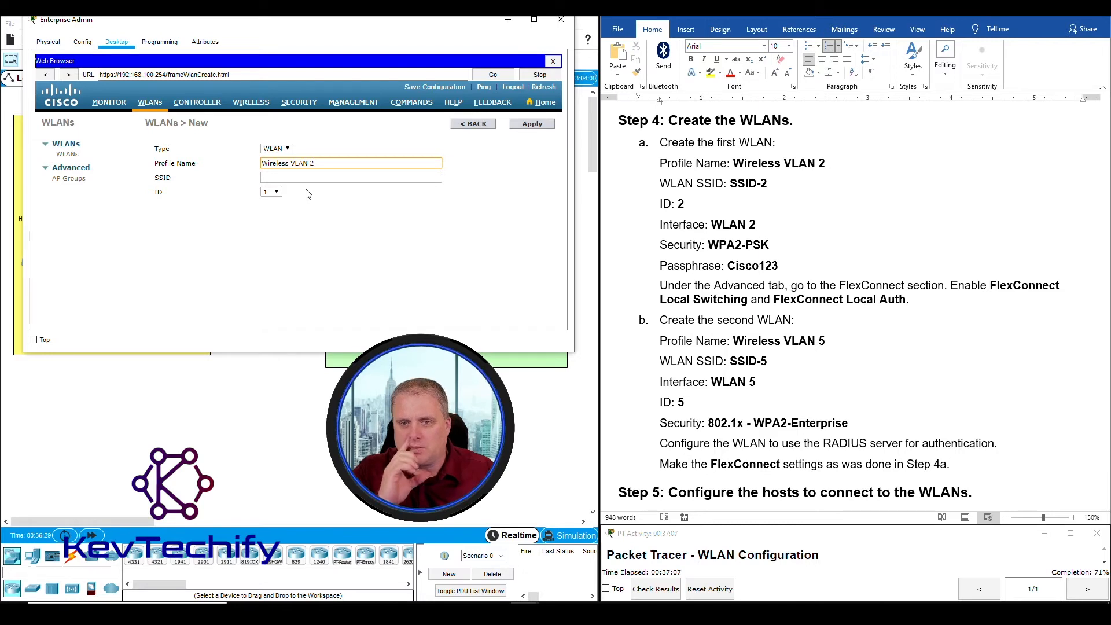
left_click(280, 179)
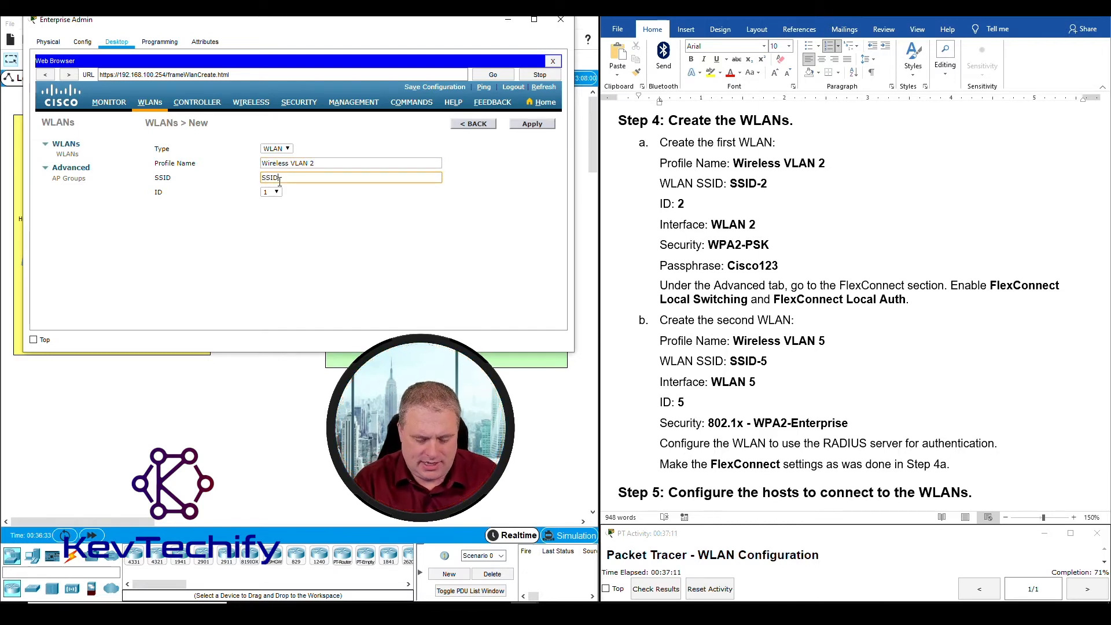
type("SSID-2")
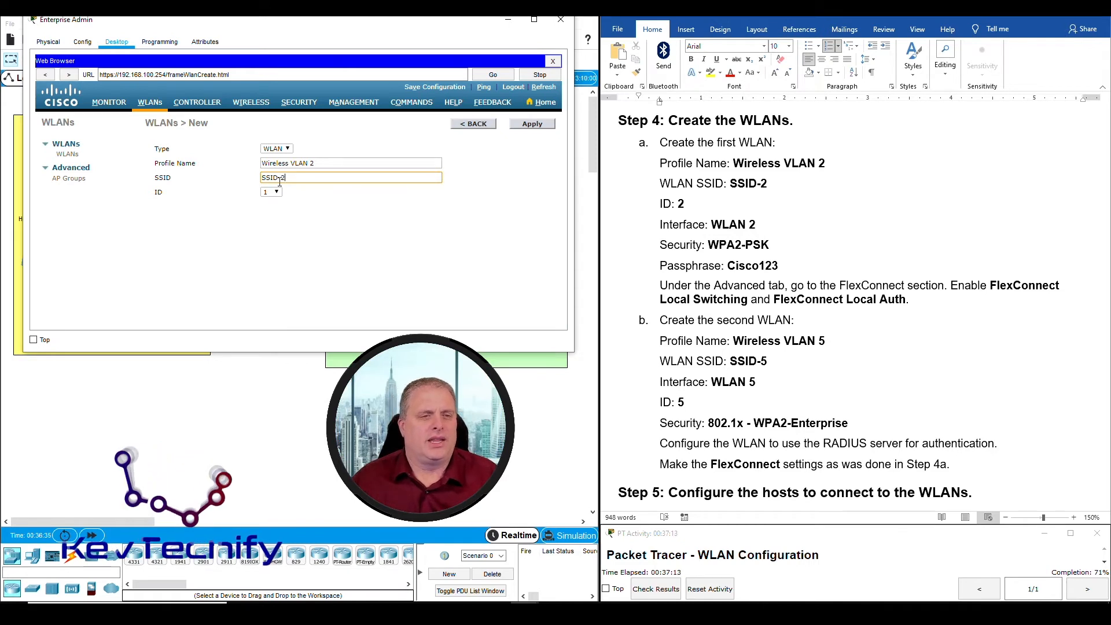
Set the WLAN ID to 2 and apply the new WLAN
left_click(277, 192)
left_click(275, 209)
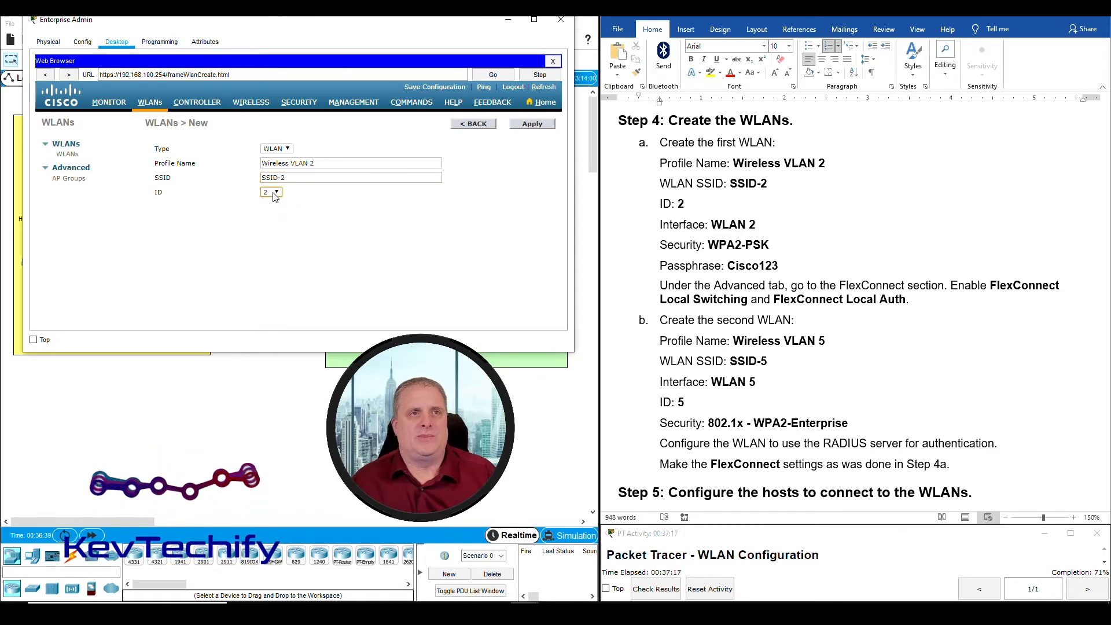
left_click(546, 127)
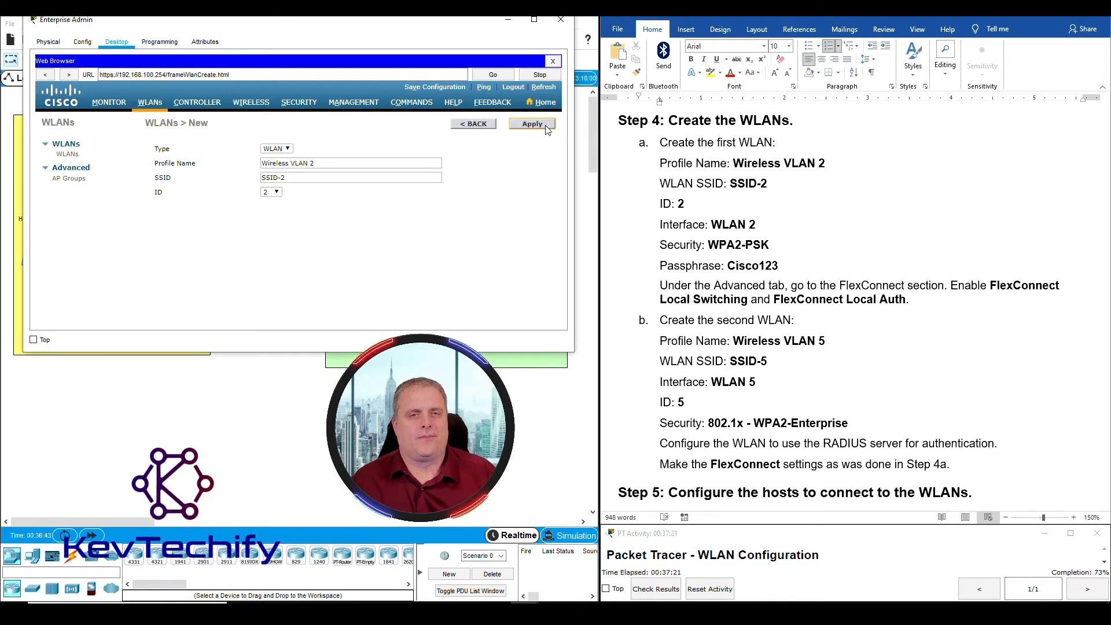
left_click(532, 124)
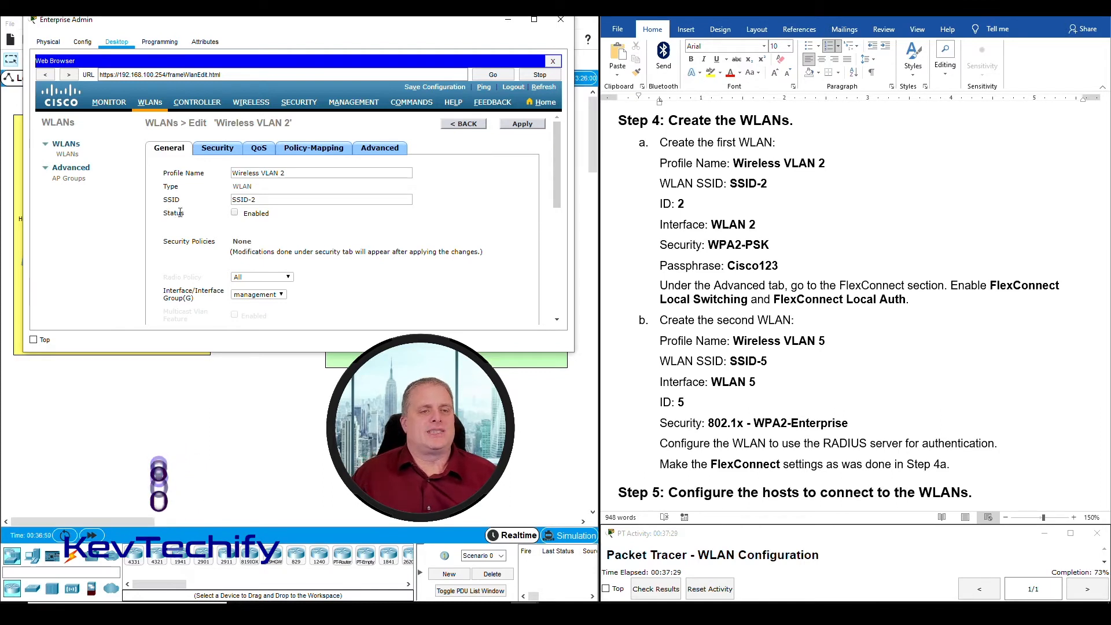
Enable Wireless VLAN 2 and map it to the WLAN 2 interface
left_click(235, 213)
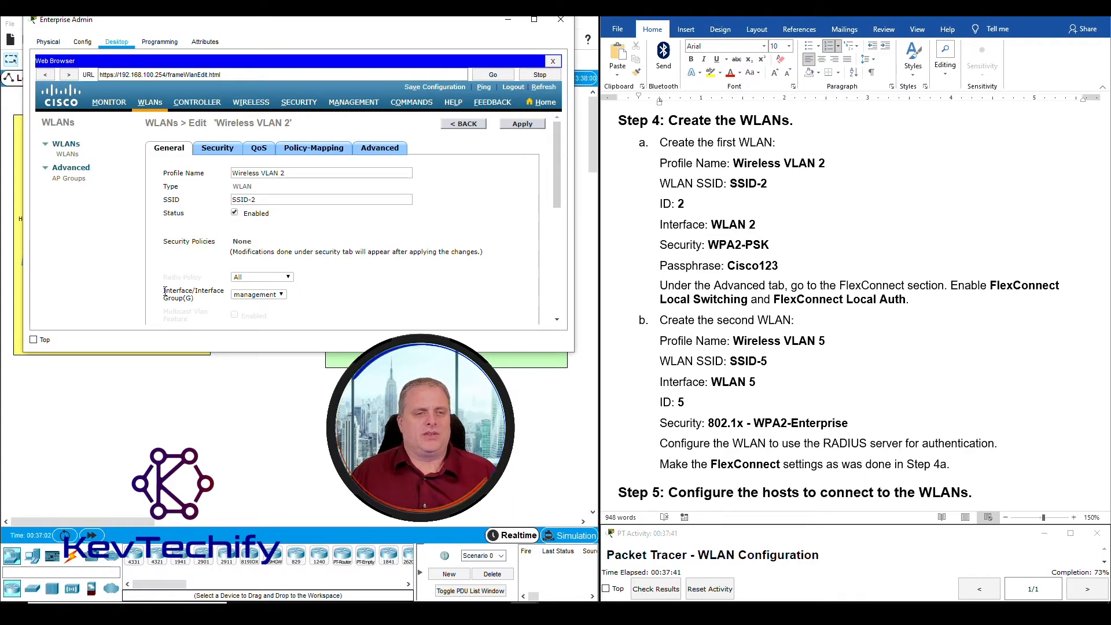
left_click_drag(165, 292, 283, 297)
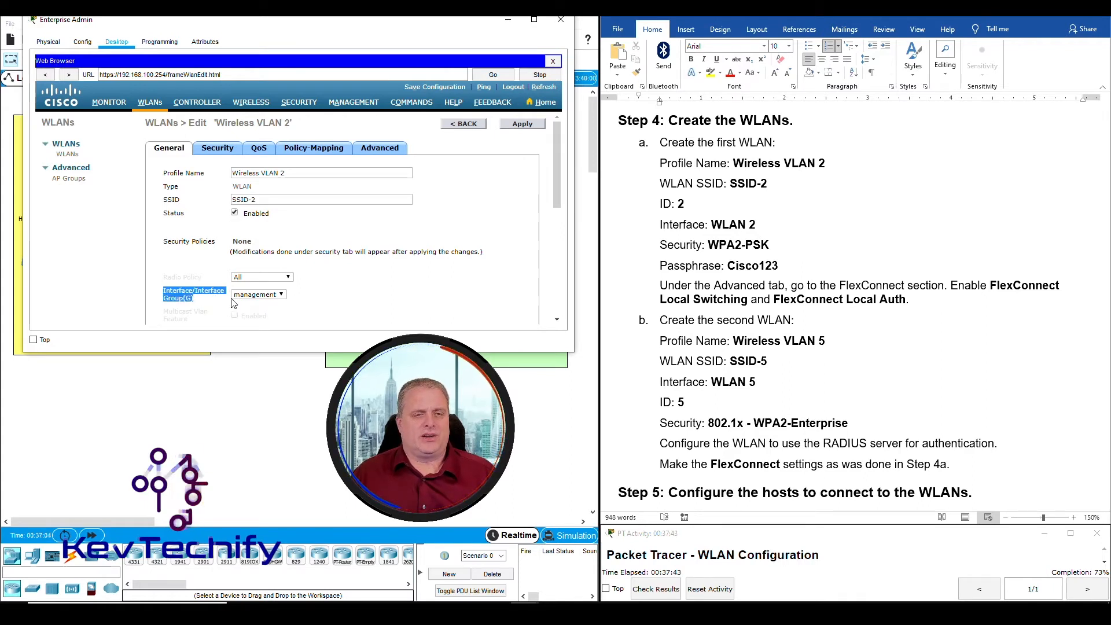
left_click(284, 295)
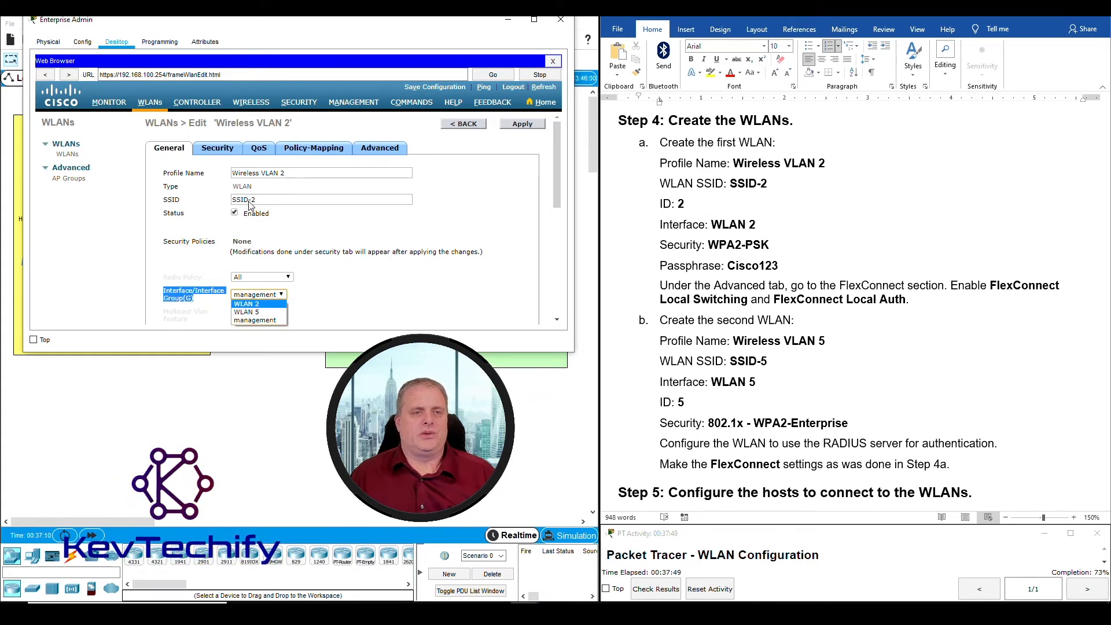
left_click(258, 304)
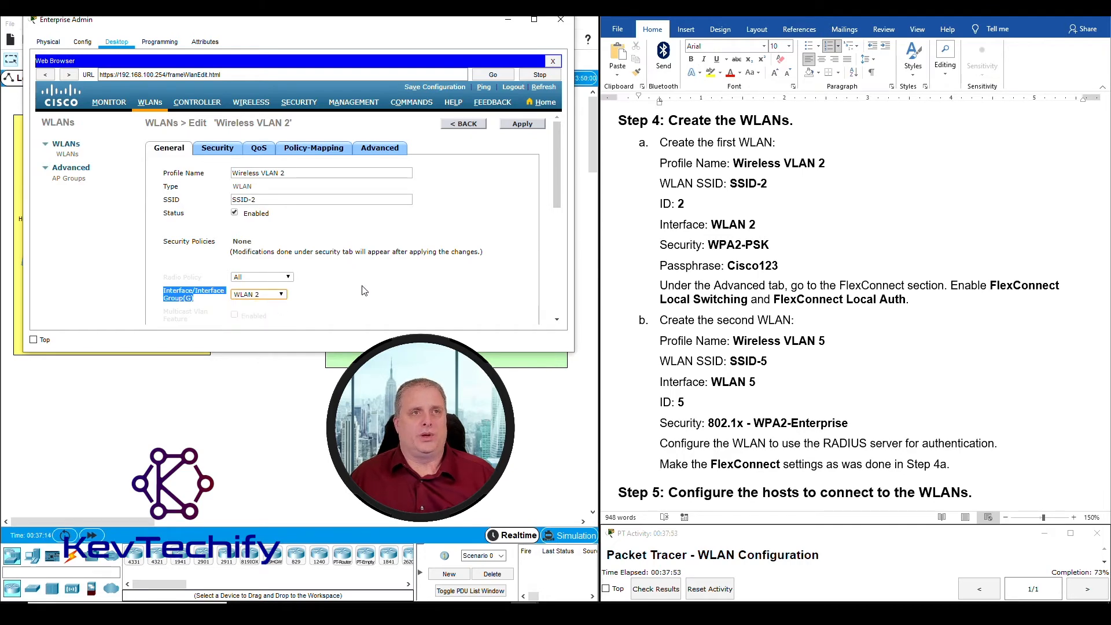
scroll(363, 290, "down", 2)
scroll(363, 290, "up", 2)
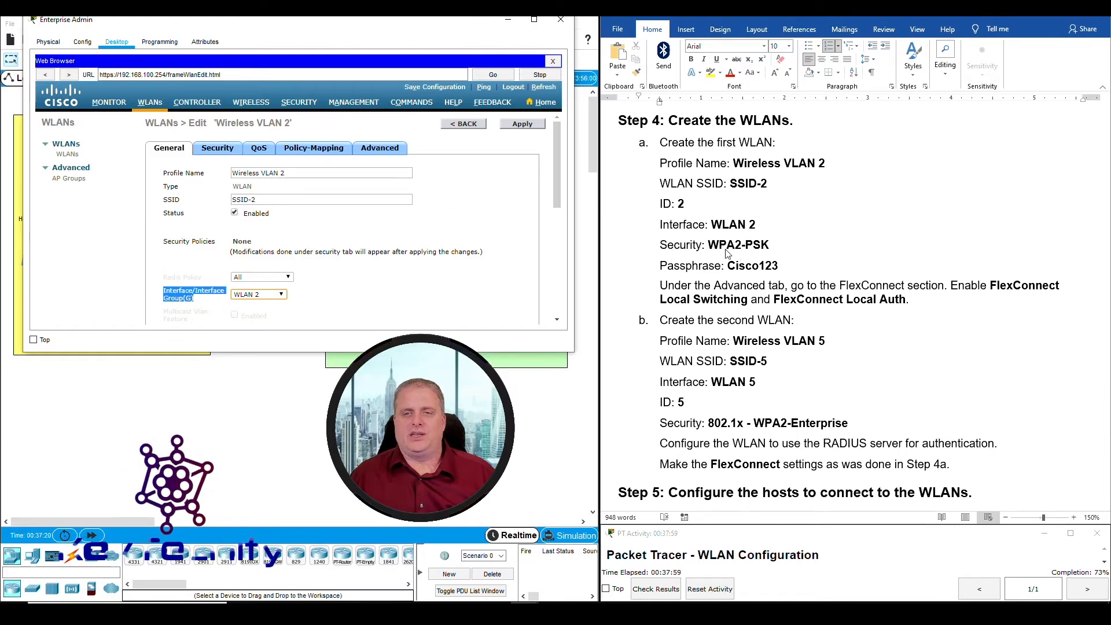
left_click(218, 152)
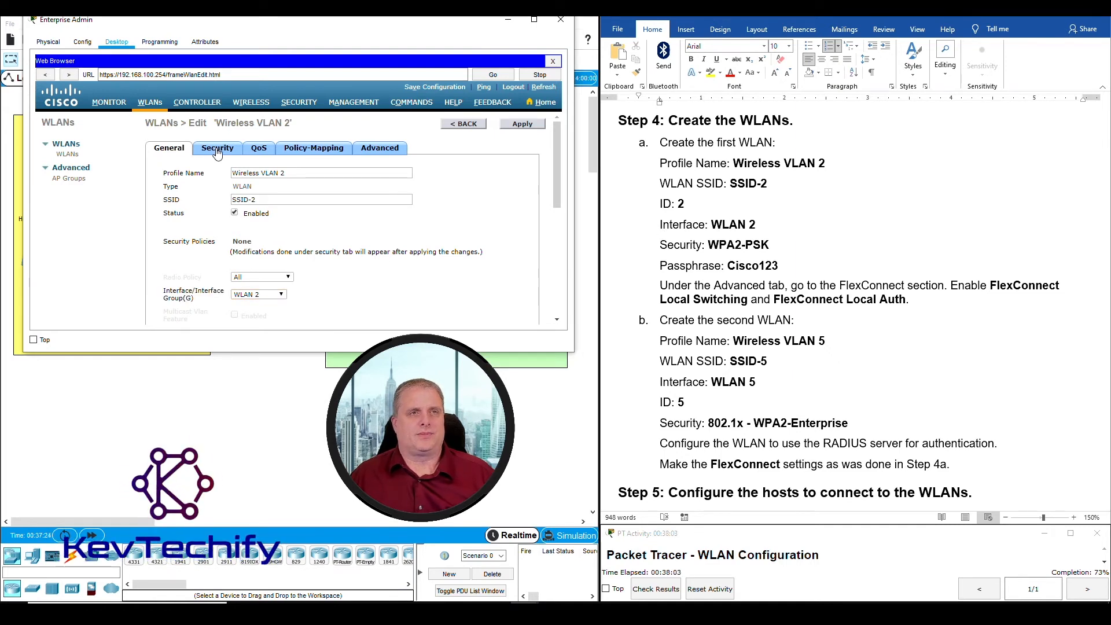
Set Wireless VLAN 2's Layer 2 security to WPA+WPA2 with the WPA2 policy enabled
left_click(218, 151)
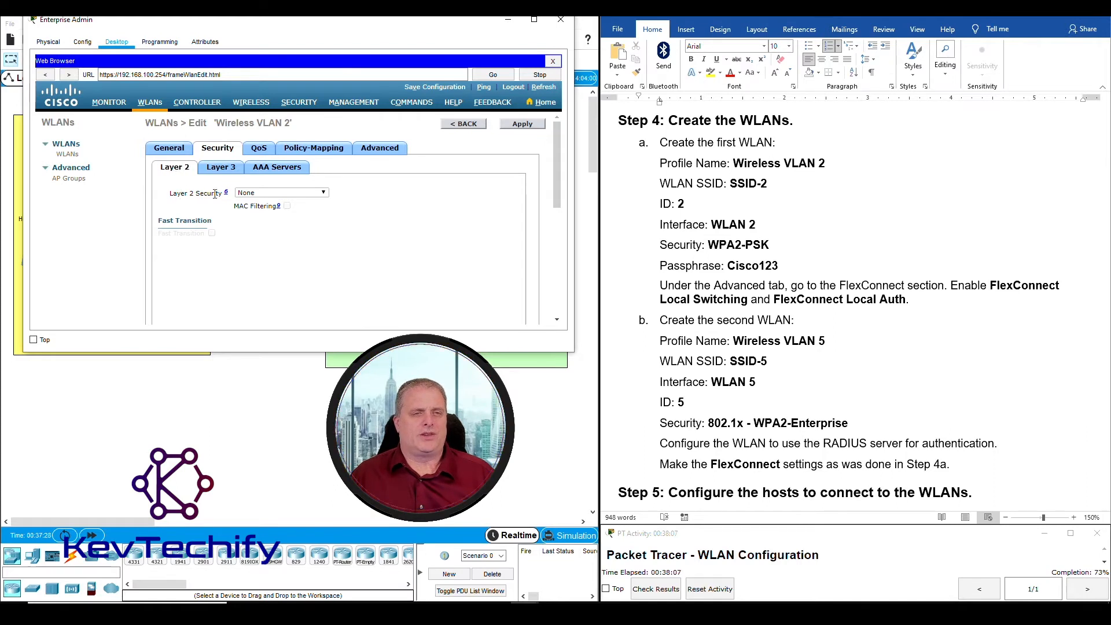
left_click(249, 193)
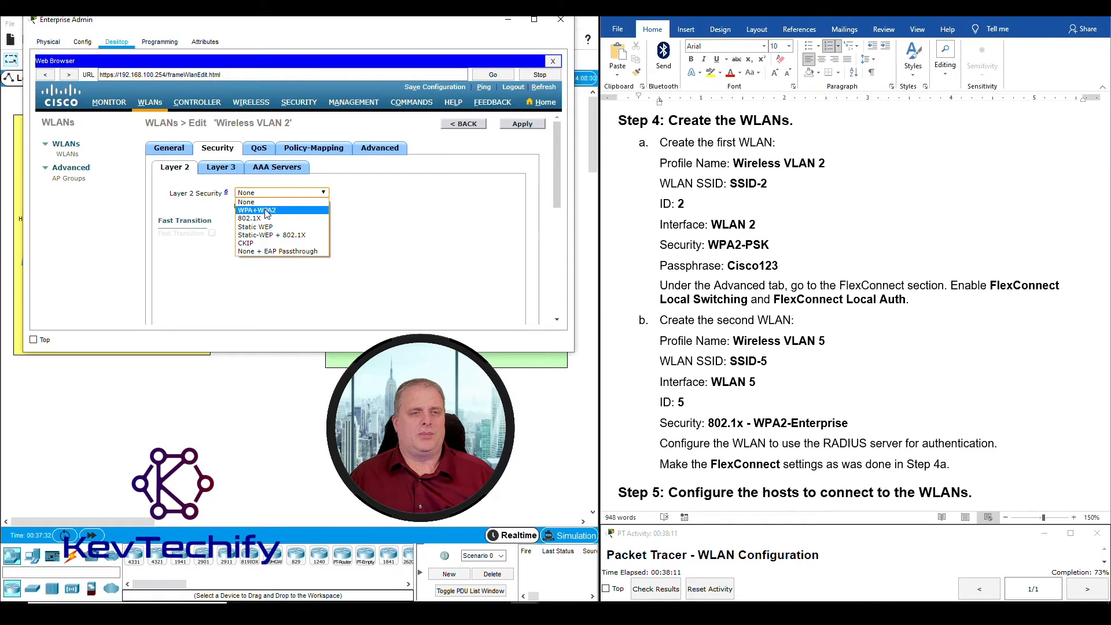
left_click(267, 211)
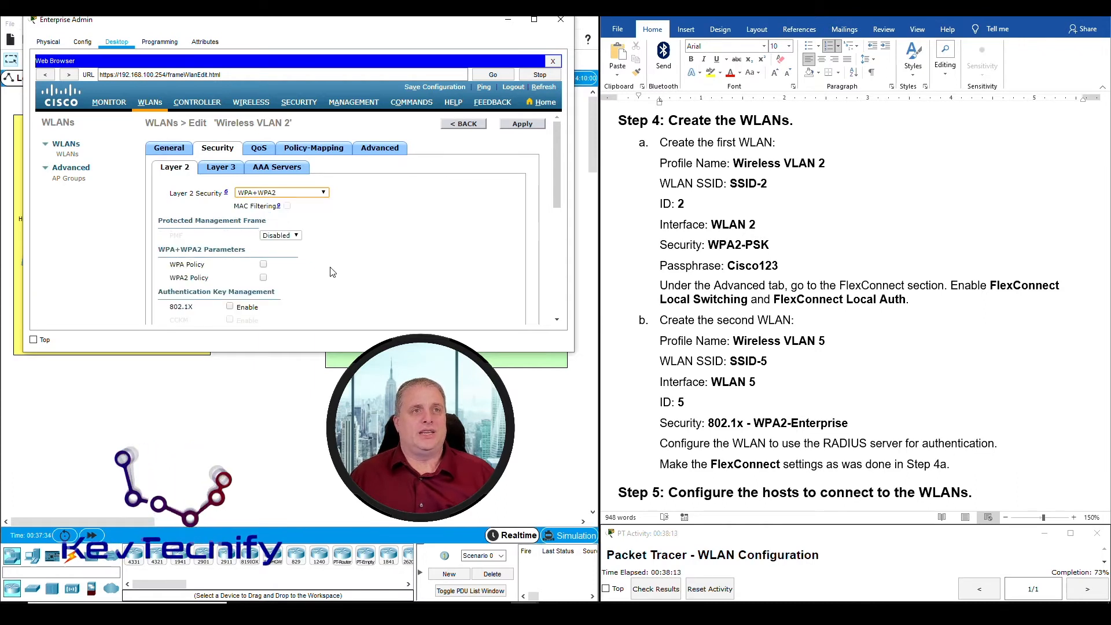
scroll(345, 255, "down", 1)
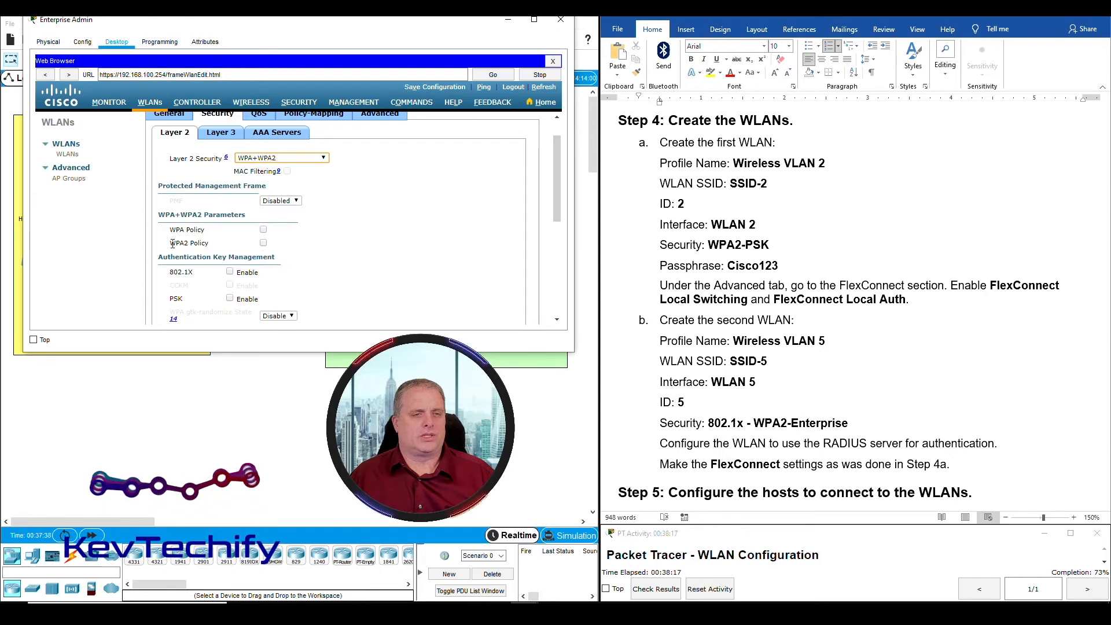
left_click_drag(172, 243, 213, 243)
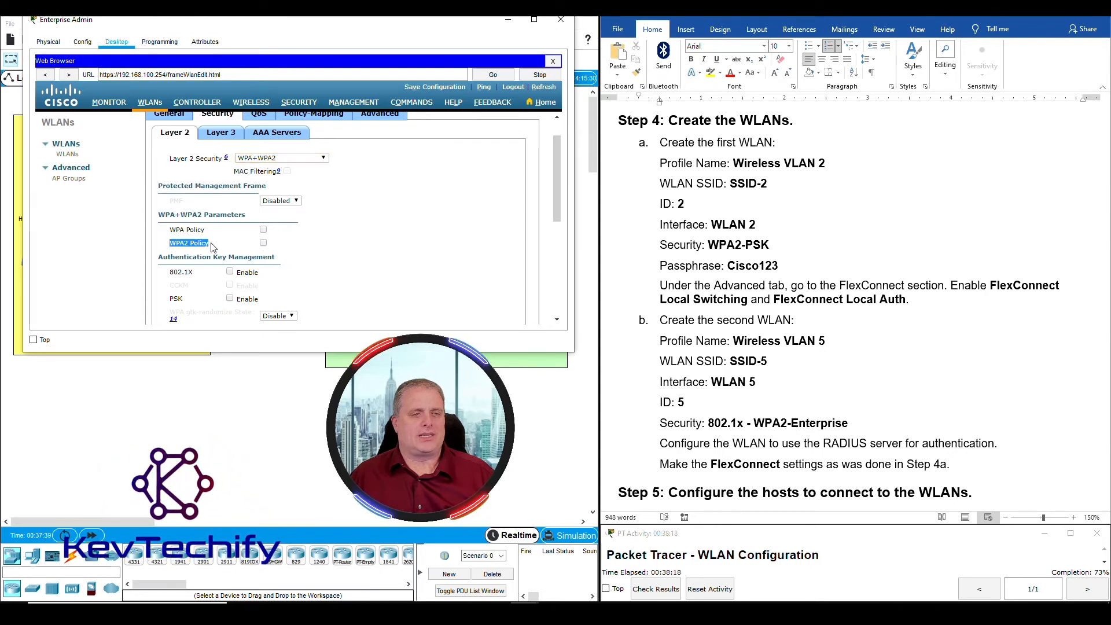
left_click(264, 244)
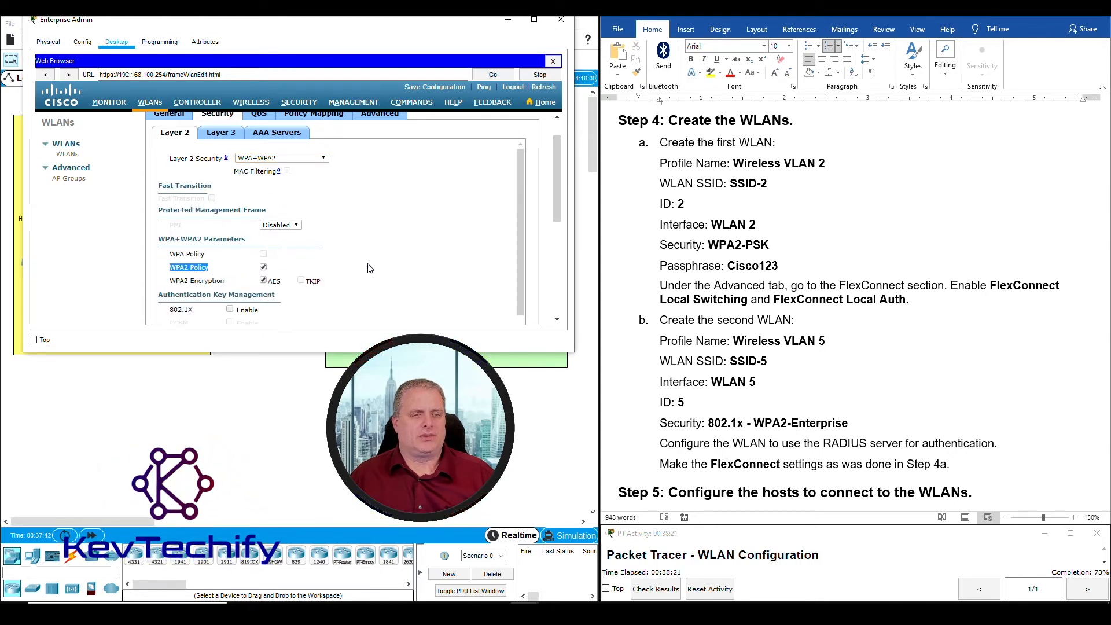
Enable PSK under Authentication Key Management
scroll(371, 268, "down", 2)
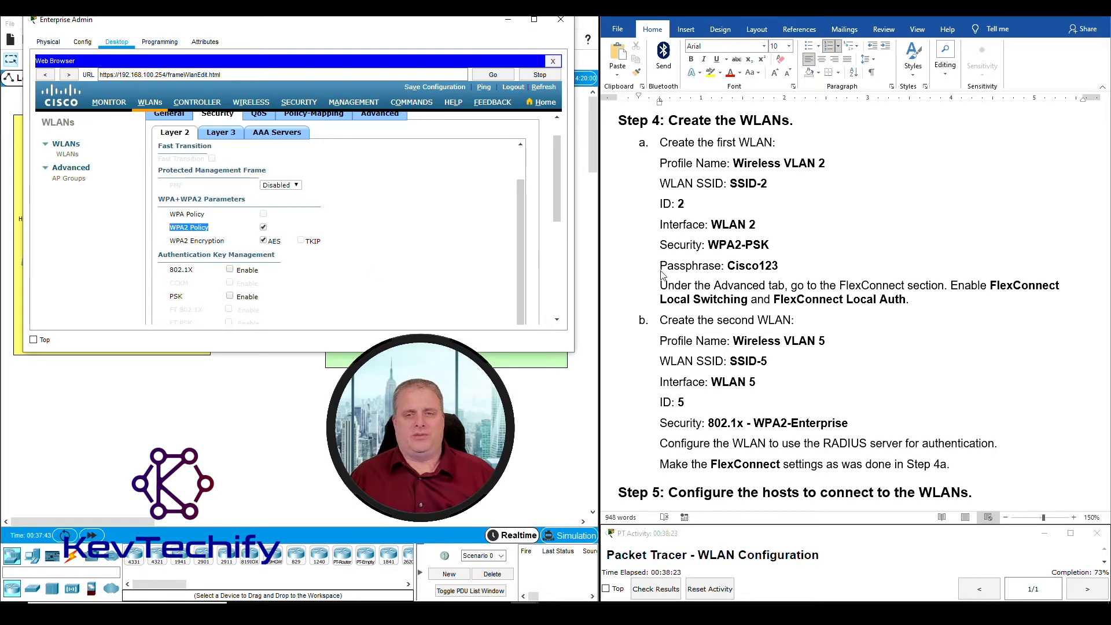
scroll(750, 262, "down", 2)
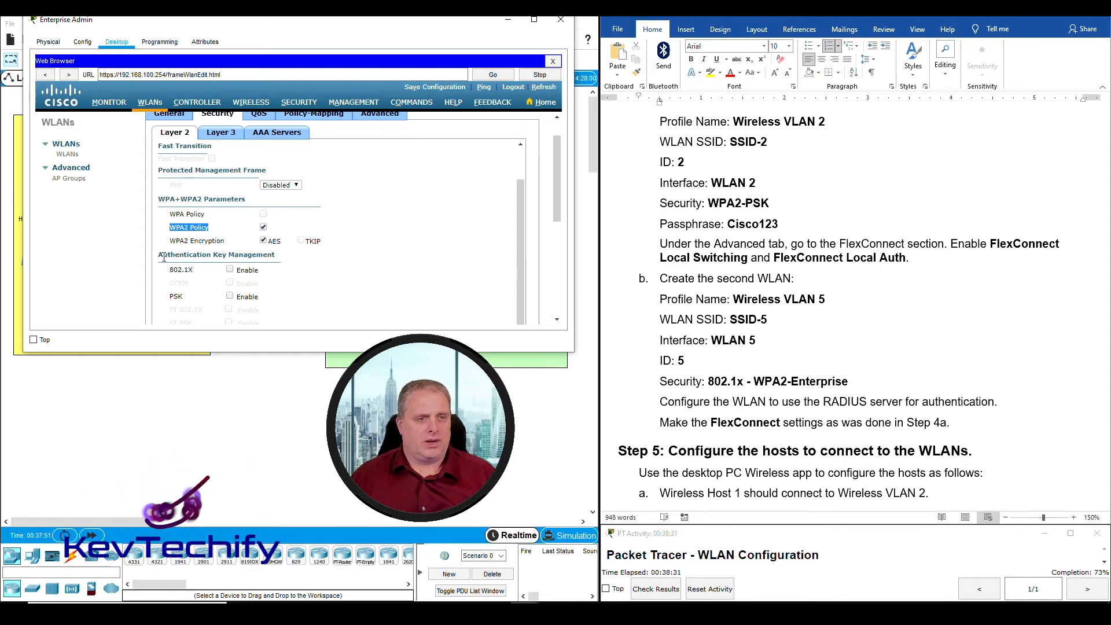
left_click_drag(158, 255, 272, 255)
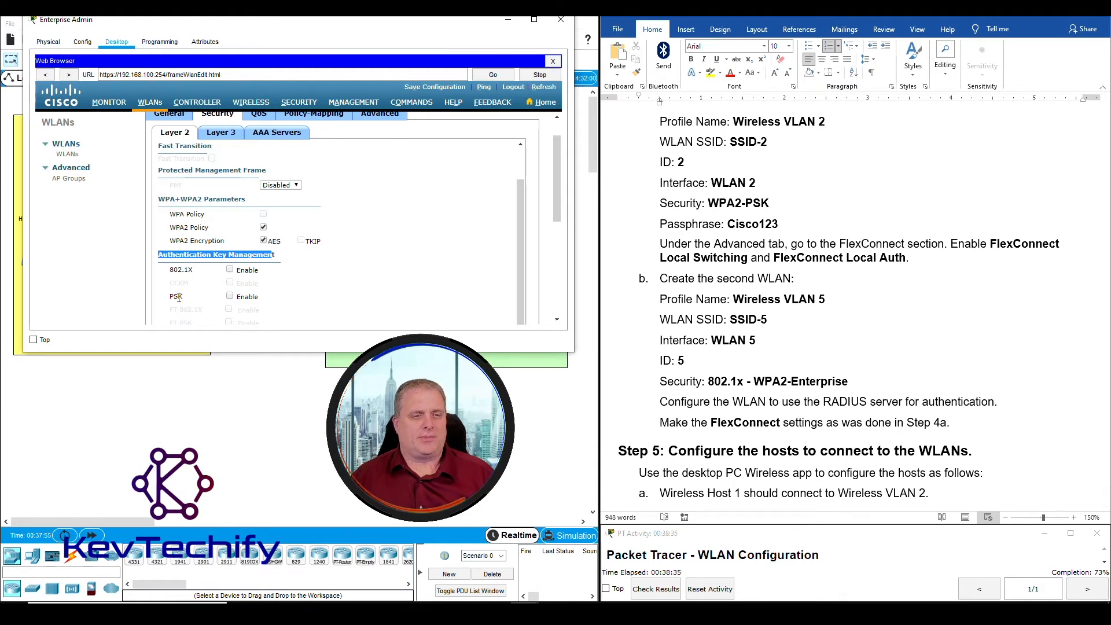
scroll(178, 298, "down", 1)
scroll(179, 298, "down", 1)
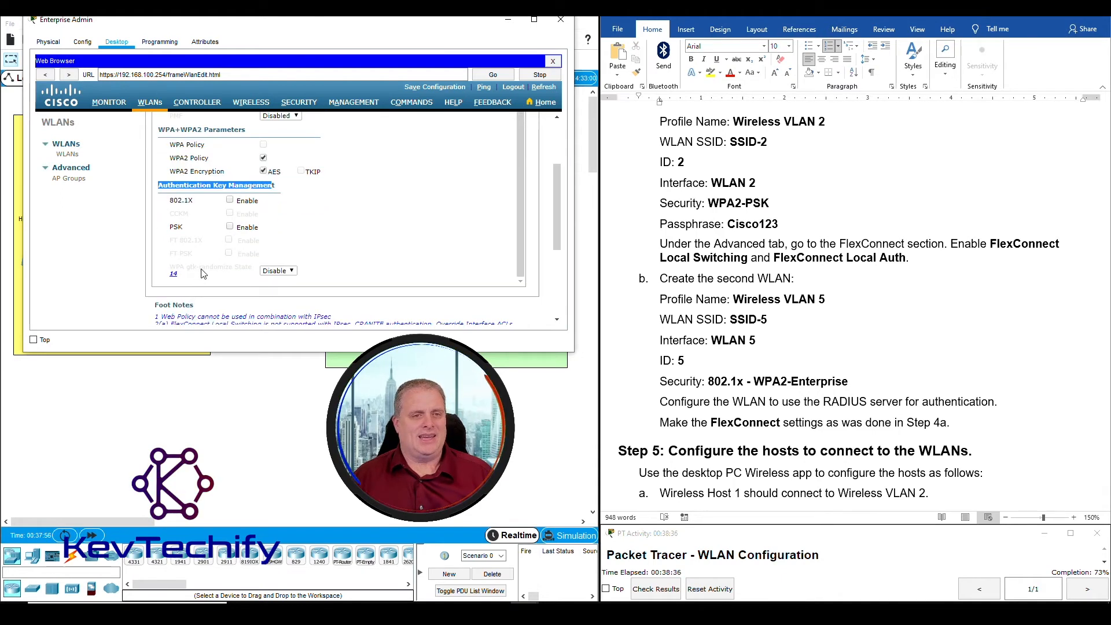
left_click(230, 228)
scroll(198, 261, "down", 1)
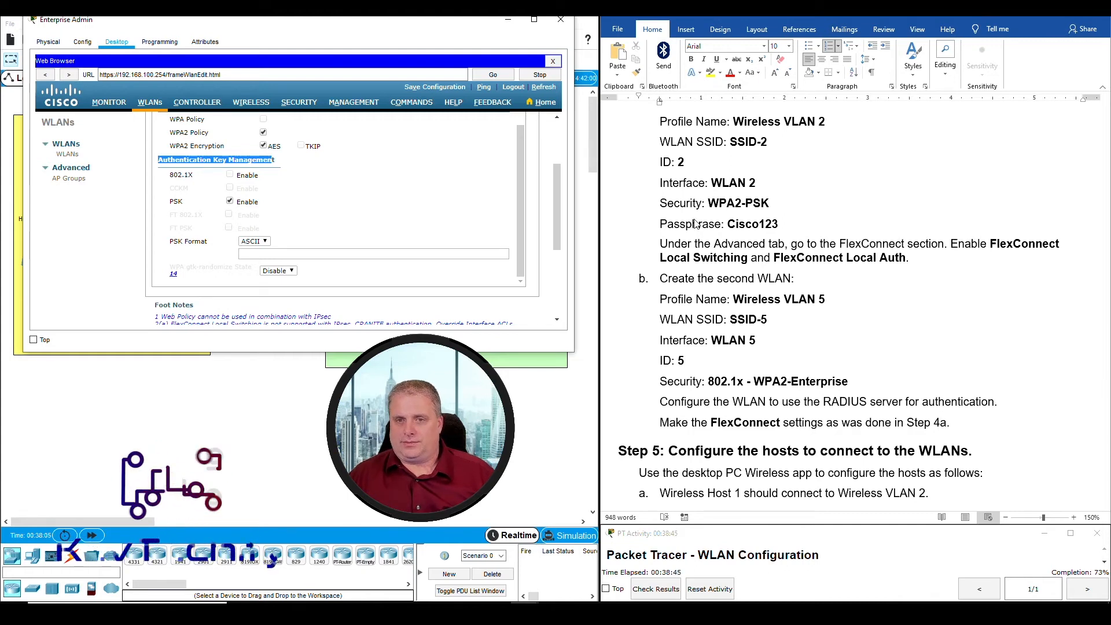
Enter the passphrase from the lab instructions as the ASCII PSK key
left_click(735, 222)
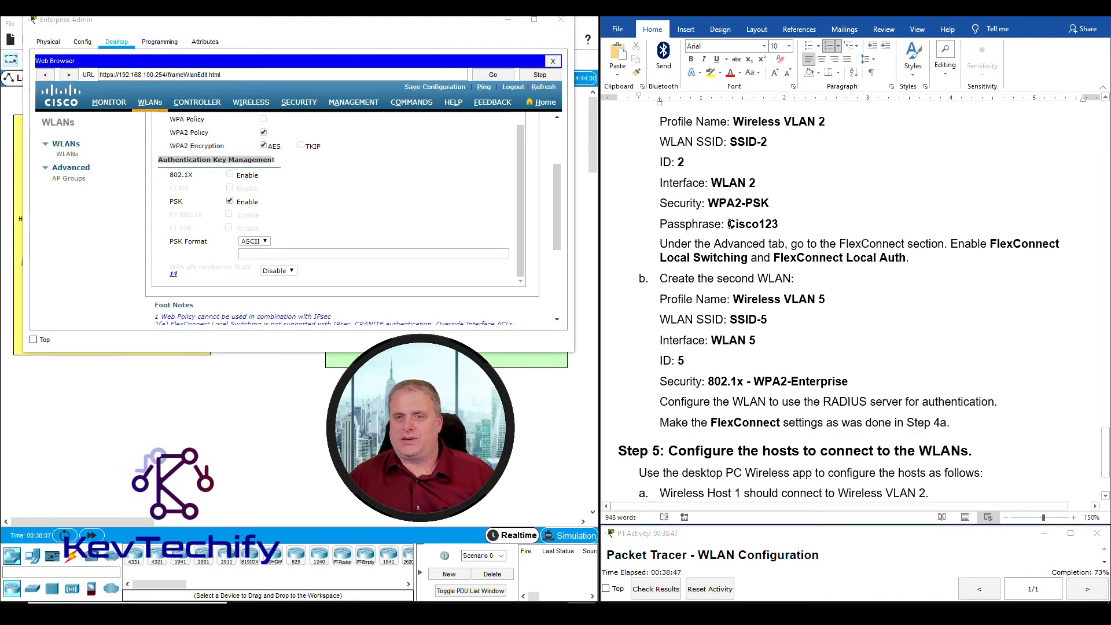
left_click_drag(730, 224, 780, 225)
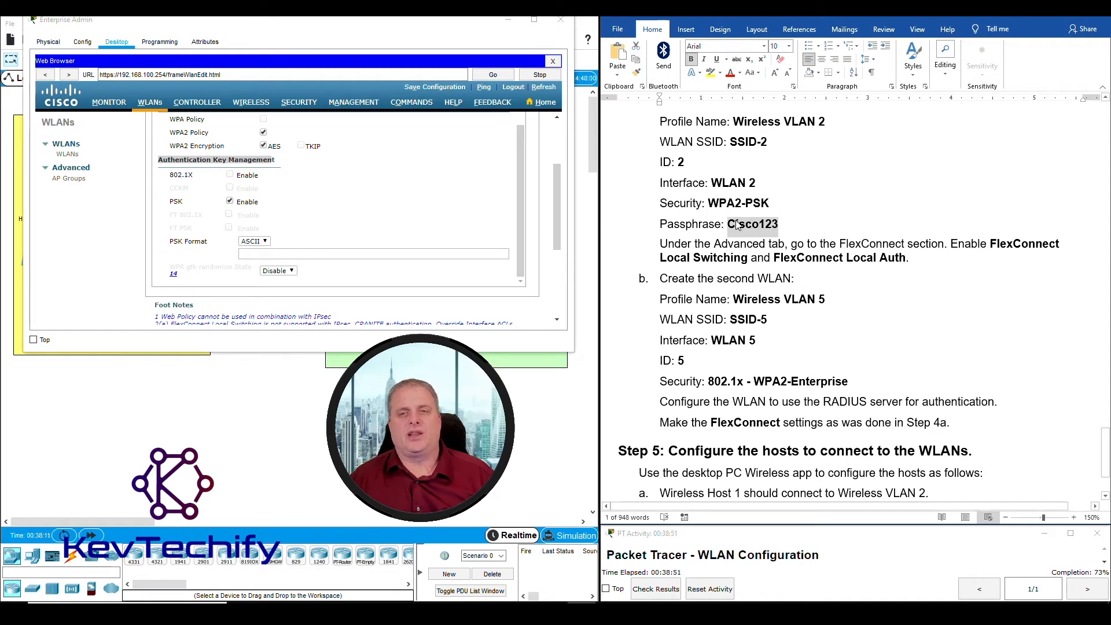
left_click(278, 253)
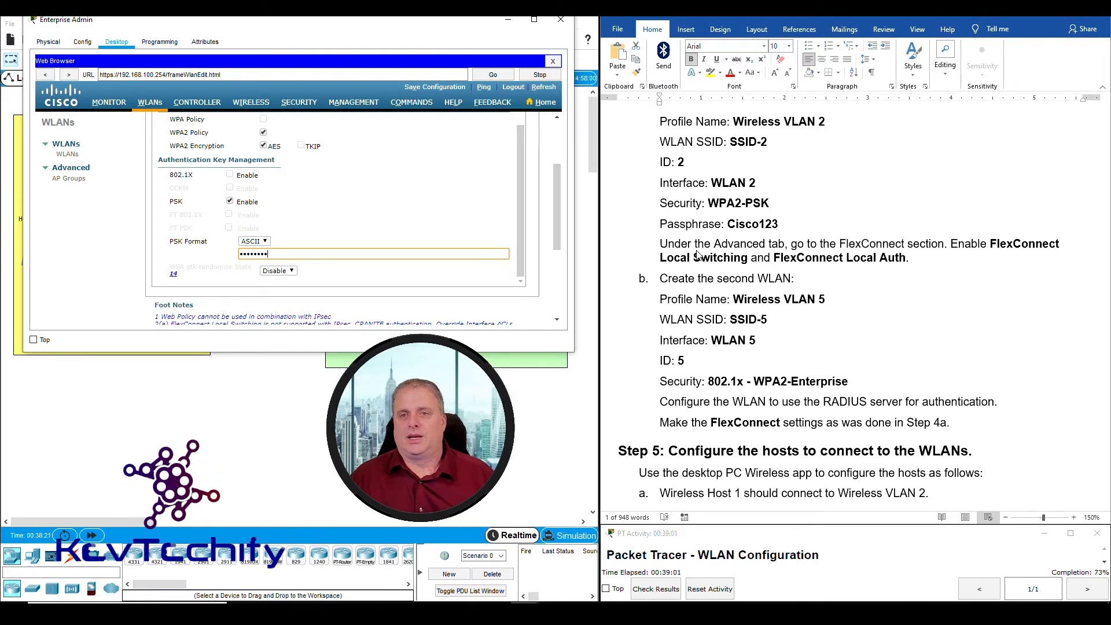
double_click(752, 224)
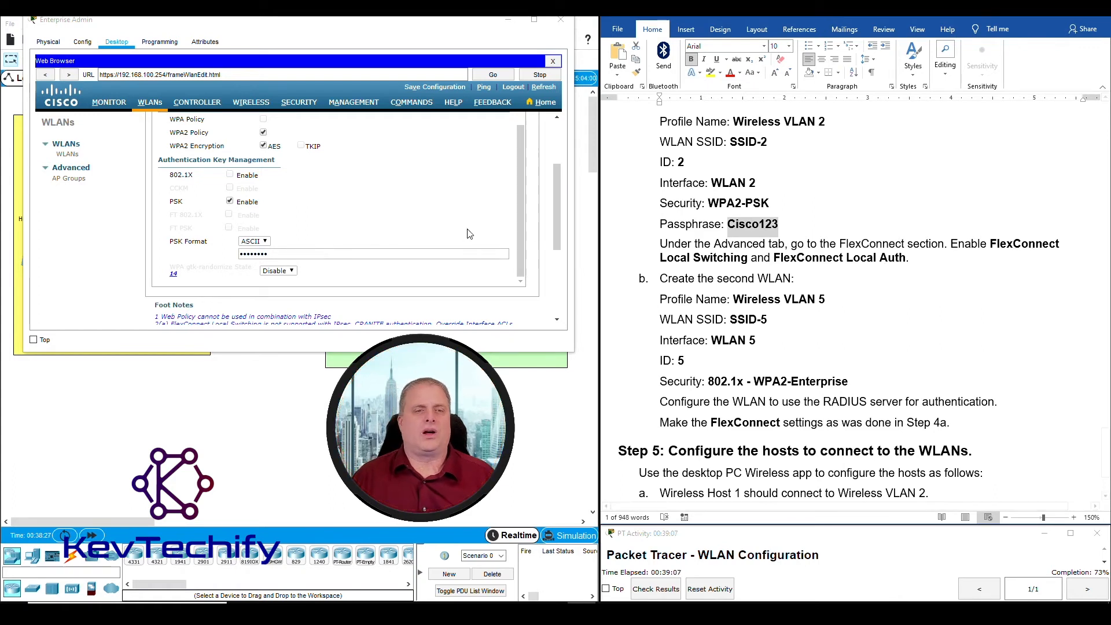
scroll(341, 201, "up", 2)
scroll(530, 207, "up", 3)
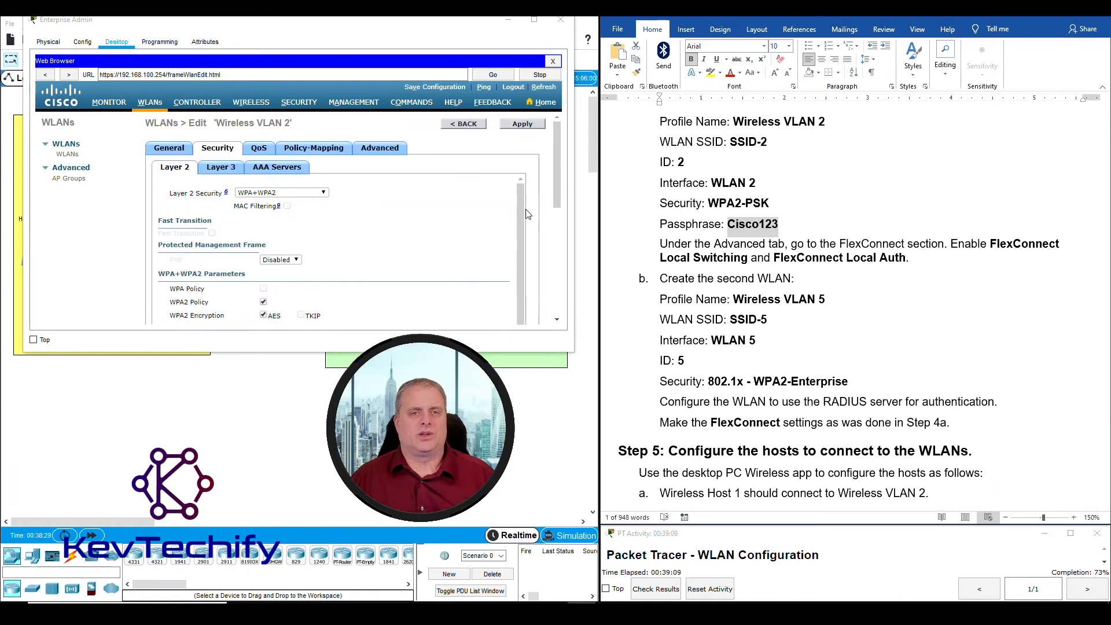
Apply FlexConnect Local Switching and Local Auth for Wireless VLAN 2, then return to the WLANs list
left_click(377, 148)
scroll(322, 184, "down", 5)
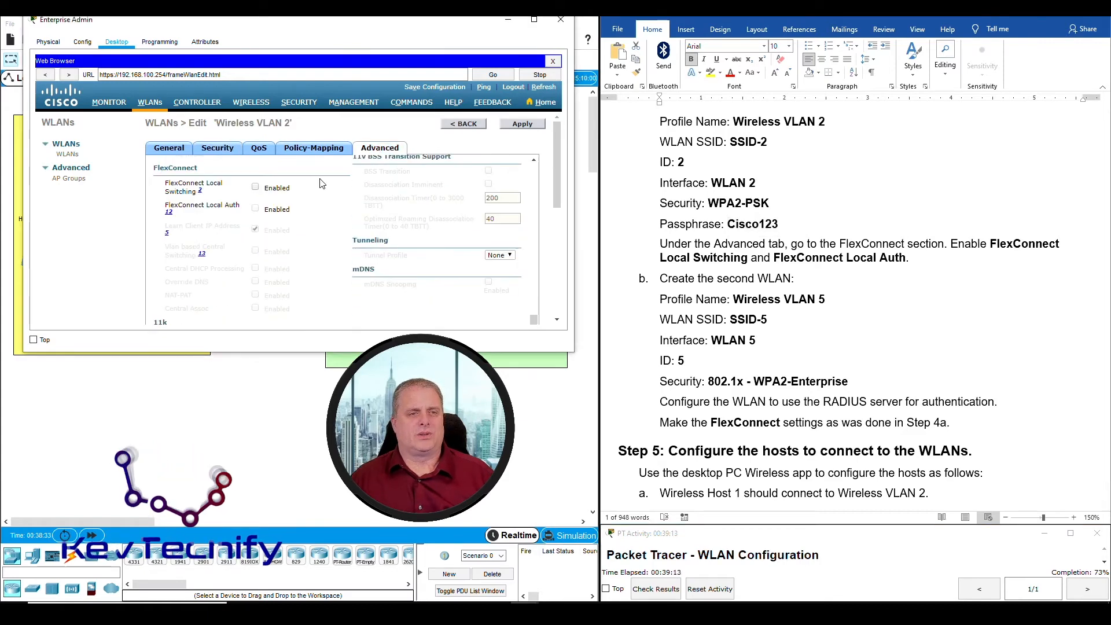
left_click_drag(153, 168, 198, 168)
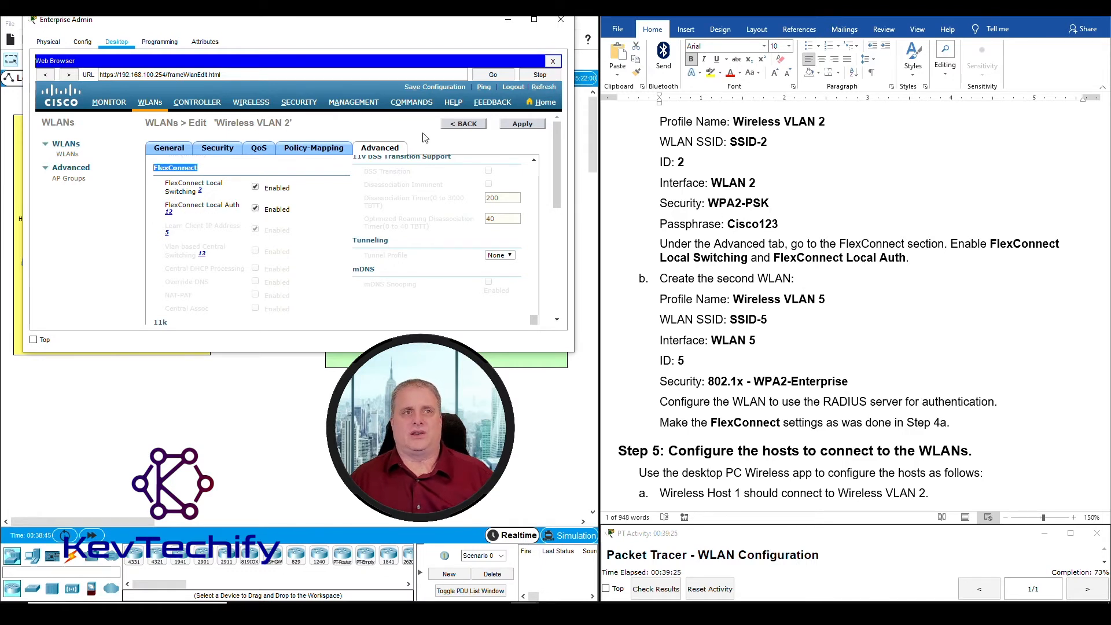
scroll(330, 255, "up", 10)
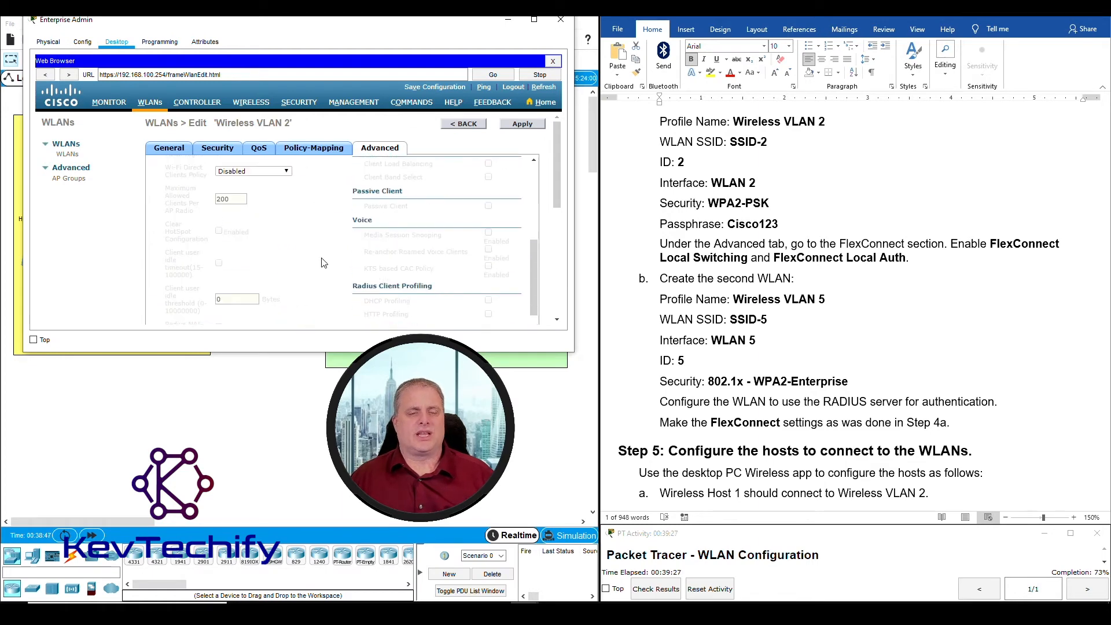
left_click(523, 124)
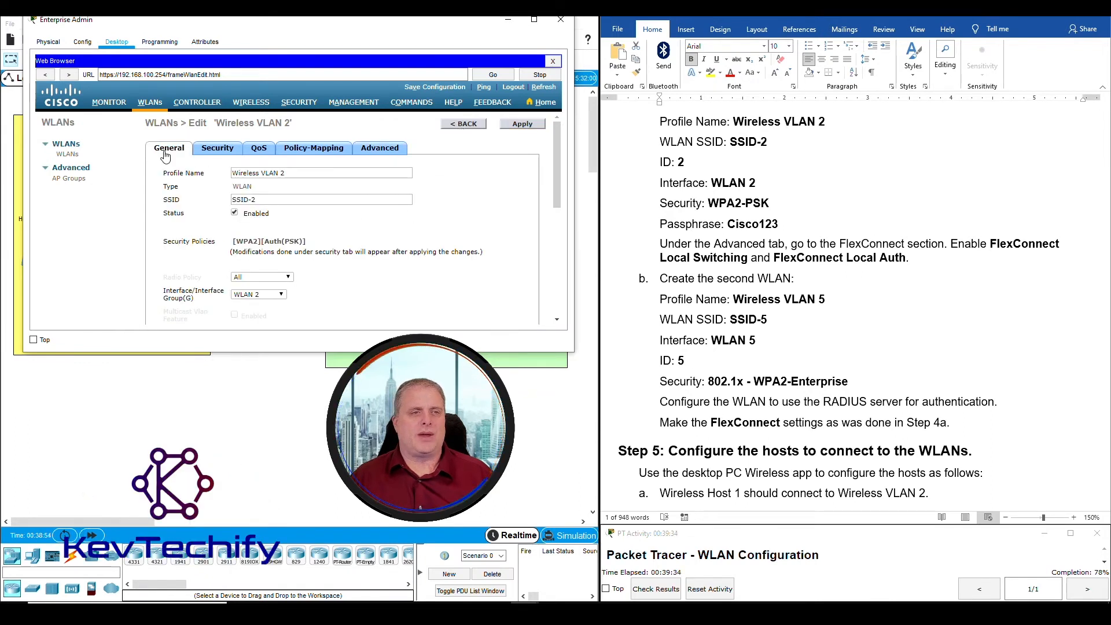
left_click(474, 125)
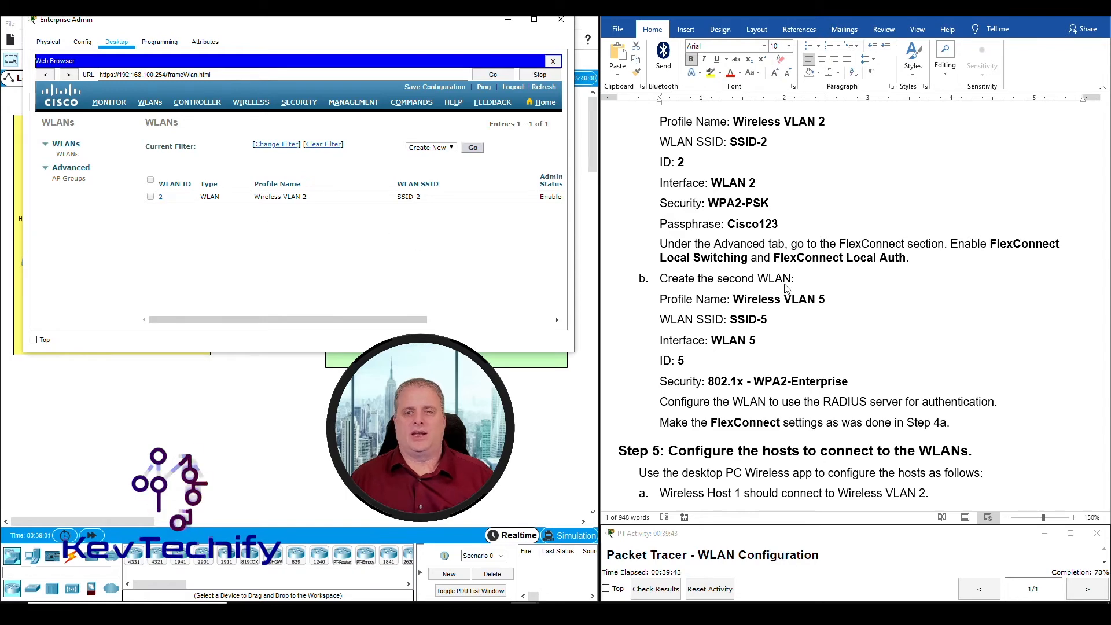
Review the lab instructions for creating the second WLAN
scroll(758, 292, "down", 3)
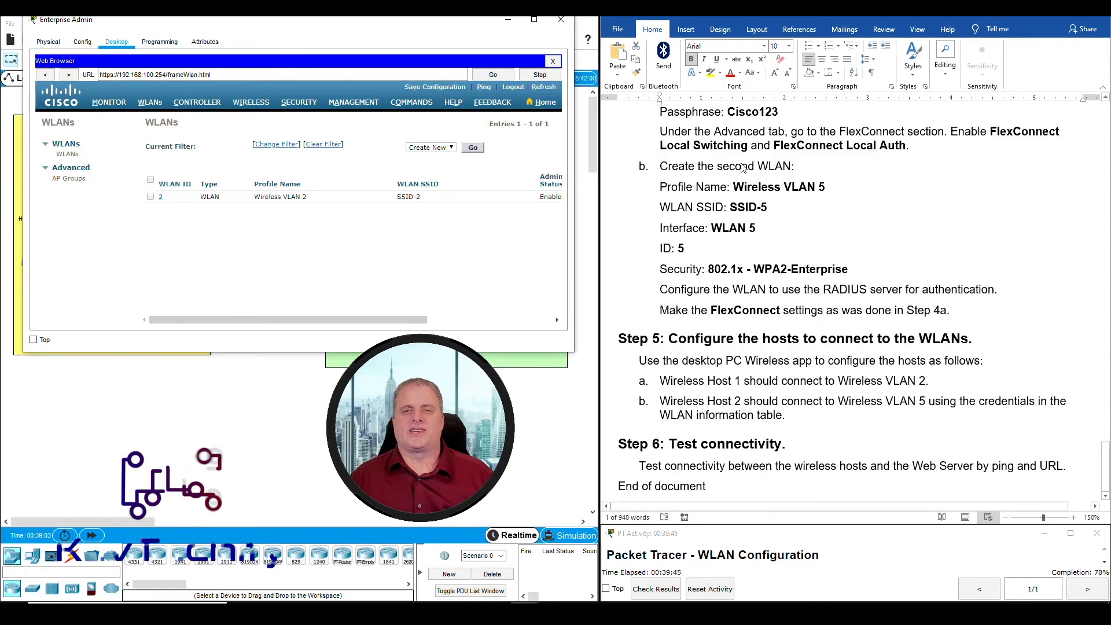
left_click(757, 167)
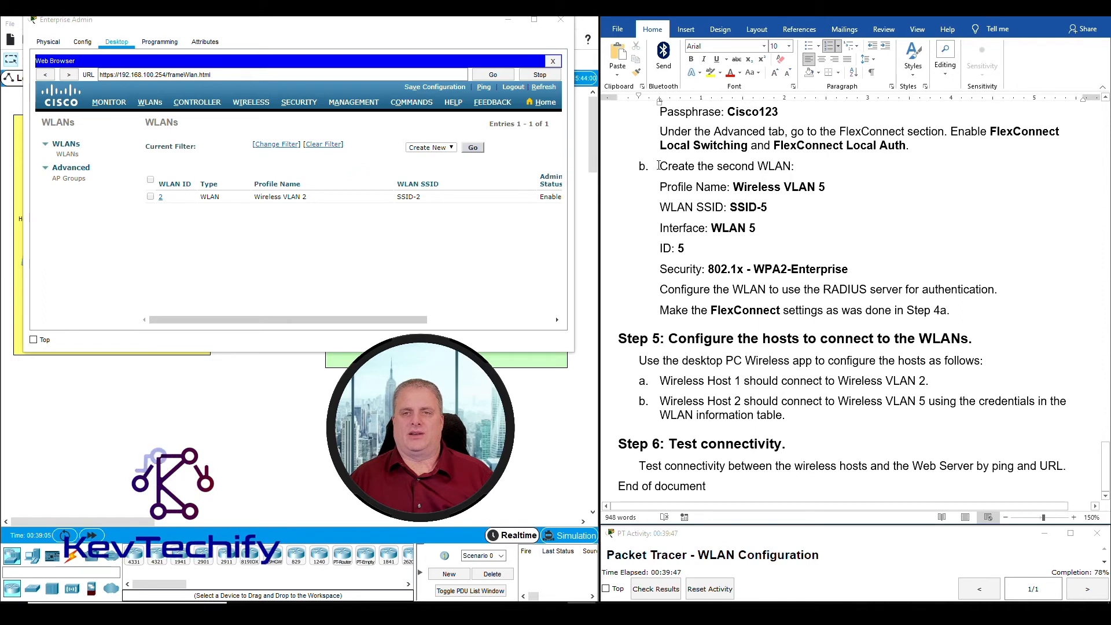
left_click_drag(644, 168, 793, 168)
left_click(768, 186)
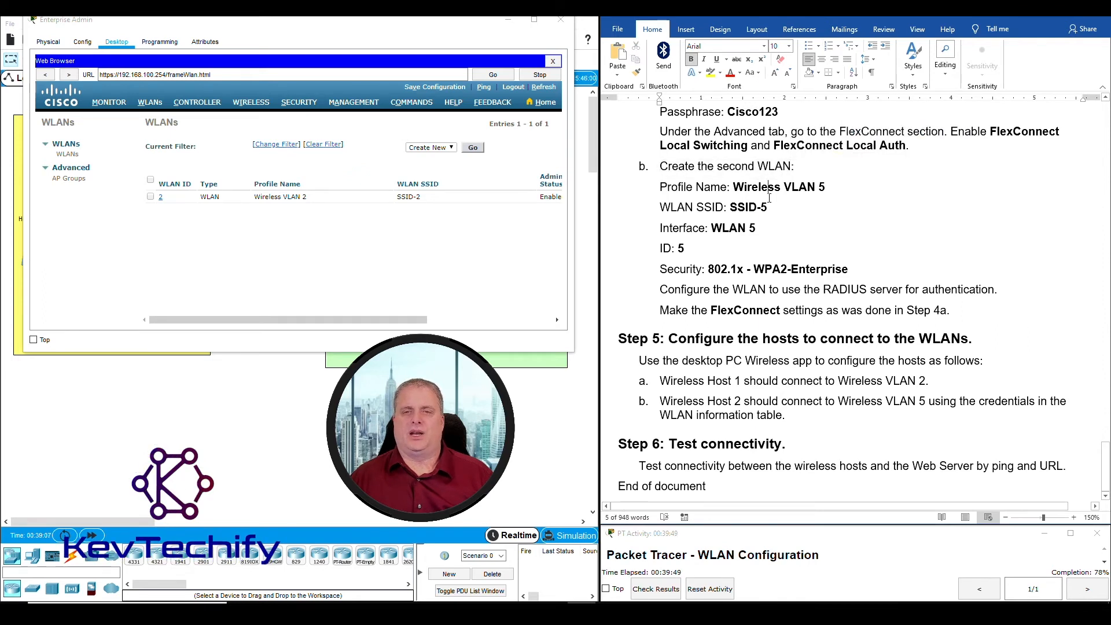
Fill in a new WLAN named 'Wireless VLAN 5' with SSID 'SSID-5' and ID 5
left_click(452, 148)
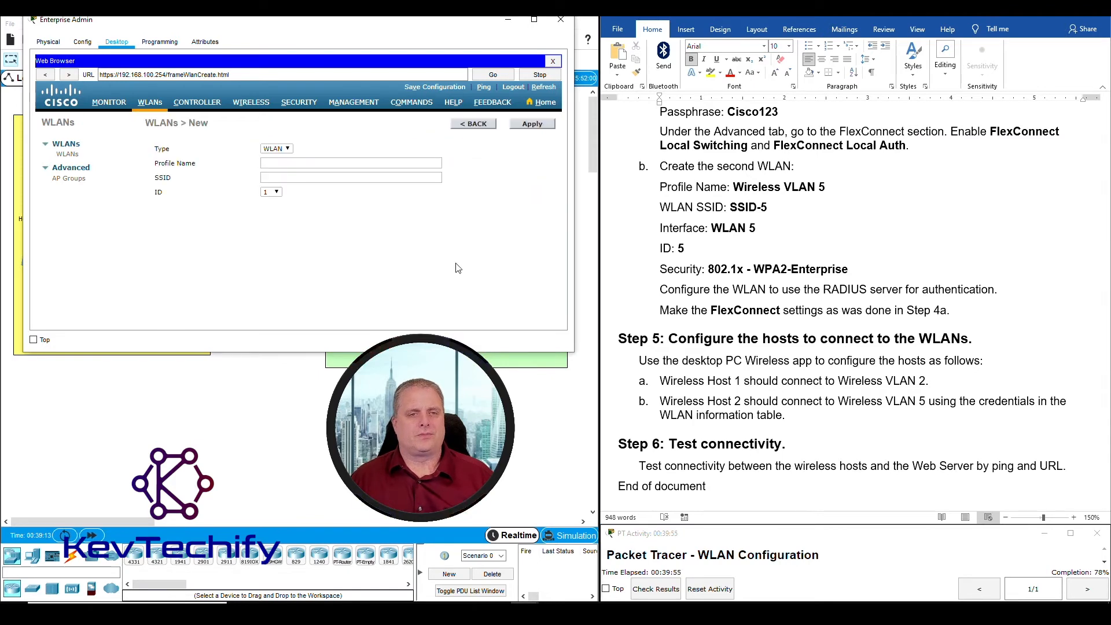
left_click(267, 164)
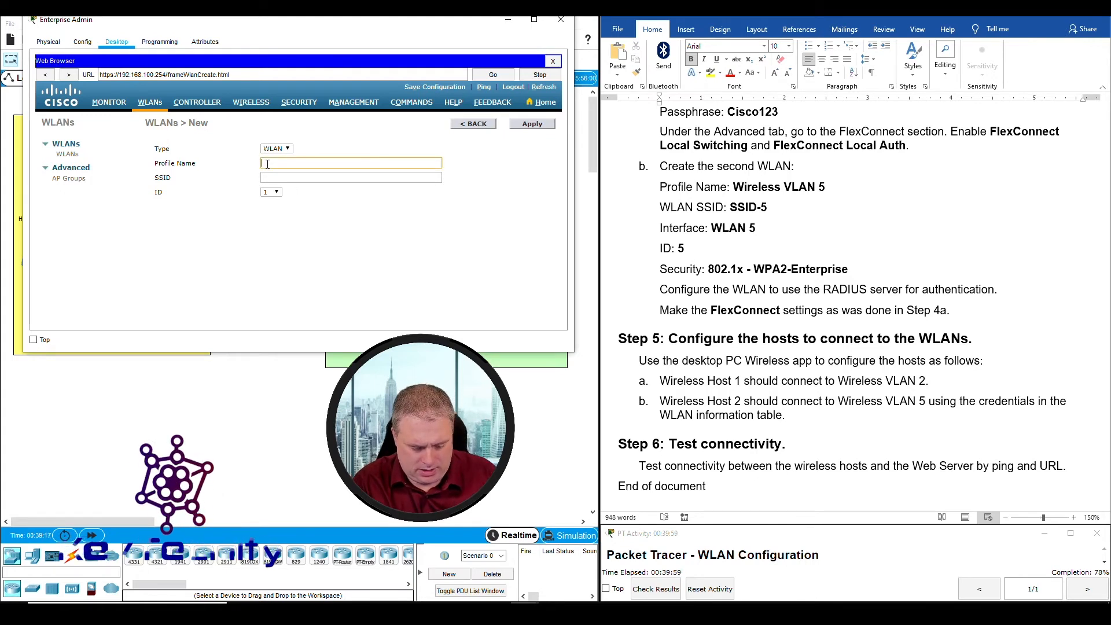
type("Wirel")
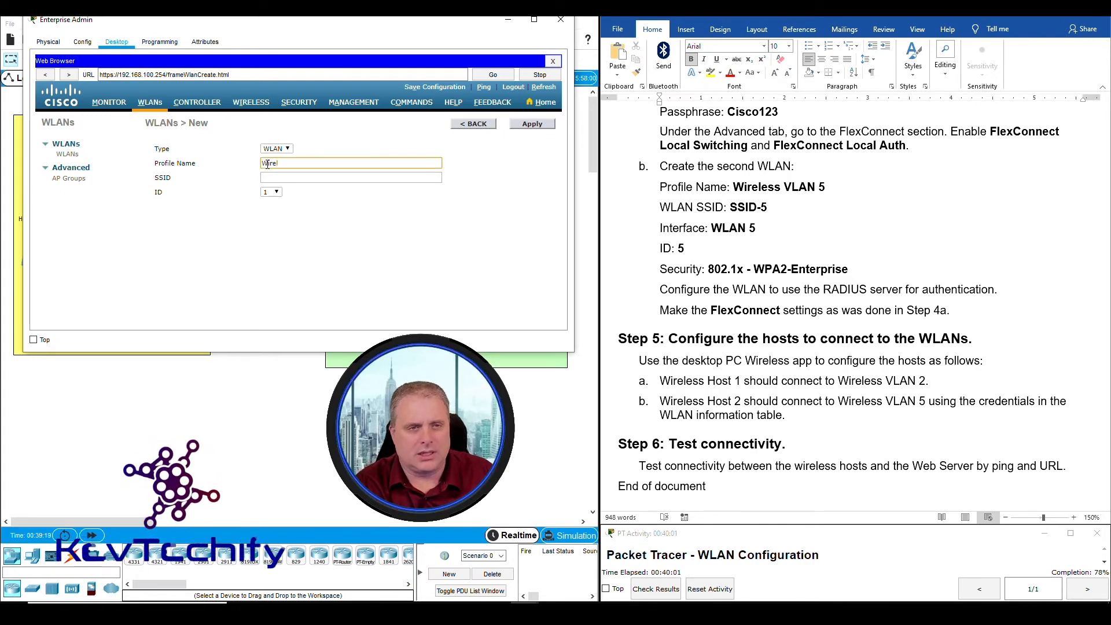
type("ess")
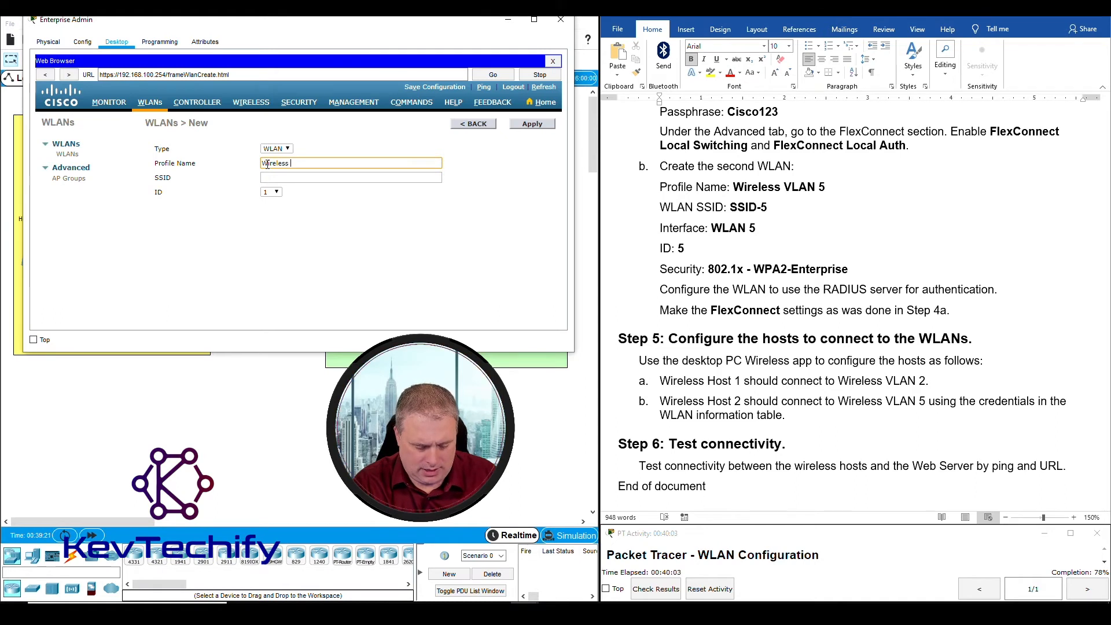
type(" VLAN 5")
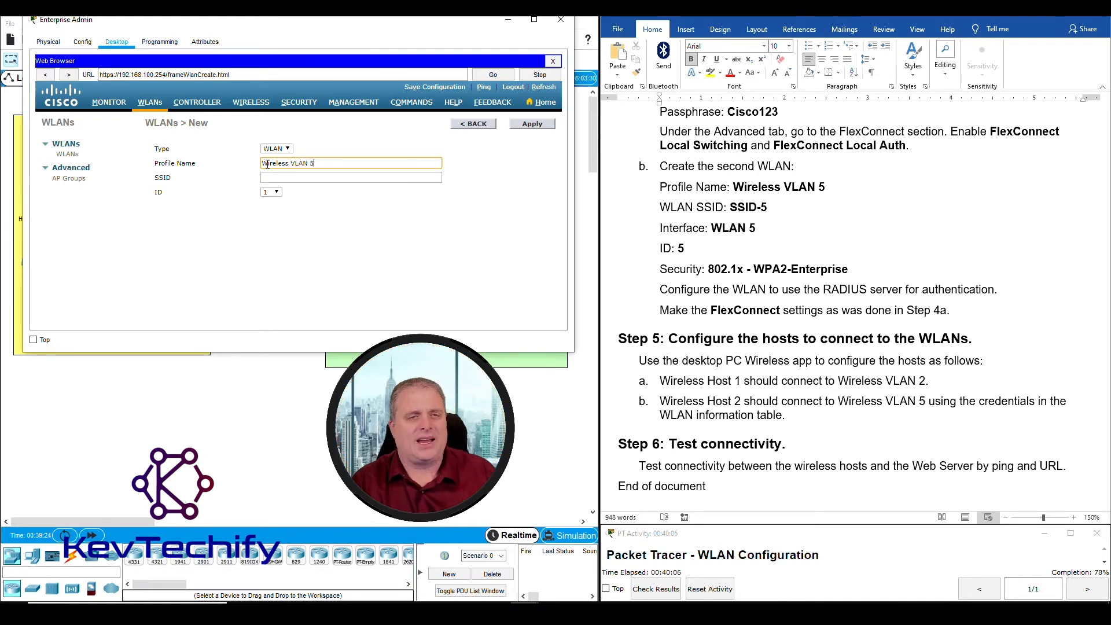
key("Tab")
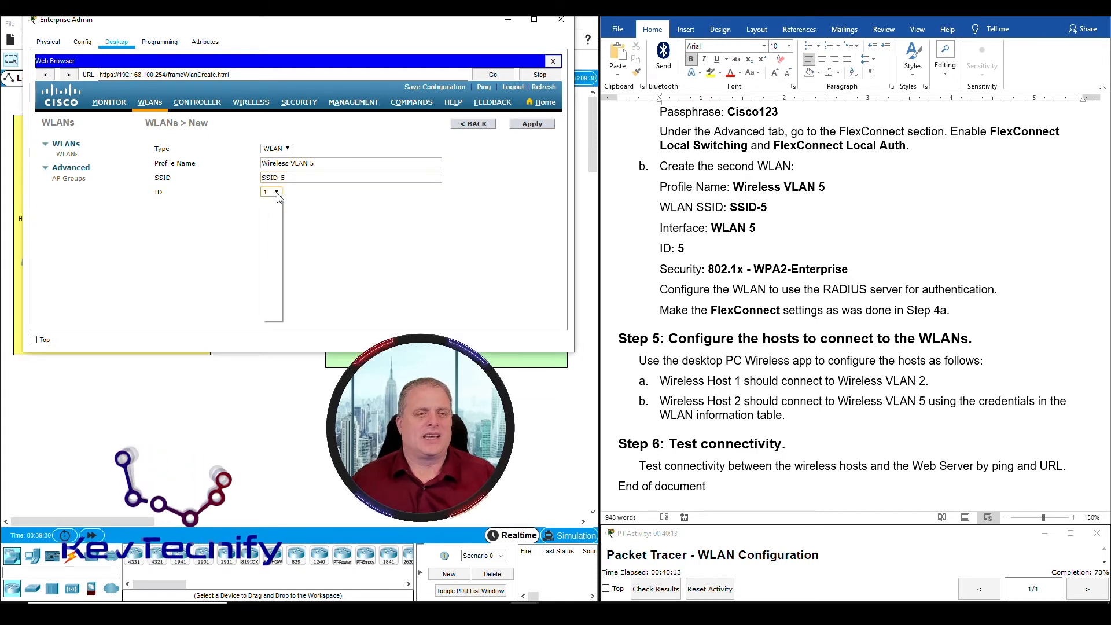
left_click(270, 192)
left_click(268, 227)
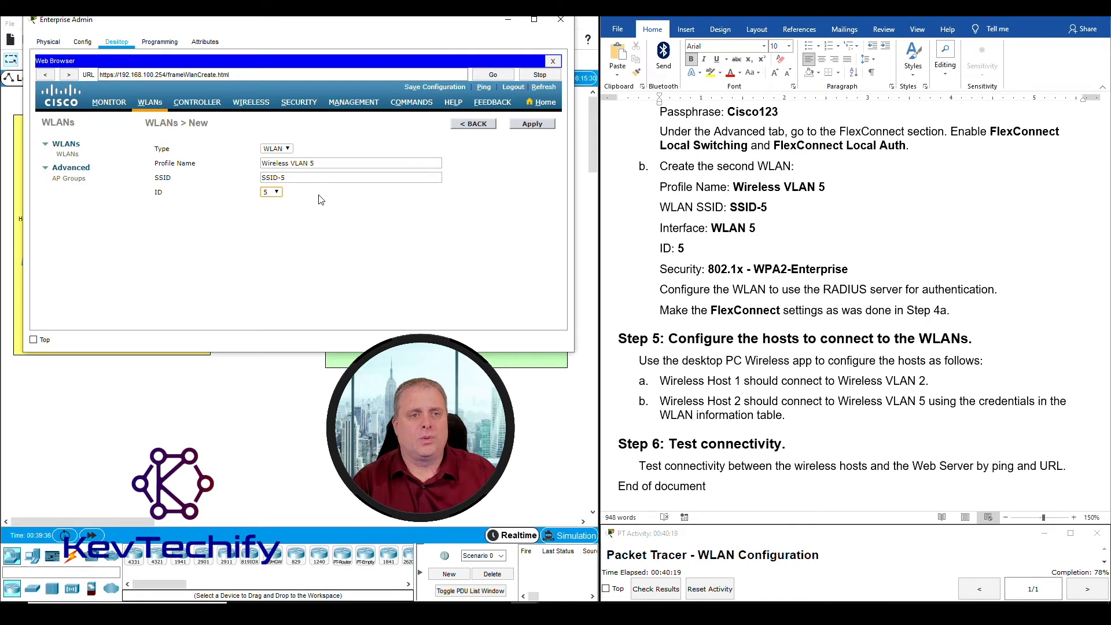
Create Wireless VLAN 5 and set its status to enabled
left_click(529, 125)
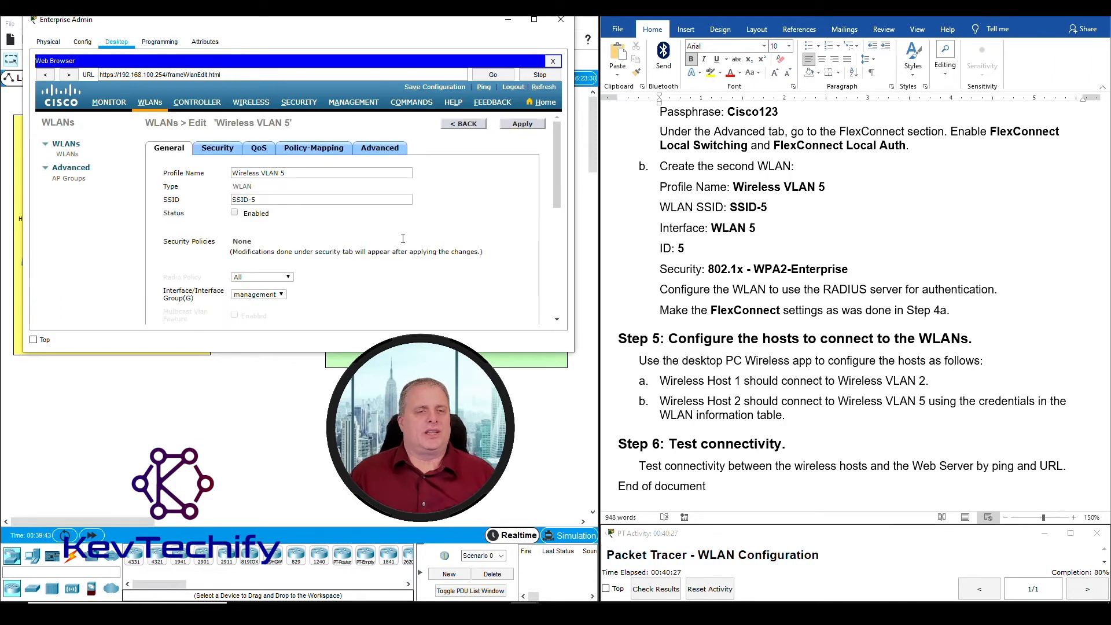
left_click(235, 214)
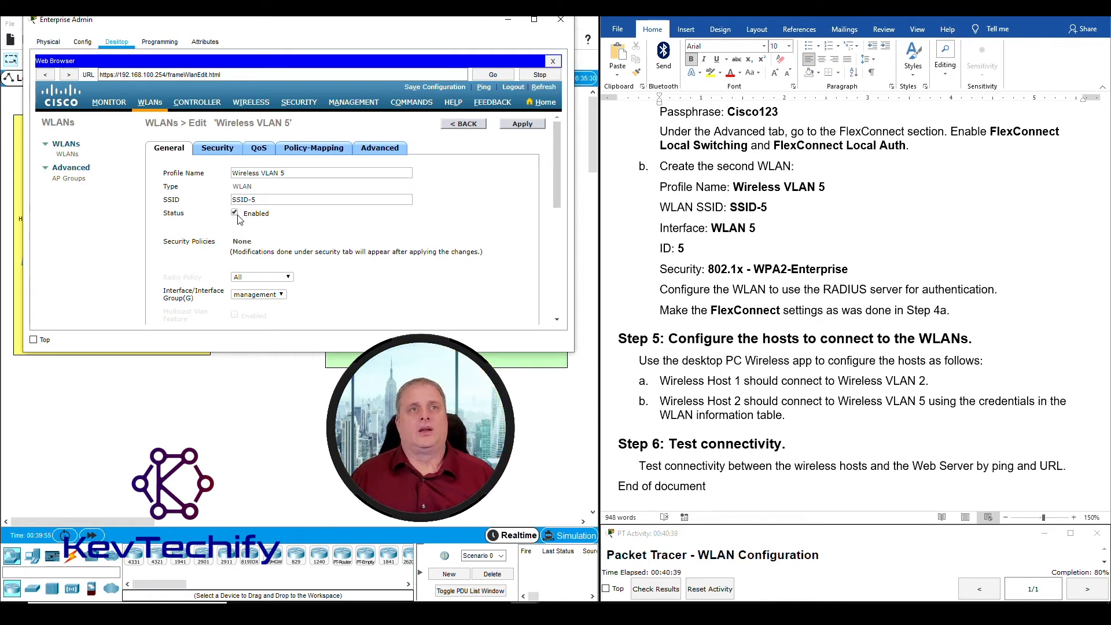
left_click(710, 269)
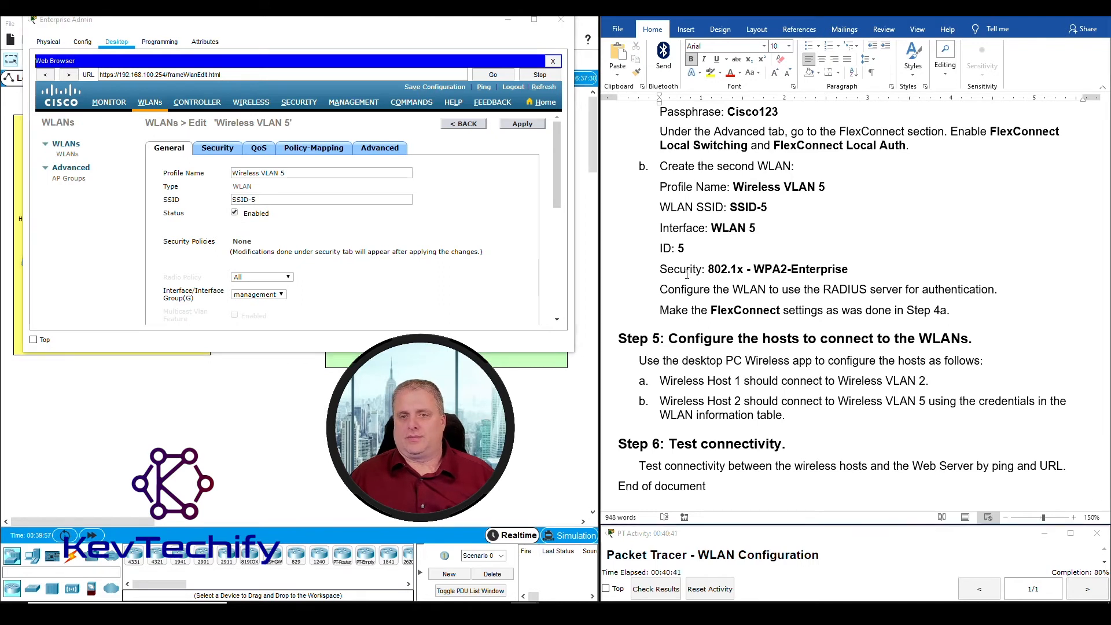
left_click_drag(708, 269, 745, 270)
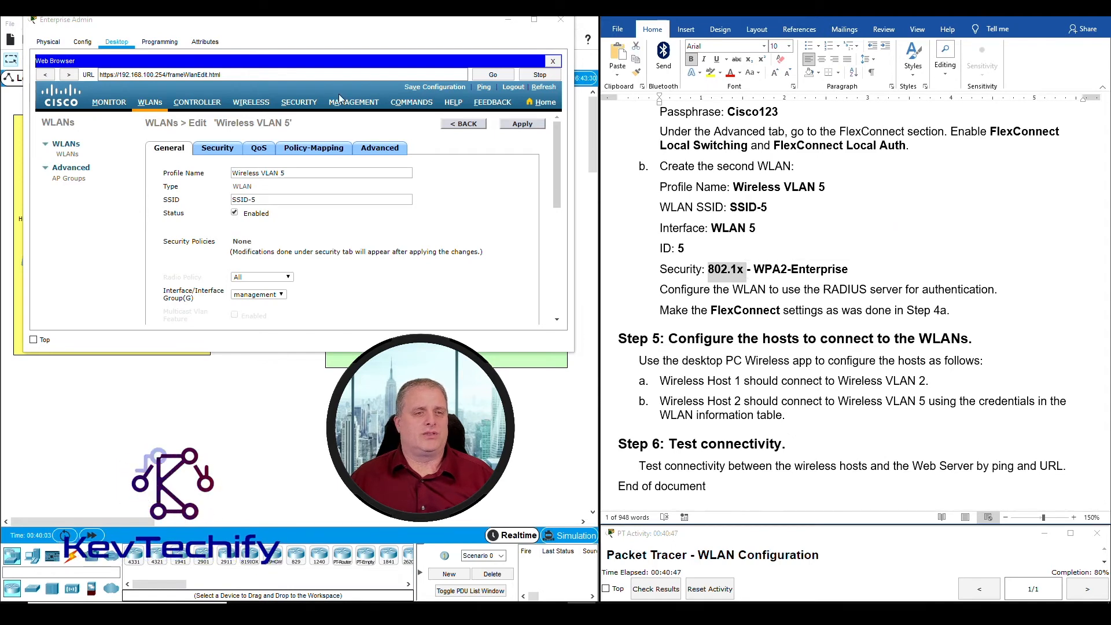
Set Layer 2 security to WPA+WPA2 with WPA2 policy, AES and 802.1X key management
left_click(221, 153)
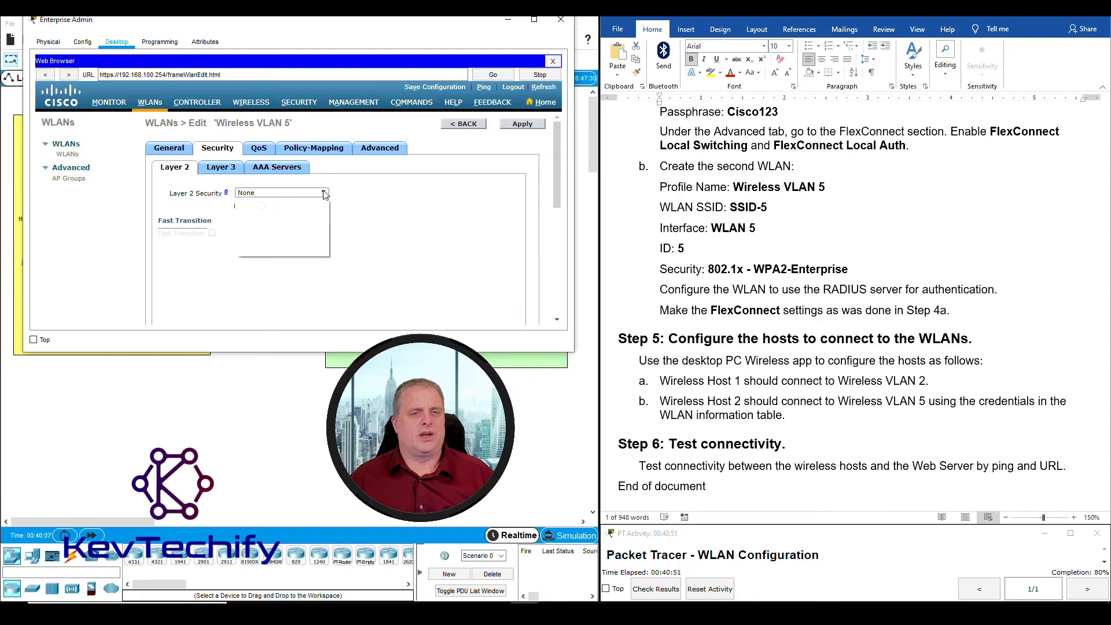
left_click(289, 193)
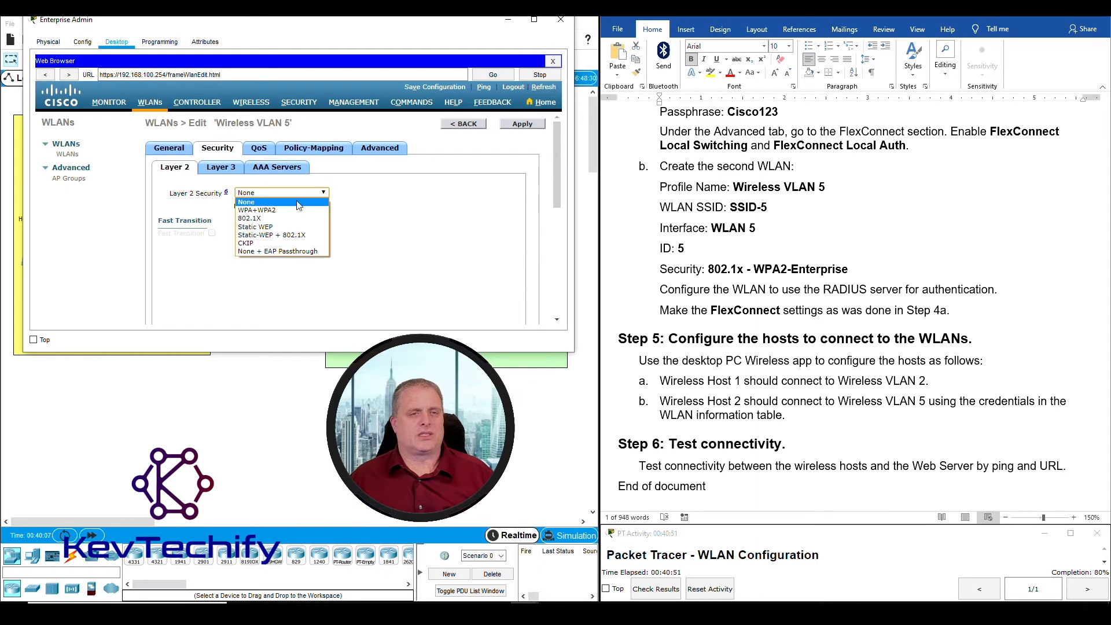
left_click(258, 211)
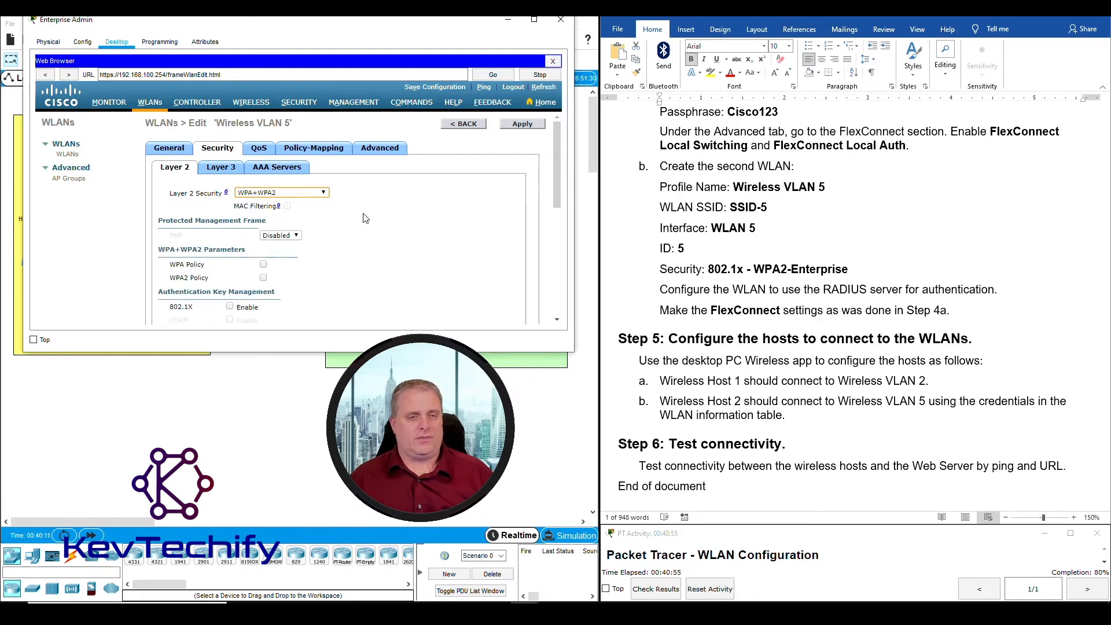
scroll(364, 218, "down", 3)
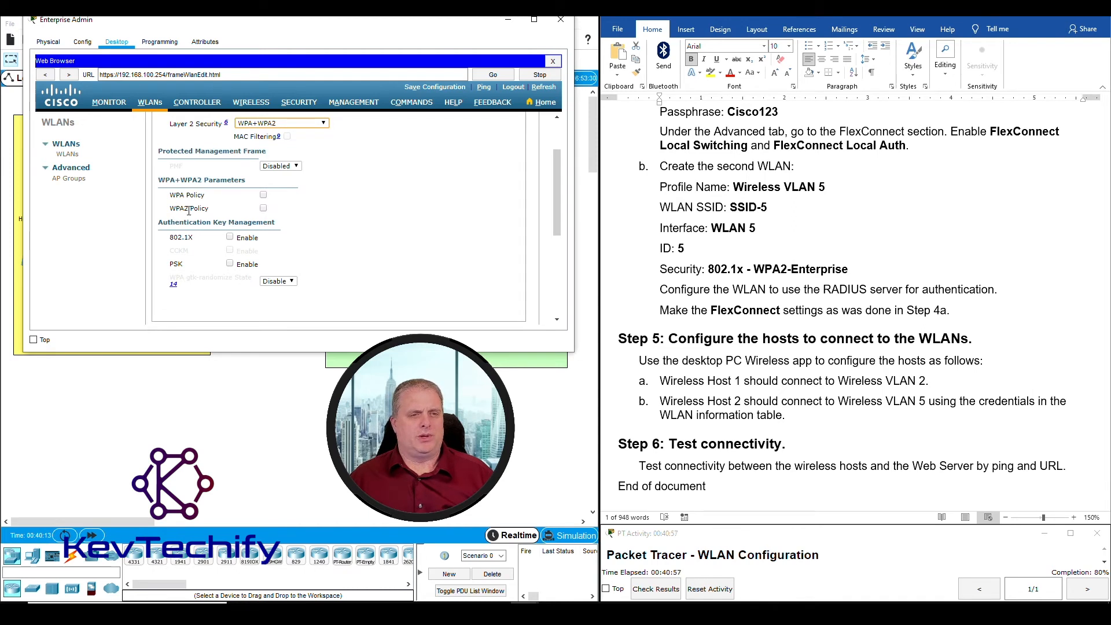
left_click(263, 208)
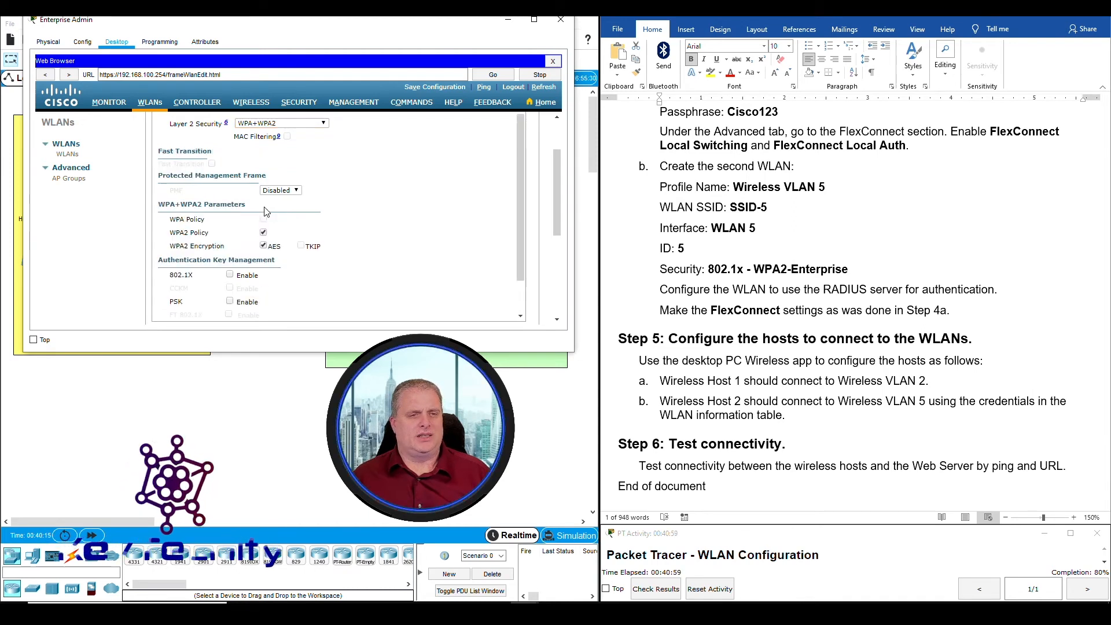
scroll(296, 255, "down", 1)
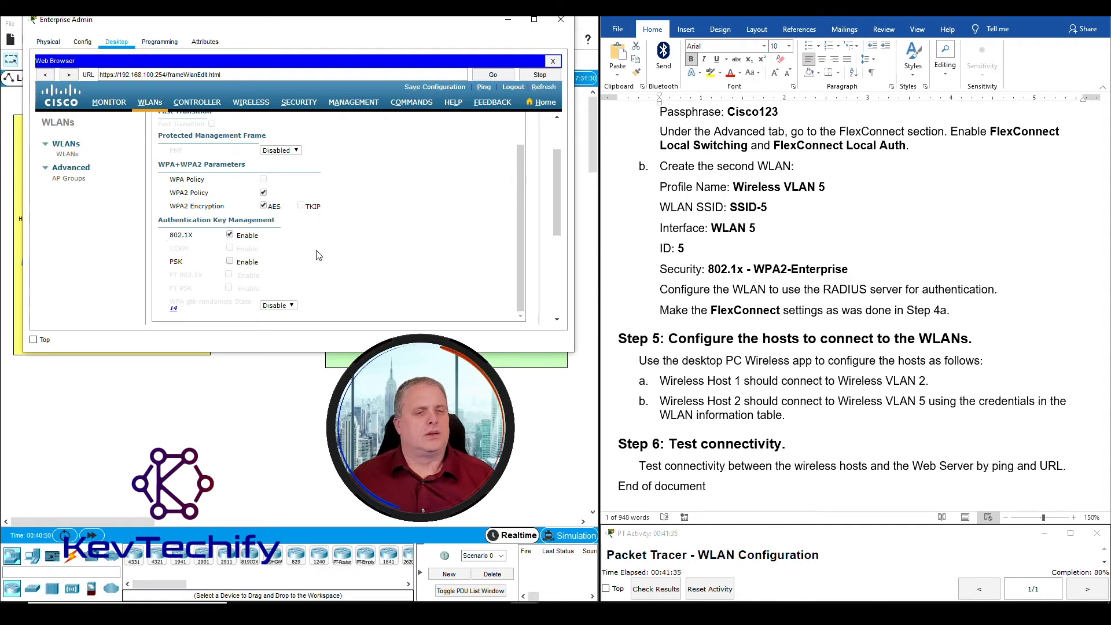
scroll(479, 190, "up", 4)
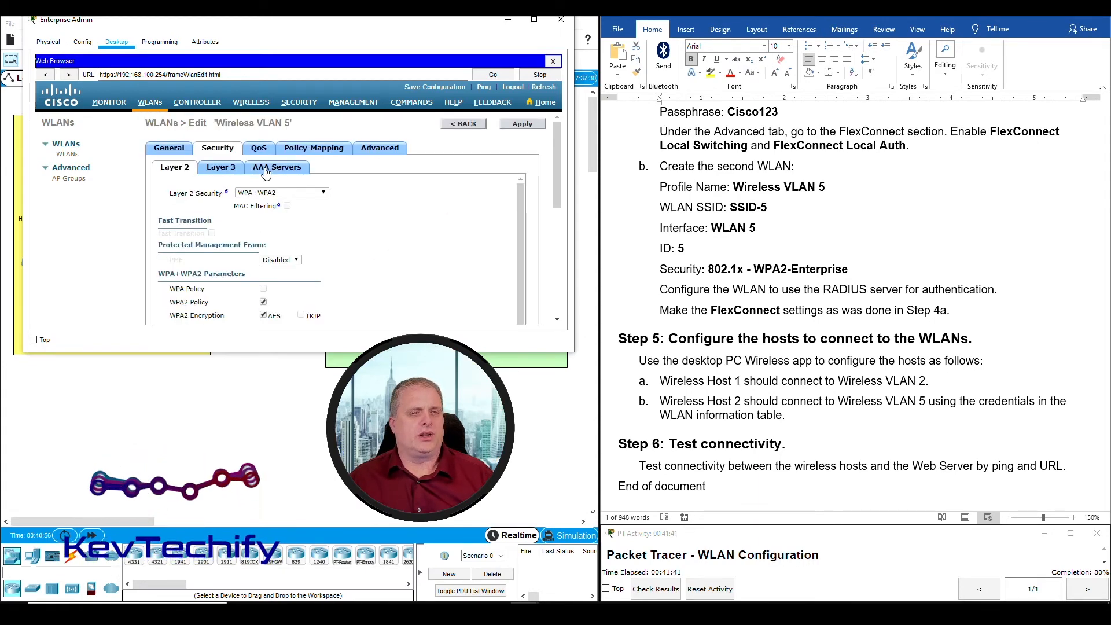
Choose RADIUS server 10.6.0.254, port 1812, as AAA Server 1
left_click(266, 173)
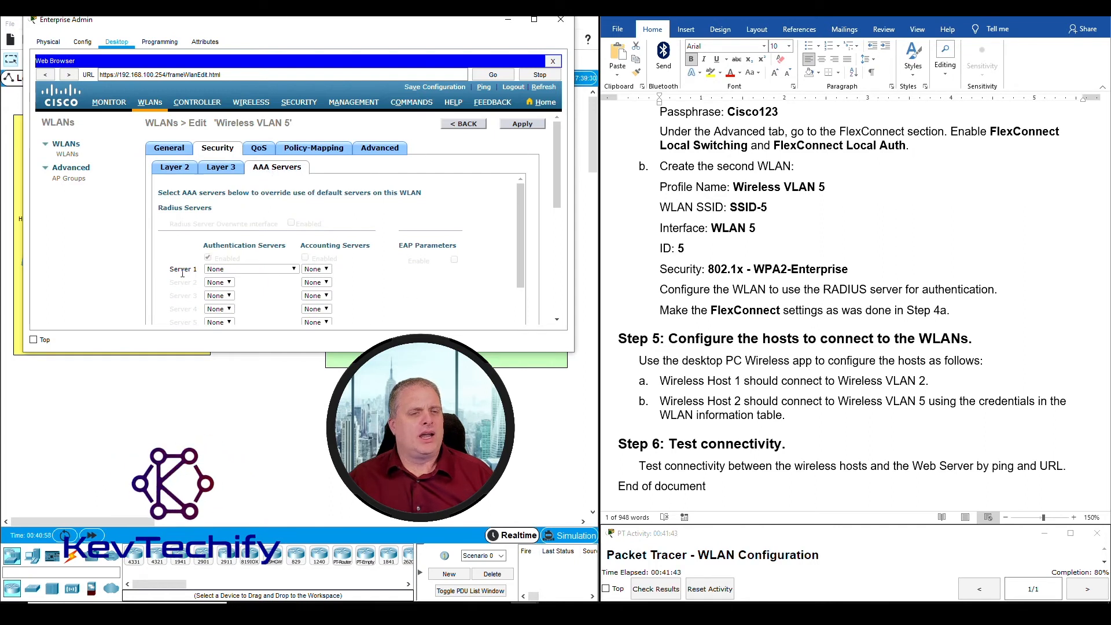
left_click(223, 271)
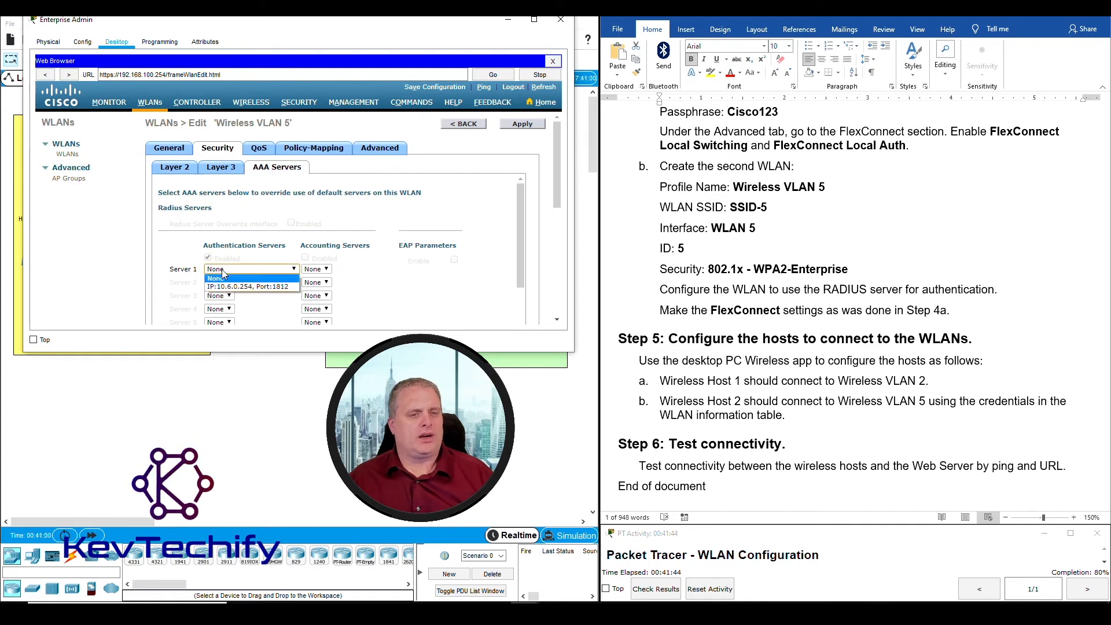
left_click(245, 289)
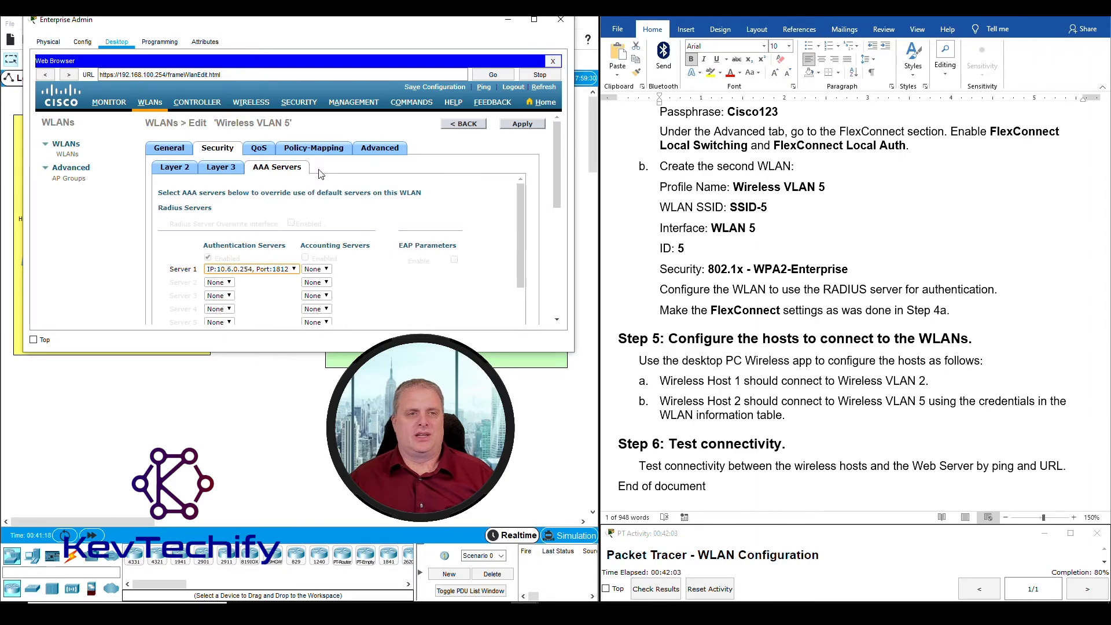
Review the Advanced tab's FlexConnect settings and apply Wireless VLAN 5's changes
left_click(382, 149)
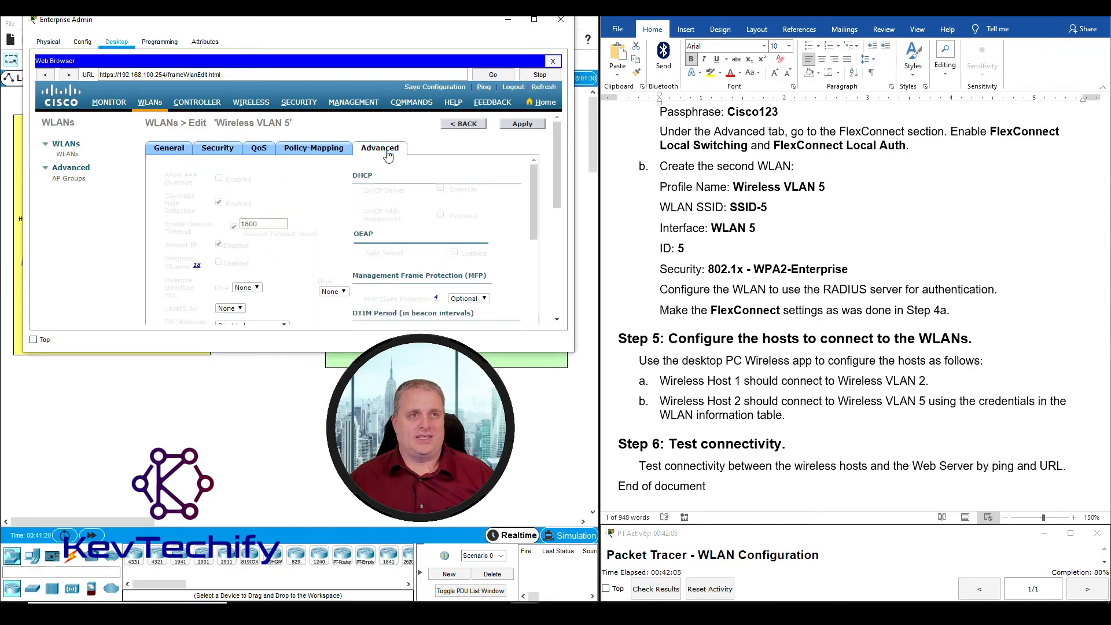
scroll(323, 190, "down", 8)
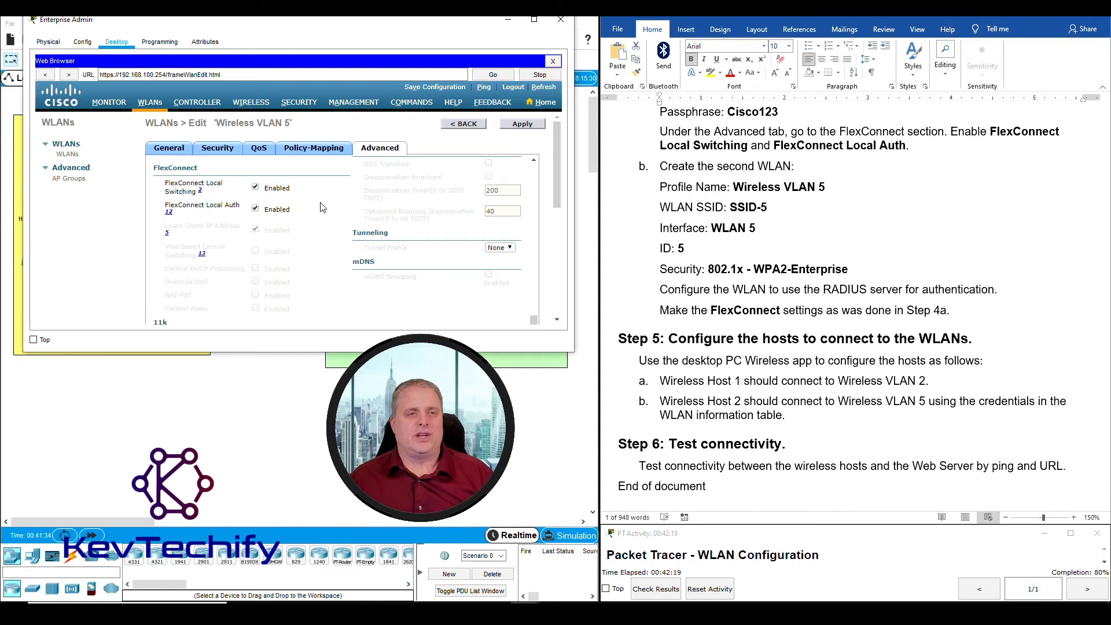
scroll(321, 214, "up", 6)
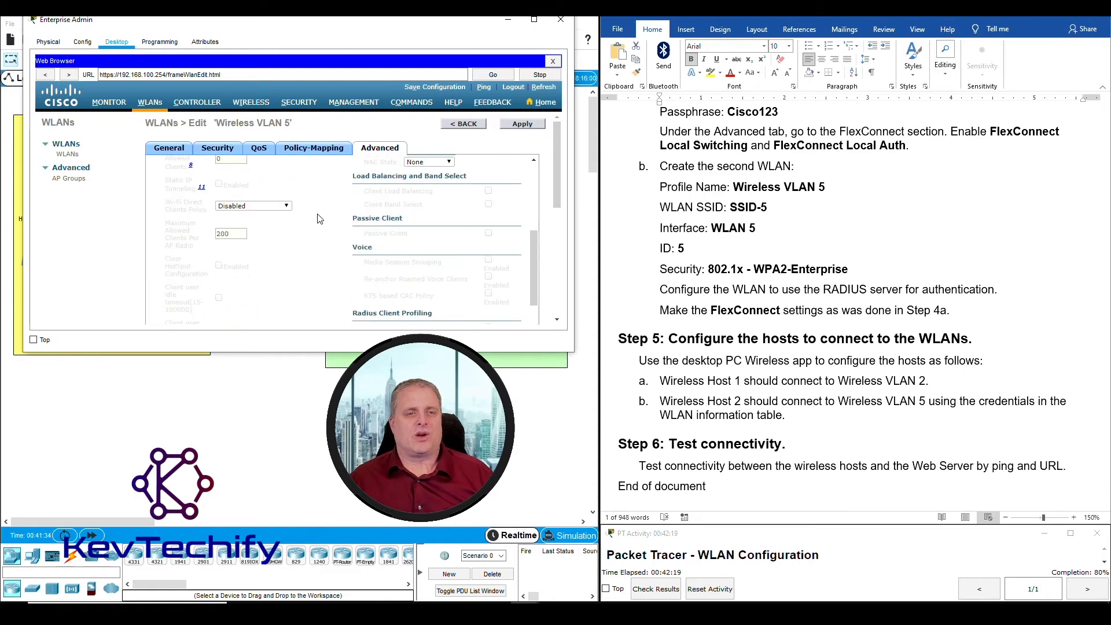
left_click(522, 124)
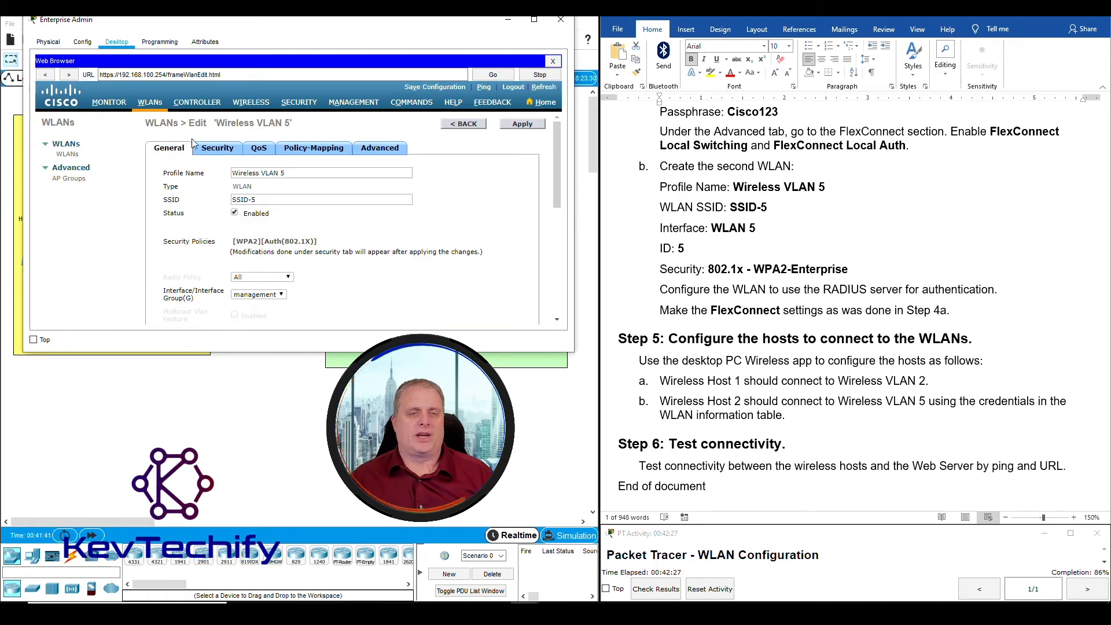
Return to the WLANs list showing both WLANs, then minimize the Enterprise Admin window
left_click(465, 125)
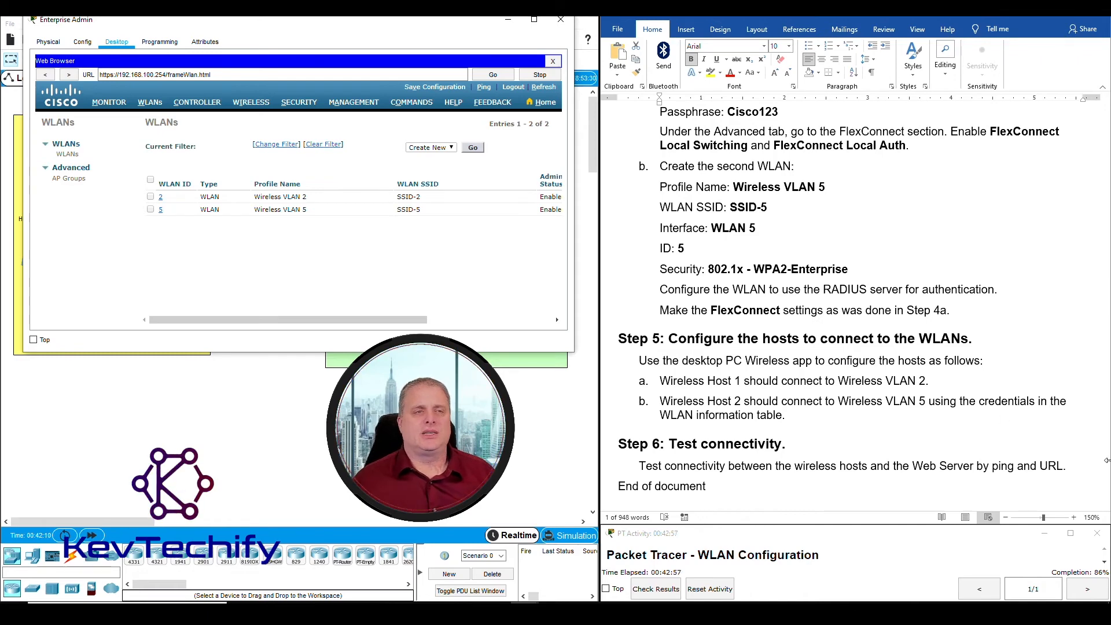
left_click(507, 21)
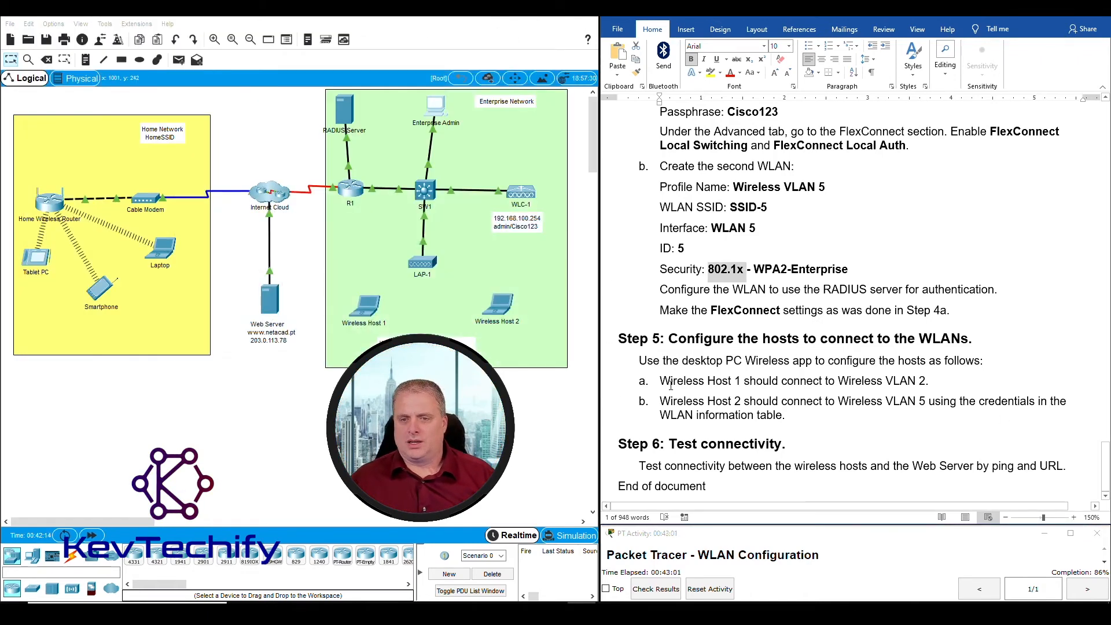
Open Wireless Host 1's PC Wireless app in a widened window on its Connect page
left_click(367, 311)
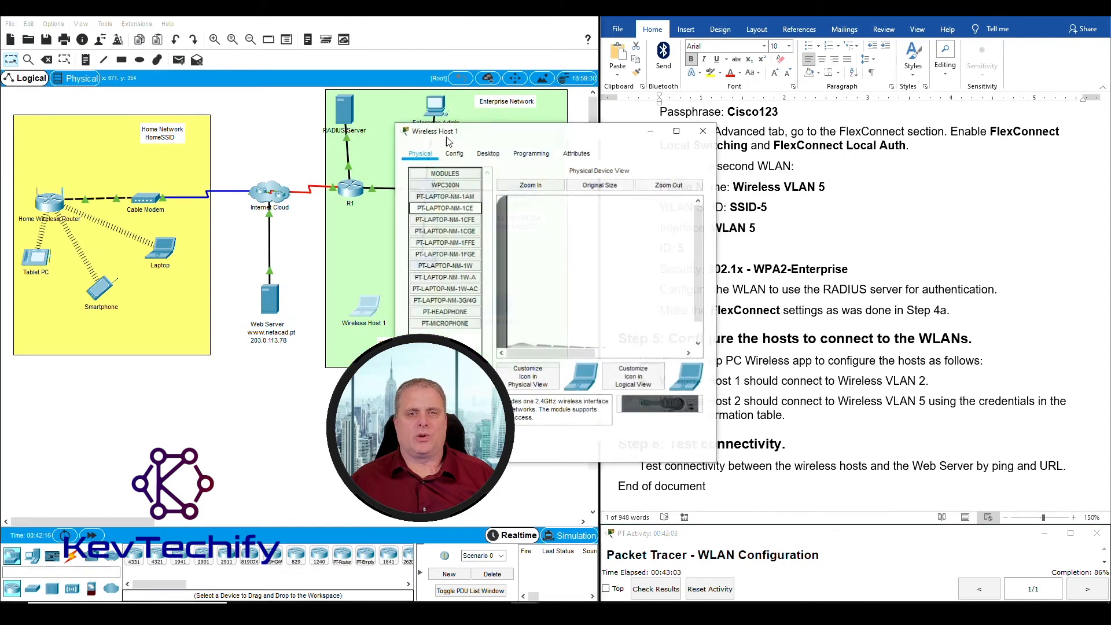
left_click_drag(509, 124, 242, 29)
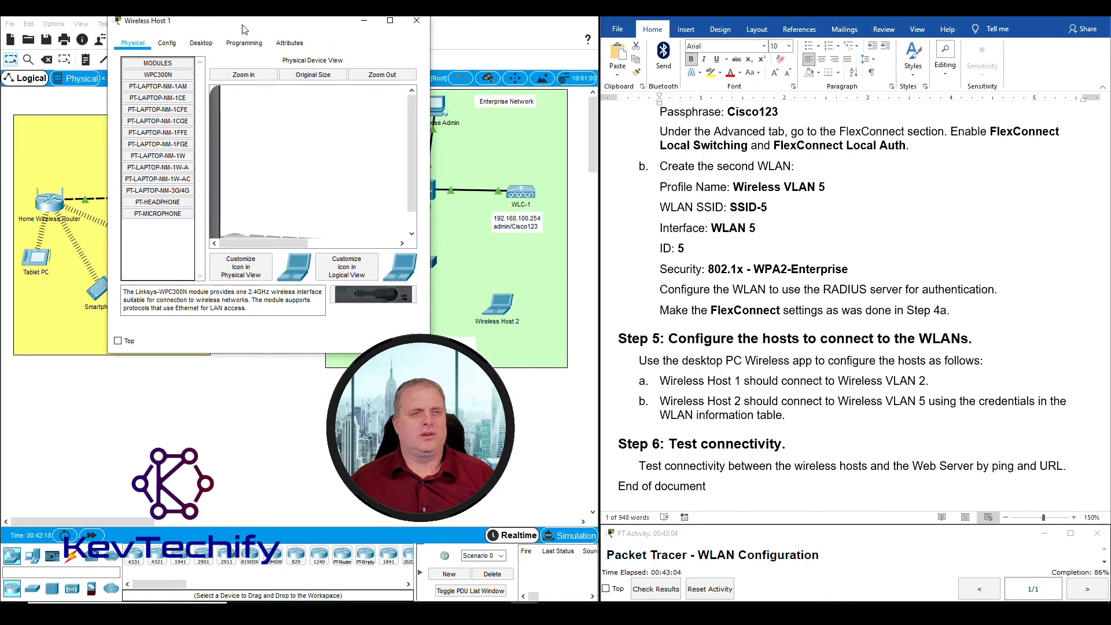
left_click(207, 45)
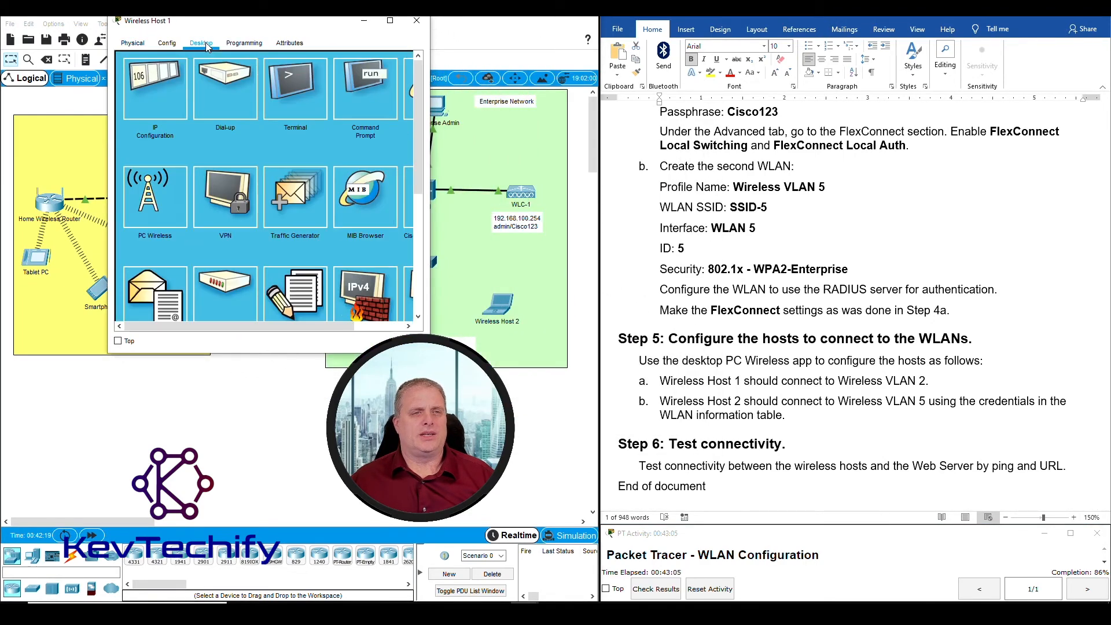
left_click(155, 198)
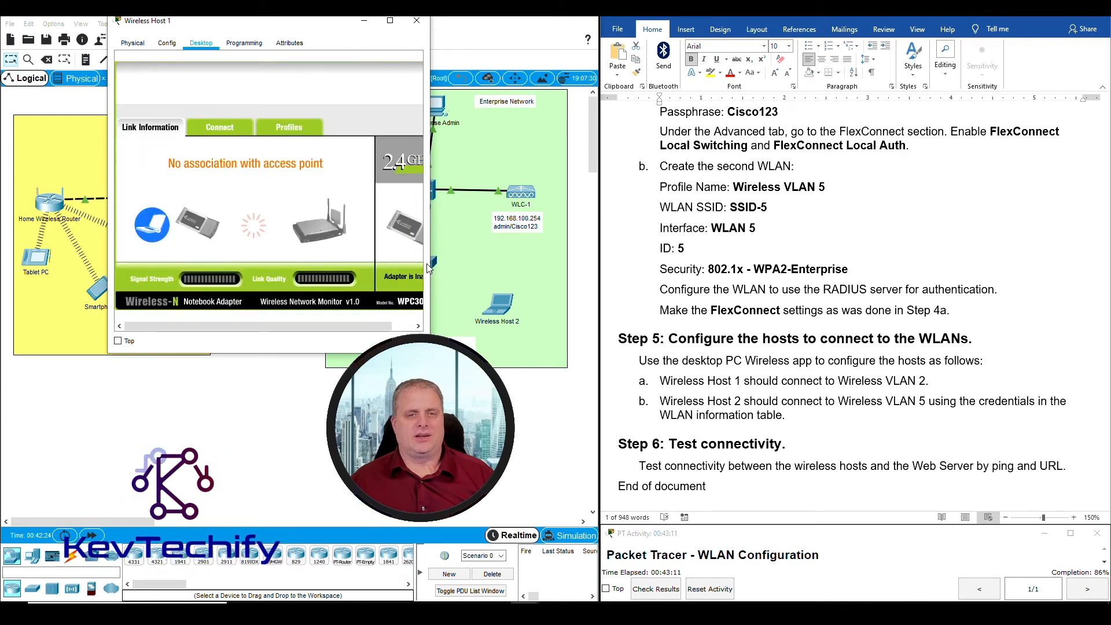
left_click_drag(430, 243, 564, 240)
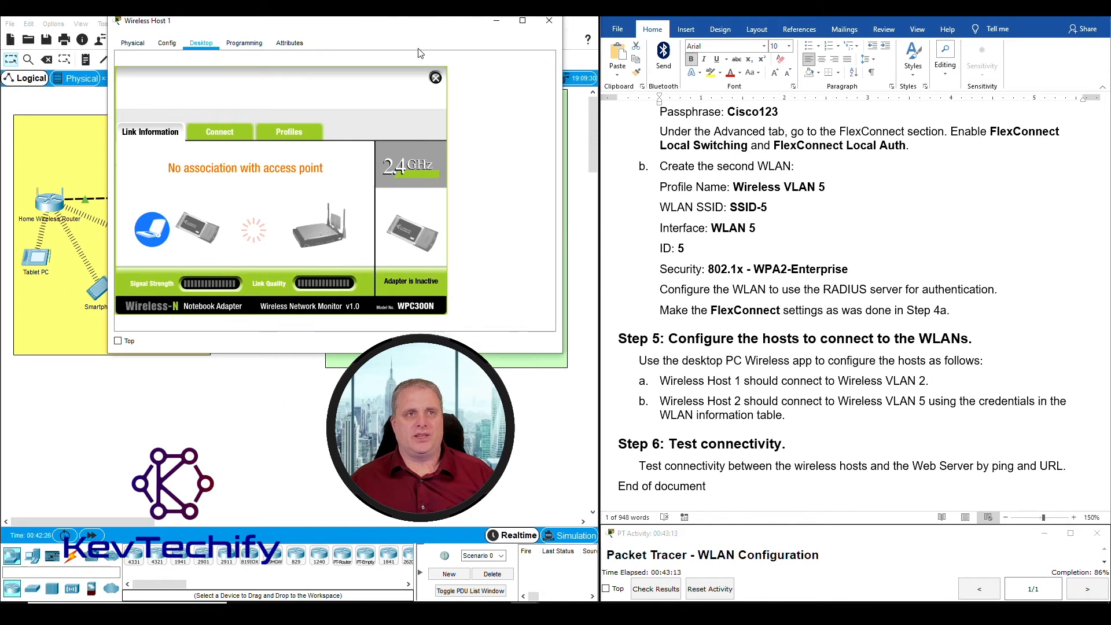
left_click_drag(352, 26, 338, 32)
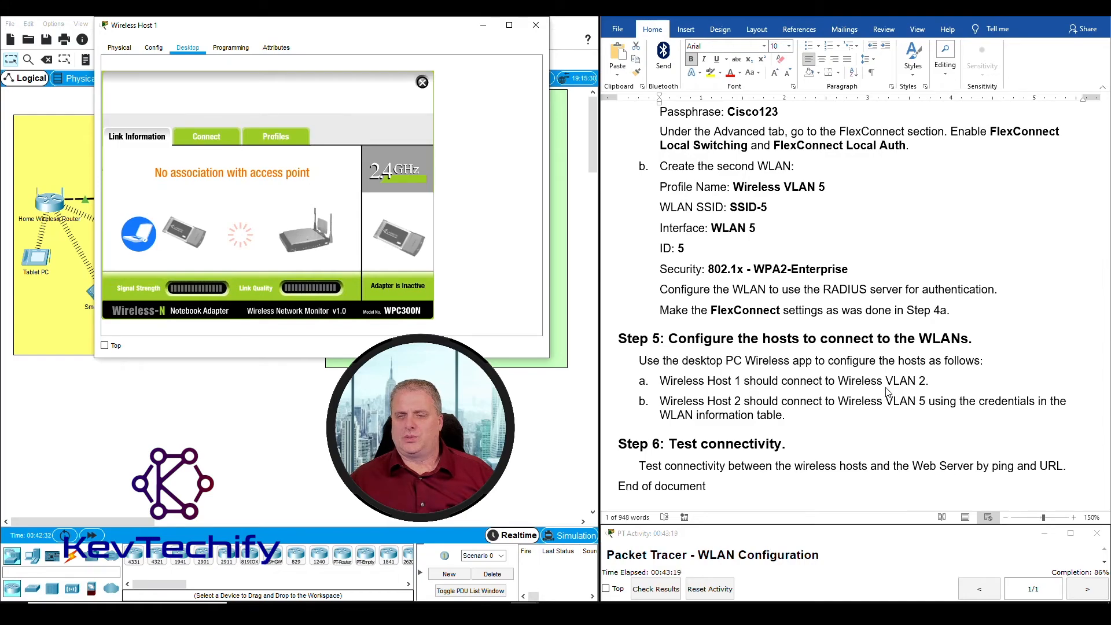
scroll(908, 389, "up", 20)
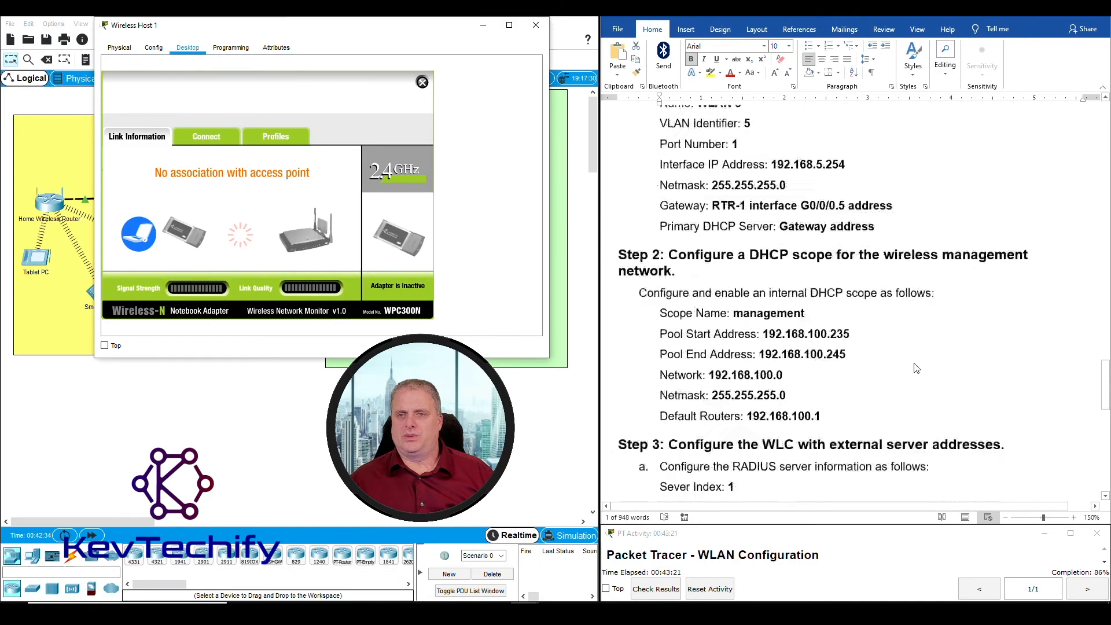
scroll(915, 365, "up", 20)
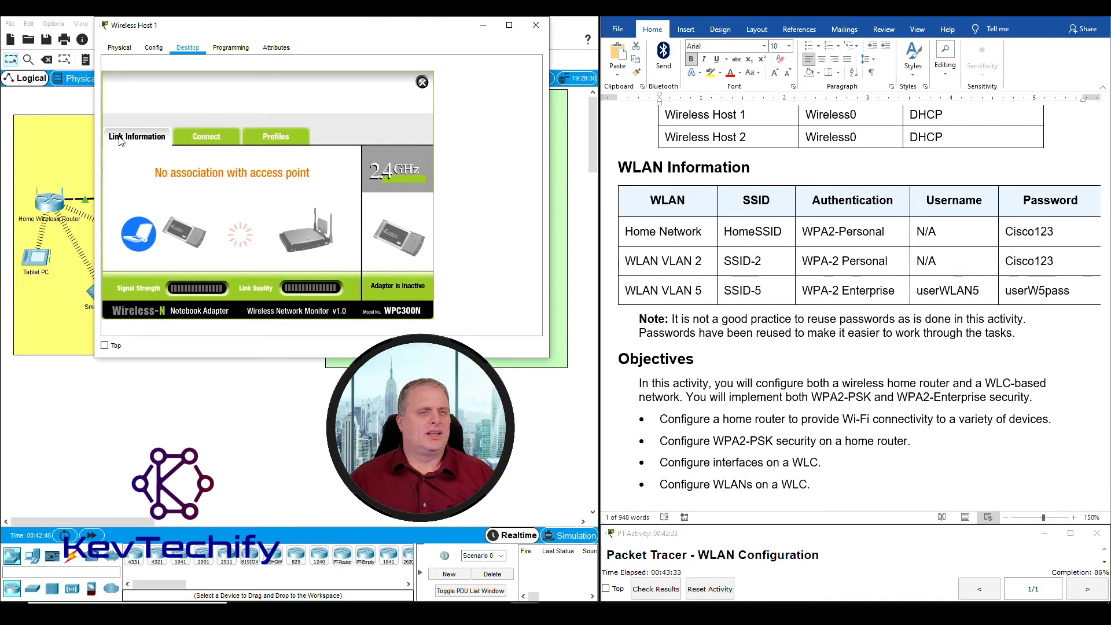
left_click(208, 139)
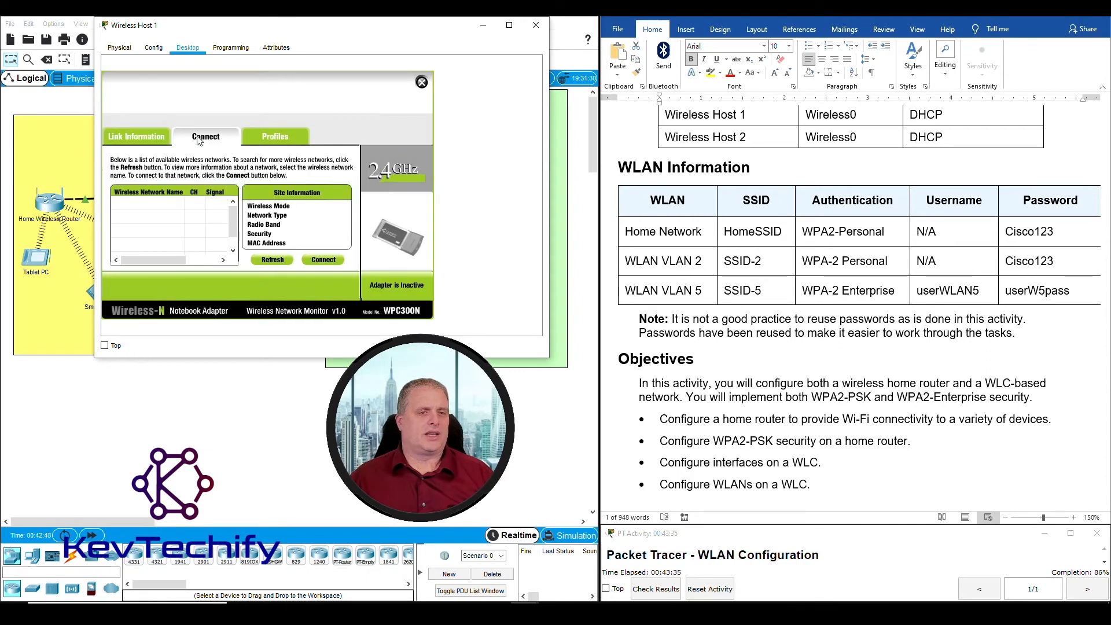
Connect Wireless Host 1 to SSID-2 with its pre-shared key, then put the host window away
left_click(273, 259)
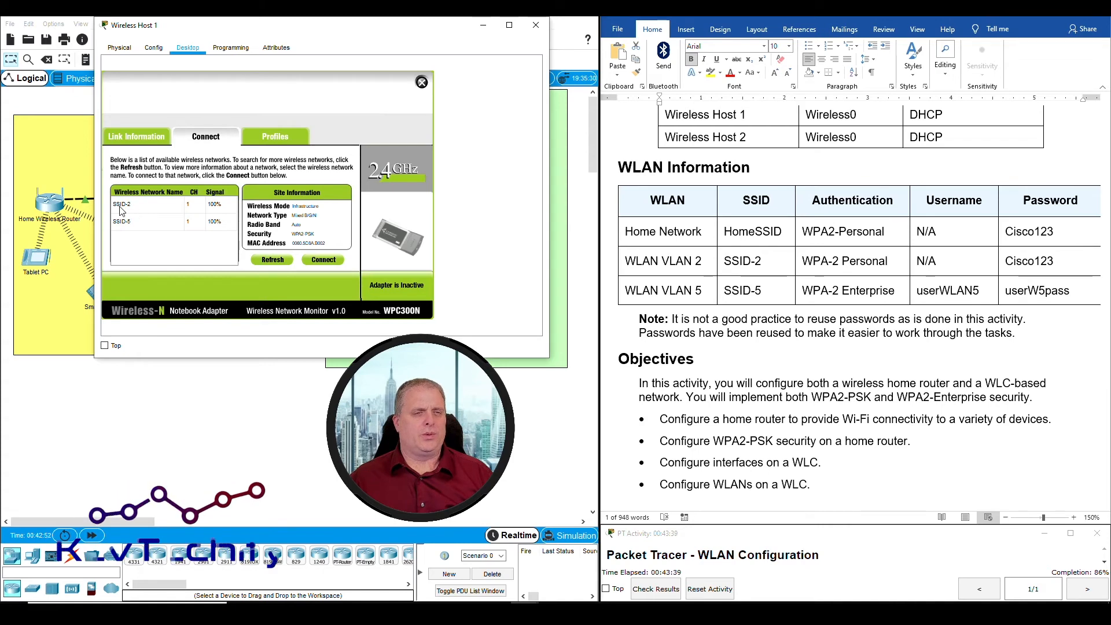
left_click(125, 209)
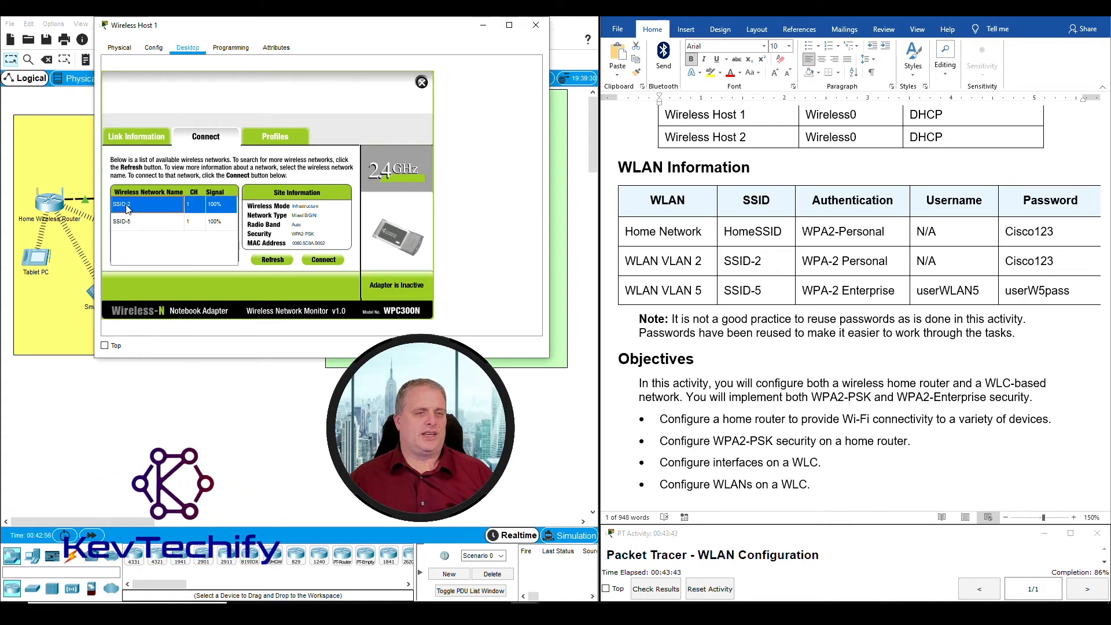
left_click(324, 261)
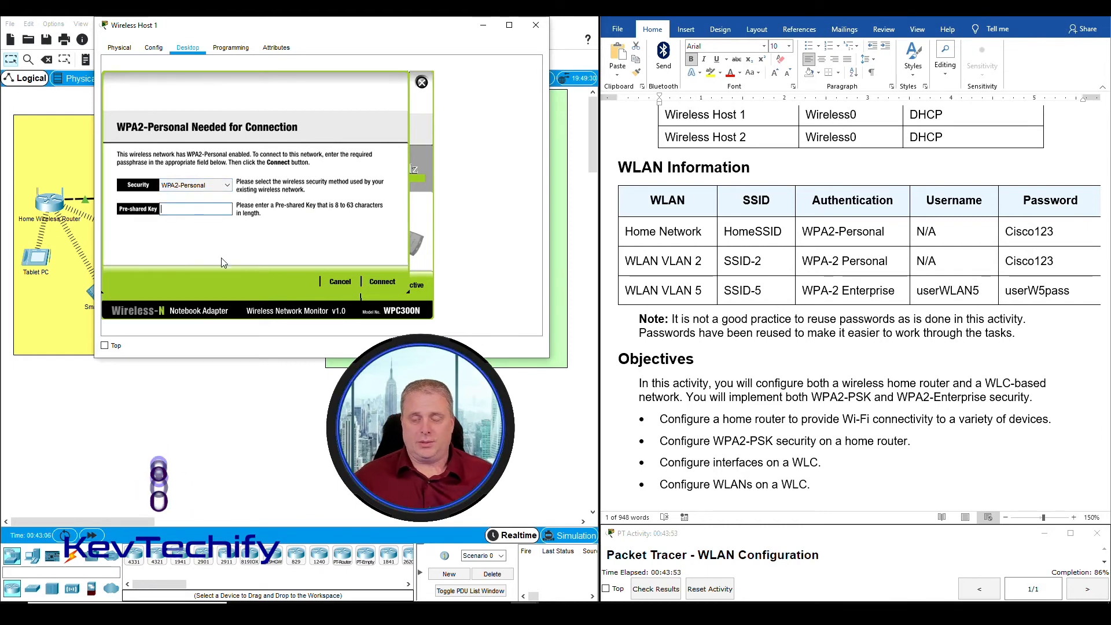
type("Cisc")
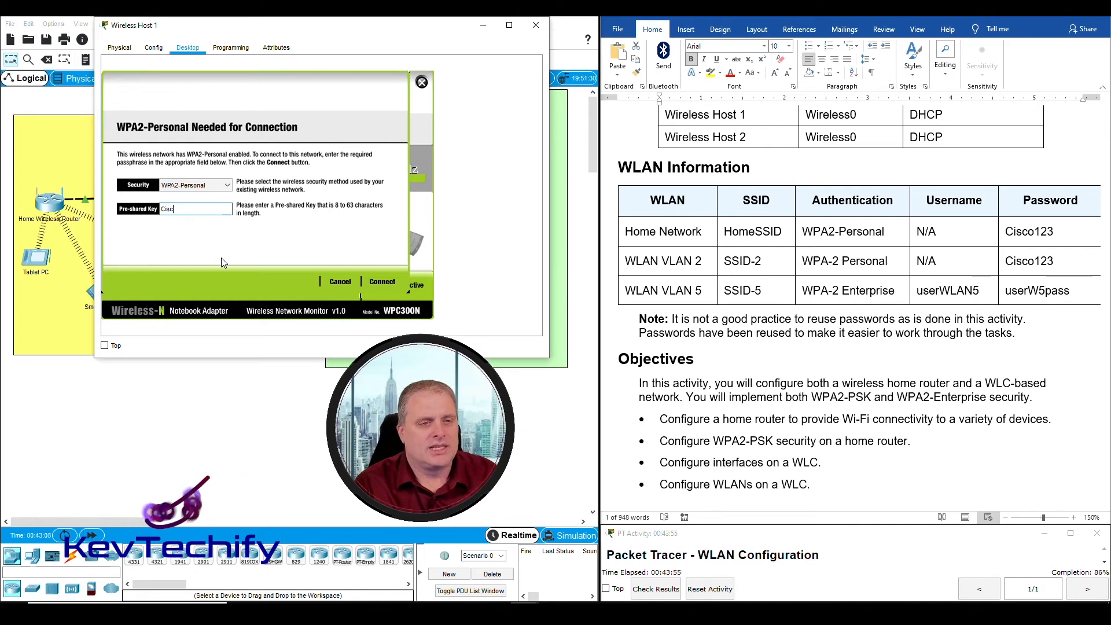
type("o123")
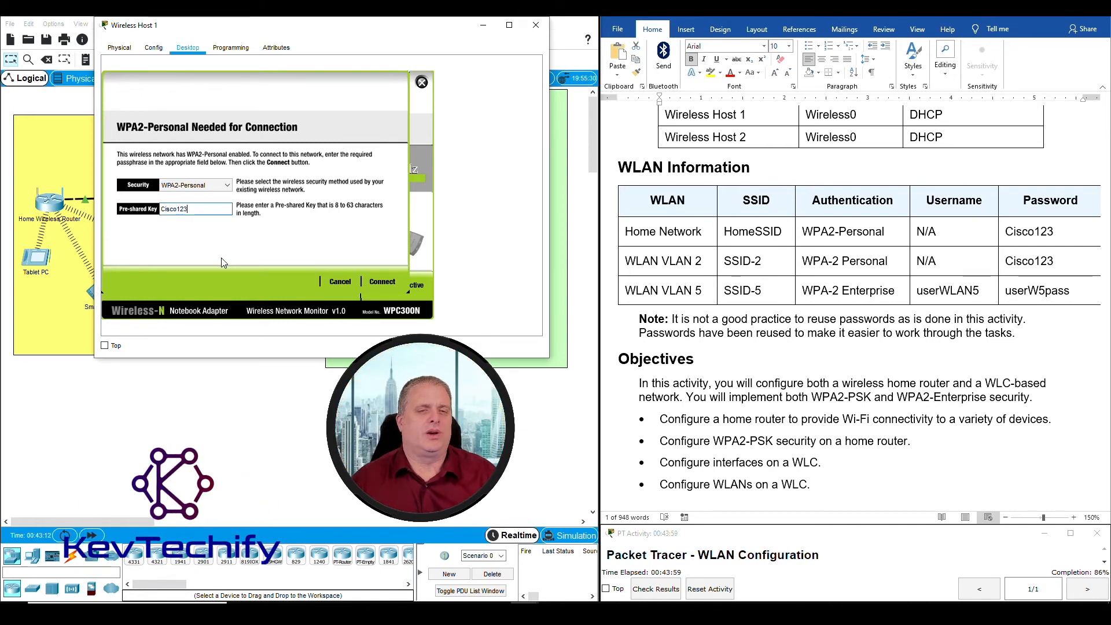
left_click(389, 282)
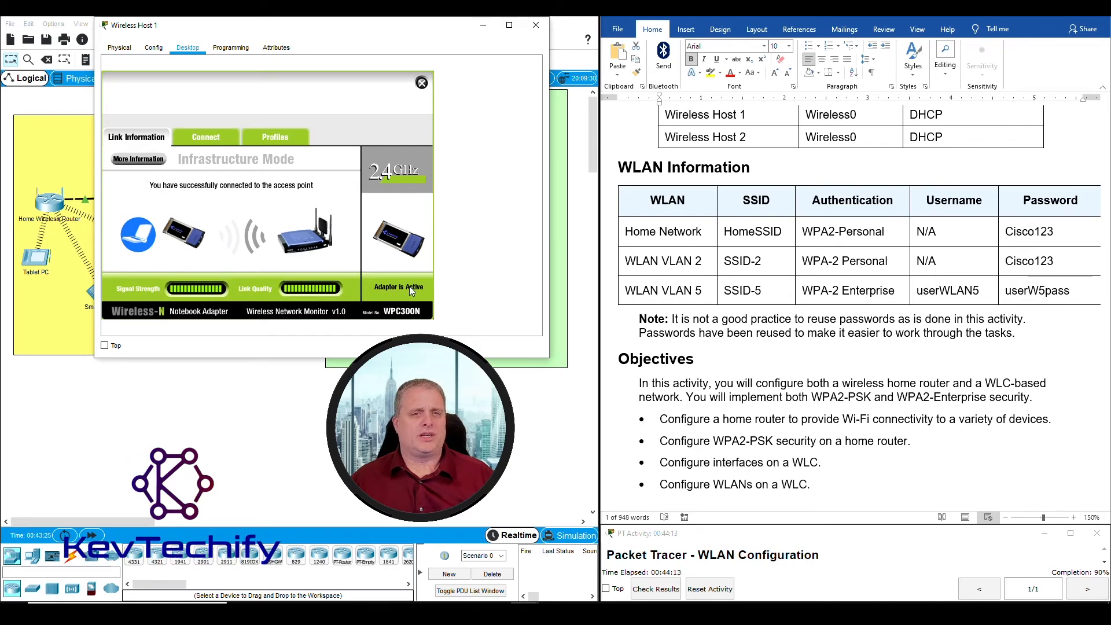
left_click(422, 84)
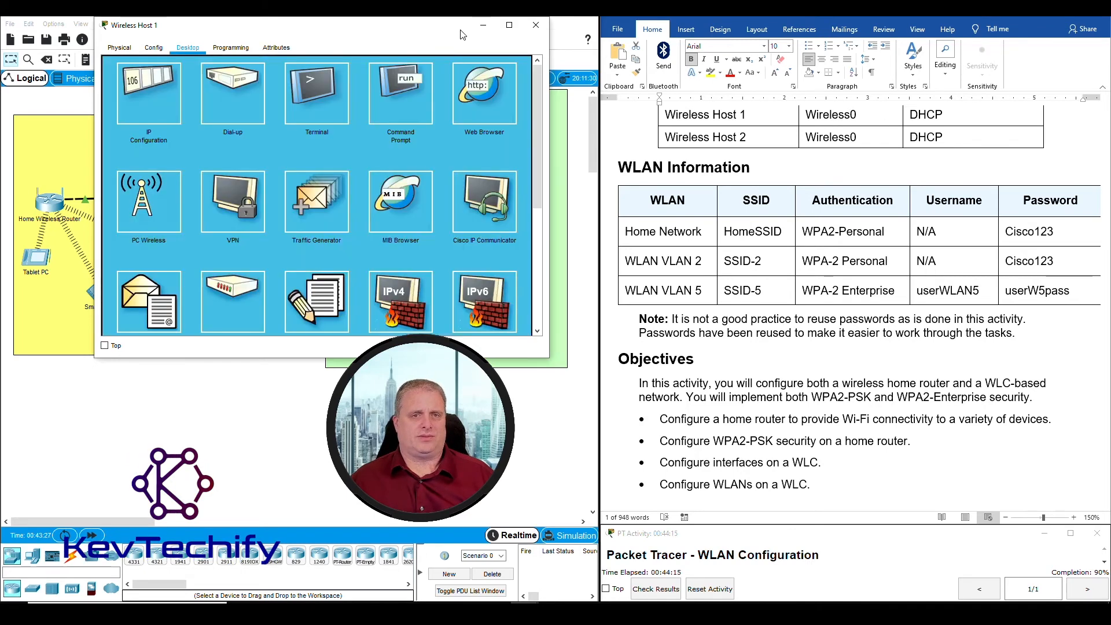
left_click(483, 28)
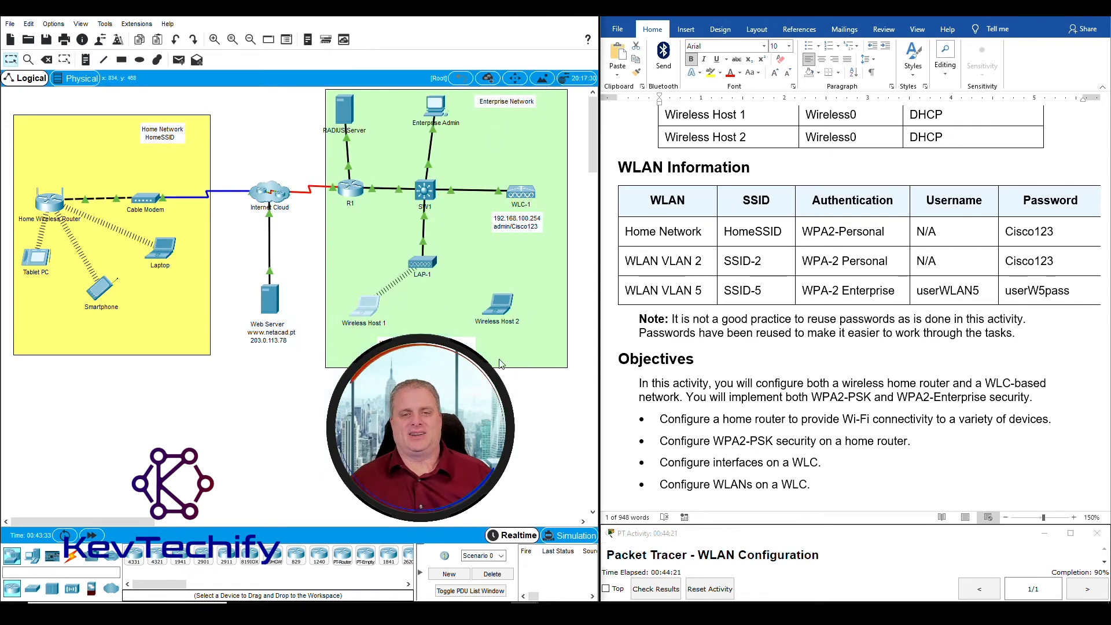
scroll(705, 320, "down", 20)
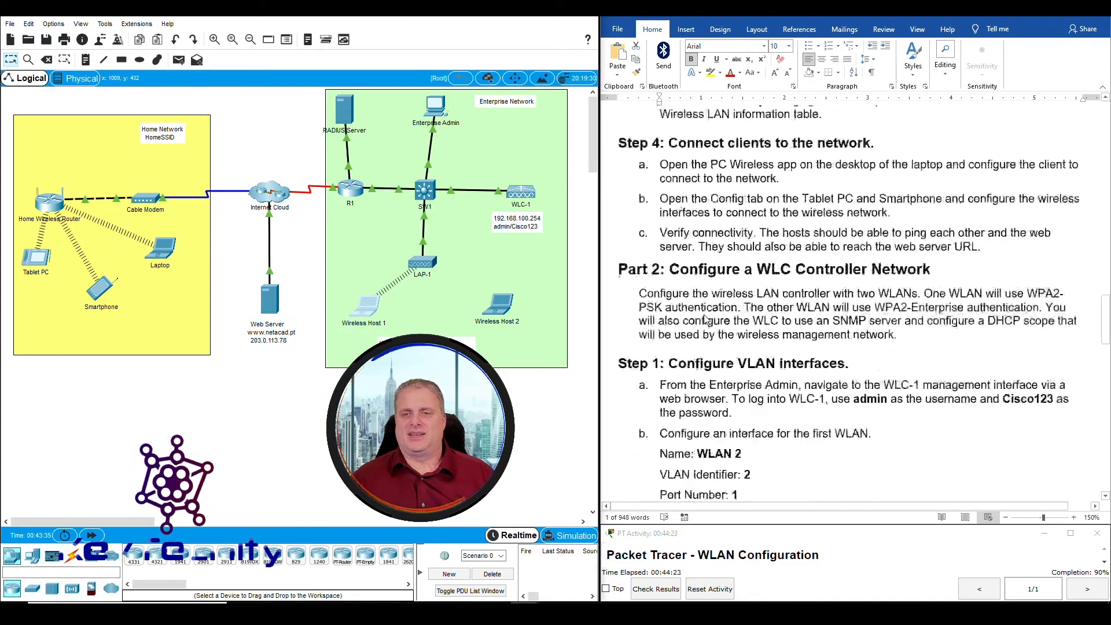
scroll(705, 319, "down", 15)
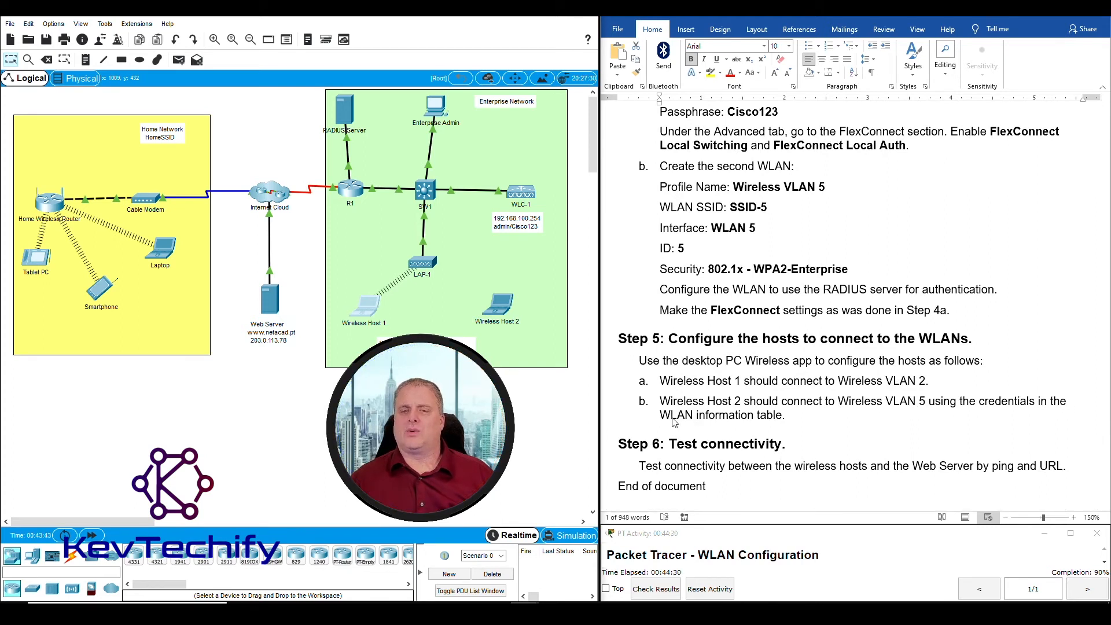
scroll(730, 421, "up", 20)
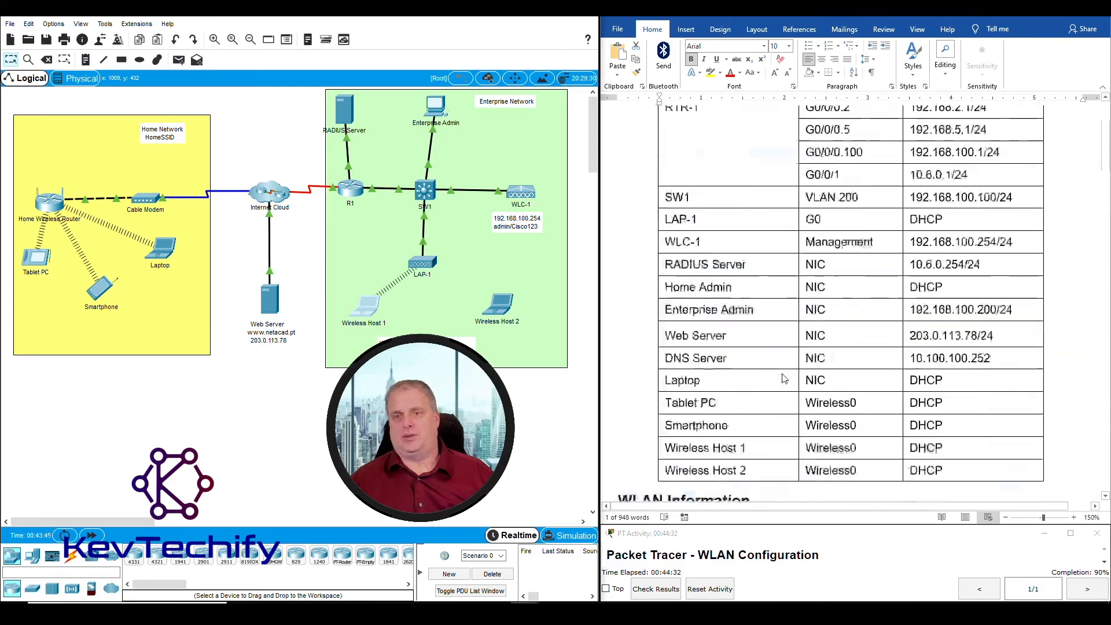
scroll(783, 376, "down", 10)
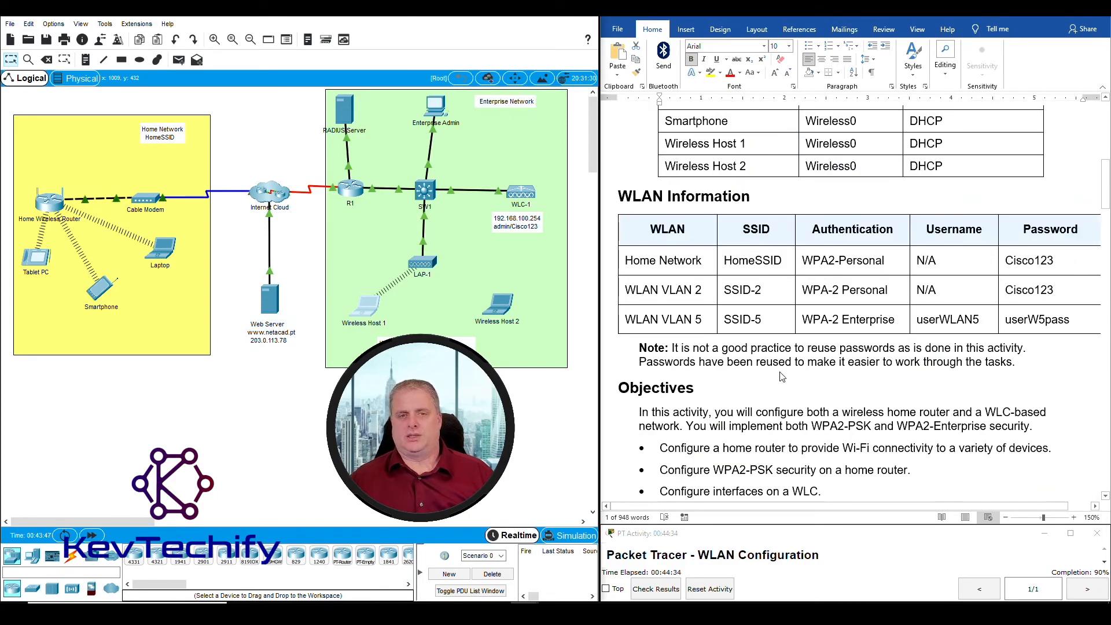
Open Wireless Host 2's PC Wireless utility and show its Profiles list, containing only Default
left_click(507, 312)
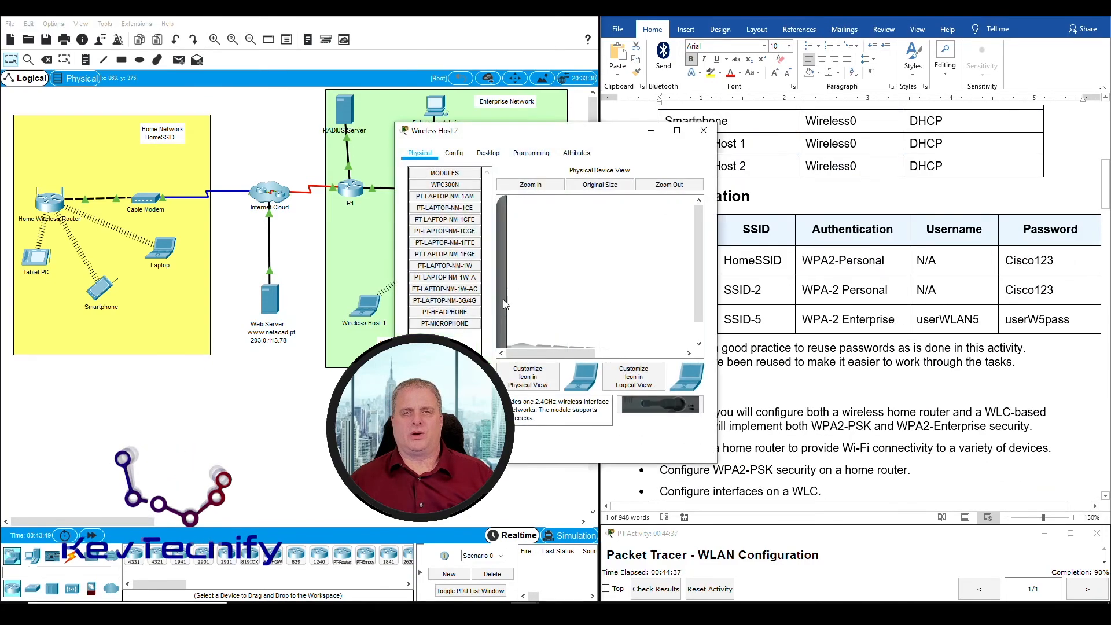
left_click_drag(528, 129, 294, 33)
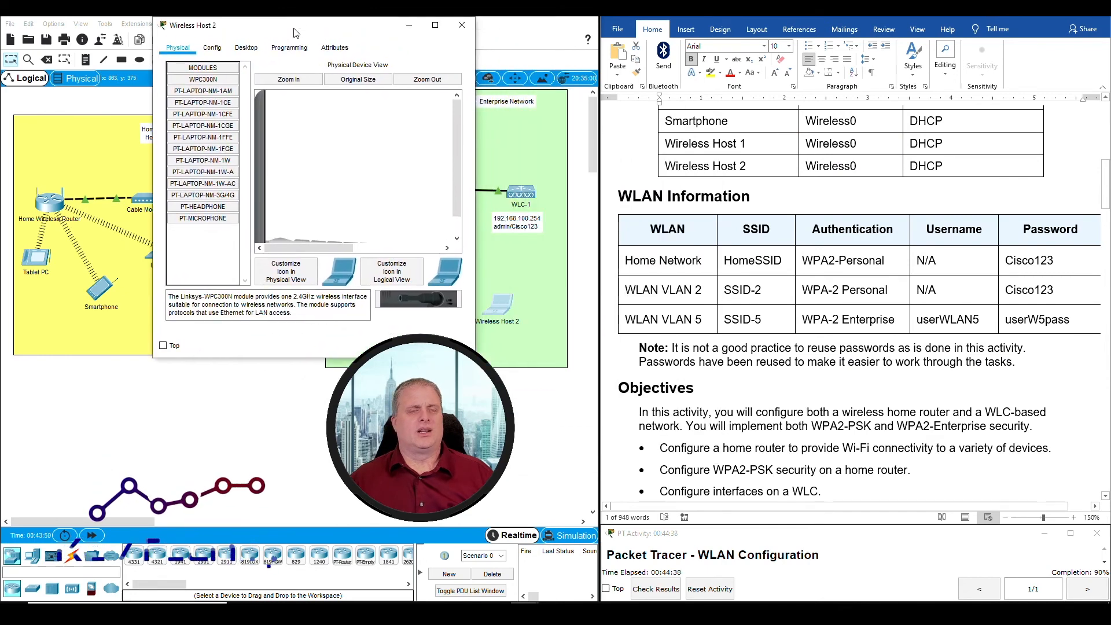
left_click(246, 47)
left_click_drag(475, 152, 565, 153)
left_click_drag(423, 32, 454, 32)
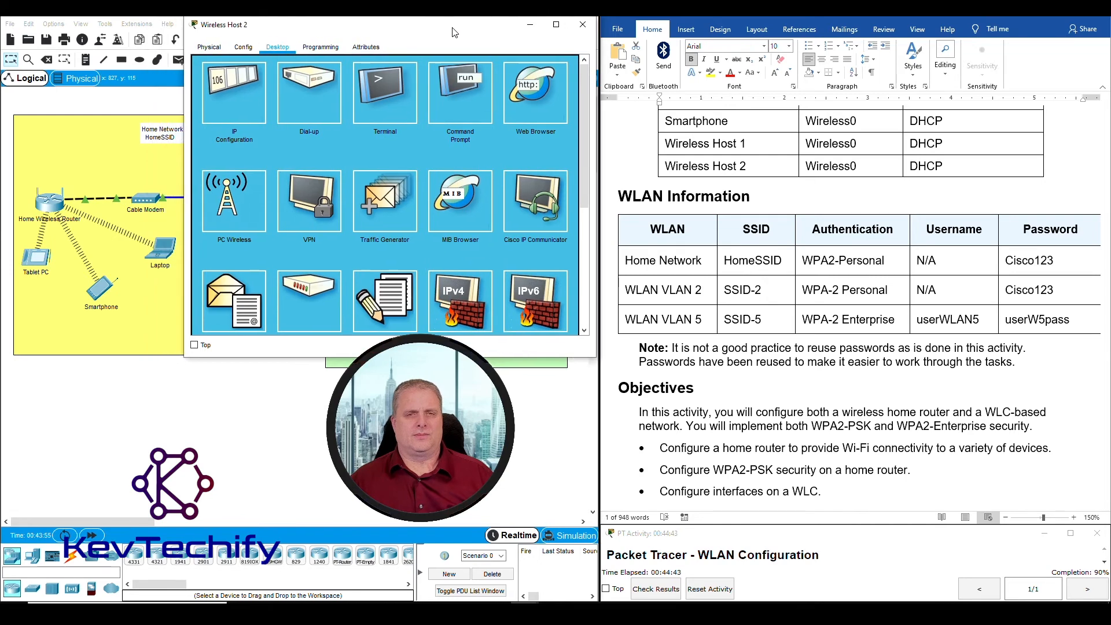
left_click(237, 195)
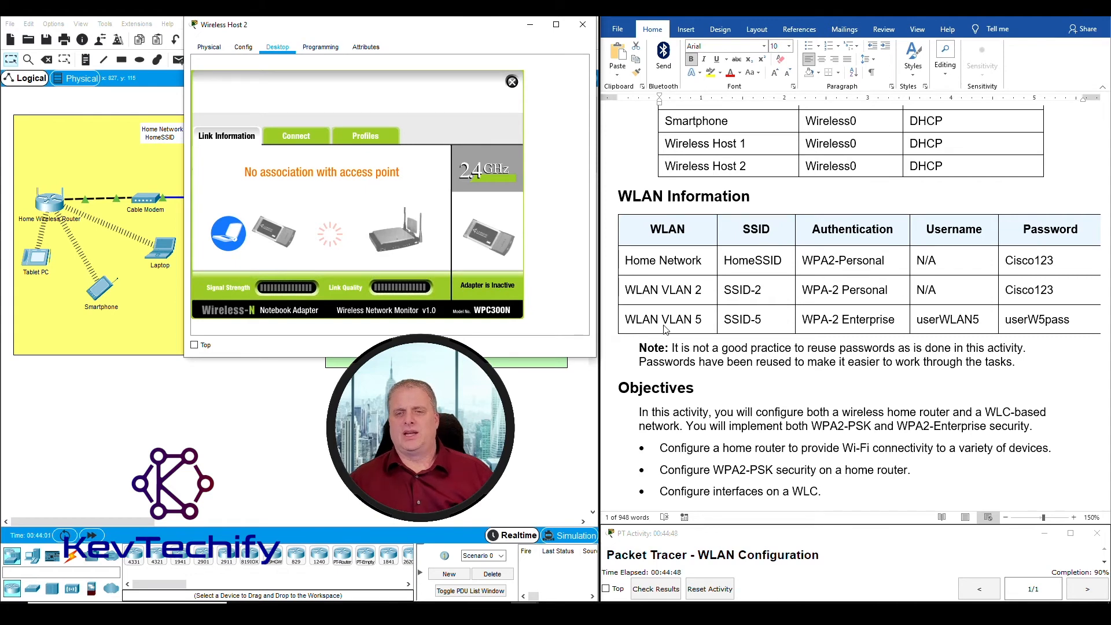
left_click(620, 323)
left_click_drag(621, 321, 1044, 313)
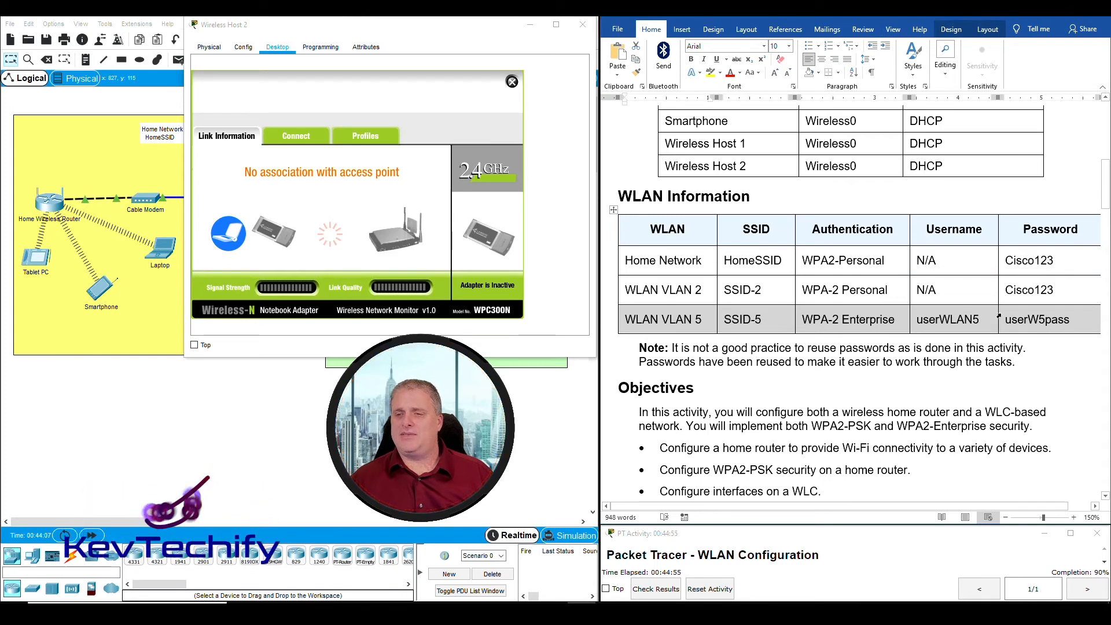
left_click(929, 324)
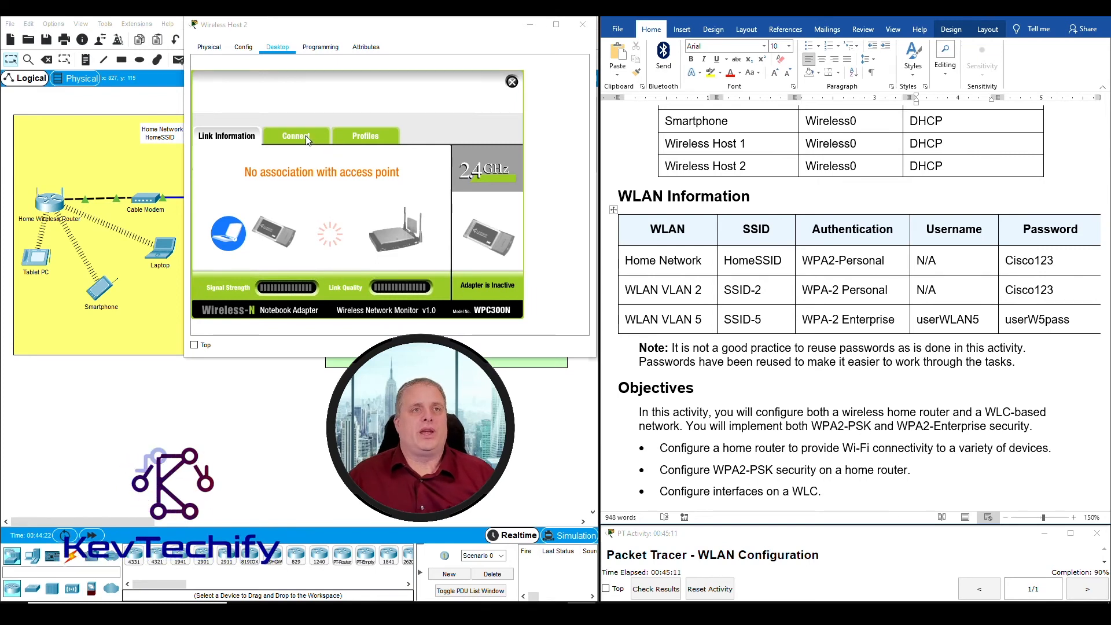
left_click(367, 139)
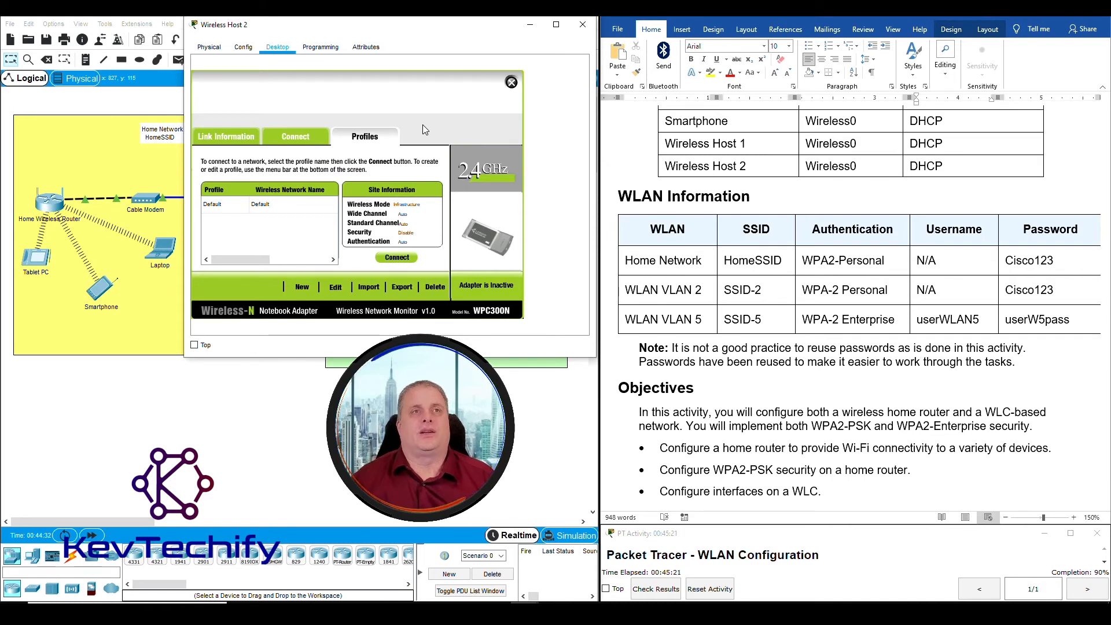
Start a new wireless profile named WirelessNetwork
left_click(302, 288)
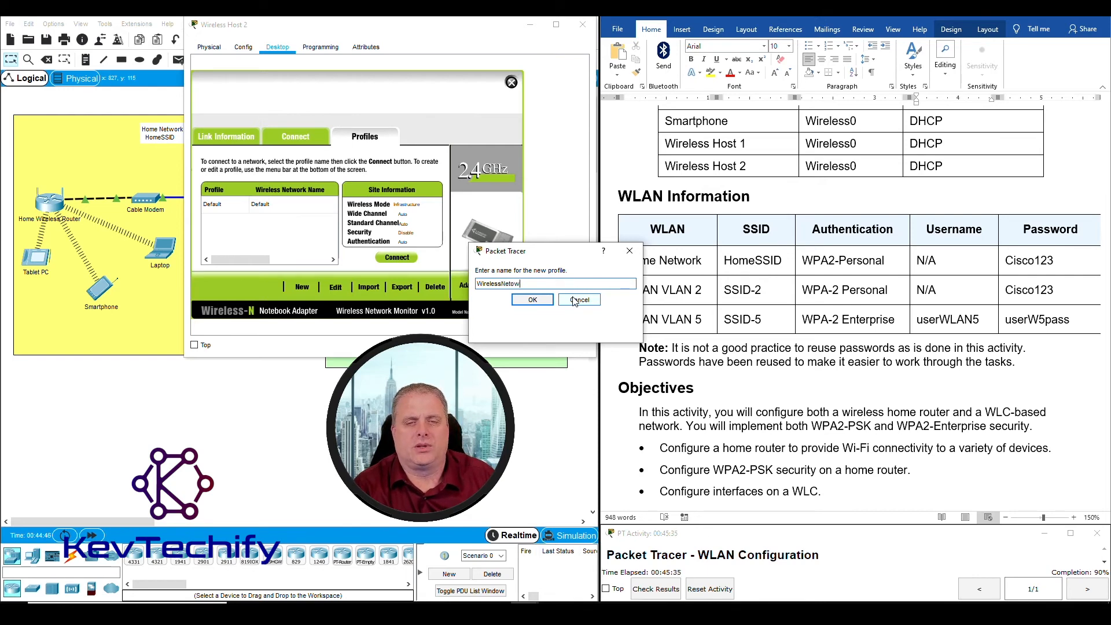
type("work")
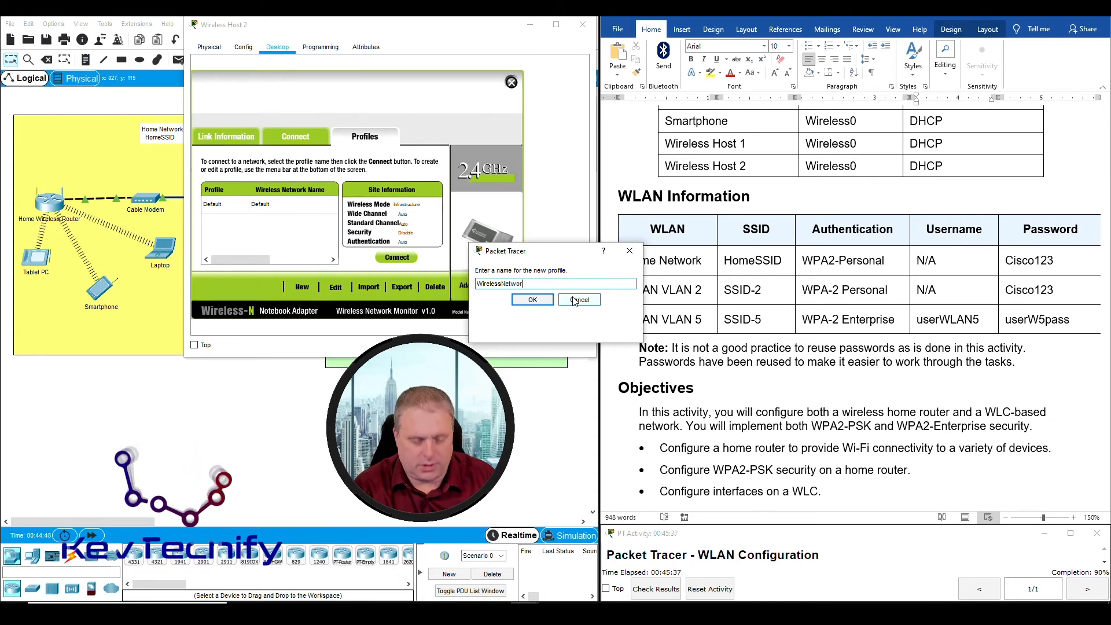
left_click(533, 300)
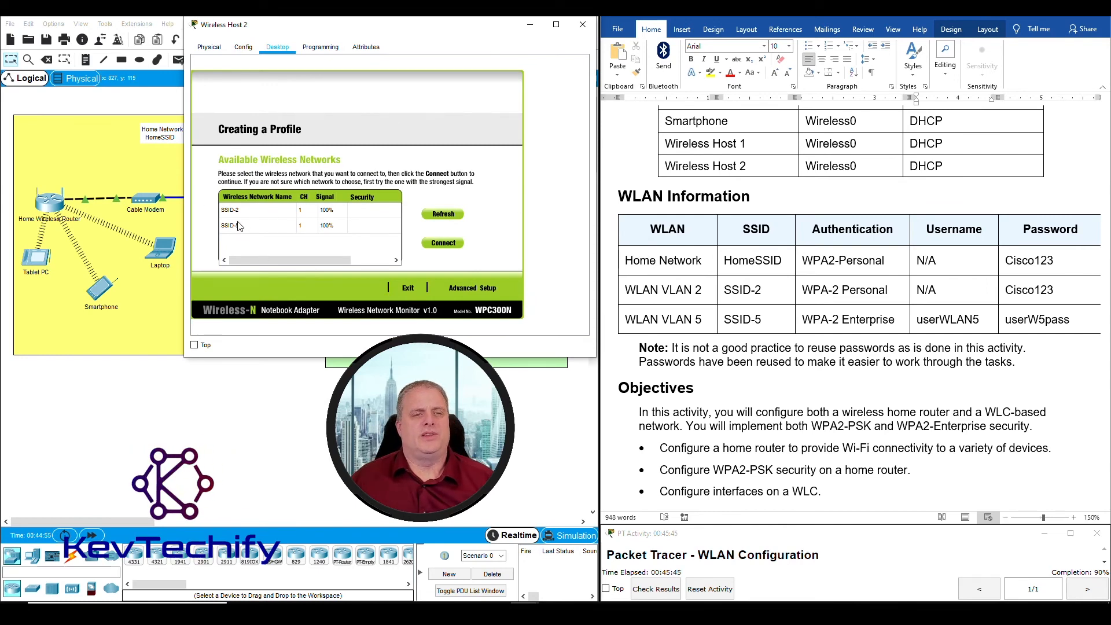
Select SSID-5 from the available networks for the new profile
left_click(736, 319)
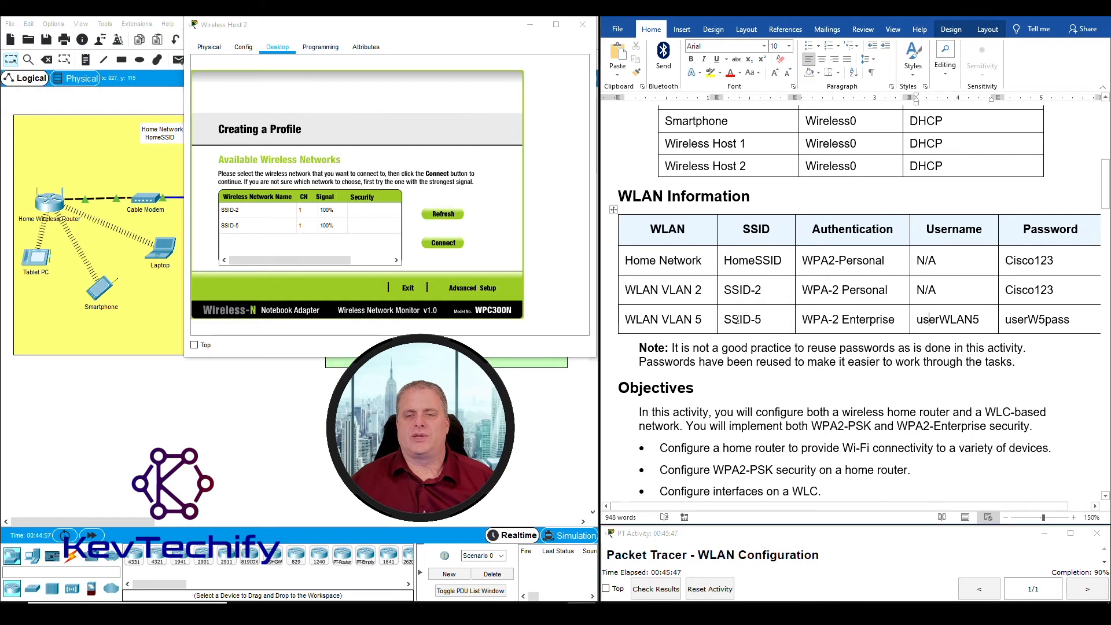
double_click(745, 319)
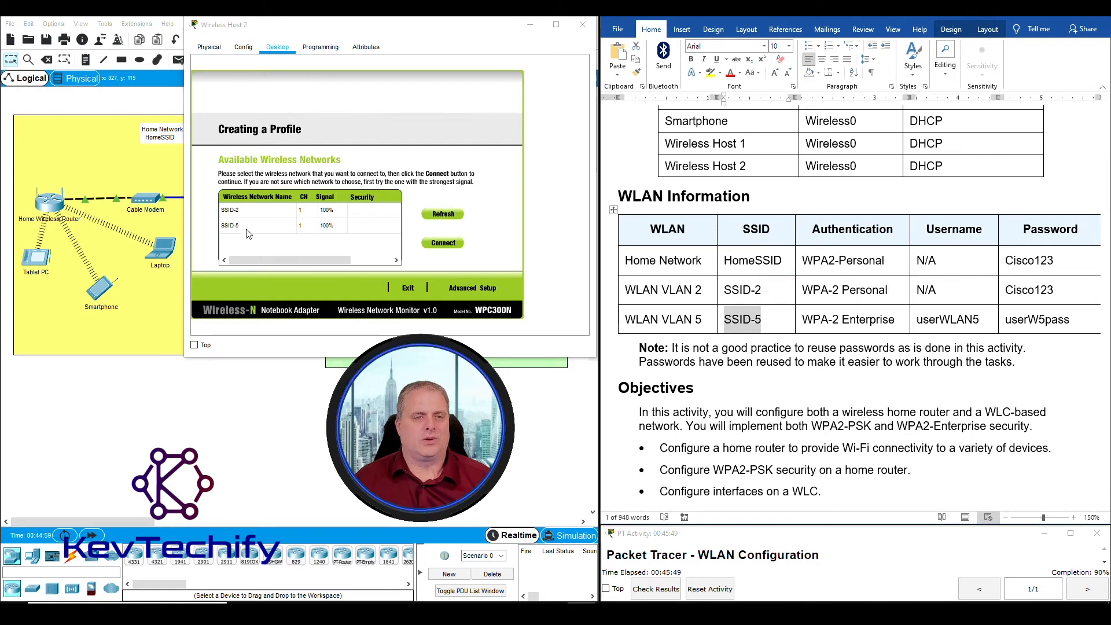
left_click(230, 230)
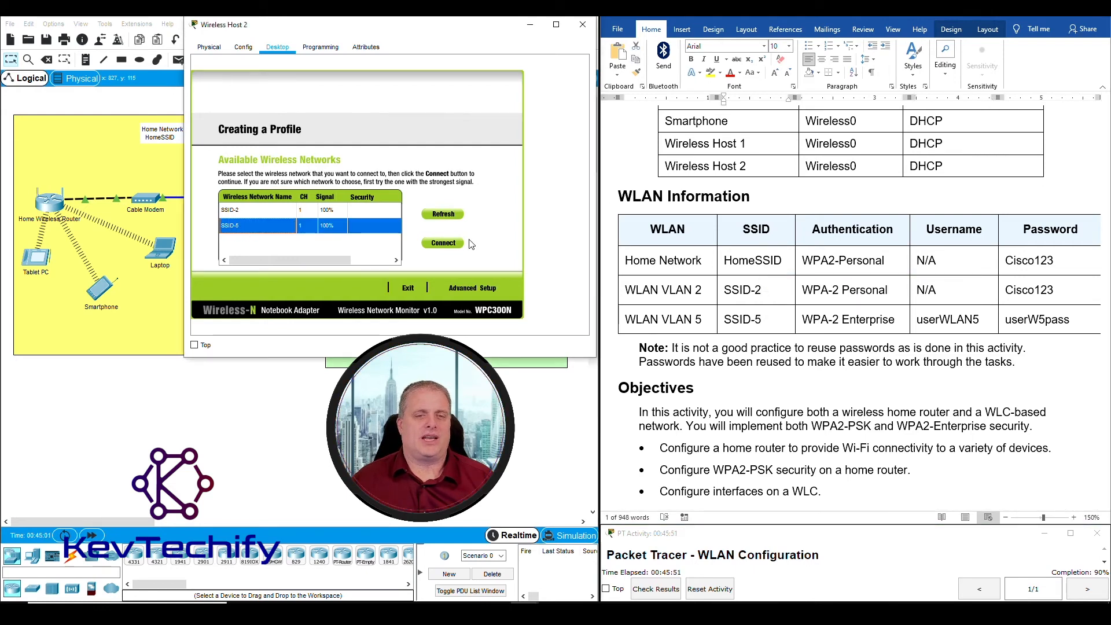
left_click(444, 244)
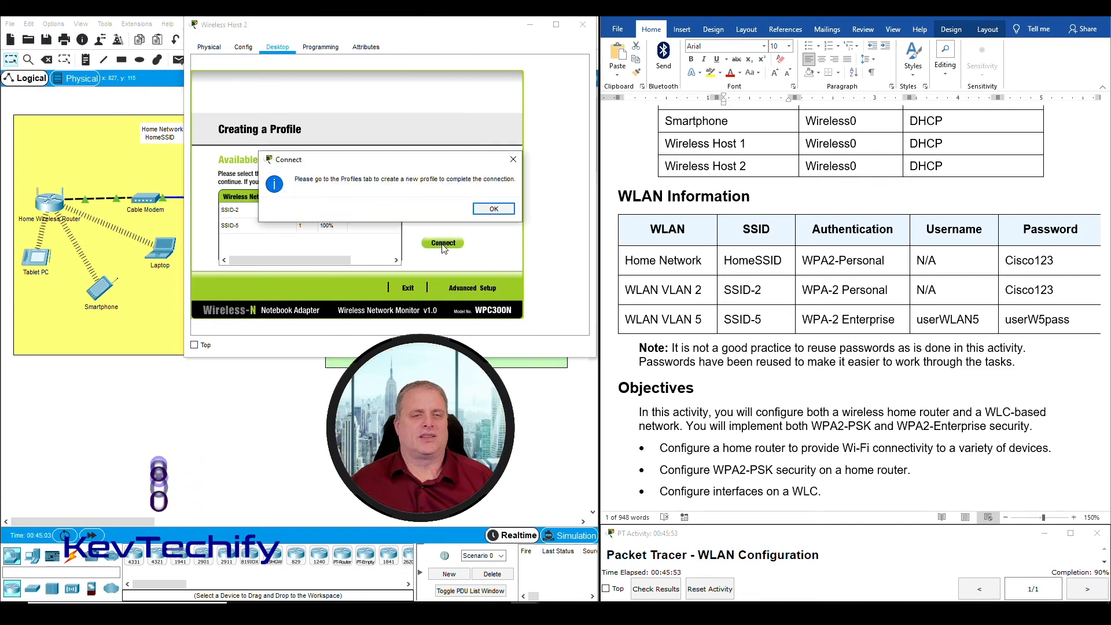
left_click(496, 214)
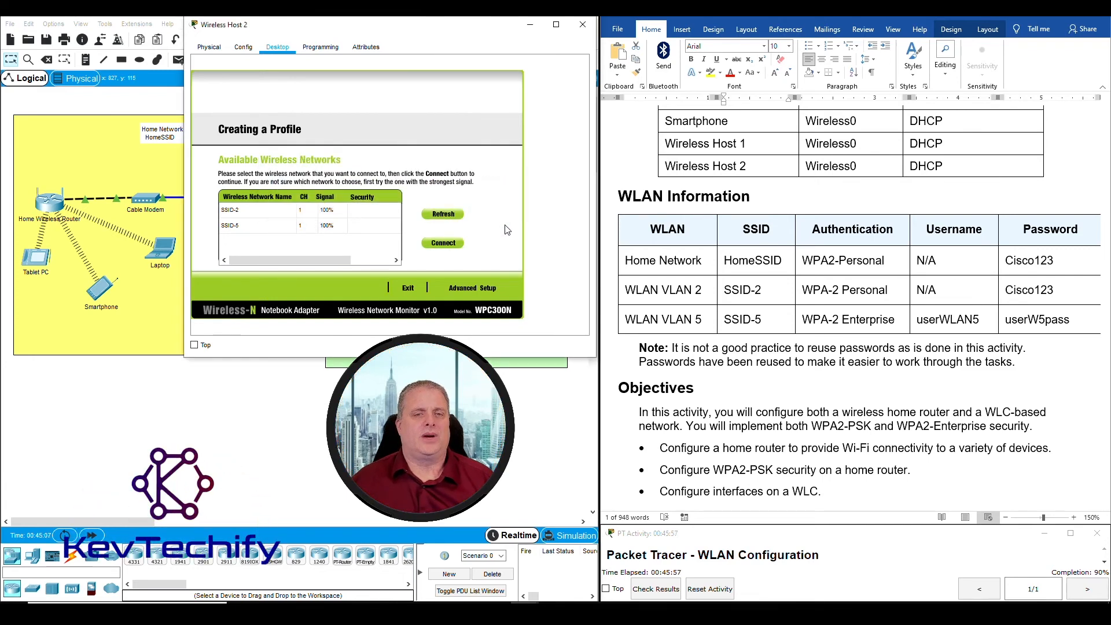
left_click(233, 229)
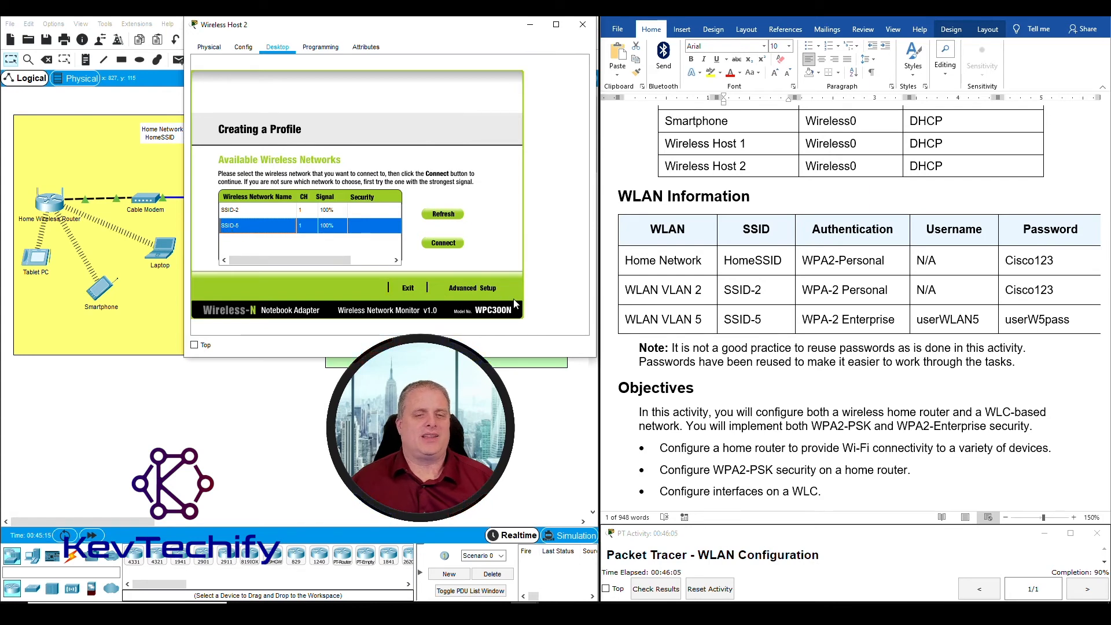
Keep Infrastructure Mode for SSID-5 and DHCP addressing, advancing to the Wireless Security step
left_click(484, 289)
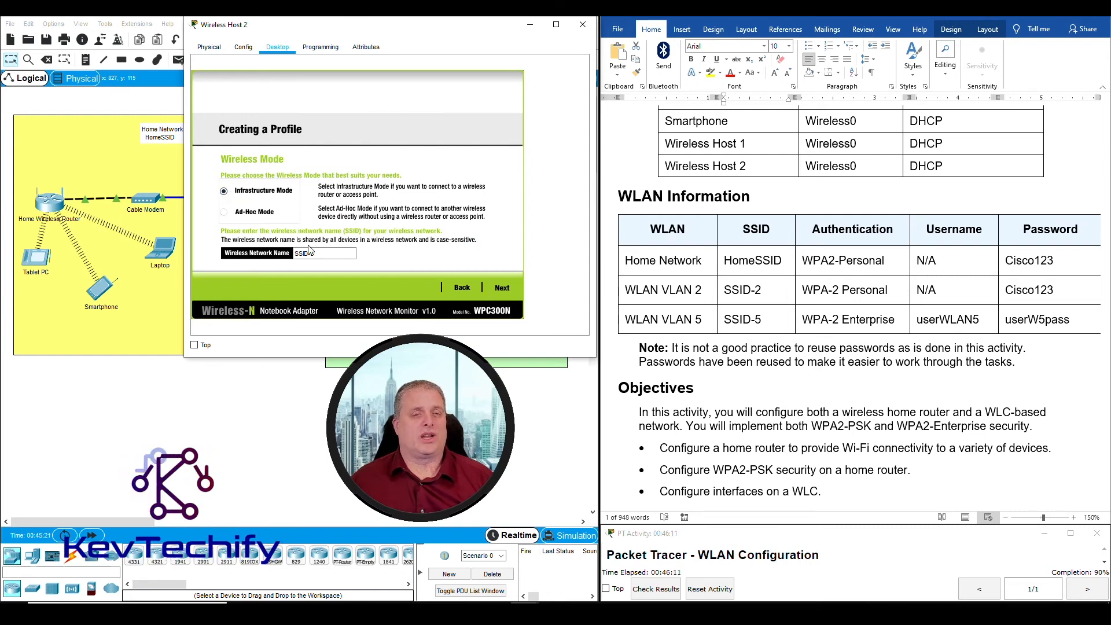
left_click(505, 288)
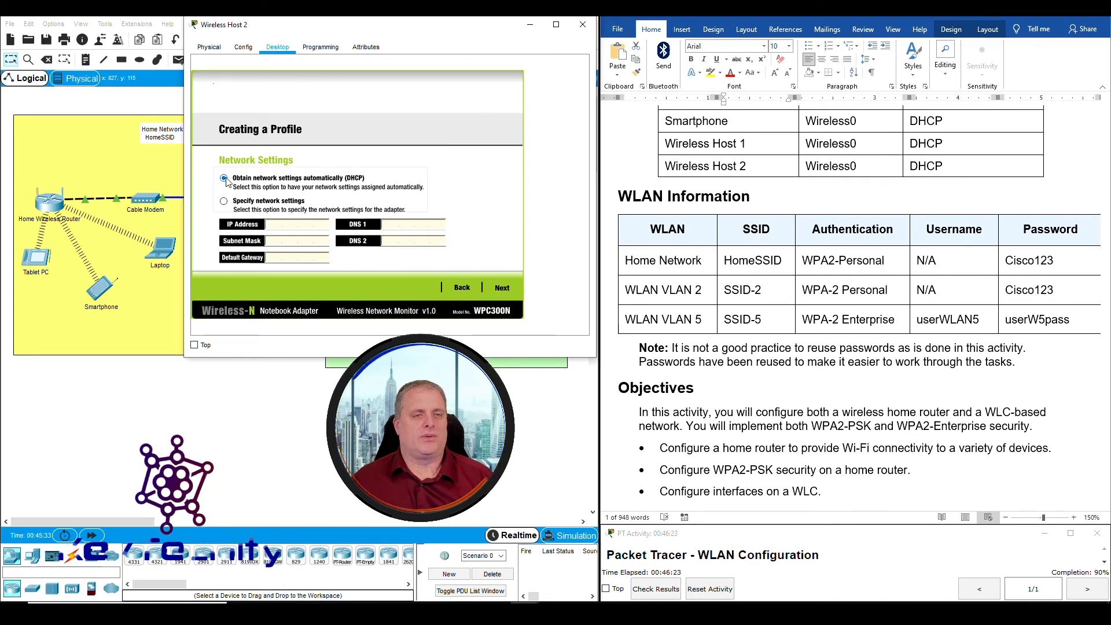
left_click(504, 289)
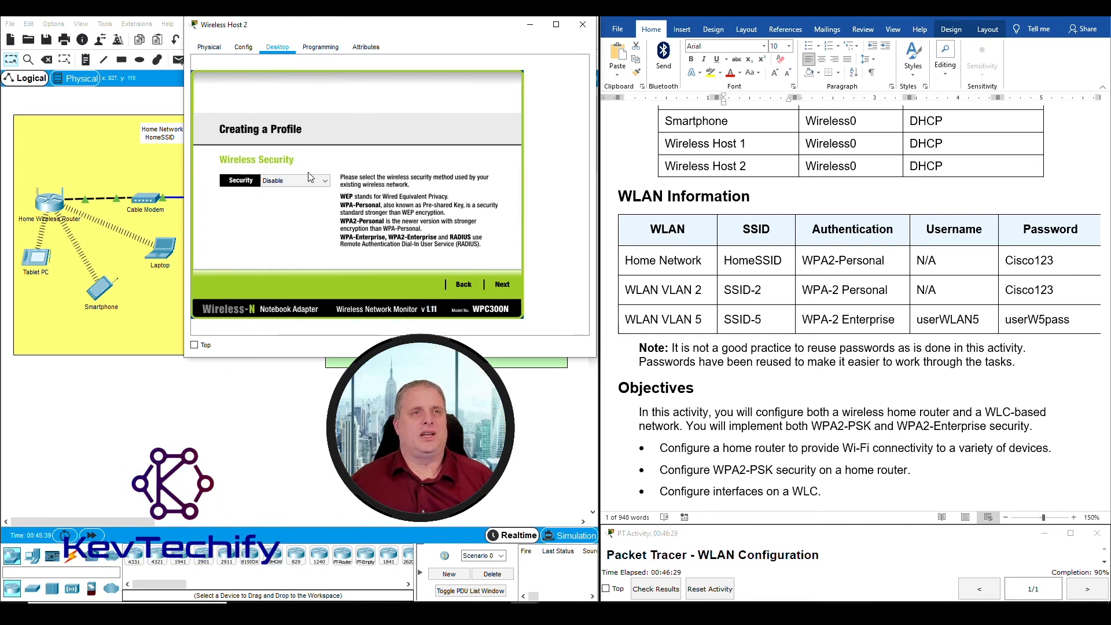
left_click(843, 321)
left_click_drag(804, 321, 895, 320)
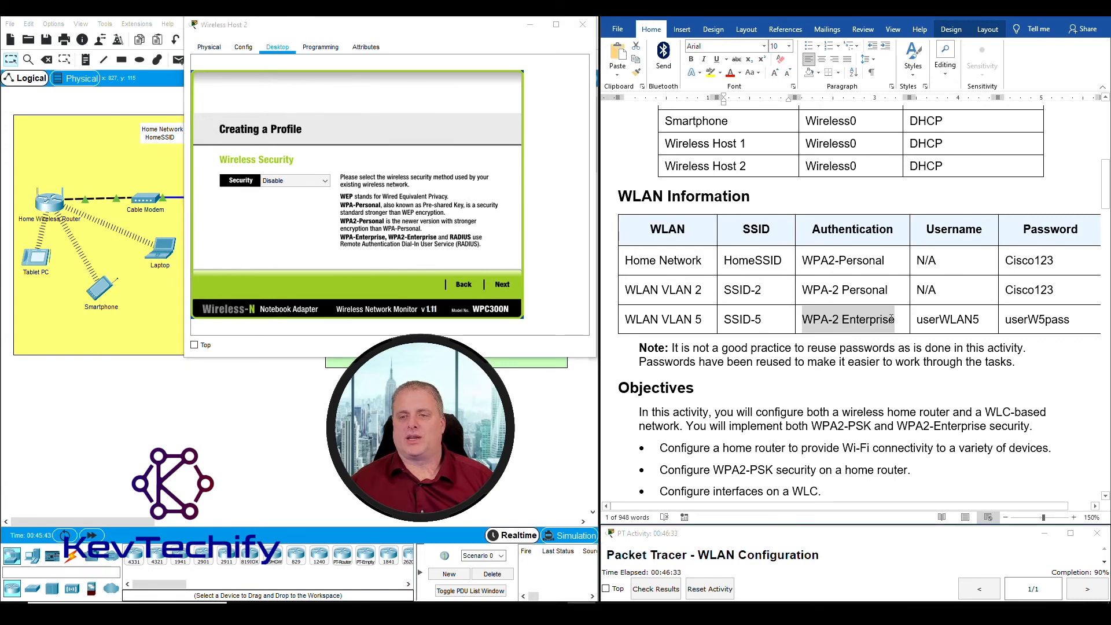
left_click(321, 179)
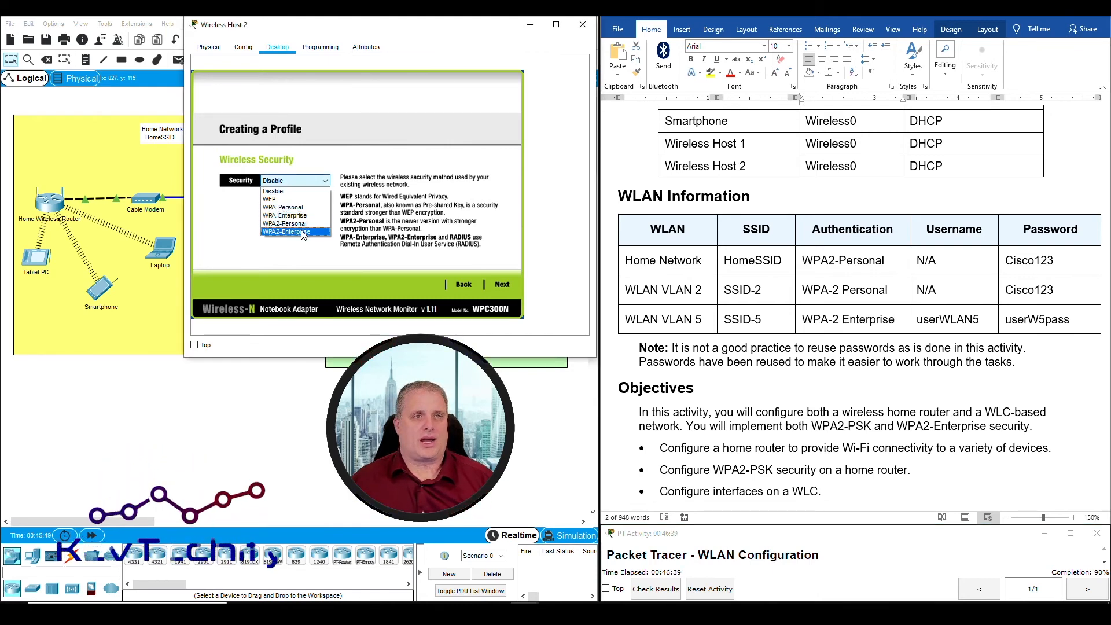
Set the profile's security to WPA2-Enterprise and advance to the credentials step
left_click(302, 232)
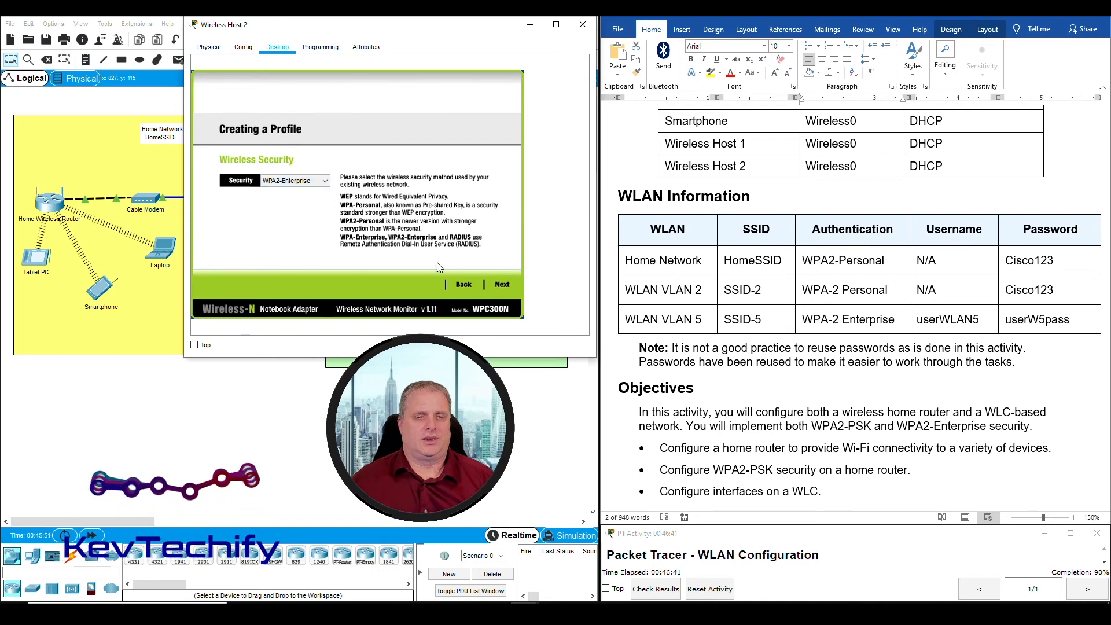
left_click(506, 284)
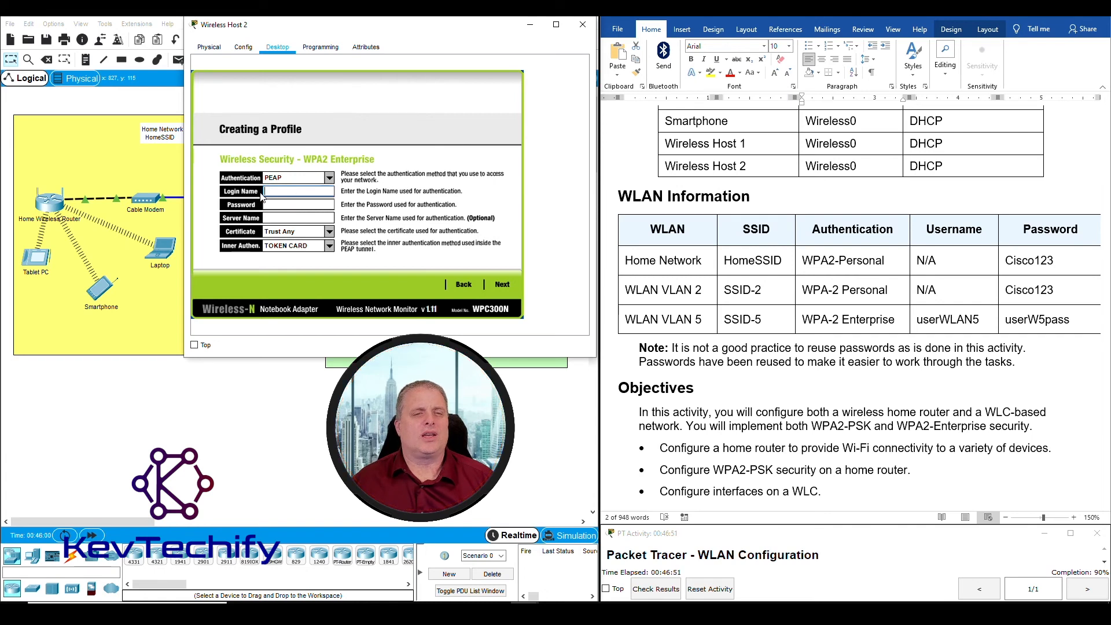
left_click(920, 320)
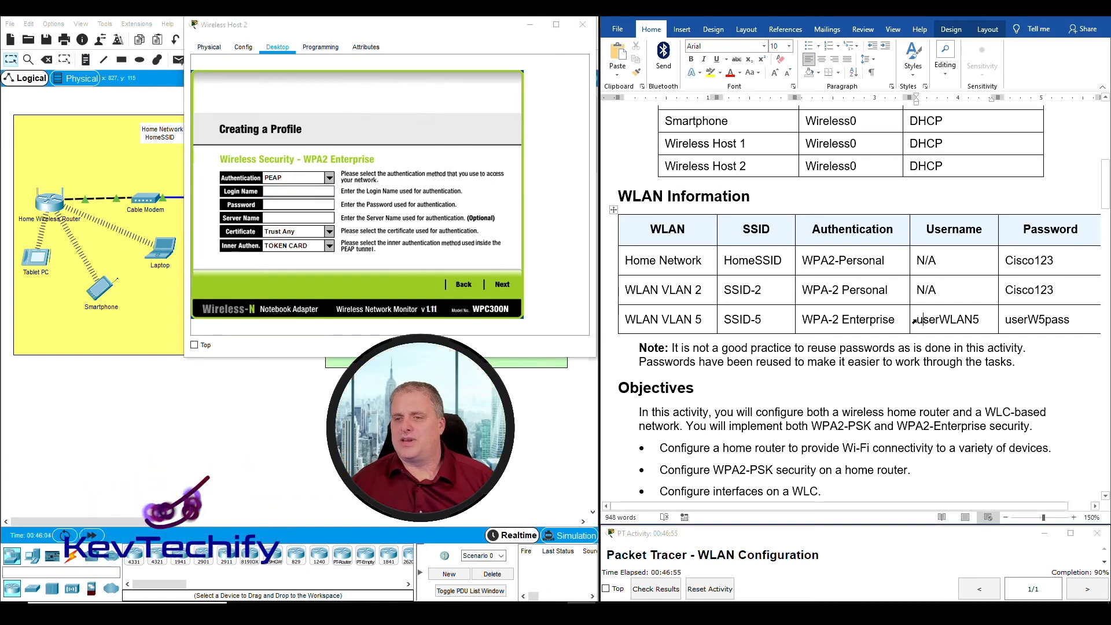
mouse_move(918, 320)
left_mouse_down()
mouse_move(981, 317)
mouse_move(908, 320)
mouse_move(922, 320)
left_mouse_up()
left_click(920, 321)
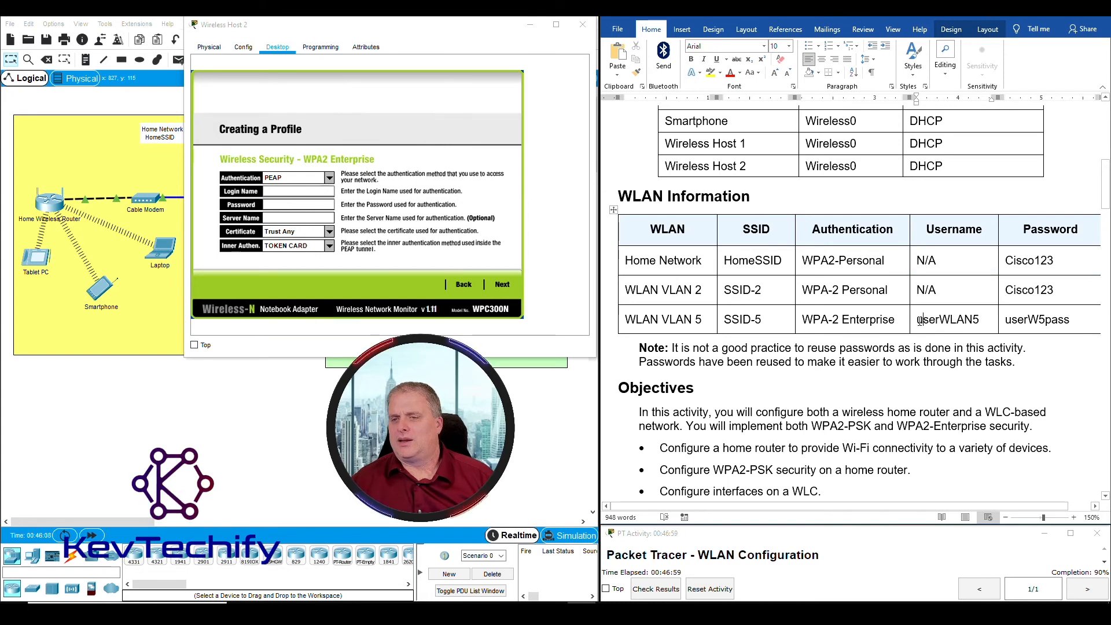
Enter the WLAN 5 login name and begin entering its password
left_click(280, 191)
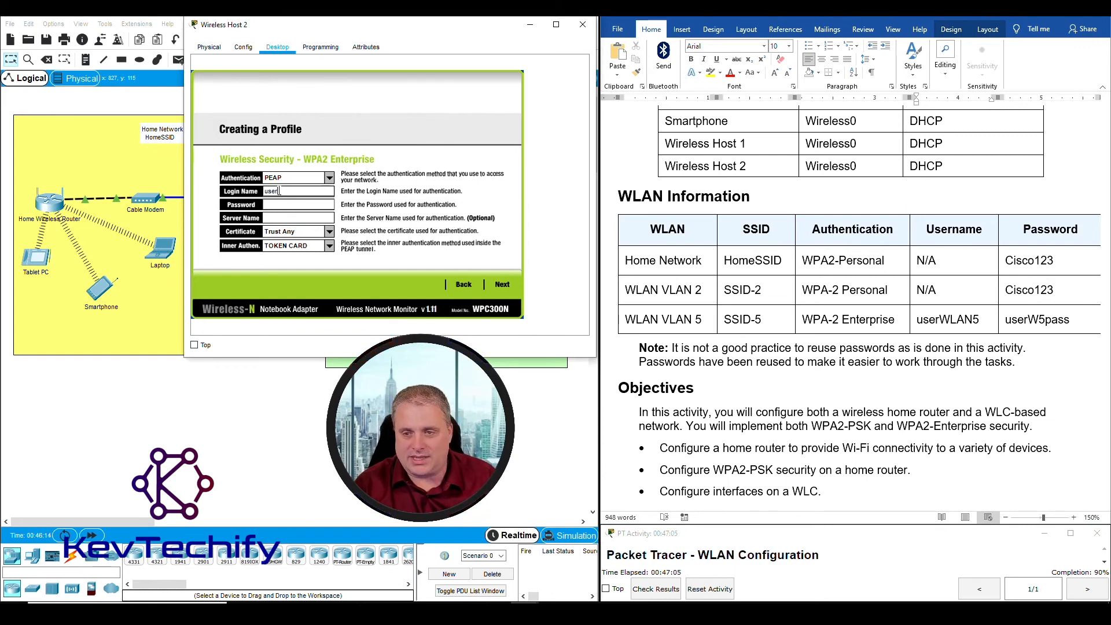
type("userW")
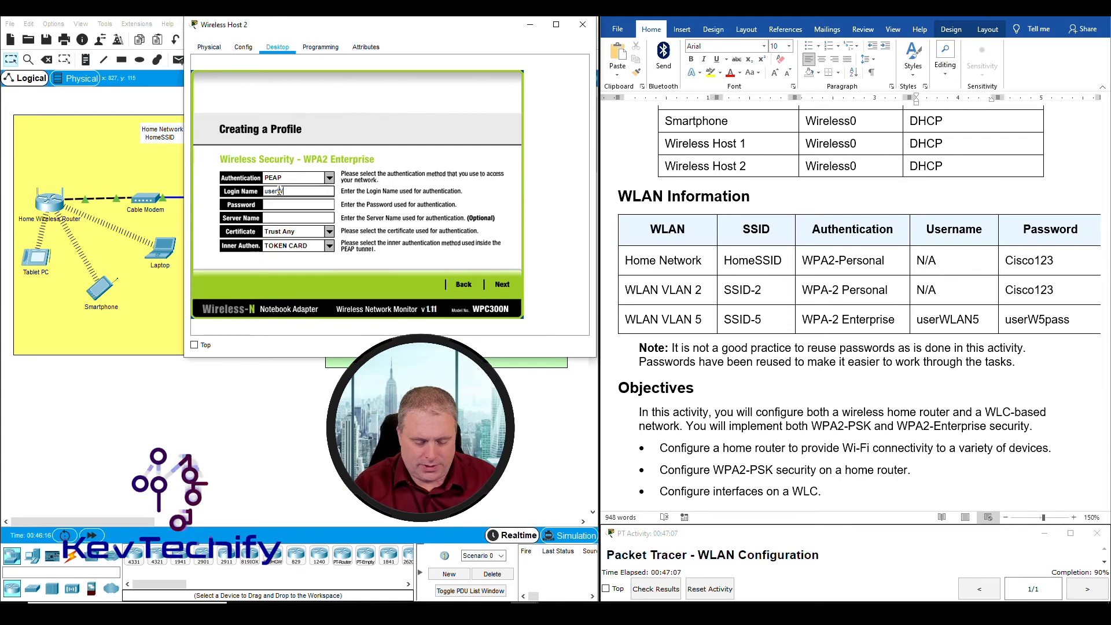
type("LA")
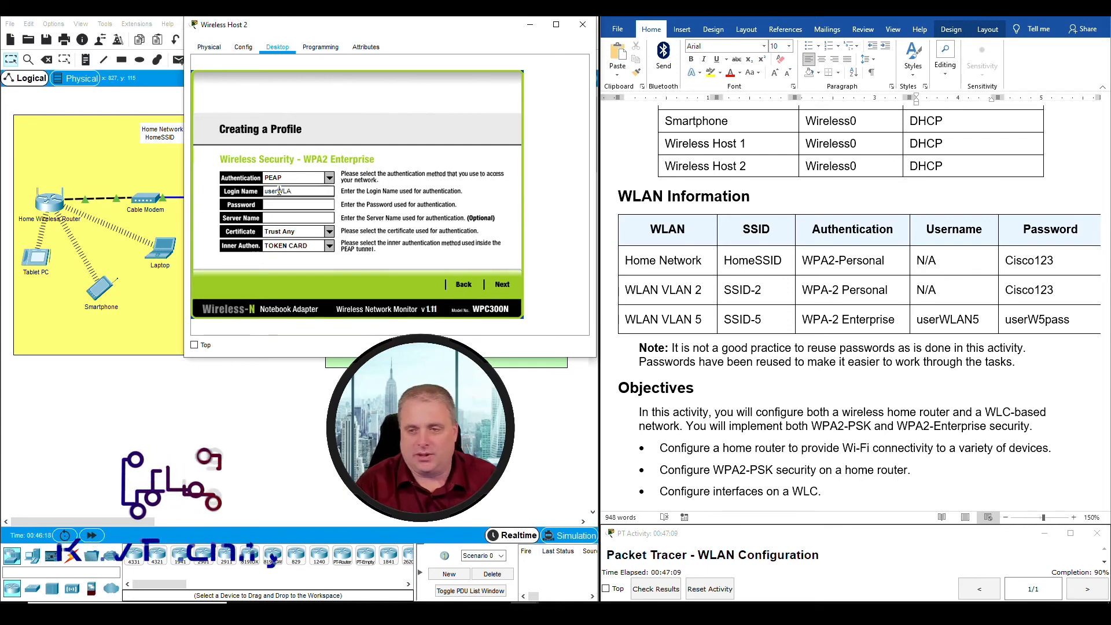
type("N5")
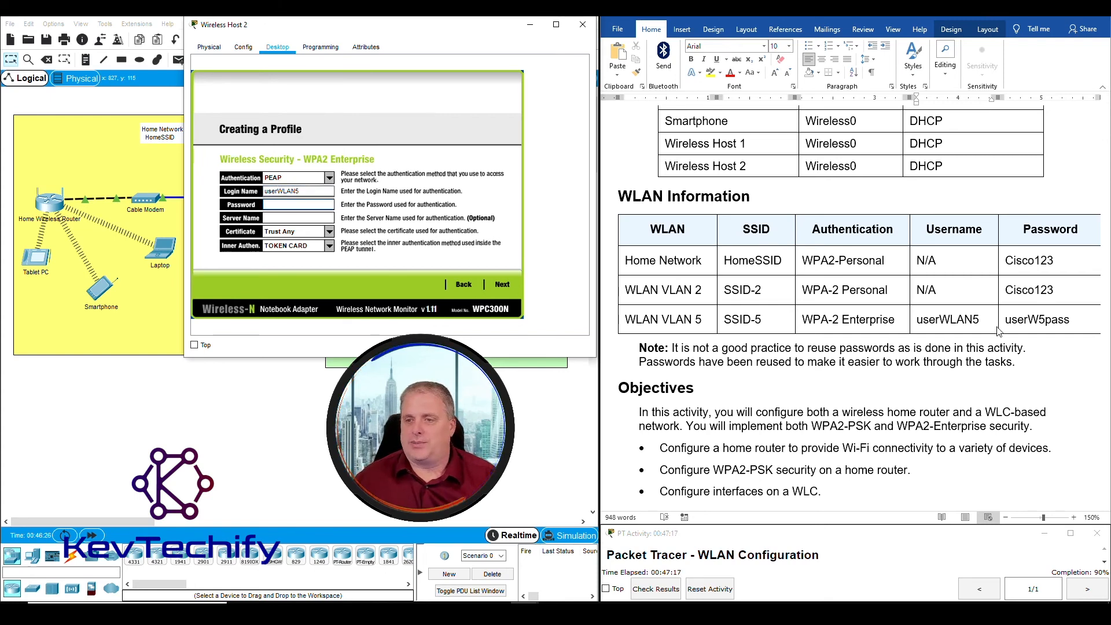
left_click(1010, 320)
left_click_drag(1006, 320, 1070, 318)
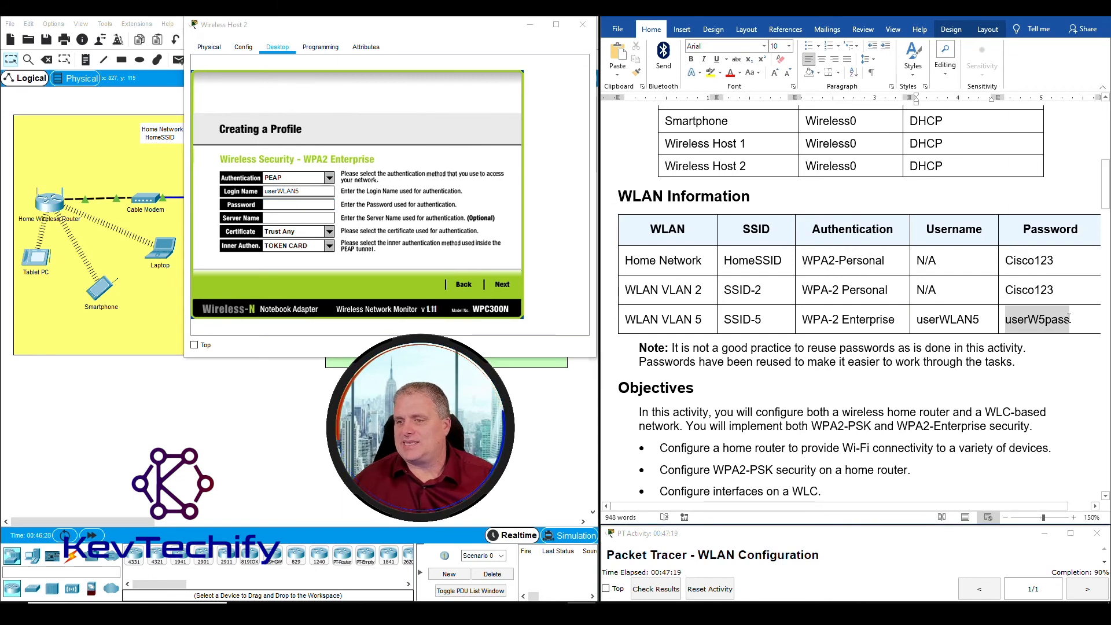
left_click(275, 203)
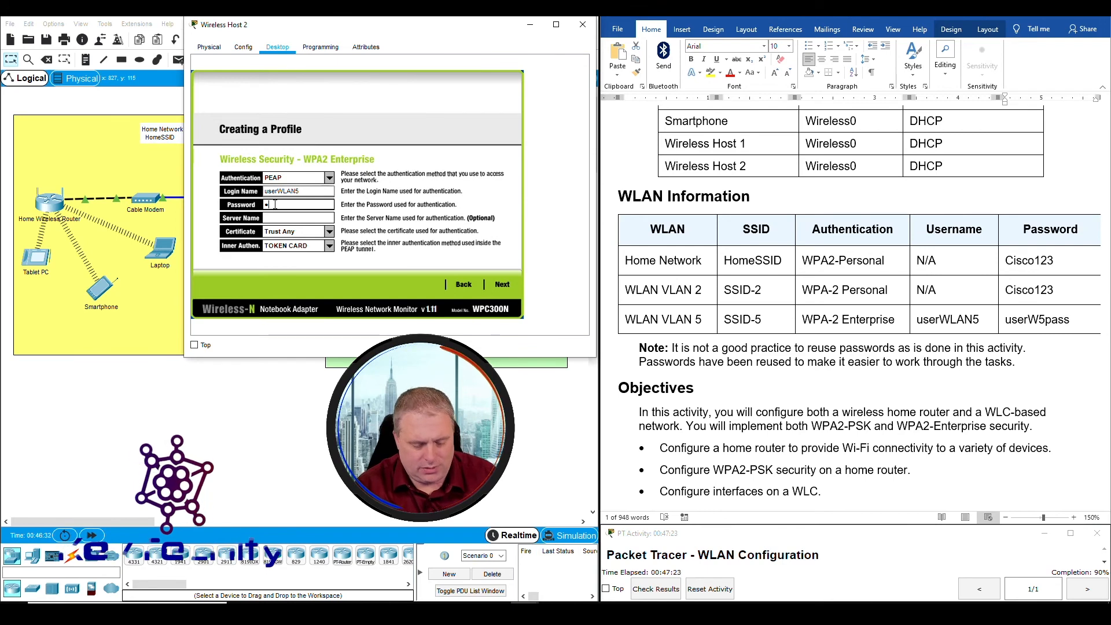
type("use")
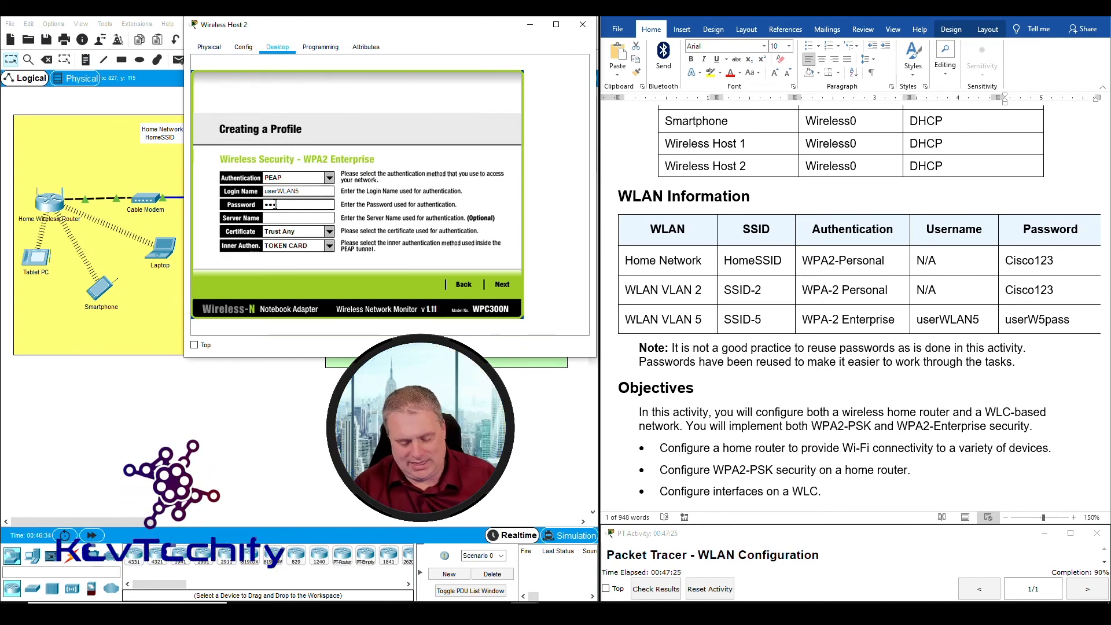
type("r")
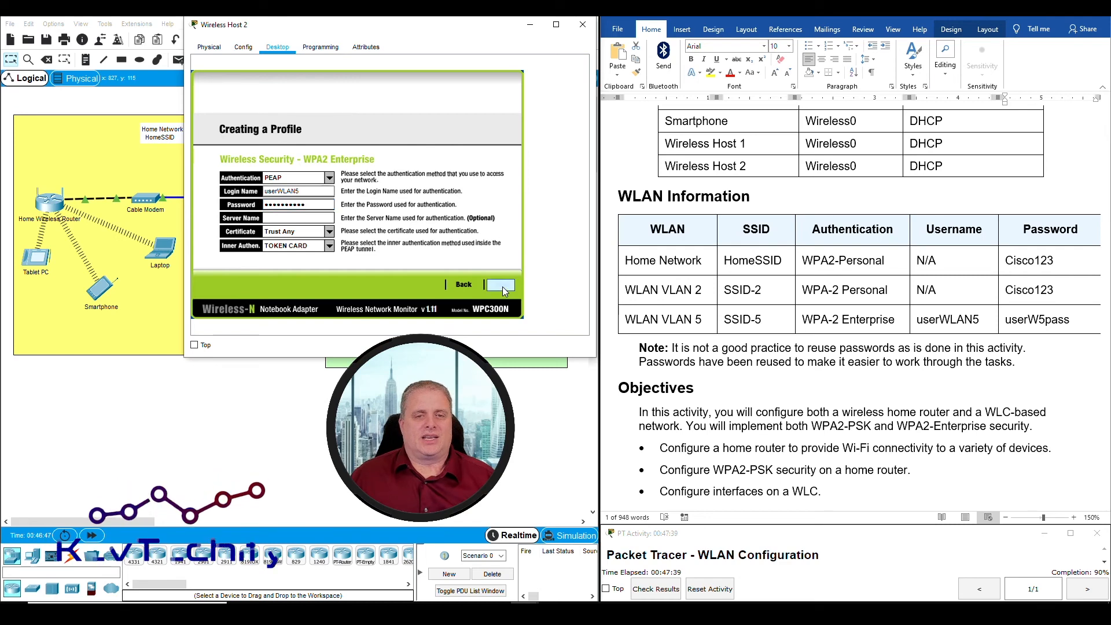
Confirm the WirelessNetwork profile and connect Wireless Host 2 to SSID-5, then check the topology
left_click(503, 286)
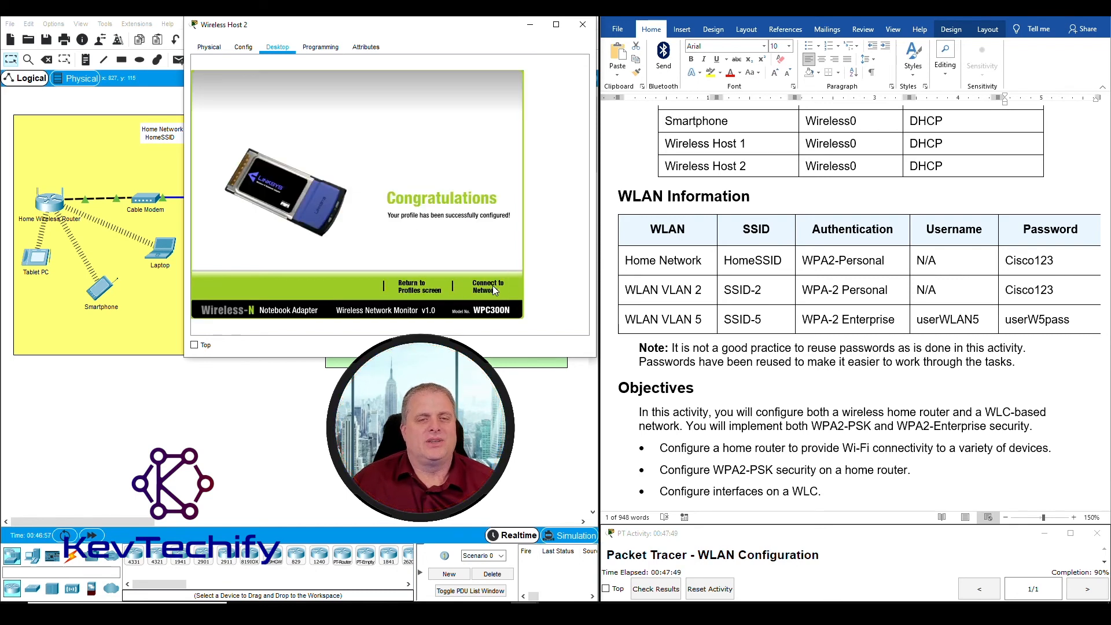
left_click(493, 288)
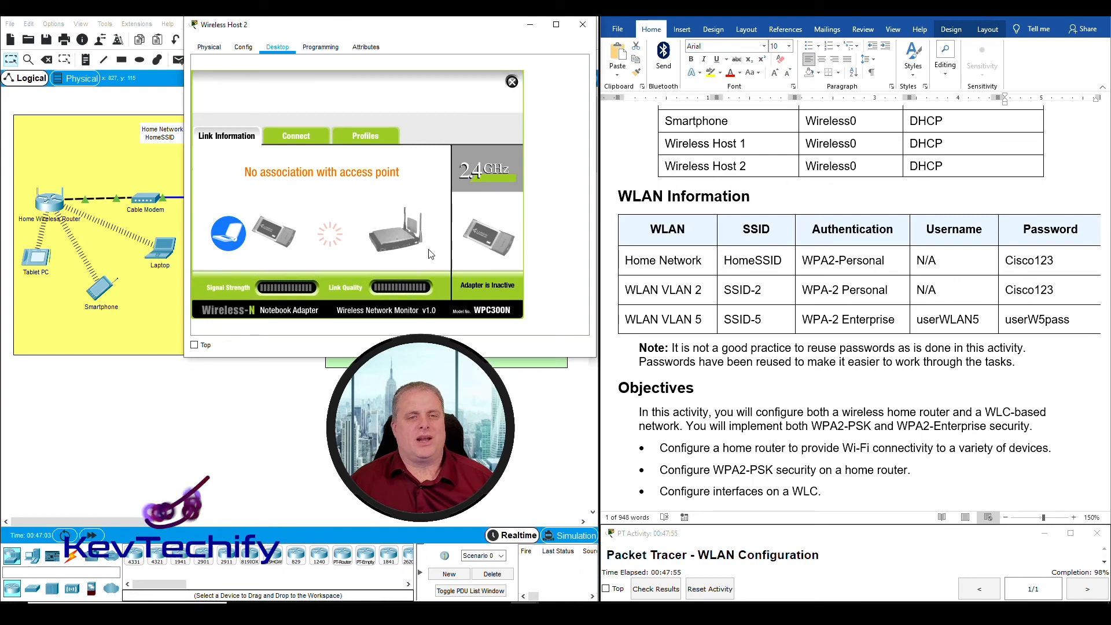
left_click_drag(420, 30, 801, 29)
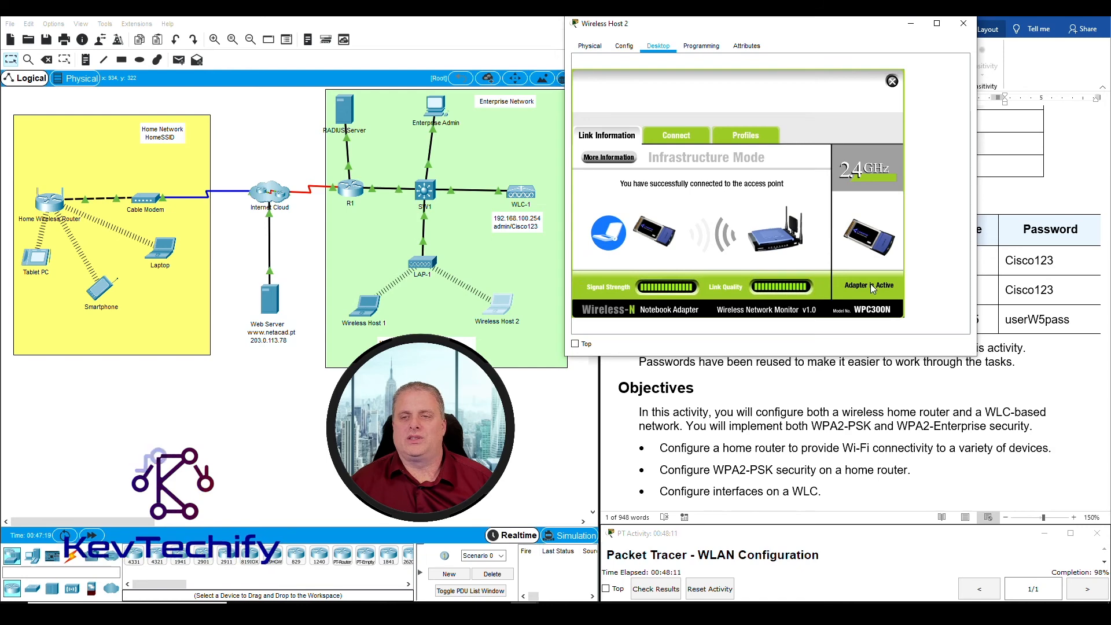
left_click_drag(787, 28, 306, 44)
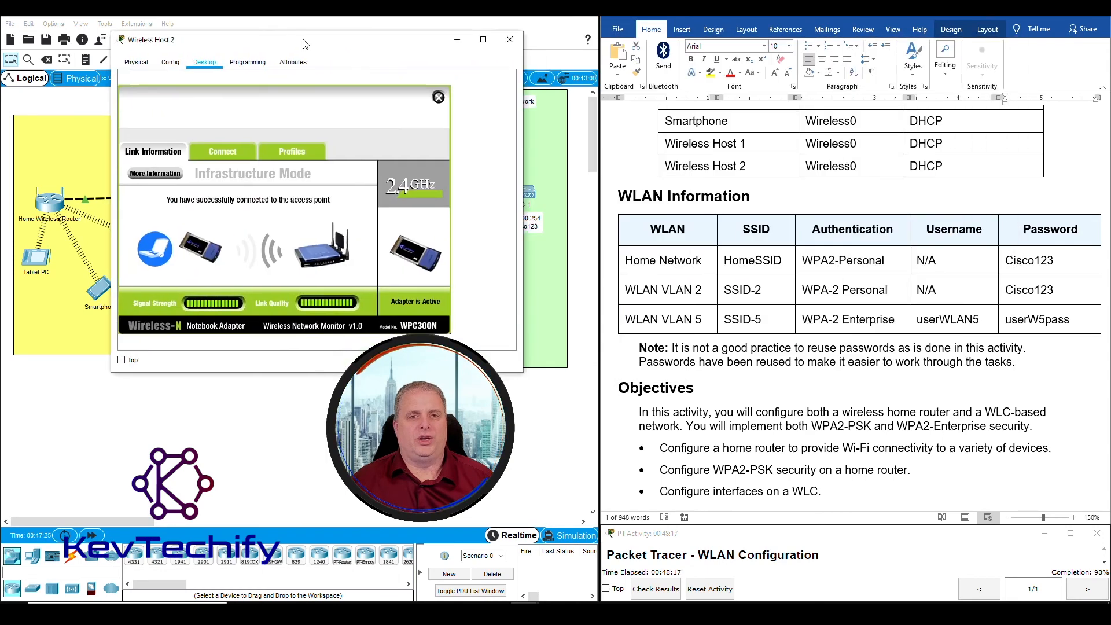
Put Wireless Host 2's window away to clear the topology view
left_click(459, 40)
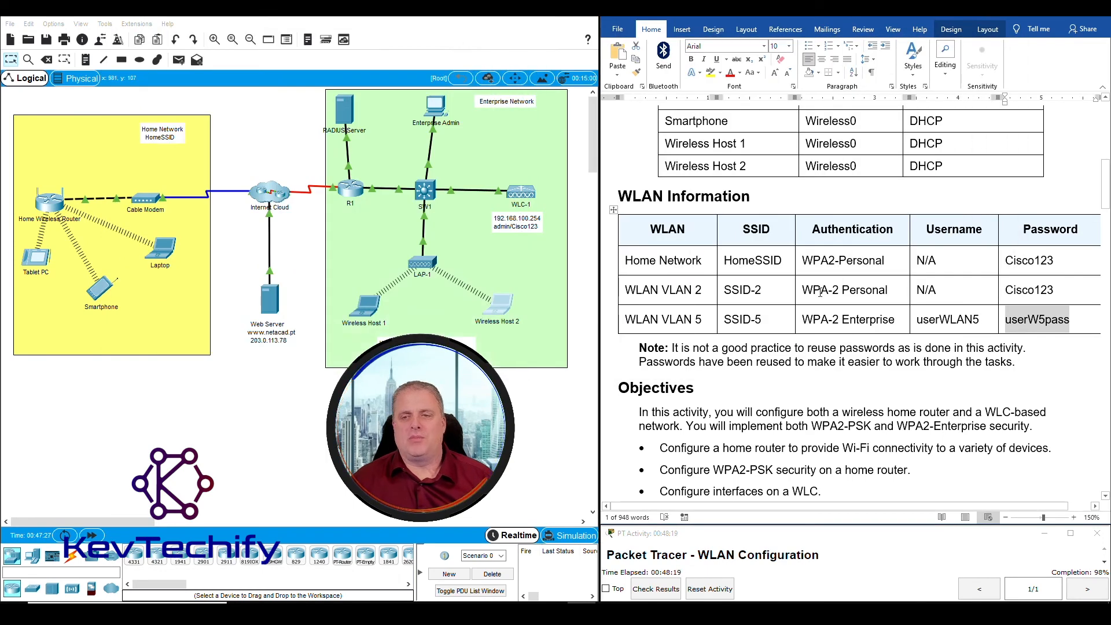
scroll(826, 355, "down", 15)
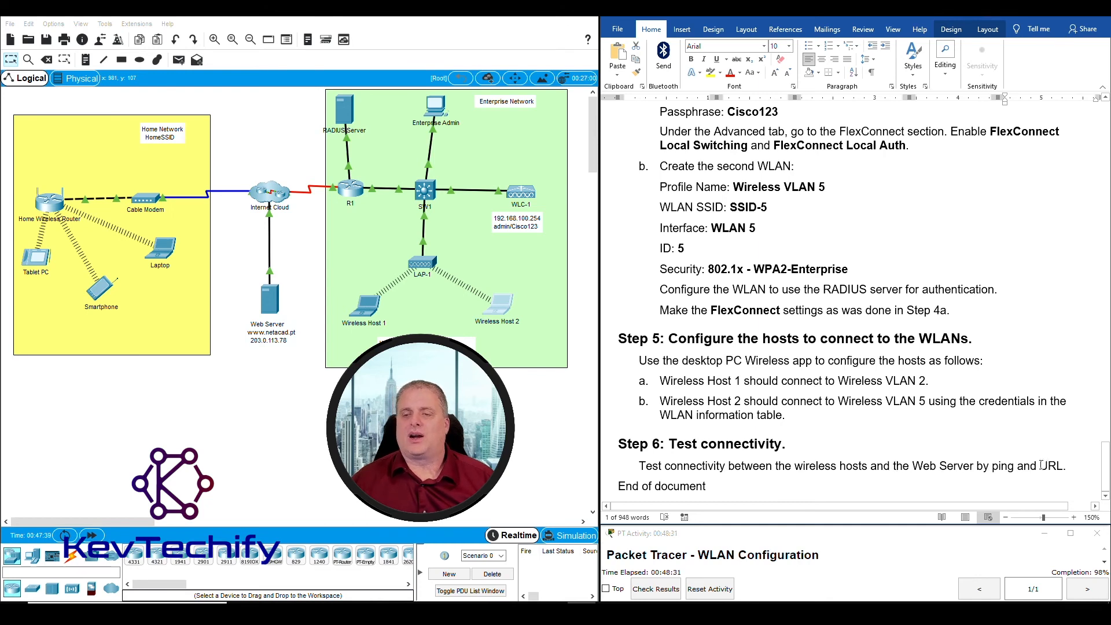
left_click(515, 336)
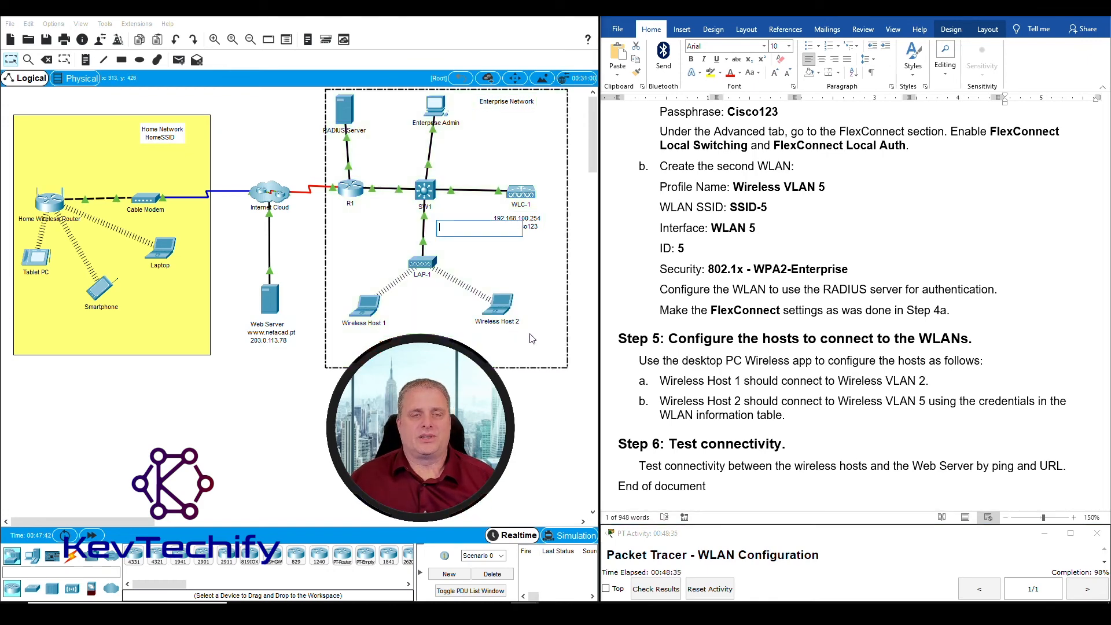
left_click(506, 309)
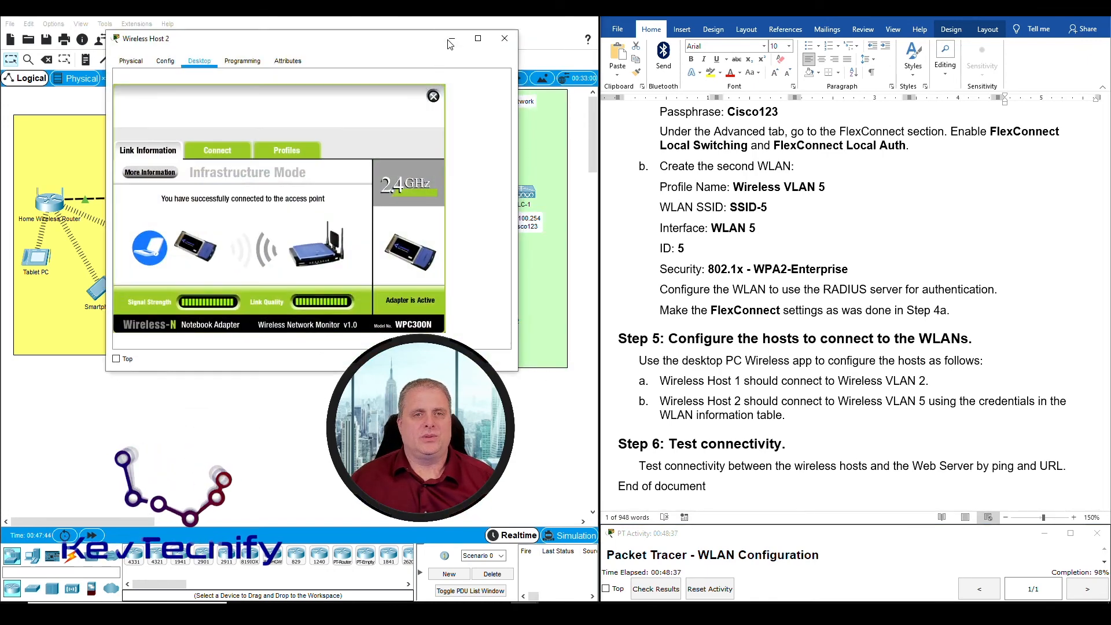
left_click(451, 40)
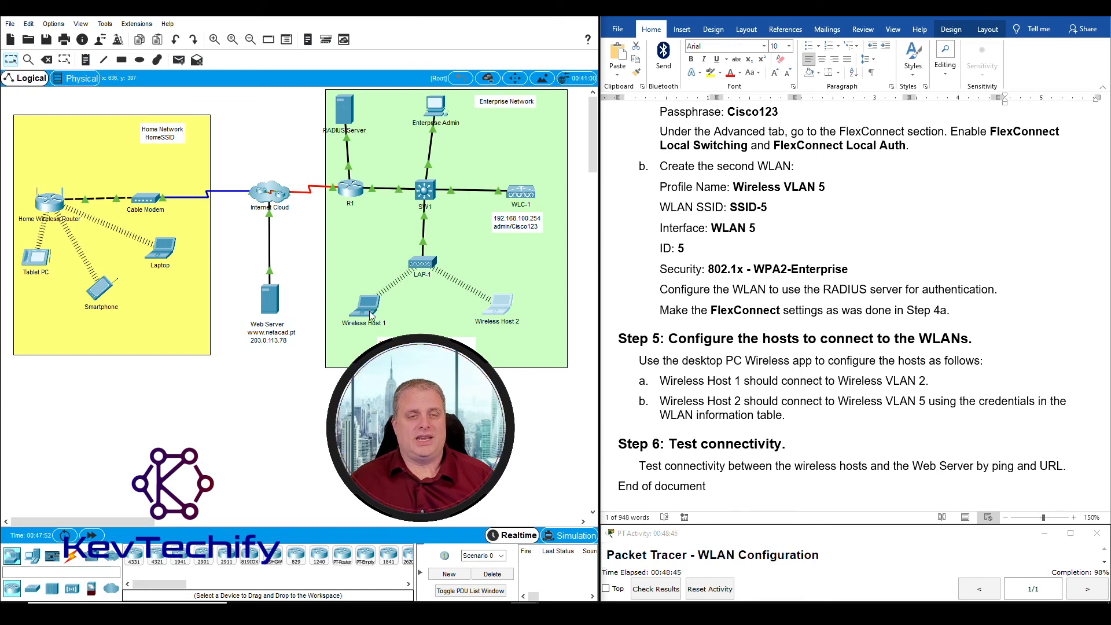
Check both wireless hosts' addresses; Wireless Host 2 shows 192.168.100.236/24
left_click(351, 254)
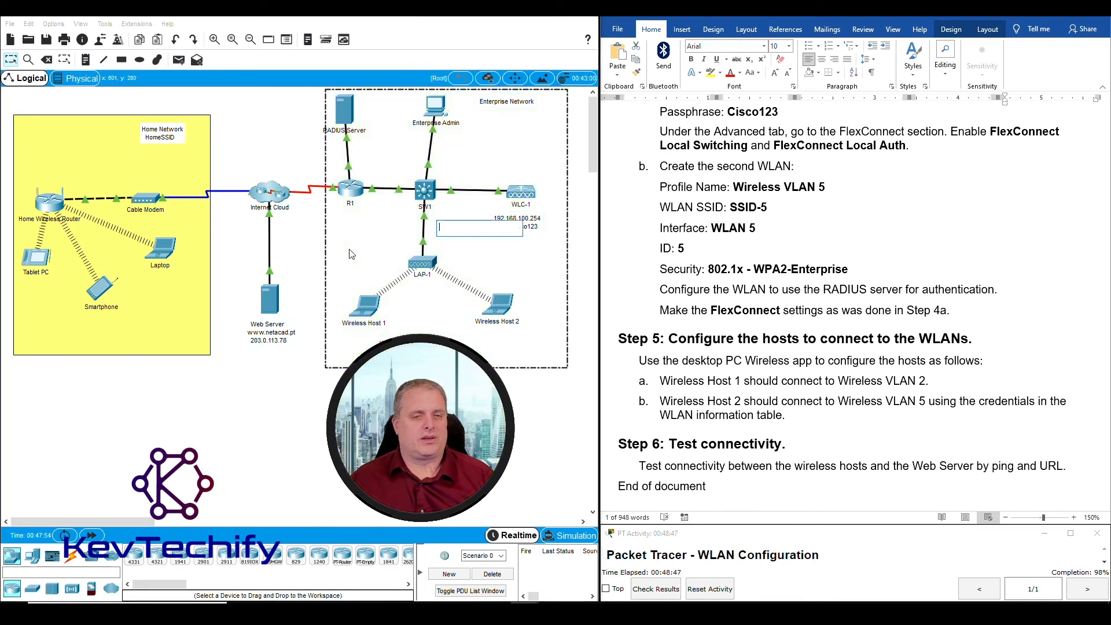
left_click(322, 365)
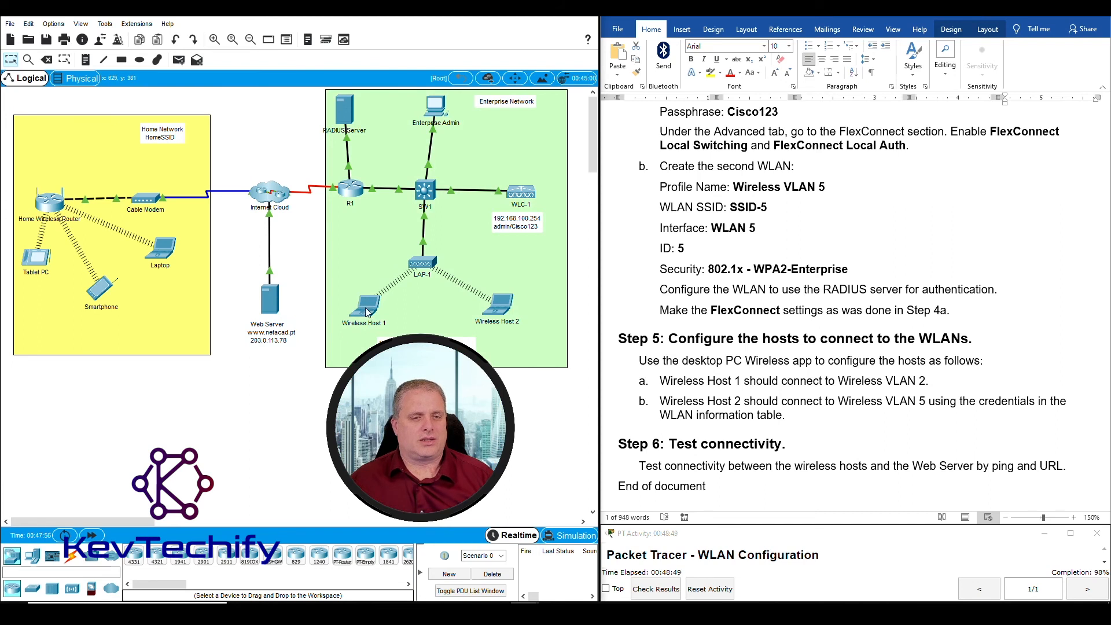
mouse_move(366, 312)
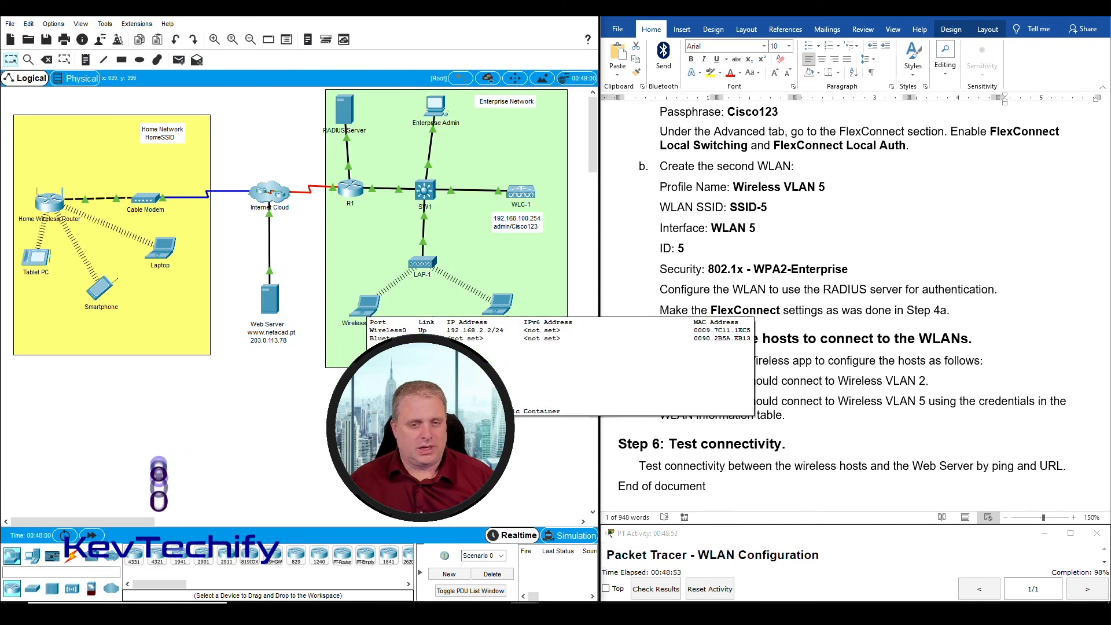
mouse_move(501, 309)
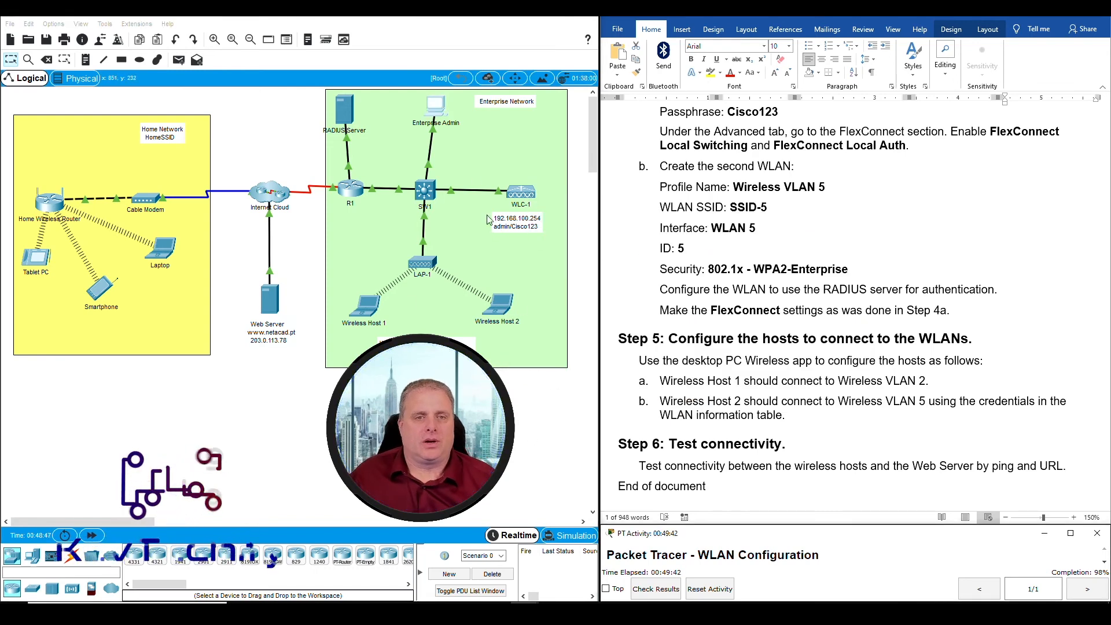
In WLC-1's web page, assign the WLAN 5 interface to Wireless VLAN 5 and apply
left_click(434, 107)
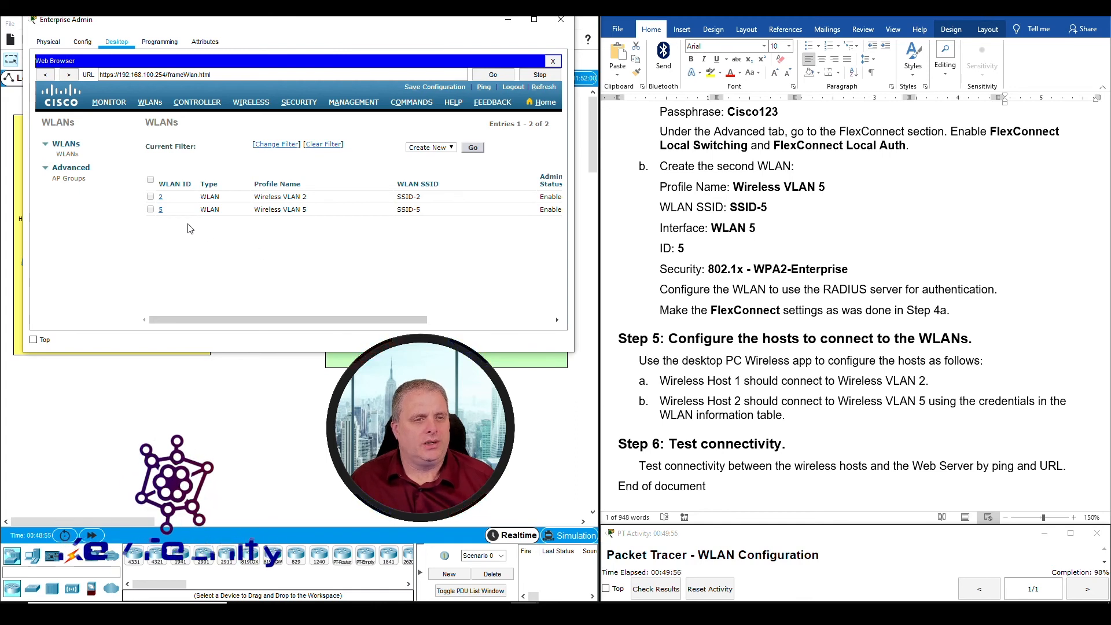
left_click(160, 209)
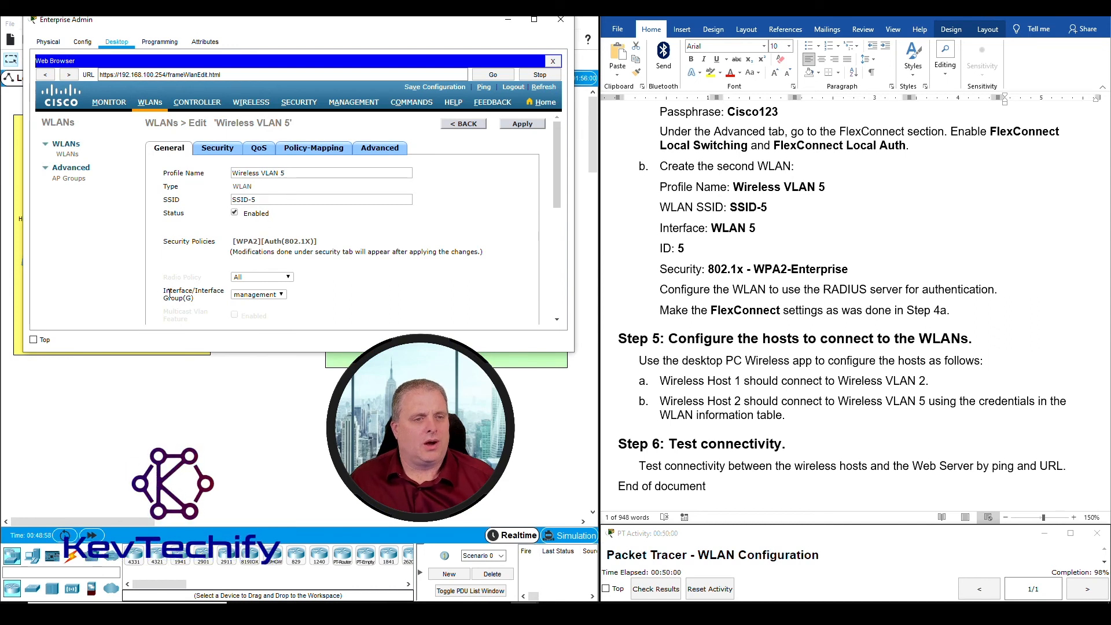
left_click_drag(196, 297, 204, 305)
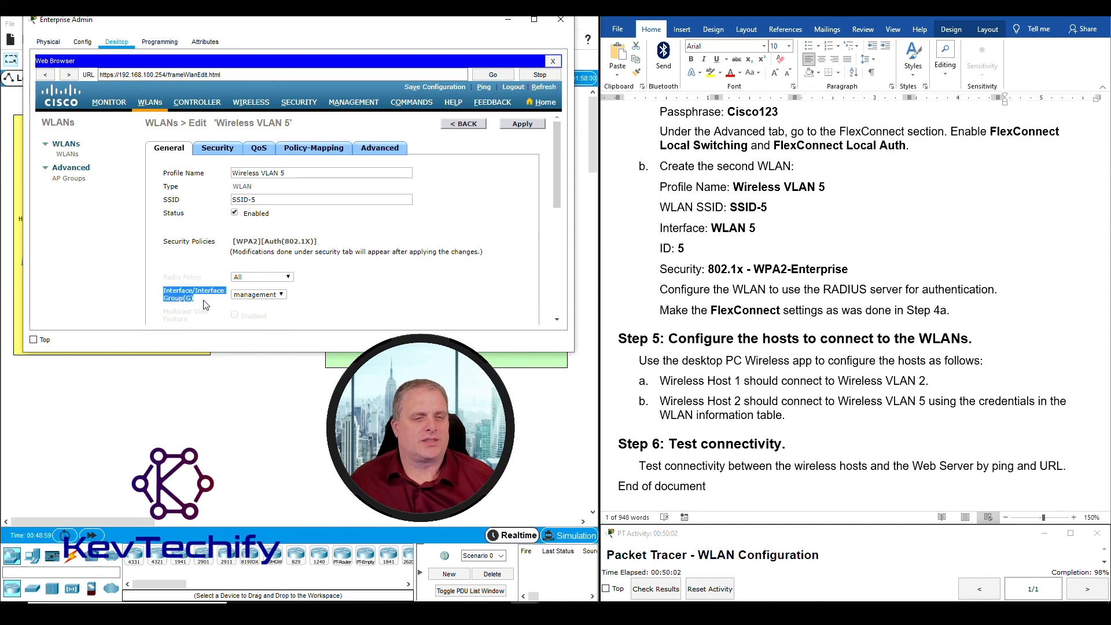
left_click(256, 296)
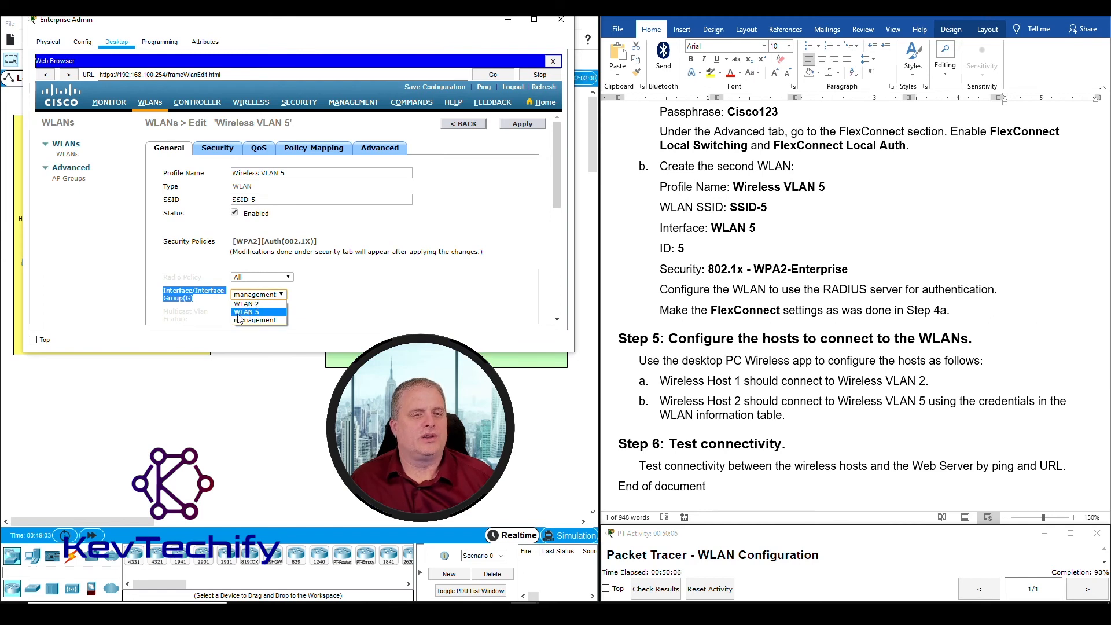
left_click(262, 313)
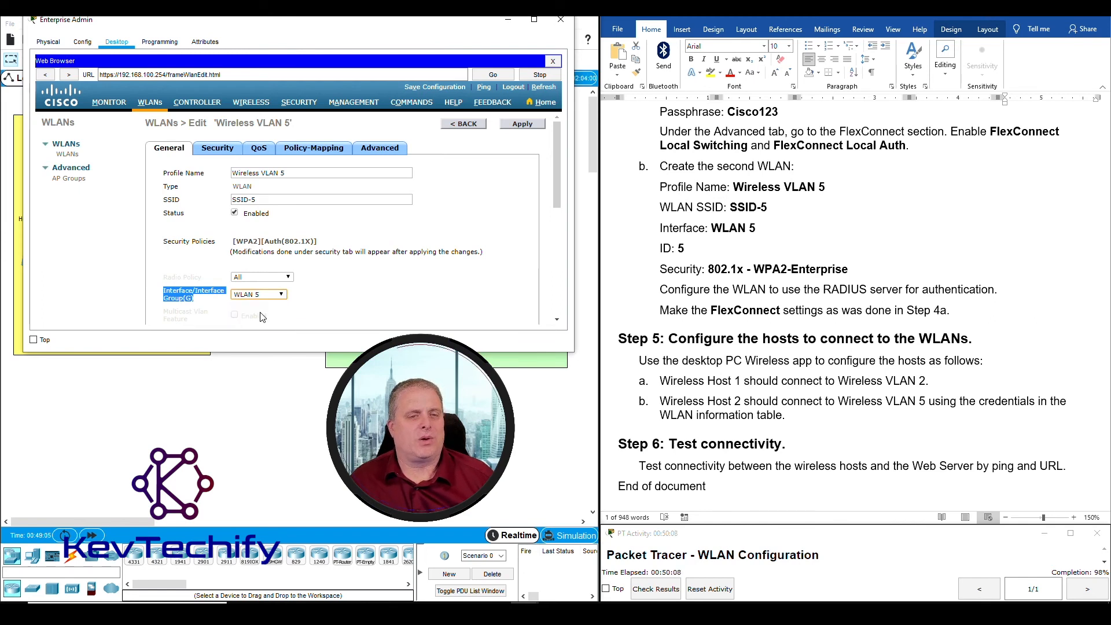
left_click(522, 126)
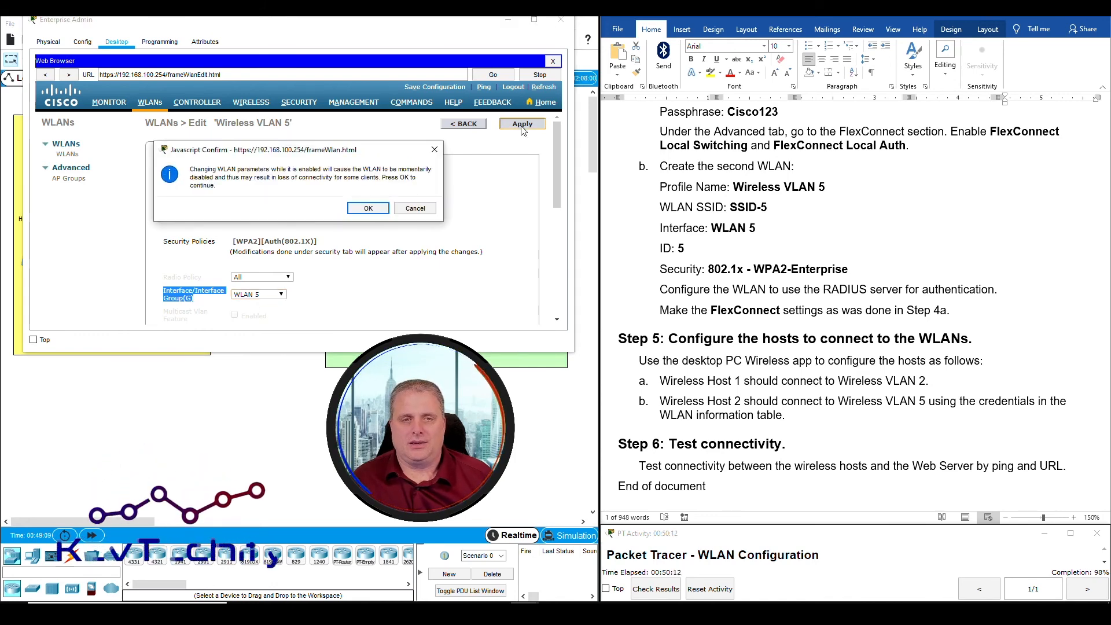
left_click(374, 209)
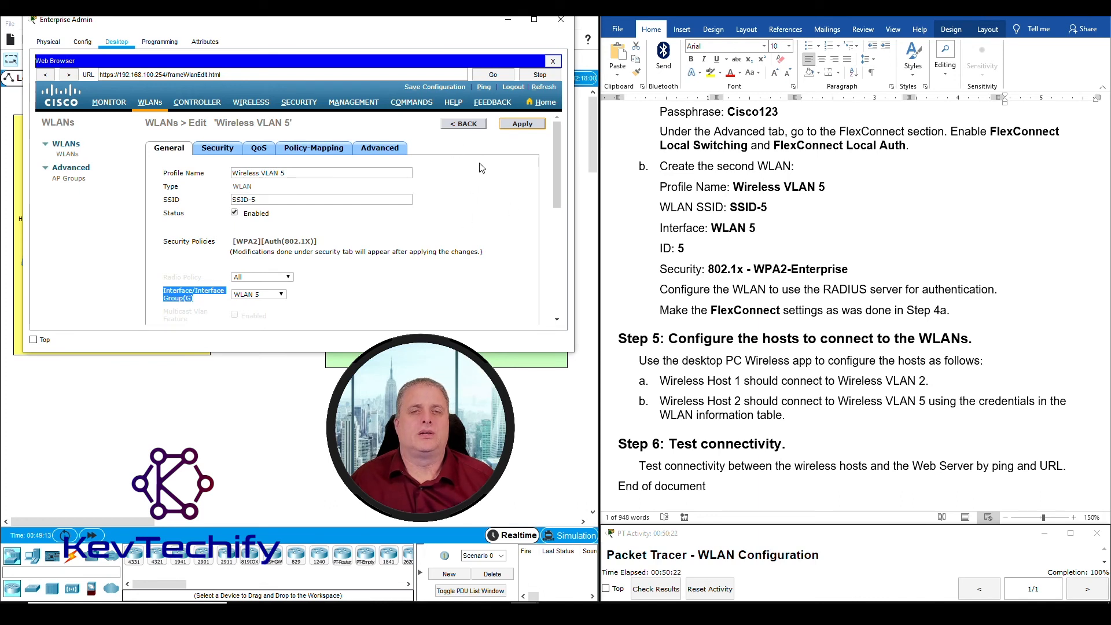
left_click(469, 126)
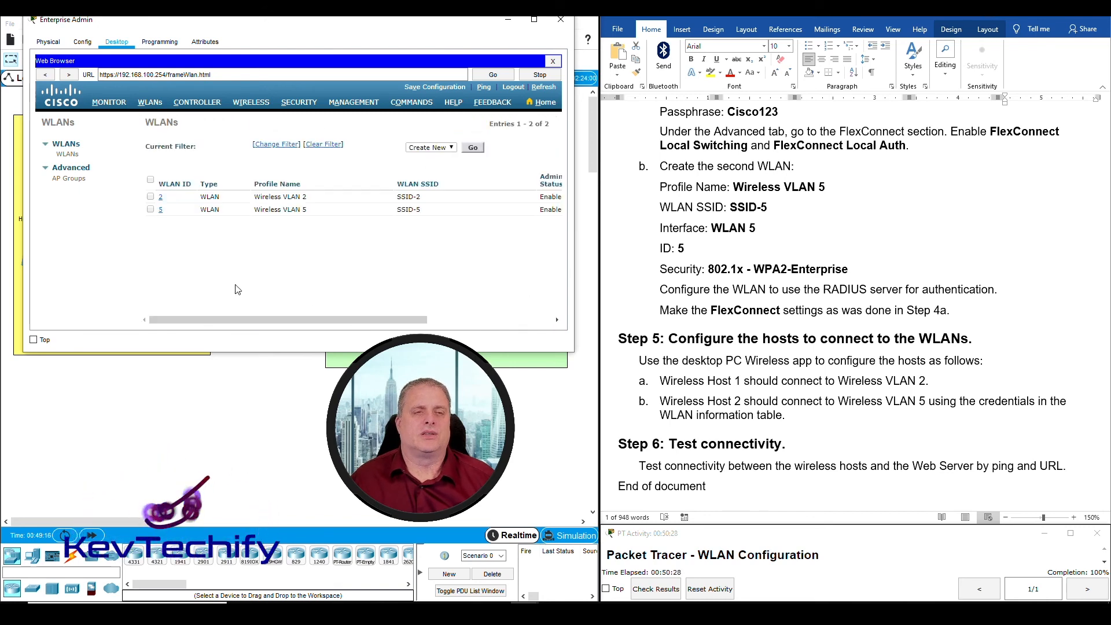
left_click(508, 24)
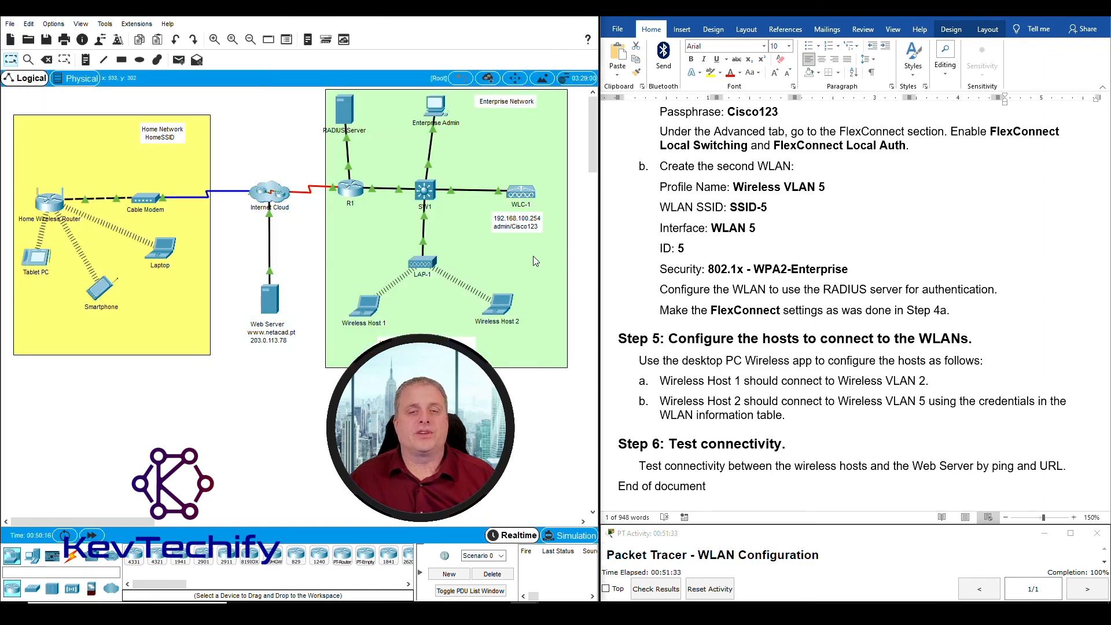
Run ipconfig /renew on Wireless Host 2 and confirm 192.168.5.2/24 with gateway 192.168.5.1
left_click(507, 307)
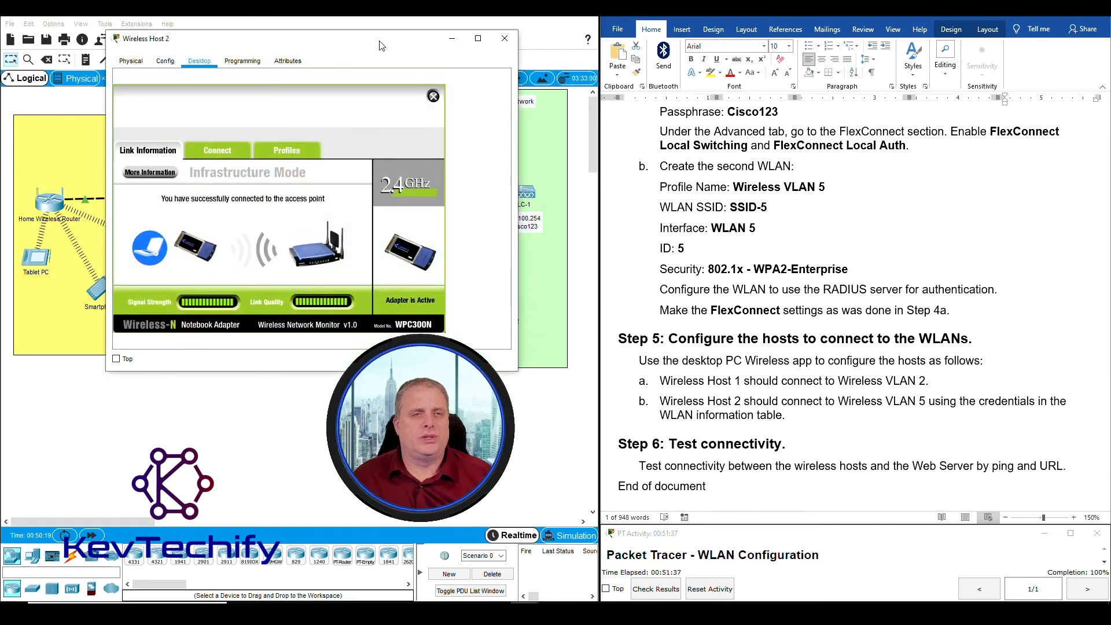
left_click(433, 96)
left_click(371, 107)
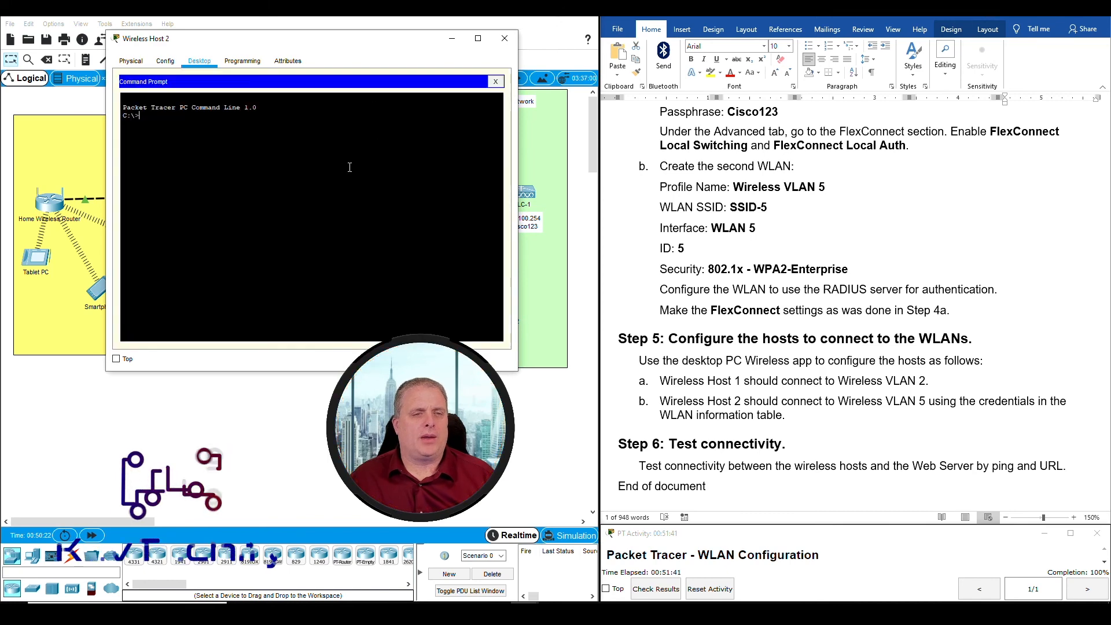
type("ipconfig /renew")
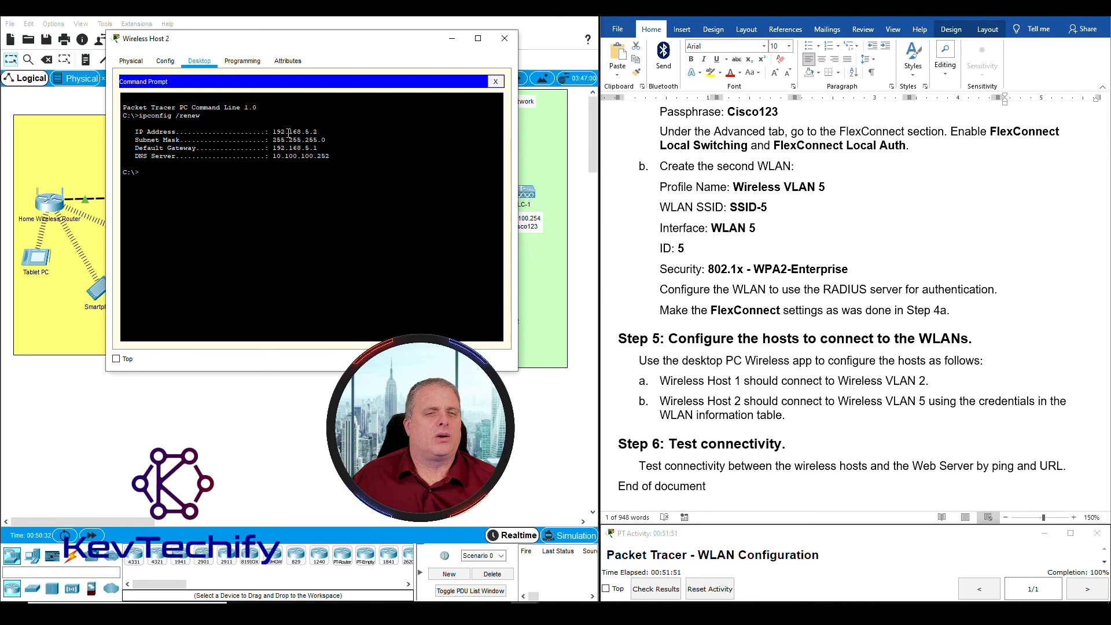
left_click_drag(278, 128, 304, 132)
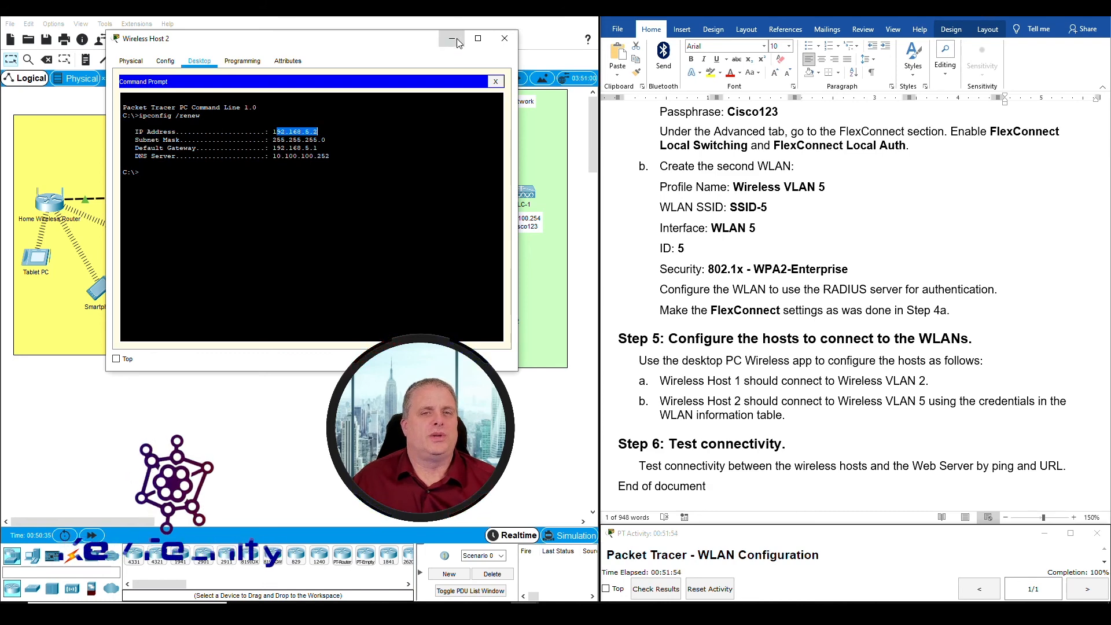
left_click(458, 43)
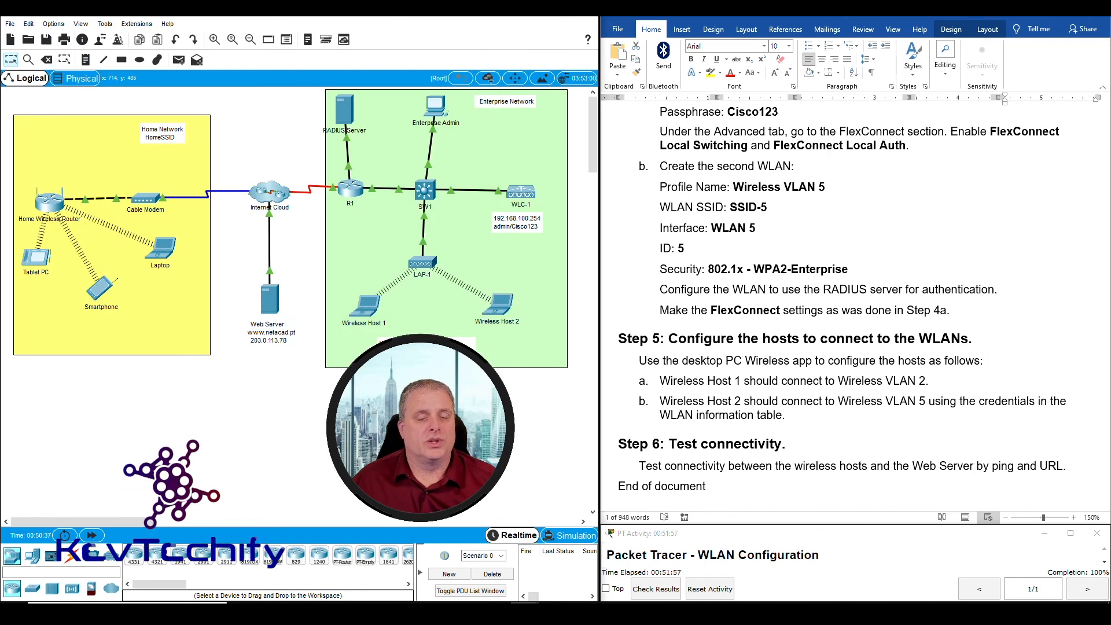
mouse_move(366, 311)
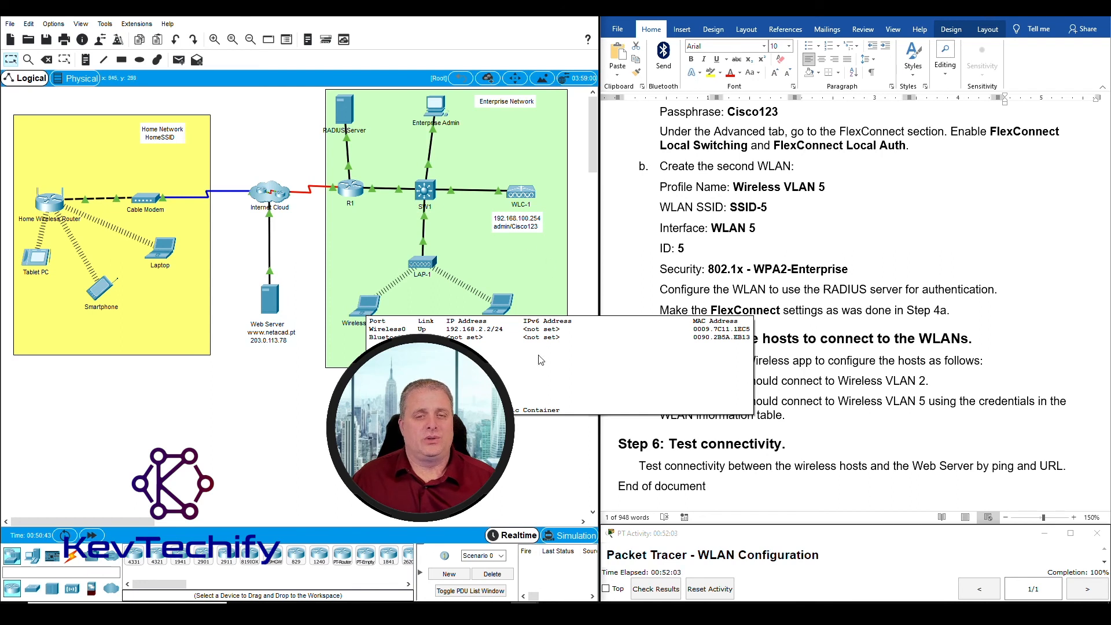
mouse_move(501, 305)
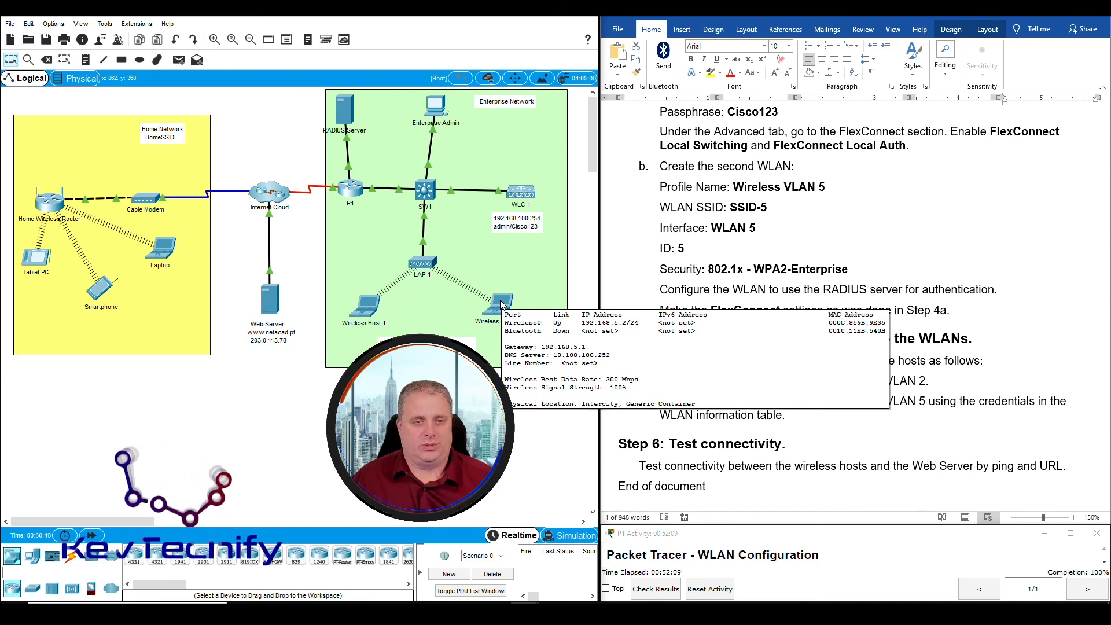
Ping 192.168.5.2 twice from Wireless Host 1; the second run gets four replies, 0% loss
left_click(367, 305)
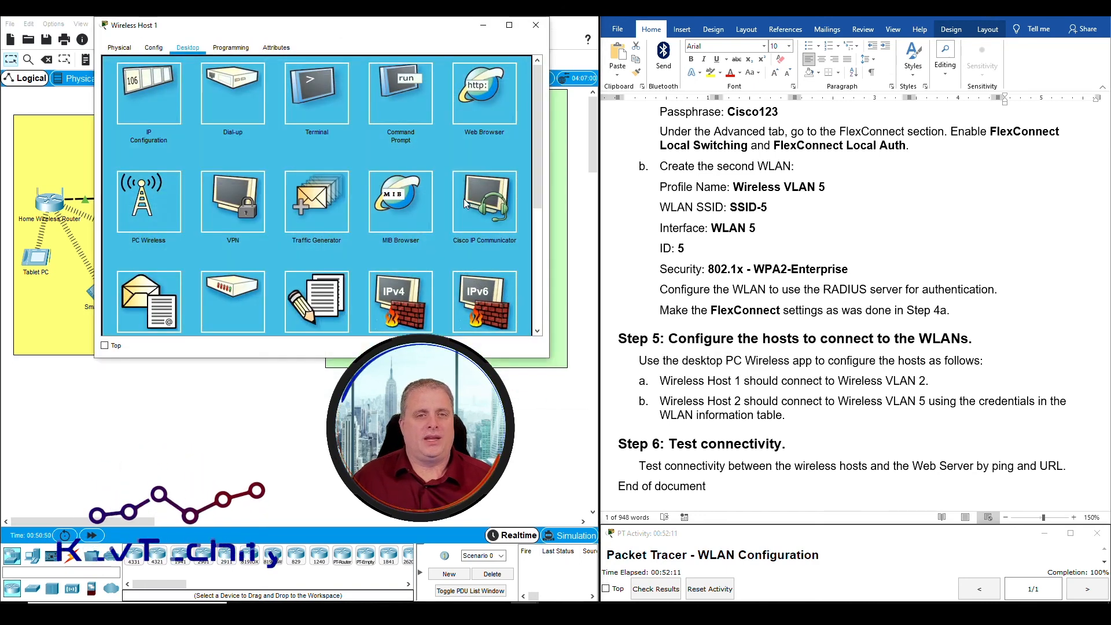
left_click(383, 75)
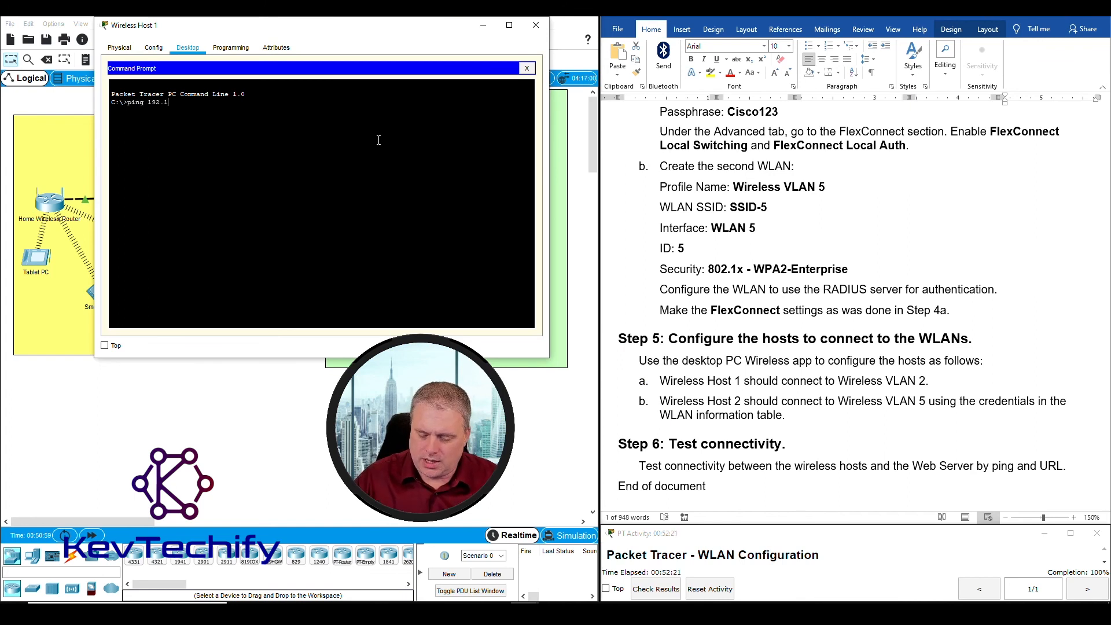
type("ping 192.168.5")
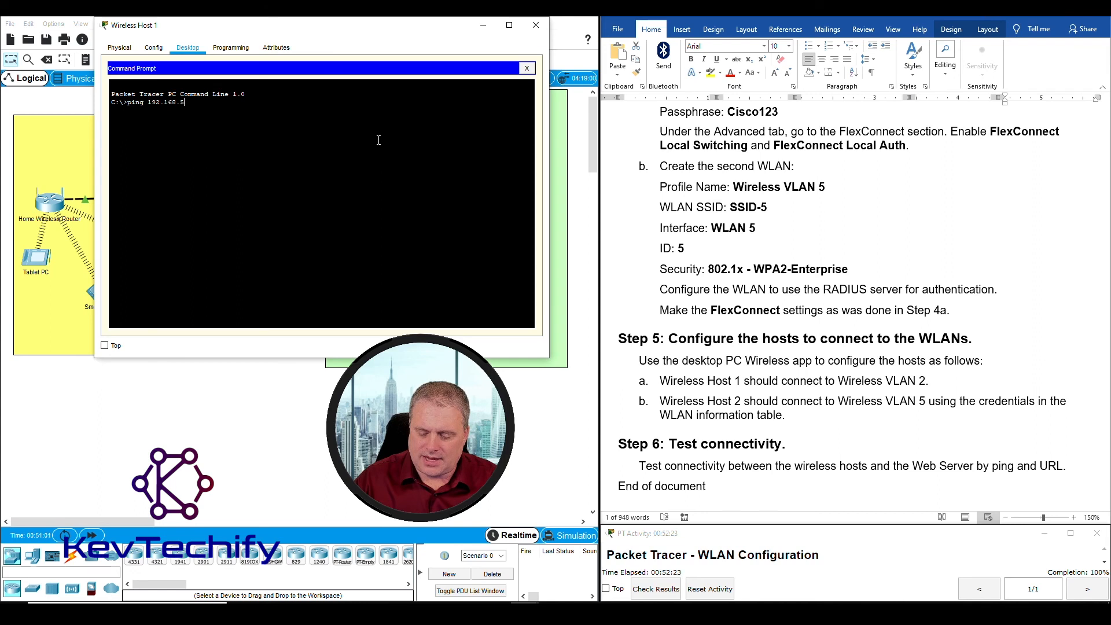
type(".2")
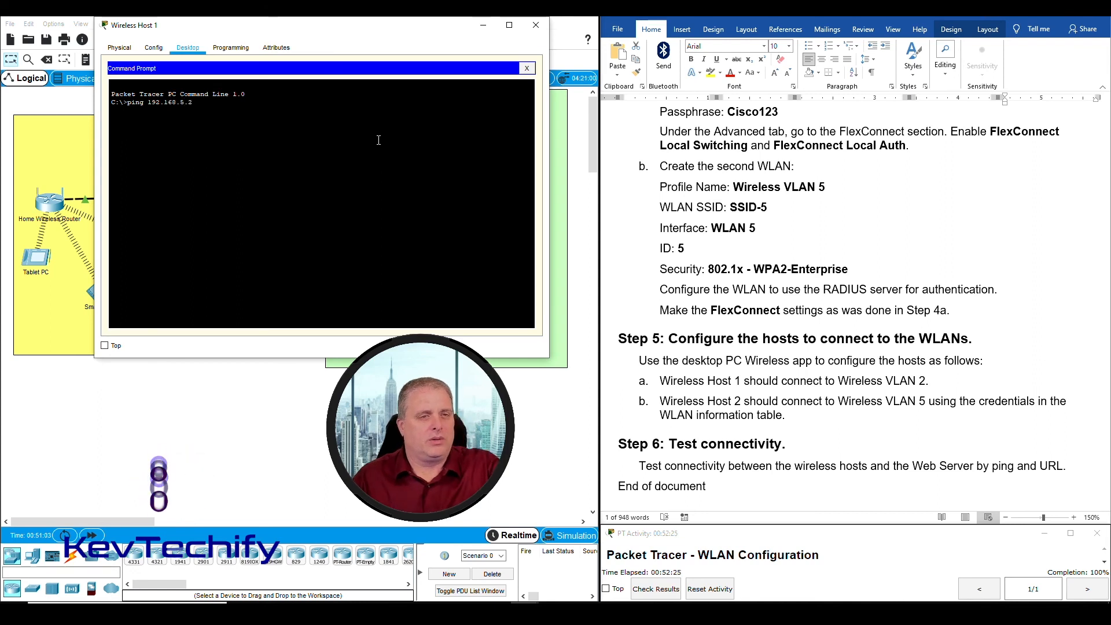
key("Return")
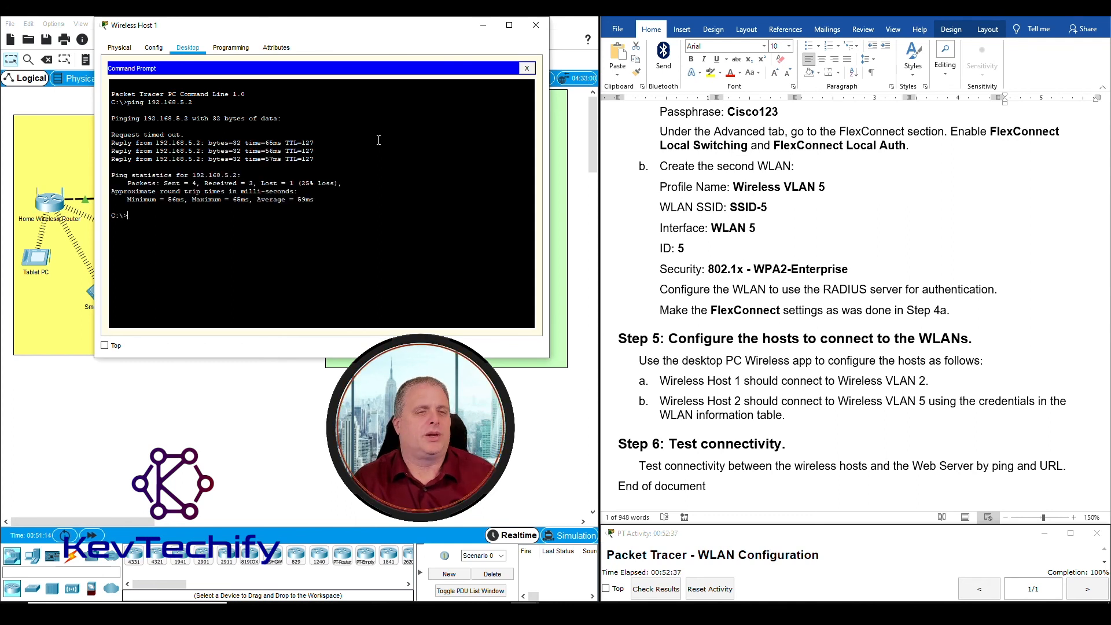
key("Return")
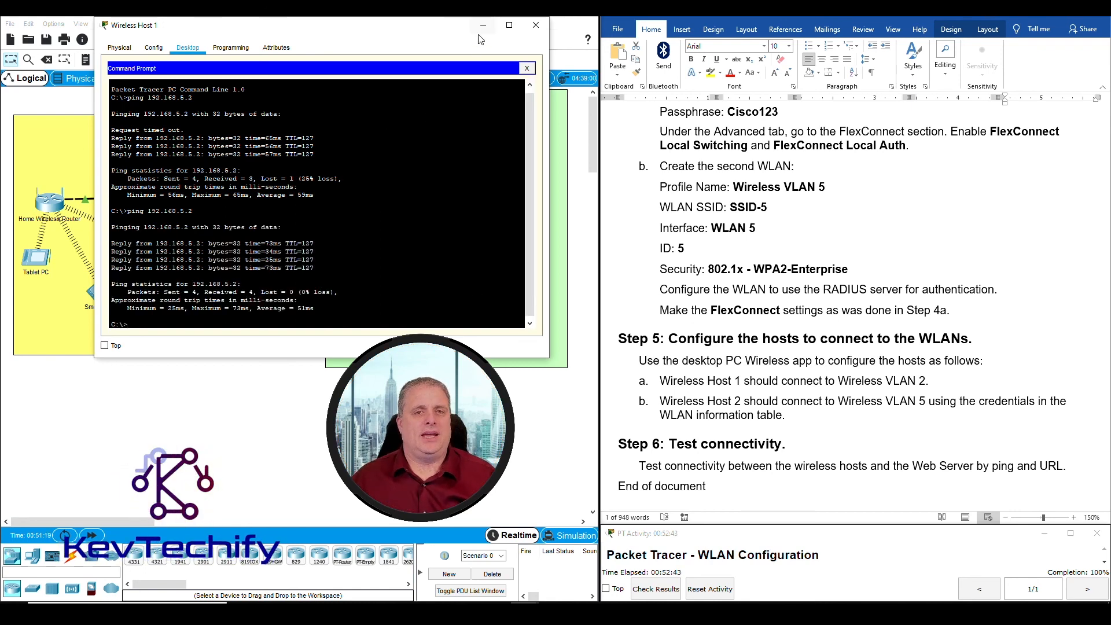
left_click_drag(448, 26, 979, 23)
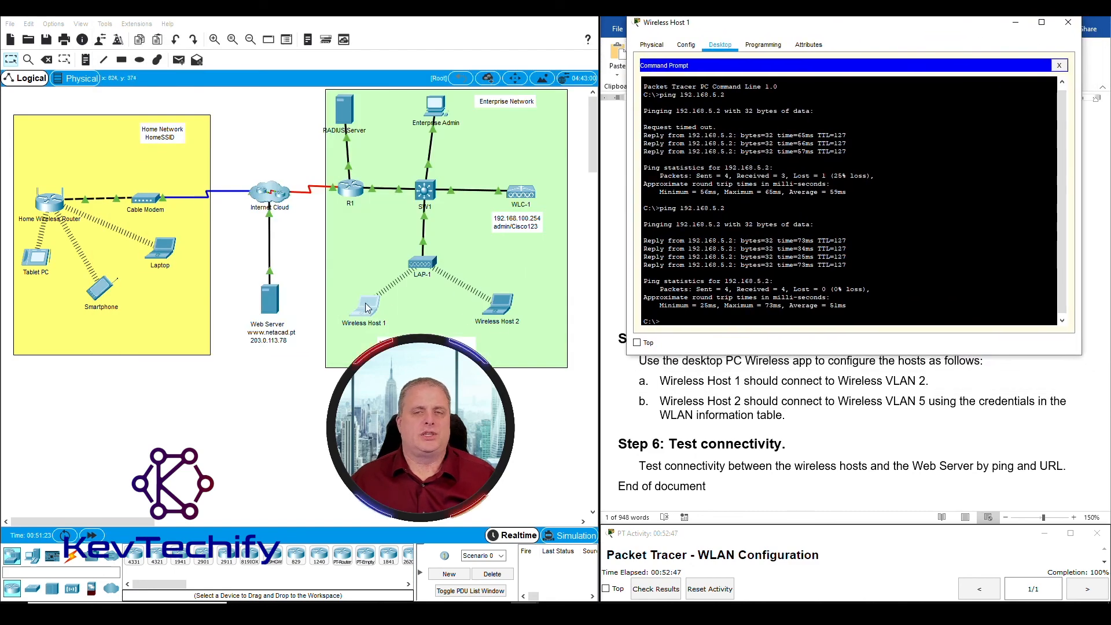
left_click_drag(782, 28, 293, 24)
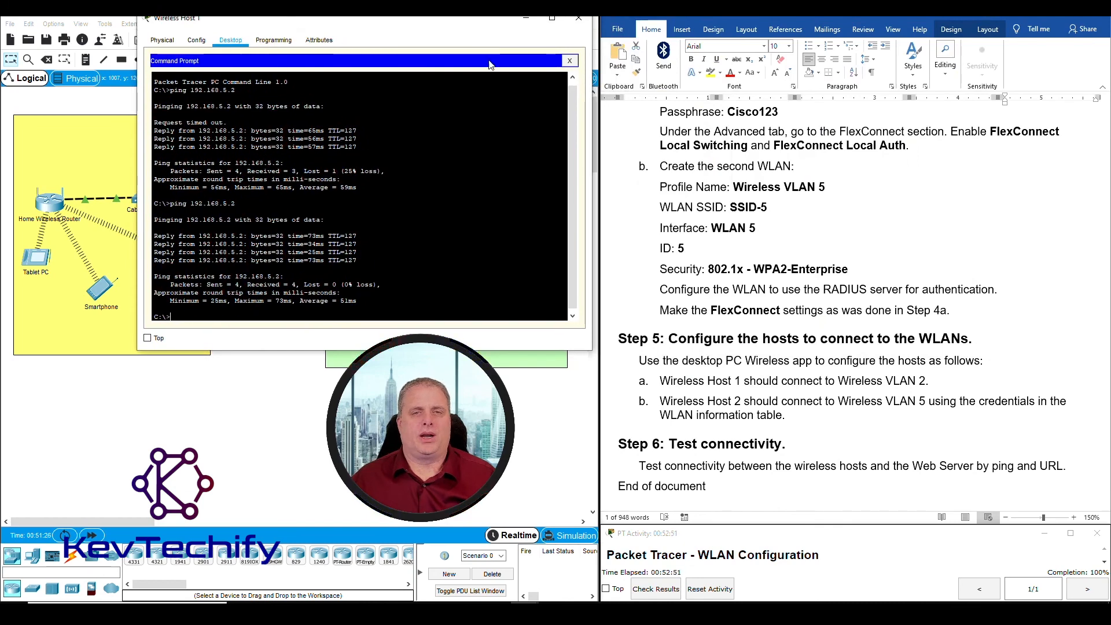
Load the web server page in Wireless Host 1's browser at 203.0.113.78
left_click(570, 61)
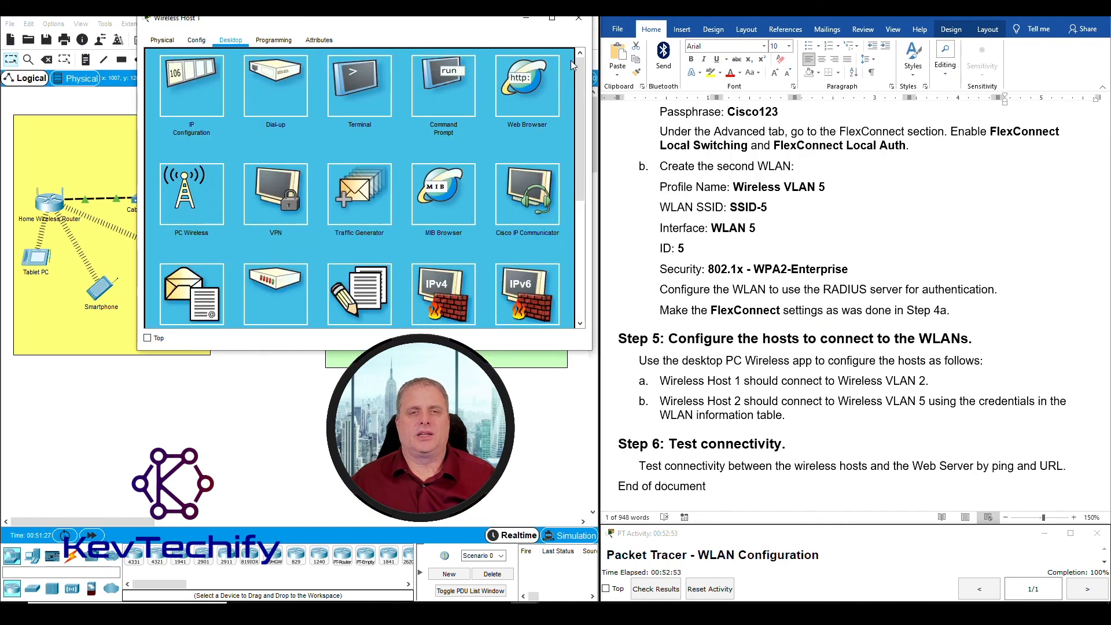
left_click(525, 87)
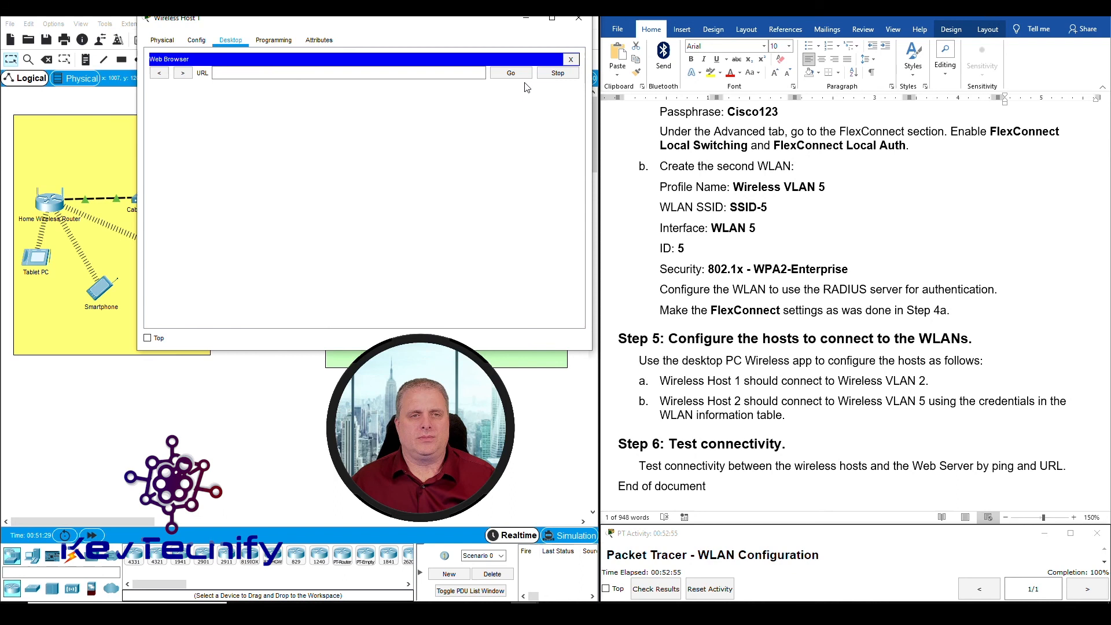
left_click(250, 74)
left_click_drag(310, 25, 509, 26)
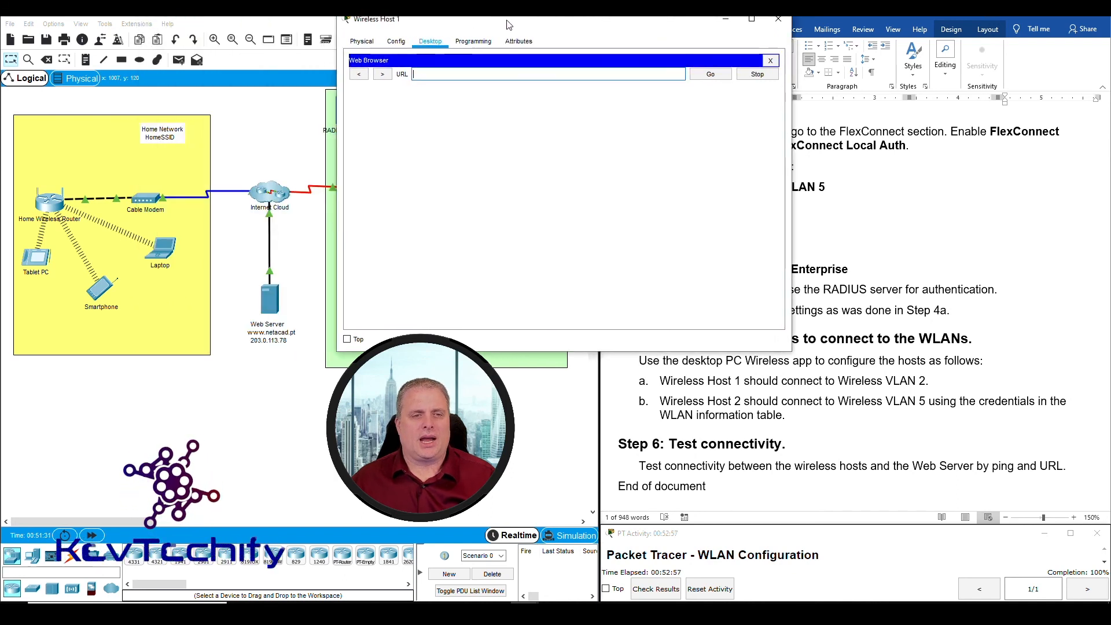
type("203")
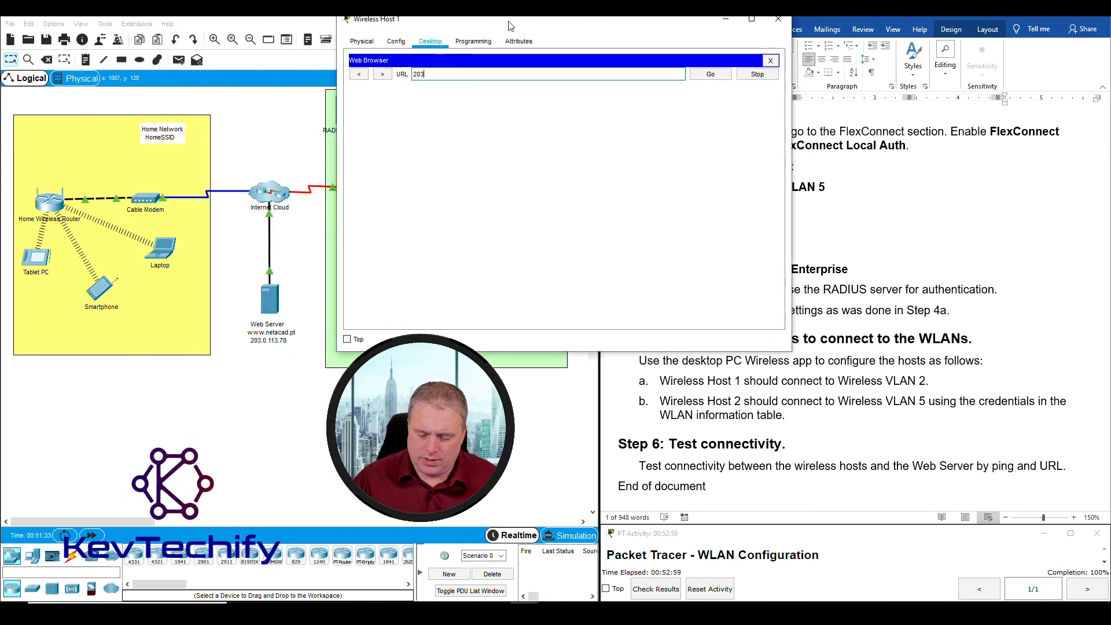
type(".")
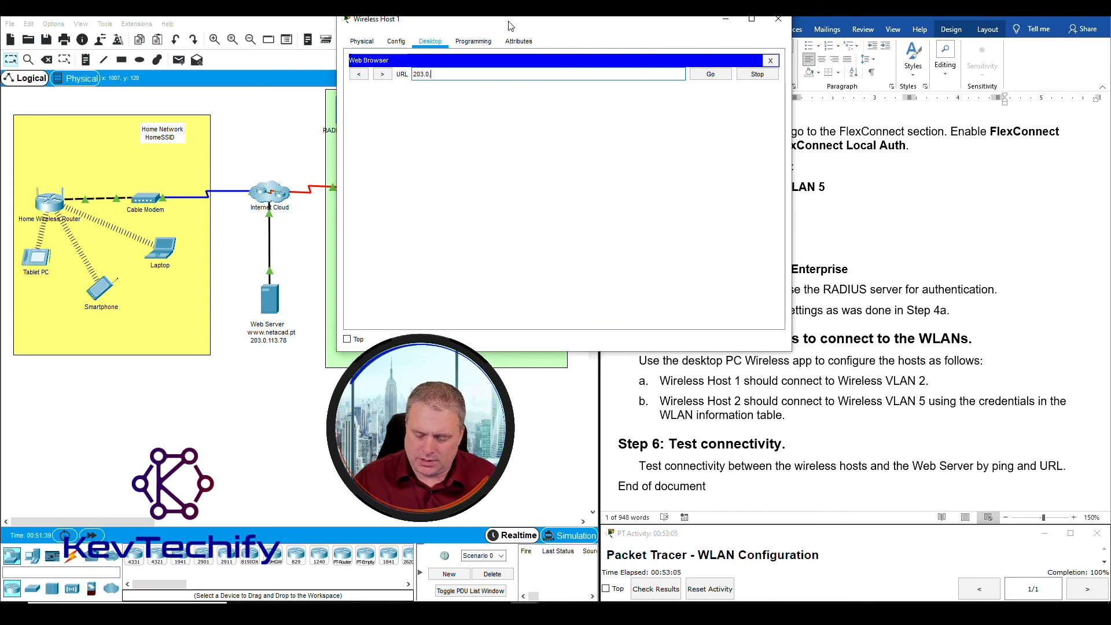
type("113113")
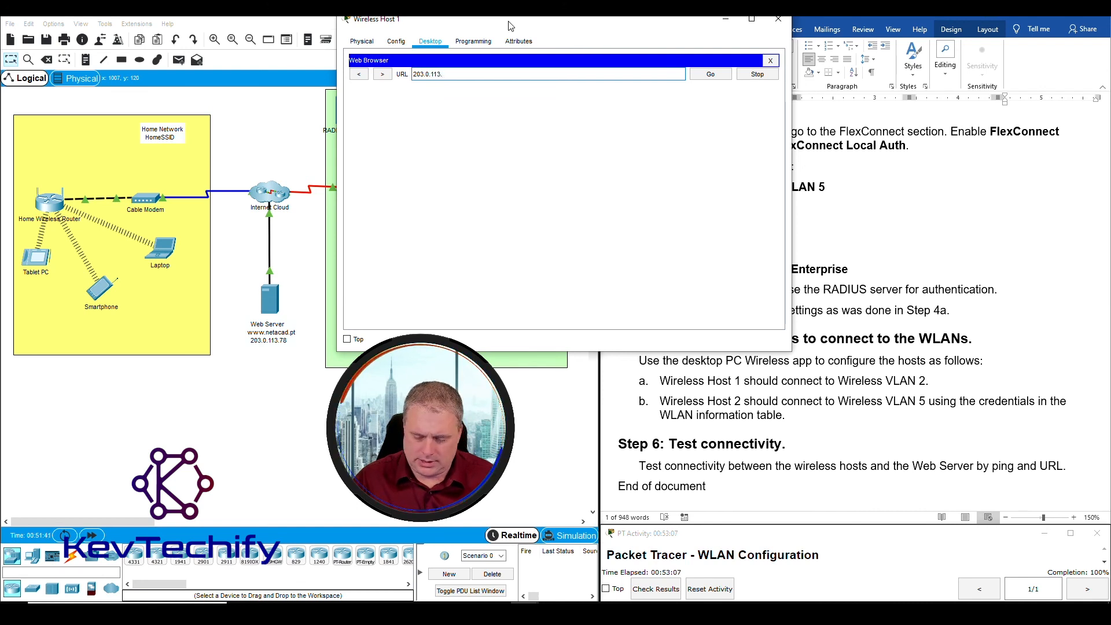
type(".78")
key("Return")
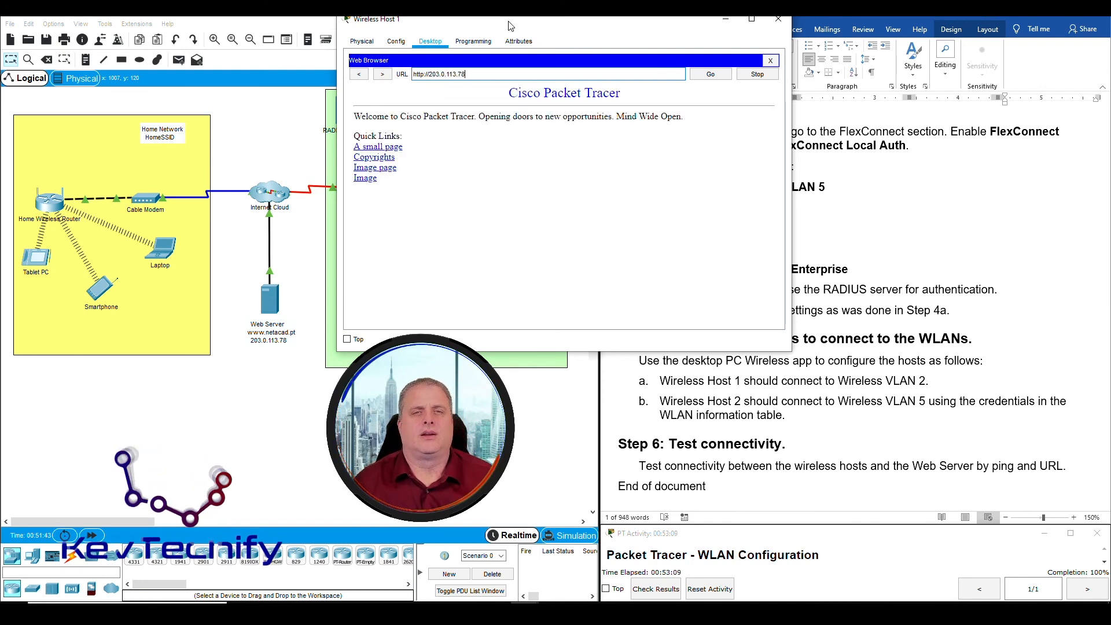
left_click_drag(502, 87, 487, 192)
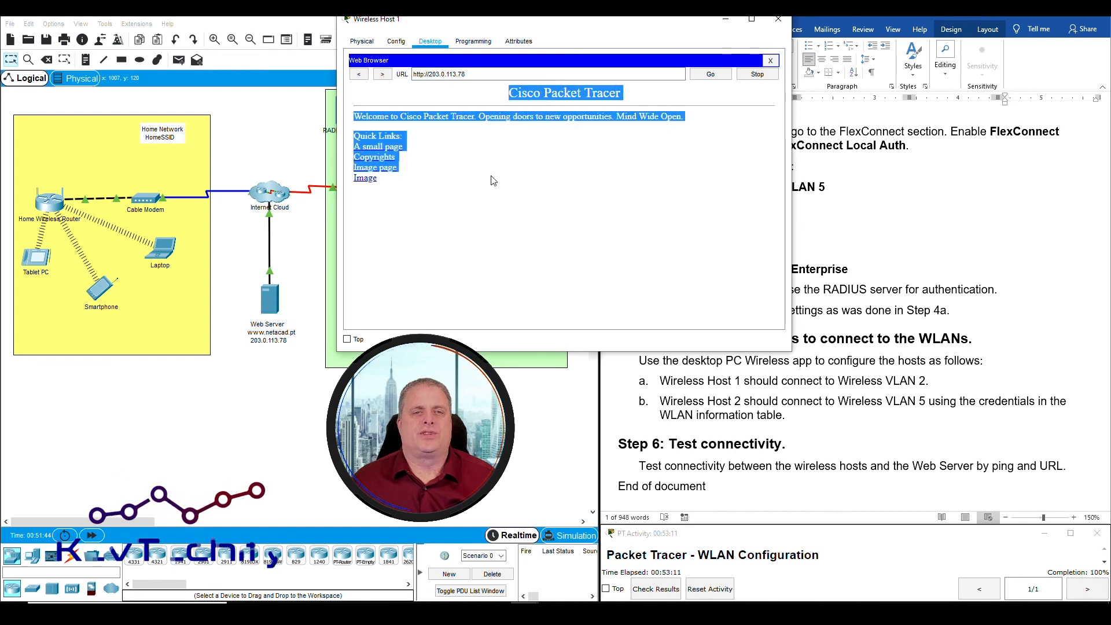
left_click(489, 110)
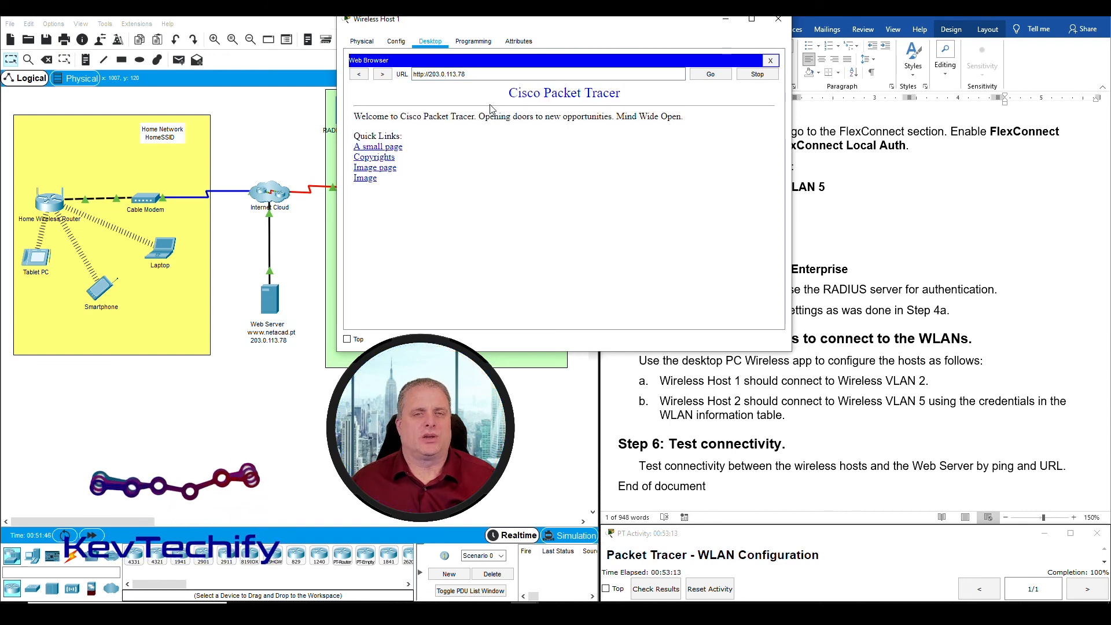
left_click(248, 285)
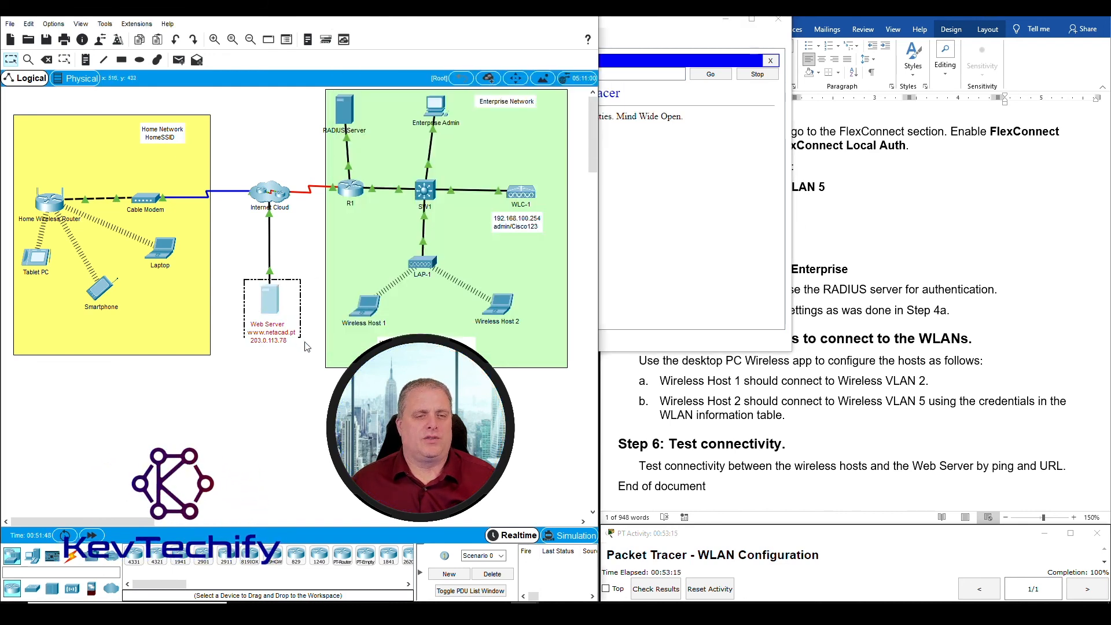
left_click(634, 32)
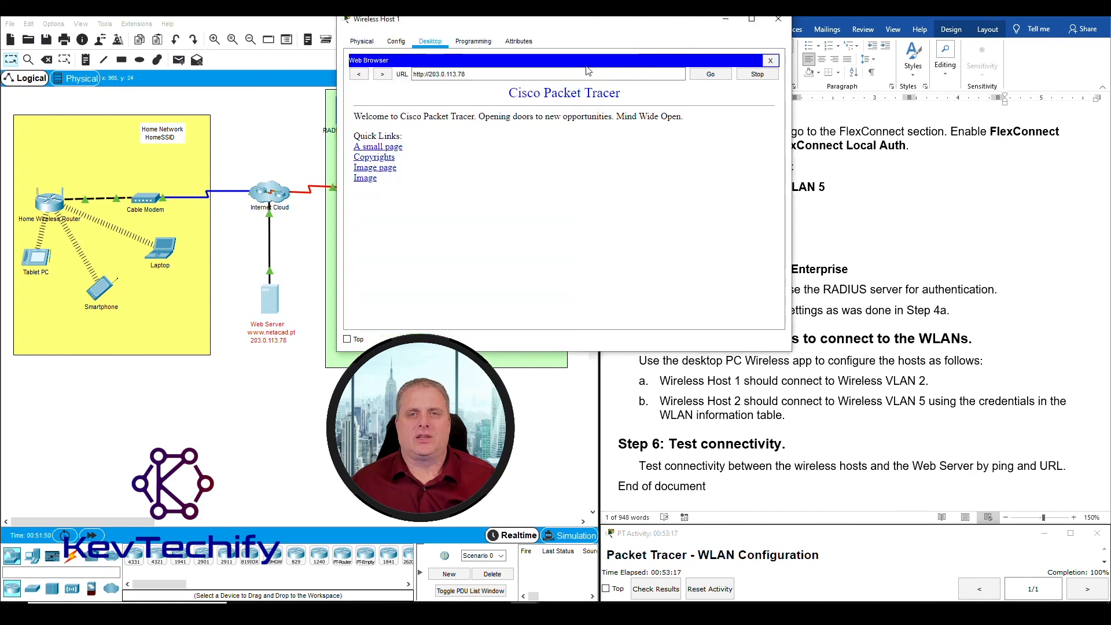
left_click_drag(414, 79, 405, 82)
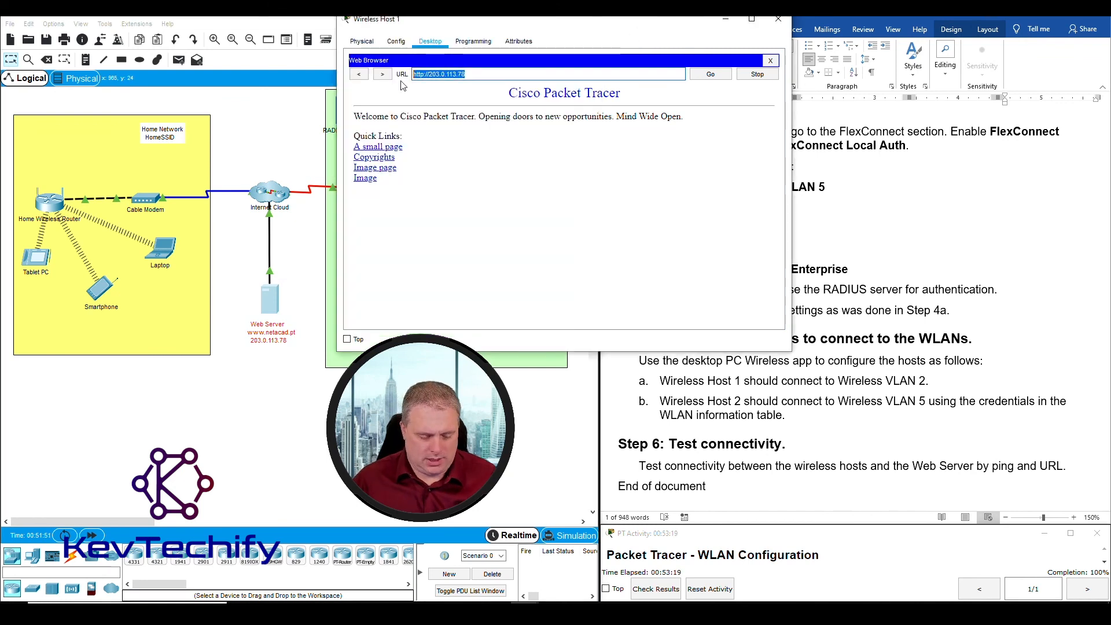
type("www.n")
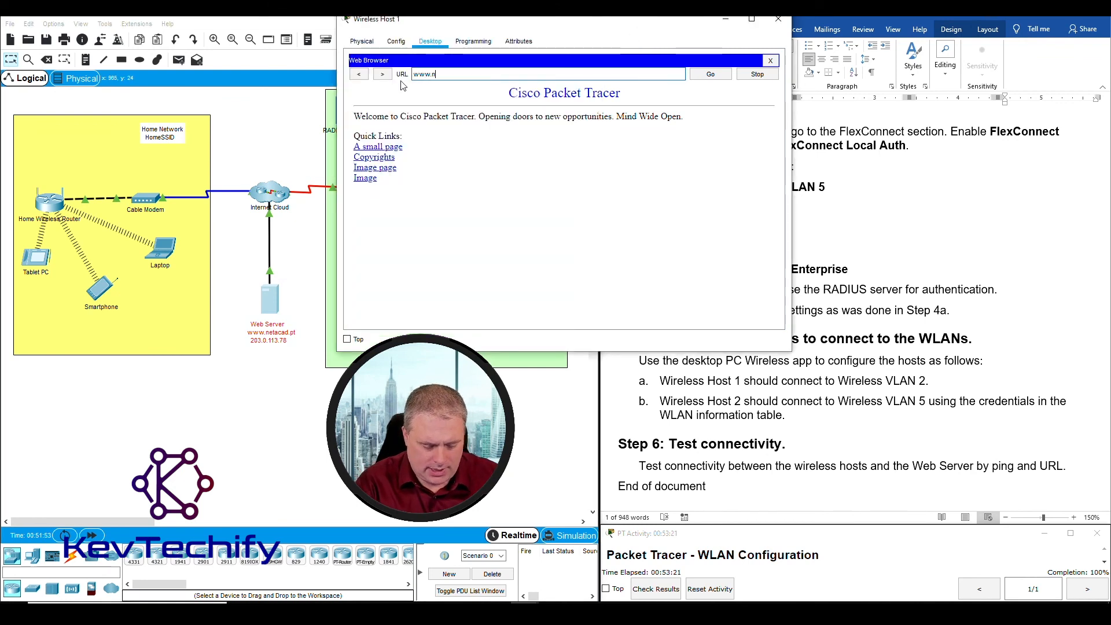
type("etacad.p")
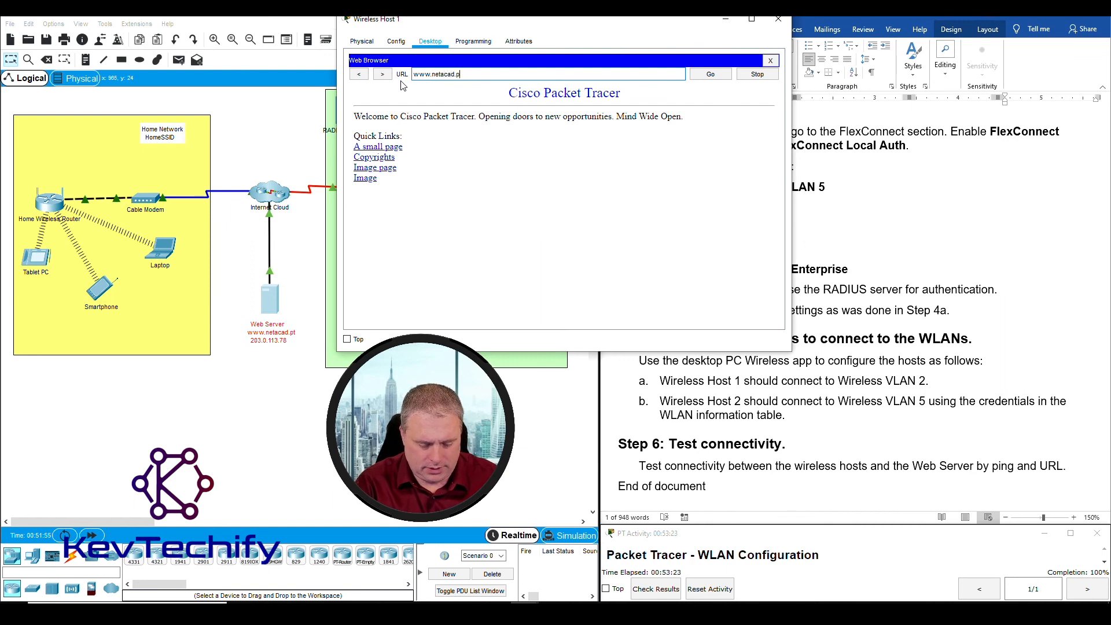
type("t")
key("Return")
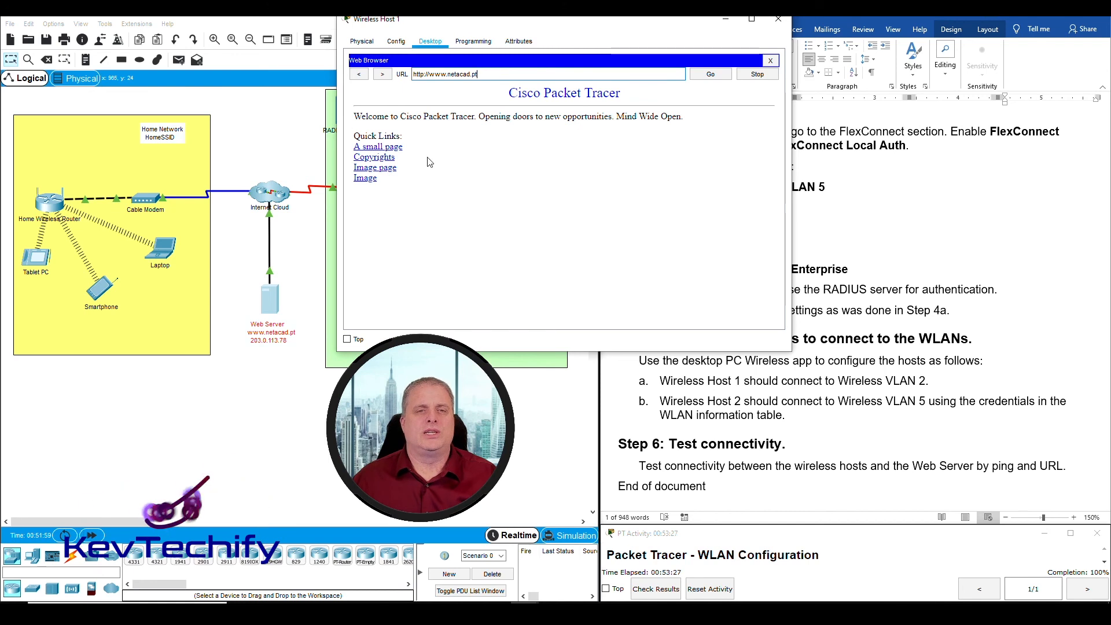
left_click_drag(558, 25, 277, 25)
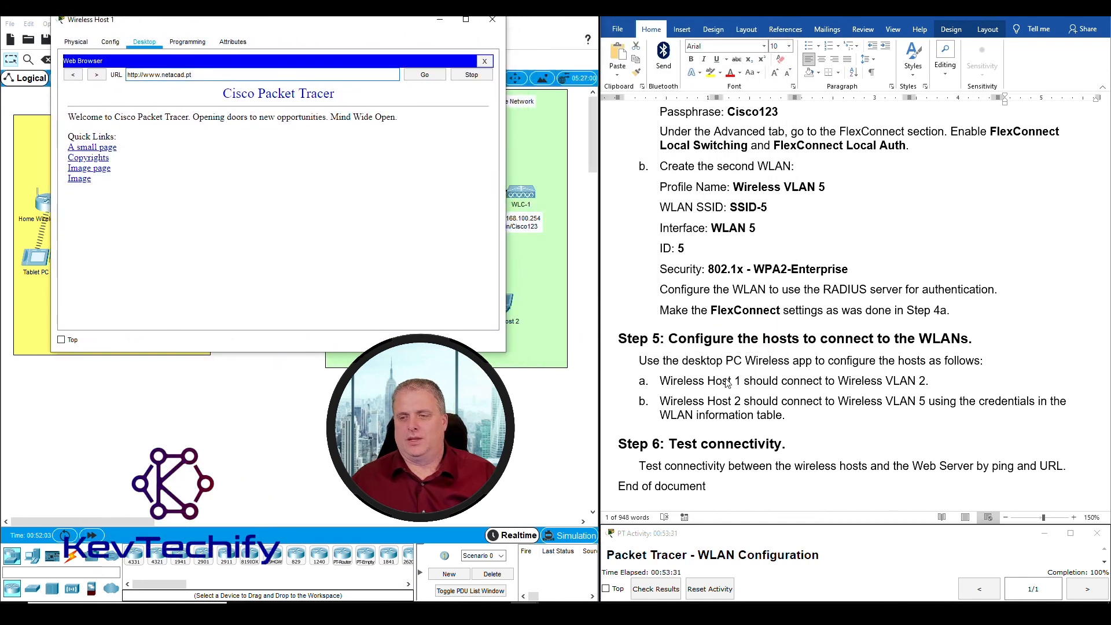
left_click(440, 19)
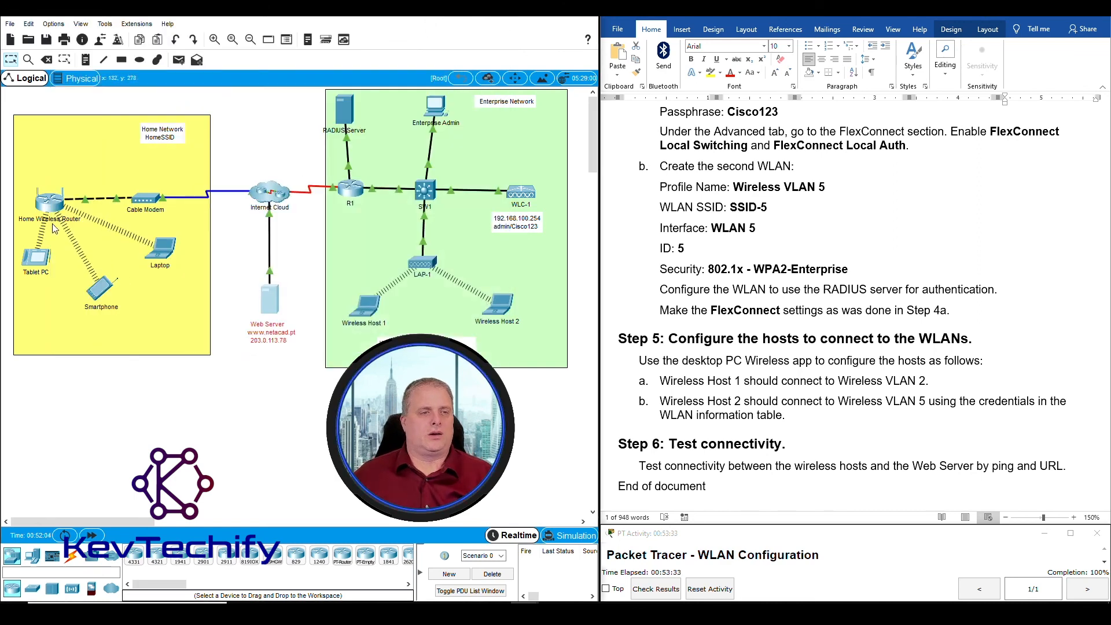